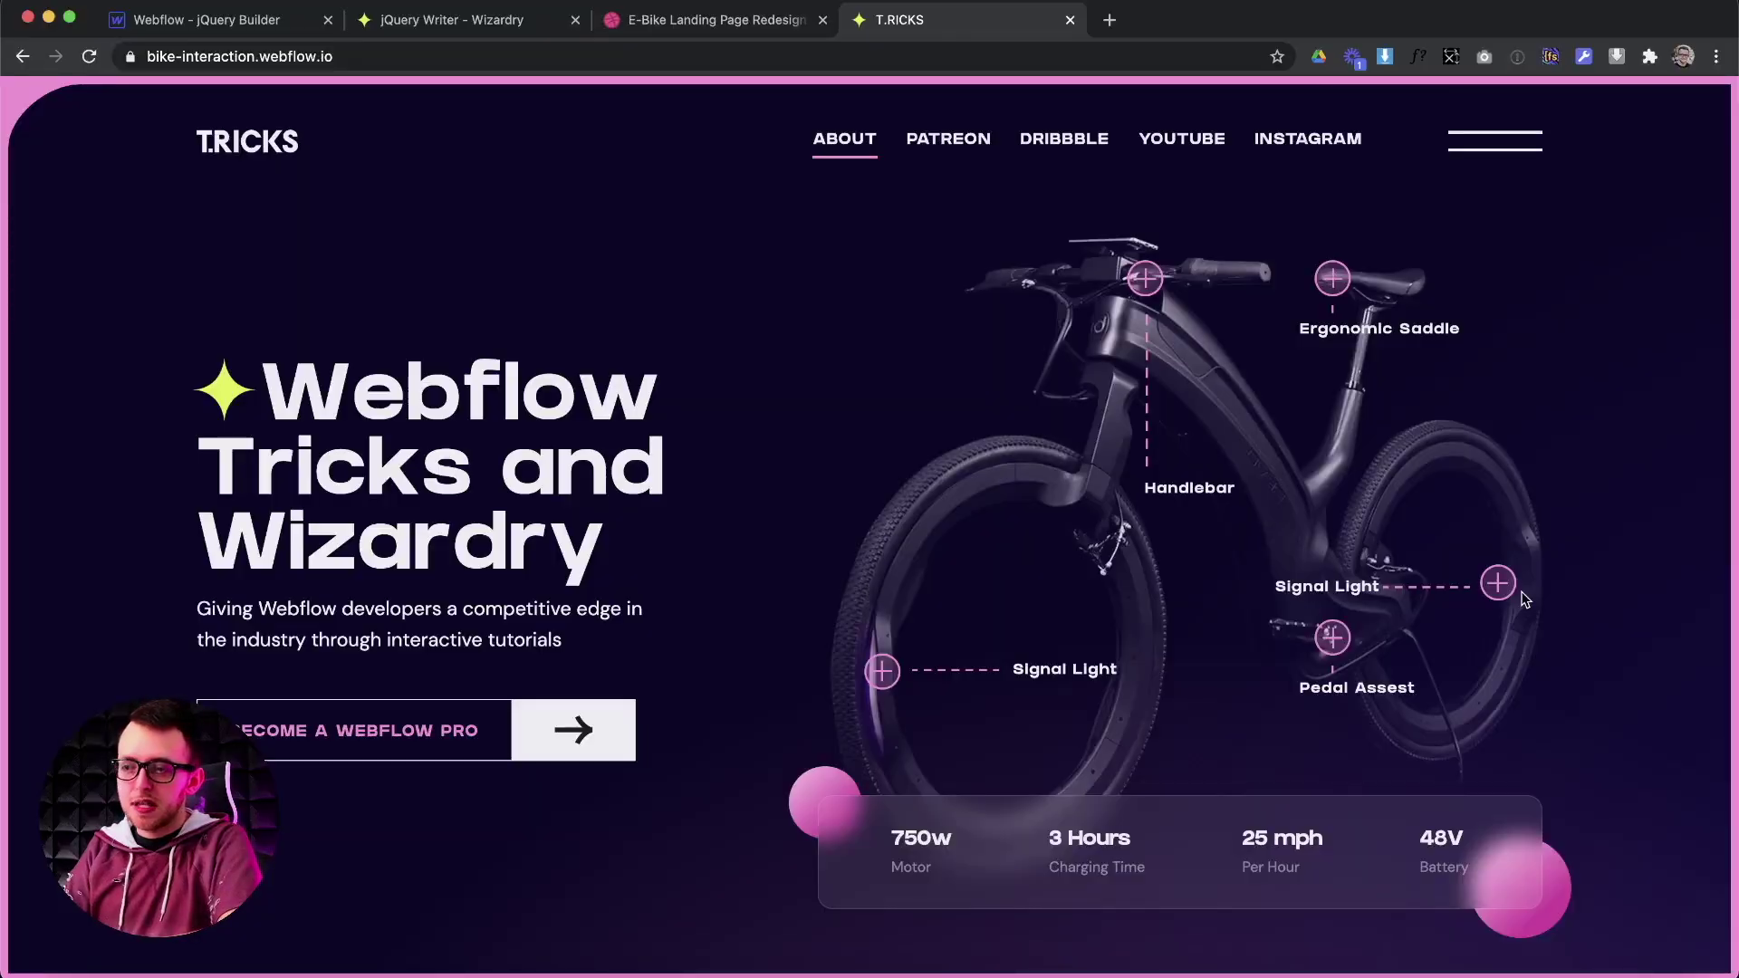
# Compare the Dribbble E-Bike design with the published T.RICKS page, and test its front Signal Light, Handlebar and rear Signal Light hotspots.
pyautogui.click(709, 22)
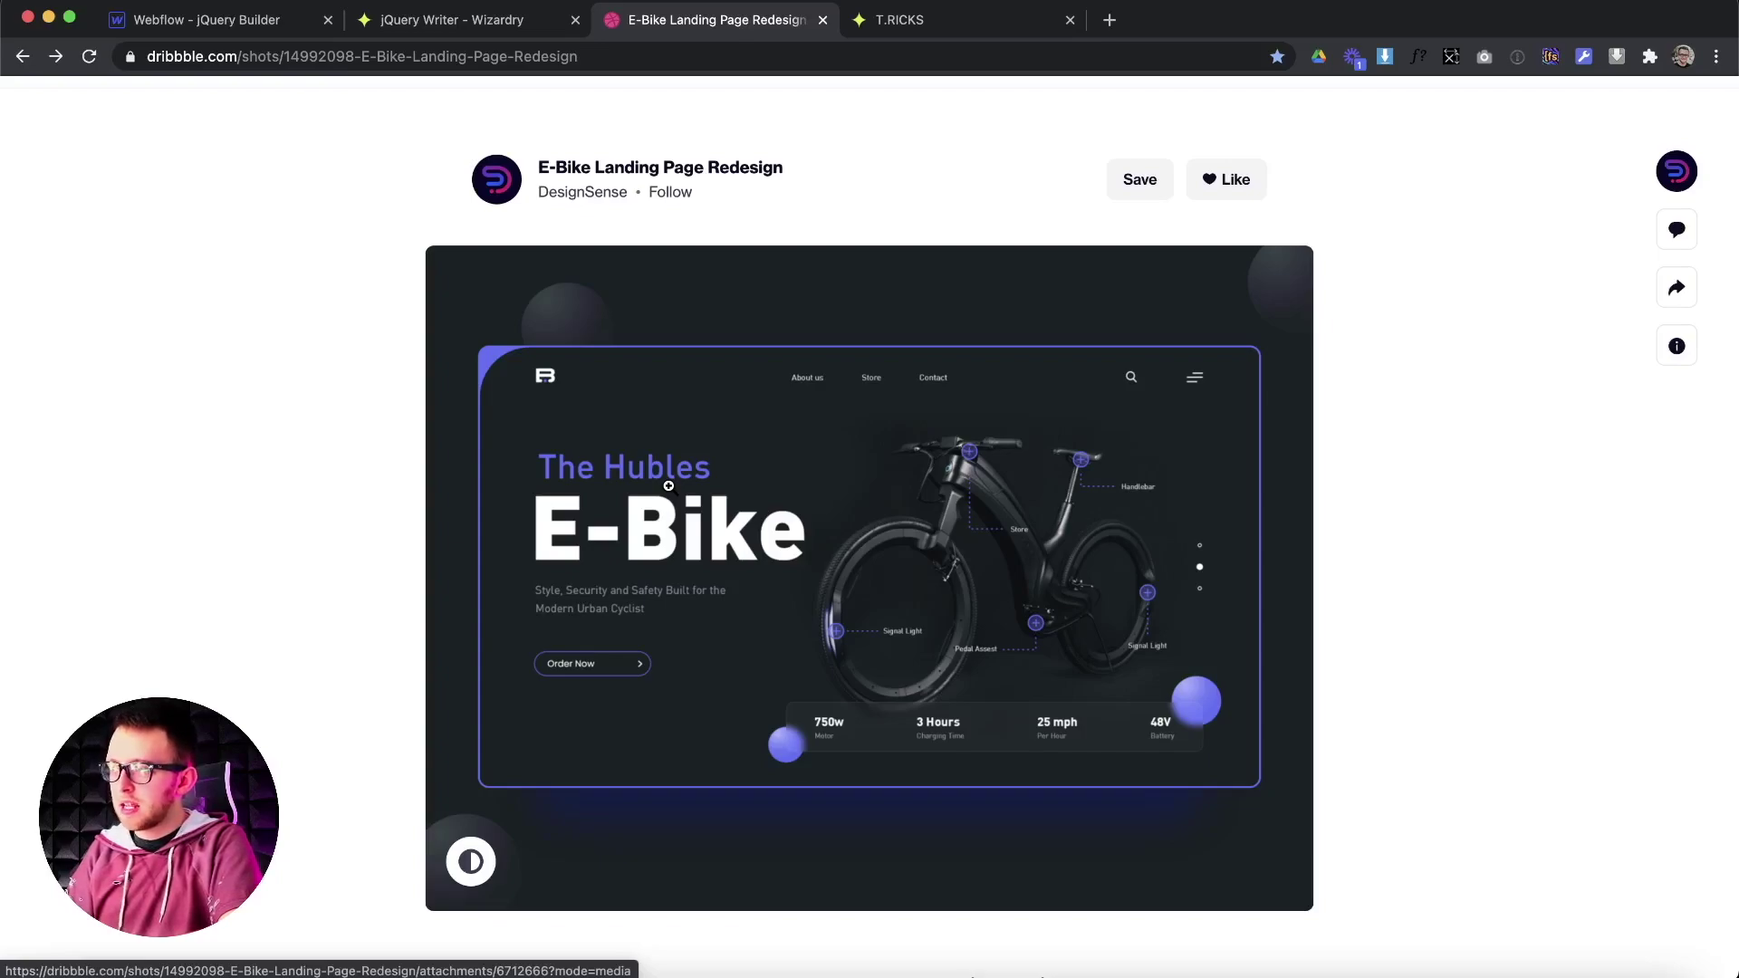
pyautogui.click(901, 20)
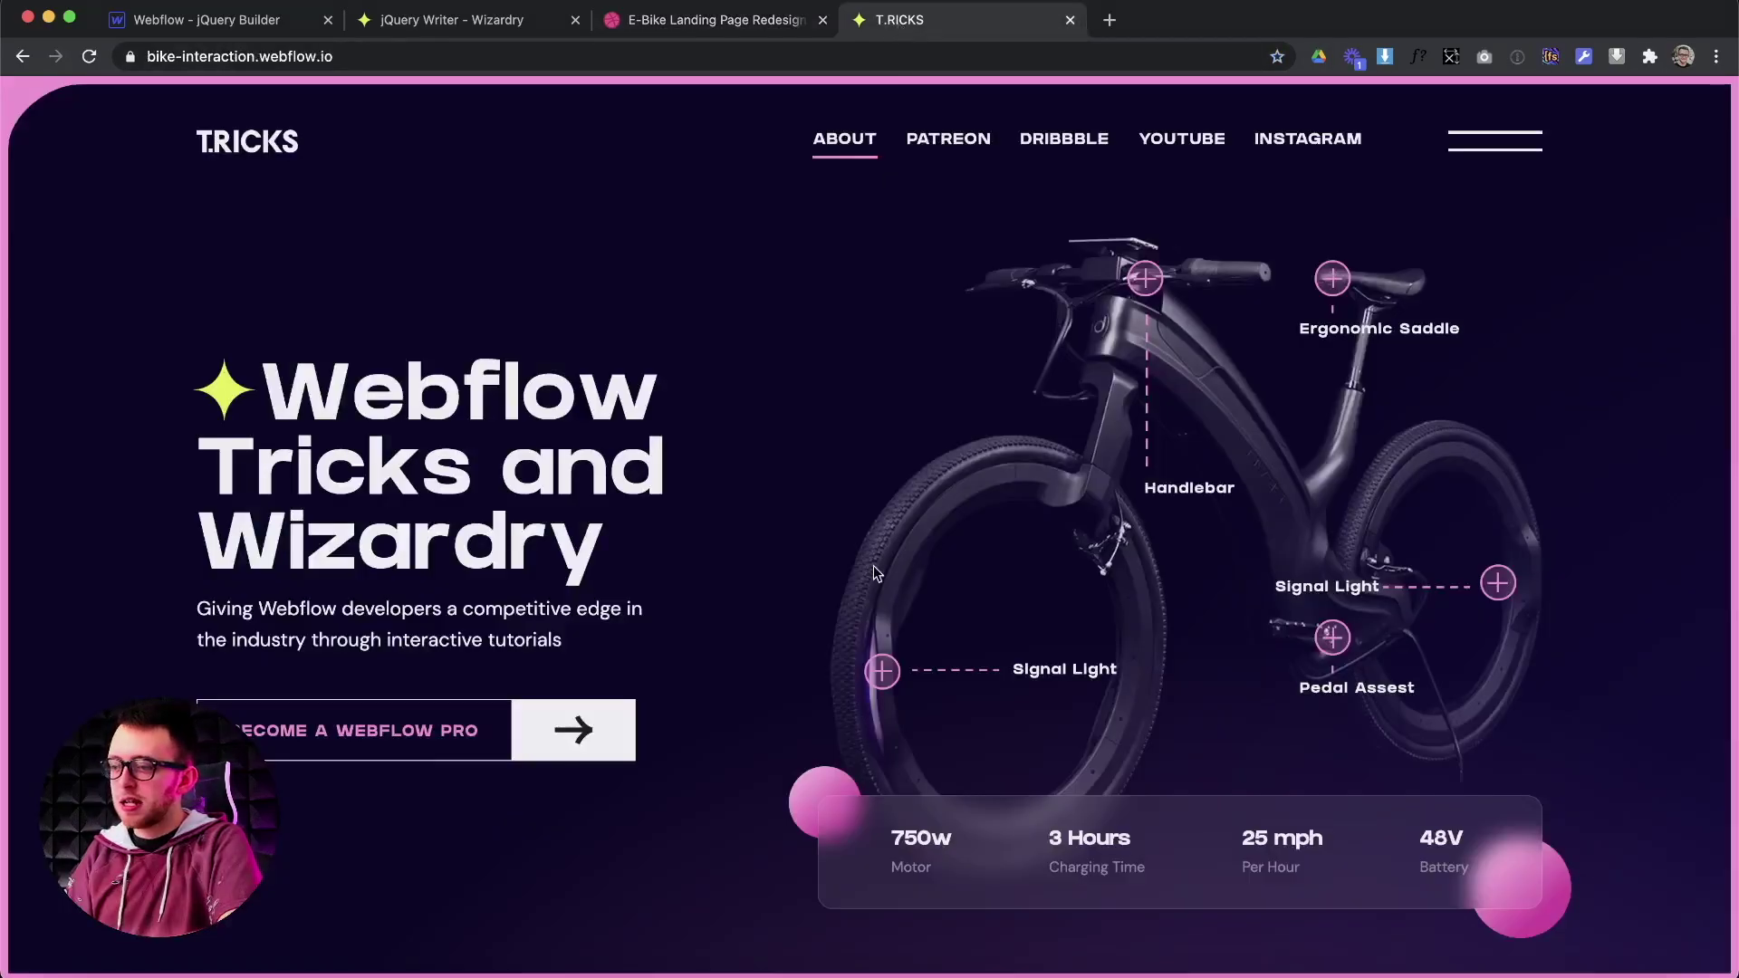
pyautogui.click(881, 675)
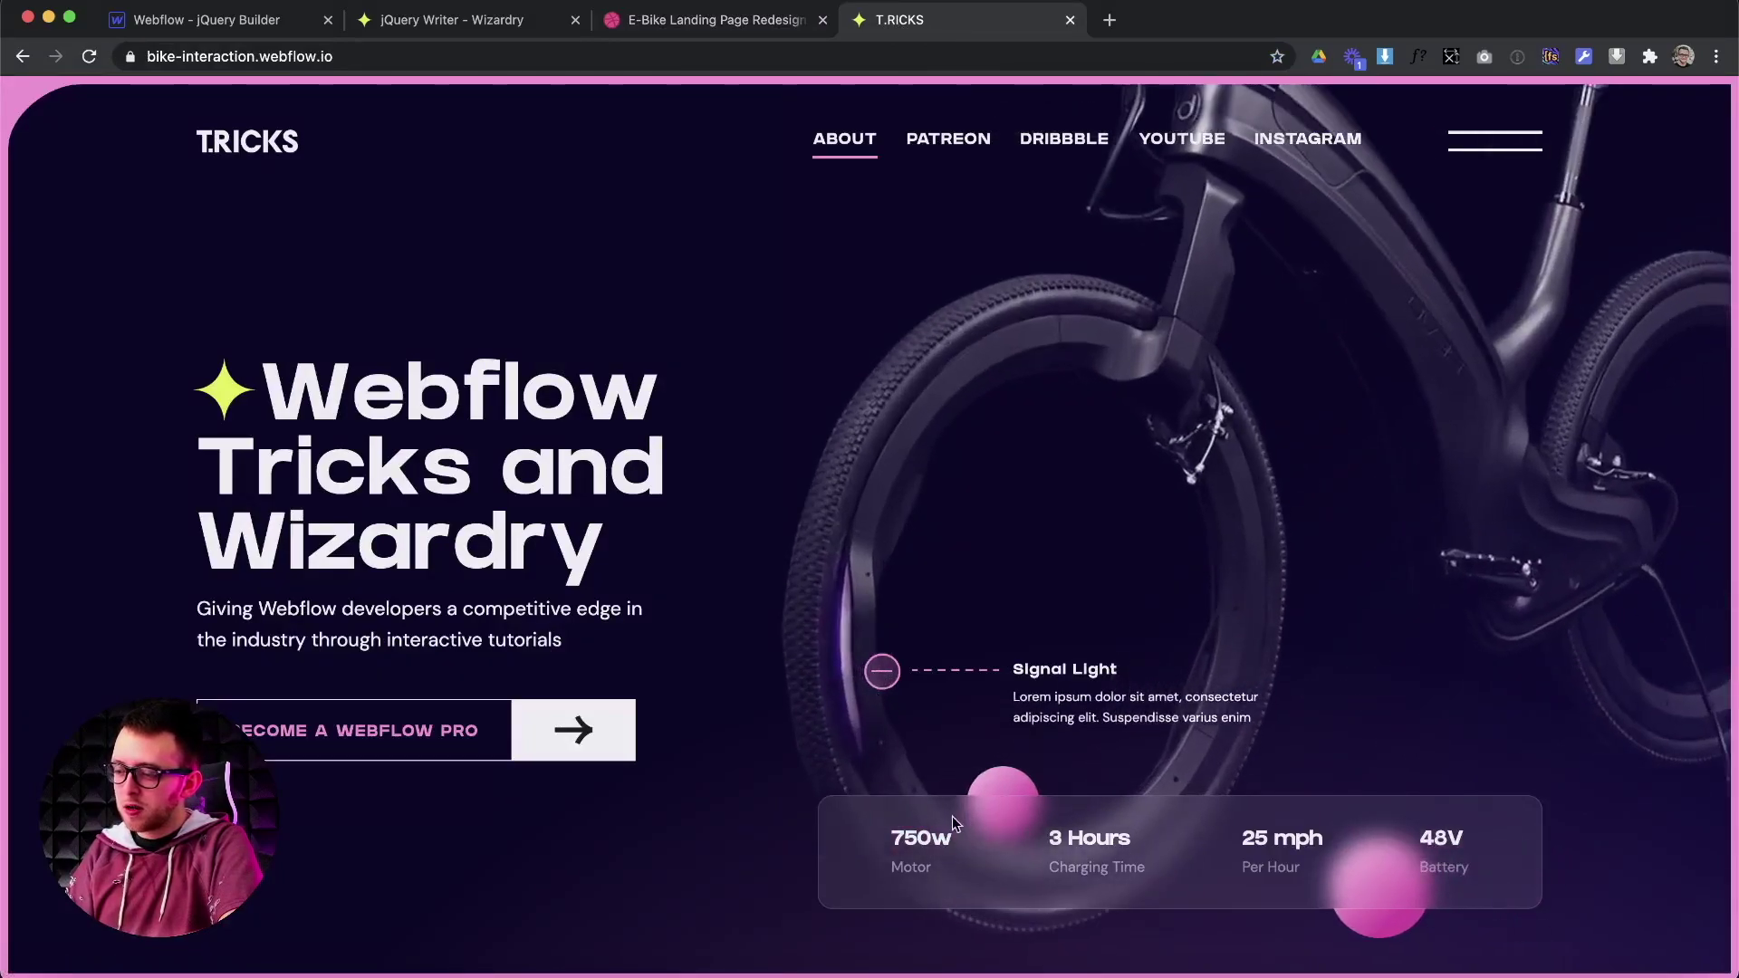
pyautogui.click(879, 680)
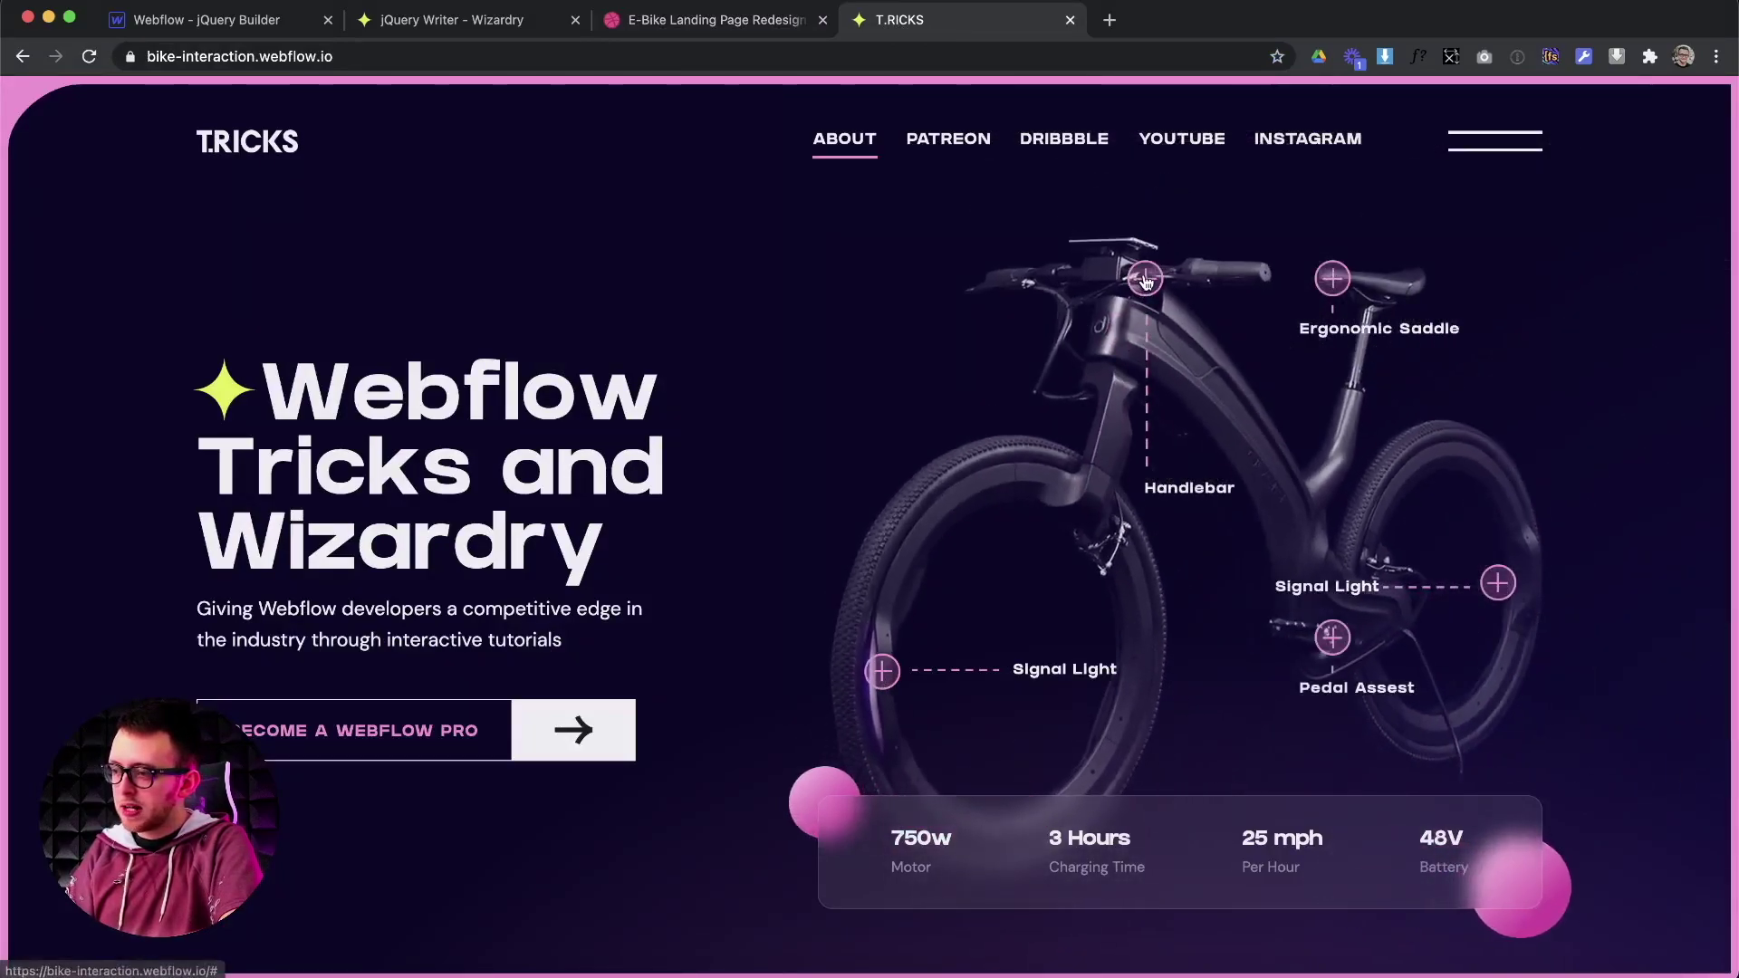
pyautogui.click(1146, 279)
pyautogui.click(1146, 281)
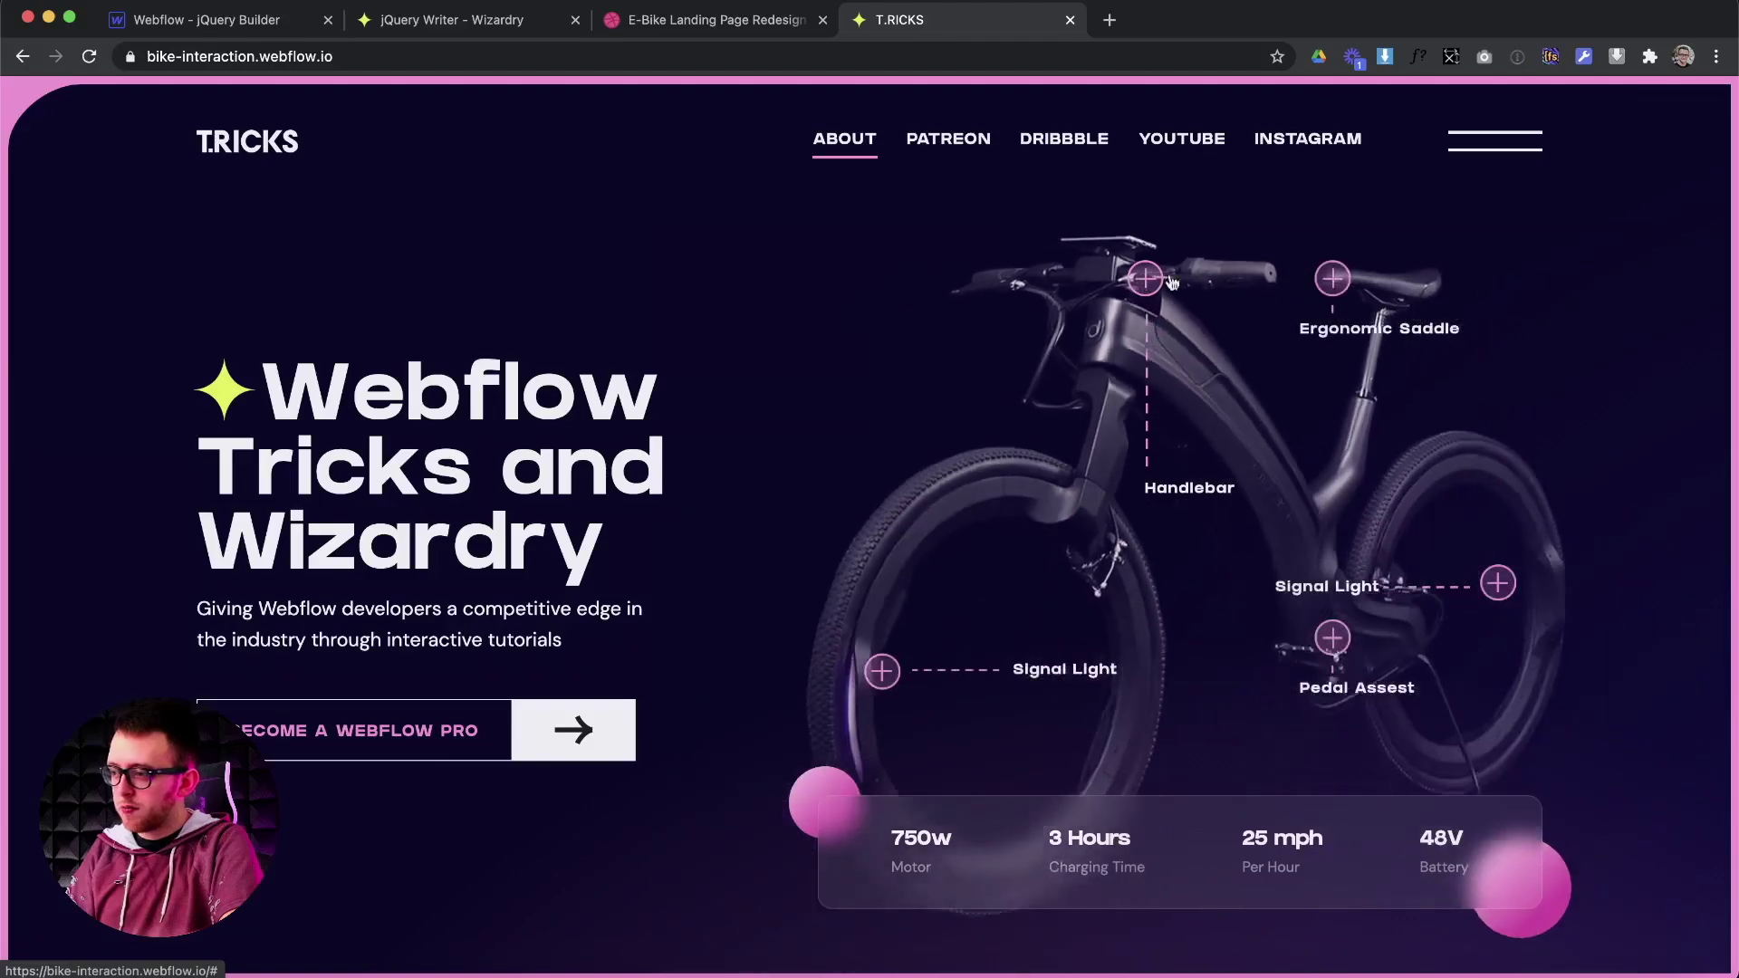
pyautogui.click(1497, 583)
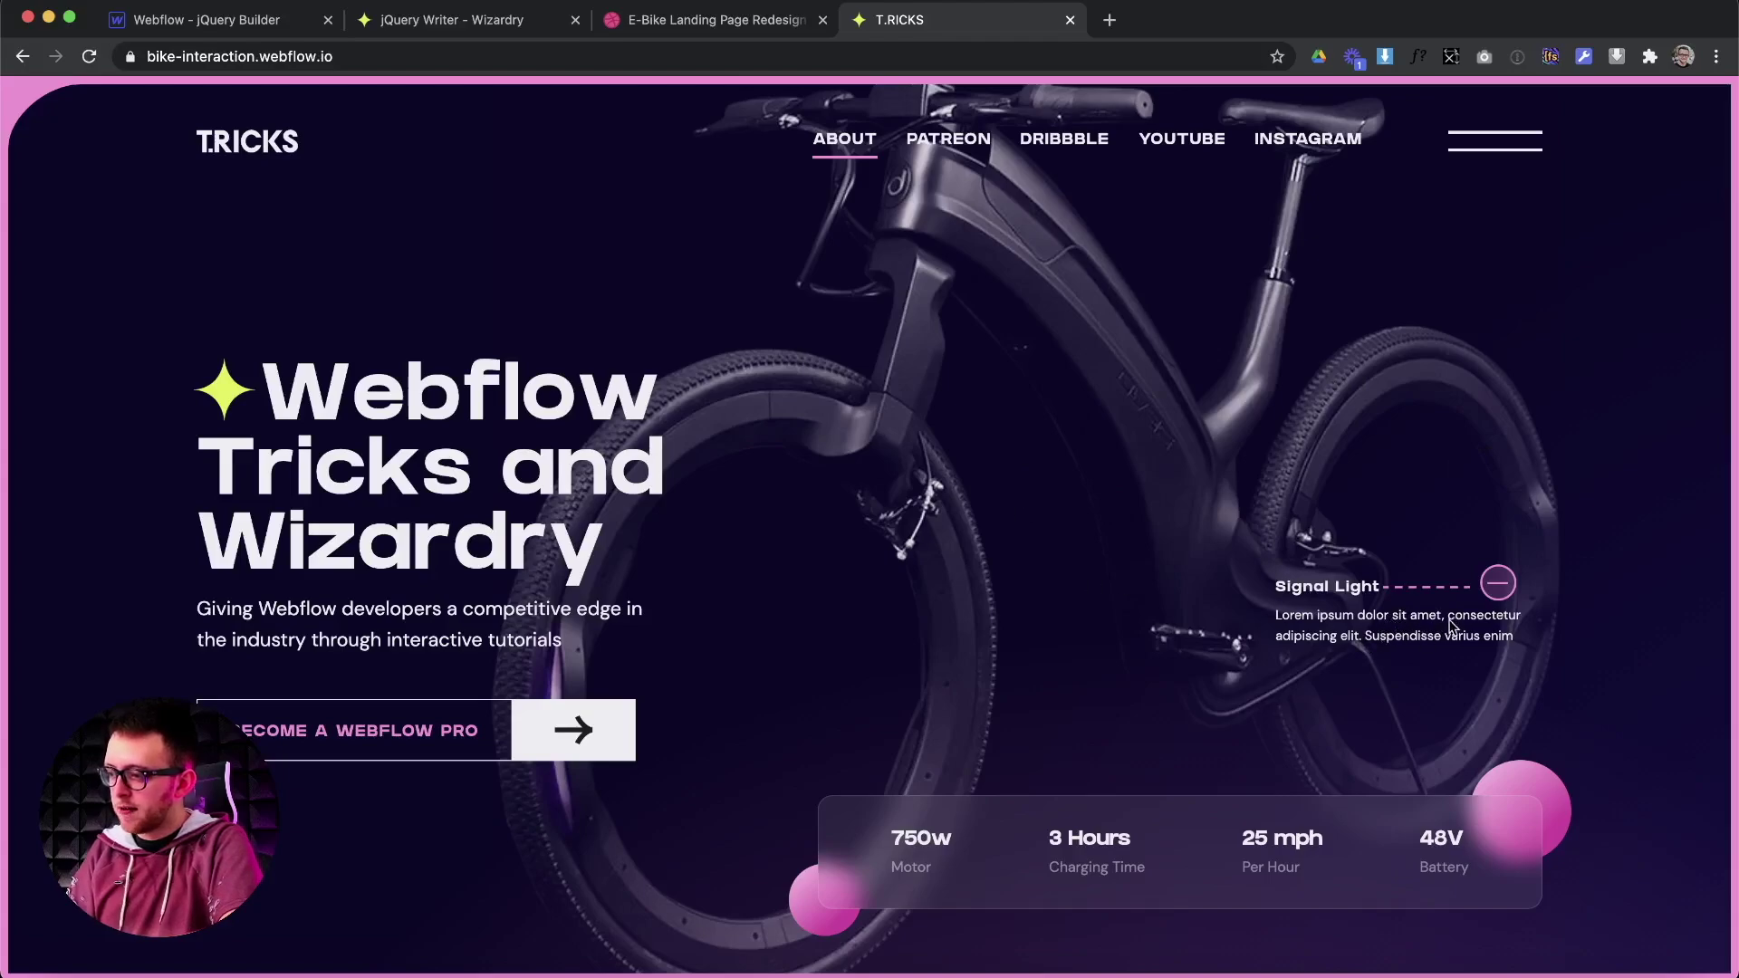
pyautogui.click(1499, 585)
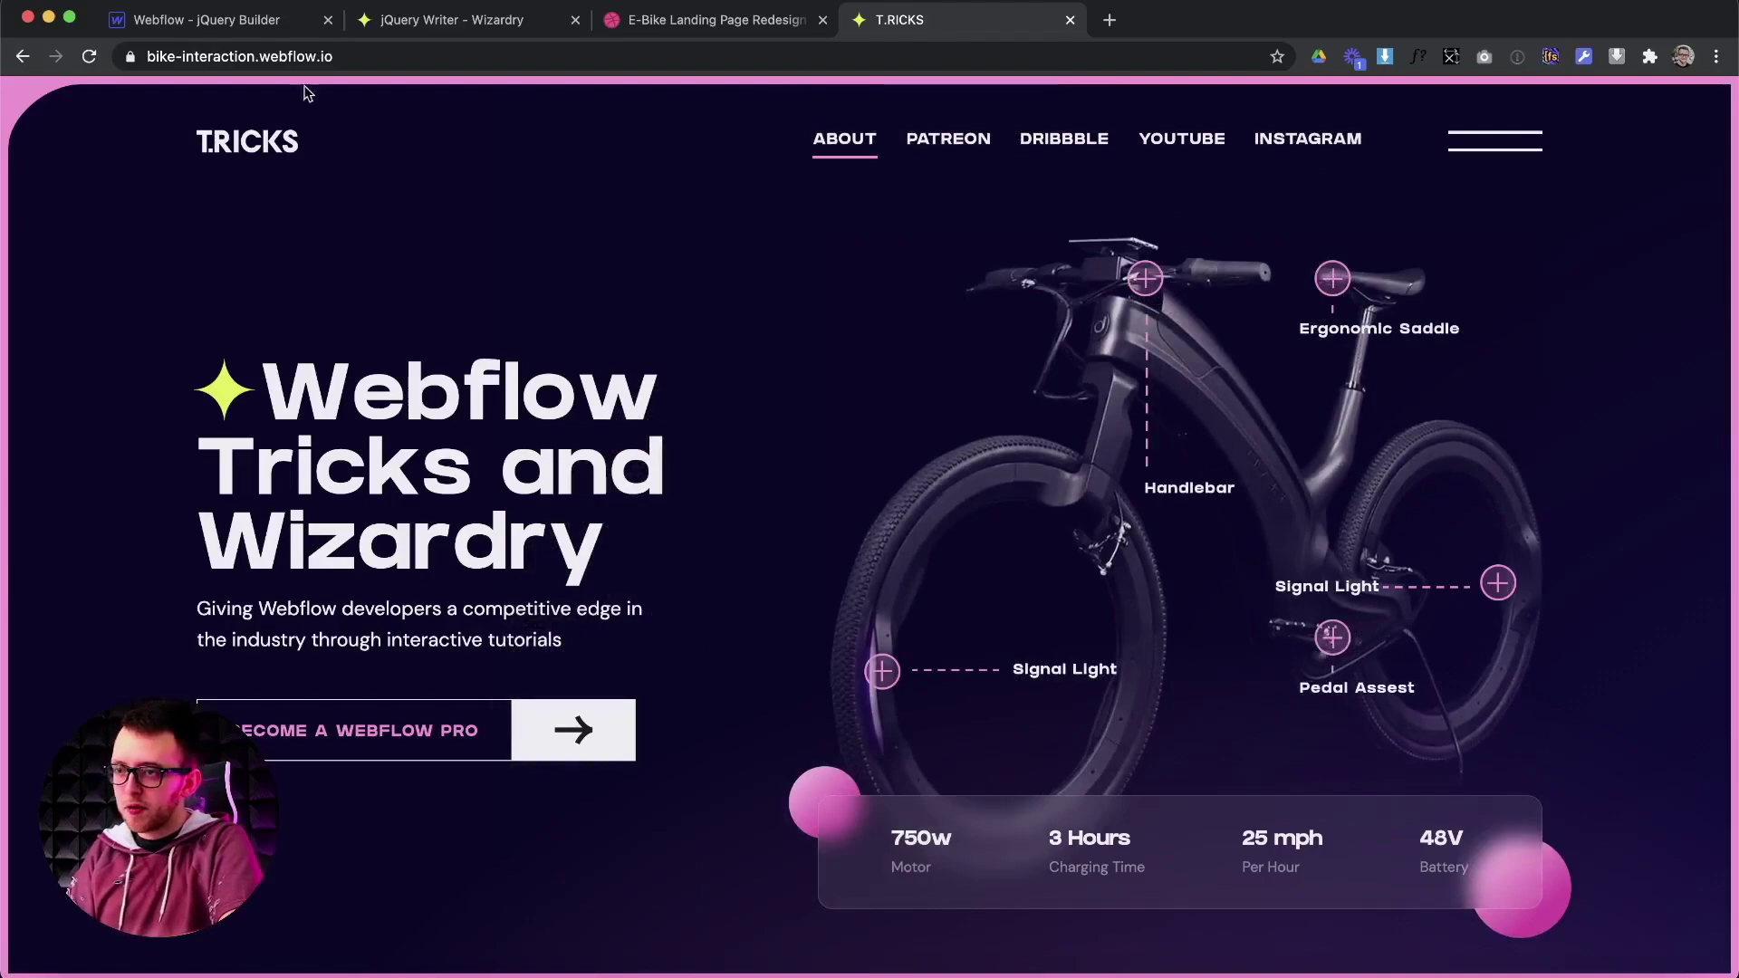
# Switch to the Webflow Designer and add the combo class x-move to the smaller hero__circle.
pyautogui.click(240, 27)
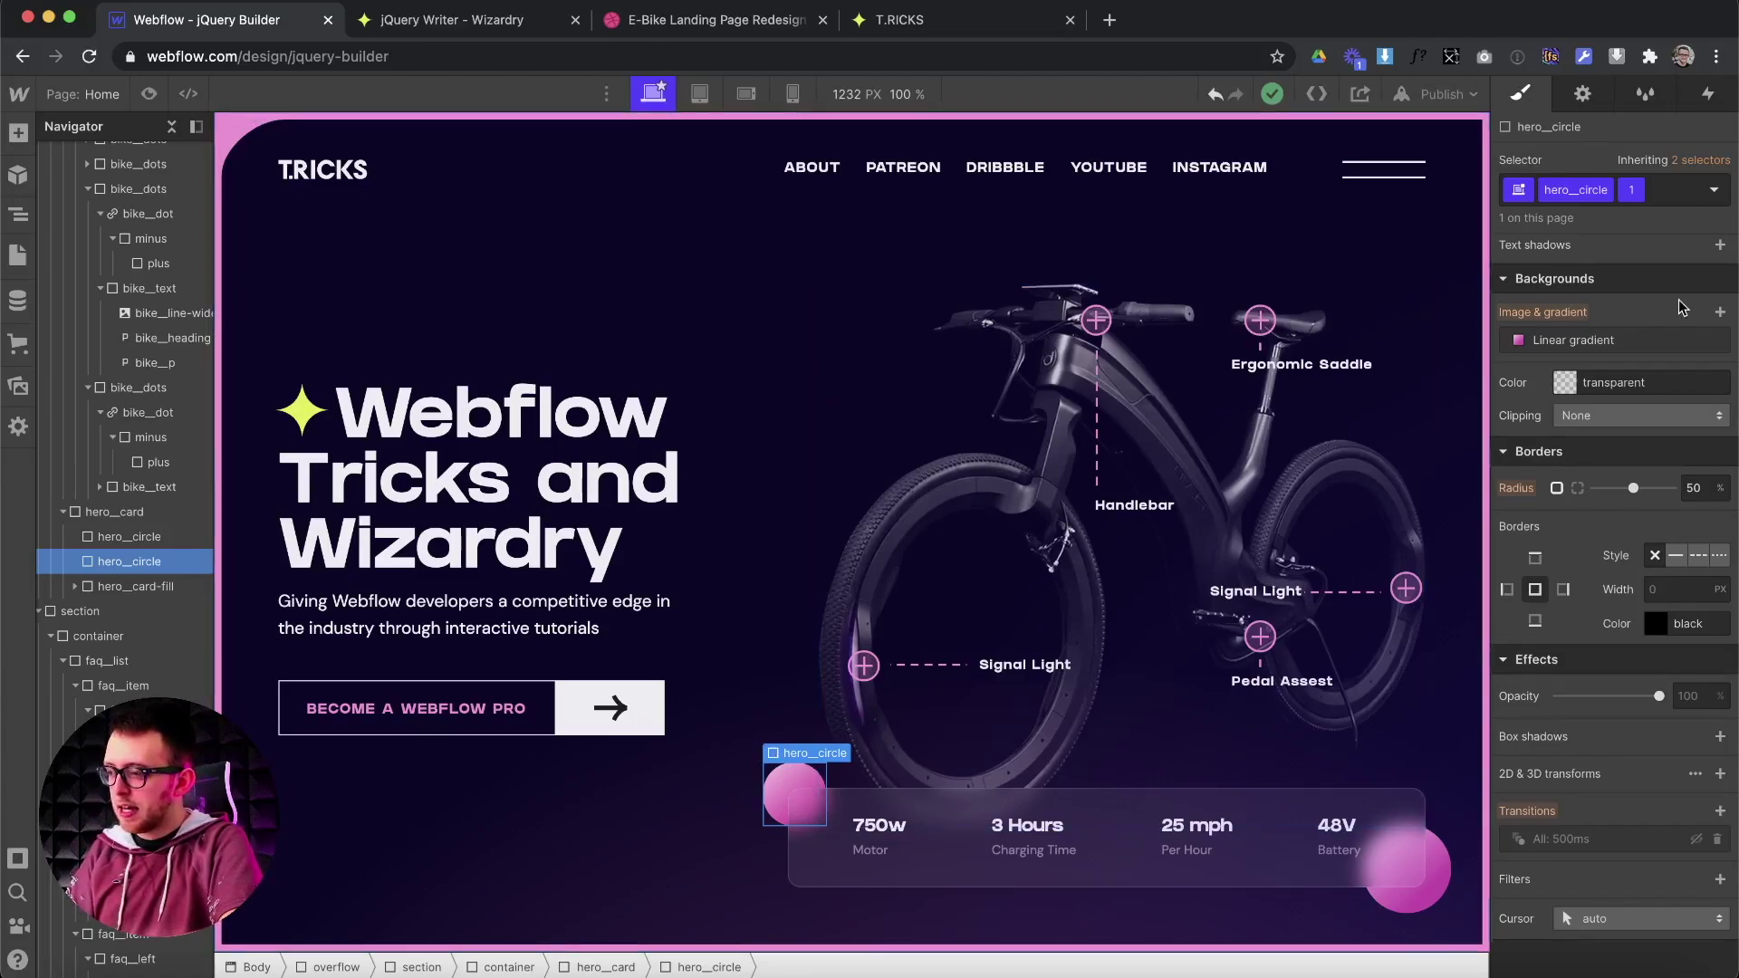
pyautogui.click(1667, 193)
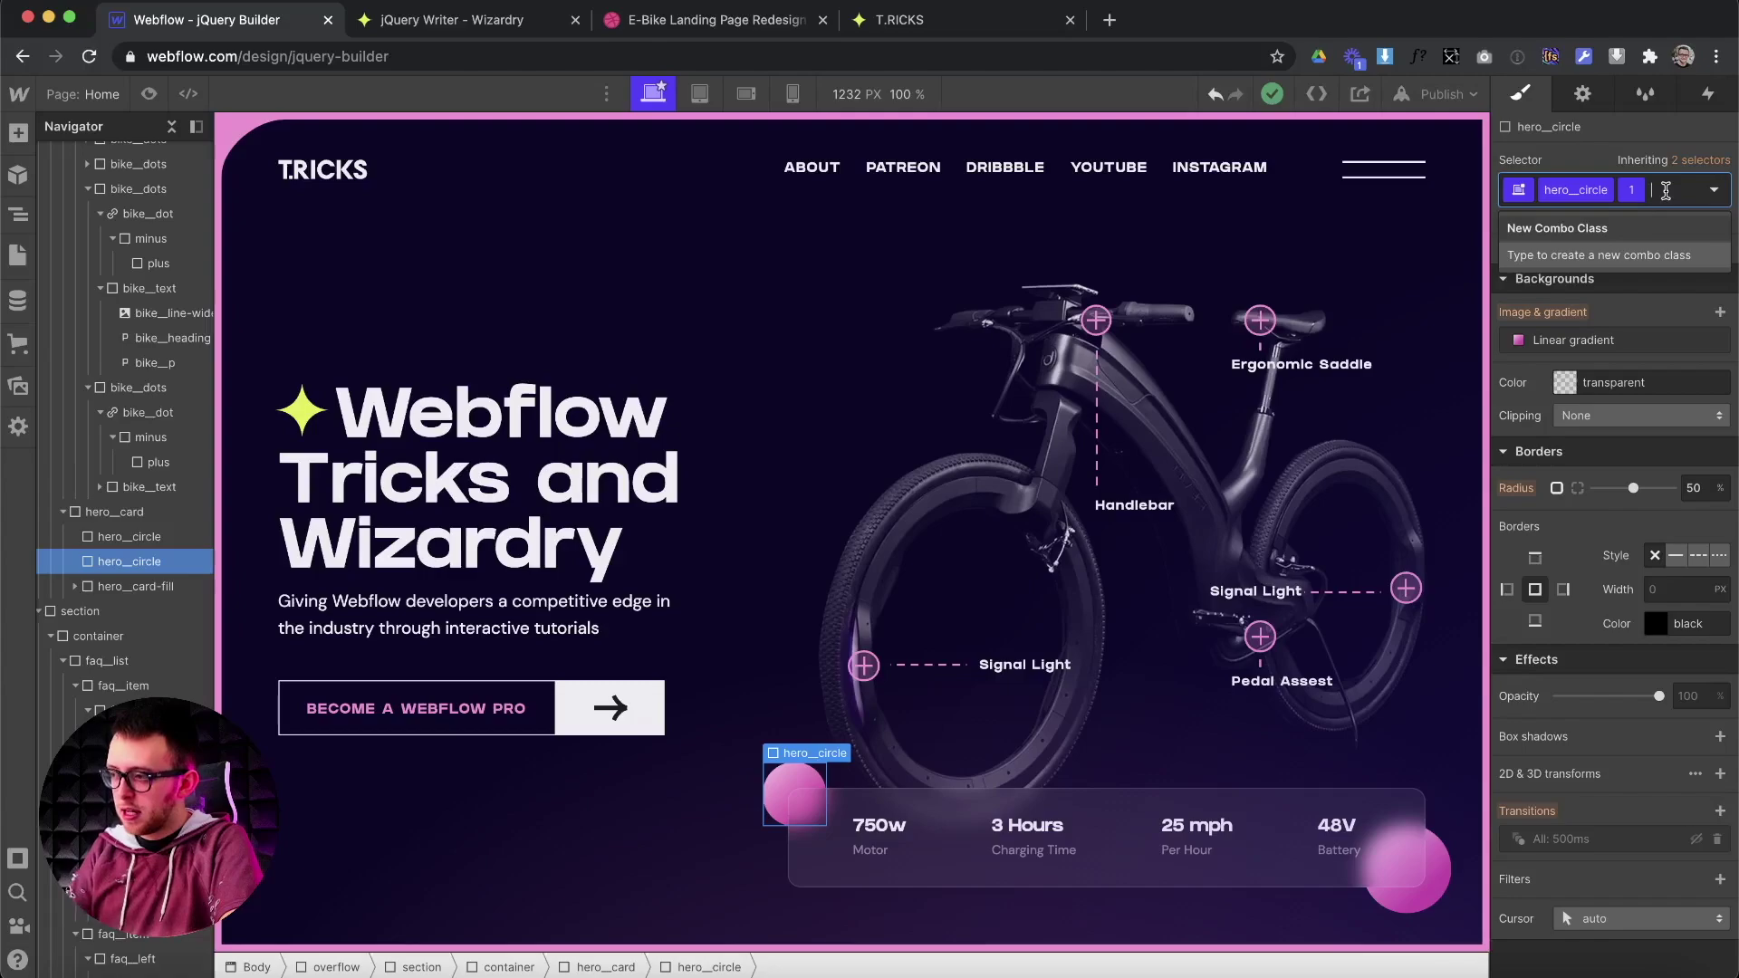
pyautogui.write('x-')
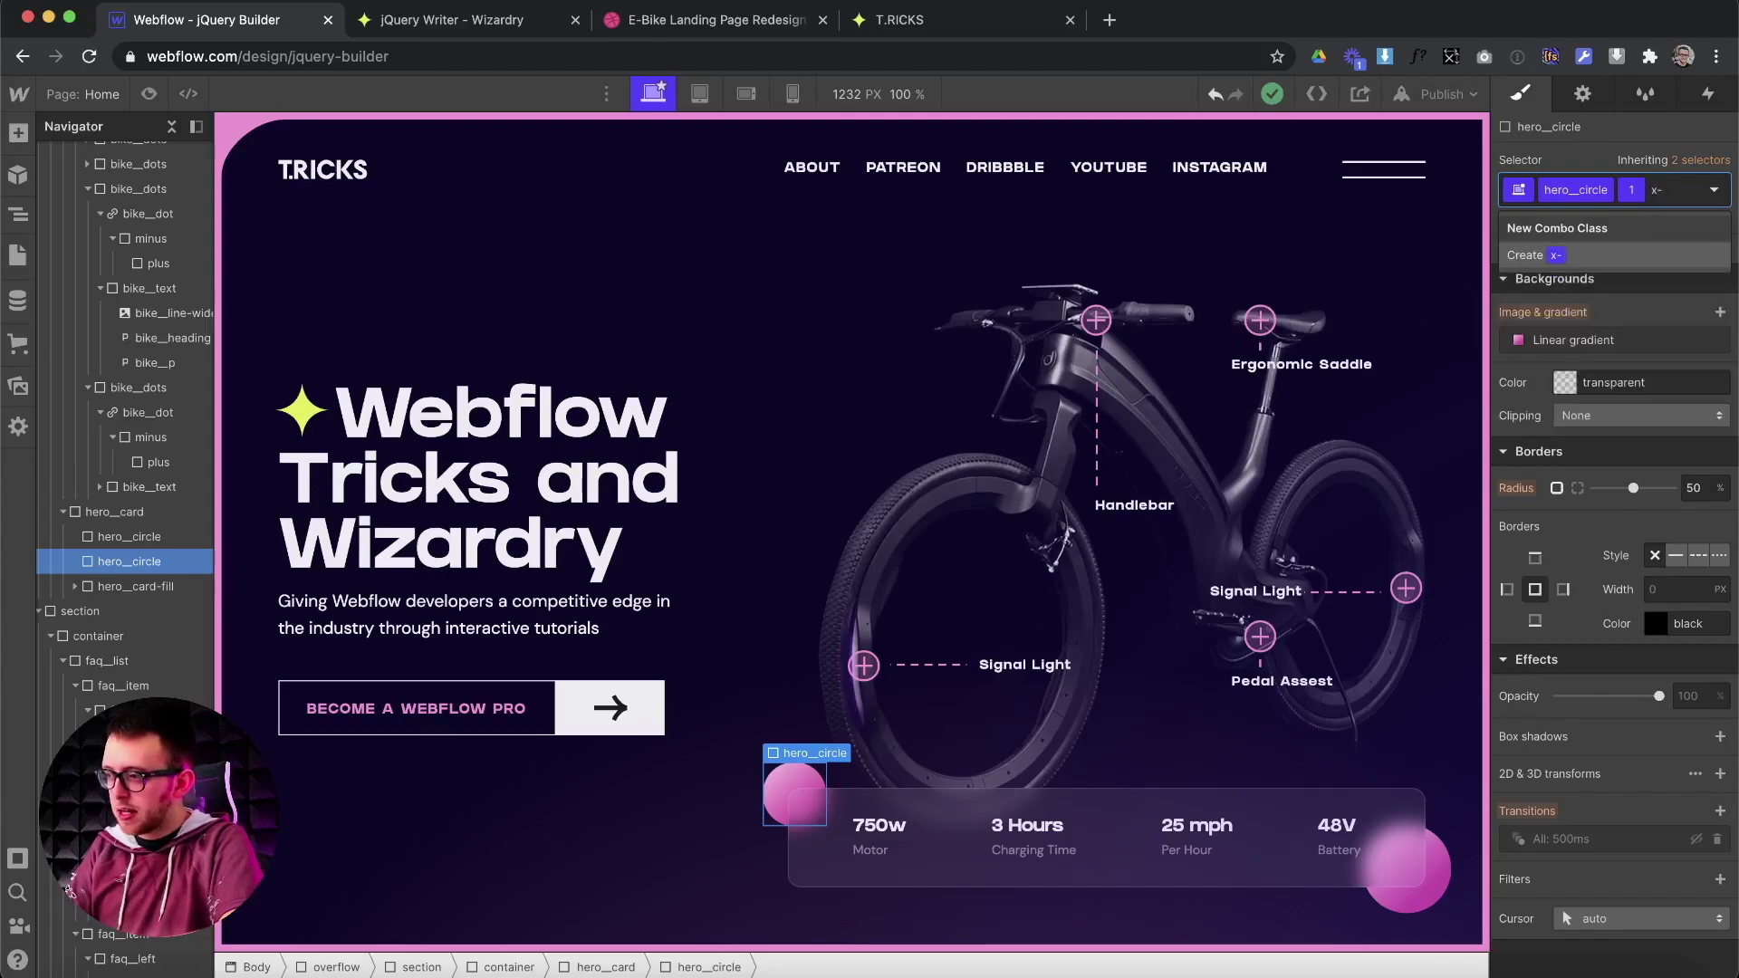
pyautogui.write('move')
pyautogui.press('Return')
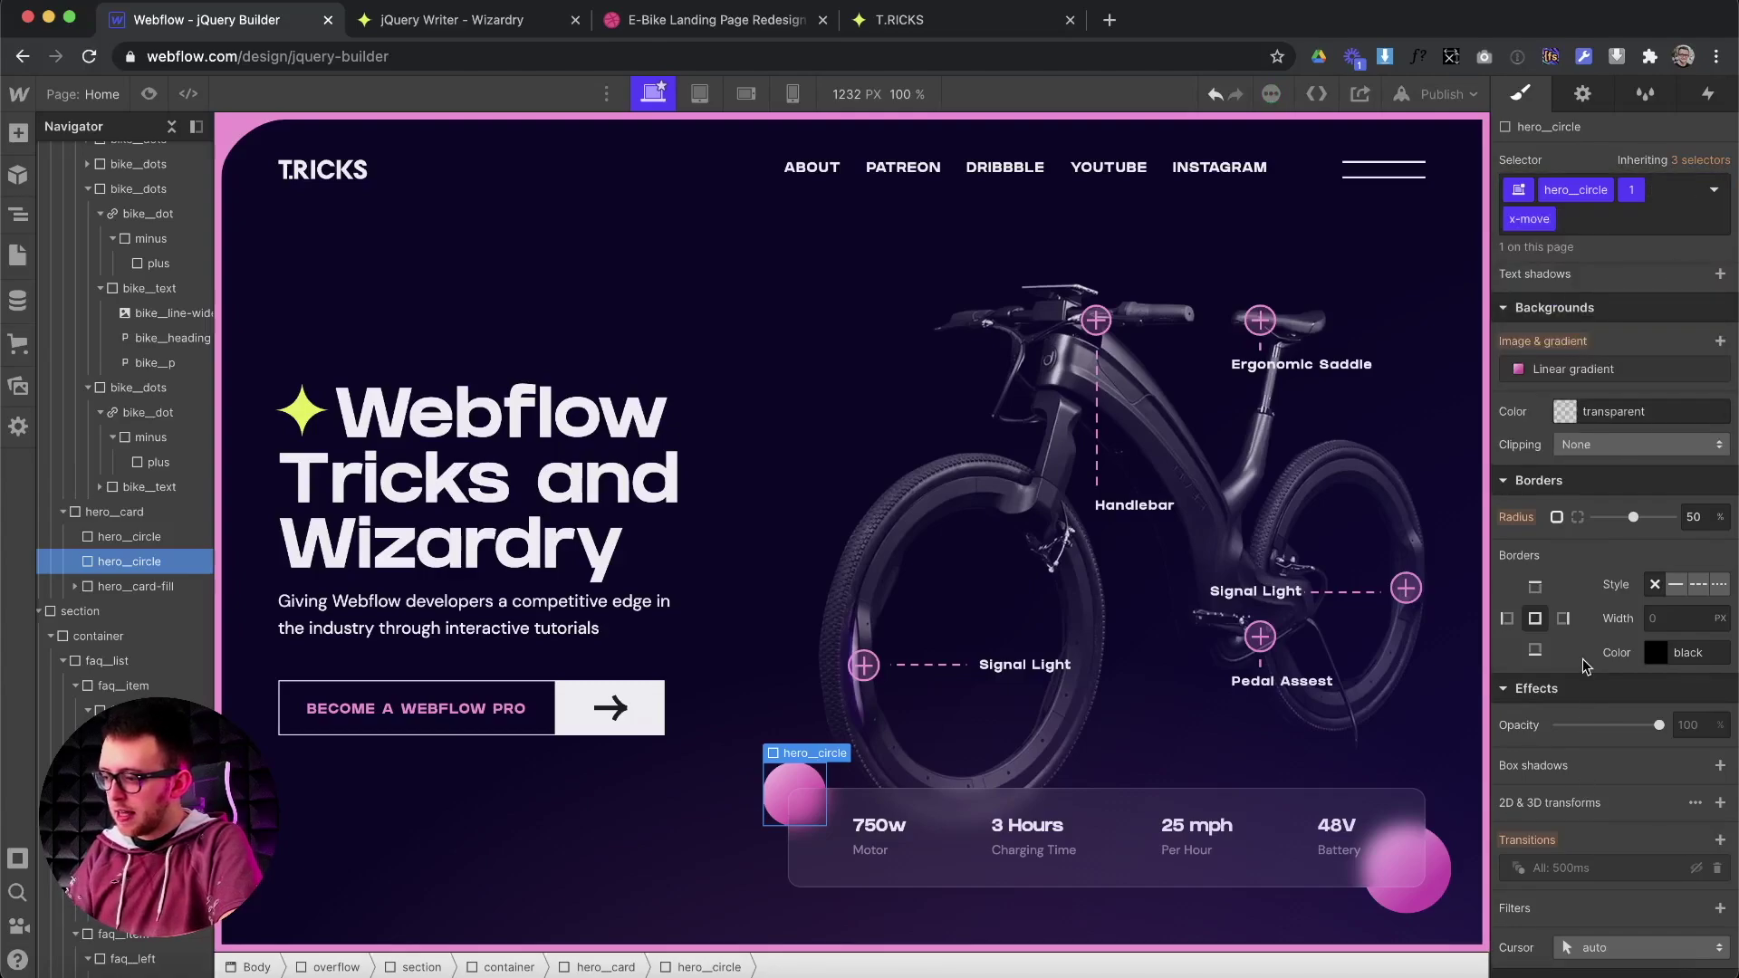
# Set the smaller circle's left position offset to 11.3em on its x-move combo class.
pyautogui.scroll(2, 1586, 668)
pyautogui.moveTo(1572, 500)
pyautogui.mouseDown()
pyautogui.moveTo(1552, 505)
pyautogui.moveTo(1581, 503)
pyautogui.mouseUp()
pyautogui.click(1572, 500)
pyautogui.write('2e')
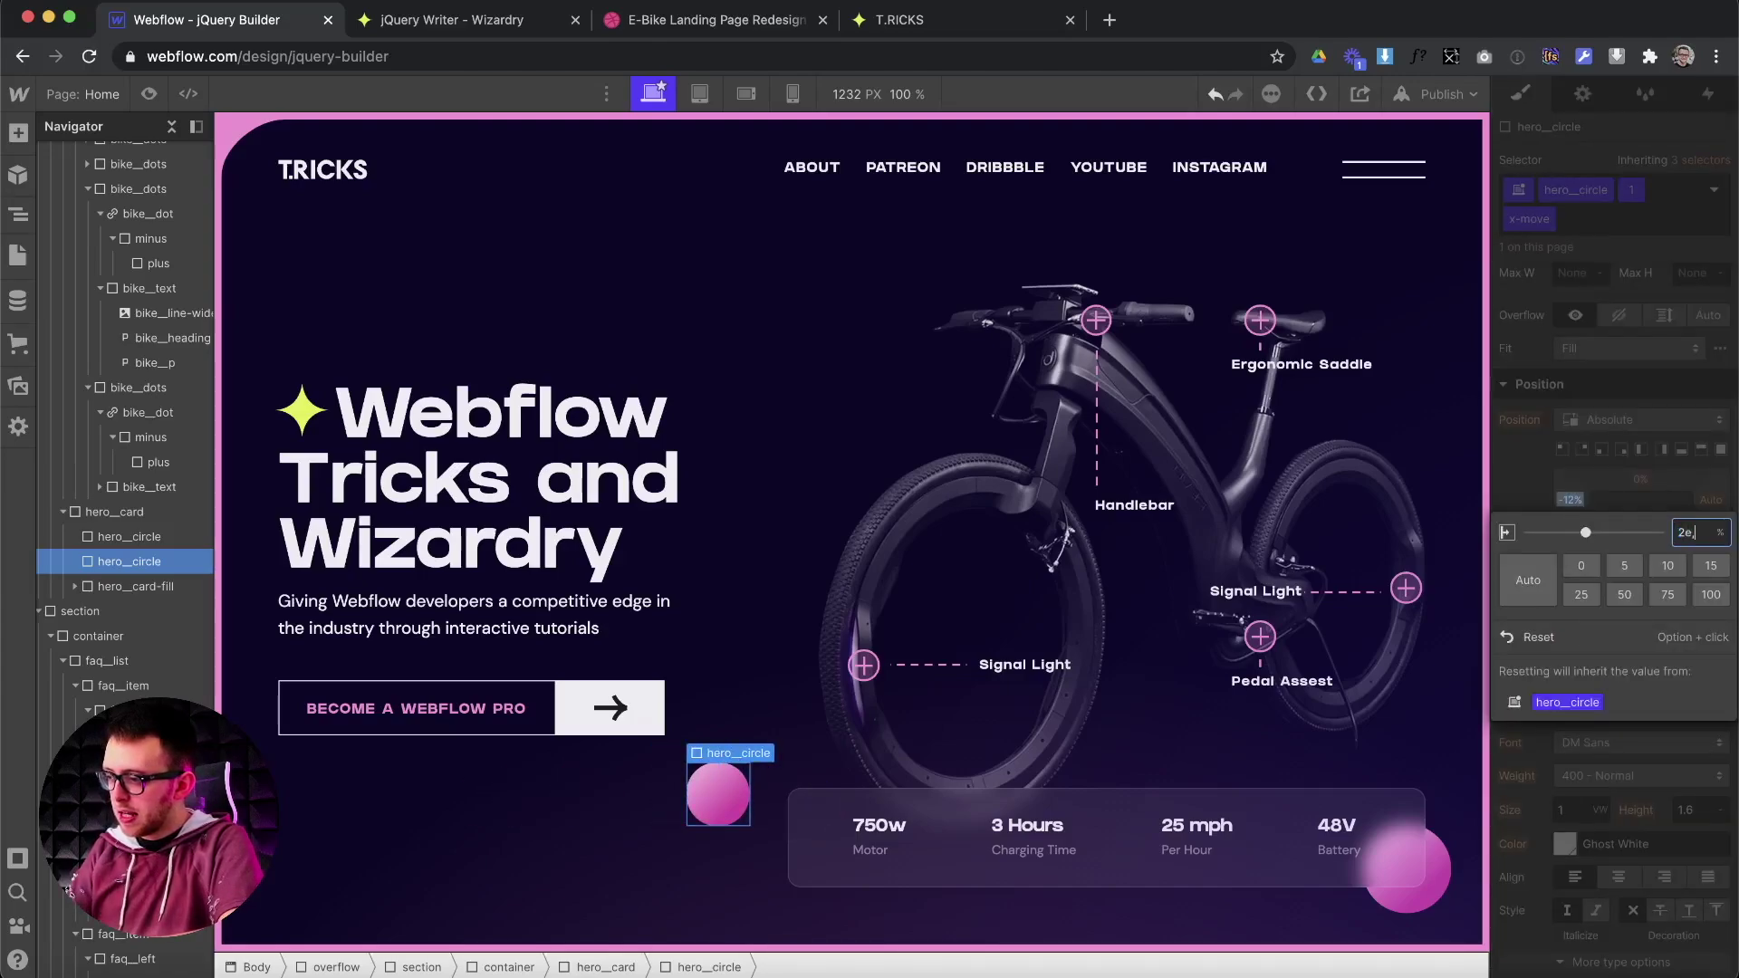
pyautogui.write('m')
pyautogui.press('Return')
pyautogui.moveTo(1567, 503); pyautogui.dragTo(1660, 504)
# Remove x-move from the smaller circle, enable the All: 500ms transition on the base hero__circle class, and reapply combo class 1.
pyautogui.click(1592, 222)
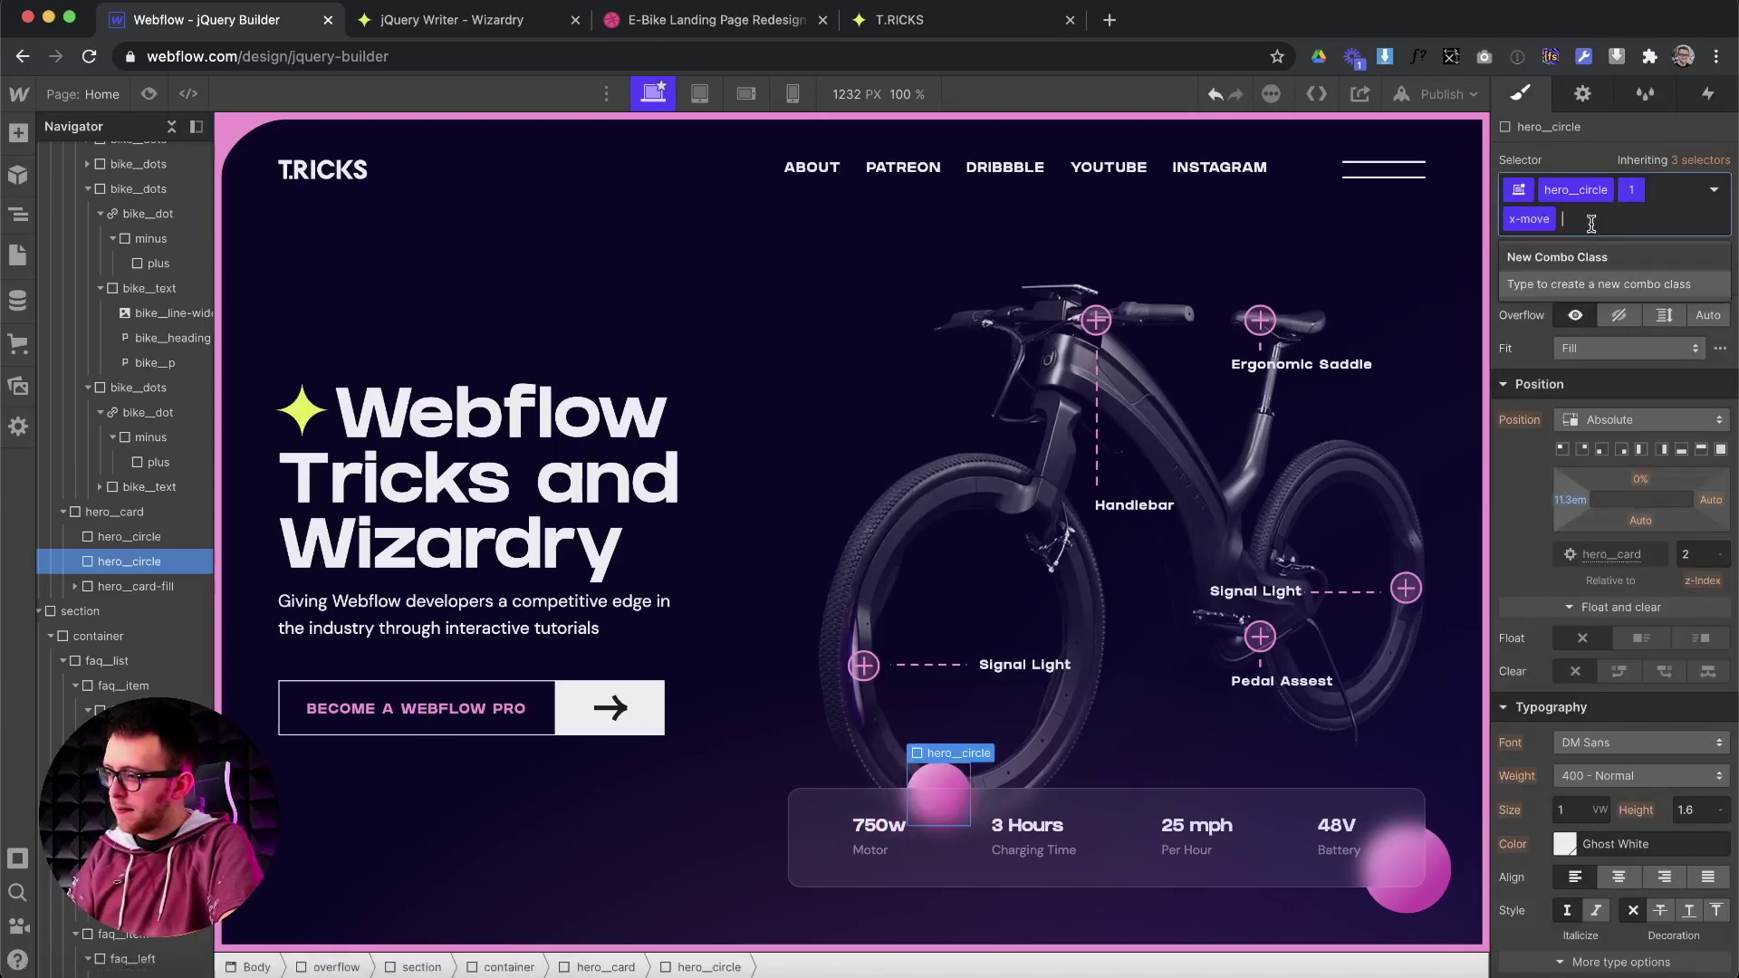
pyautogui.press('BackSpace')
pyautogui.press('Escape')
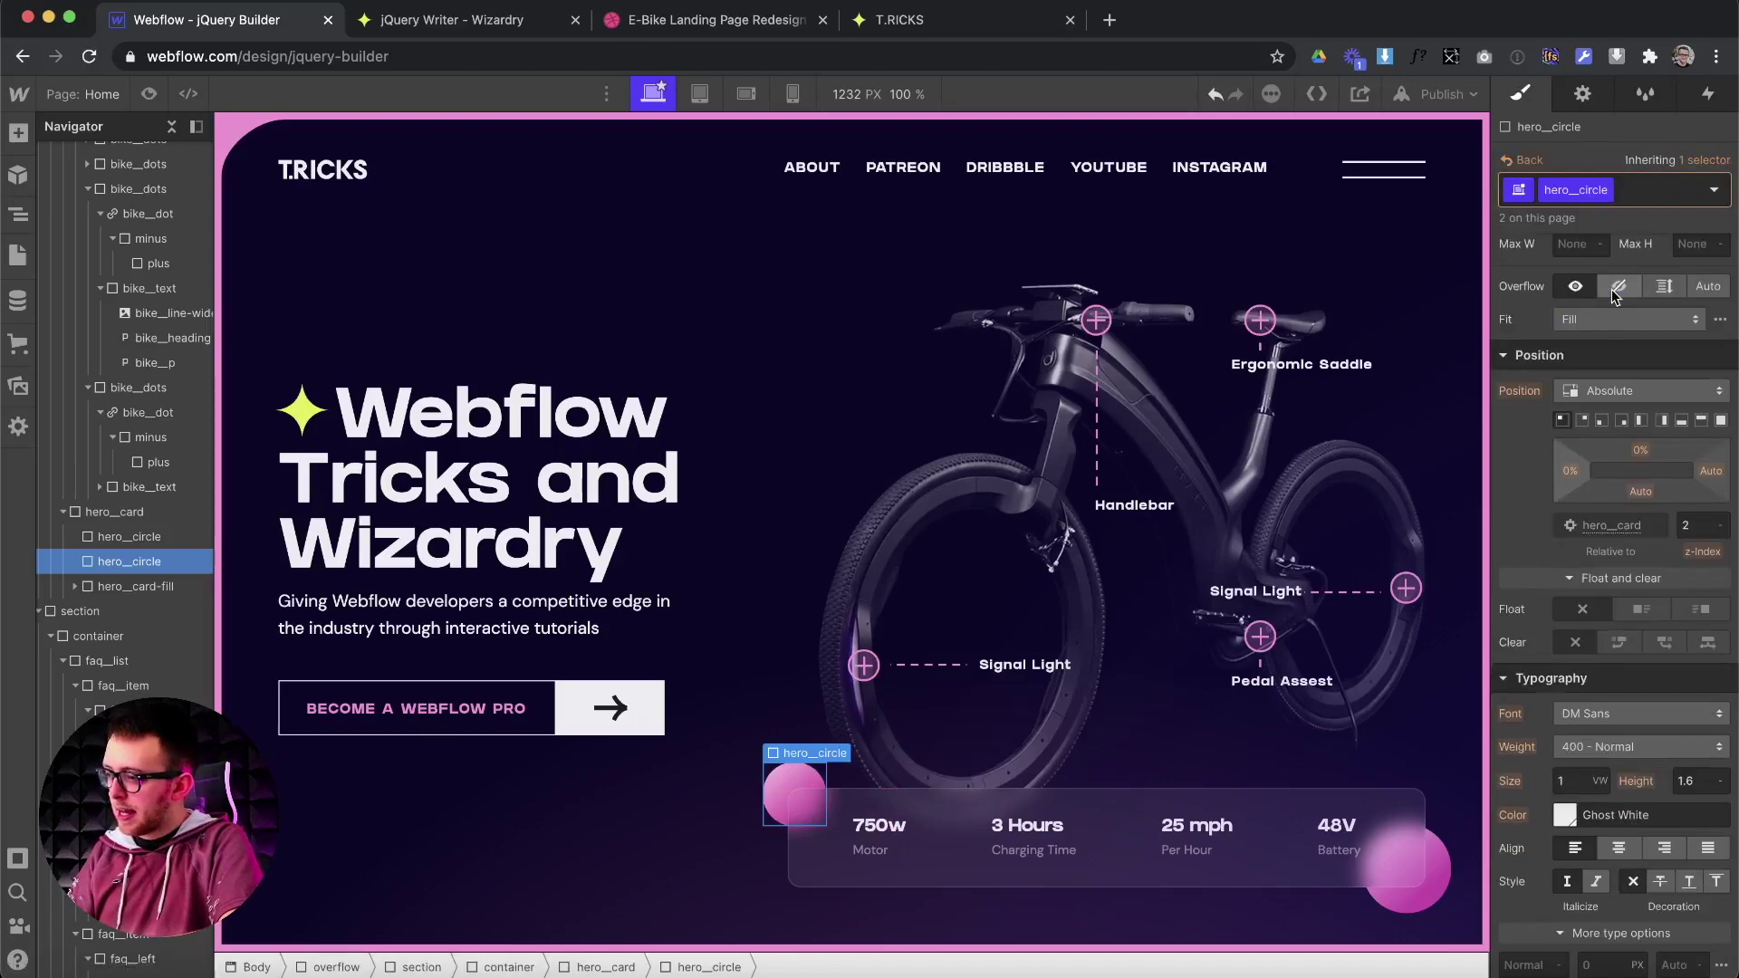
pyautogui.scroll(-10, 1601, 666)
pyautogui.click(1694, 841)
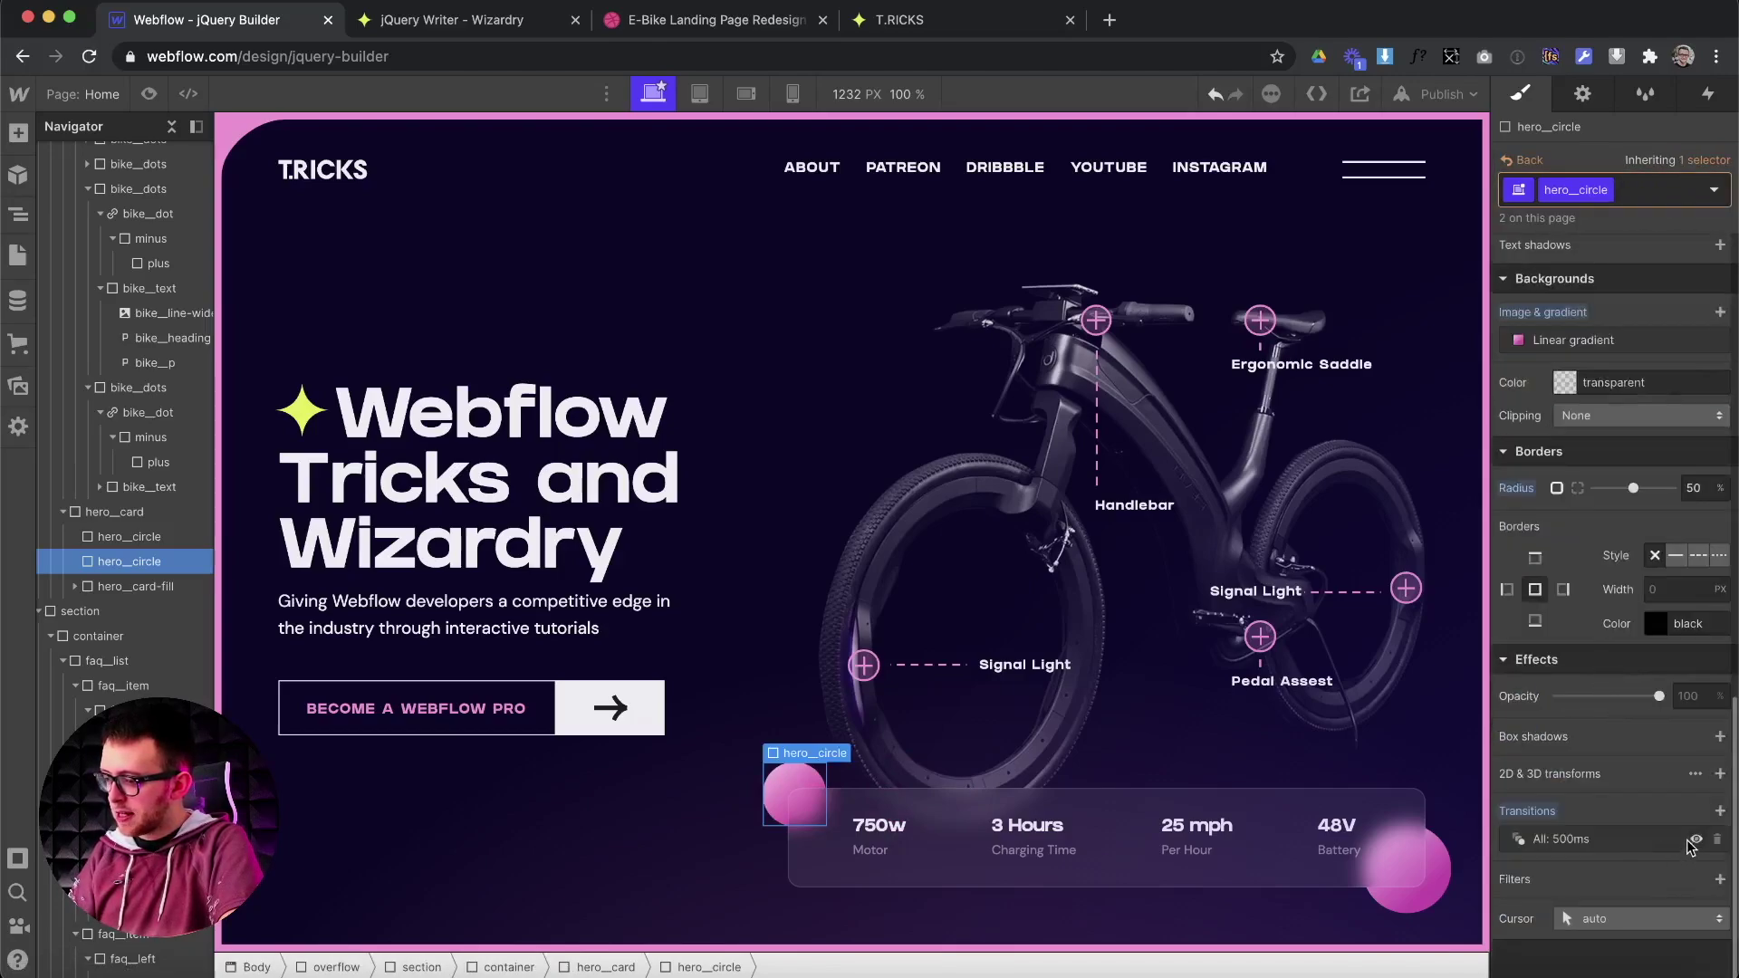
pyautogui.click(1667, 189)
pyautogui.write('1')
pyautogui.press('Return')
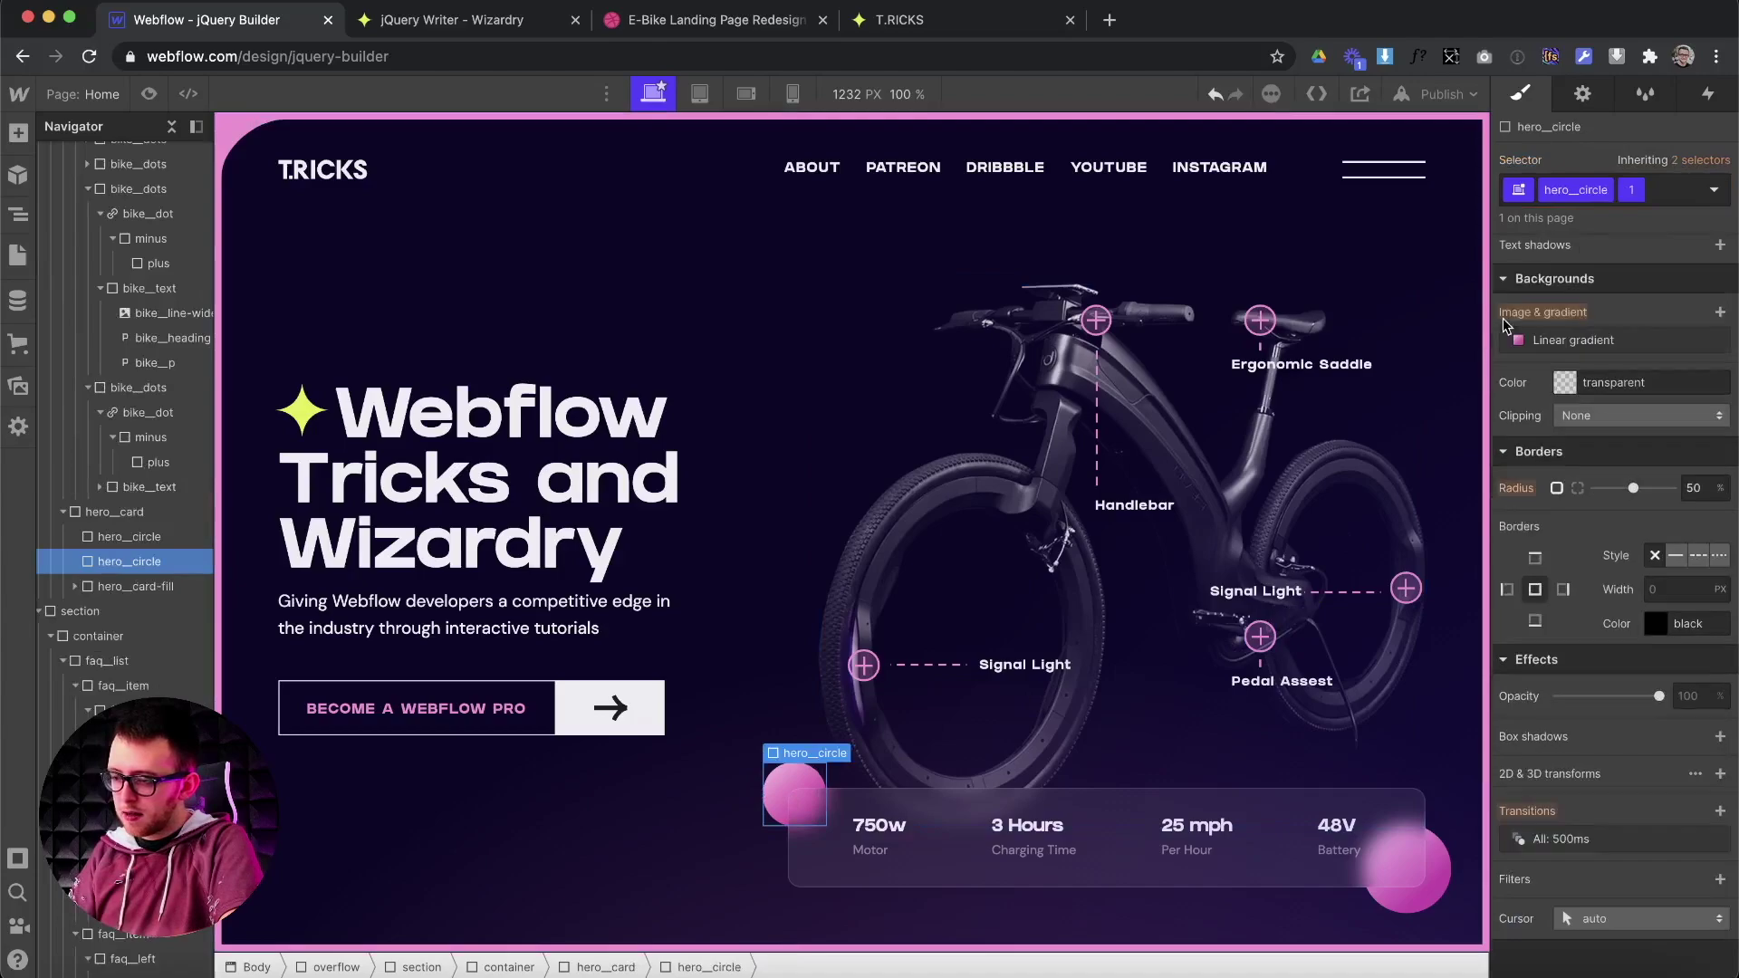
# Preview the smaller circle's transition by repeatedly applying and removing its x-move combo class, leaving the class off.
pyautogui.click(1671, 196)
pyautogui.click(1561, 325)
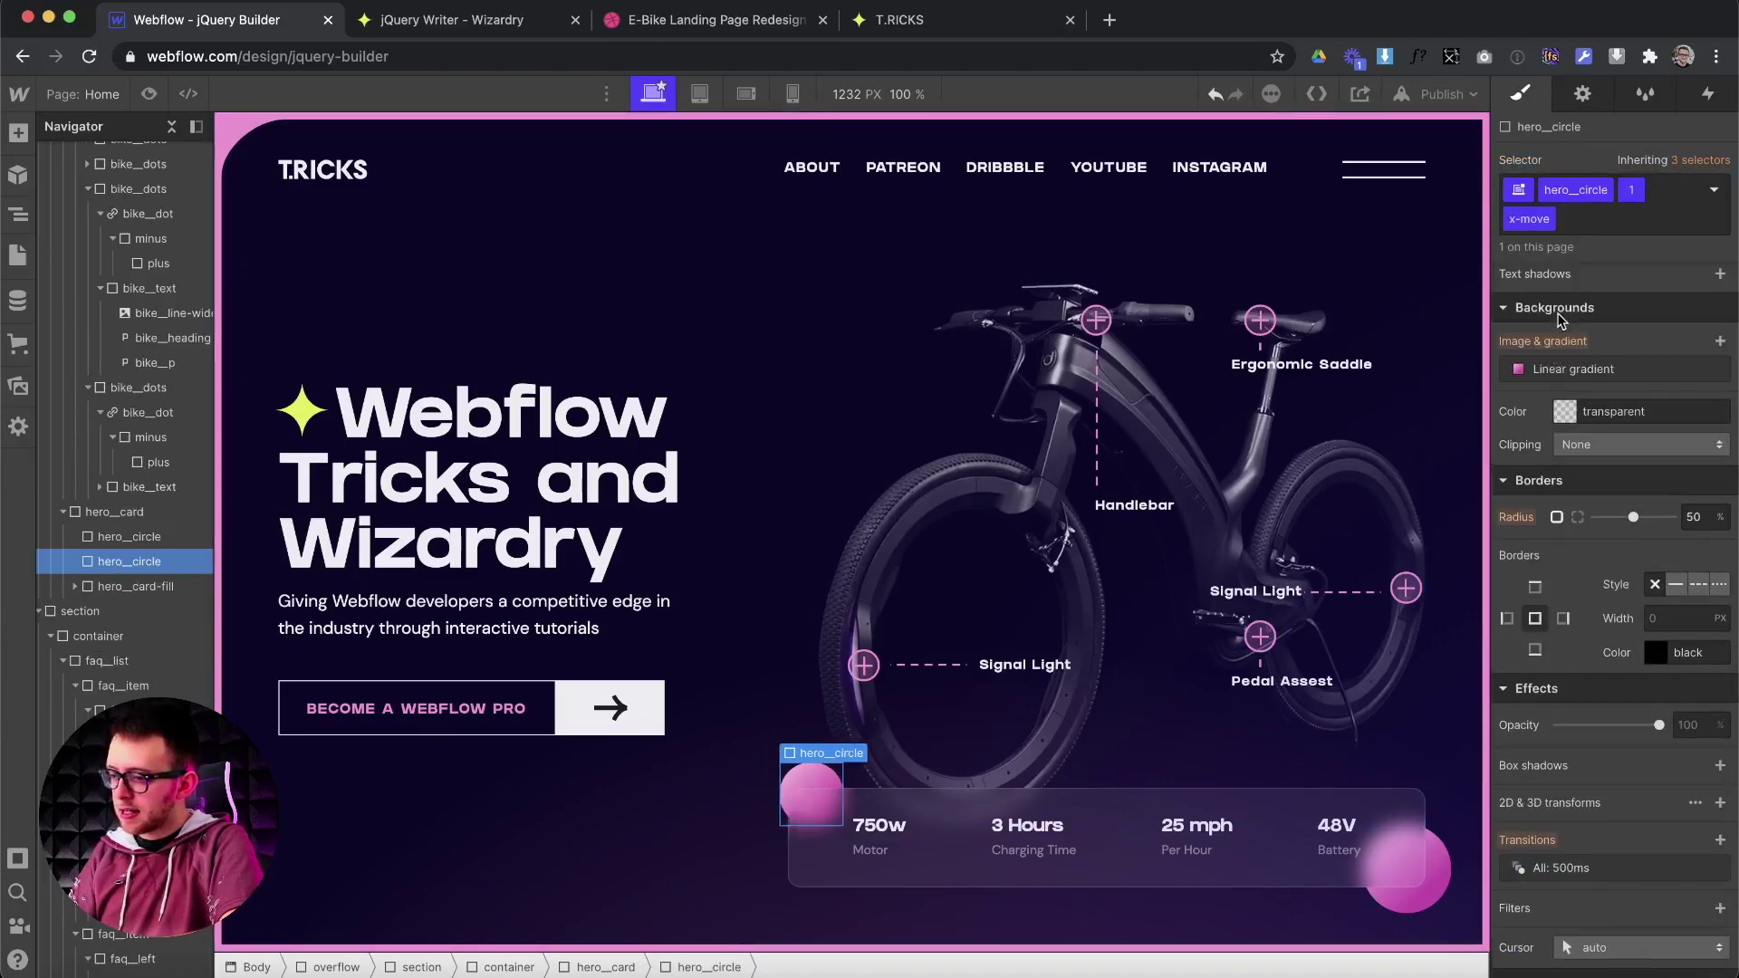
pyautogui.click(1619, 234)
pyautogui.press('BackSpace')
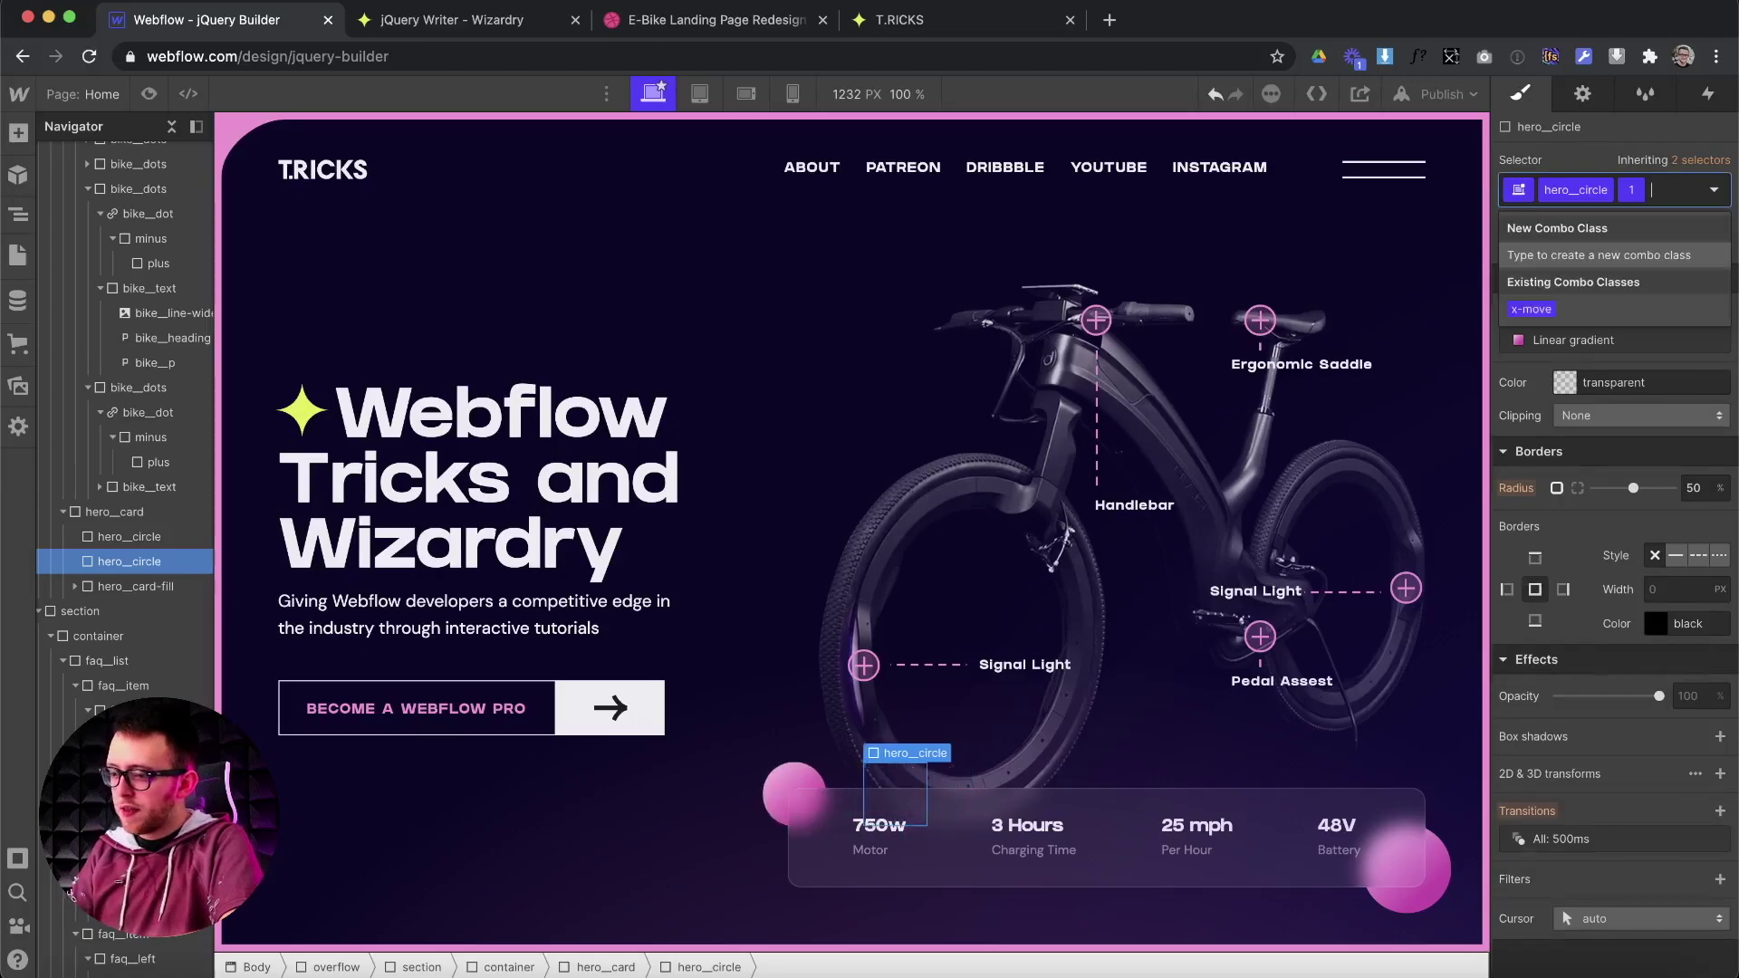
pyautogui.click(1538, 310)
pyautogui.click(1587, 233)
pyautogui.press('BackSpace')
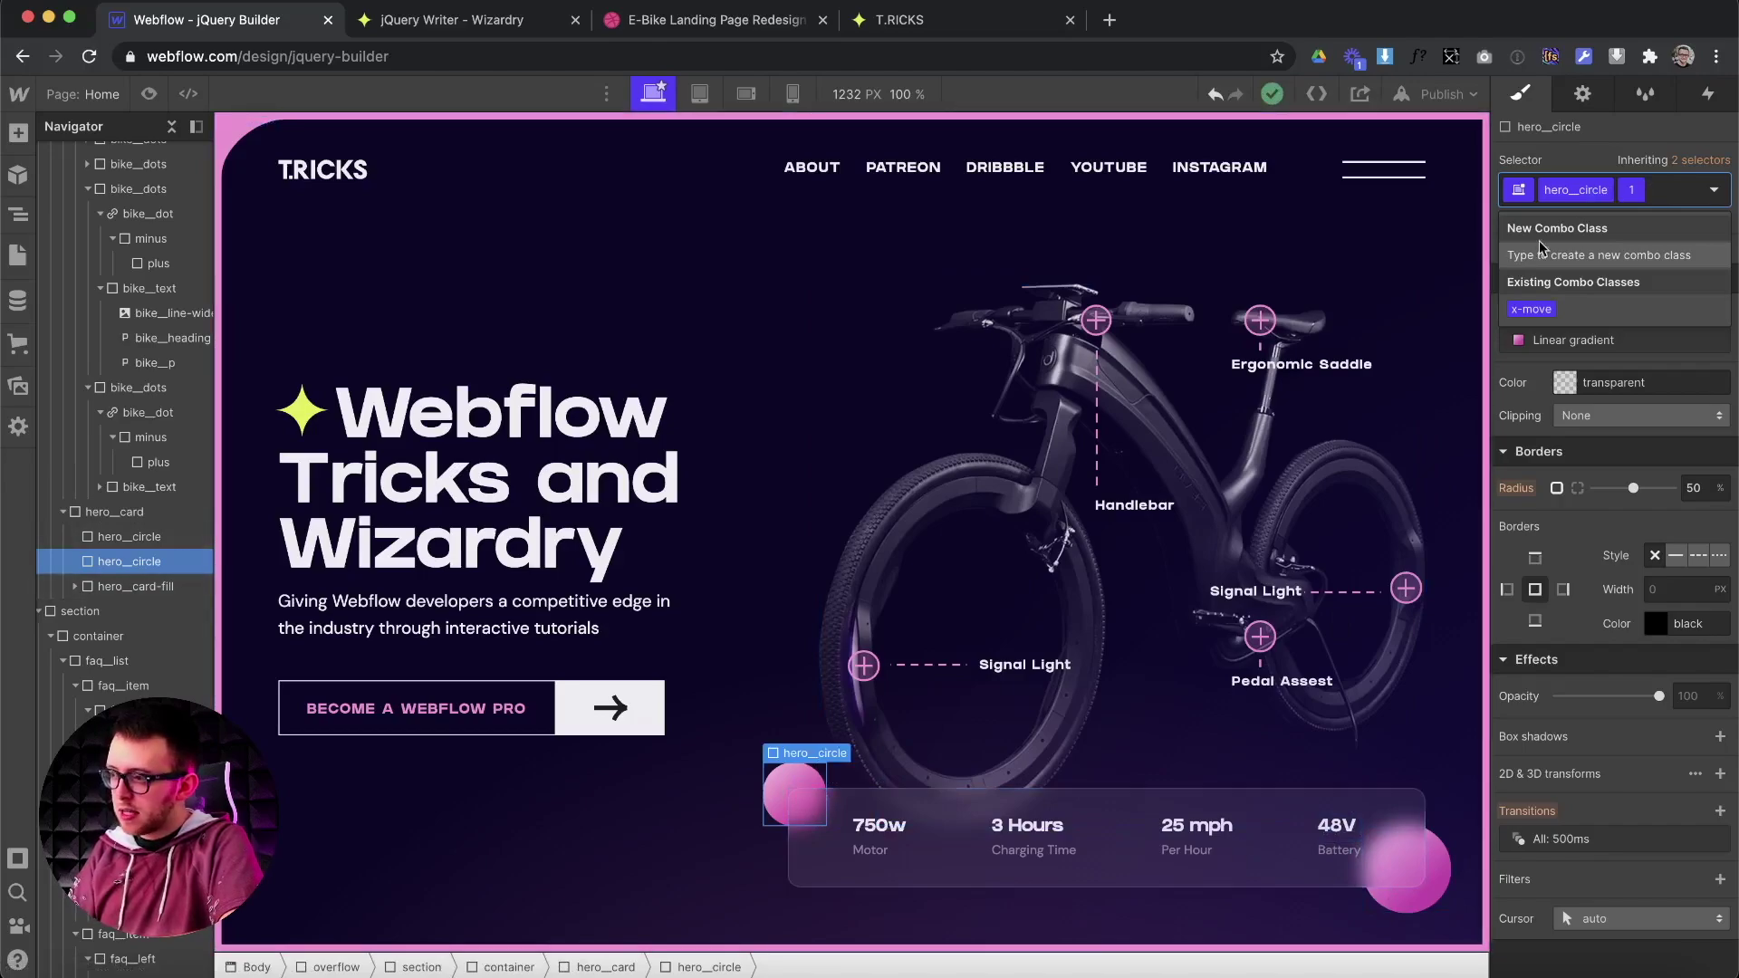
pyautogui.press('BackSpace')
# Add the combo class x-move to the larger hero__circle at the card's lower corner.
pyautogui.click(1395, 893)
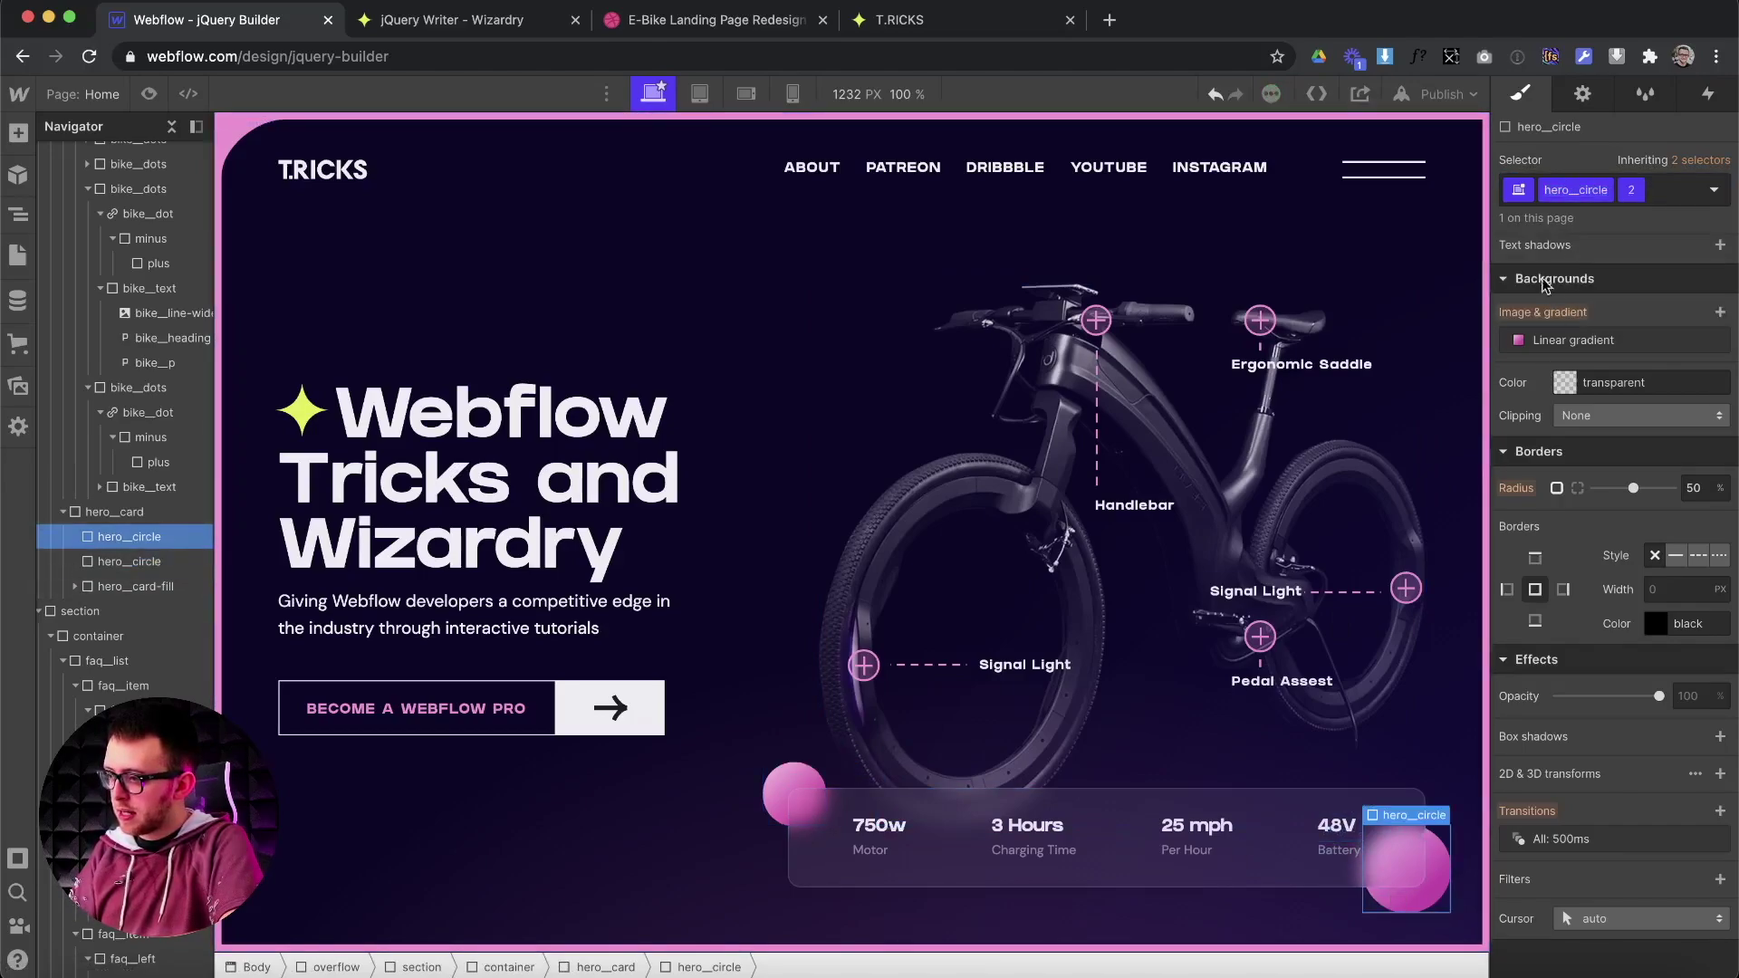
pyautogui.click(1654, 196)
pyautogui.write('x-move')
pyautogui.press('Return')
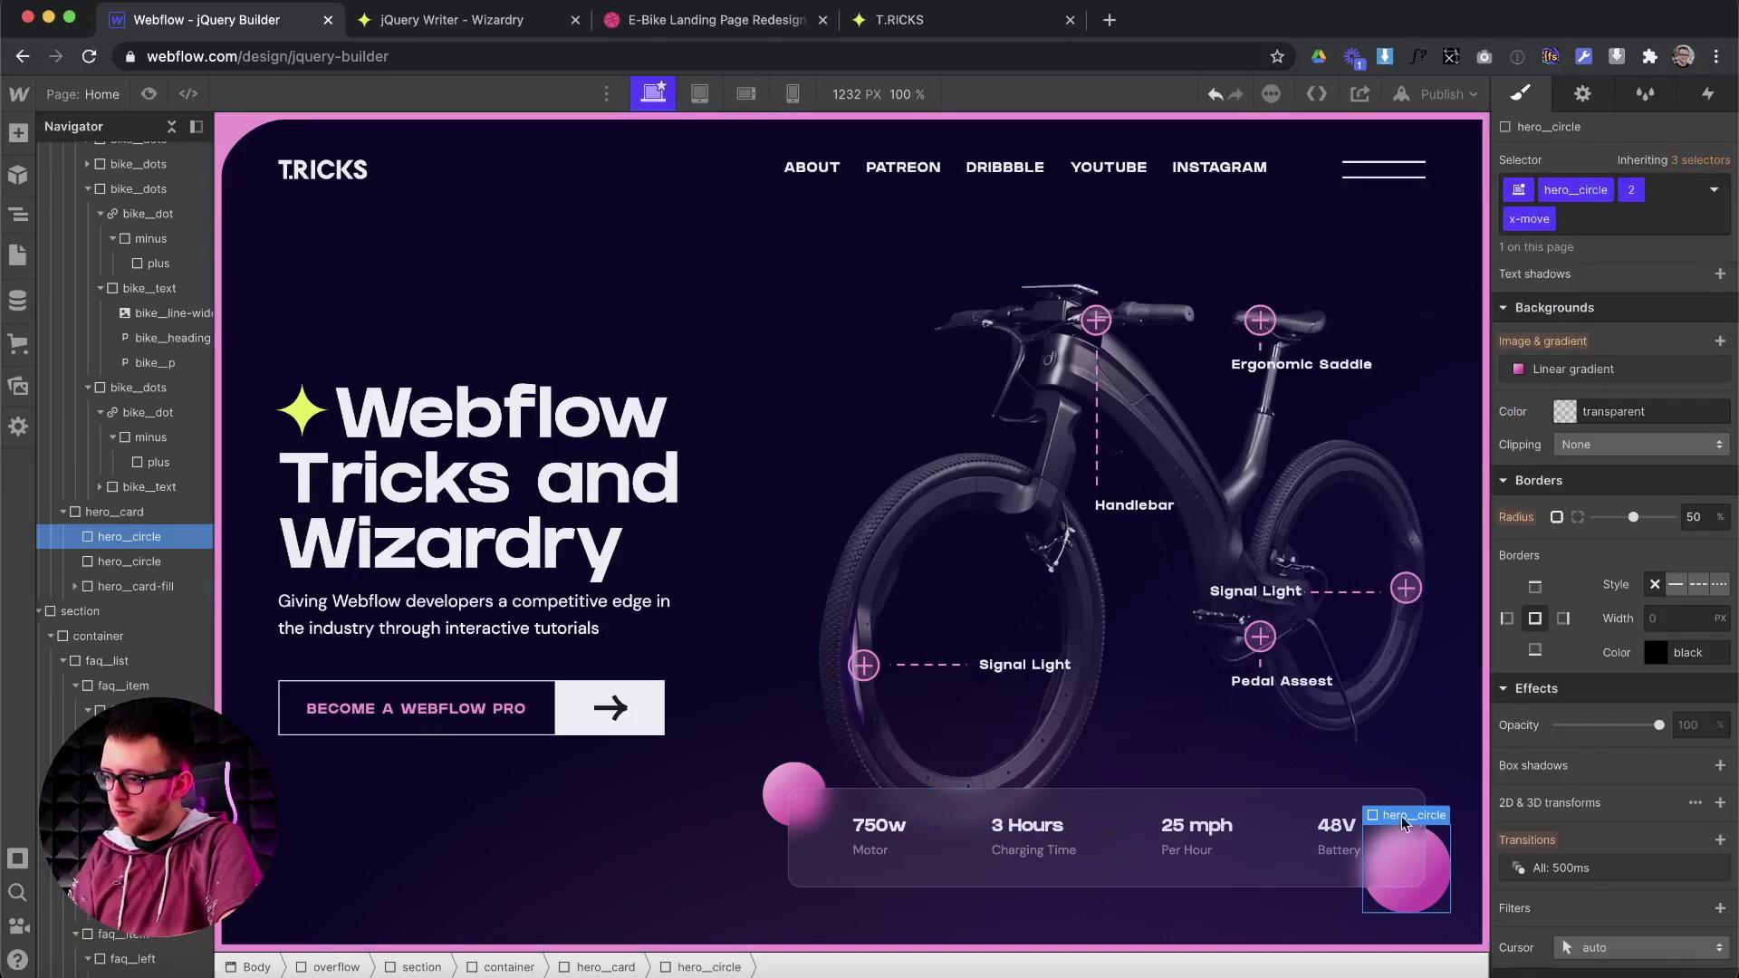
# Set the larger circle's right position offset to 11em on its x-move combo class.
pyautogui.scroll(8, 1586, 524)
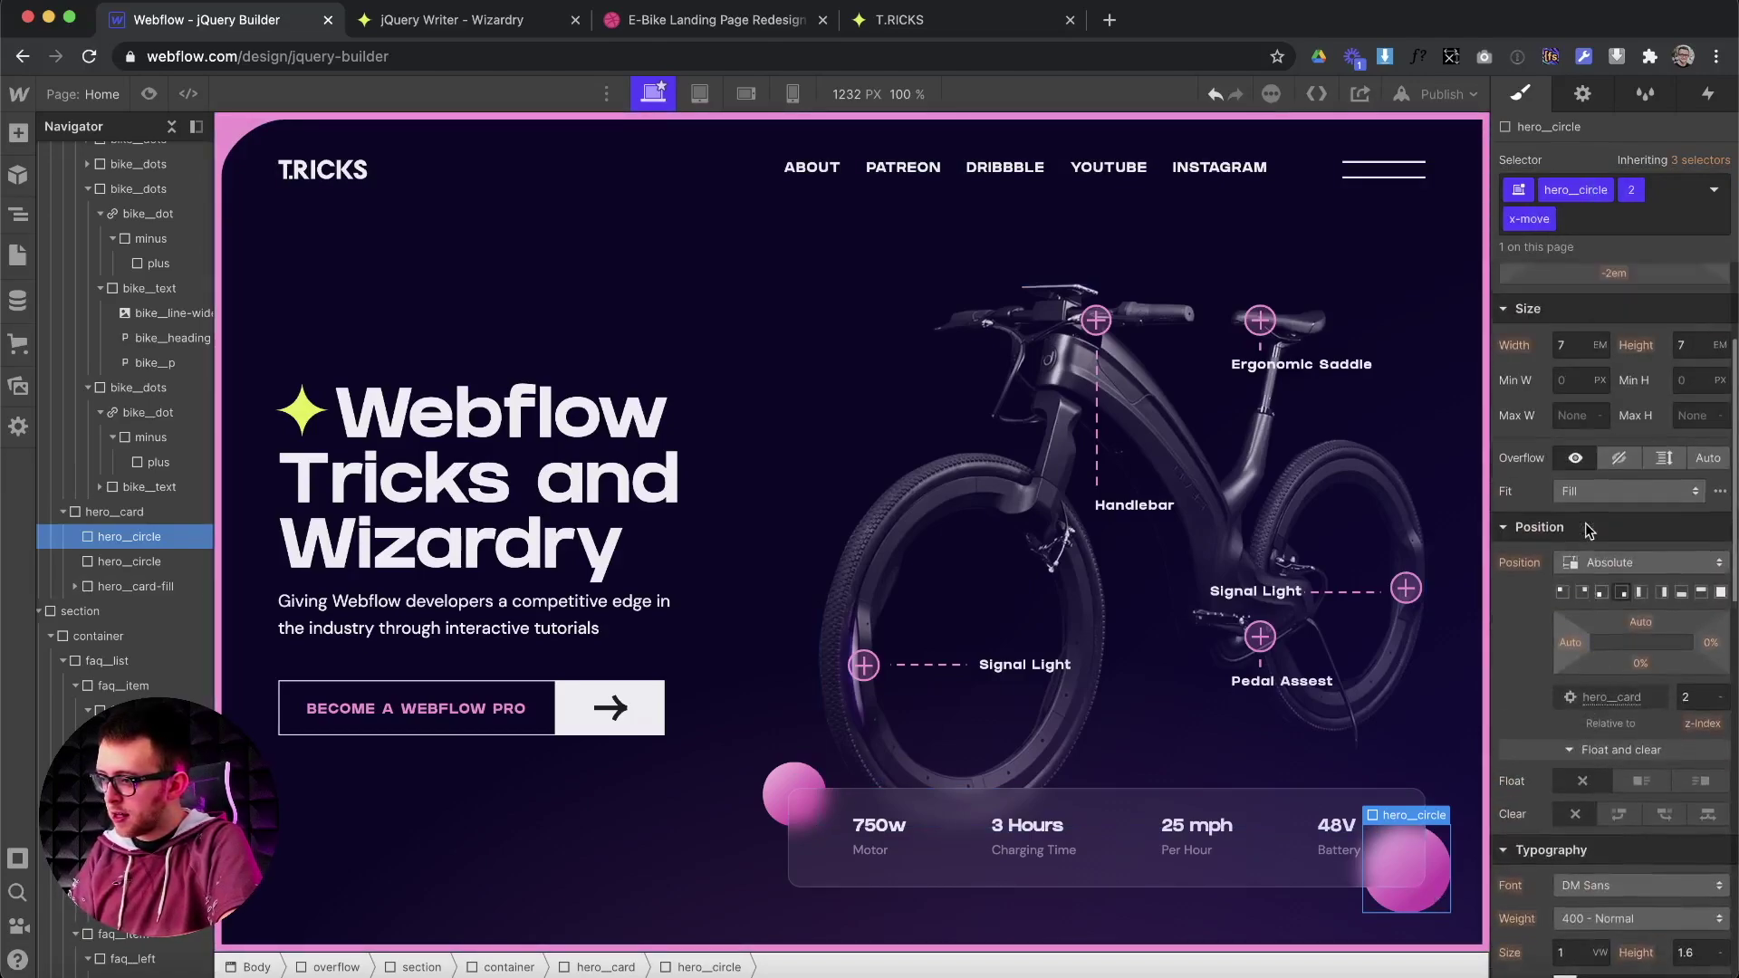
pyautogui.click(1709, 649)
pyautogui.write('2em')
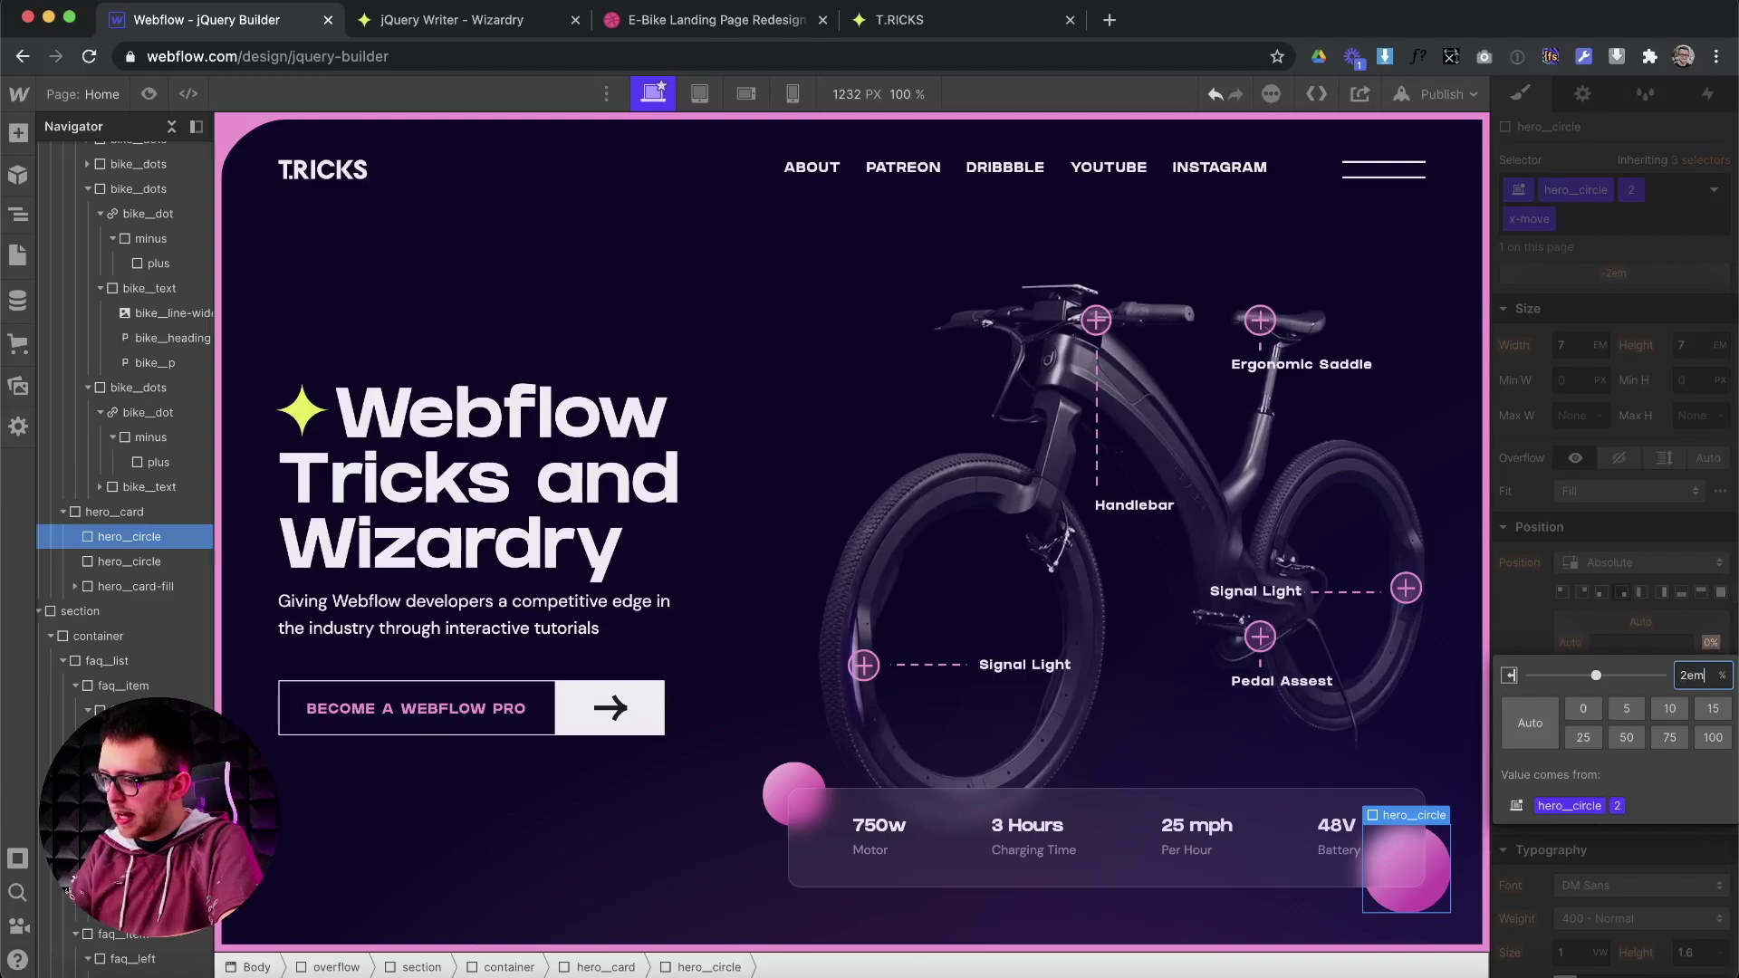
pyautogui.press('Return')
pyautogui.click(1711, 645)
pyautogui.write('2.4')
pyautogui.press('BackSpace')
pyautogui.press('BackSpace')
pyautogui.press('BackSpace')
pyautogui.write('9')
pyautogui.press('Up')
pyautogui.press('Up')
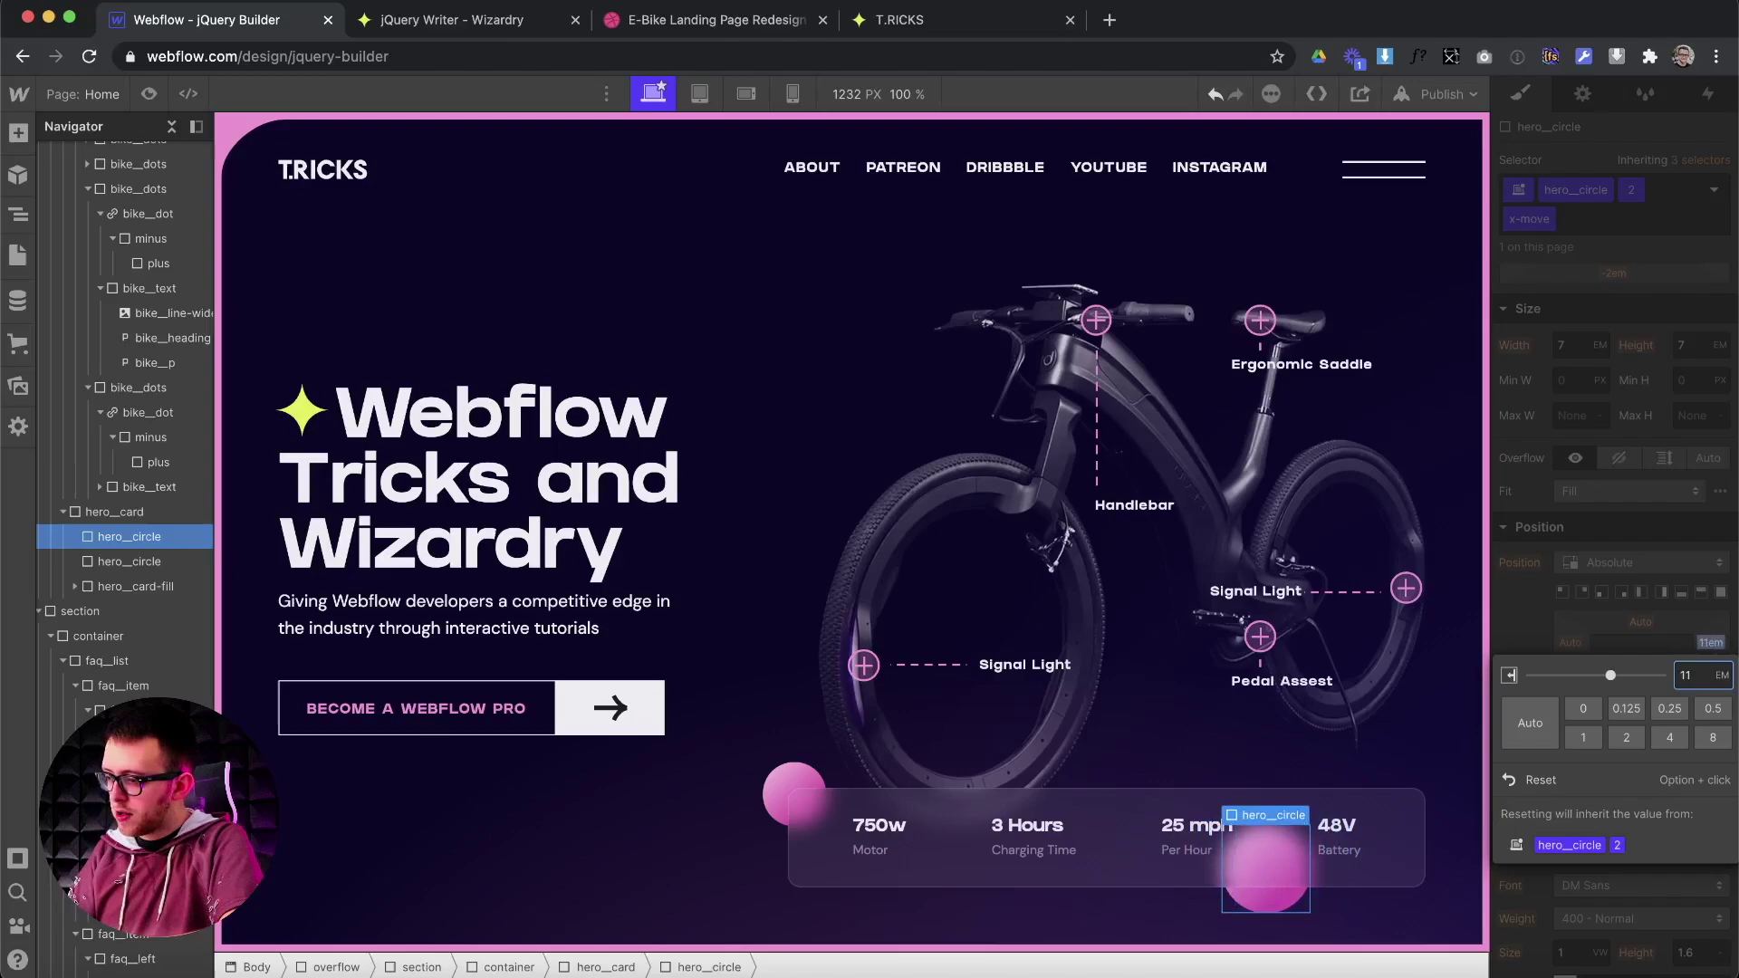
pyautogui.click(1537, 530)
# Remove the x-move combo class from the larger circle.
pyautogui.click(1562, 222)
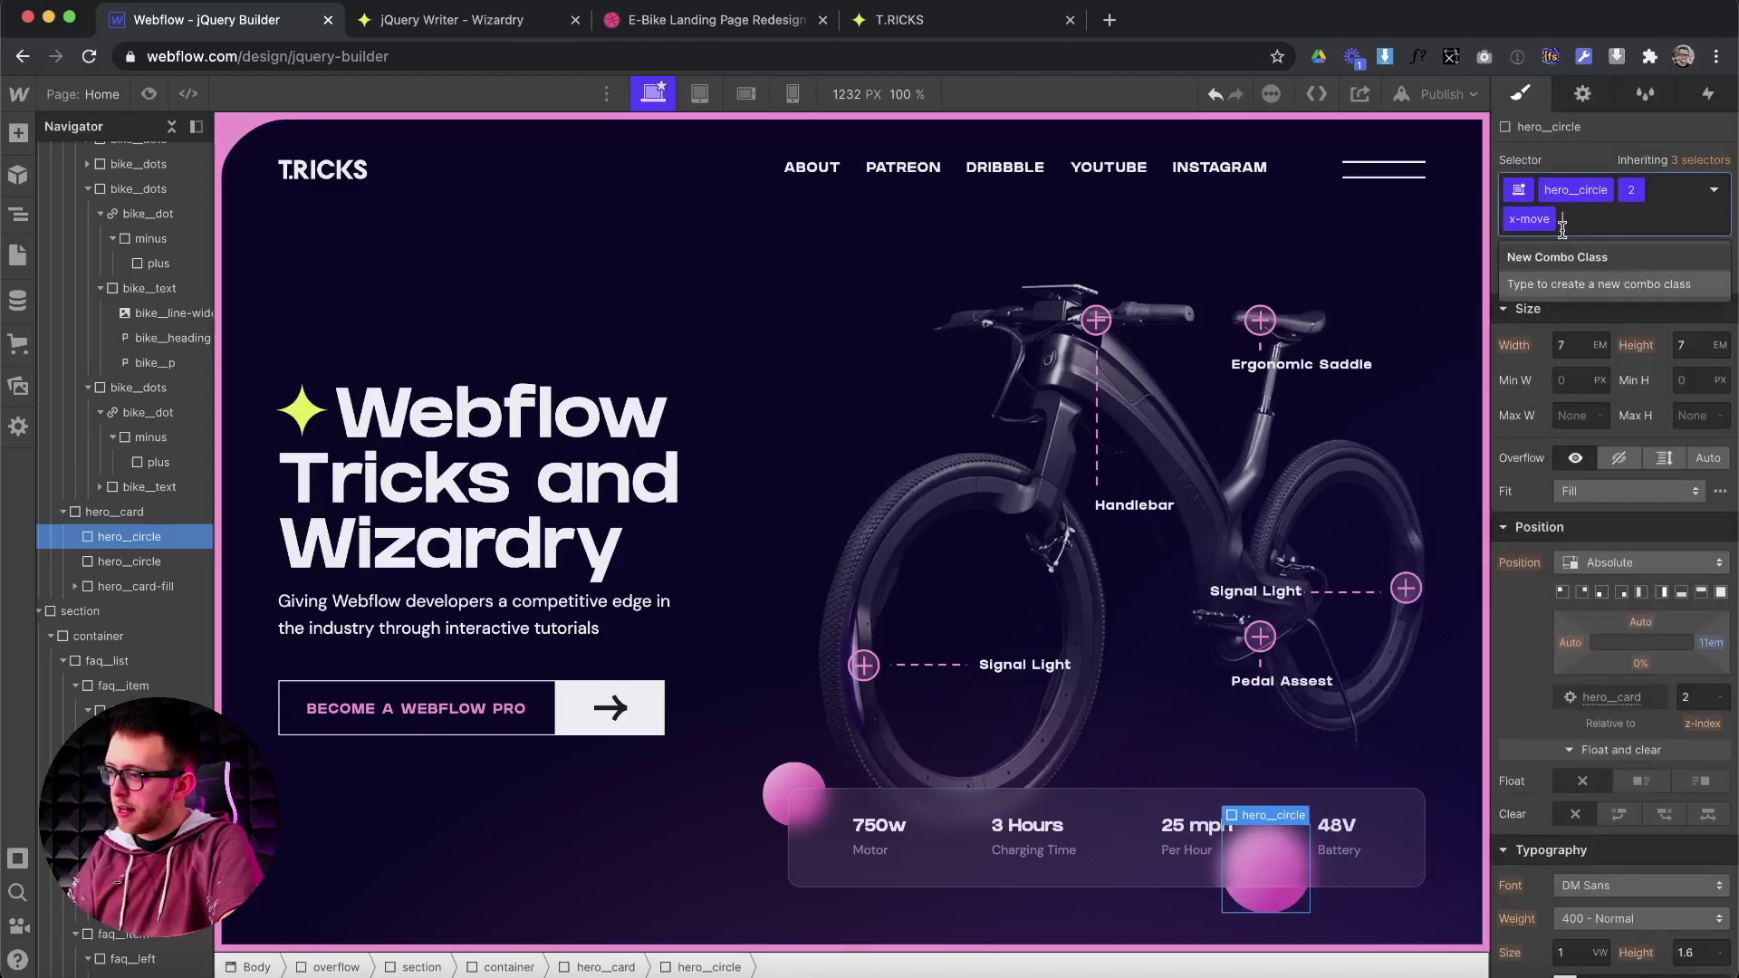
pyautogui.press('Escape')
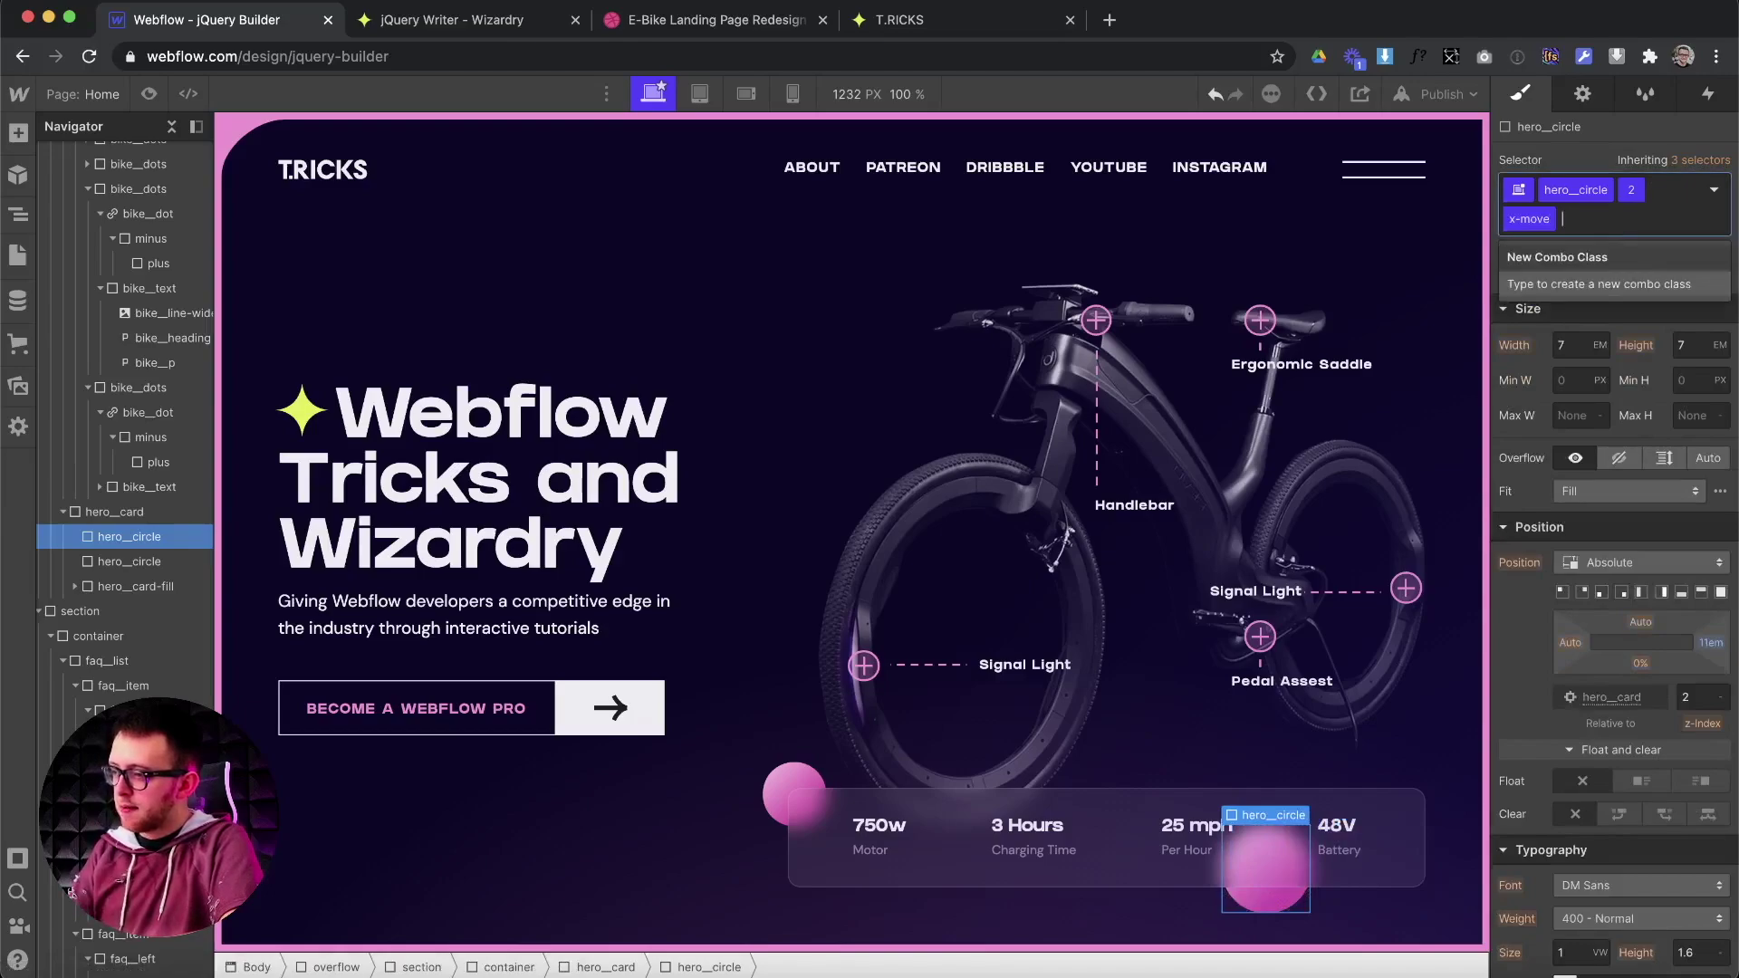
pyautogui.press('BackSpace')
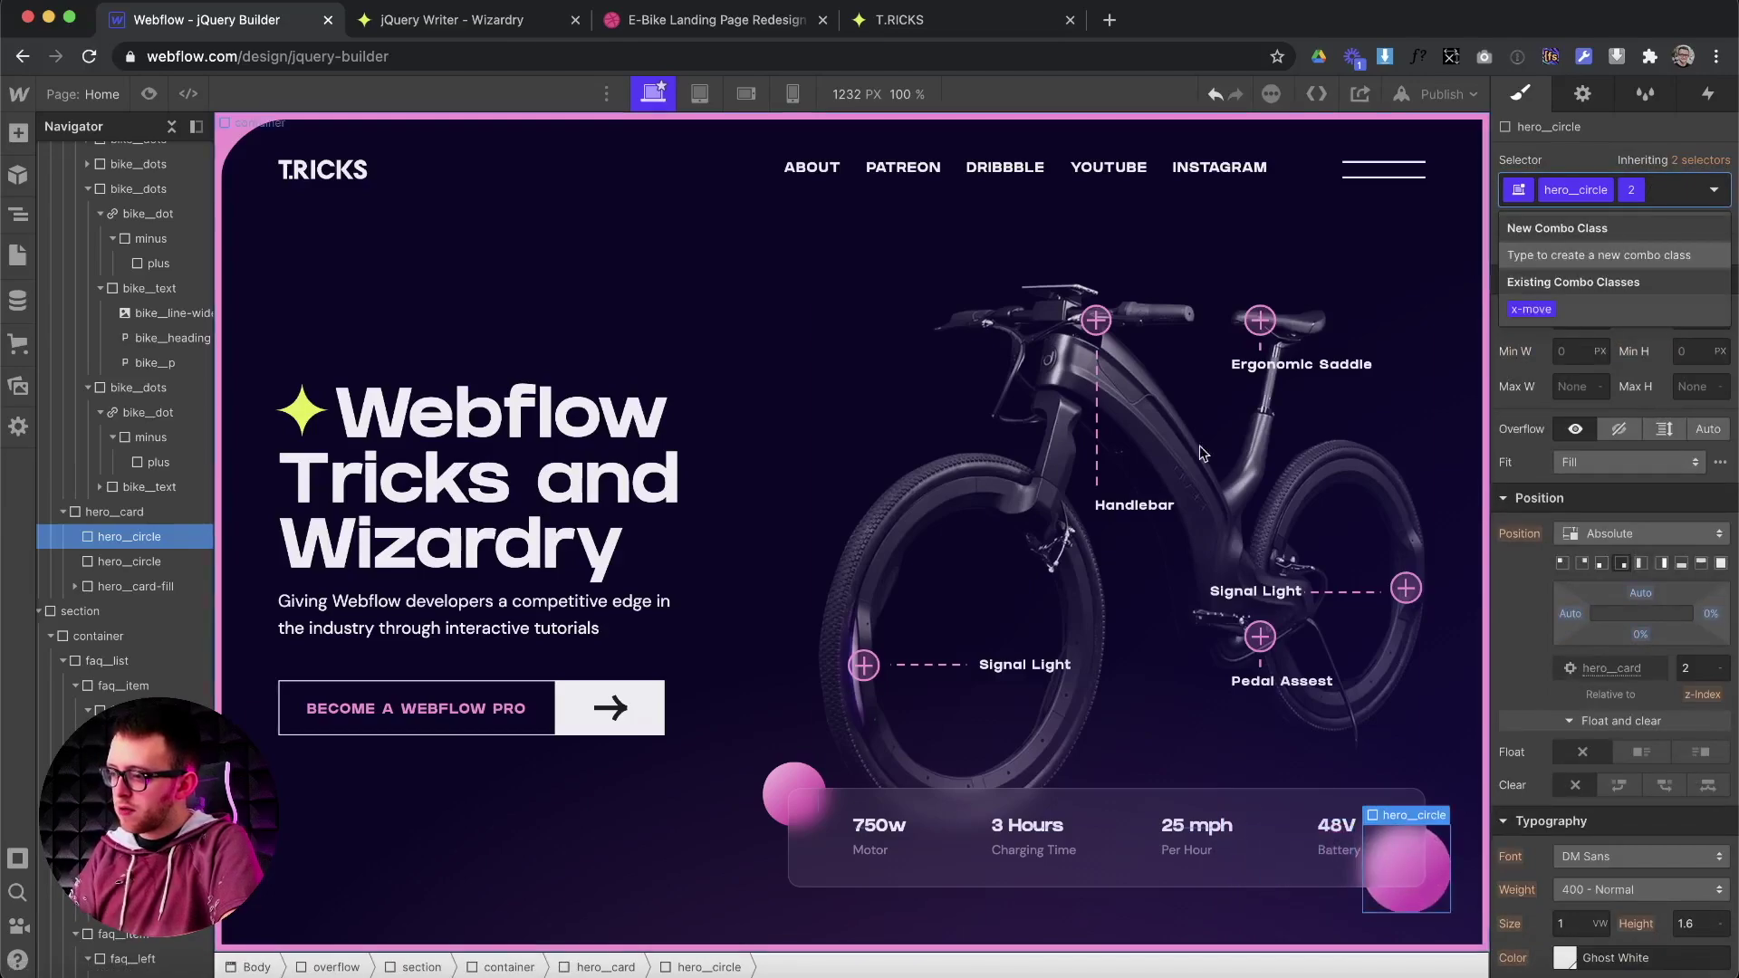
# Select the bike__dots wrapper around the front wheel's Signal Light dot to check its class name.
pyautogui.click(863, 667)
pyautogui.press('super+Up')
pyautogui.press('super+Up')
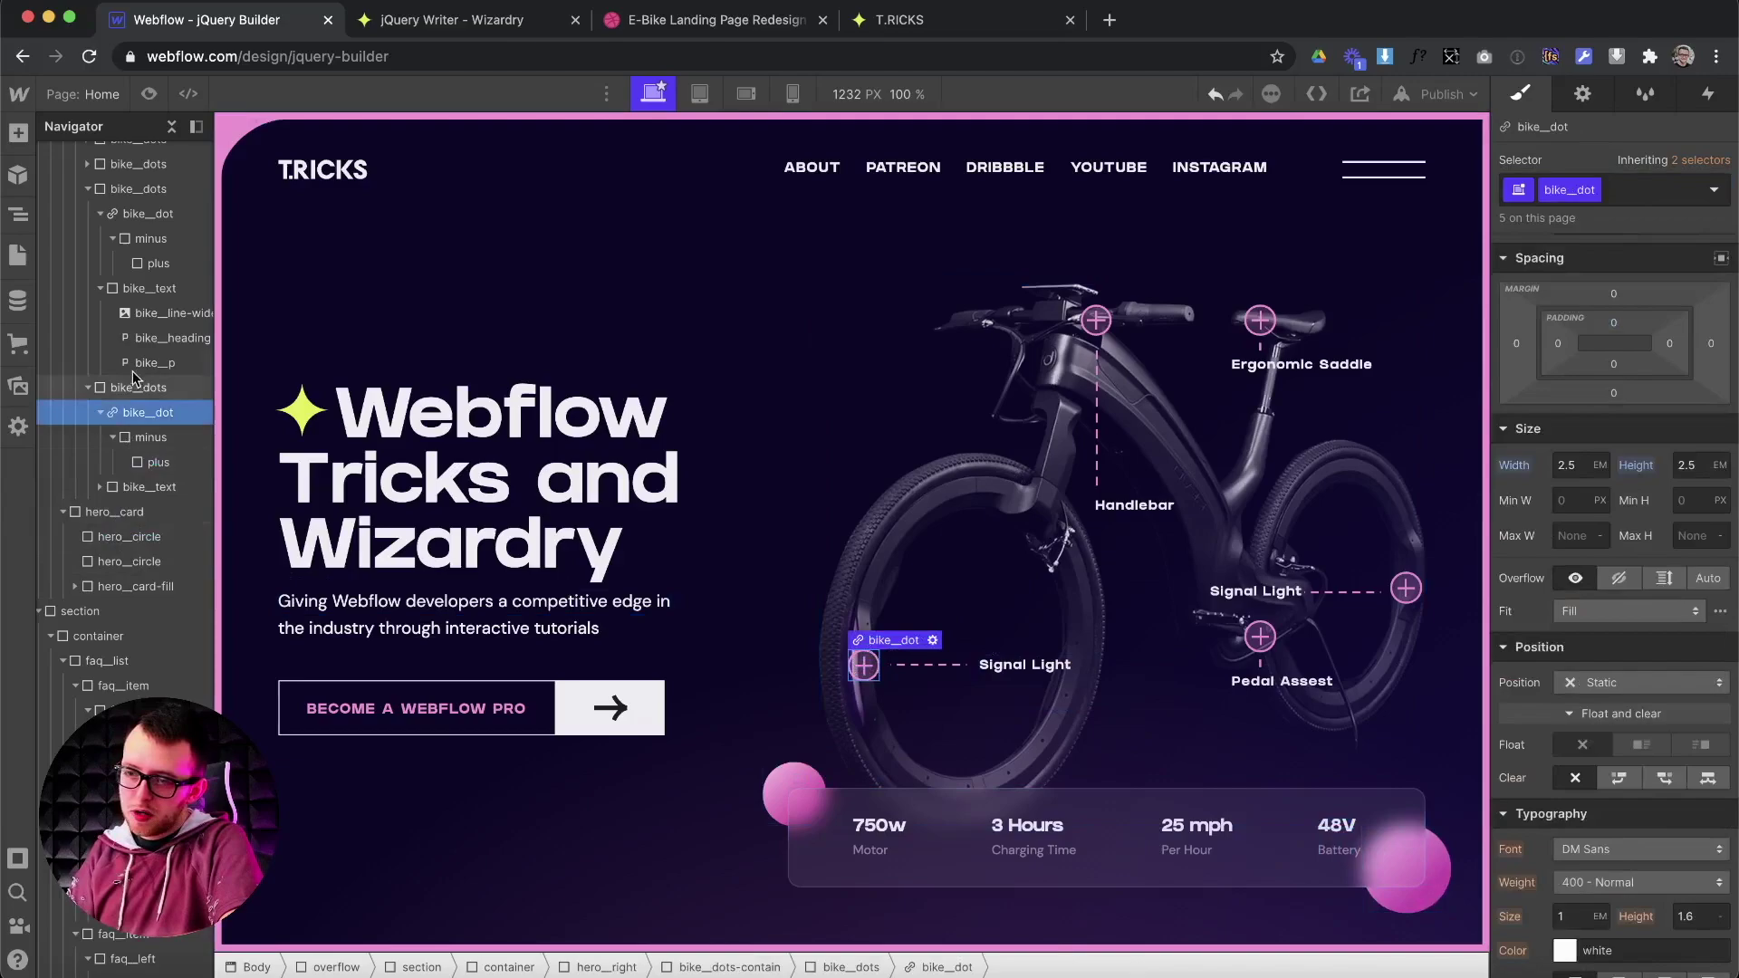
pyautogui.press('super+Up')
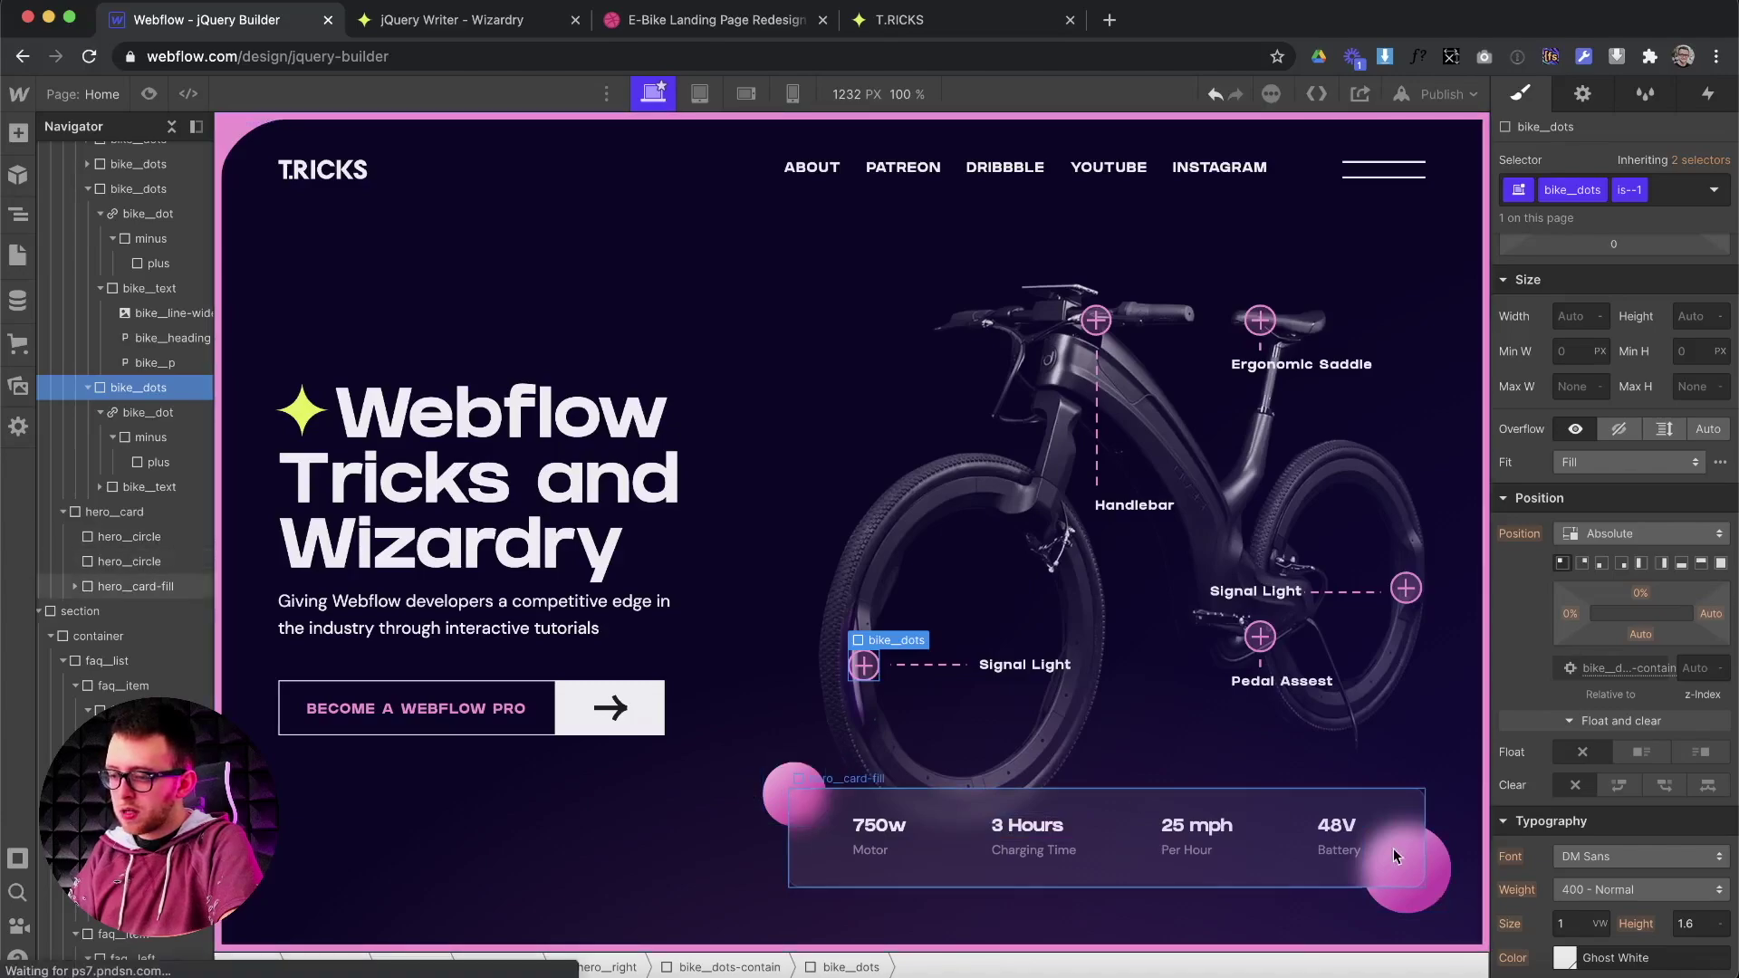
# Switch to the Wizardry jQuery Builder and set the trigger to On Click for the class bike__dots.
pyautogui.click(476, 29)
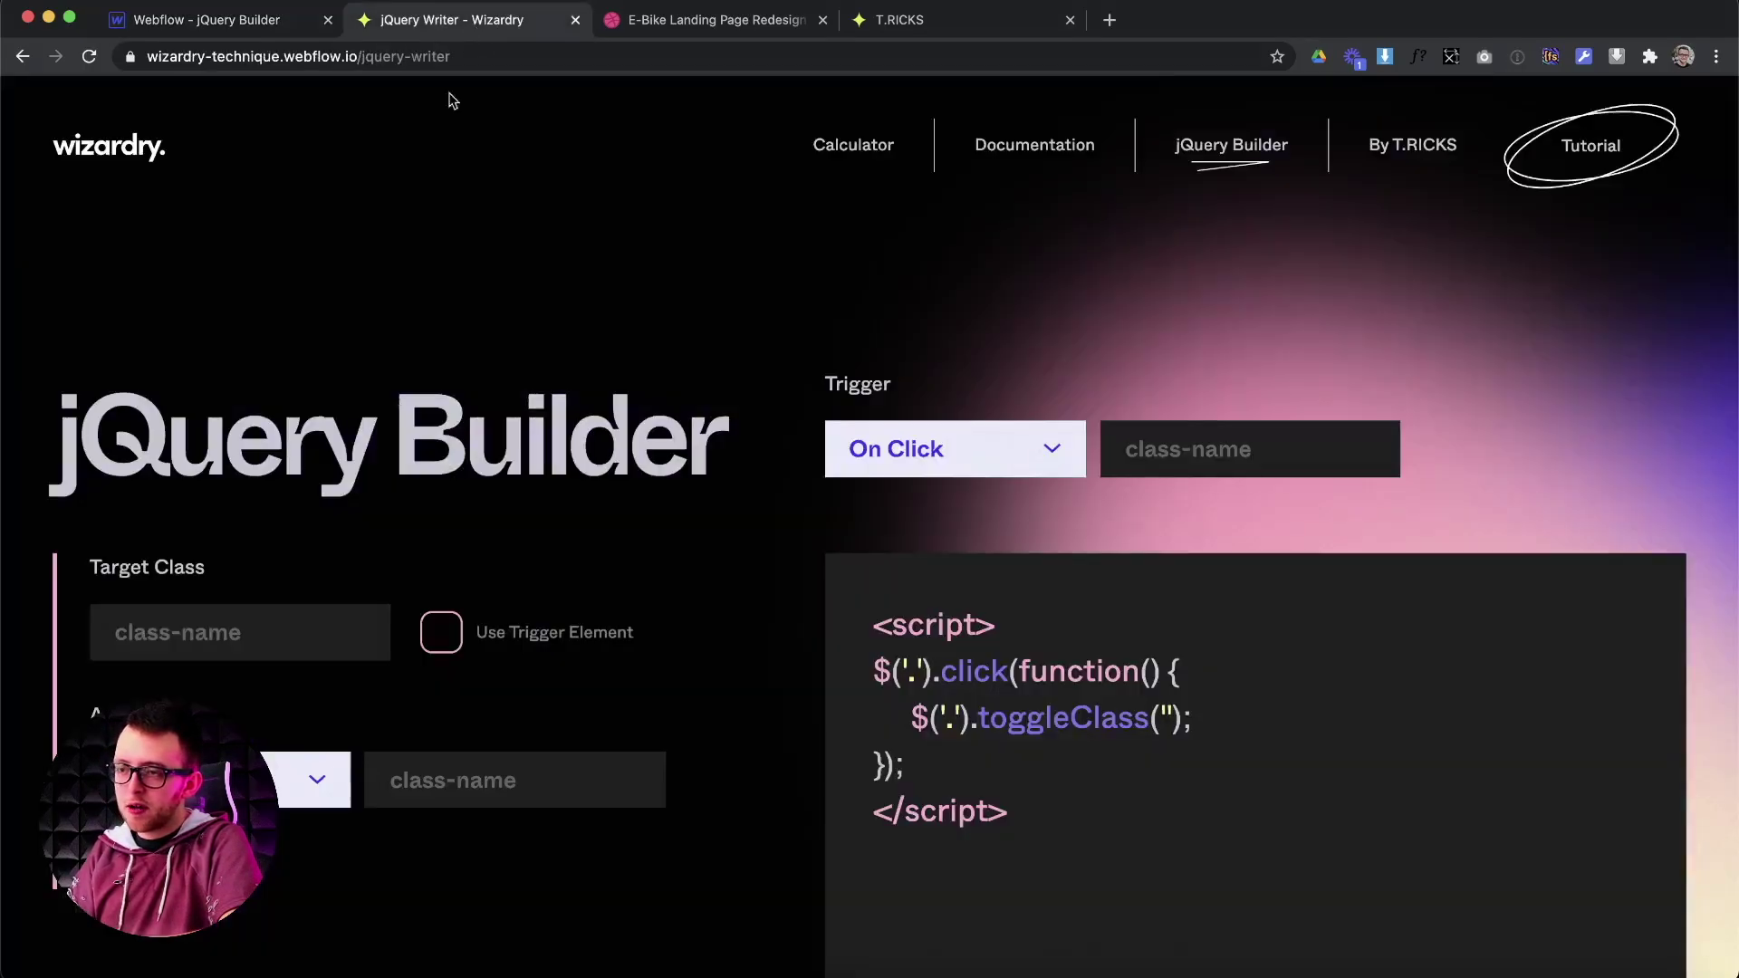
pyautogui.moveTo(124, 418); pyautogui.dragTo(527, 448)
pyautogui.click(527, 447)
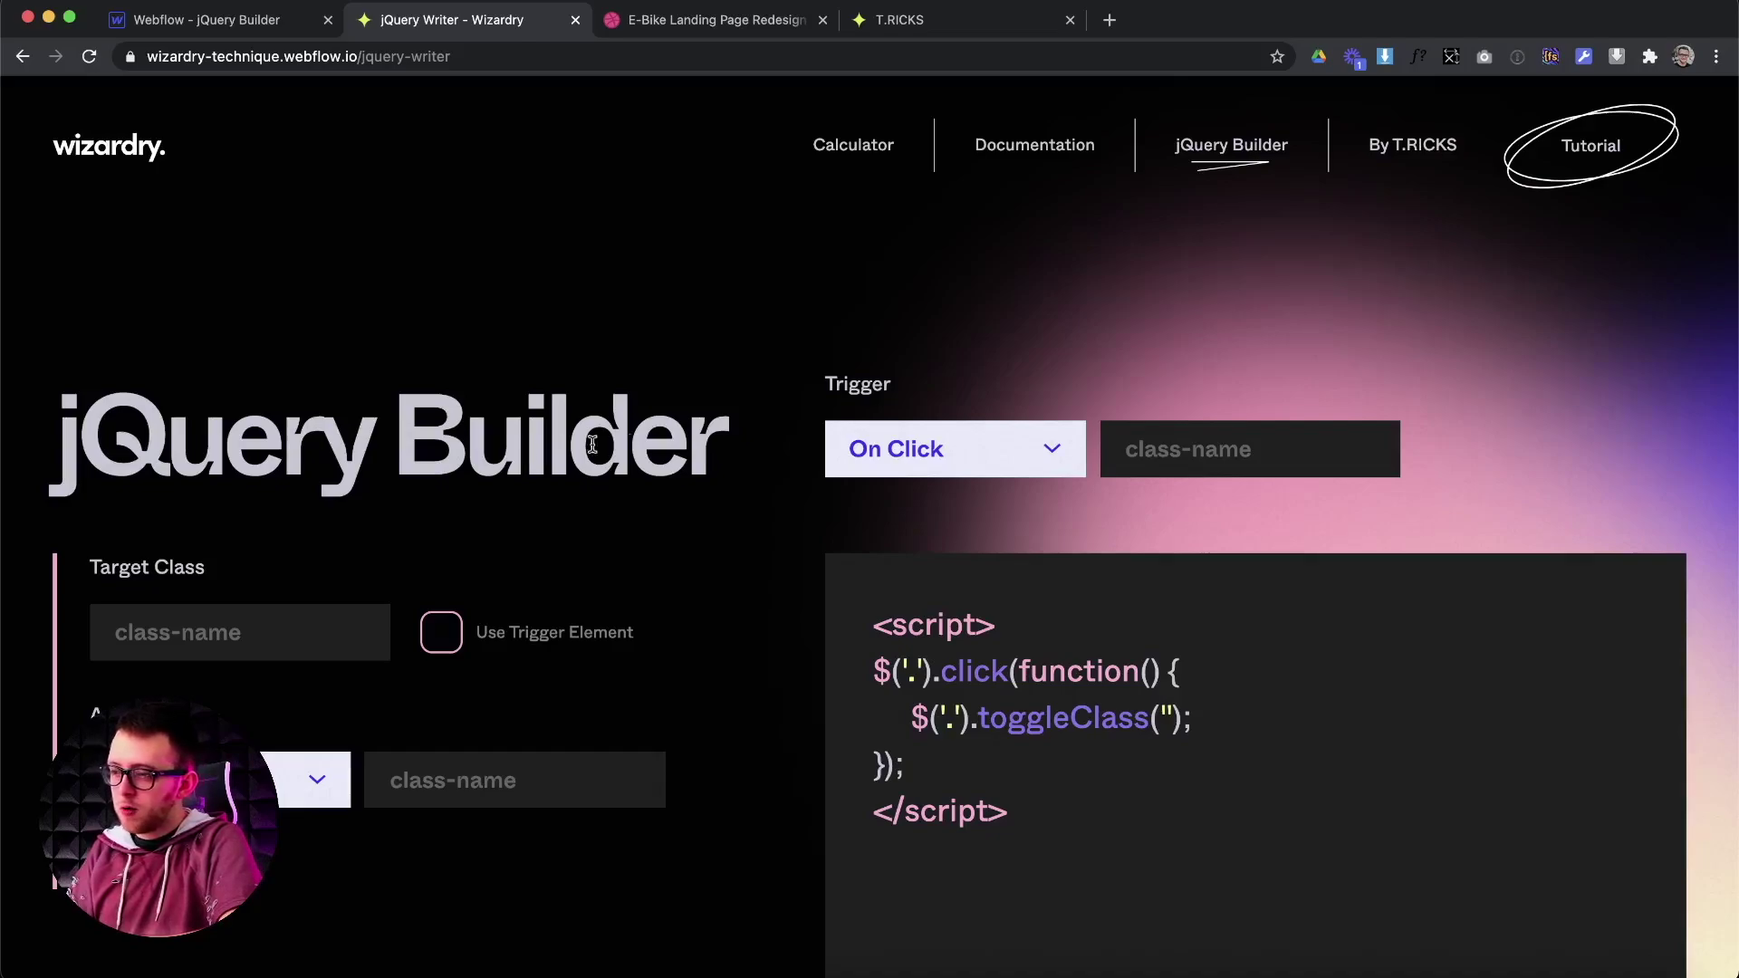
pyautogui.click(986, 466)
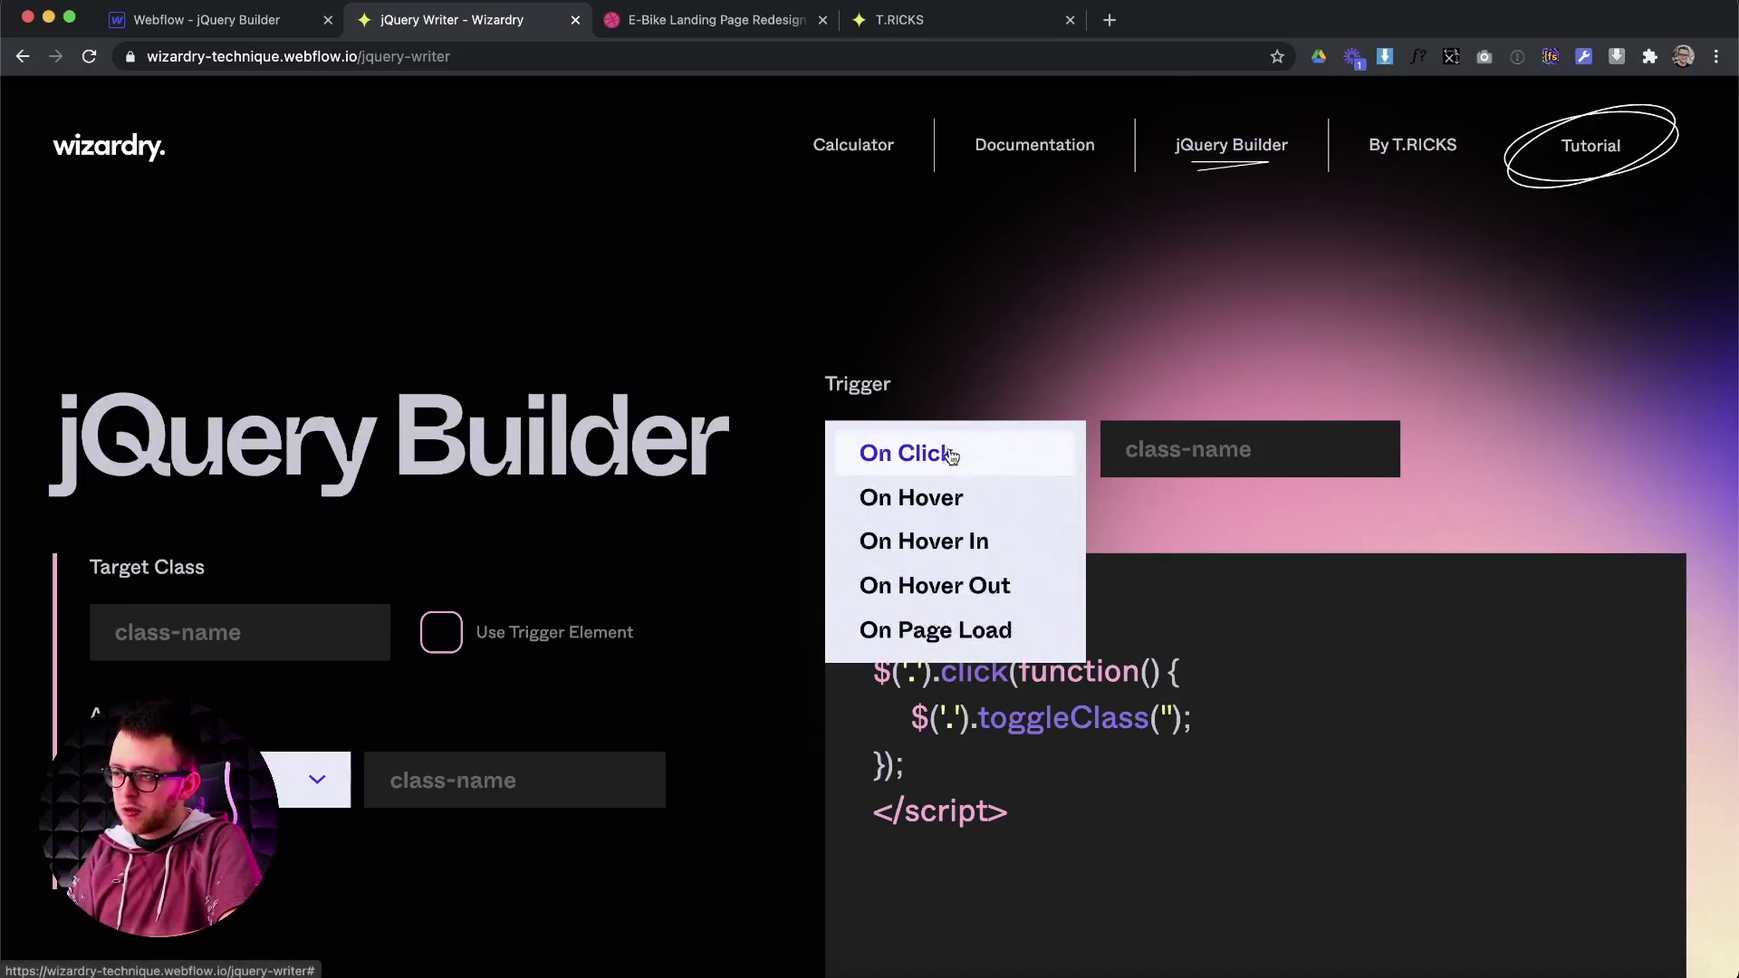
pyautogui.click(948, 464)
pyautogui.click(1197, 452)
pyautogui.write('bike__dots')
pyautogui.moveTo(1278, 450); pyautogui.dragTo(1060, 469)
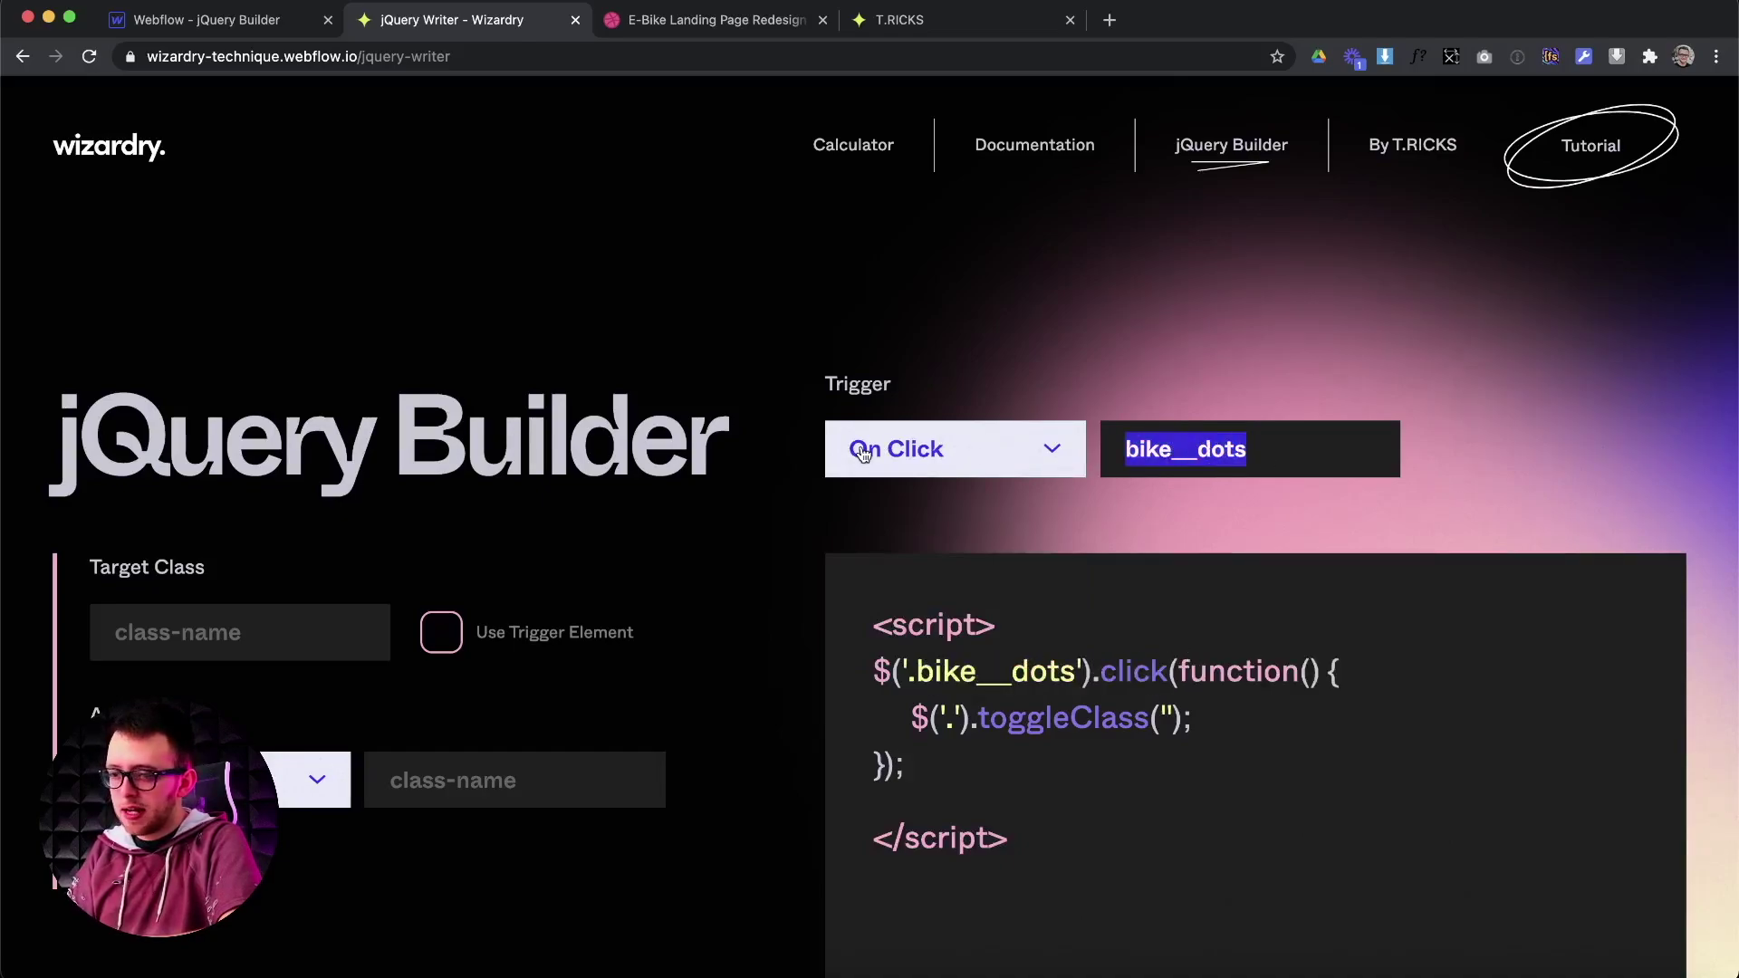
# Check the smaller circle's class name in Webflow, and set the jQuery Builder's target class to hero__circle.
pyautogui.scroll(-2, 439, 612)
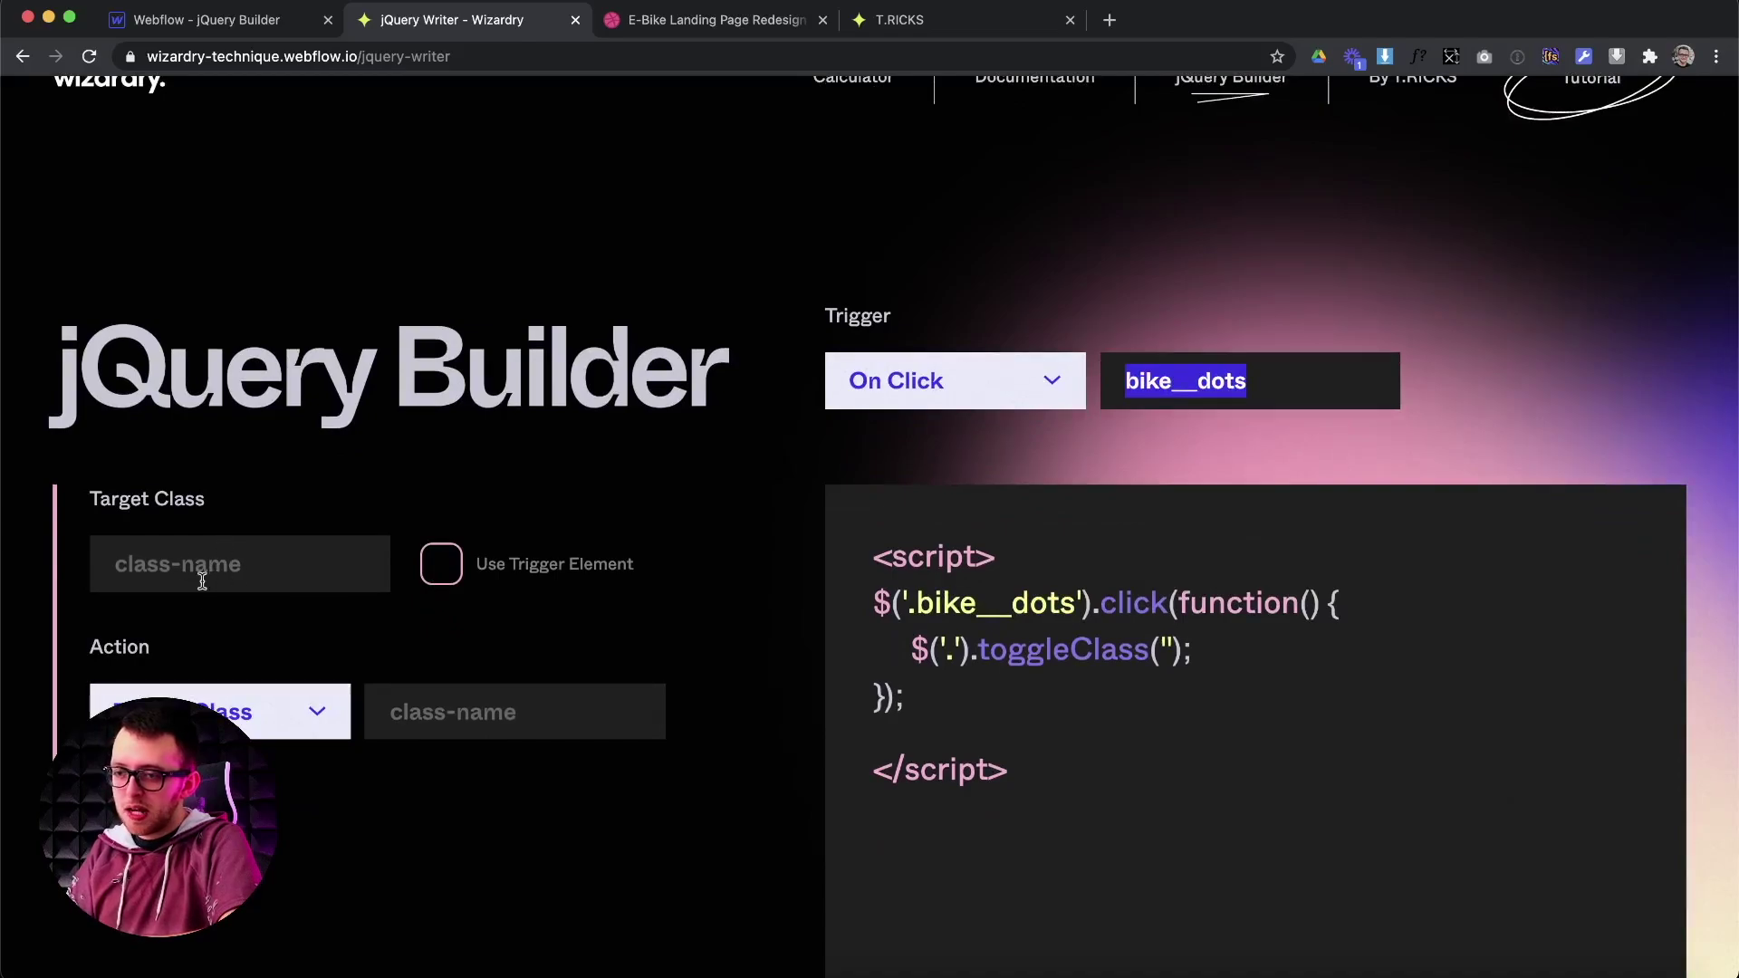
pyautogui.click(207, 20)
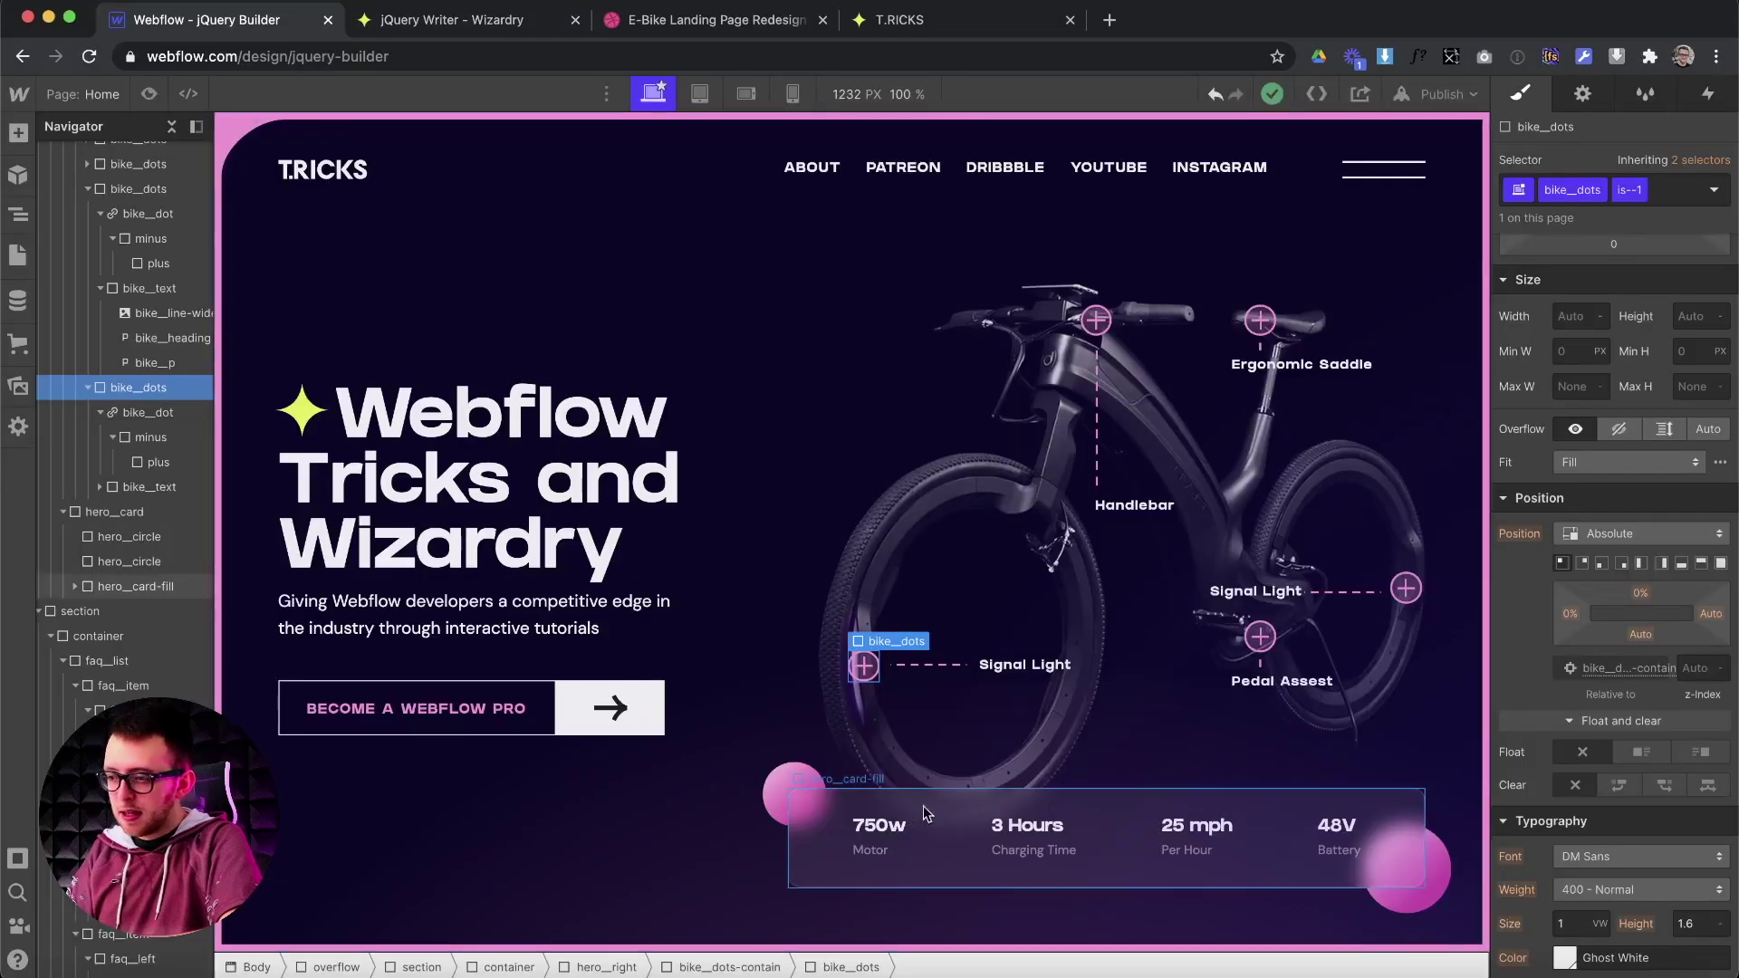
pyautogui.click(795, 793)
pyautogui.doubleClick(1576, 189)
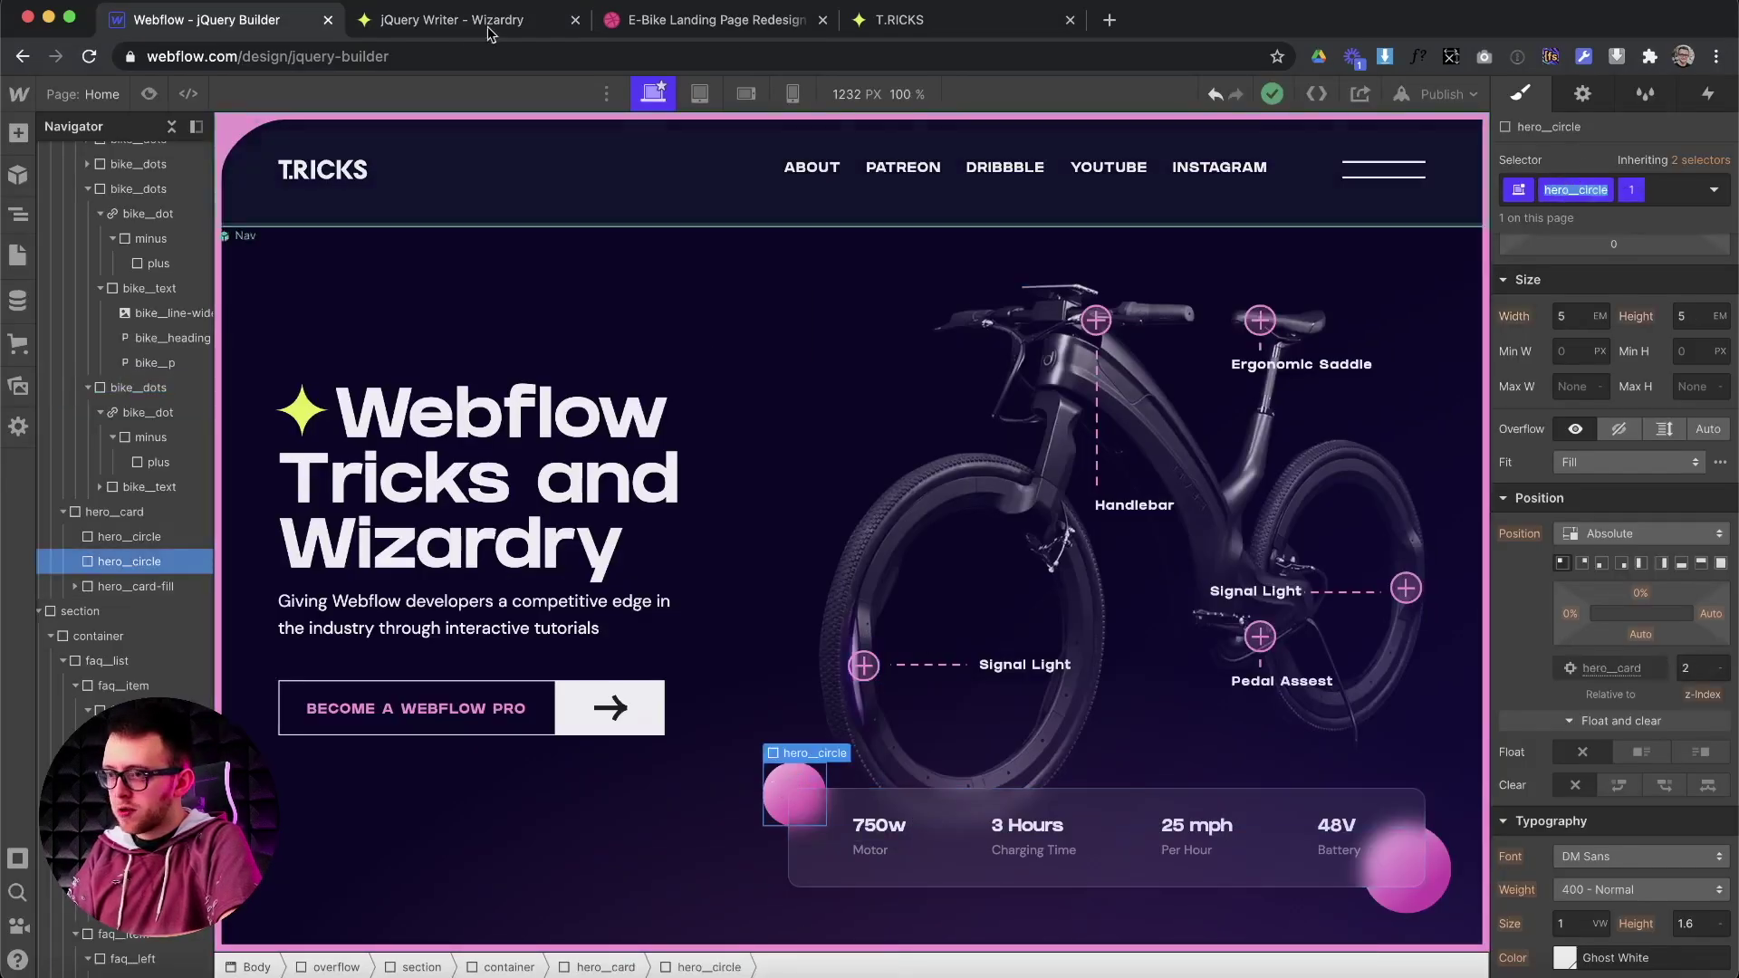
pyautogui.click(444, 20)
pyautogui.click(109, 559)
pyautogui.write('hero__circle')
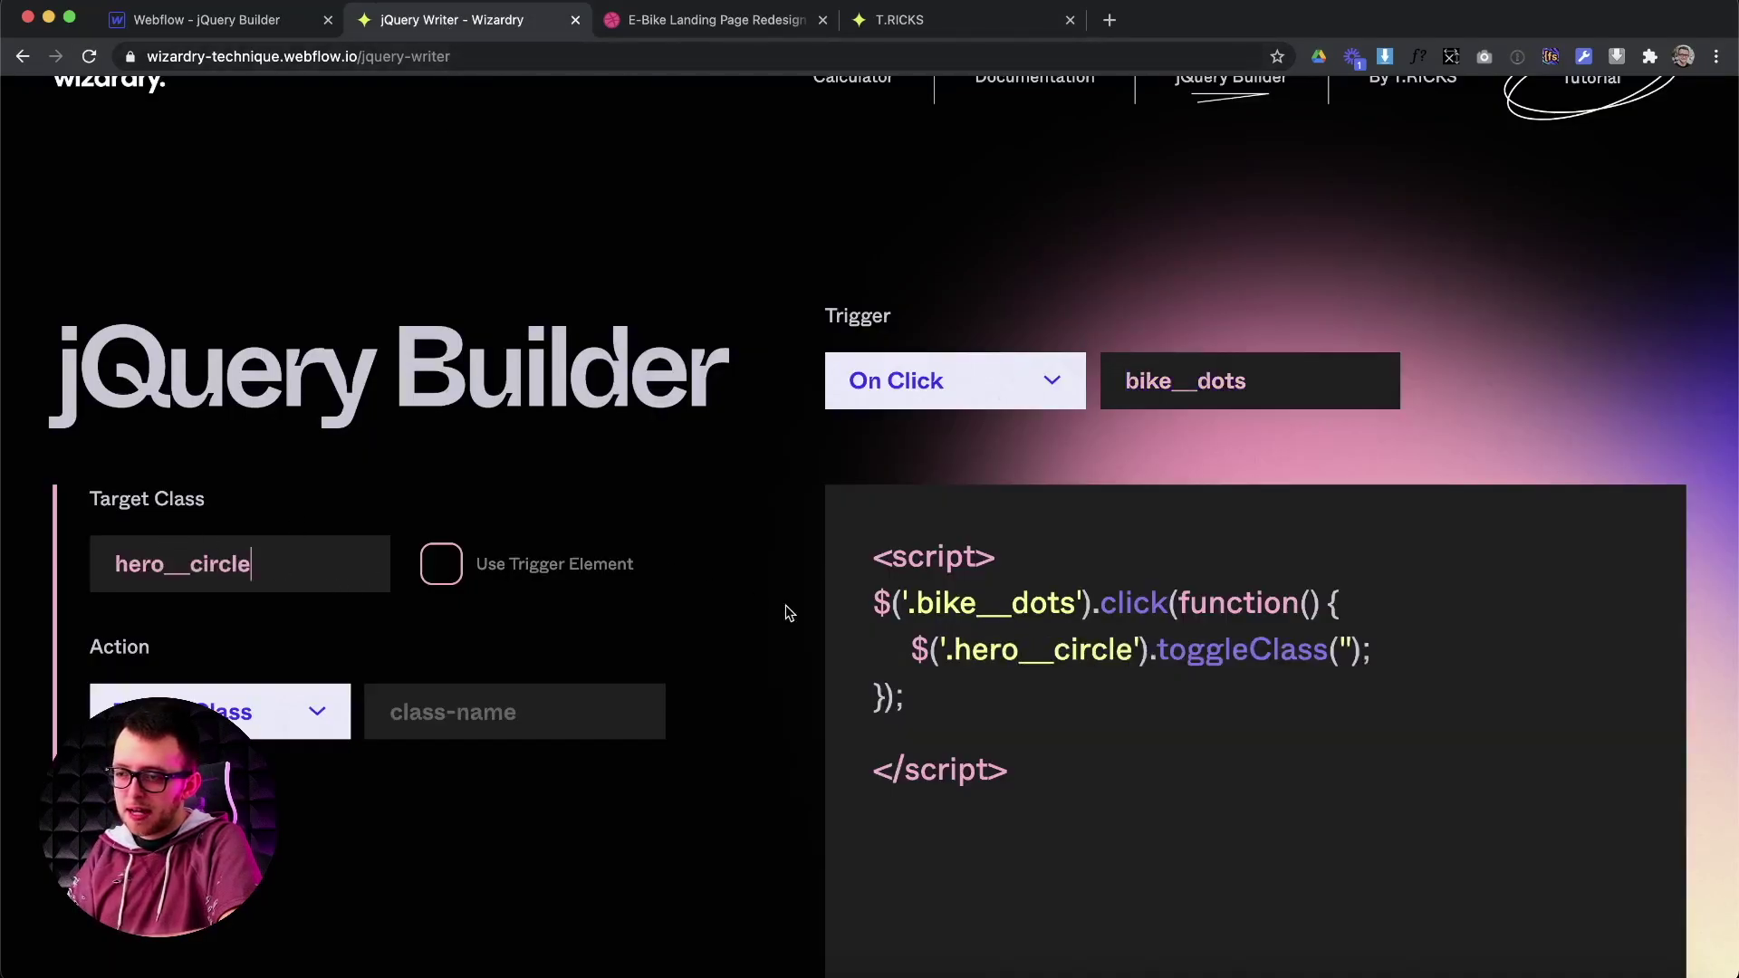
pyautogui.moveTo(933, 649); pyautogui.dragTo(1065, 650)
# Try the Add Class action for the hero__circle target, and return the action to Toggle Class.
pyautogui.click(233, 708)
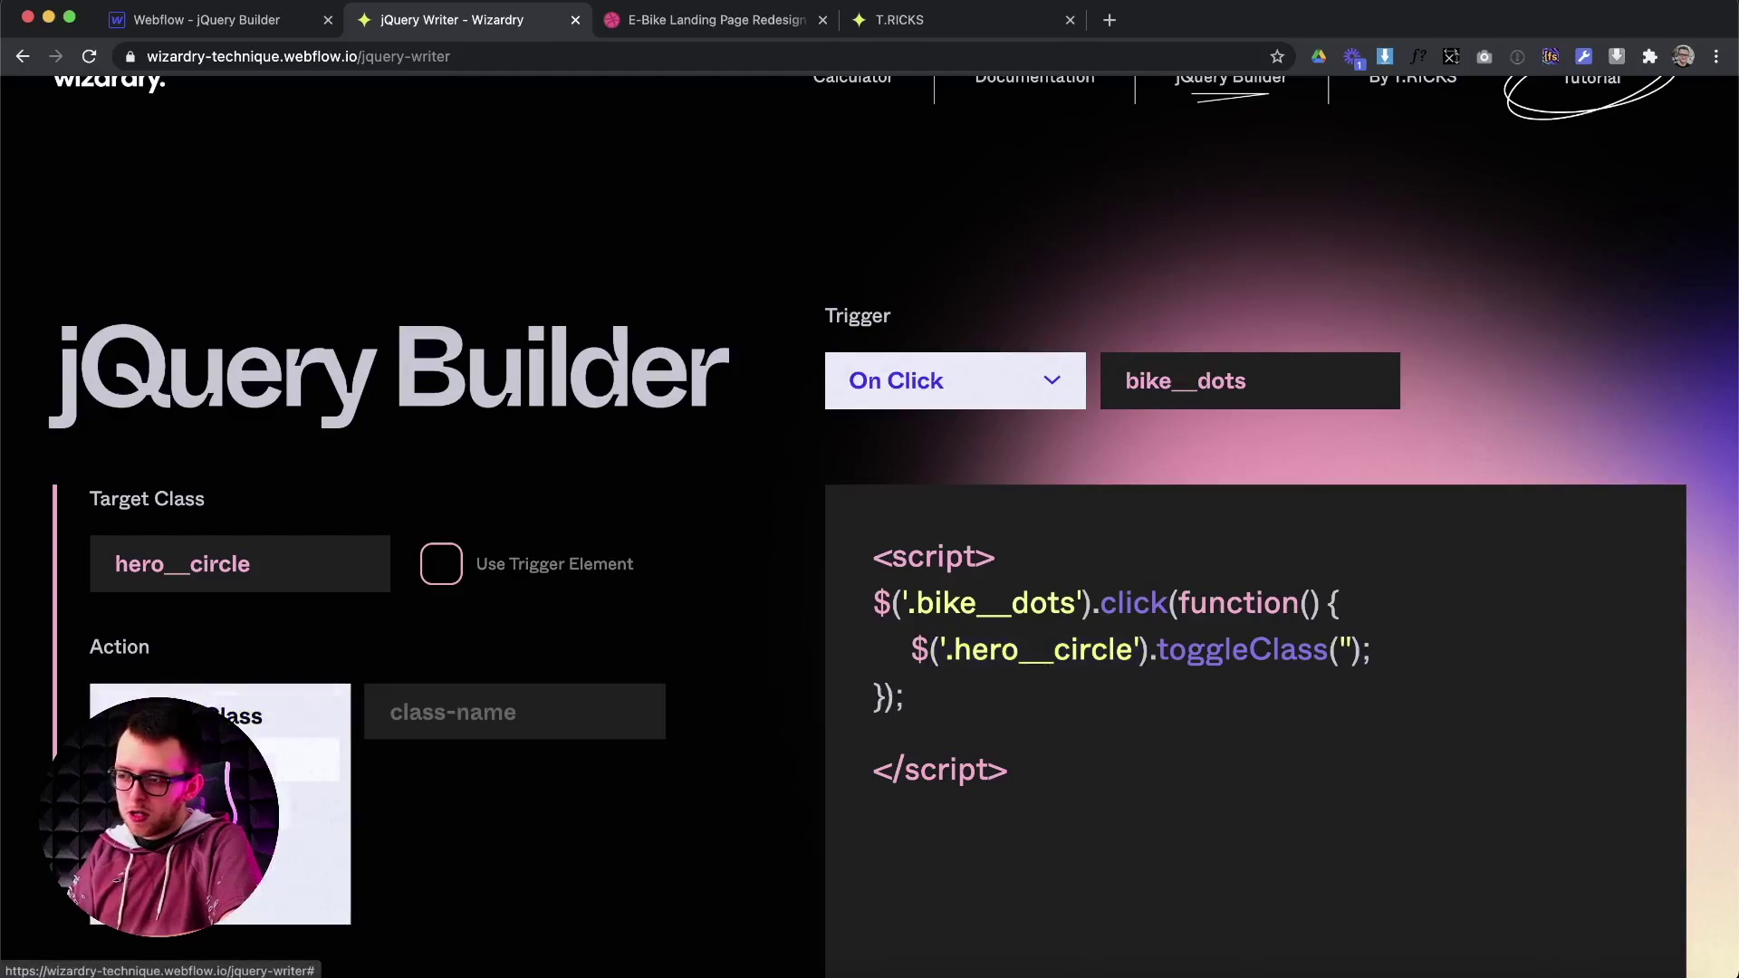
pyautogui.click(226, 761)
pyautogui.click(227, 712)
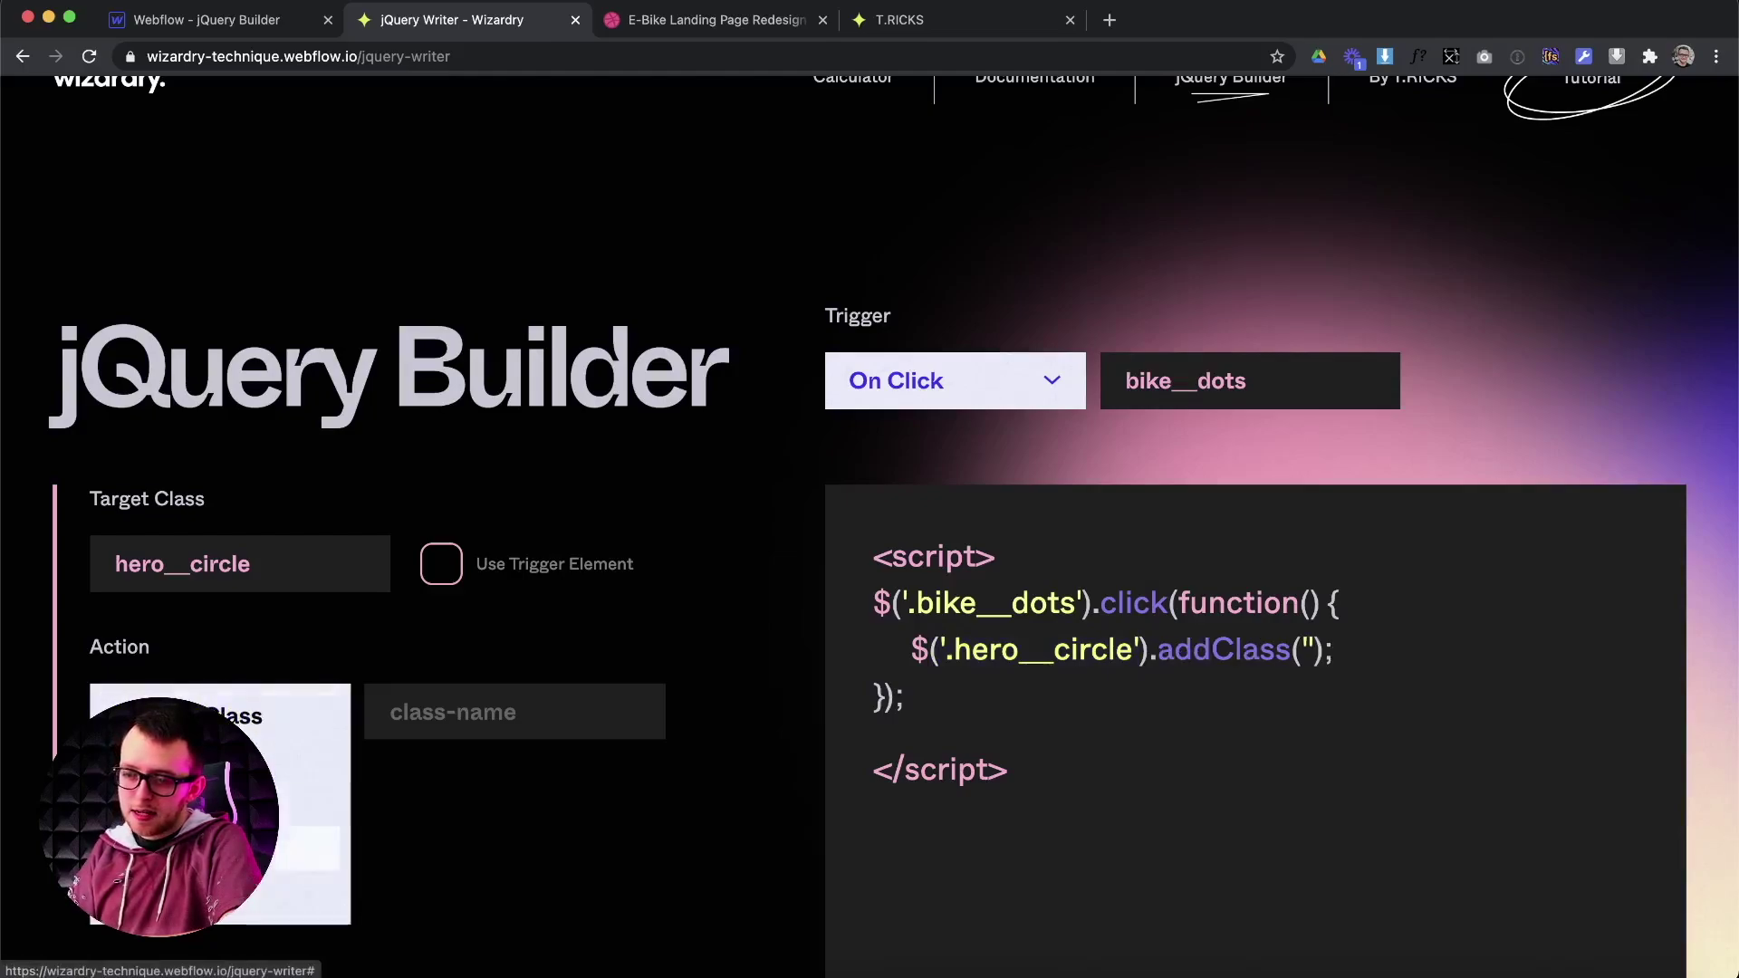
pyautogui.click(227, 711)
pyautogui.click(227, 711)
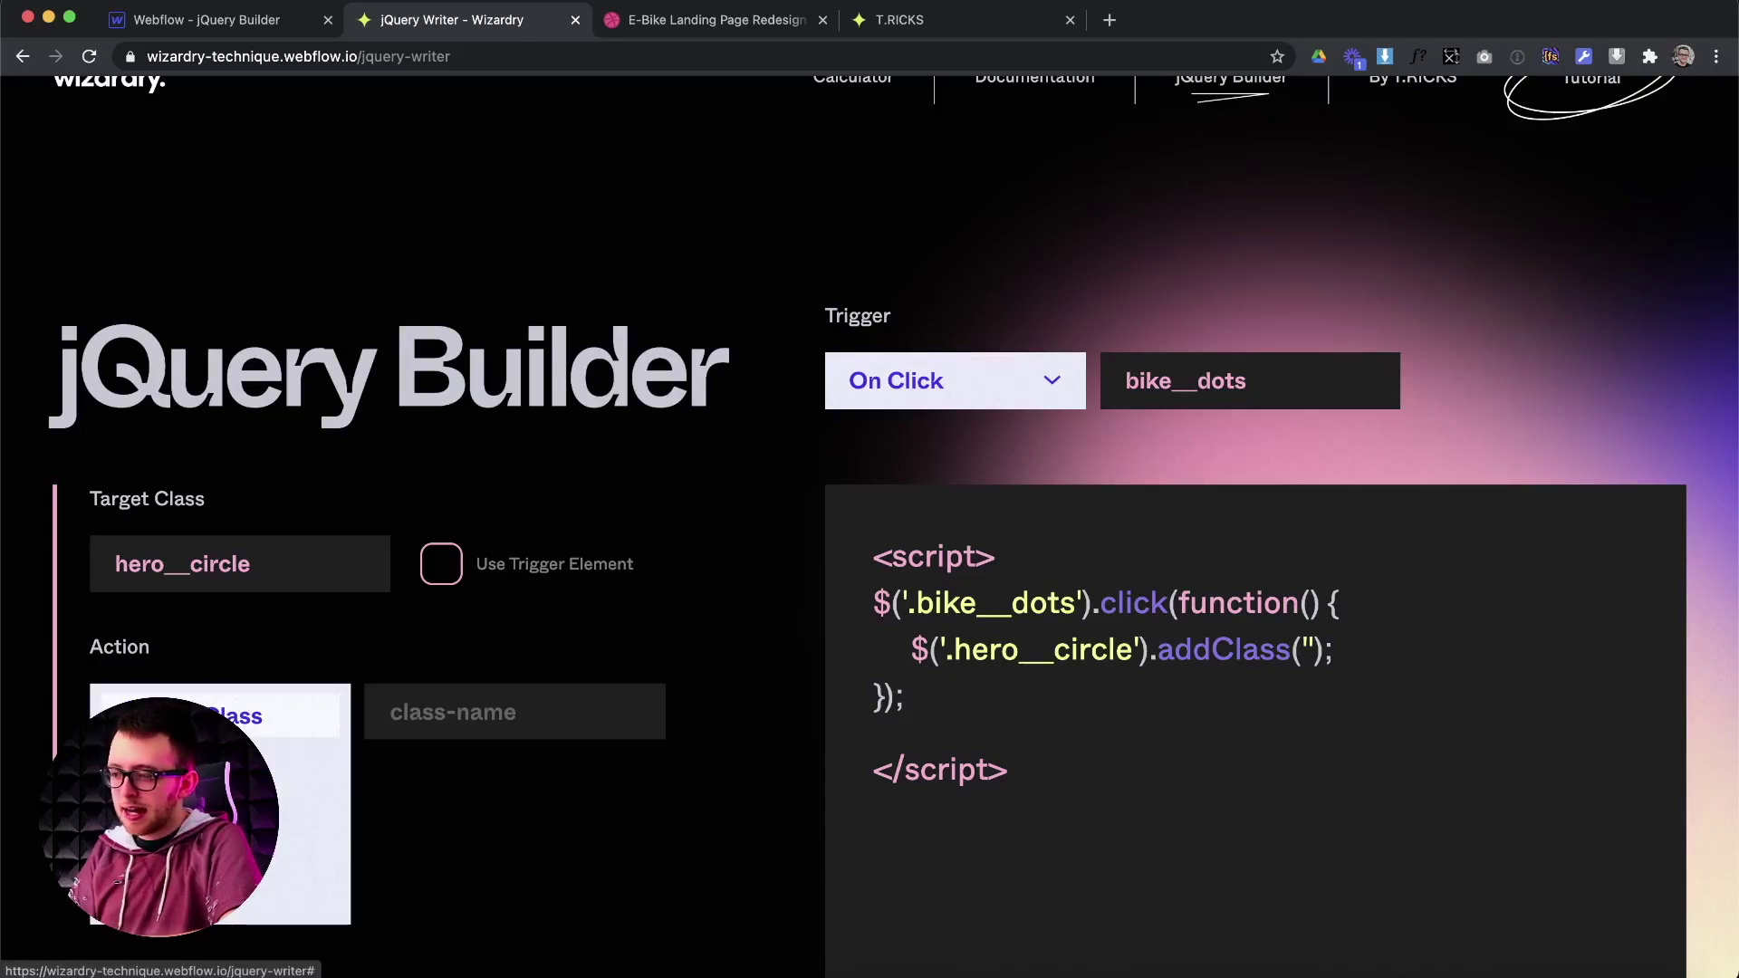
pyautogui.click(181, 806)
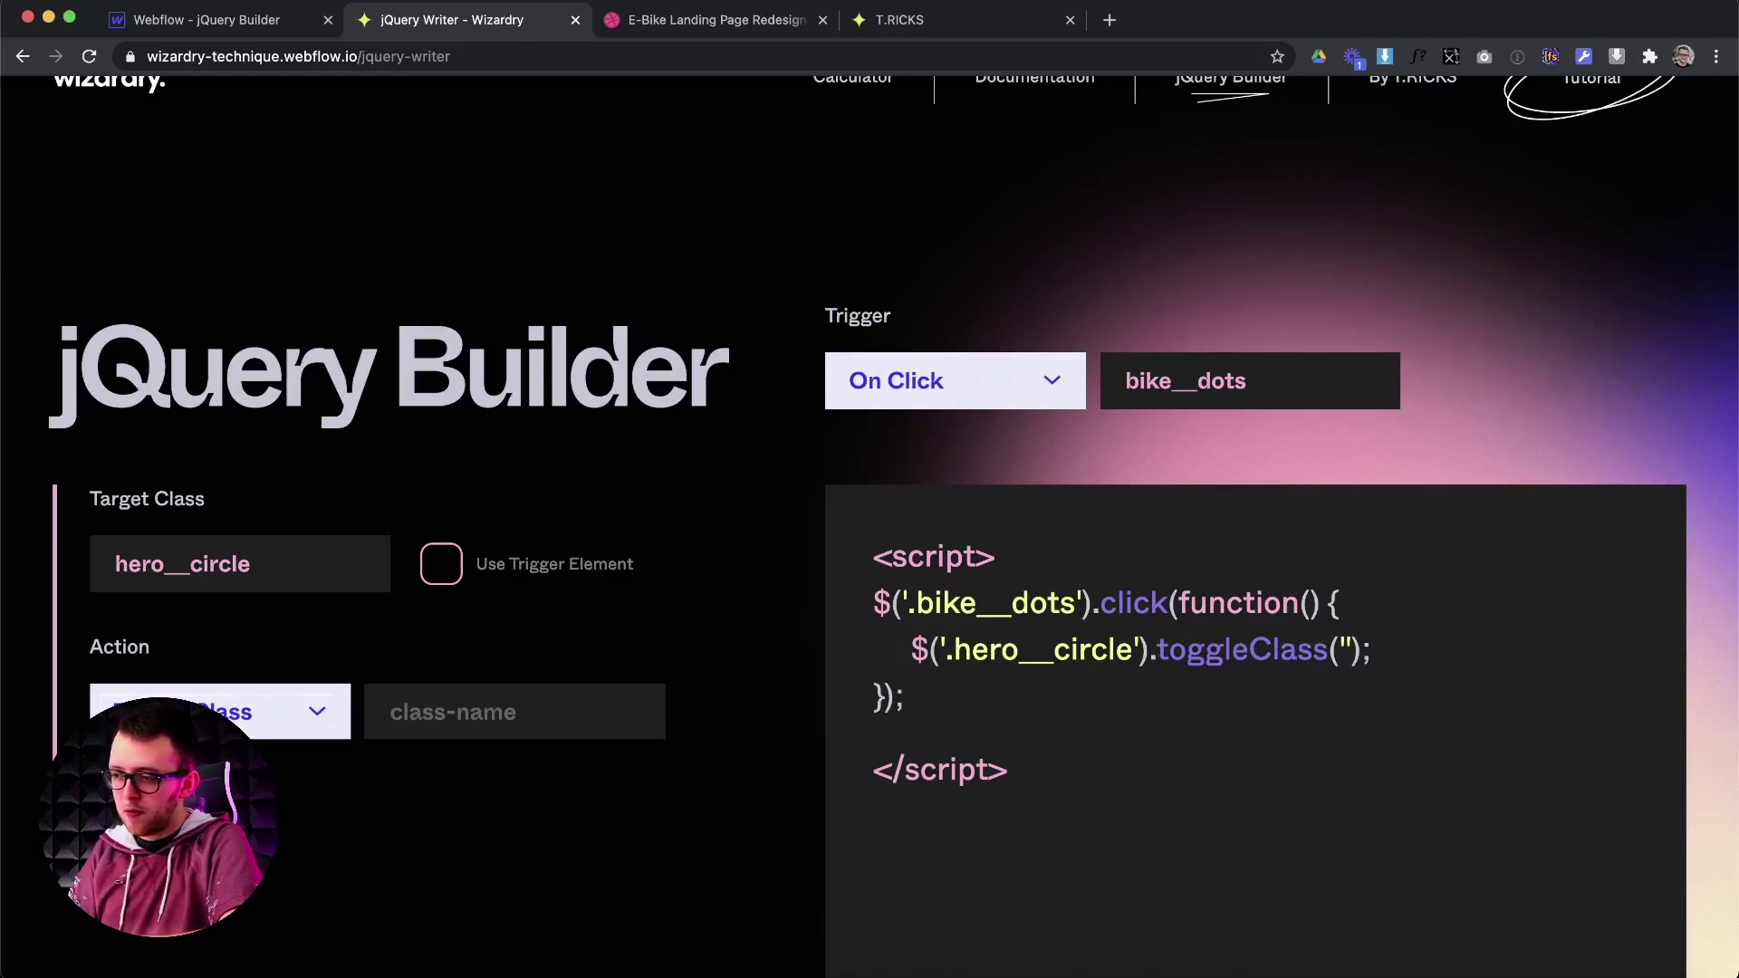
# Set the class toggled by the action to x-move and copy the complete generated script.
pyautogui.click(478, 722)
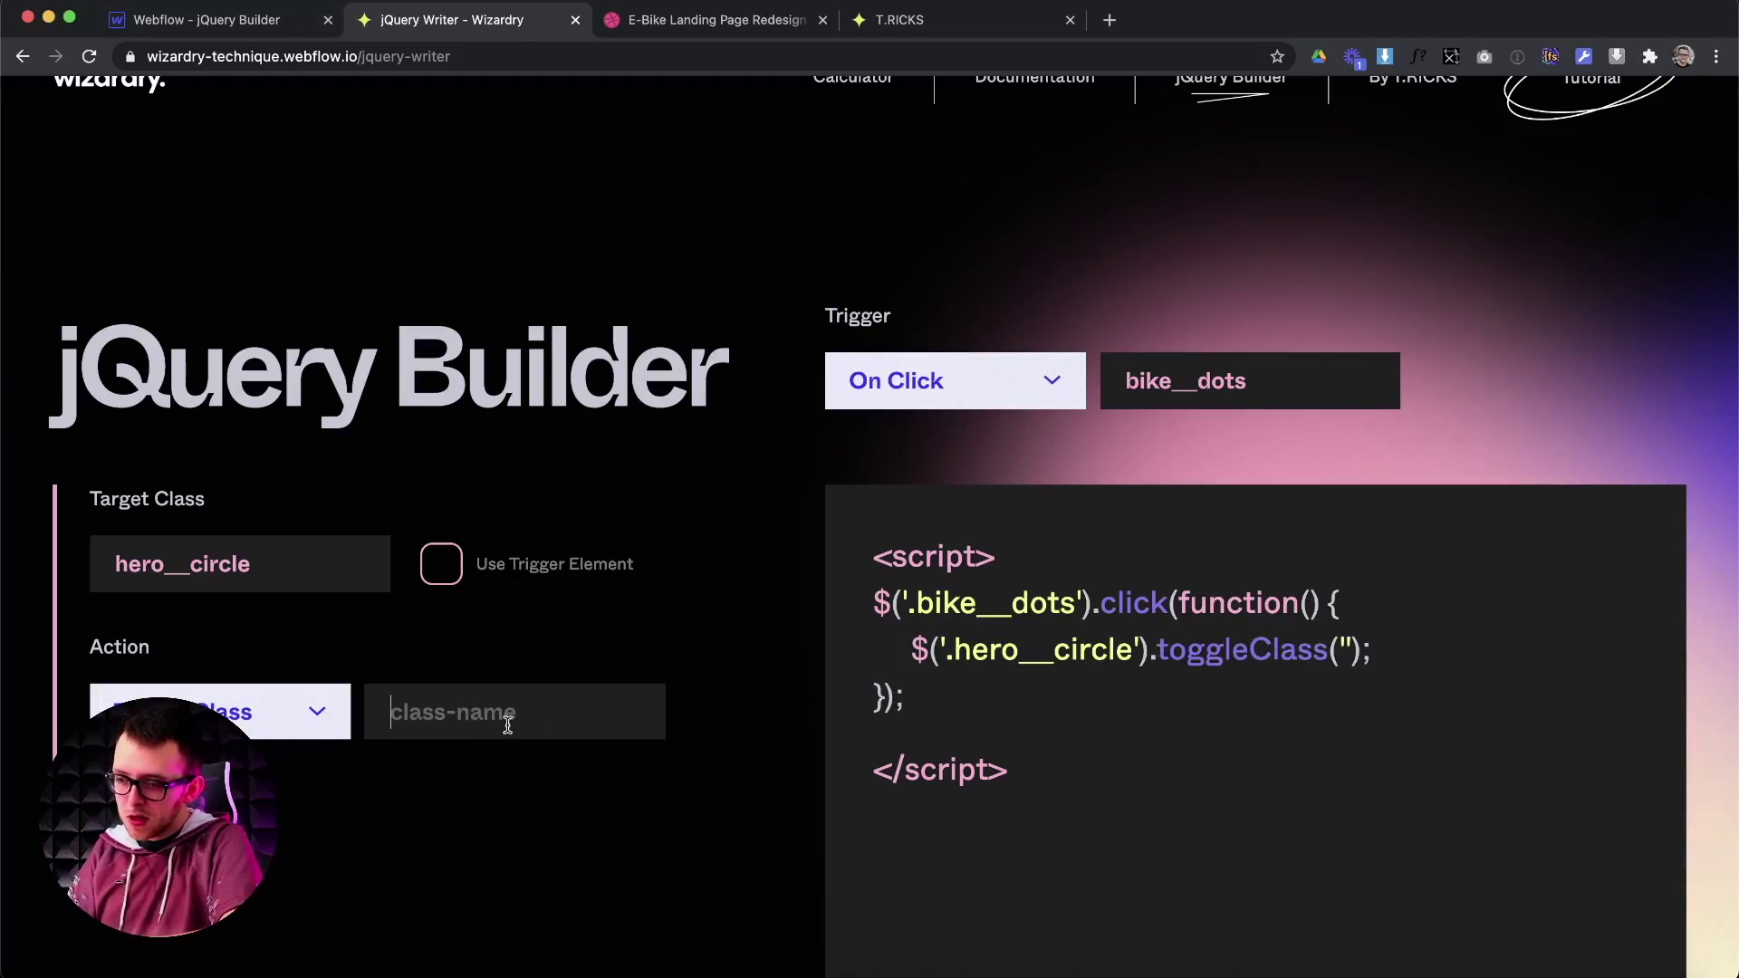
pyautogui.write('x-move')
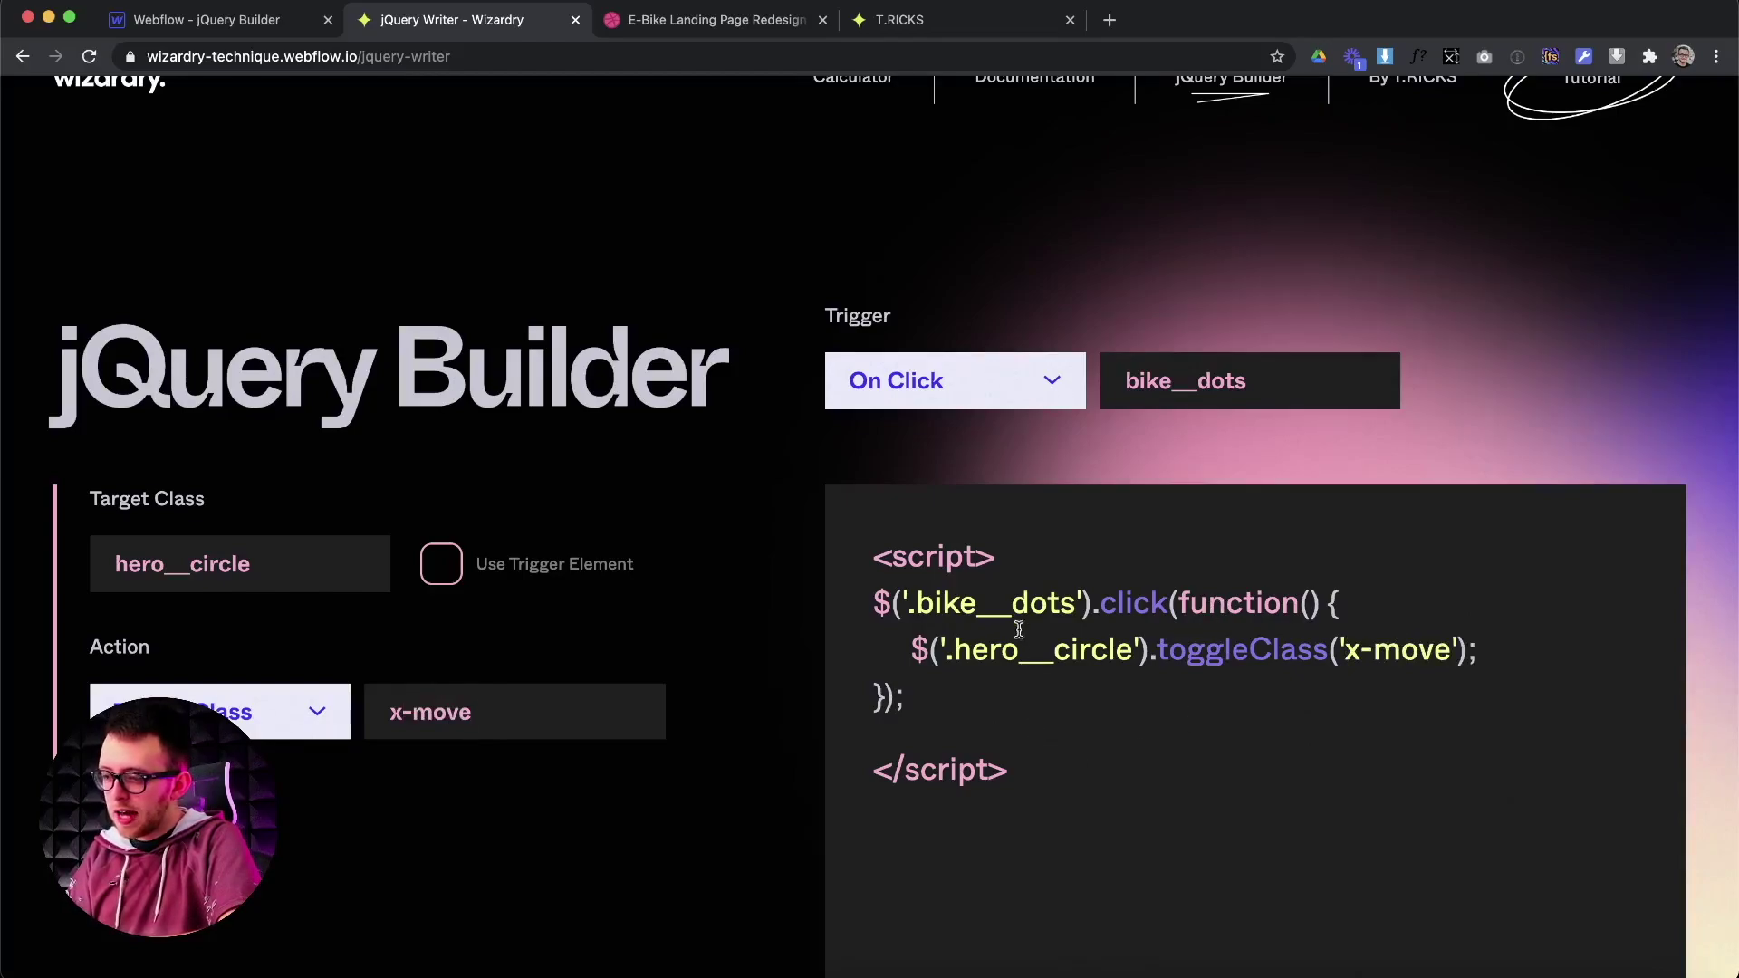
pyautogui.moveTo(996, 603); pyautogui.dragTo(1075, 603)
pyautogui.click(1069, 603)
pyautogui.moveTo(1037, 808); pyautogui.dragTo(870, 559)
pyautogui.press('super+c')
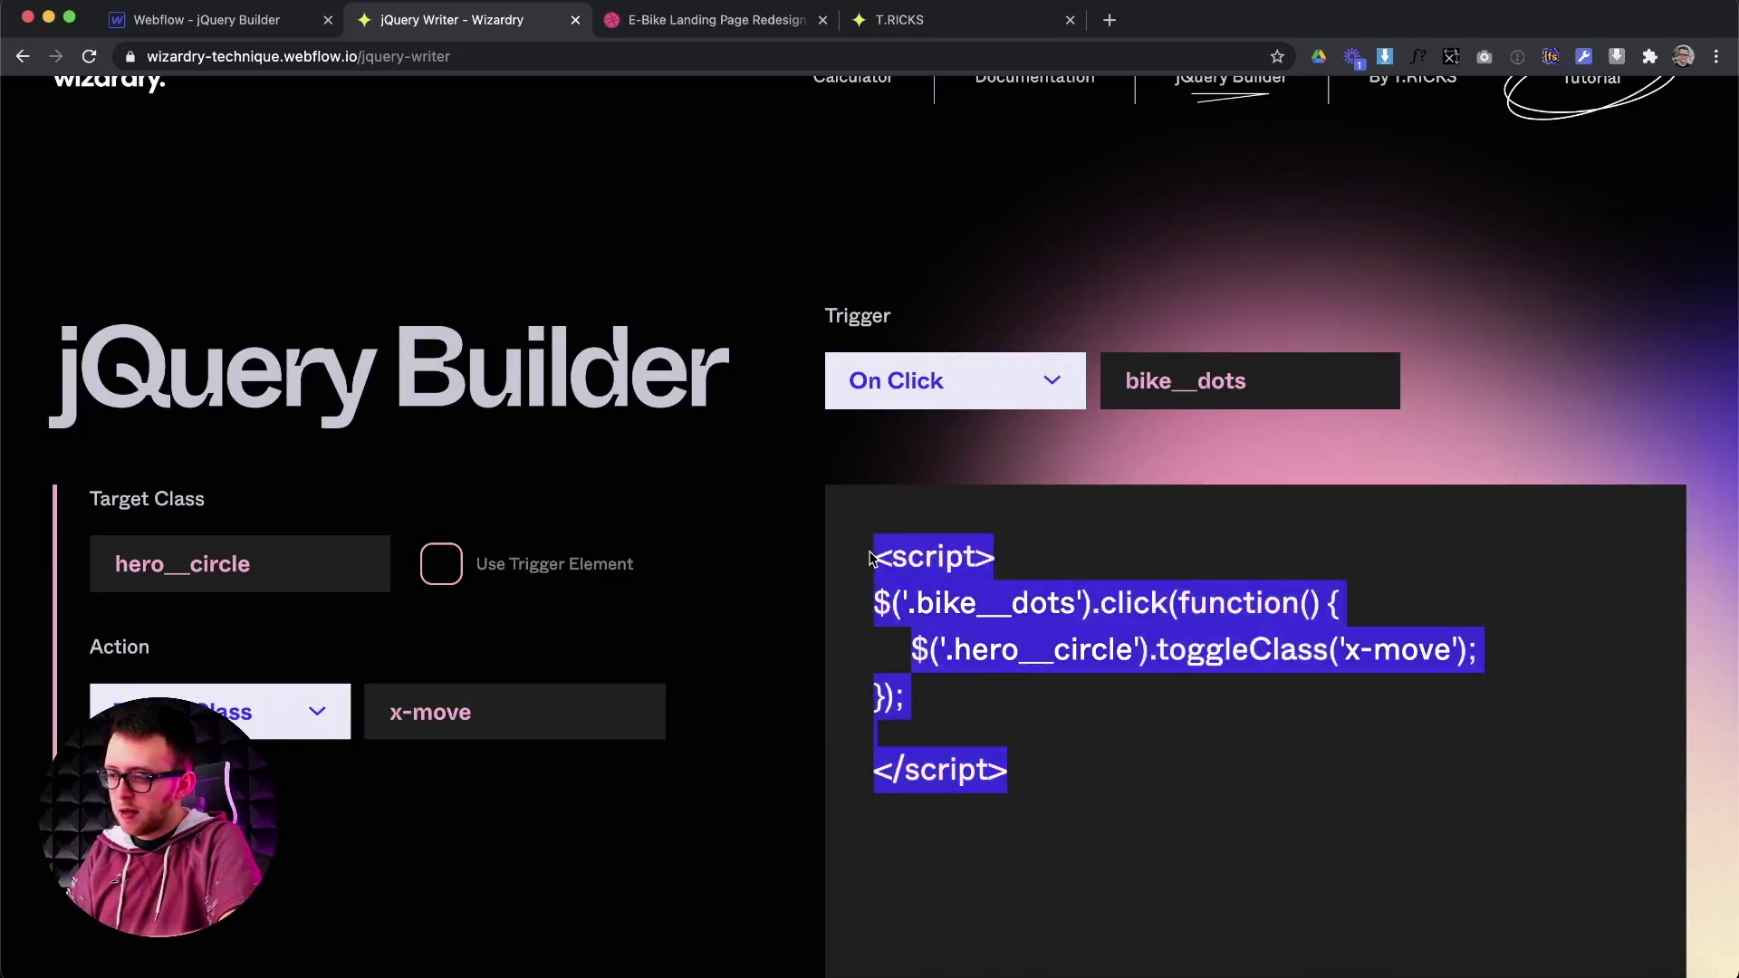
# Switch to Webflow, replace the Home page's custom code before the </body> tag with the copied script, and save the page settings.
pyautogui.click(206, 29)
pyautogui.click(18, 255)
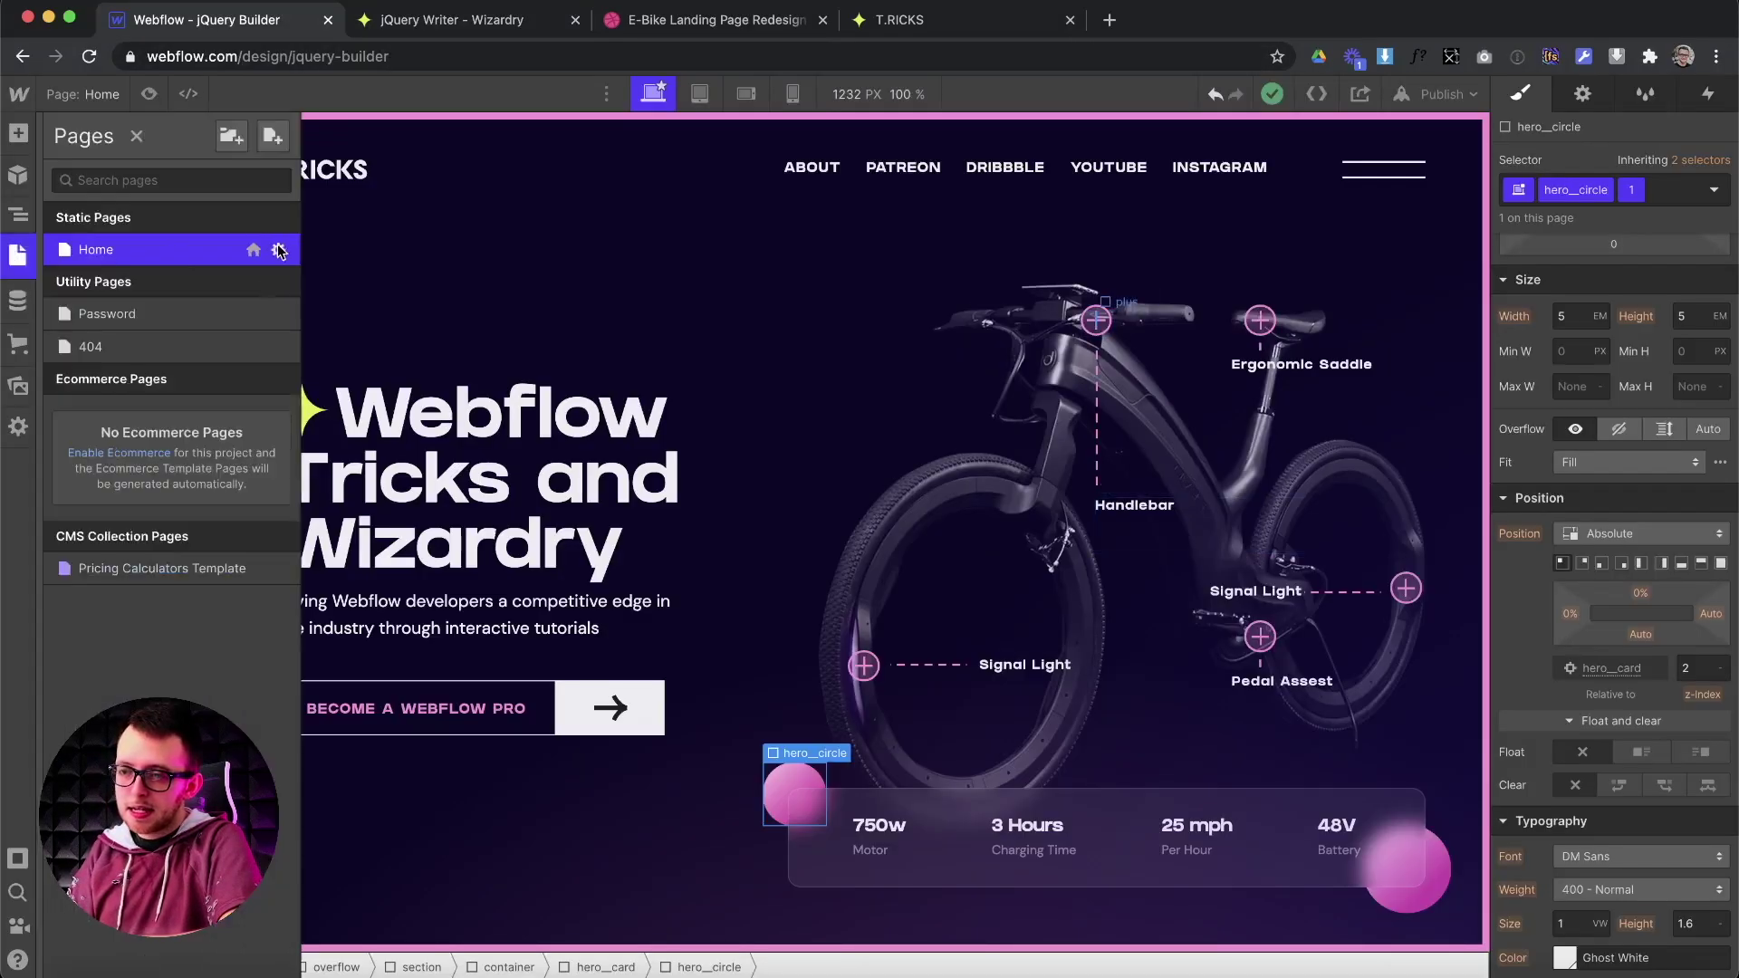
pyautogui.click(279, 251)
pyautogui.scroll(-10, 508, 595)
pyautogui.scroll(-3, 550, 690)
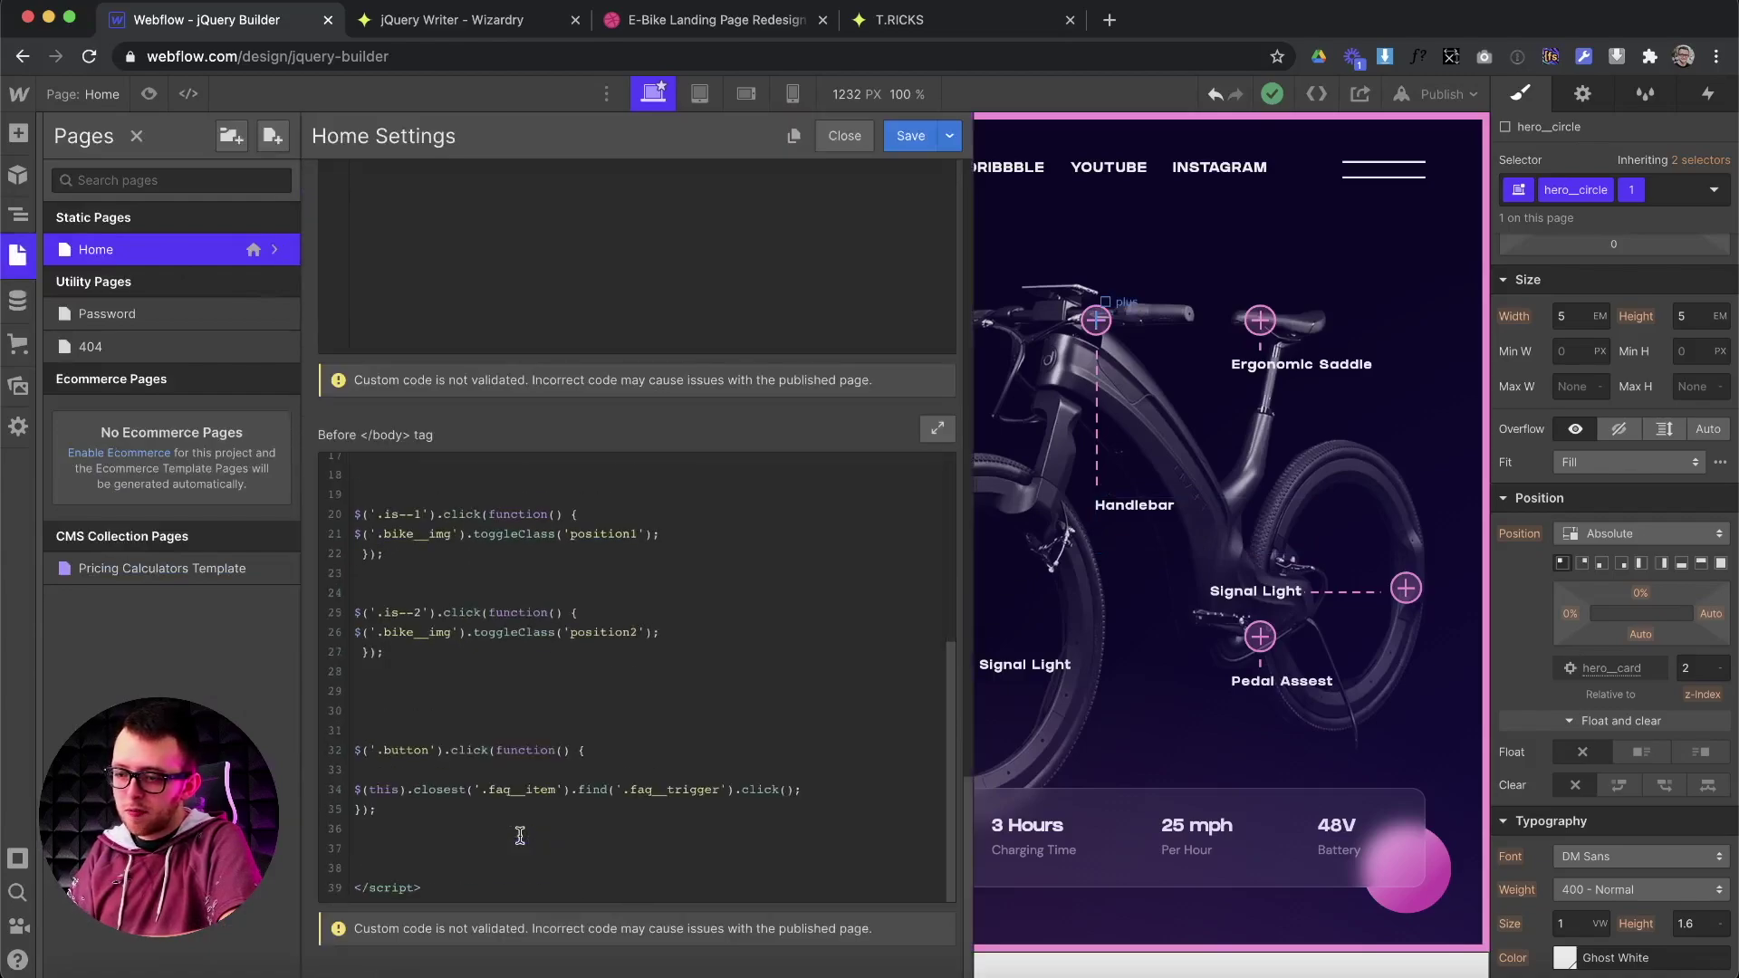
pyautogui.moveTo(445, 888); pyautogui.dragTo(287, 316)
pyautogui.press('super+v')
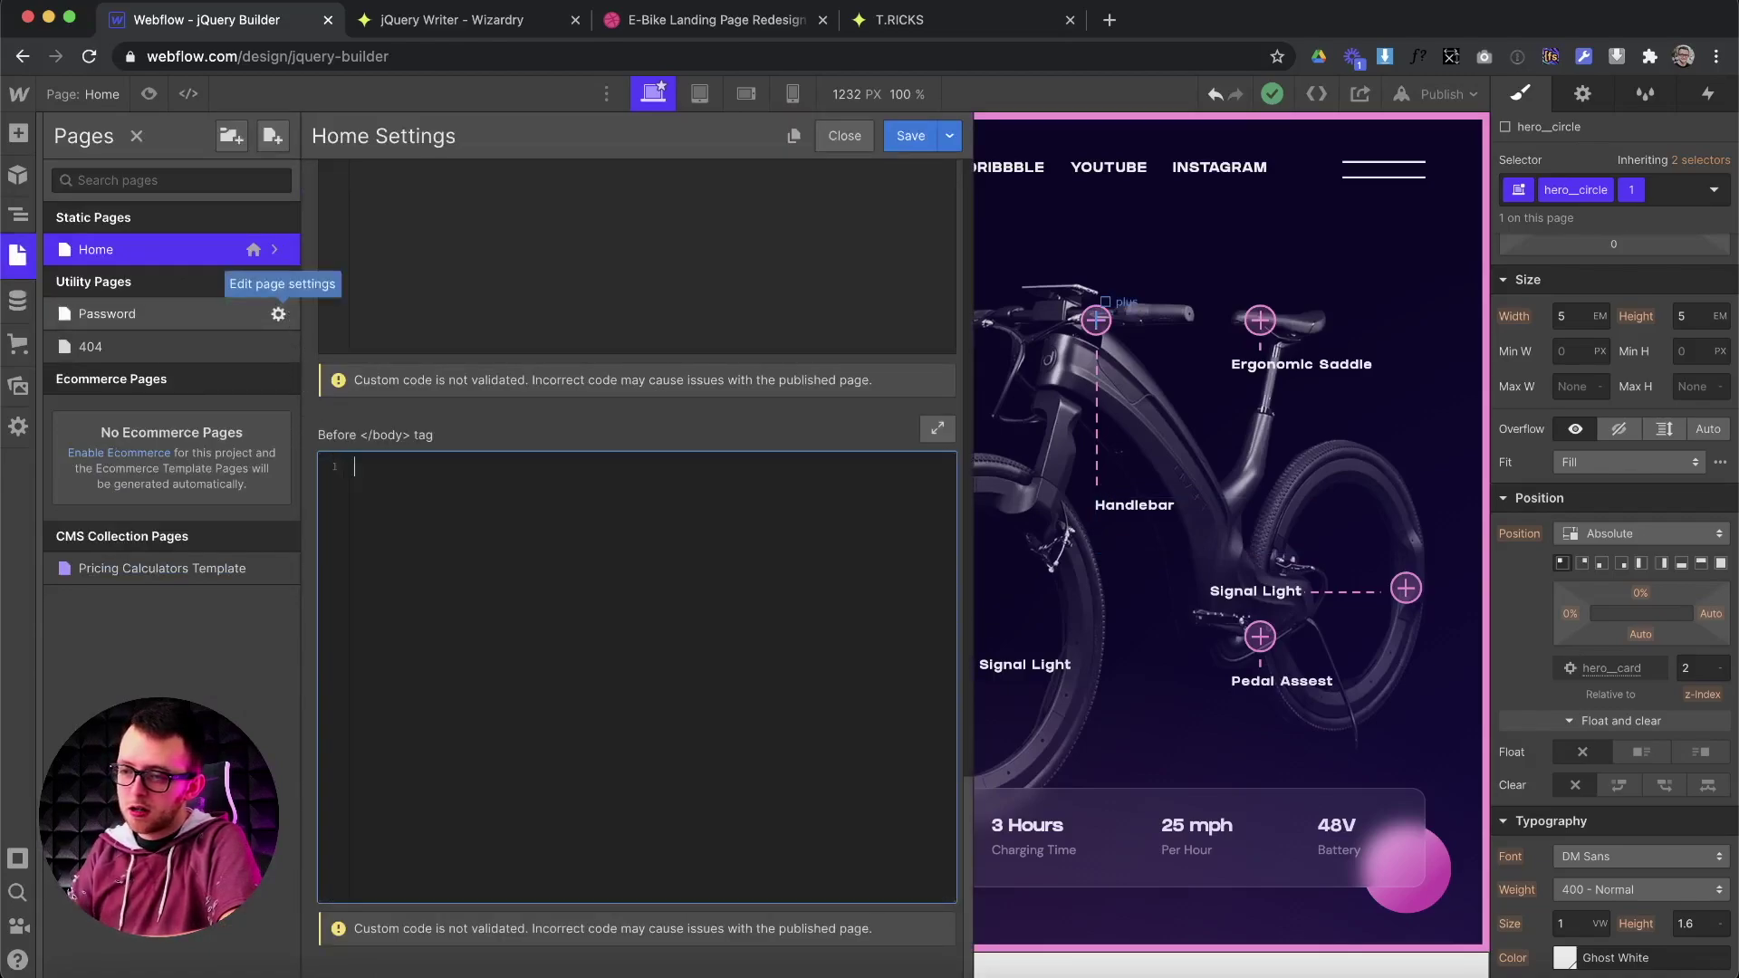
pyautogui.click(911, 136)
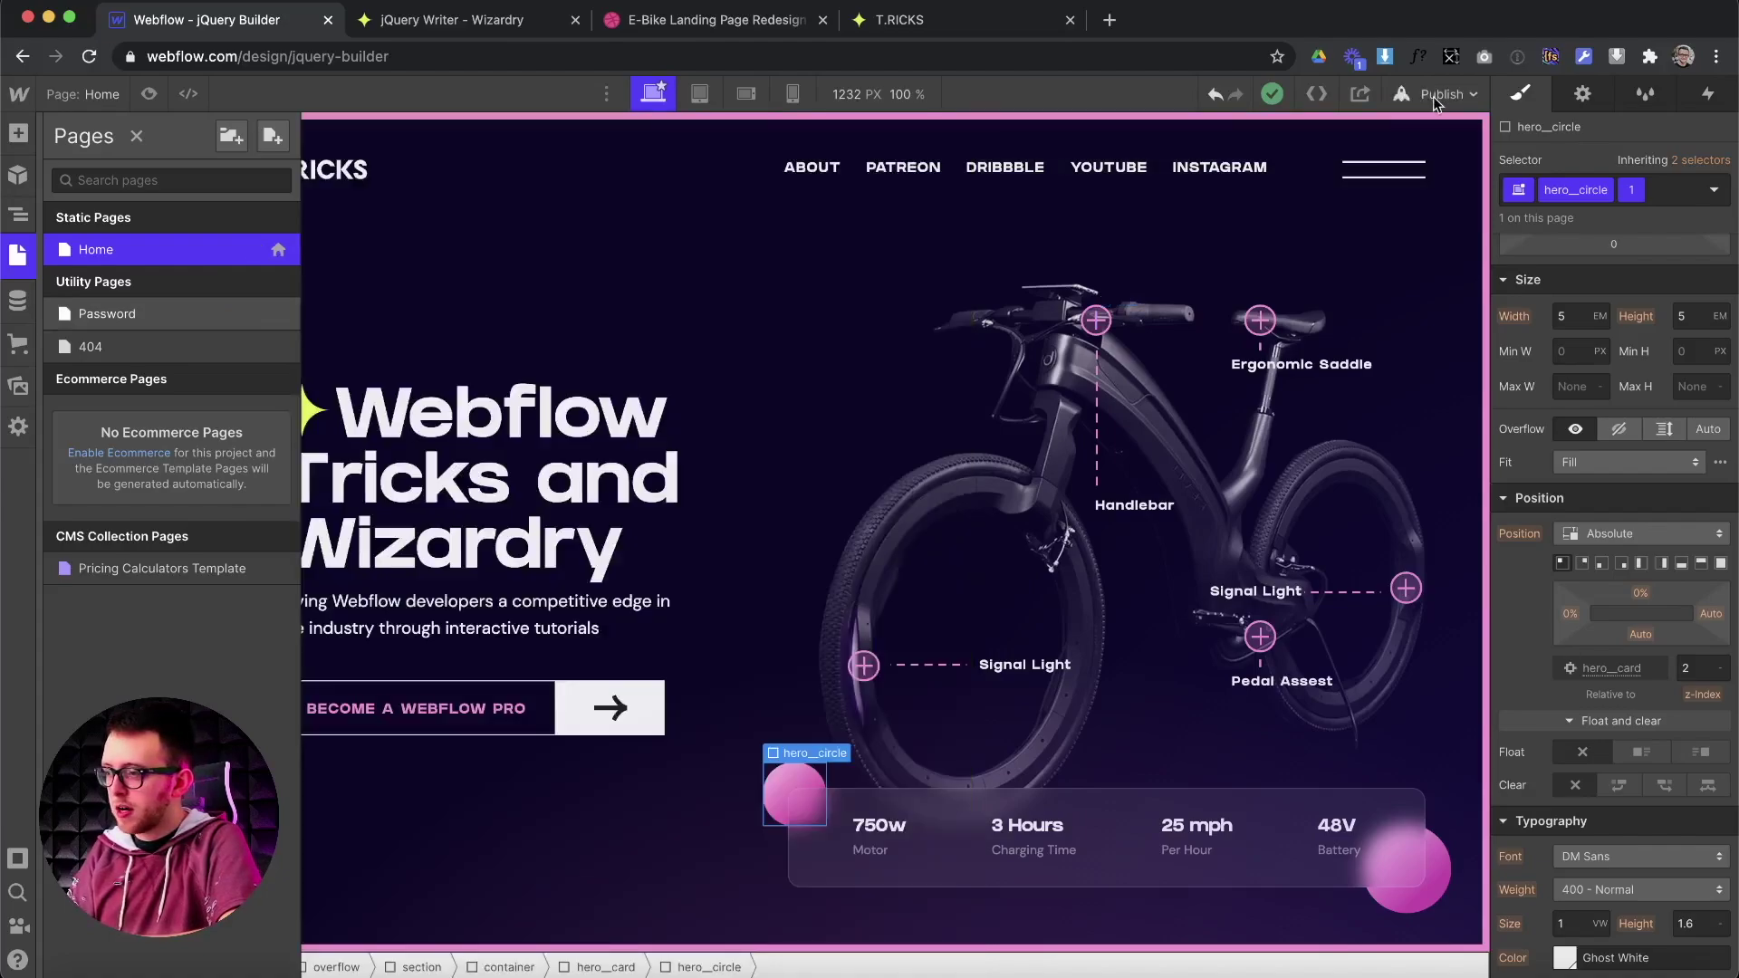
# Publish the project to jquery-builder.webflow.io and open the published site.
pyautogui.click(1433, 96)
pyautogui.click(1328, 395)
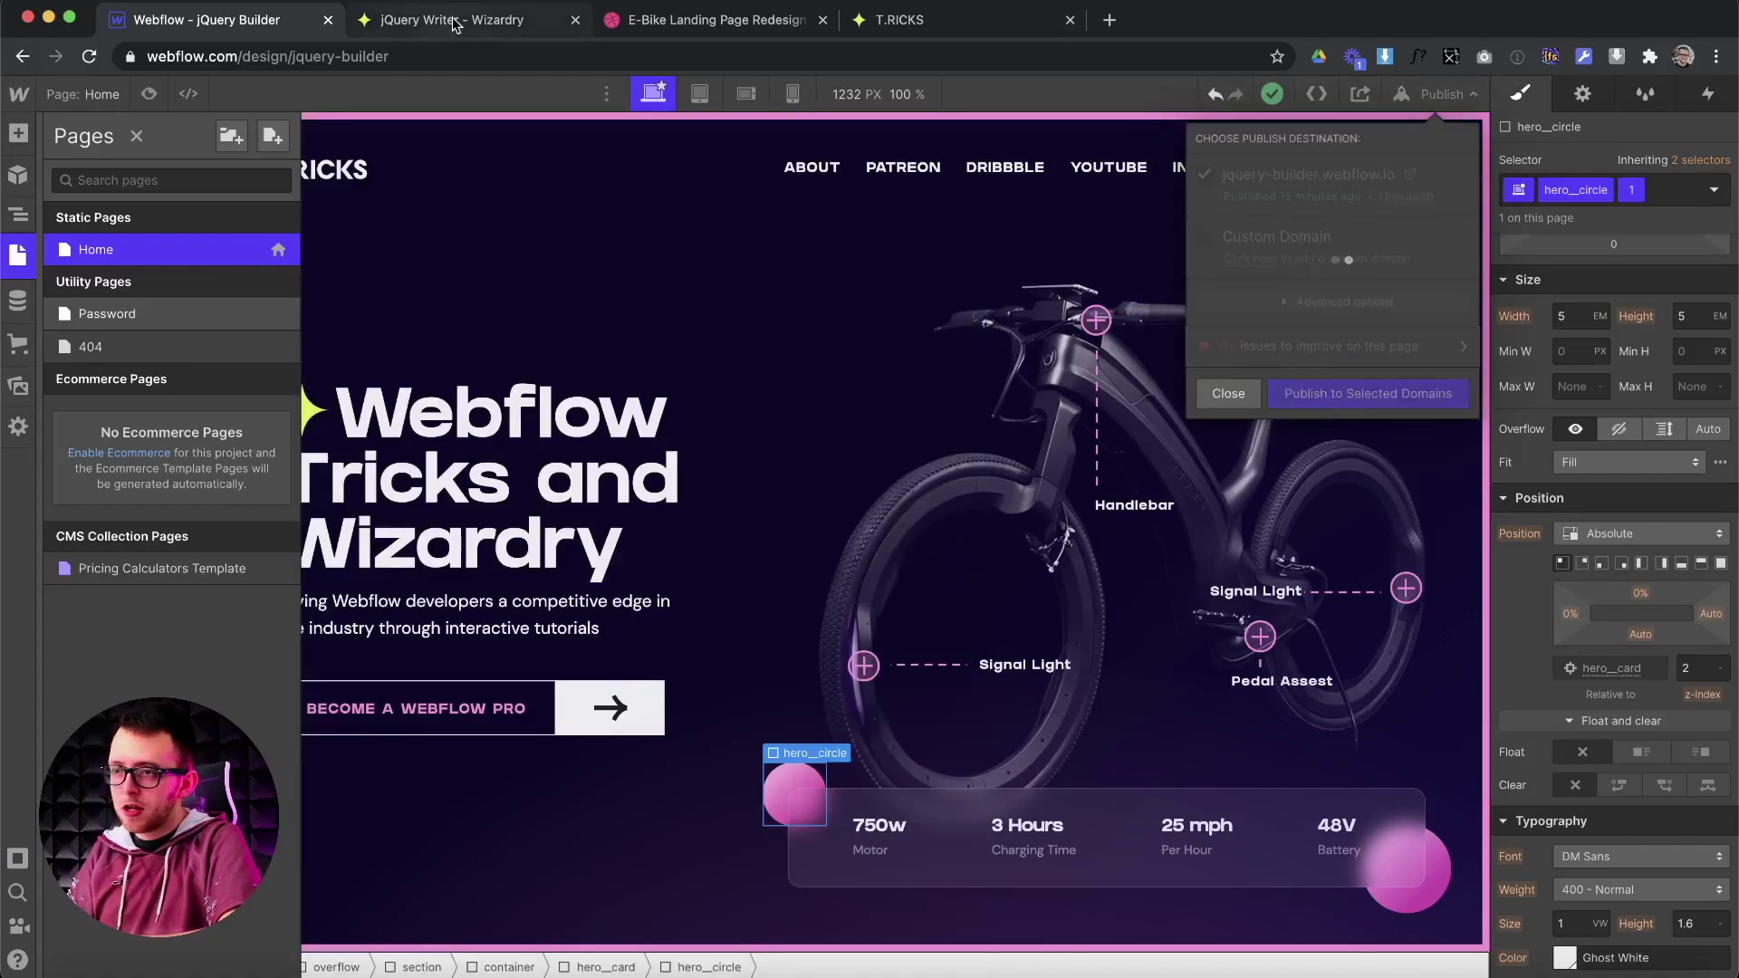
pyautogui.click(1412, 176)
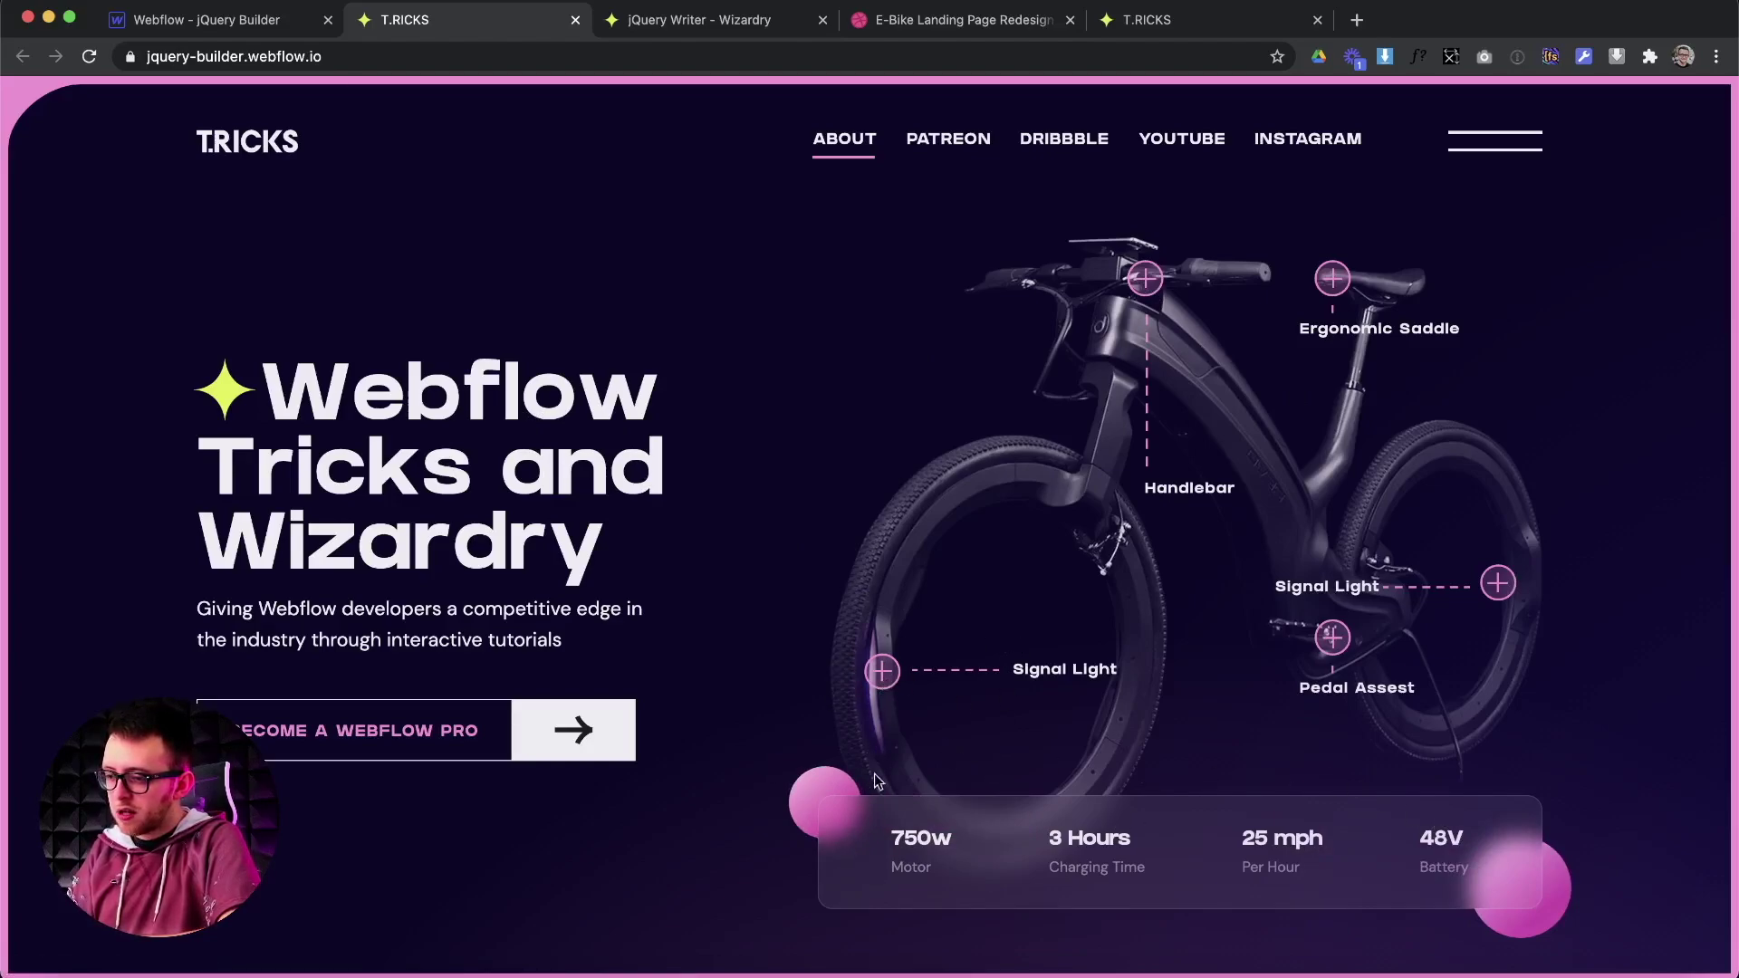
# Return to the Webflow Designer and examine the transition settings on the circle's hero__circle base class.
pyautogui.click(249, 9)
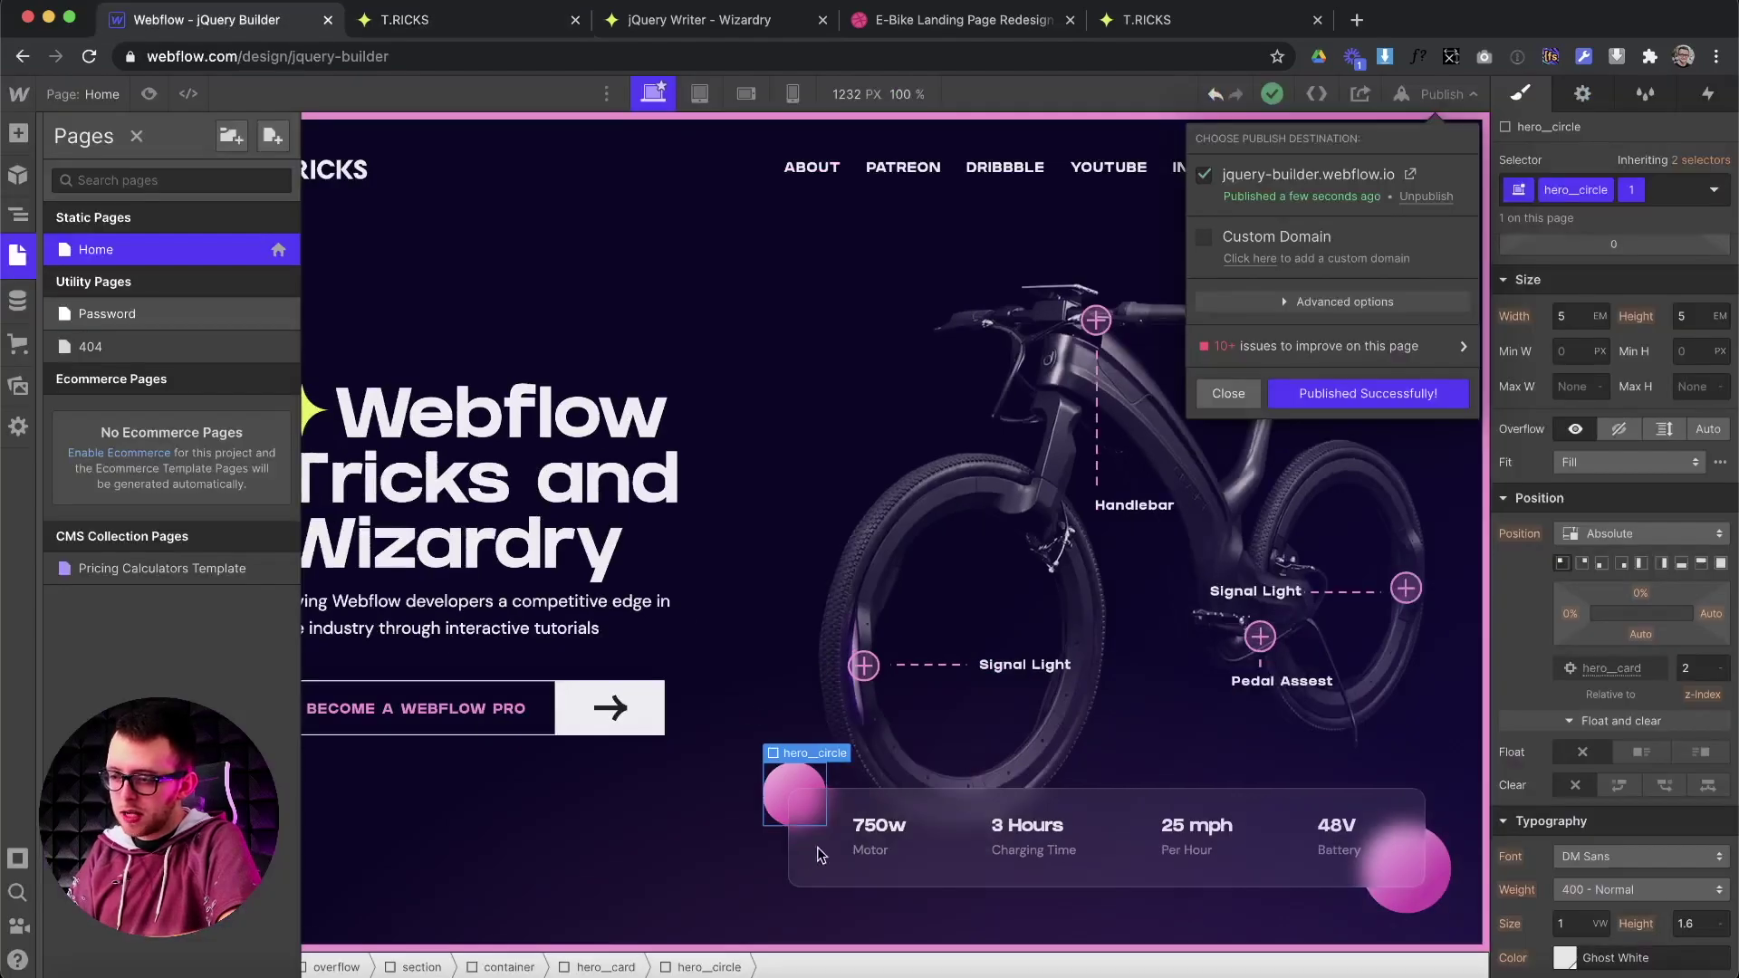
pyautogui.click(1694, 162)
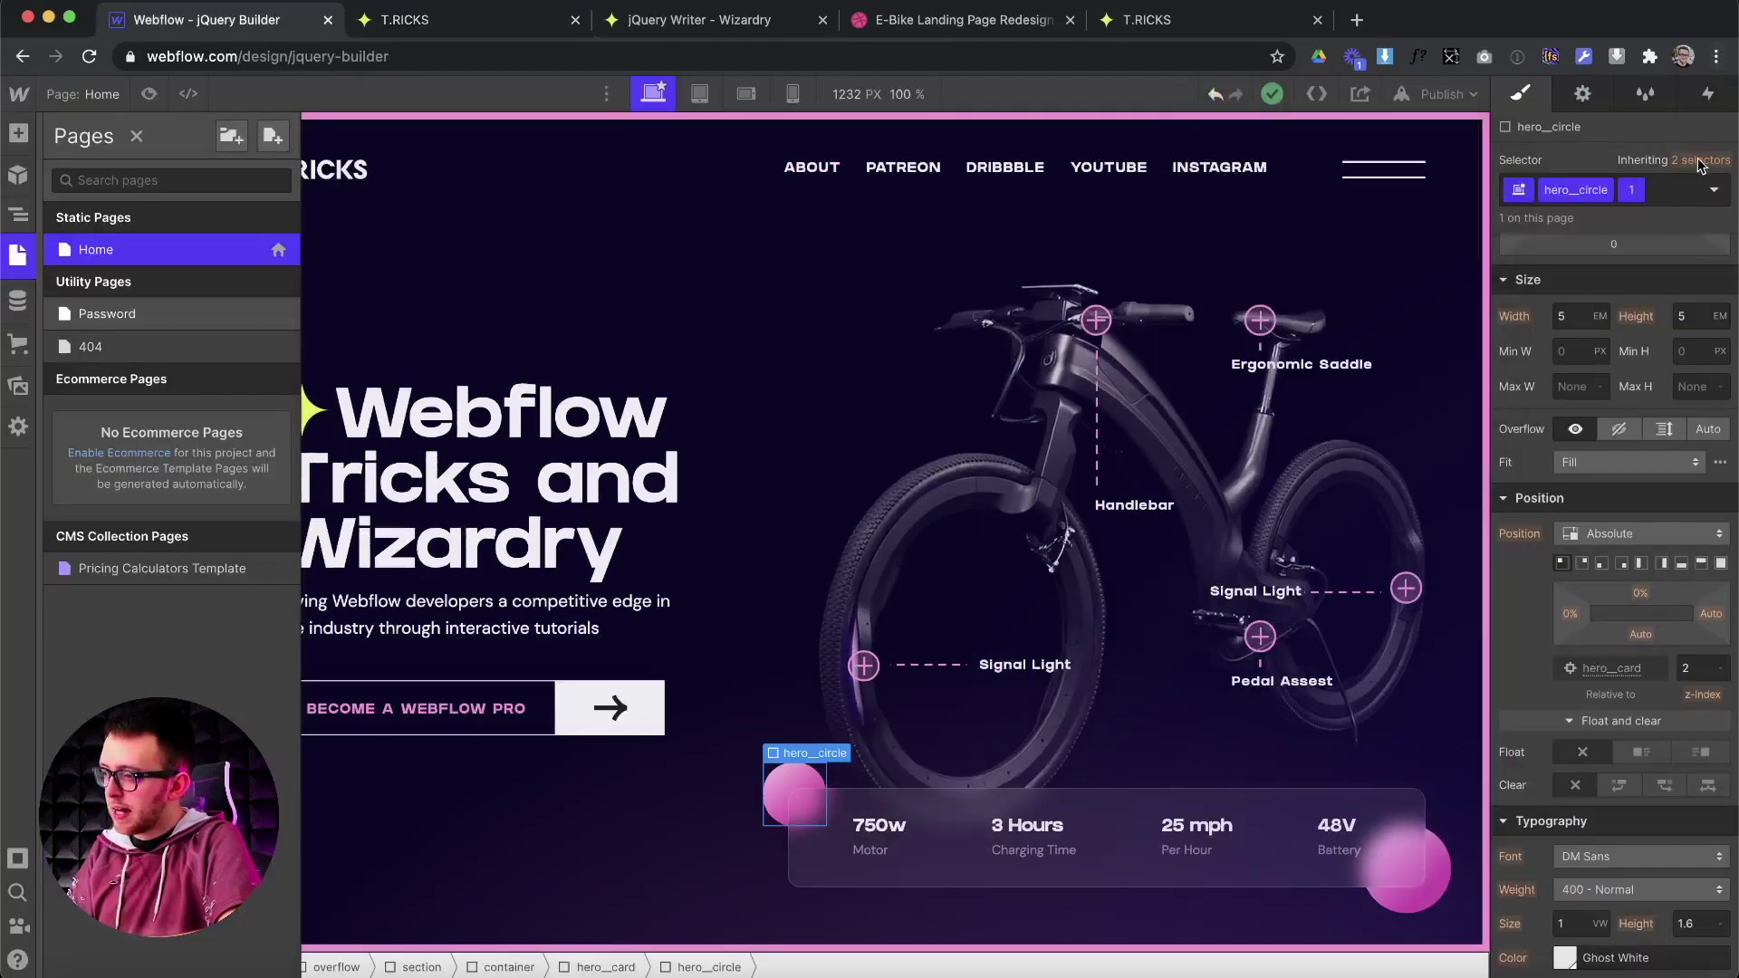
pyautogui.click(1694, 161)
pyautogui.click(1628, 287)
pyautogui.scroll(-10, 1622, 734)
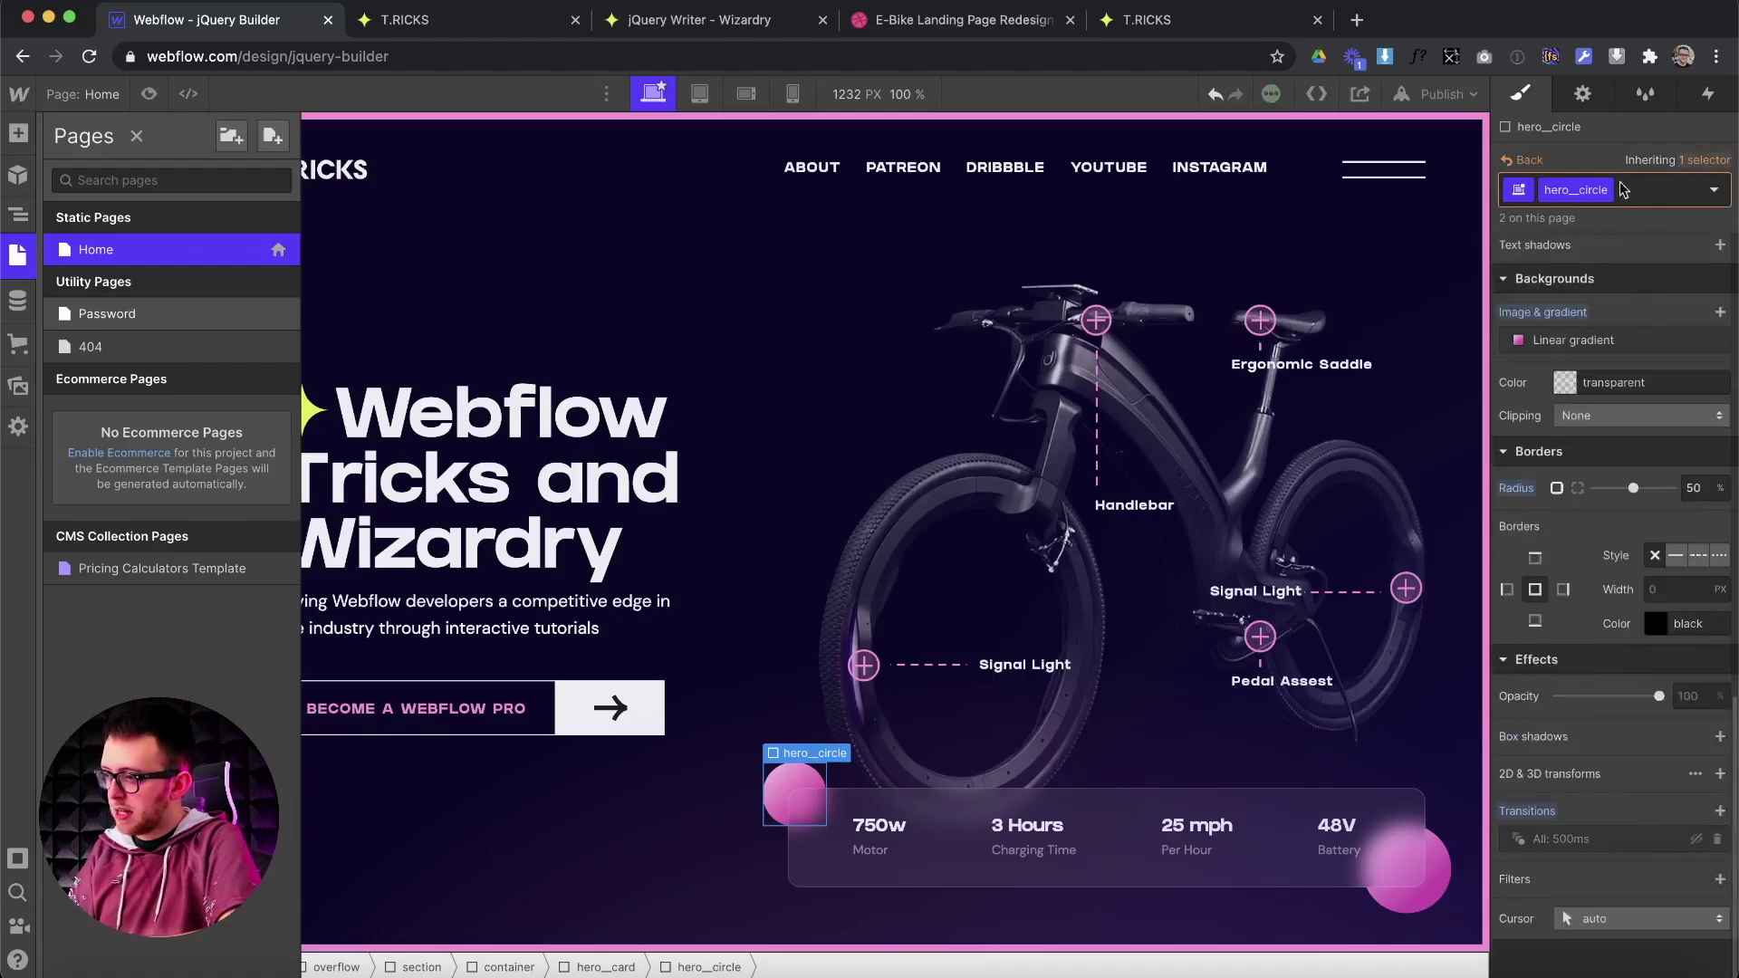
# Add a y-move combo class to the smaller circle on the hero card.
pyautogui.click(906, 779)
pyautogui.click(761, 799)
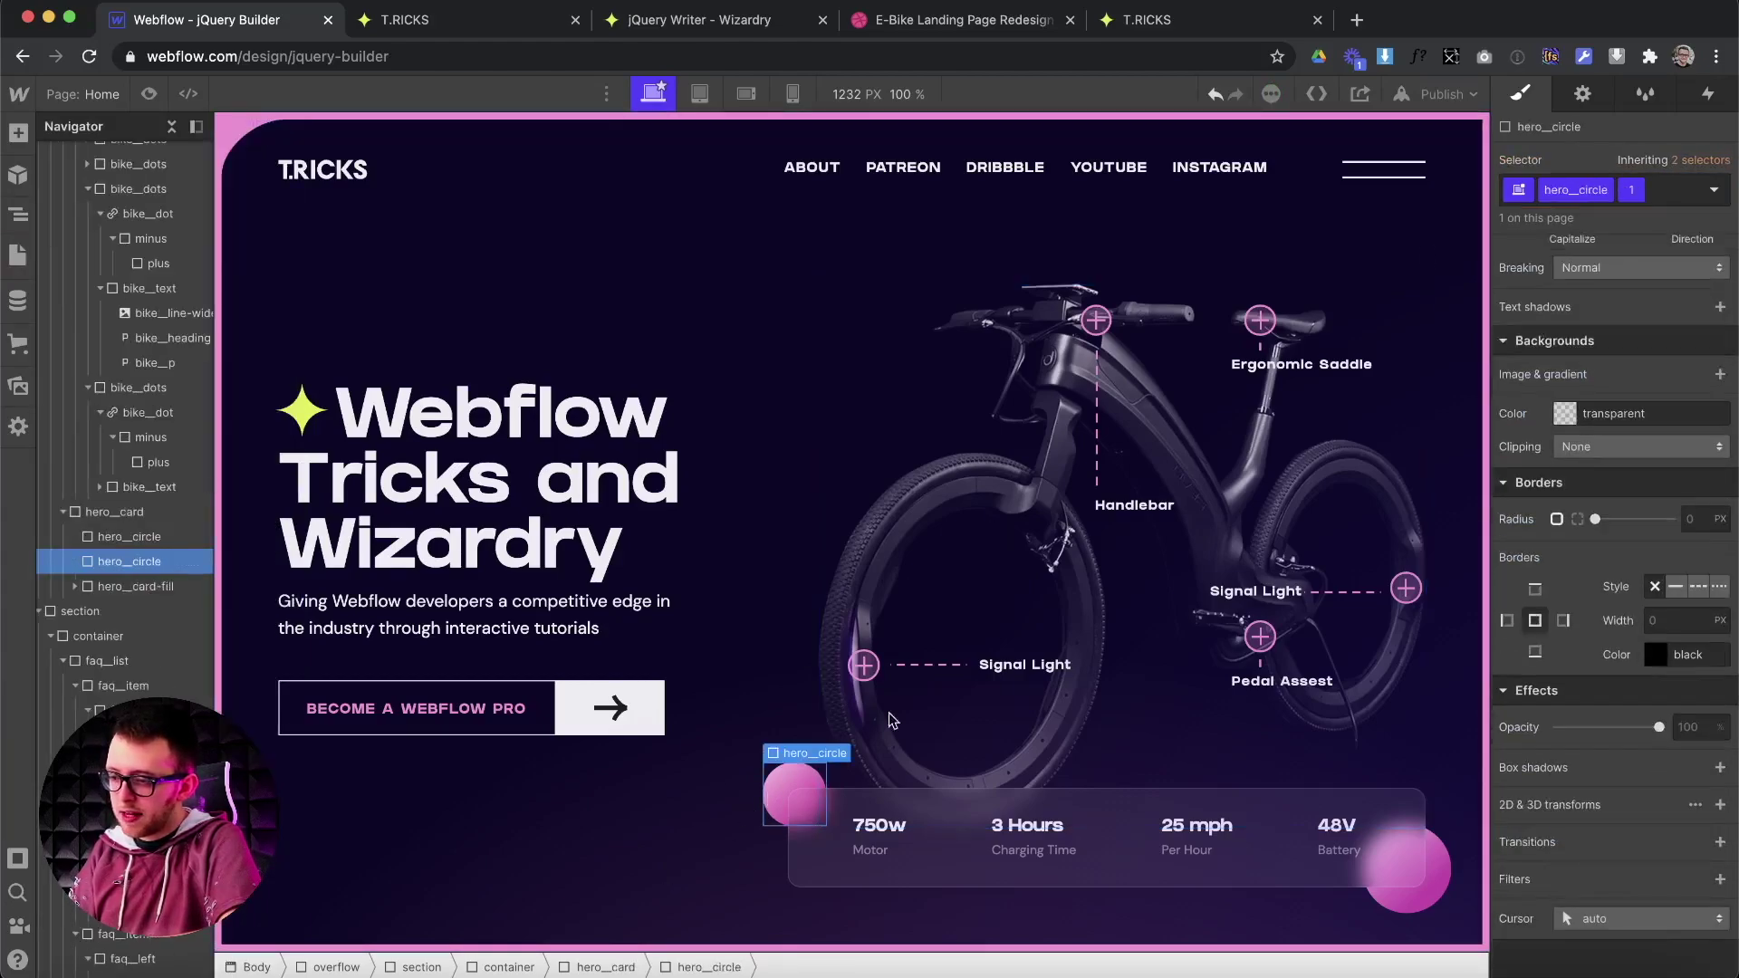
pyautogui.click(1676, 191)
pyautogui.write('y-move')
pyautogui.press('Return')
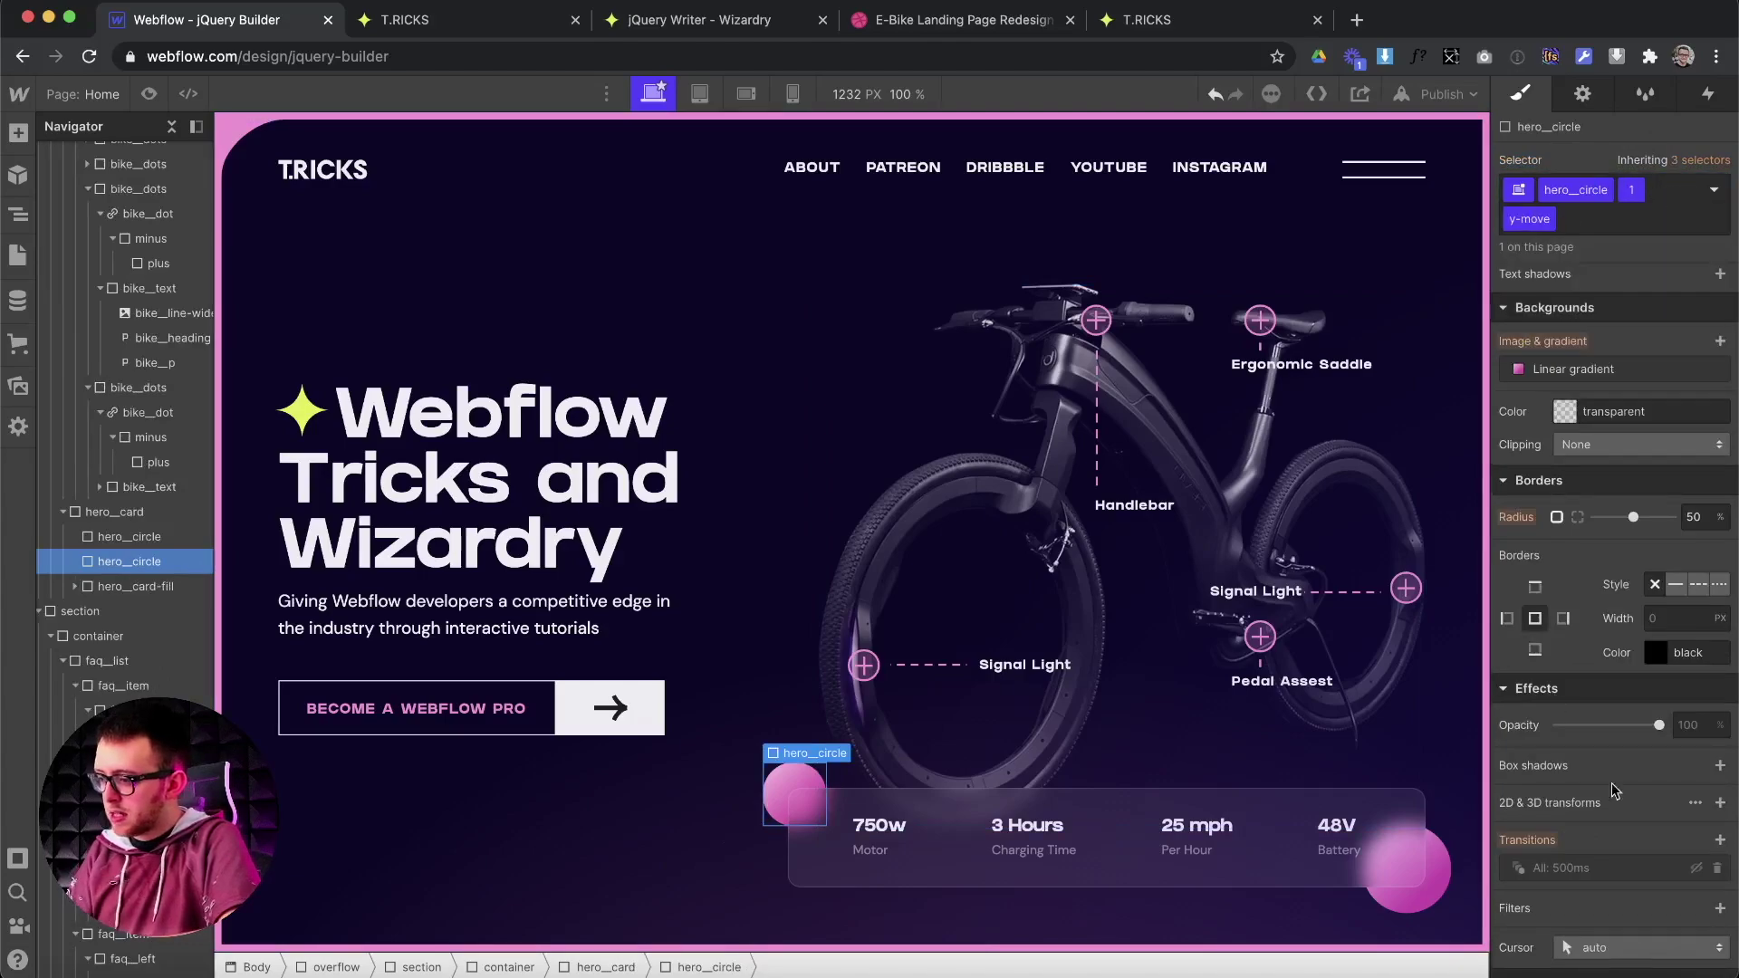
# Try a bottom position offset of -2em on the smaller circle's y-move combo class.
pyautogui.scroll(10, 1630, 562)
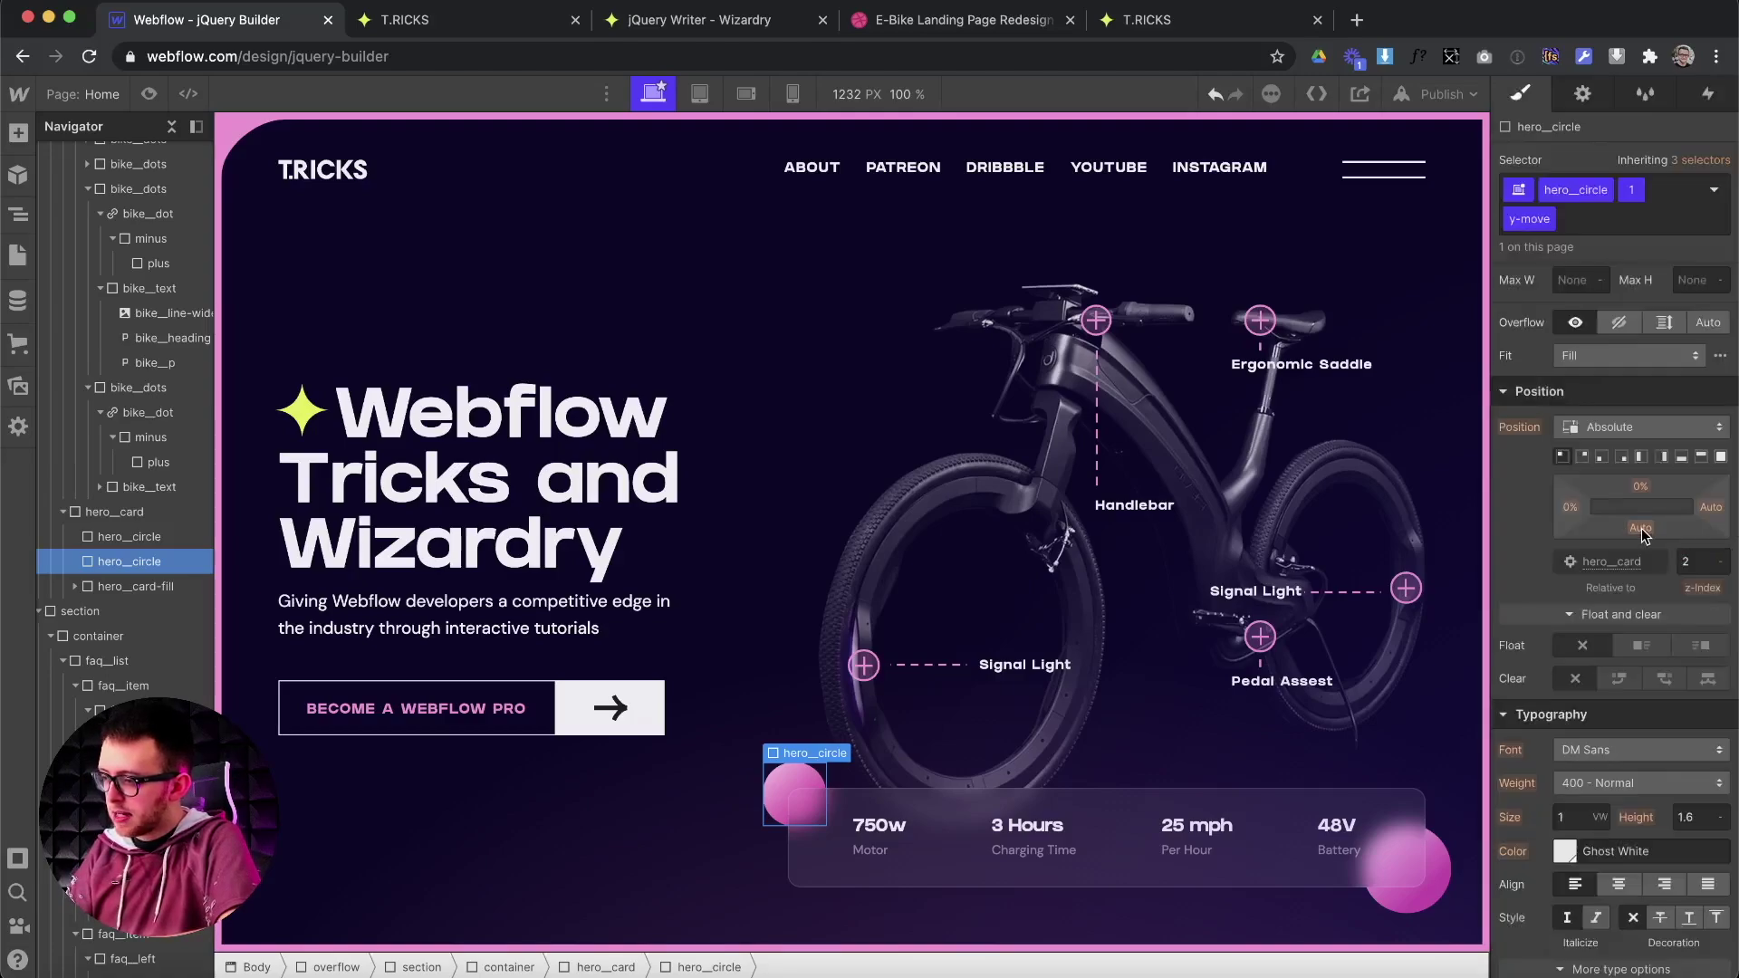
pyautogui.click(1642, 529)
pyautogui.press('Return')
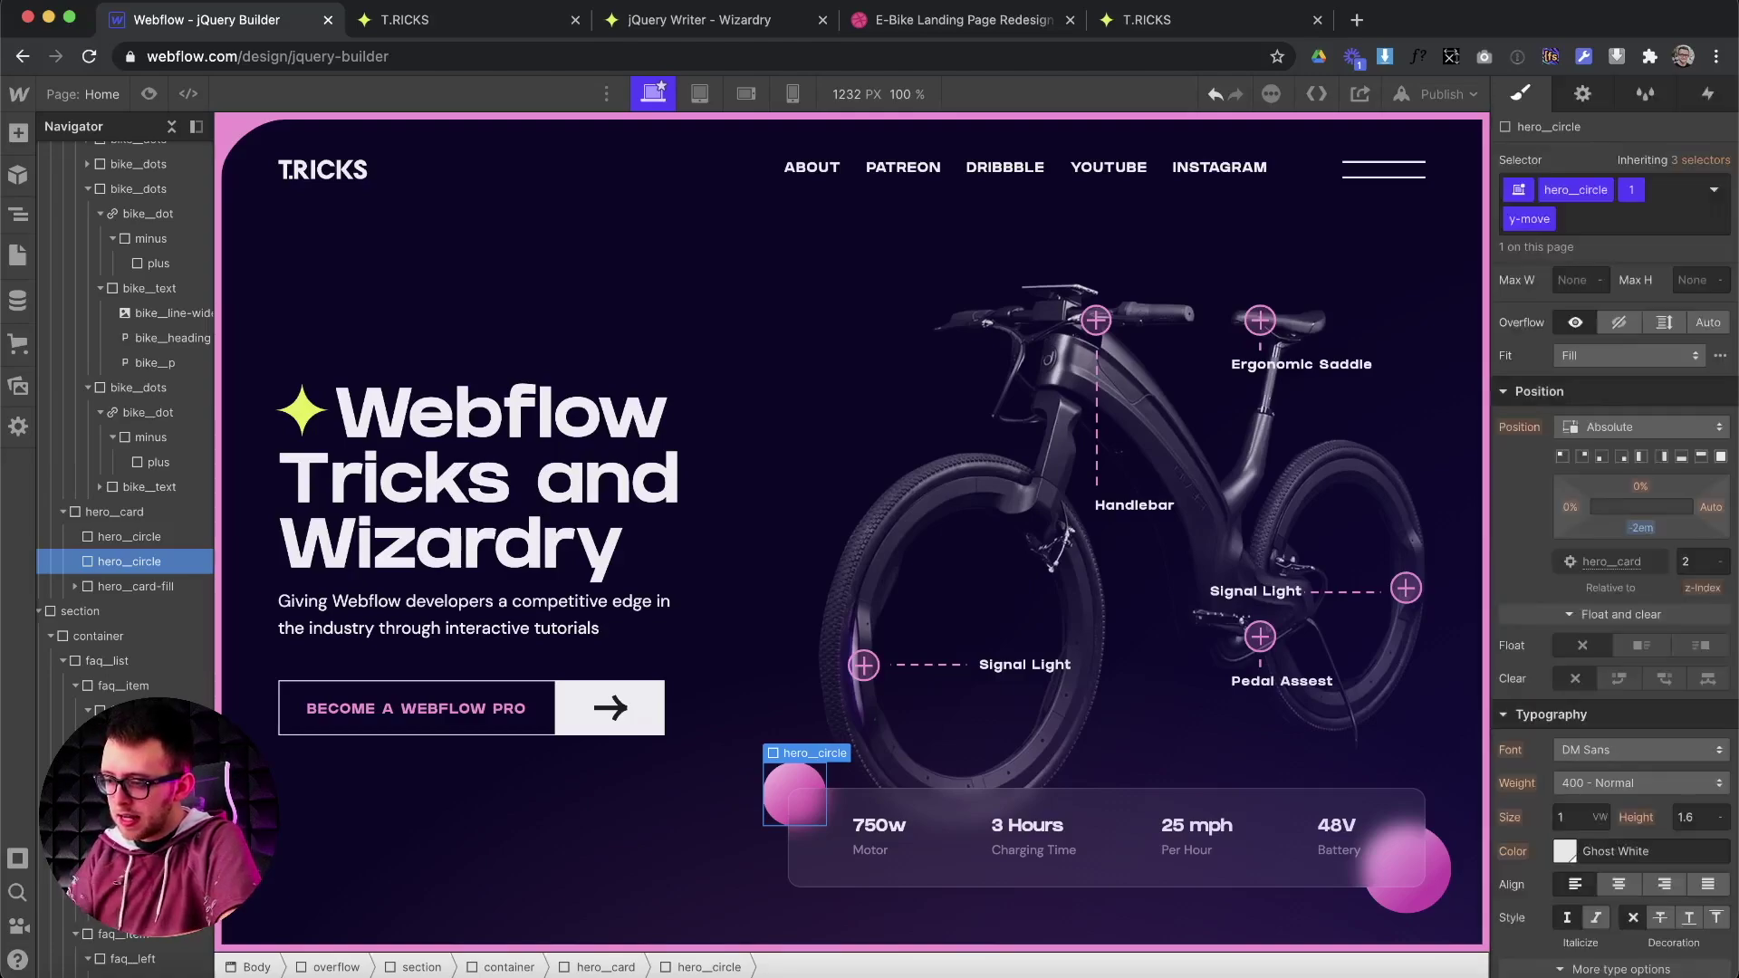
pyautogui.click(1641, 529)
pyautogui.press('Escape')
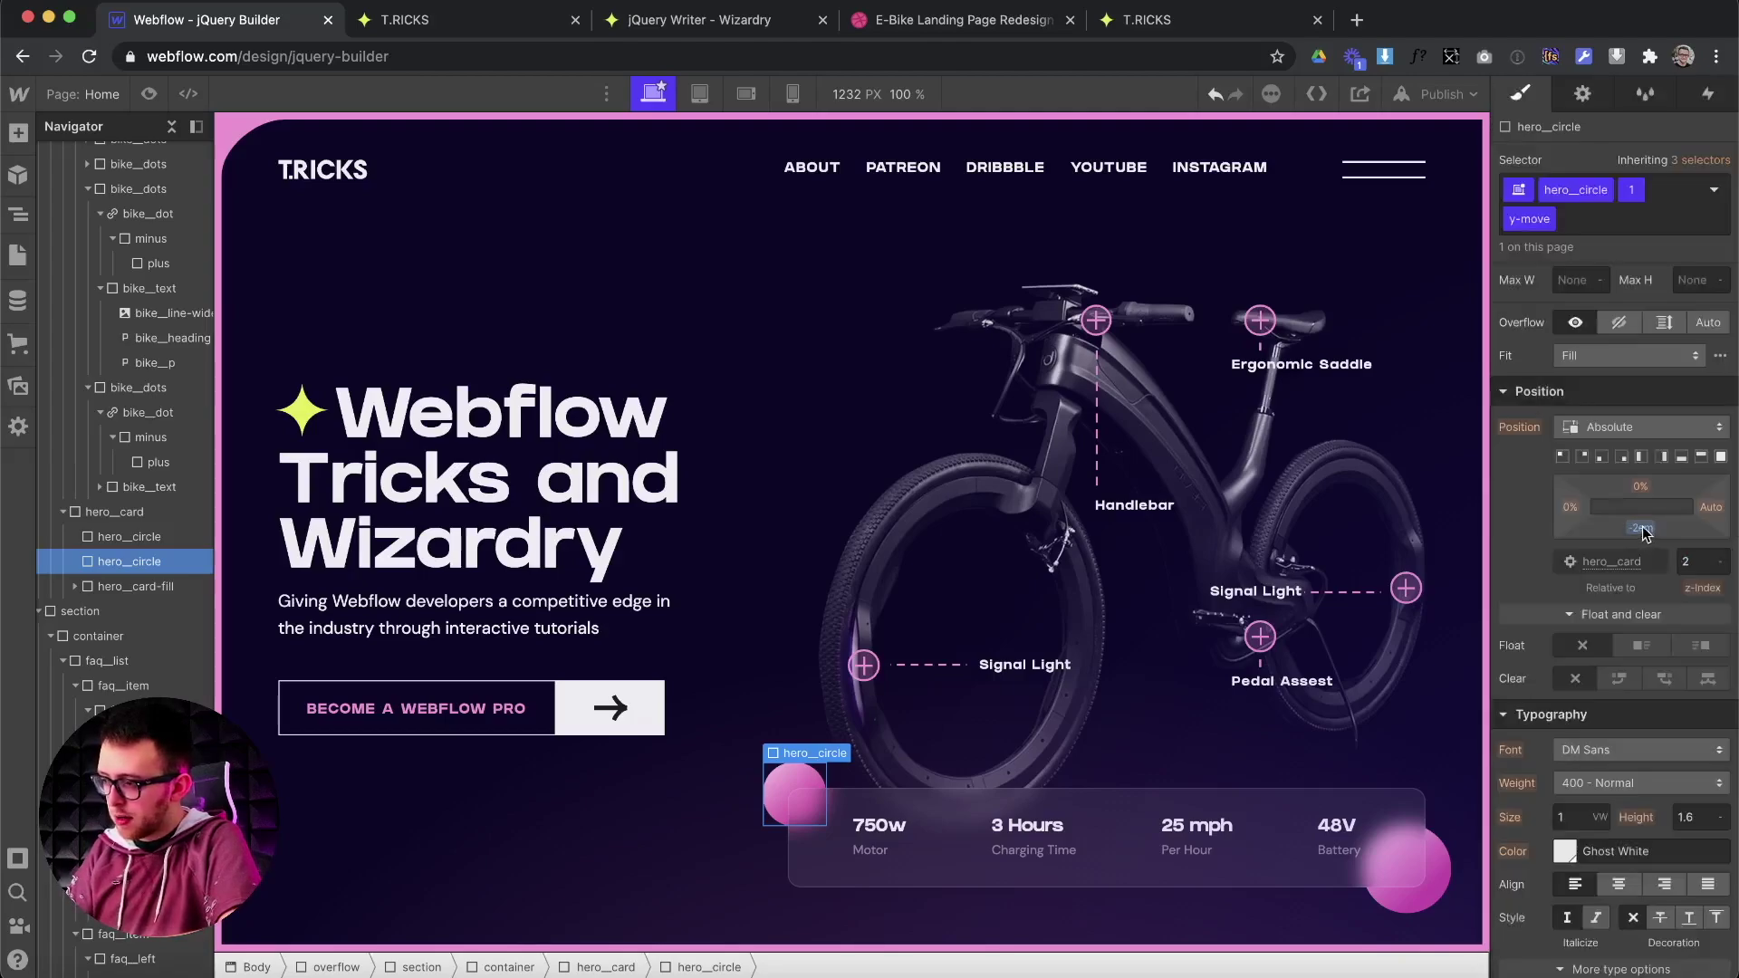
# Set the smaller circle's top position offset to 7.1em on y-move, and remove that combo class from the circle.
pyautogui.click(1641, 487)
pyautogui.write('2em')
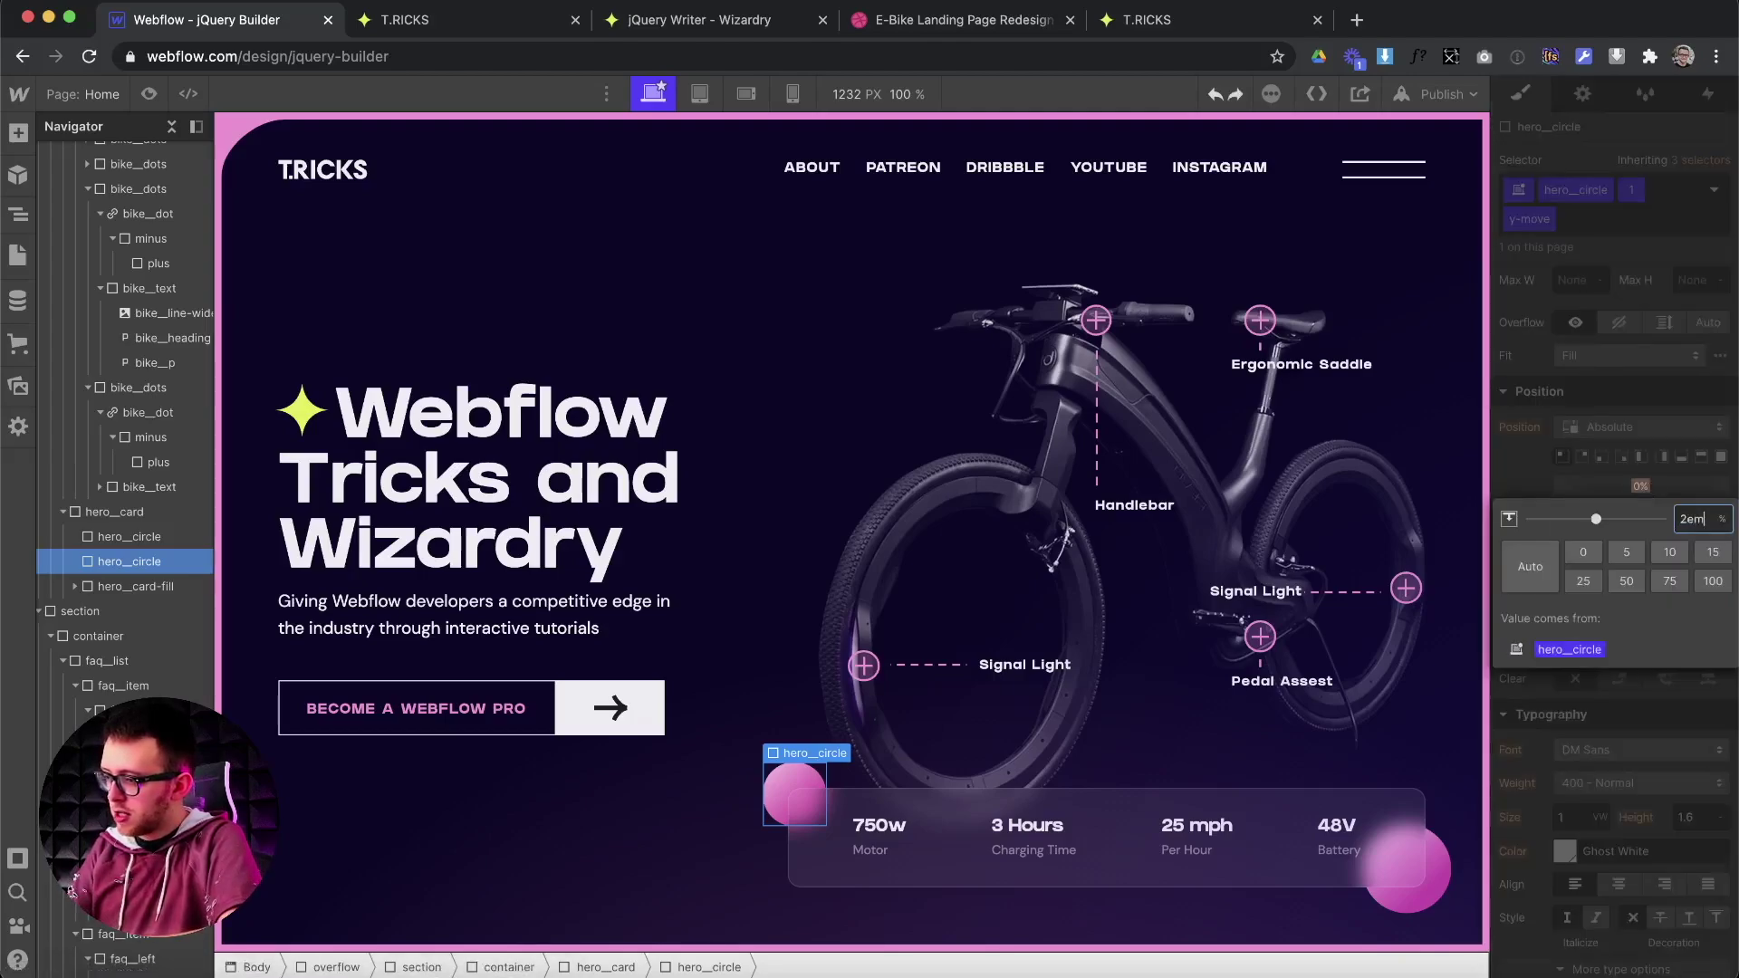
pyautogui.press('Return')
pyautogui.moveTo(1642, 487); pyautogui.dragTo(1636, 544)
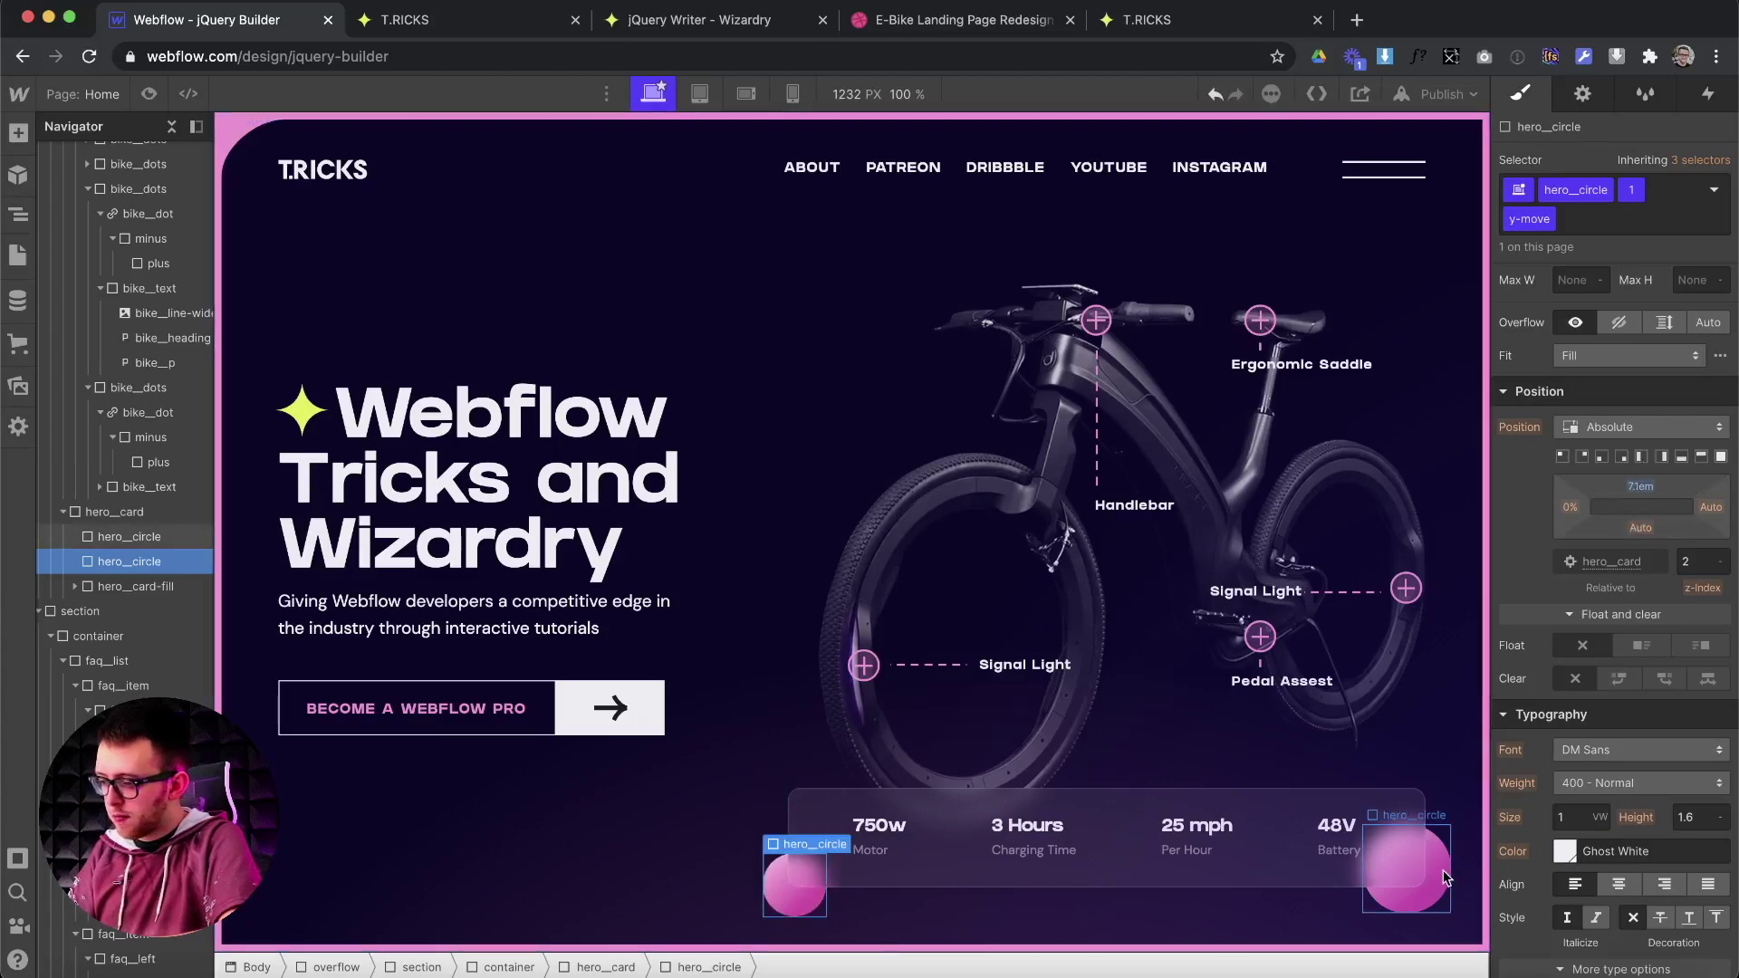
pyautogui.click(1584, 220)
pyautogui.press('BackSpace')
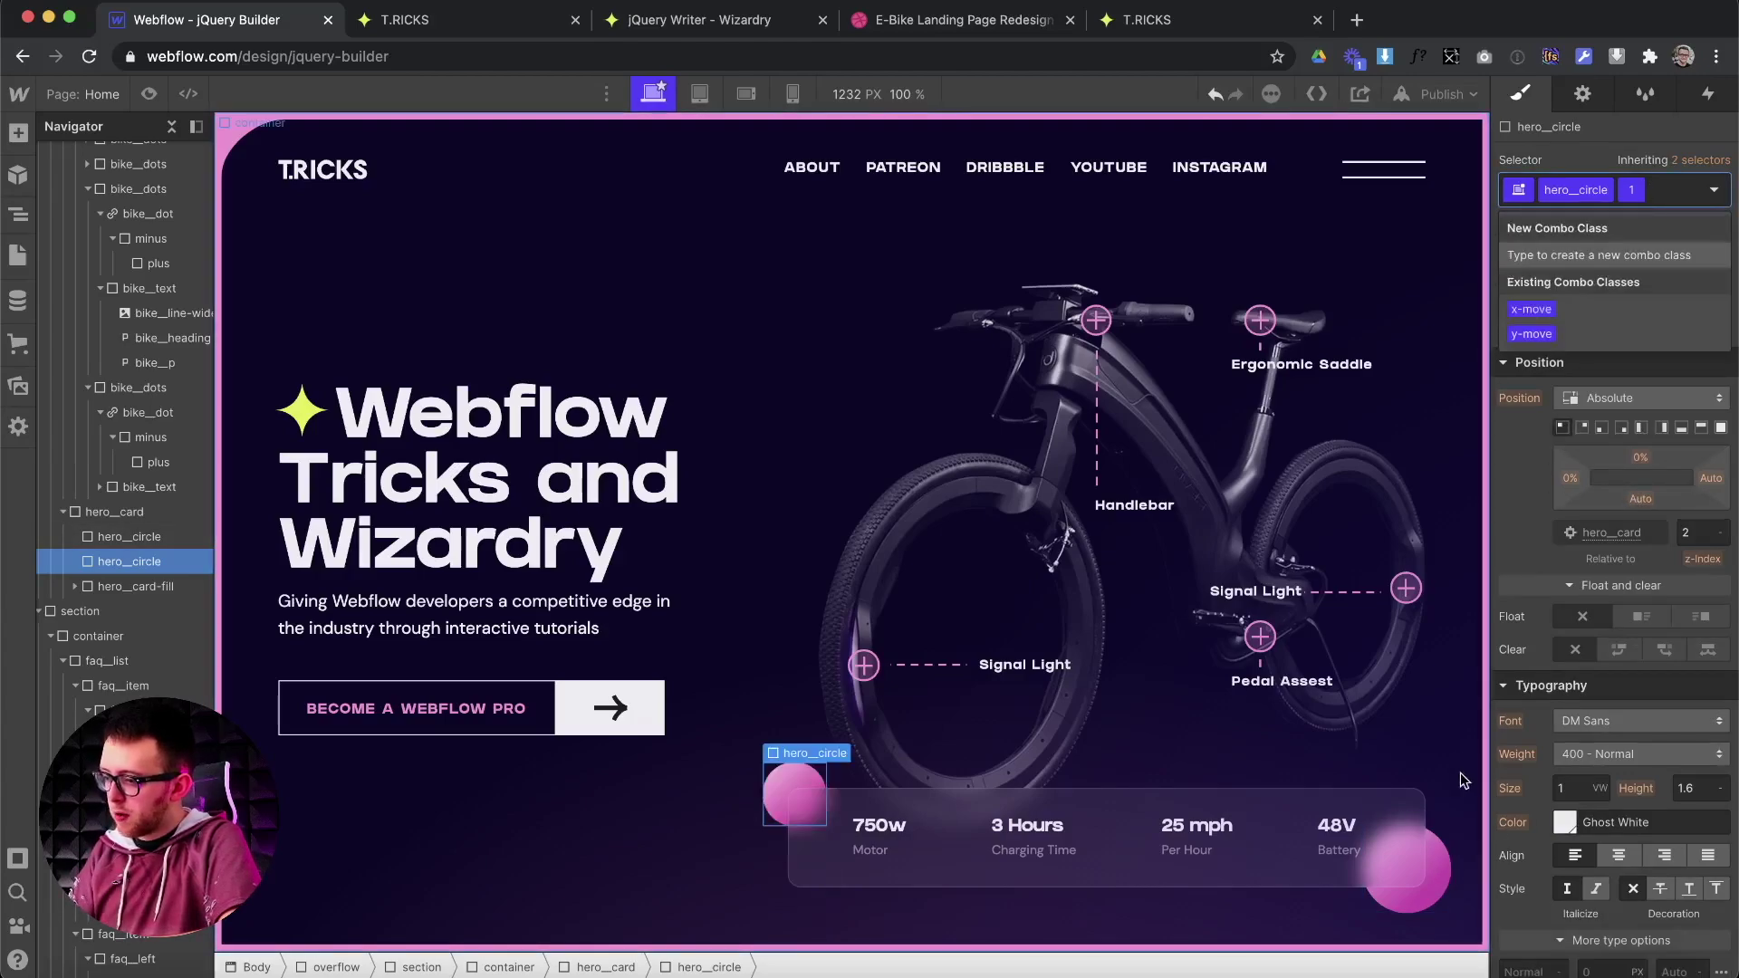
# Add a y-move combo class to the larger circle on the hero card.
pyautogui.click(1433, 880)
pyautogui.click(1671, 188)
pyautogui.write('y0')
pyautogui.write('move')
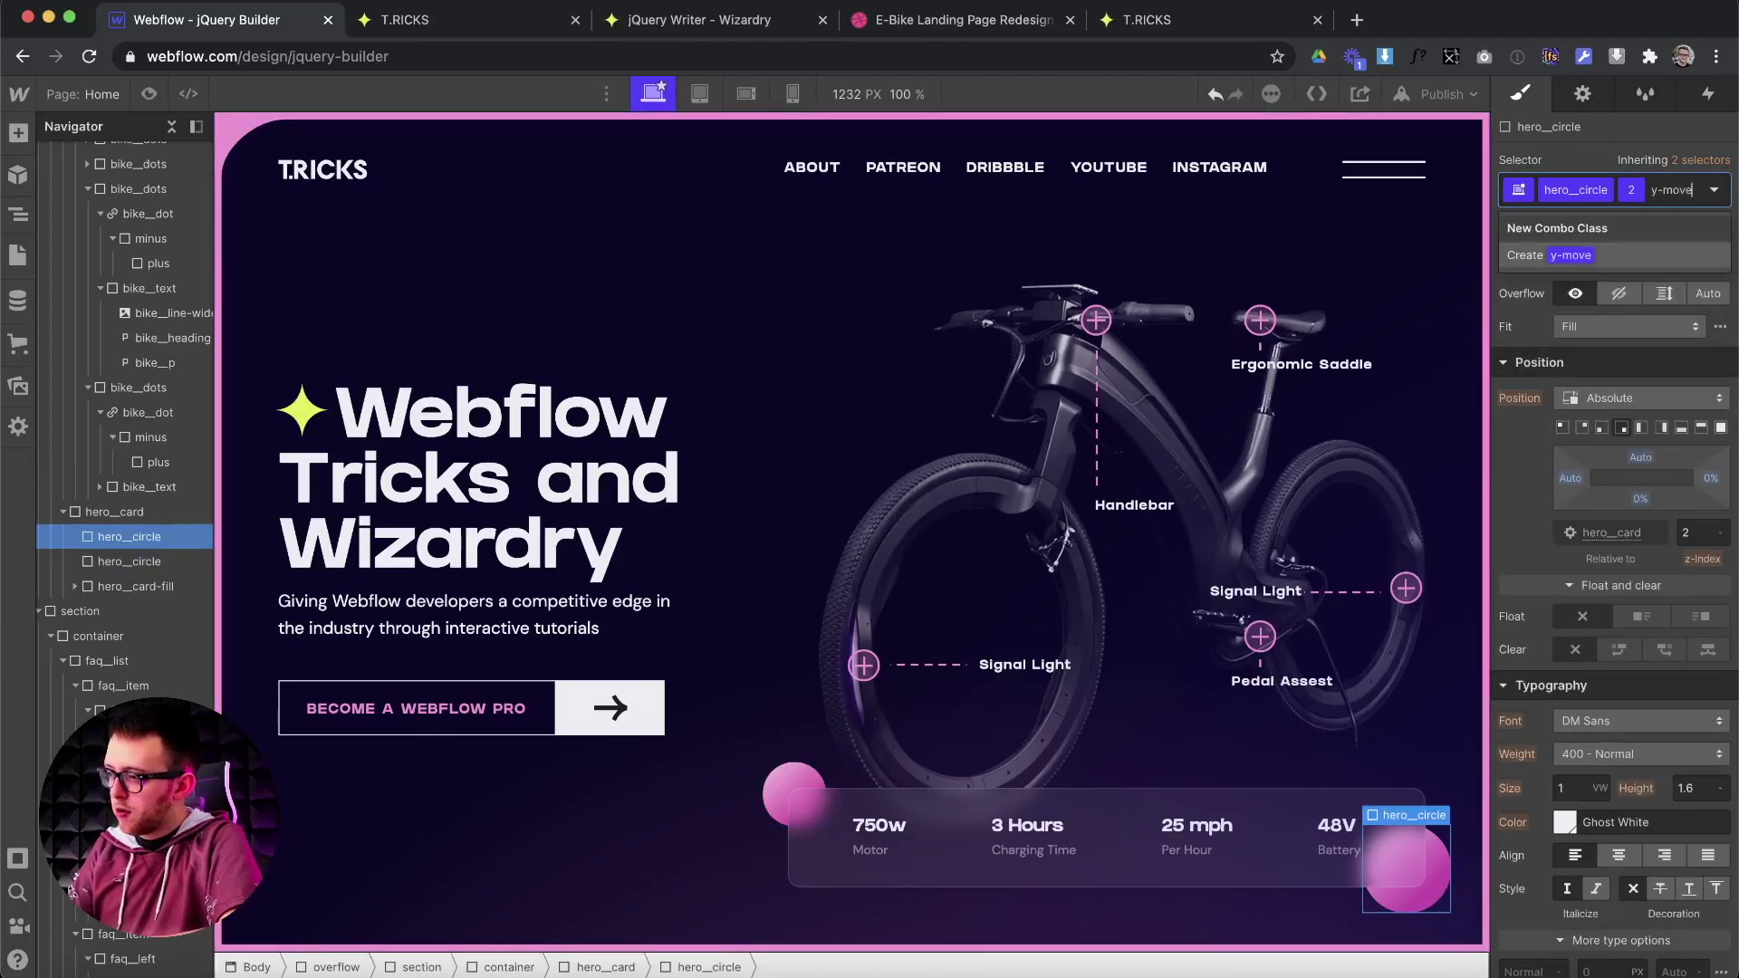
pyautogui.press('Return')
# Set the larger circle's bottom position offset to 5.5em on its y-move combo class.
pyautogui.click(1641, 527)
pyautogui.write('2')
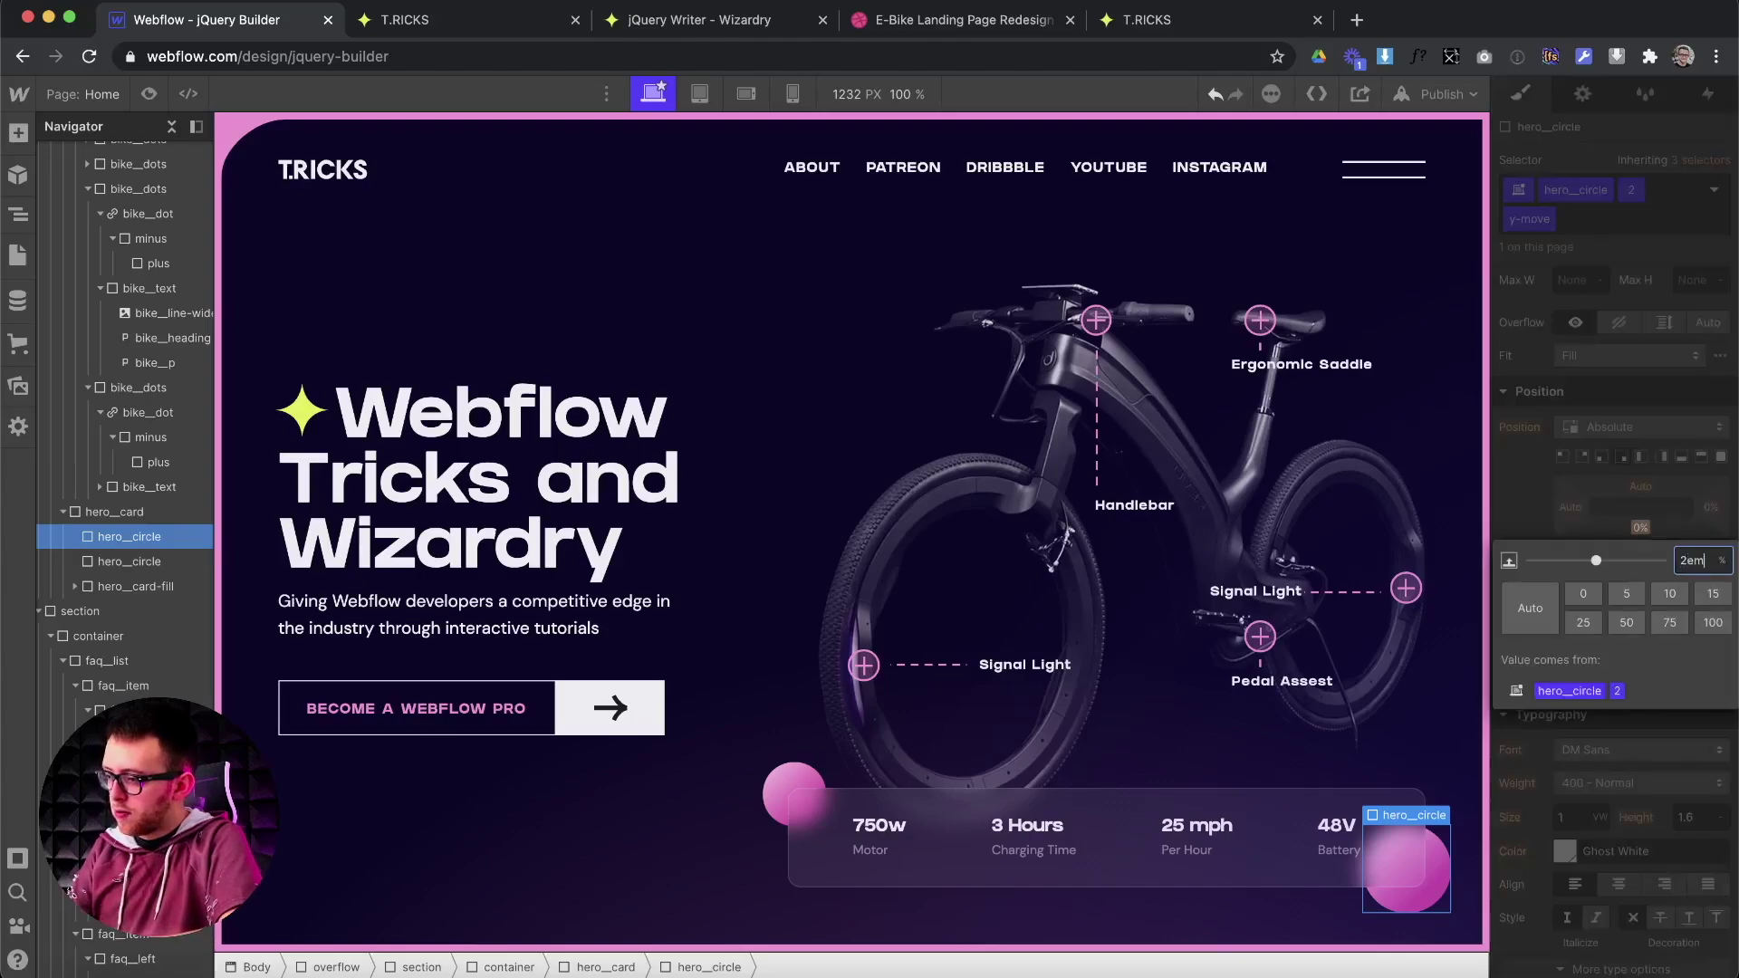
pyautogui.write('em')
pyautogui.press('Return')
pyautogui.moveTo(1642, 531); pyautogui.dragTo(1636, 490)
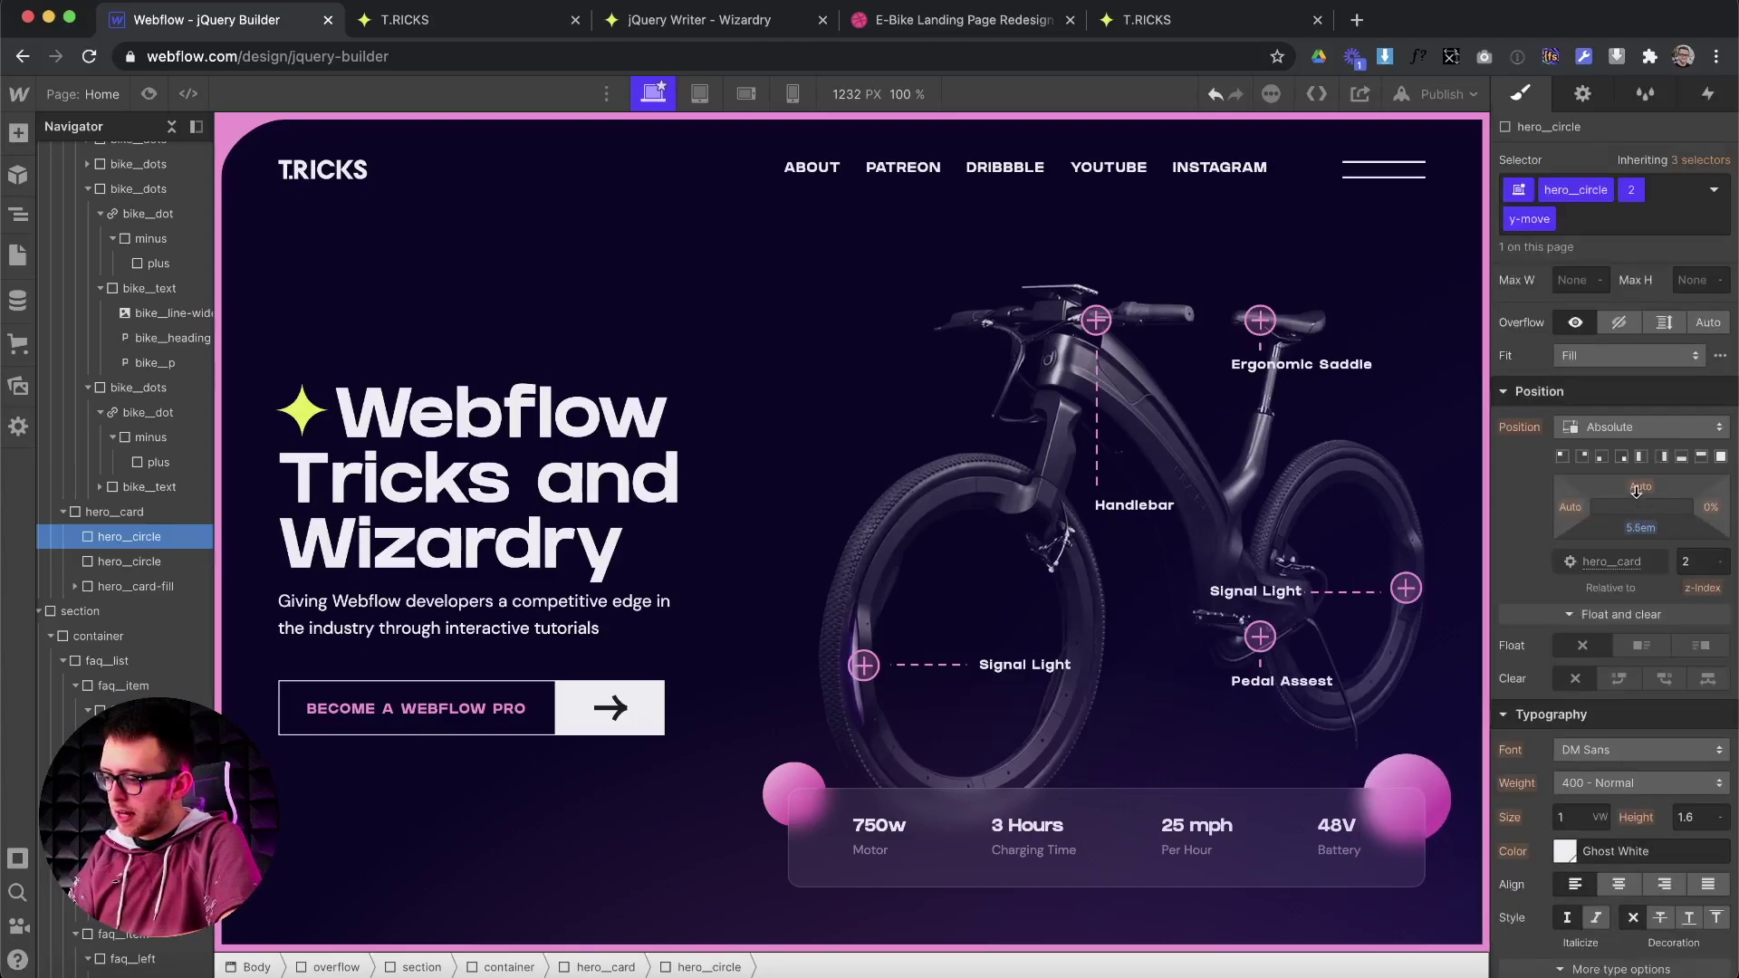
# Remove the y-move combo class from the larger circle and check the transition on the hero__circle base class.
pyautogui.click(1665, 186)
pyautogui.press('BackSpace')
pyautogui.press('BackSpace')
pyautogui.press('Escape')
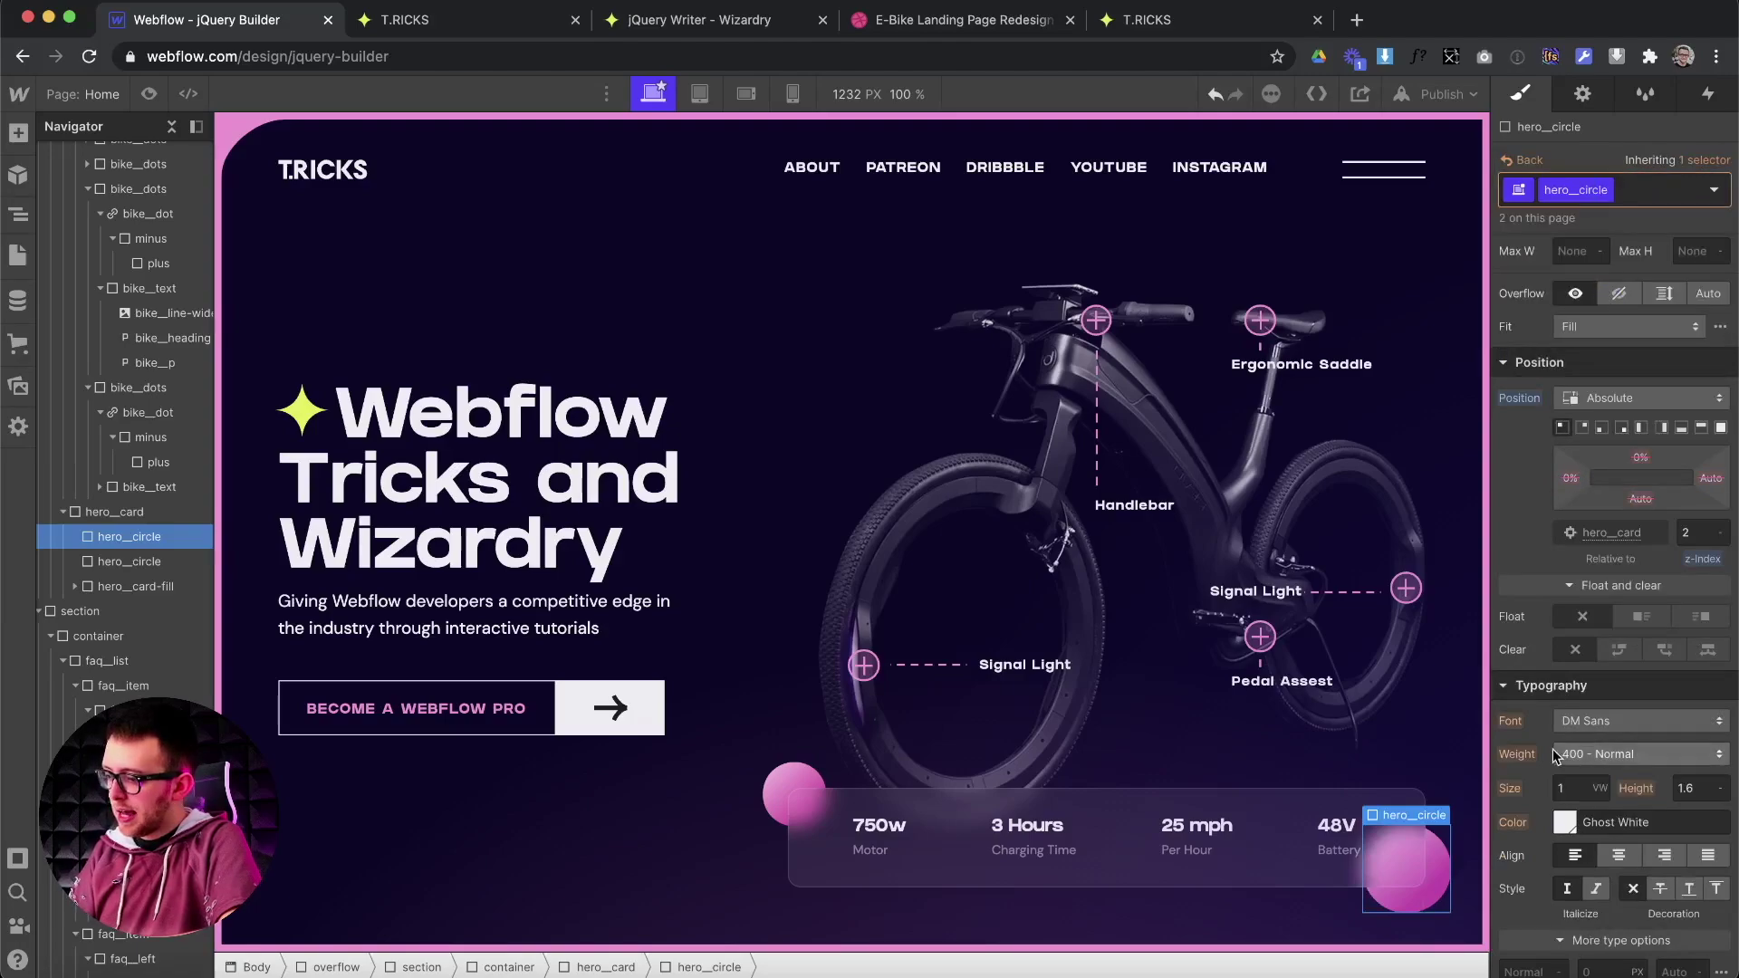
pyautogui.scroll(-10, 1555, 755)
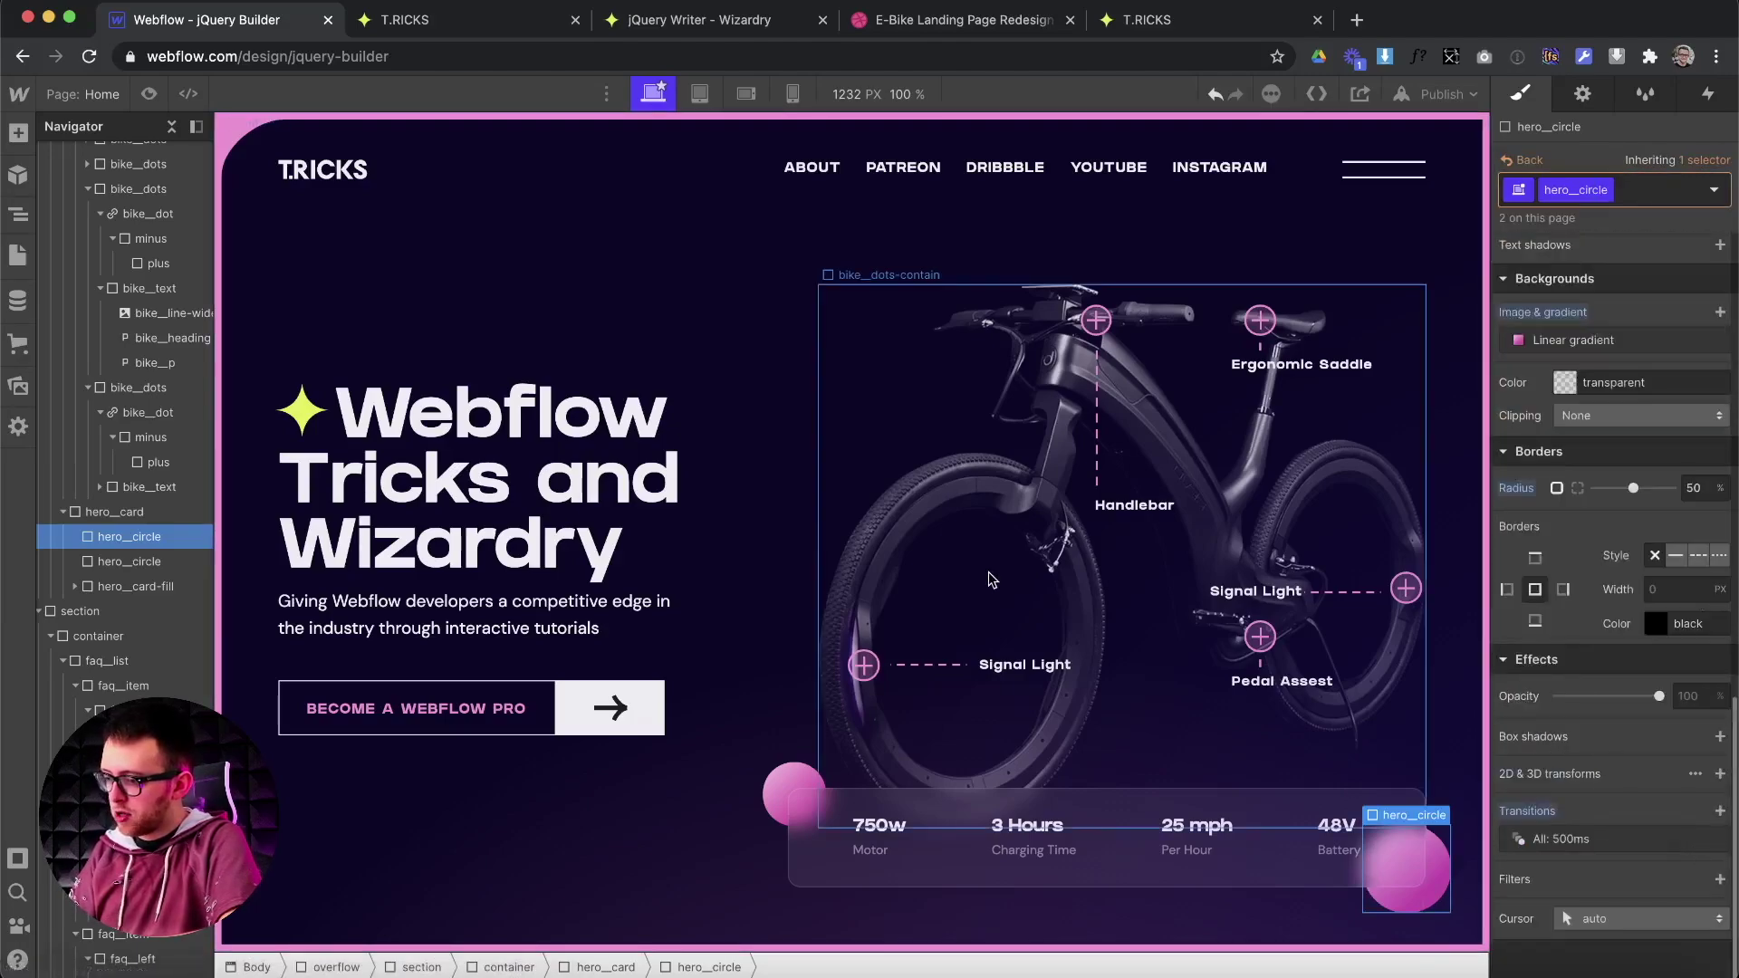
# Switch to the Wizardry jQuery Builder and review the bike__dots trigger class and the toggleClass line of the generated script.
pyautogui.click(650, 23)
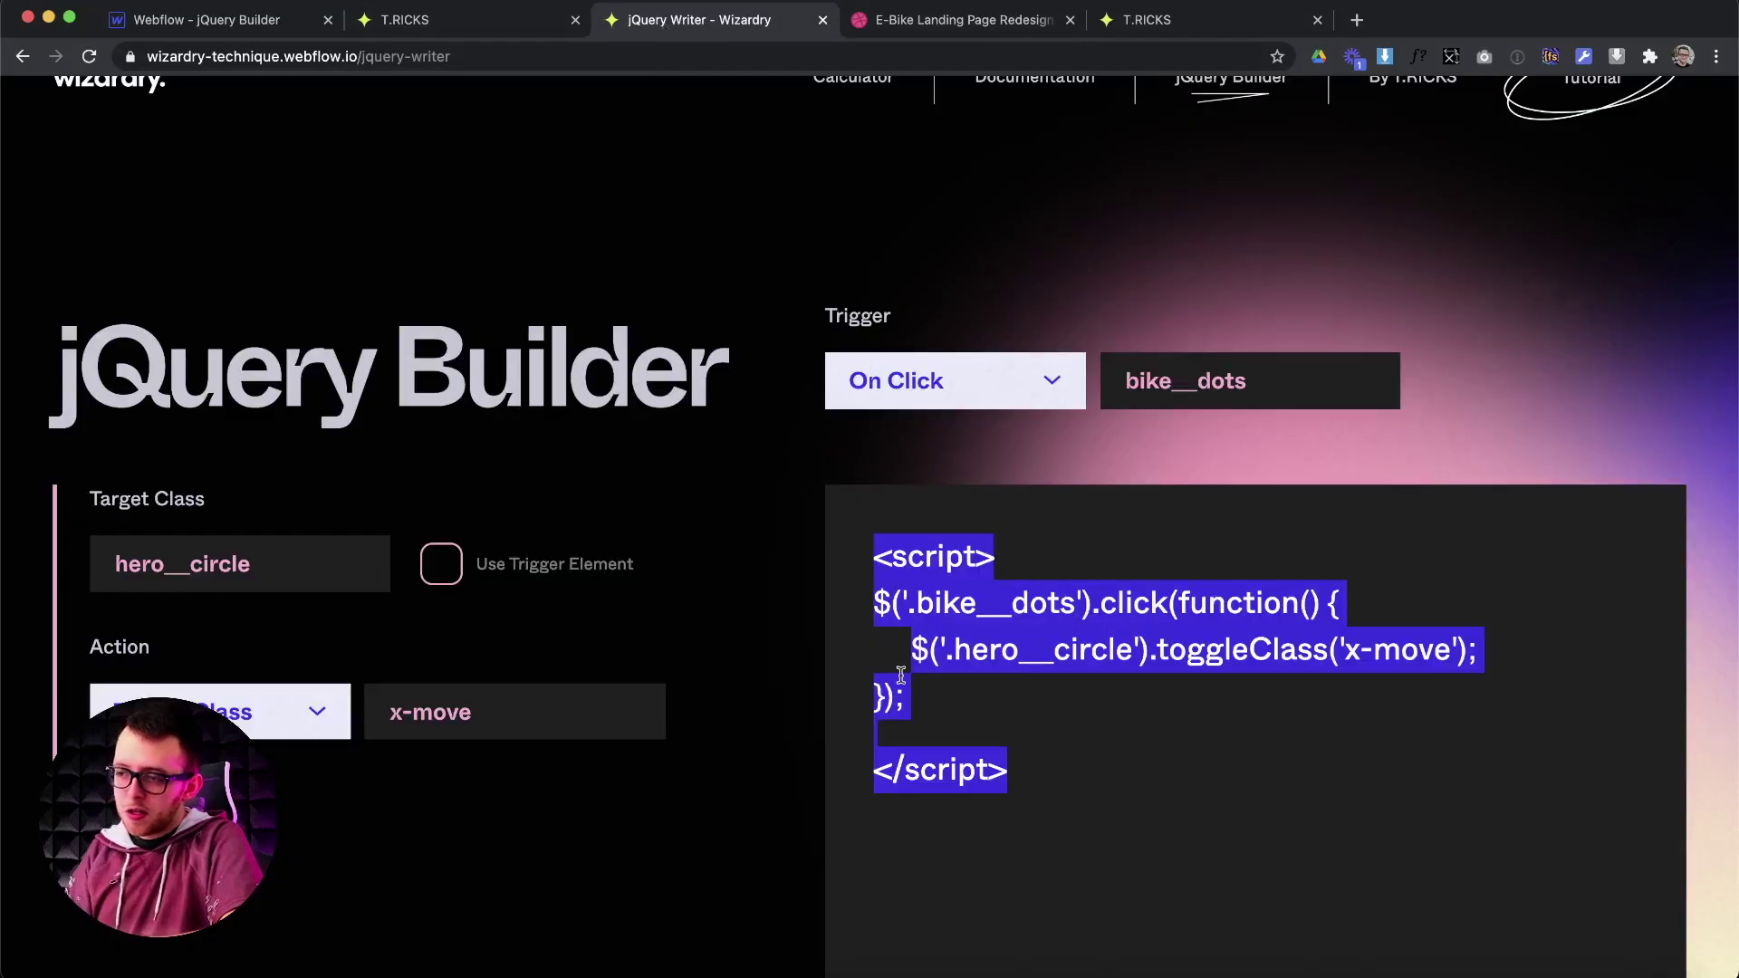
pyautogui.doubleClick(1266, 385)
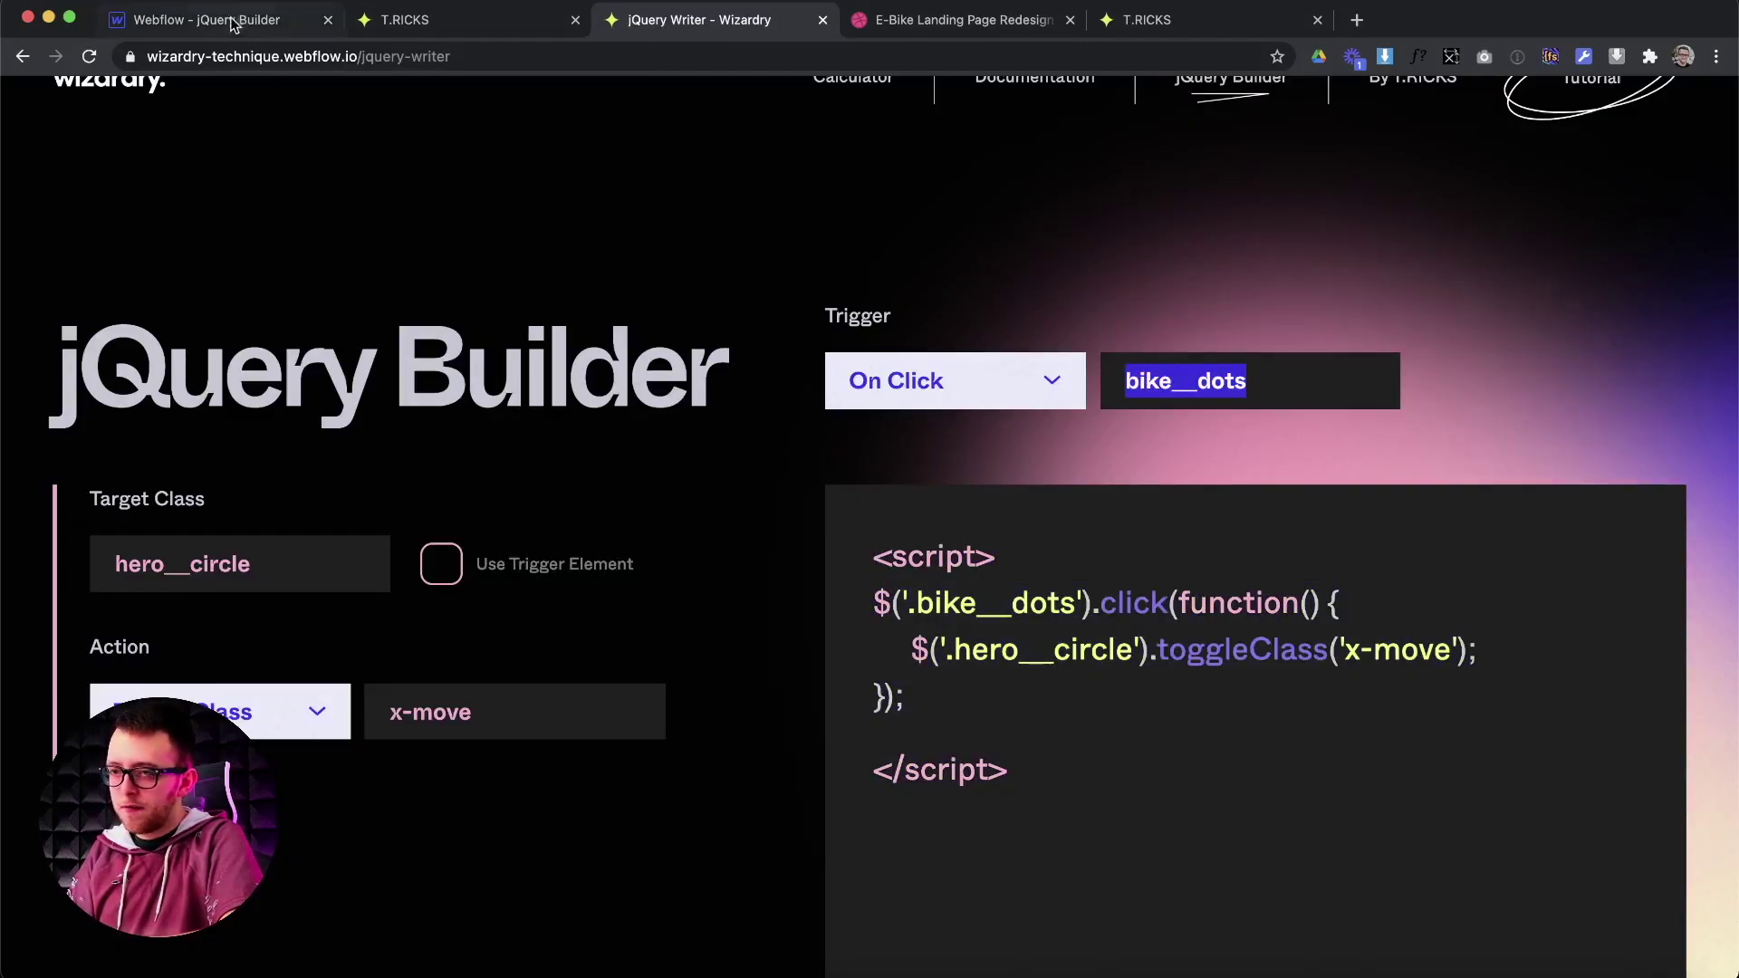
pyautogui.moveTo(1221, 650); pyautogui.dragTo(1435, 667)
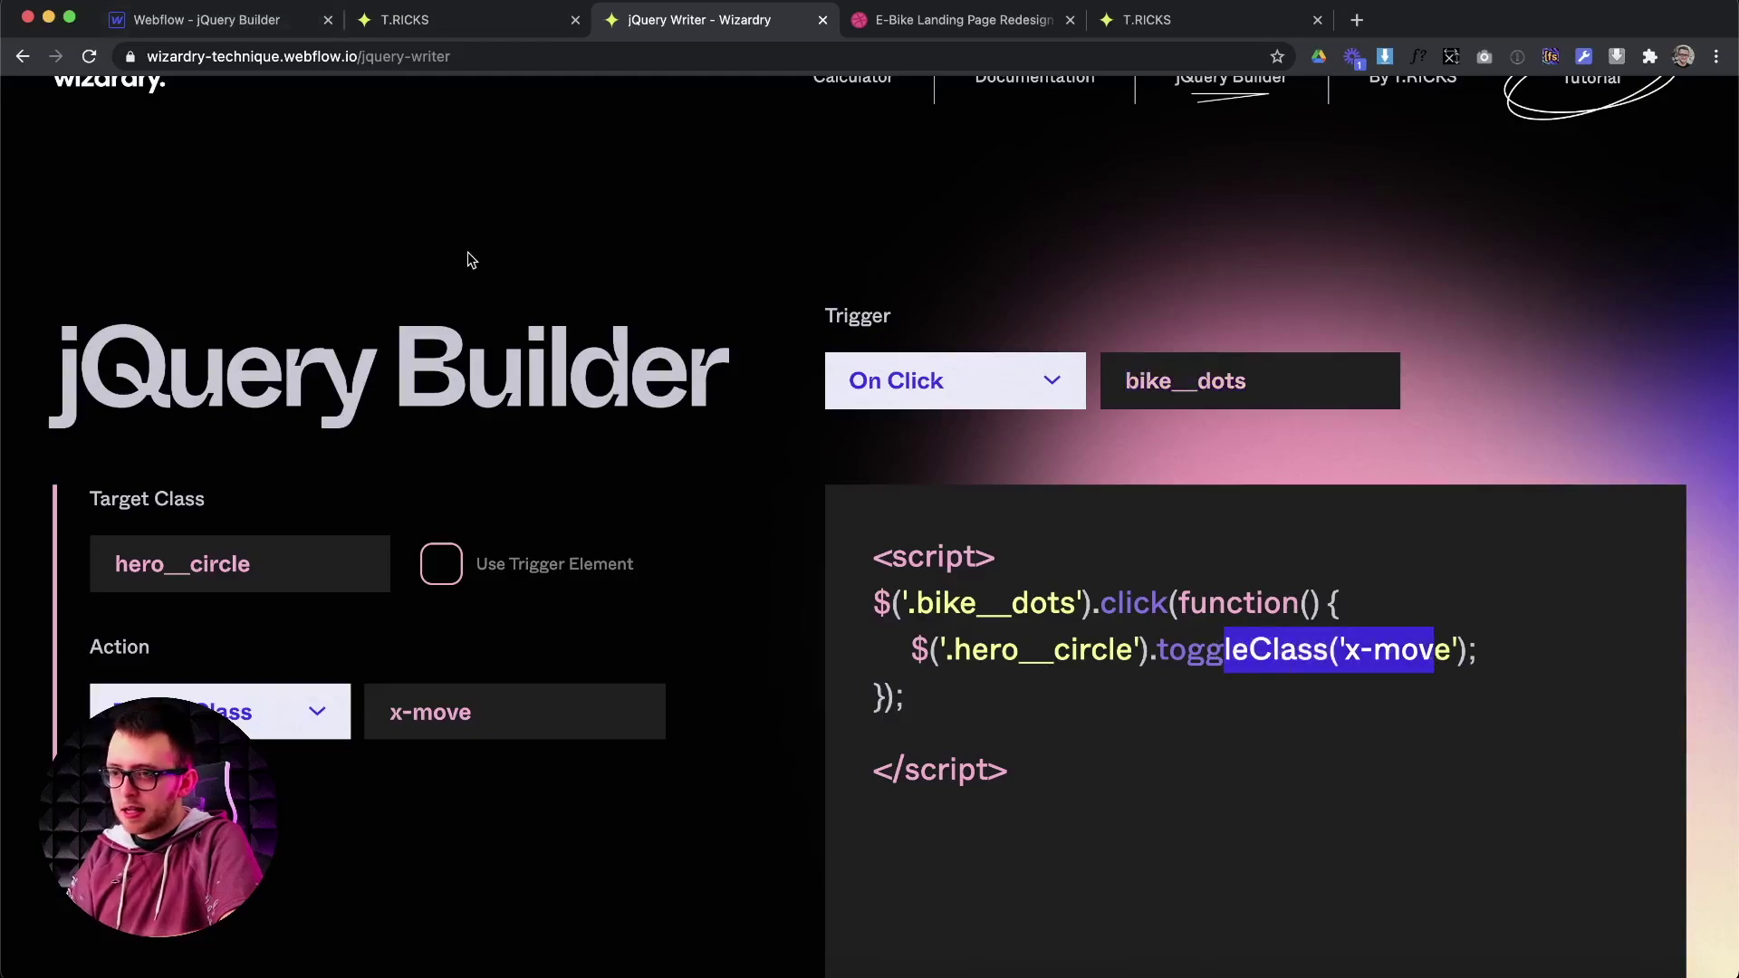
# Get the is--1 combo class name from the front-wheel hotspot in Webflow and set it as the jQuery Builder's click trigger class.
pyautogui.click(207, 13)
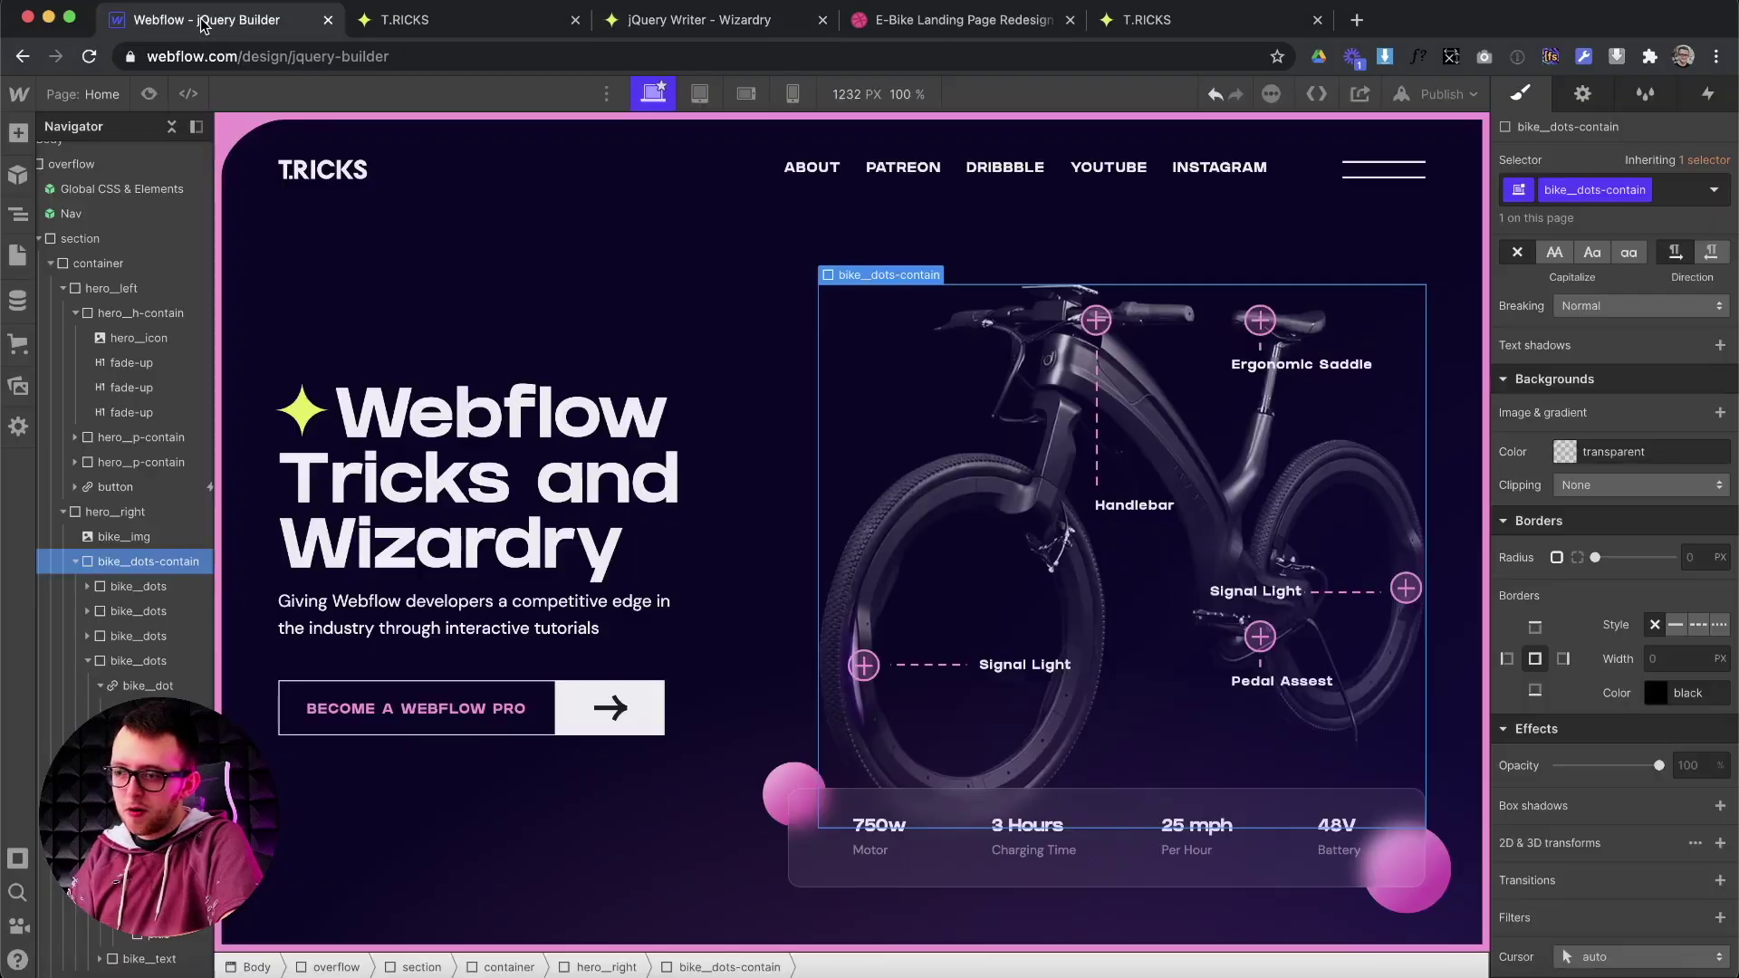
pyautogui.click(863, 669)
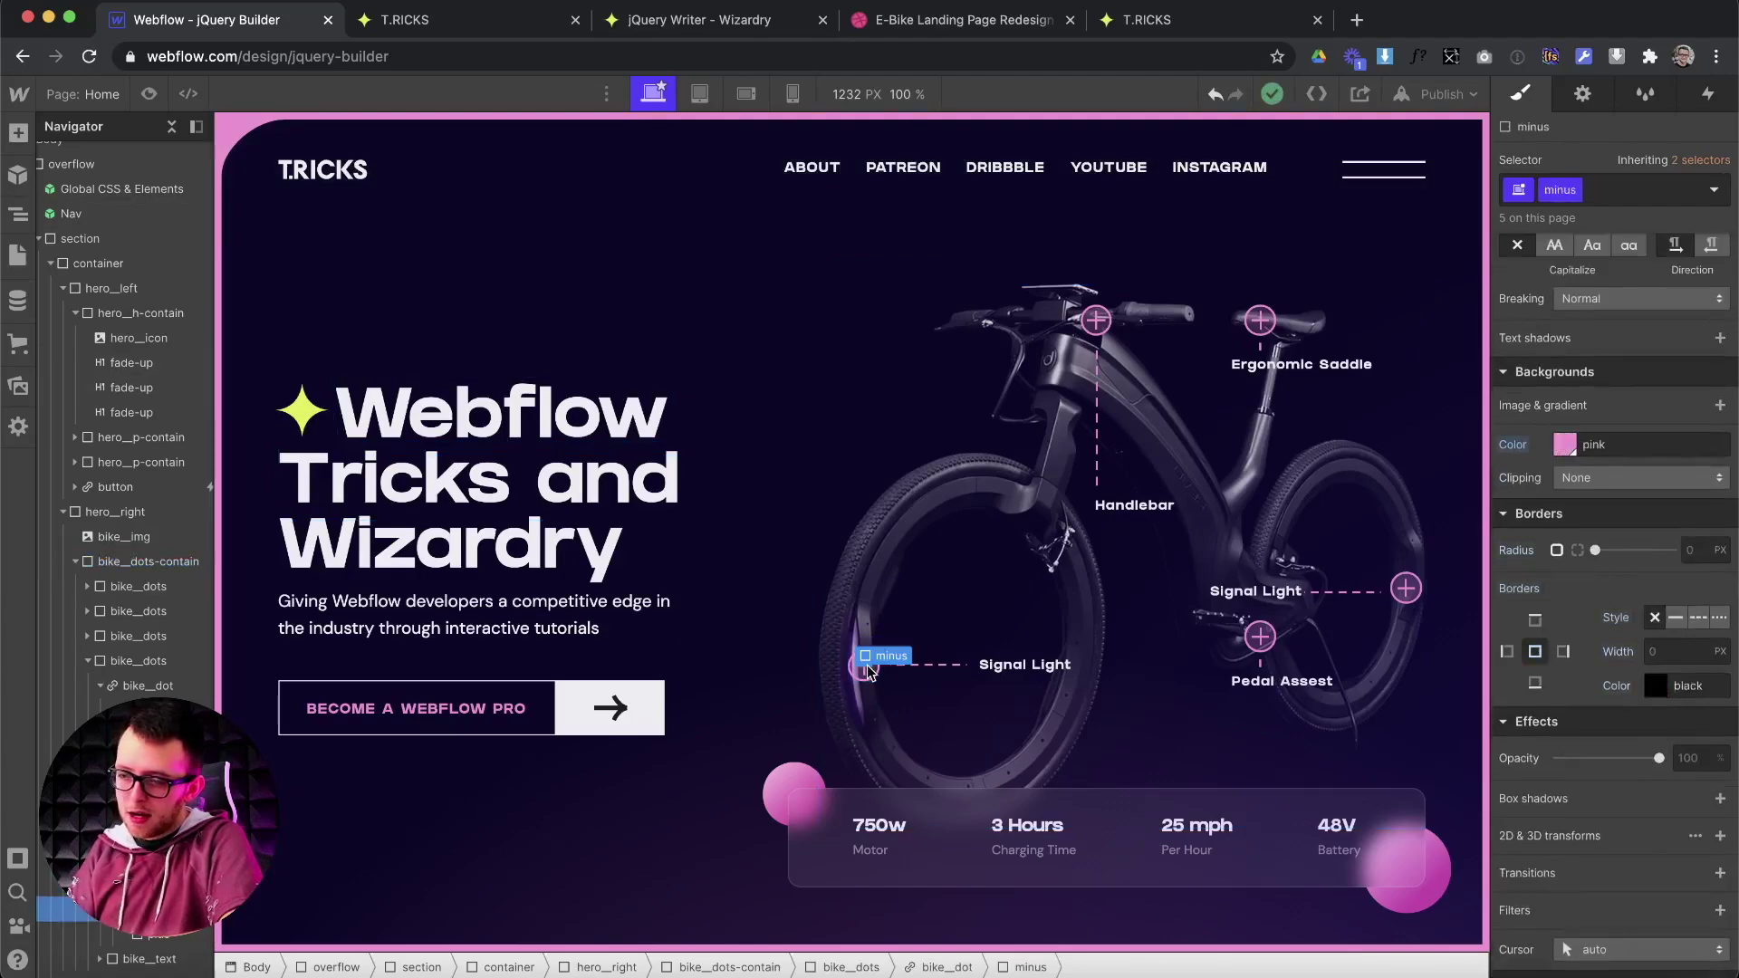
pyautogui.click(863, 667)
pyautogui.click(1619, 189)
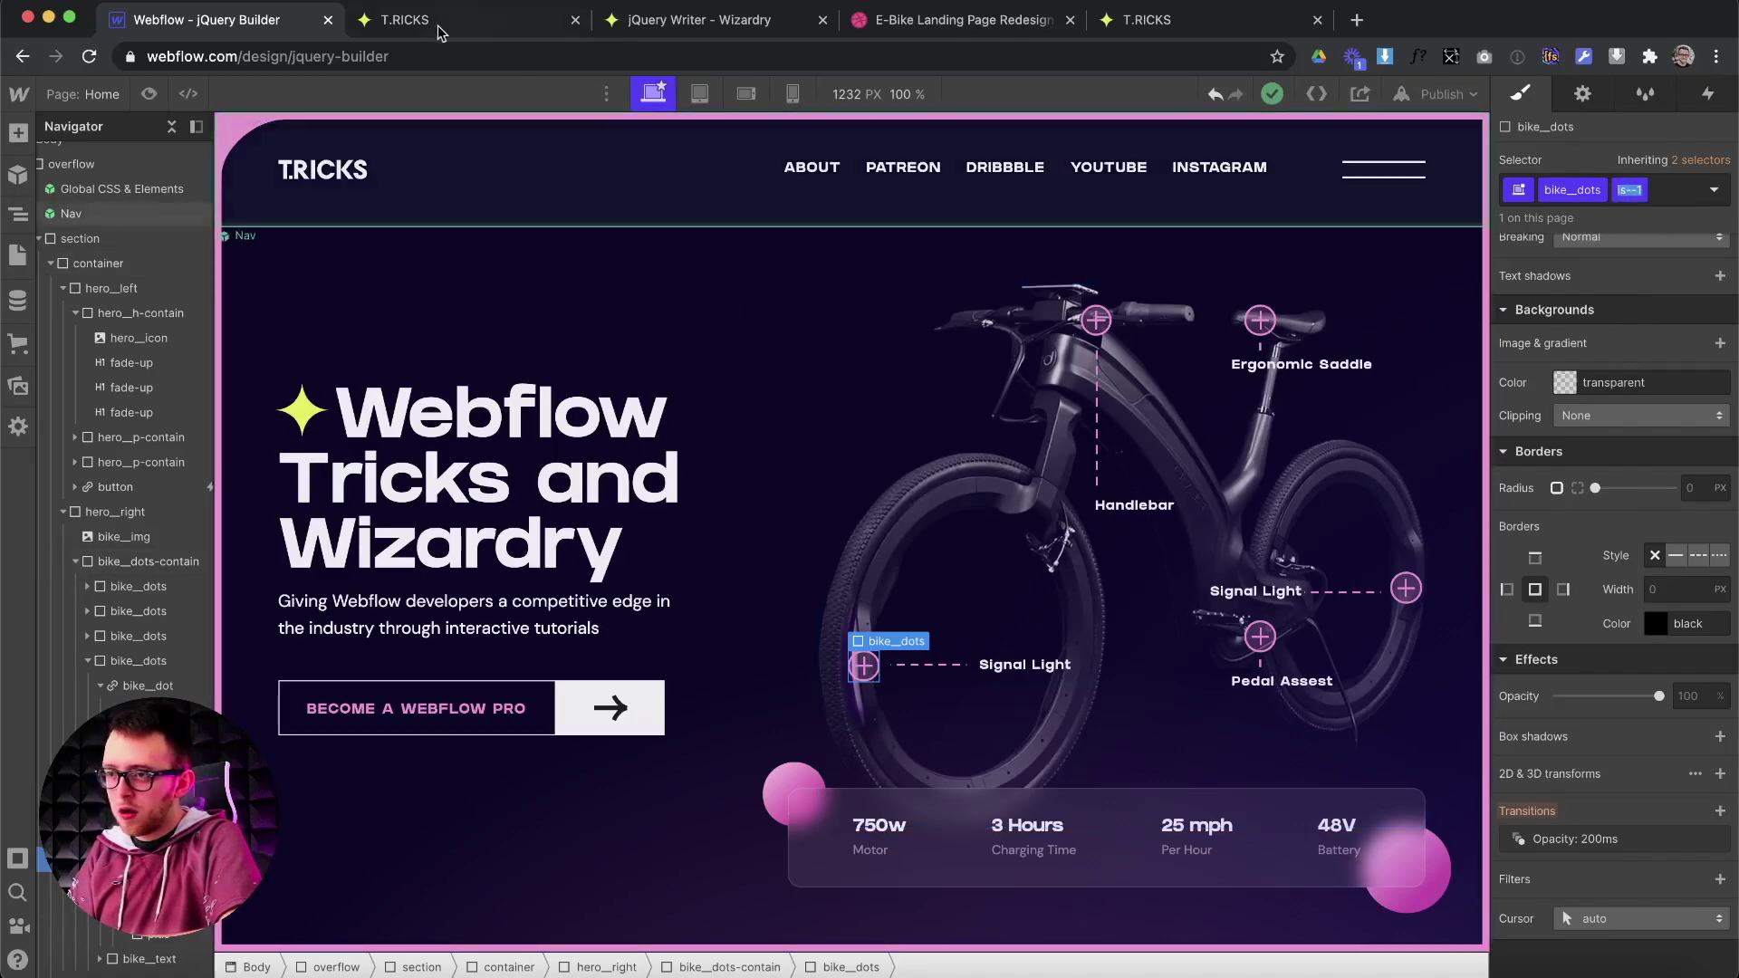
pyautogui.click(711, 22)
pyautogui.click(1282, 391)
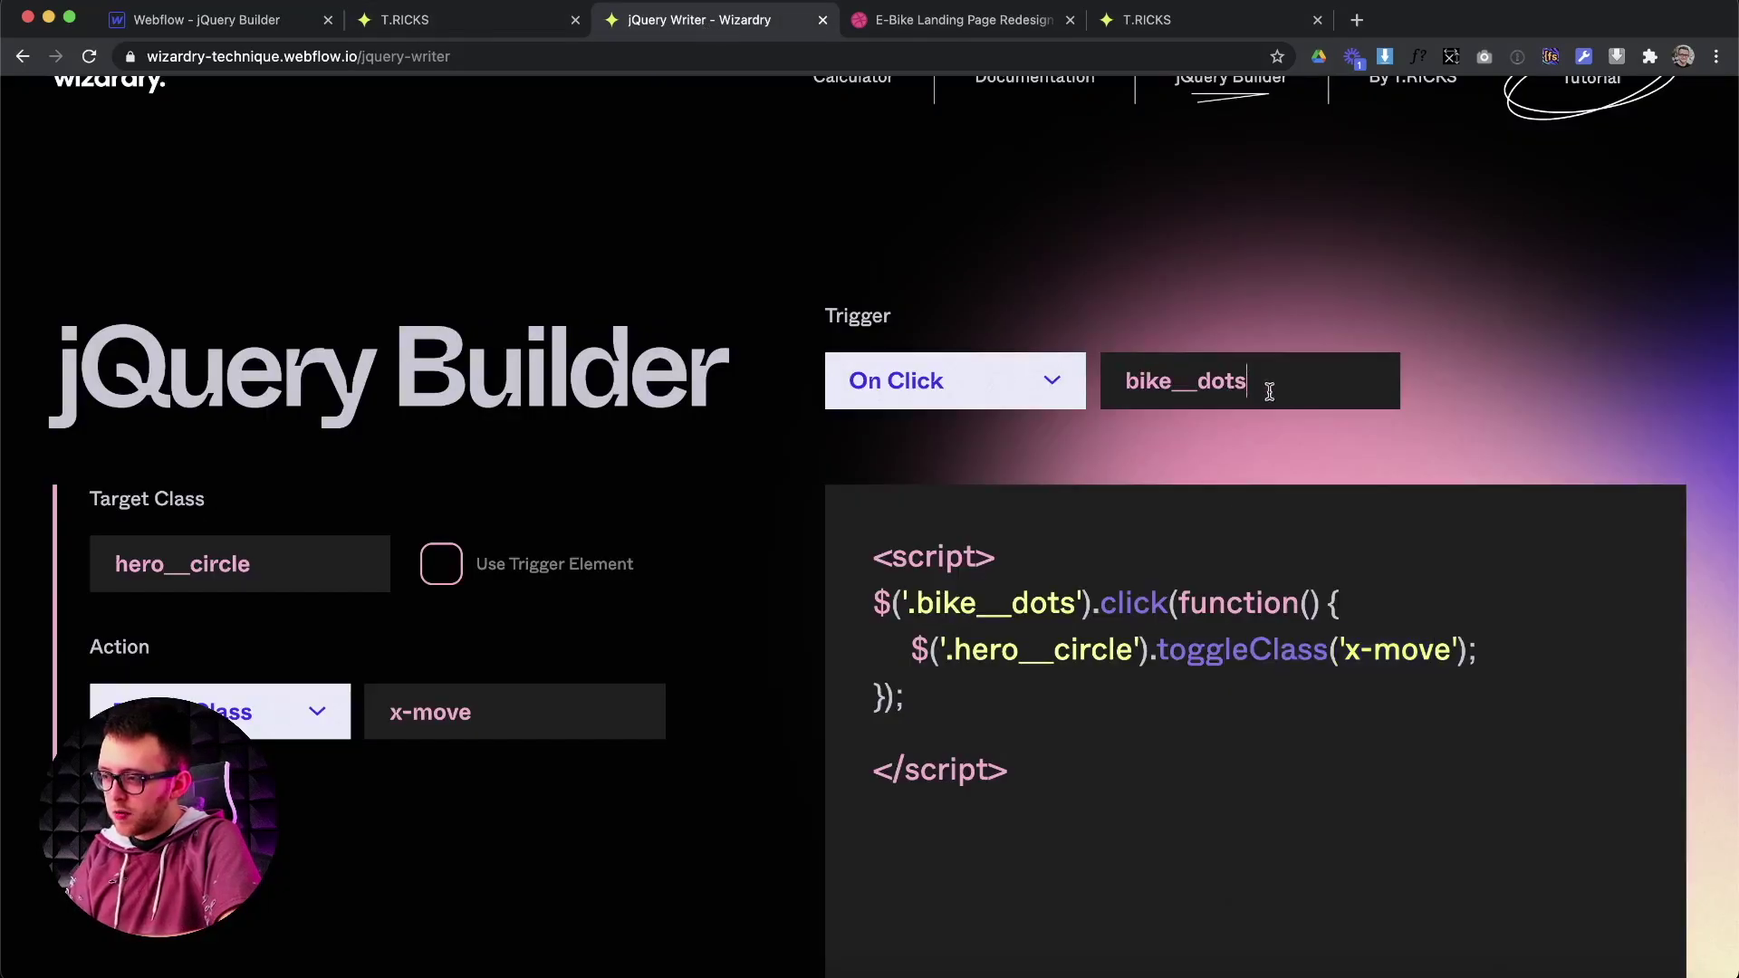
pyautogui.moveTo(1283, 392); pyautogui.dragTo(1005, 389)
pyautogui.write('is--1')
pyautogui.moveTo(1215, 381); pyautogui.dragTo(997, 391)
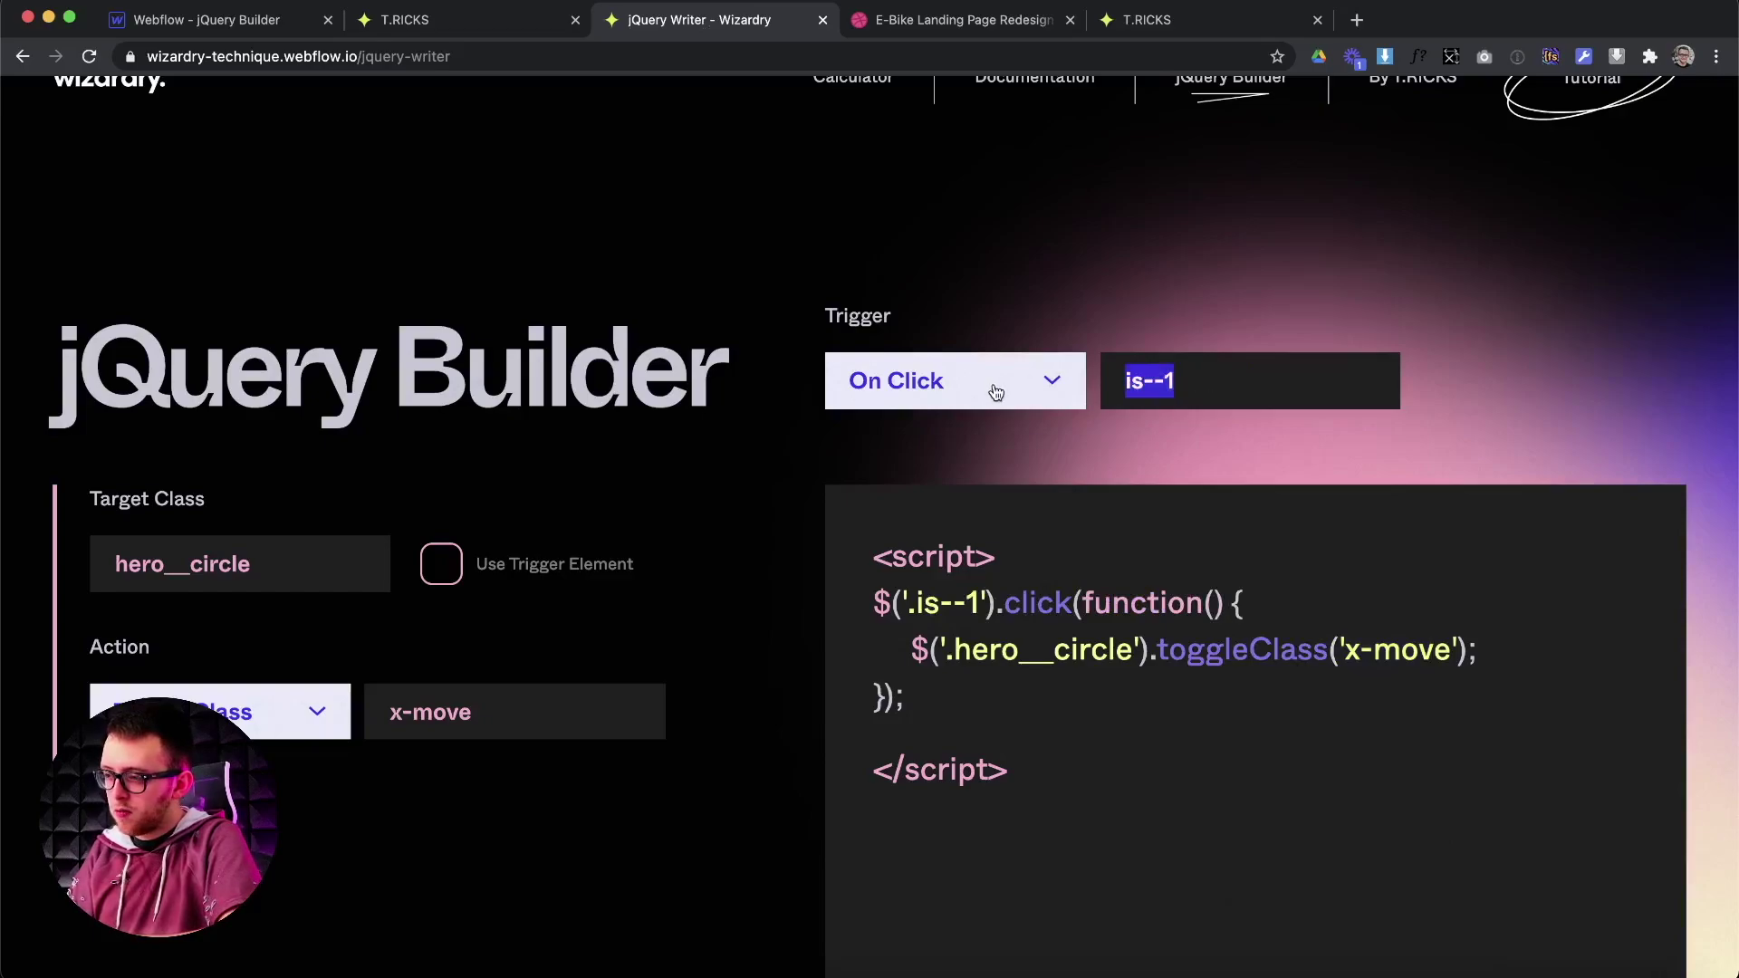
# Extend the click trigger to the odd-numbered hotspots with the class list is--1, .is--3, .is--5.
pyautogui.moveTo(888, 603); pyautogui.dragTo(1247, 683)
pyautogui.click(1069, 621)
pyautogui.click(1192, 427)
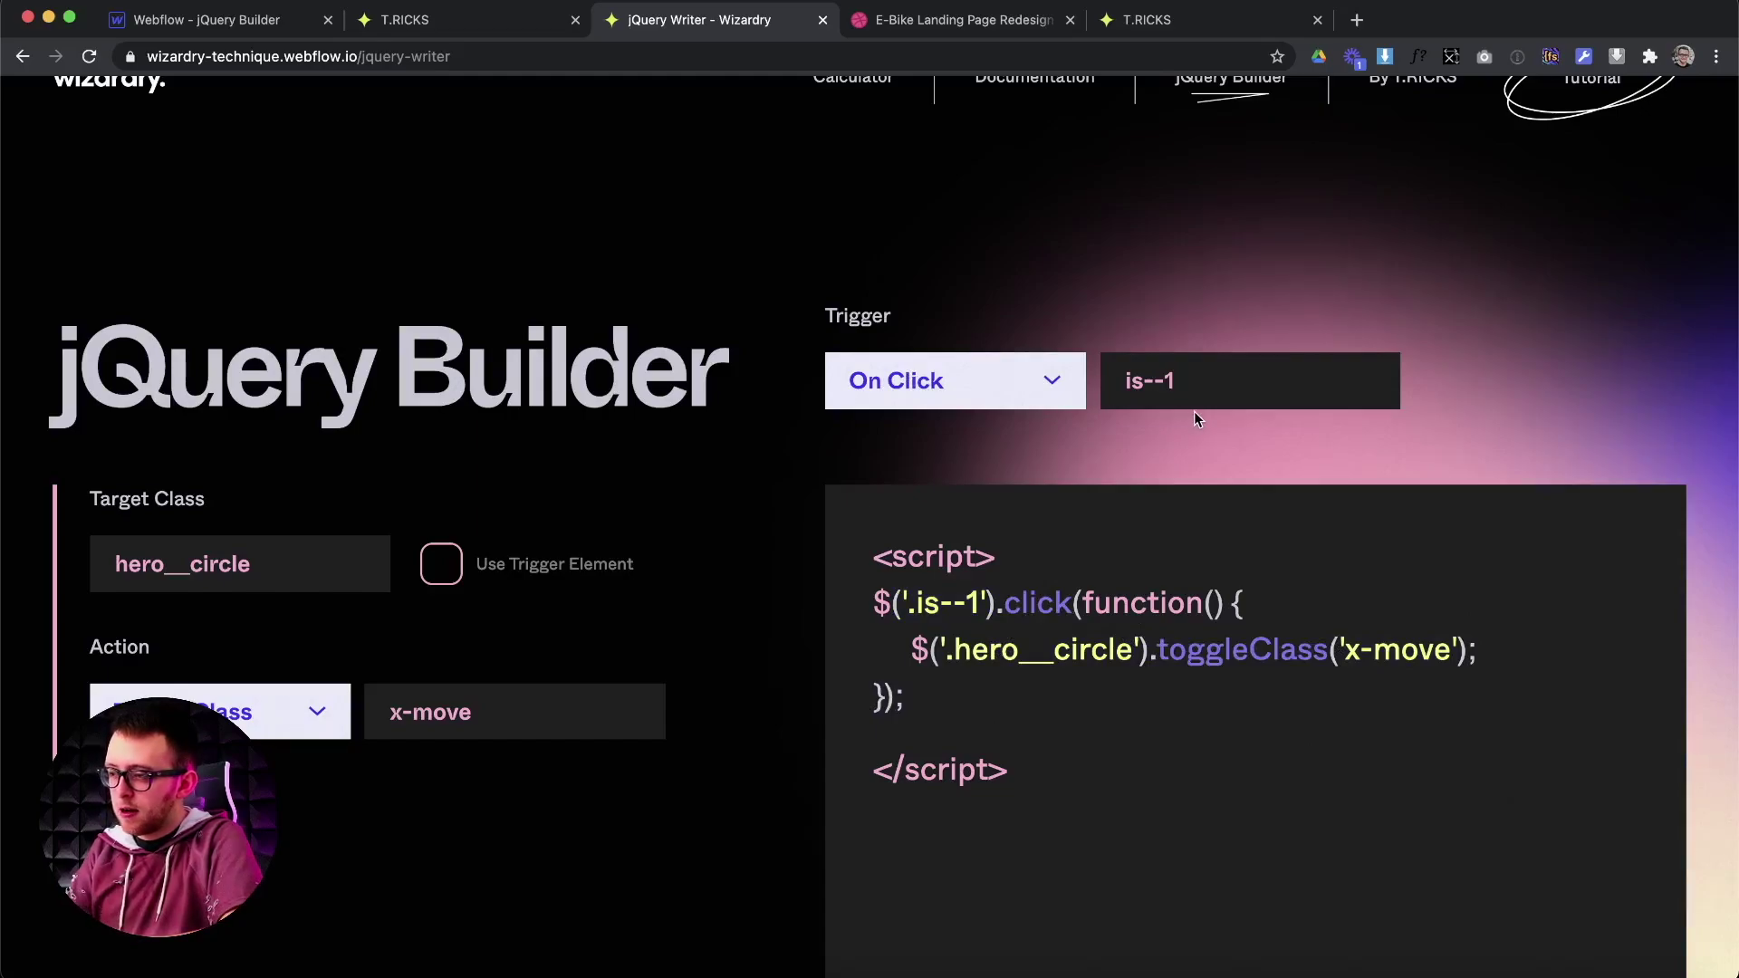
pyautogui.write(', .')
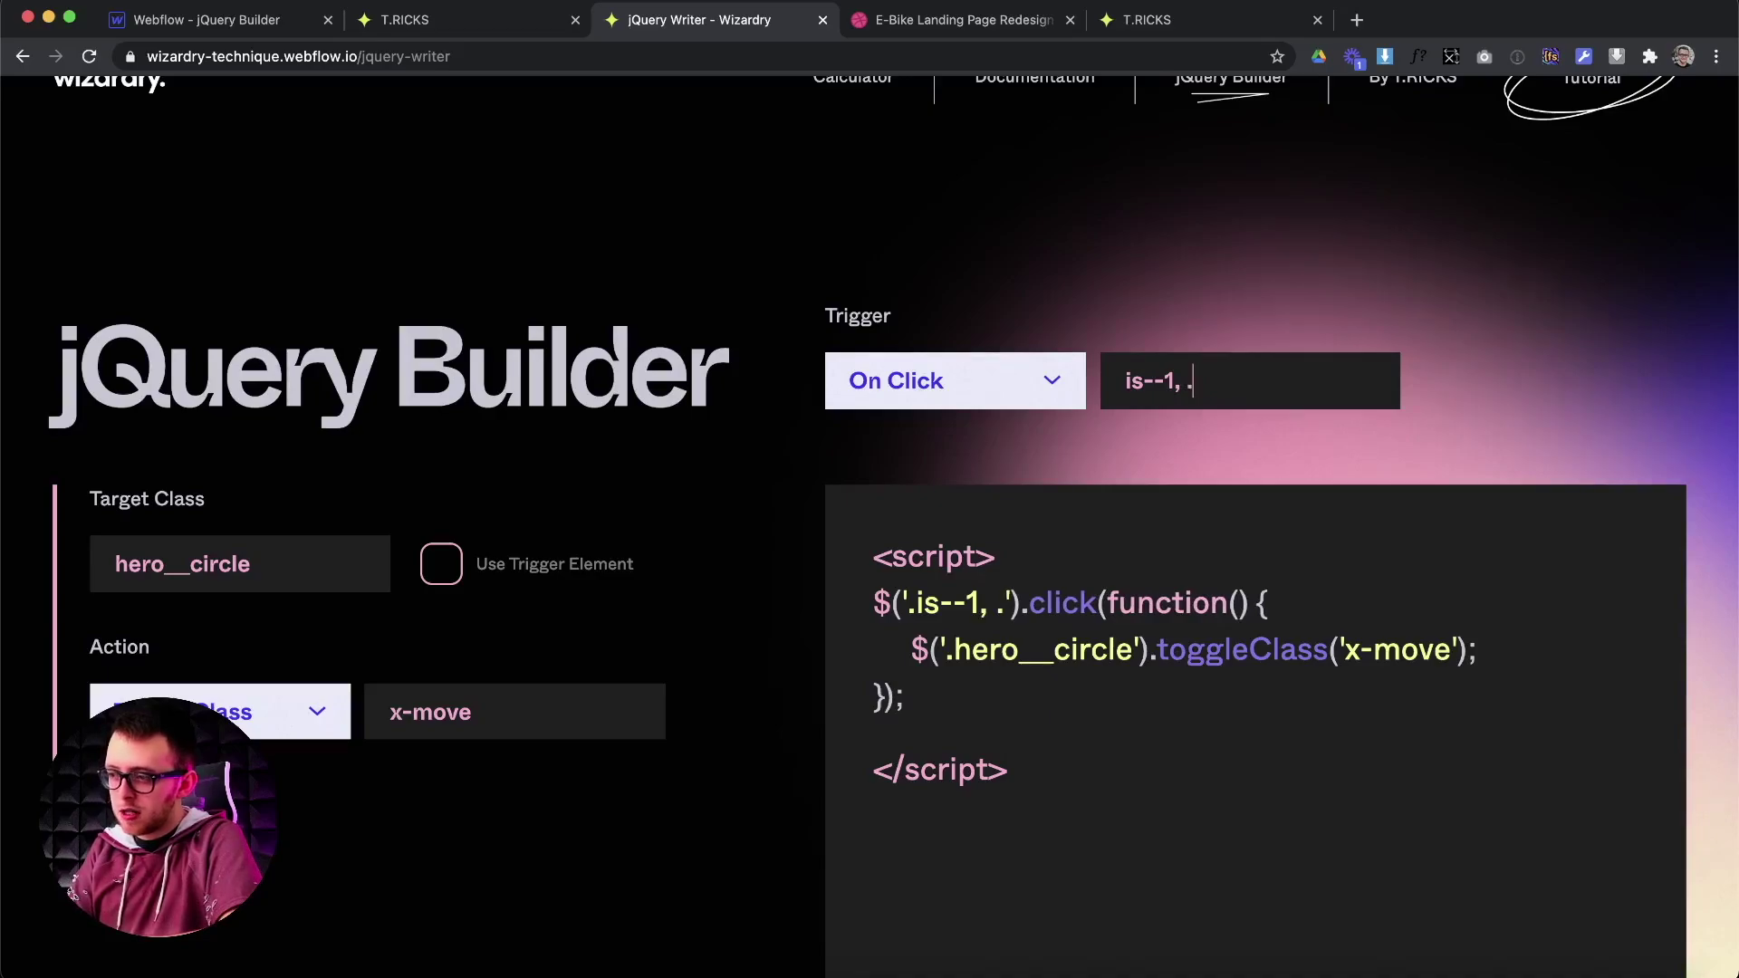
pyautogui.write('is')
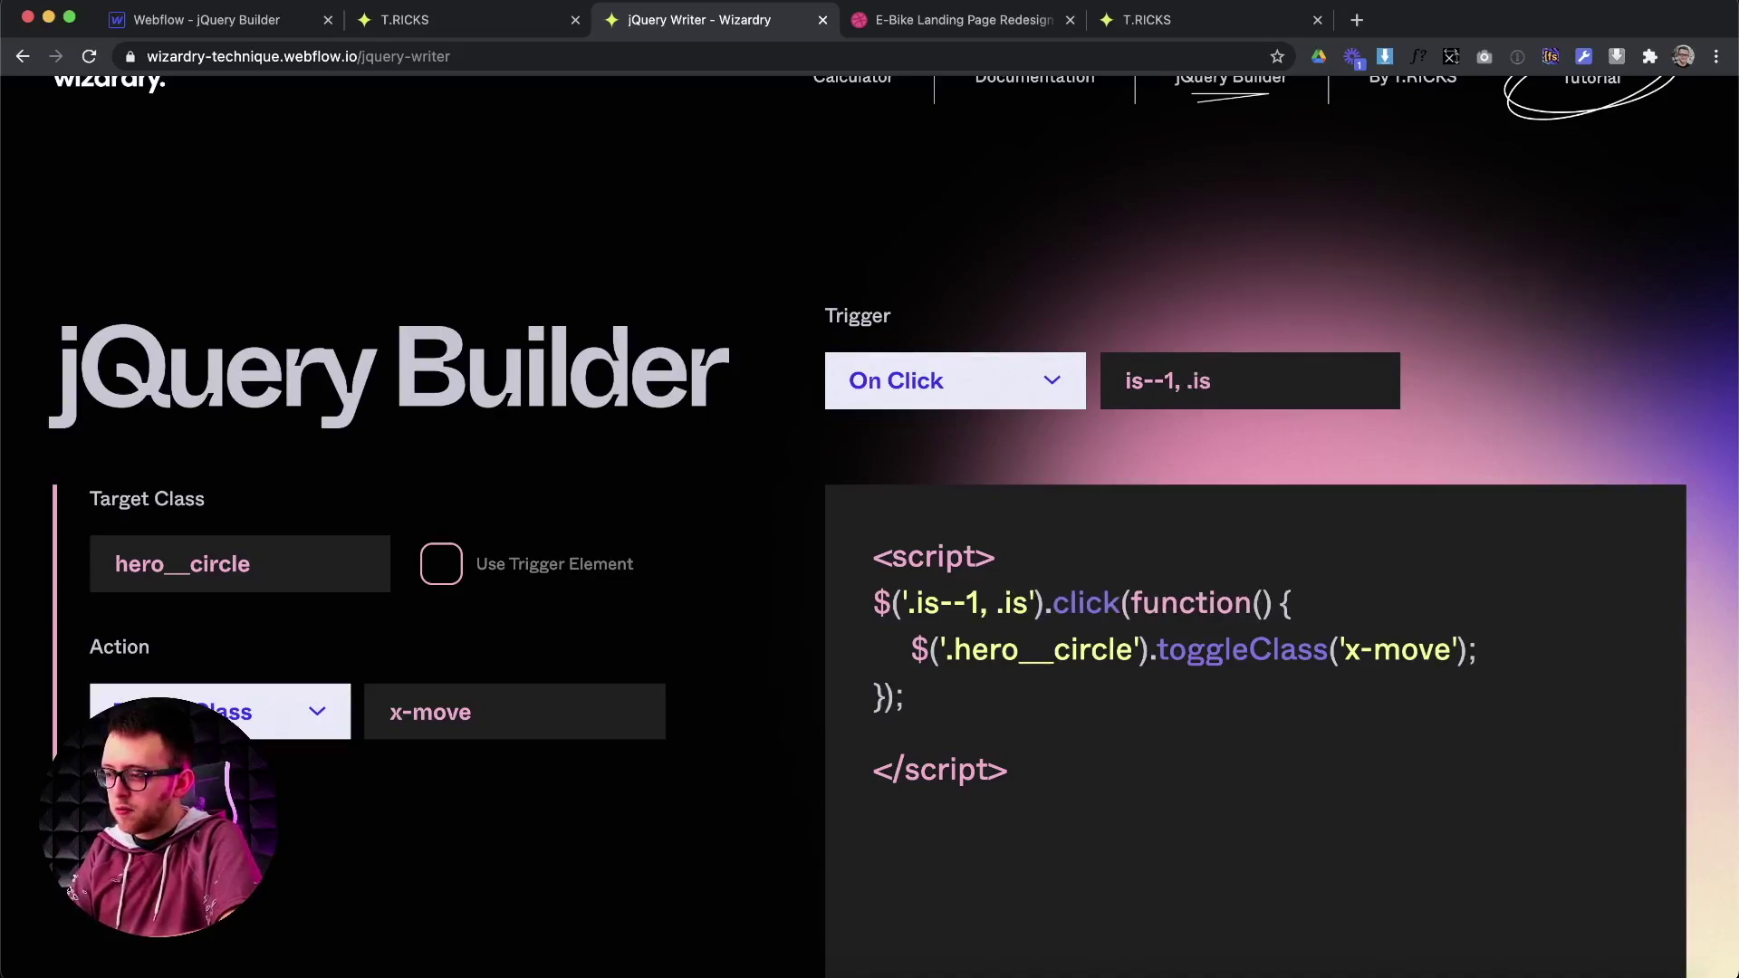
pyautogui.write('--3, .')
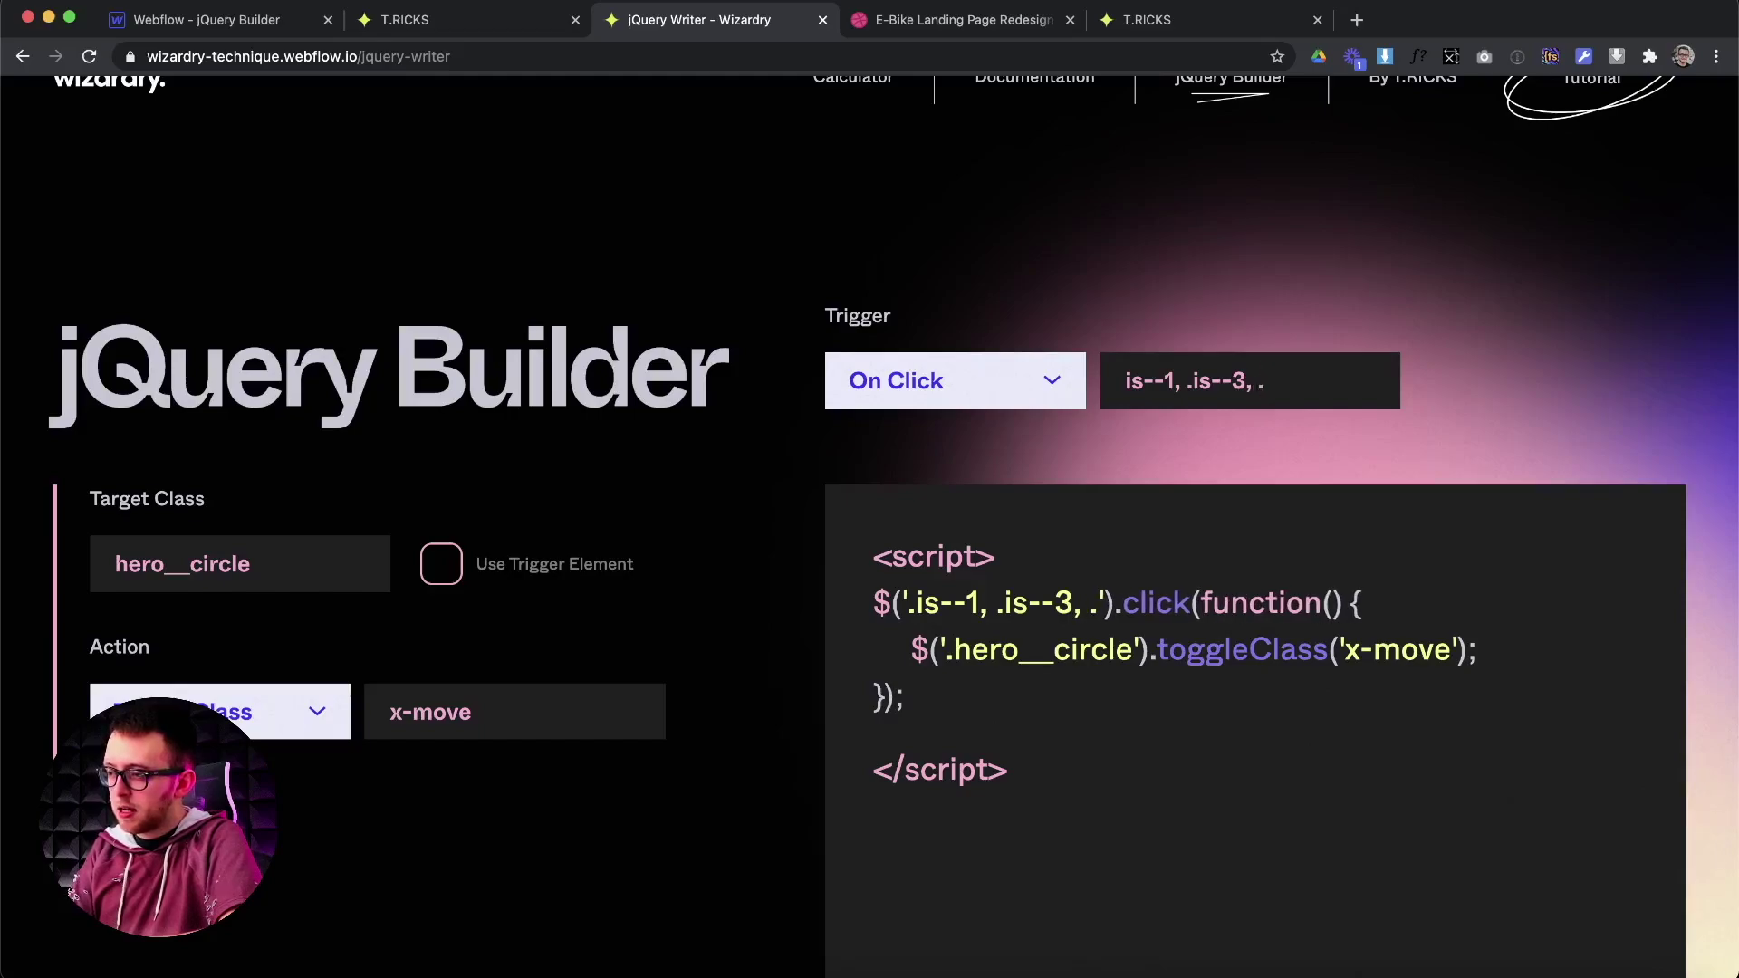
pyautogui.write('is--5')
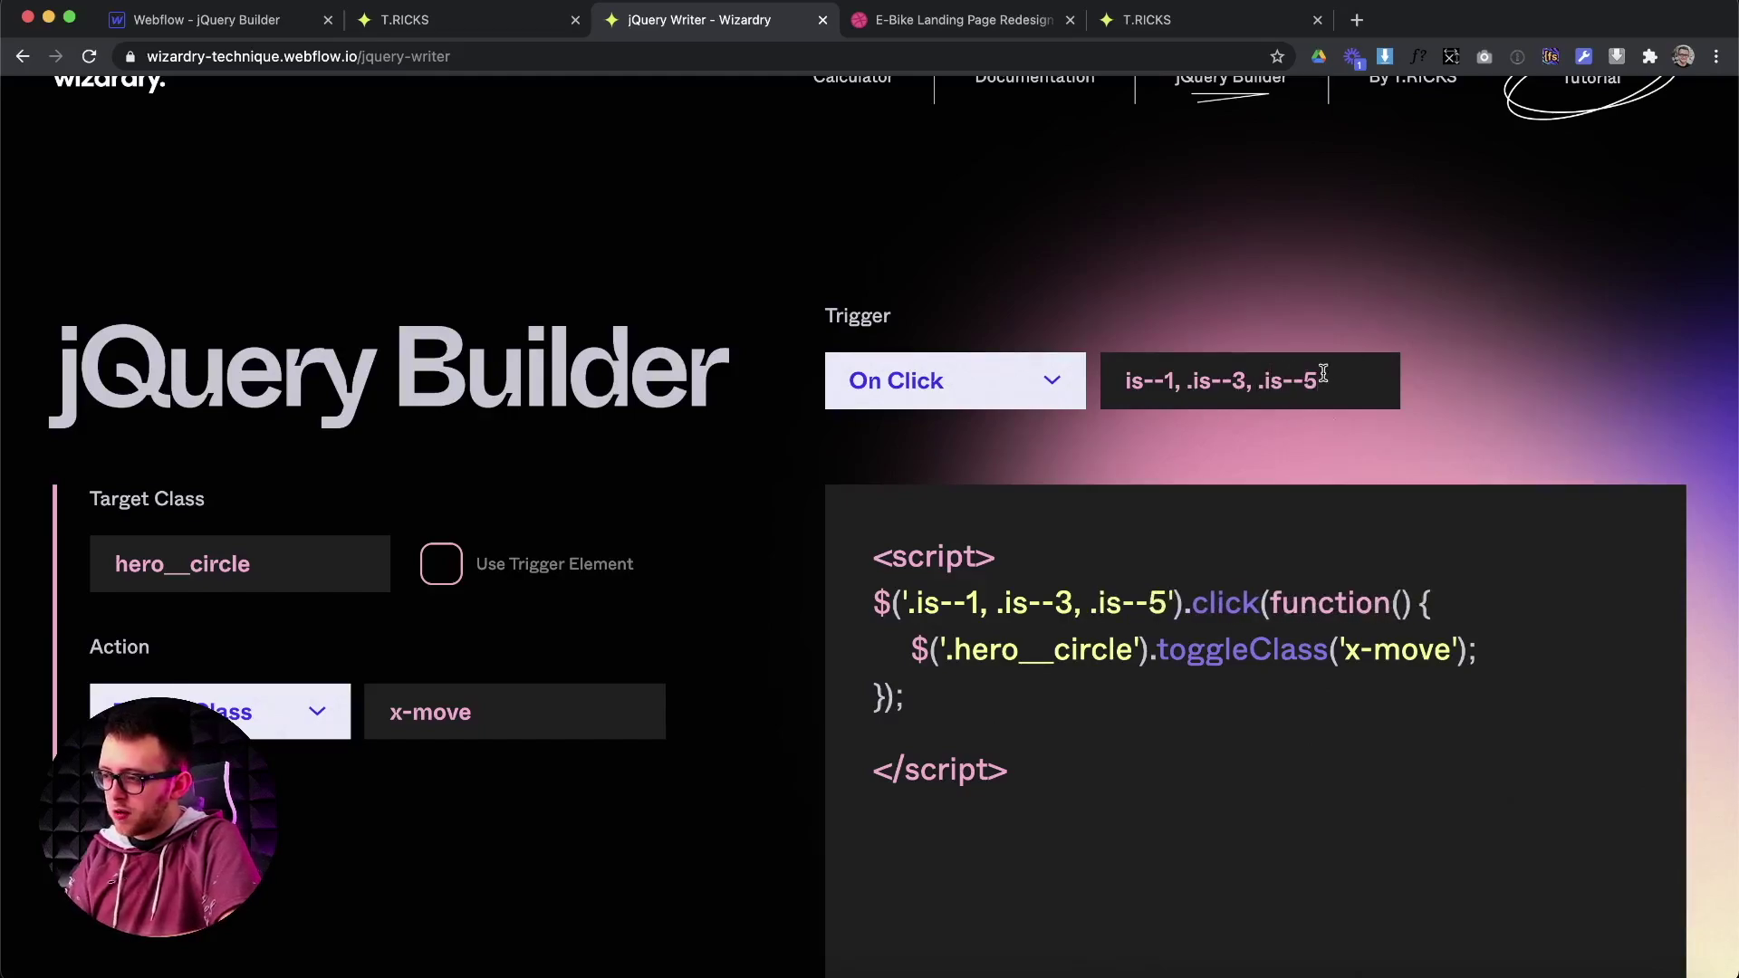
# Review the trigger class list and copy the whole generated script.
pyautogui.moveTo(1324, 373); pyautogui.dragTo(1117, 380)
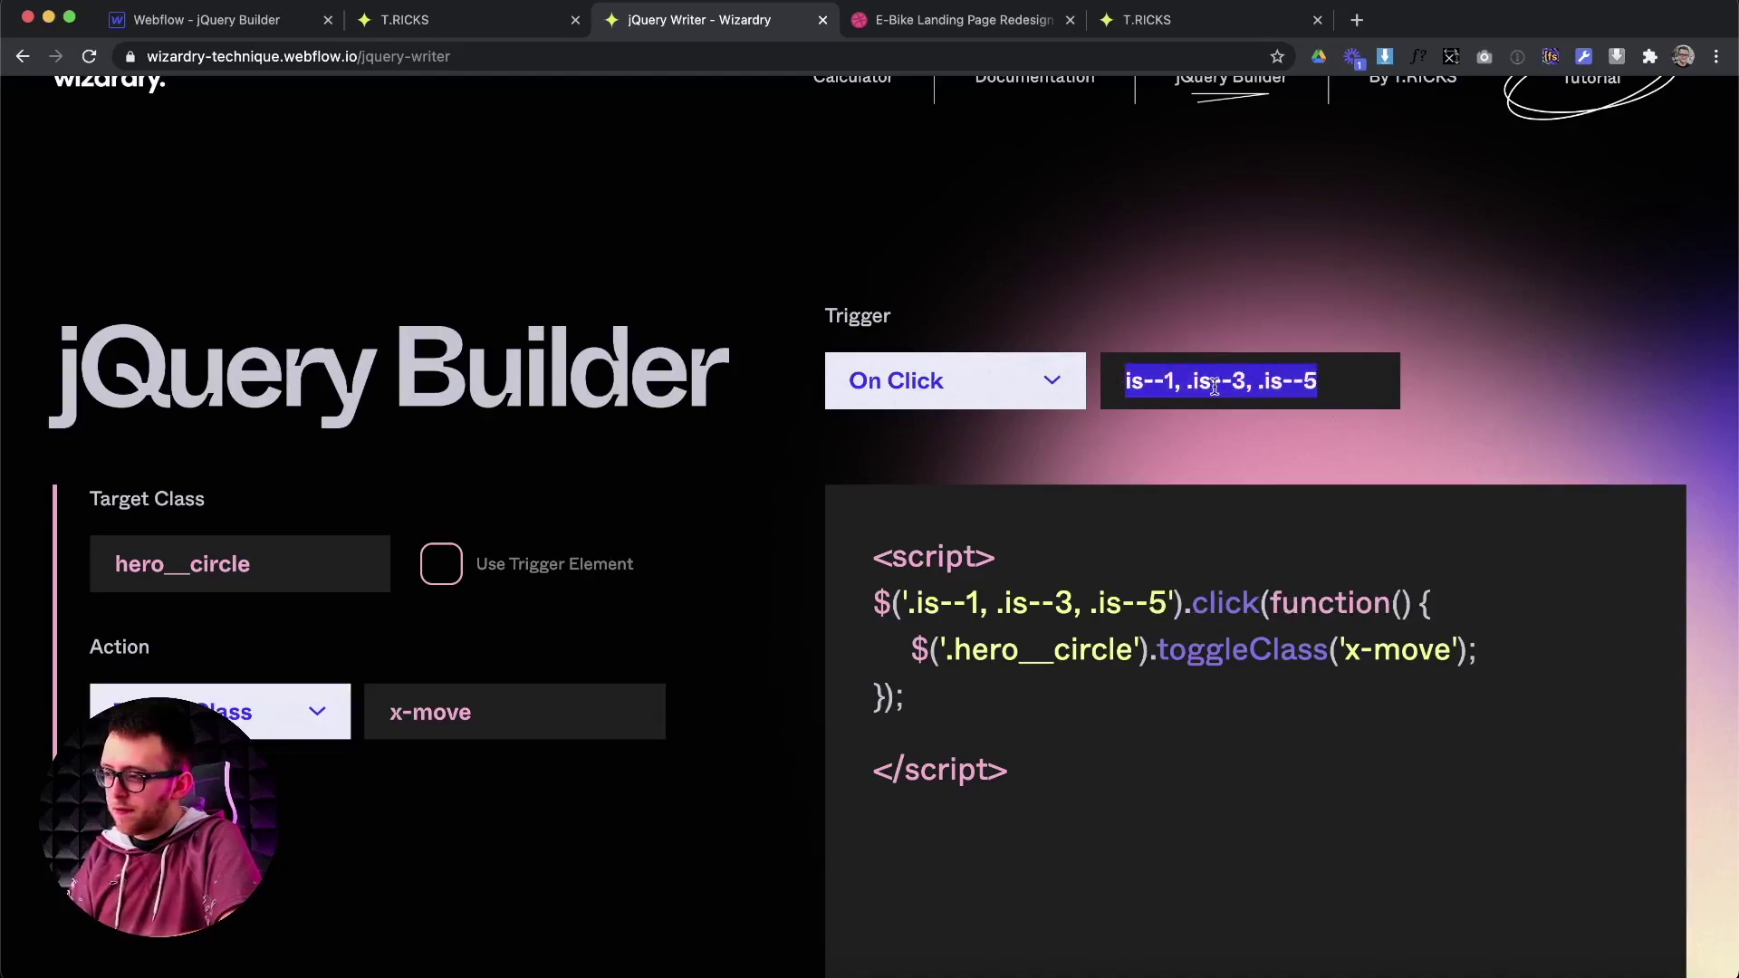
pyautogui.moveTo(1341, 388); pyautogui.dragTo(1078, 395)
pyautogui.moveTo(945, 645); pyautogui.dragTo(1340, 645)
pyautogui.click(1340, 645)
pyautogui.moveTo(1013, 777); pyautogui.dragTo(855, 573)
pyautogui.press('super+c')
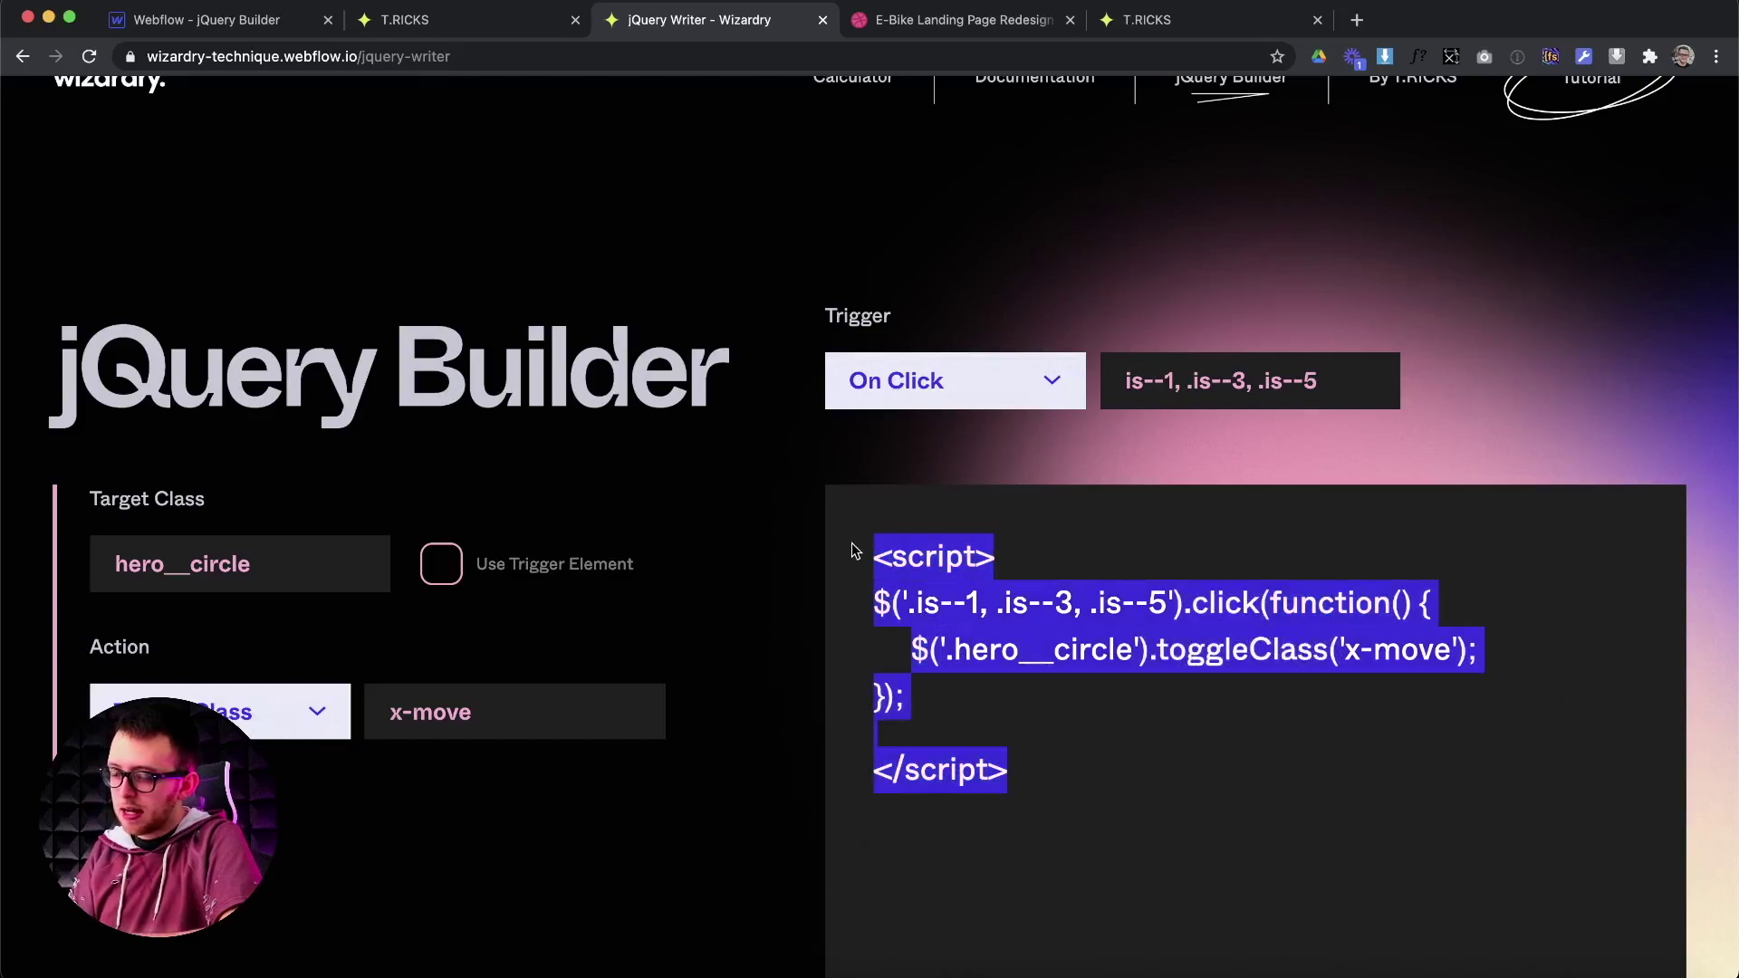
# Switch to Webflow and replace the Home page's custom code before the </body> tag with the copied script.
pyautogui.click(213, 22)
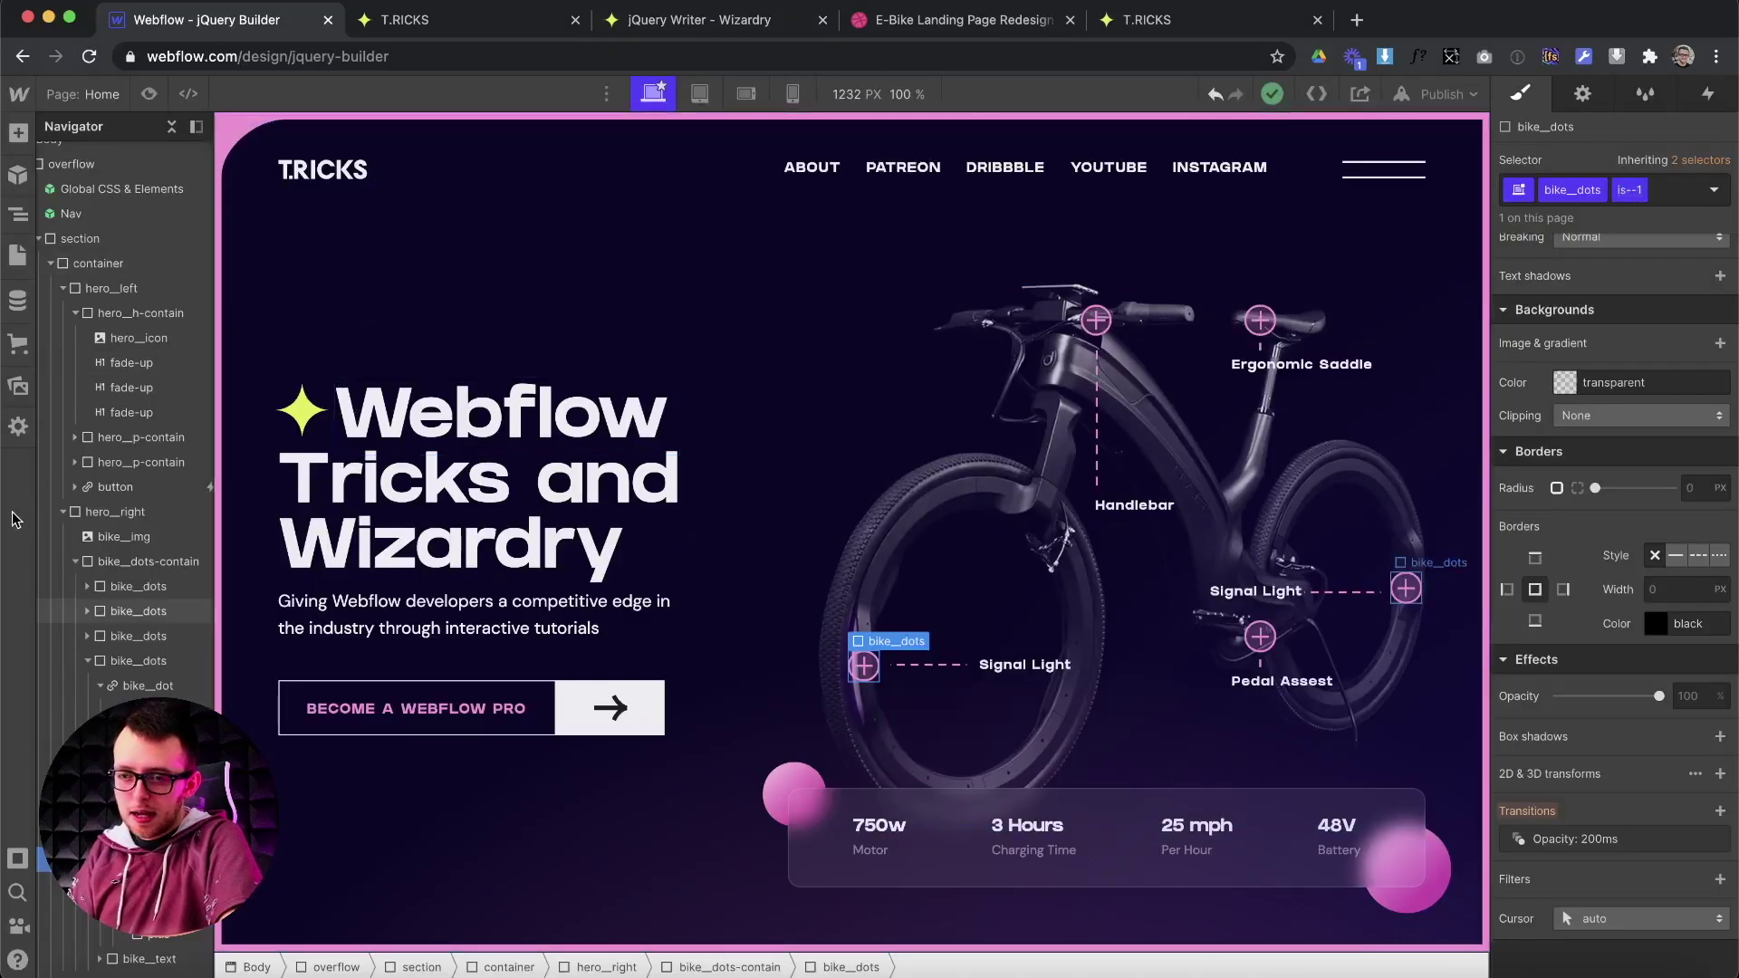
pyautogui.click(17, 256)
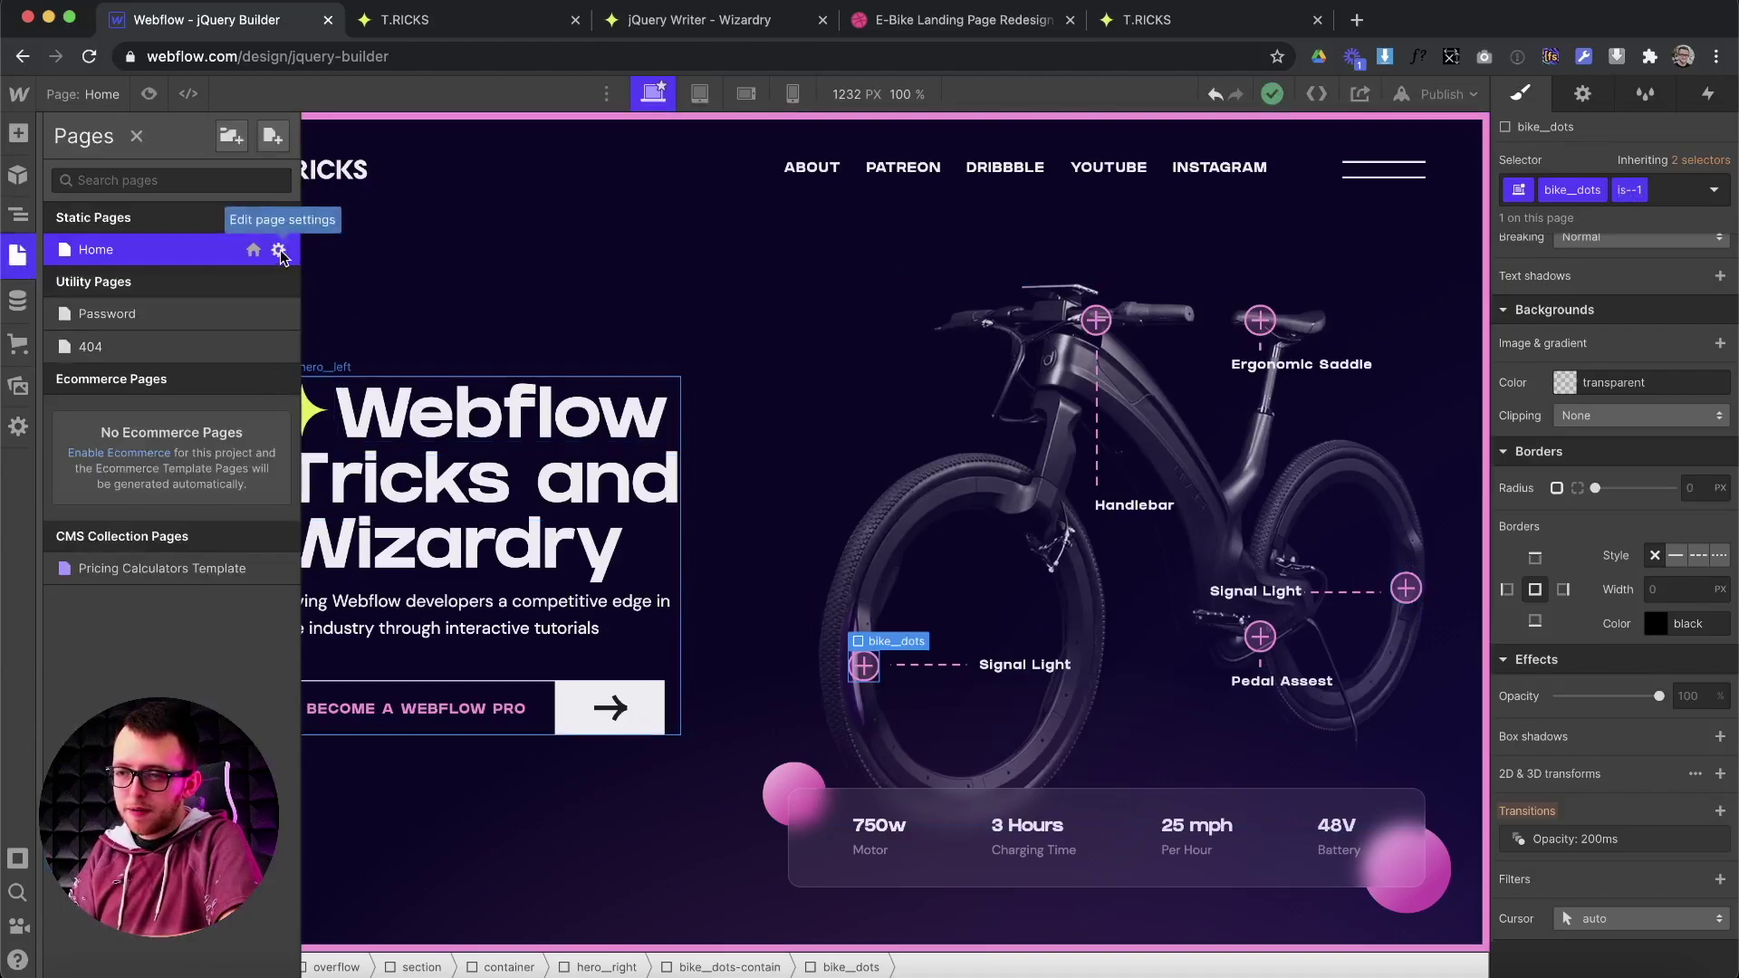
pyautogui.click(279, 251)
pyautogui.scroll(-15, 535, 726)
pyautogui.moveTo(501, 747); pyautogui.dragTo(308, 265)
pyautogui.press('super+v')
# Add the comment "// ODD DOTS" on its own line above the click function in the script.
pyautogui.moveTo(390, 548); pyautogui.dragTo(358, 494)
pyautogui.click(431, 487)
pyautogui.press('BackSpace')
pyautogui.press('Return')
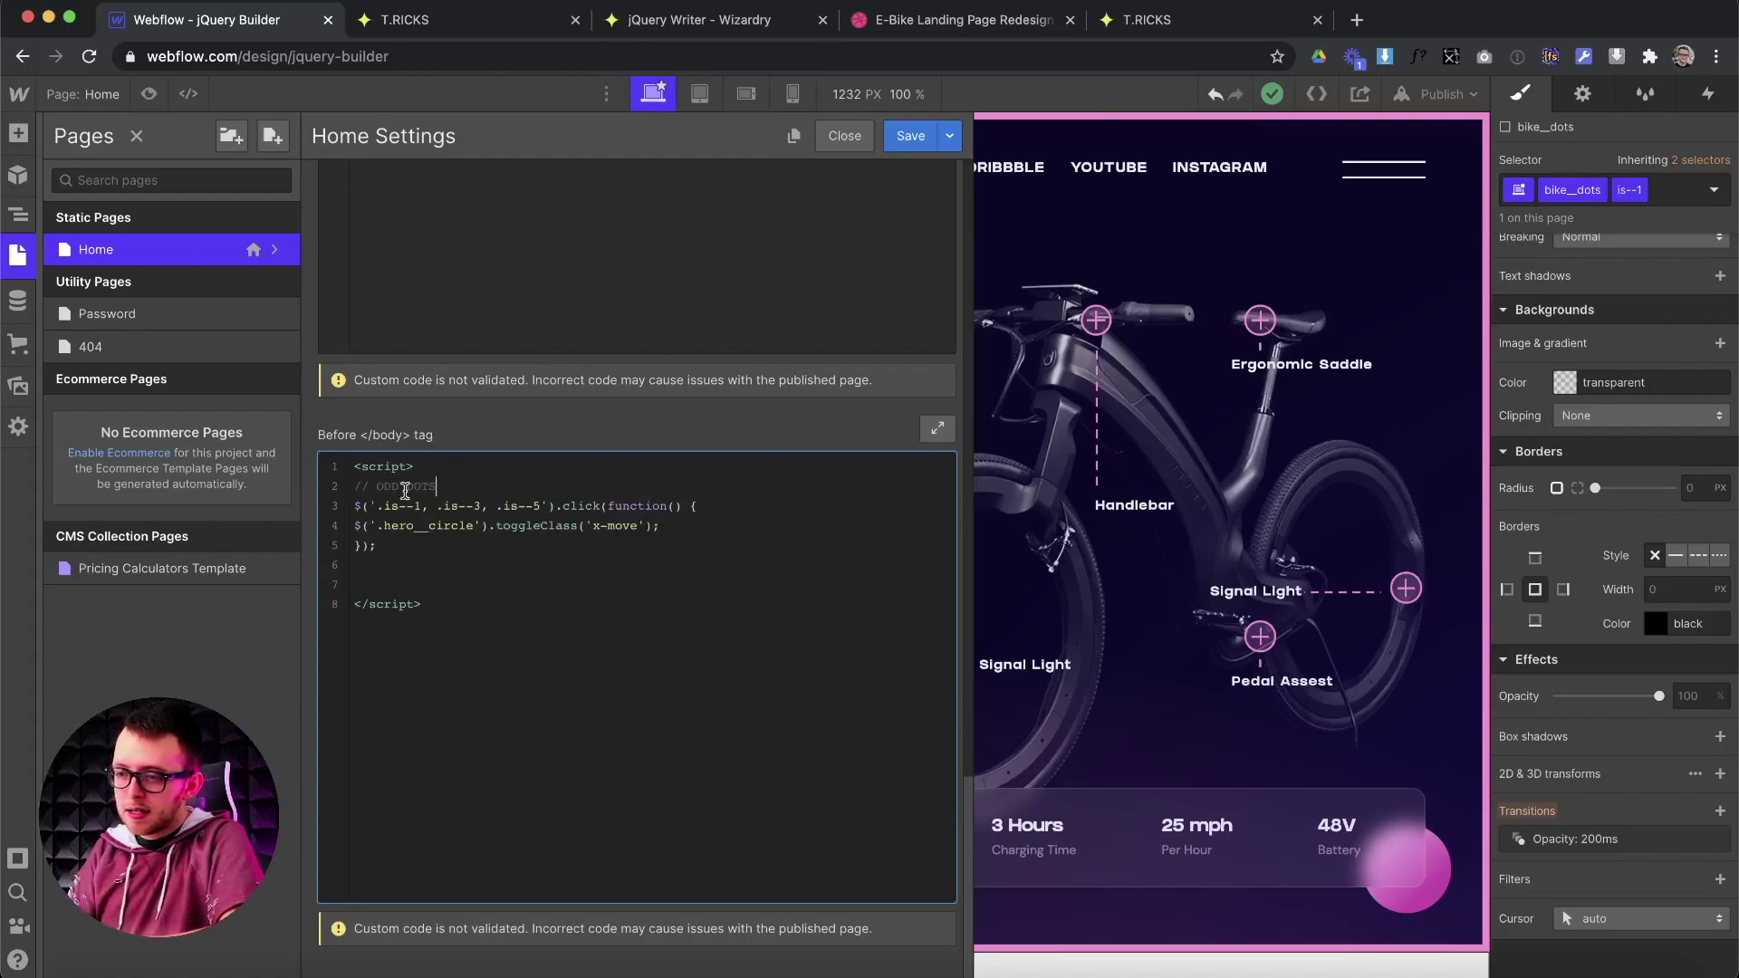
# Indent the toggleClass line and duplicate the commented ODD DOTS block below the original.
pyautogui.moveTo(405, 544); pyautogui.dragTo(337, 485)
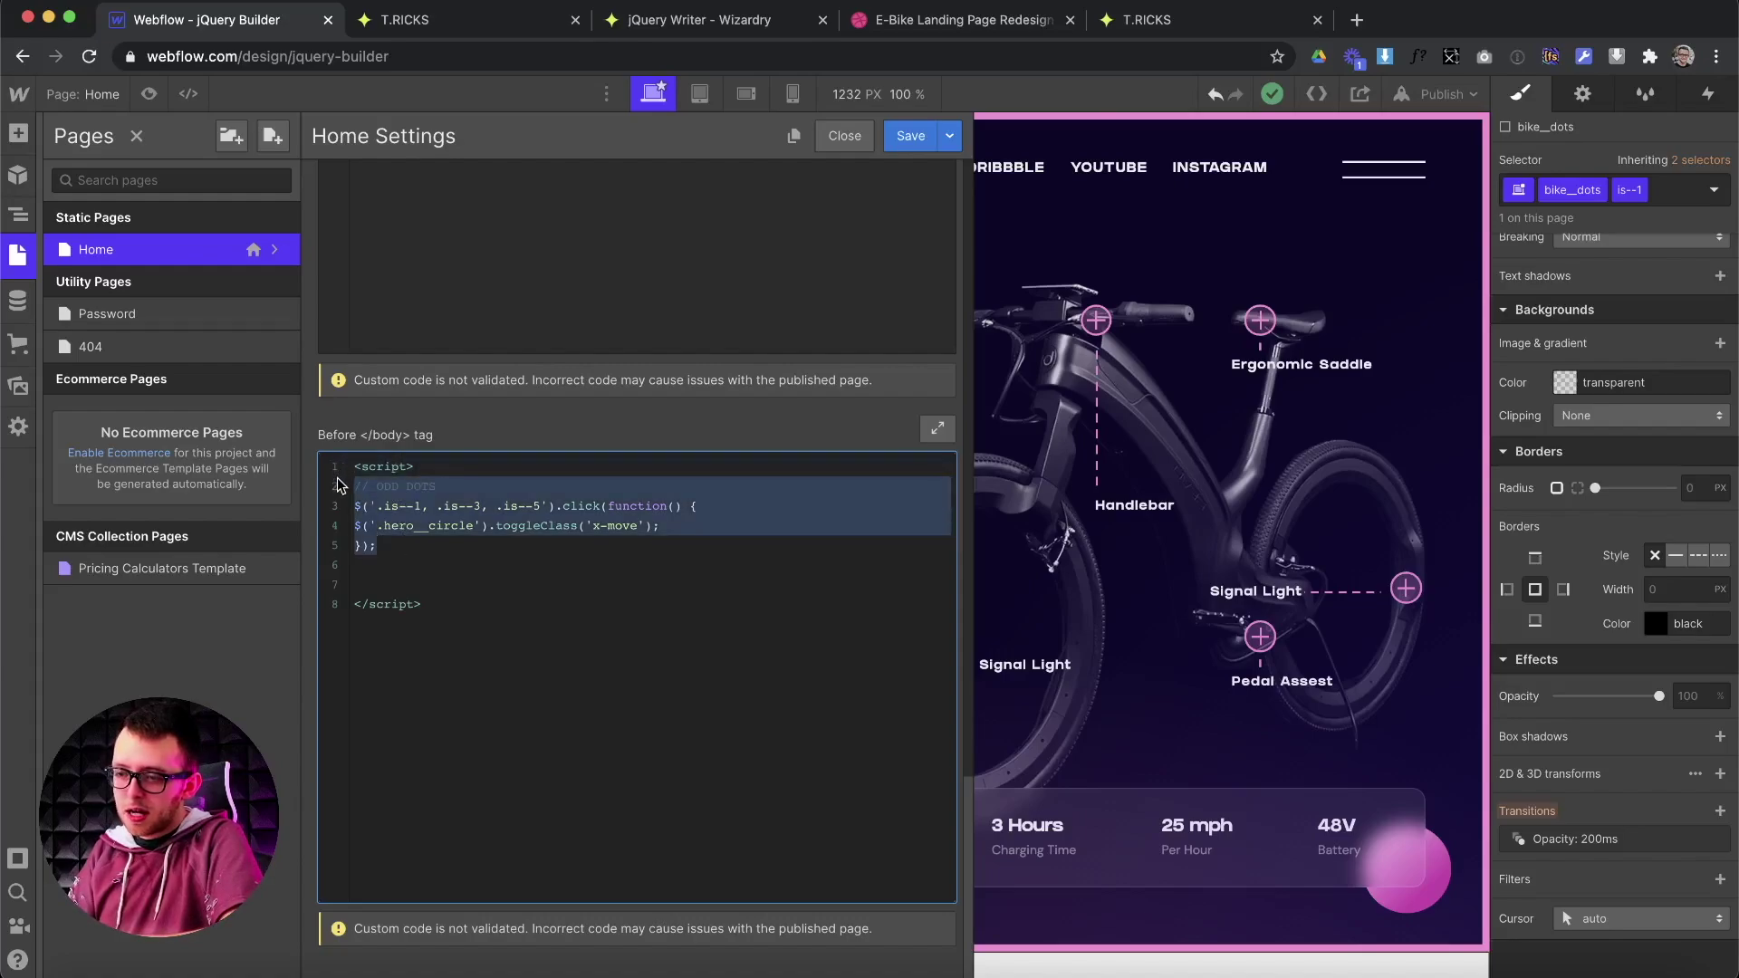
pyautogui.click(358, 527)
pyautogui.press('Tab')
pyautogui.moveTo(385, 547); pyautogui.dragTo(344, 495)
pyautogui.press('super+c')
pyautogui.click(410, 559)
pyautogui.press('Return')
pyautogui.press('super+v')
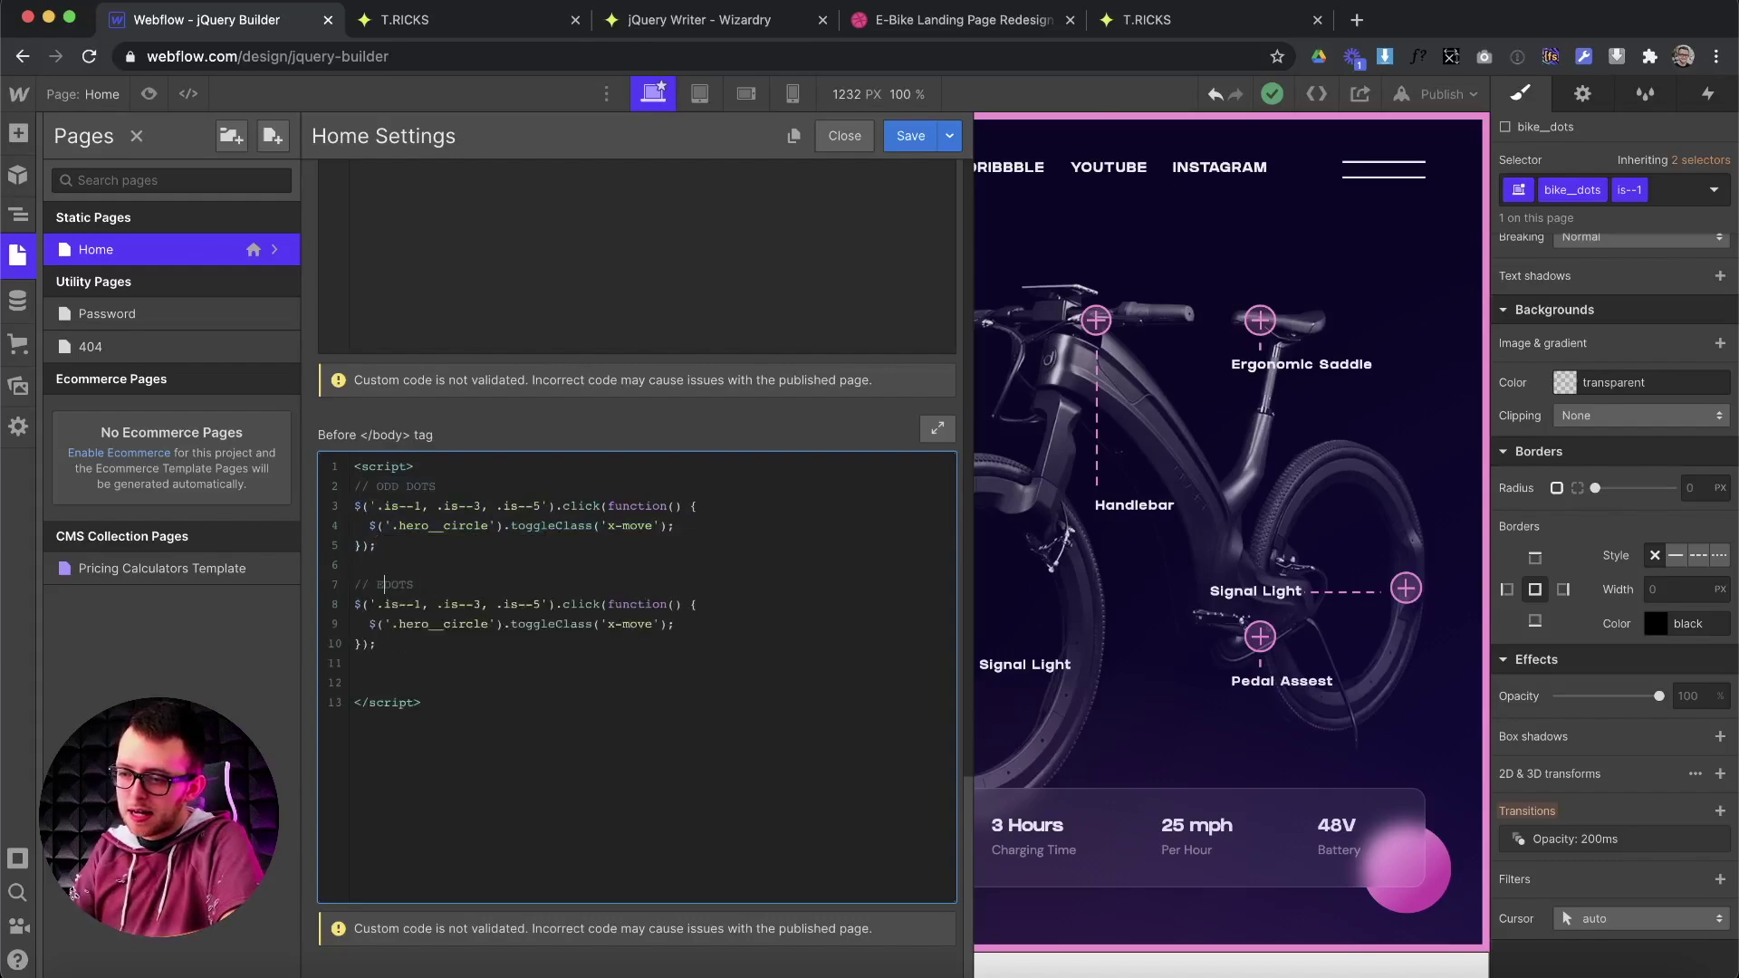
# Change the duplicated block's comment to "// EVEN DOTS" and its first trigger class to .is--2.
pyautogui.press('BackSpace')
pyautogui.click(428, 605)
pyautogui.press('BackSpace')
pyautogui.write('2')
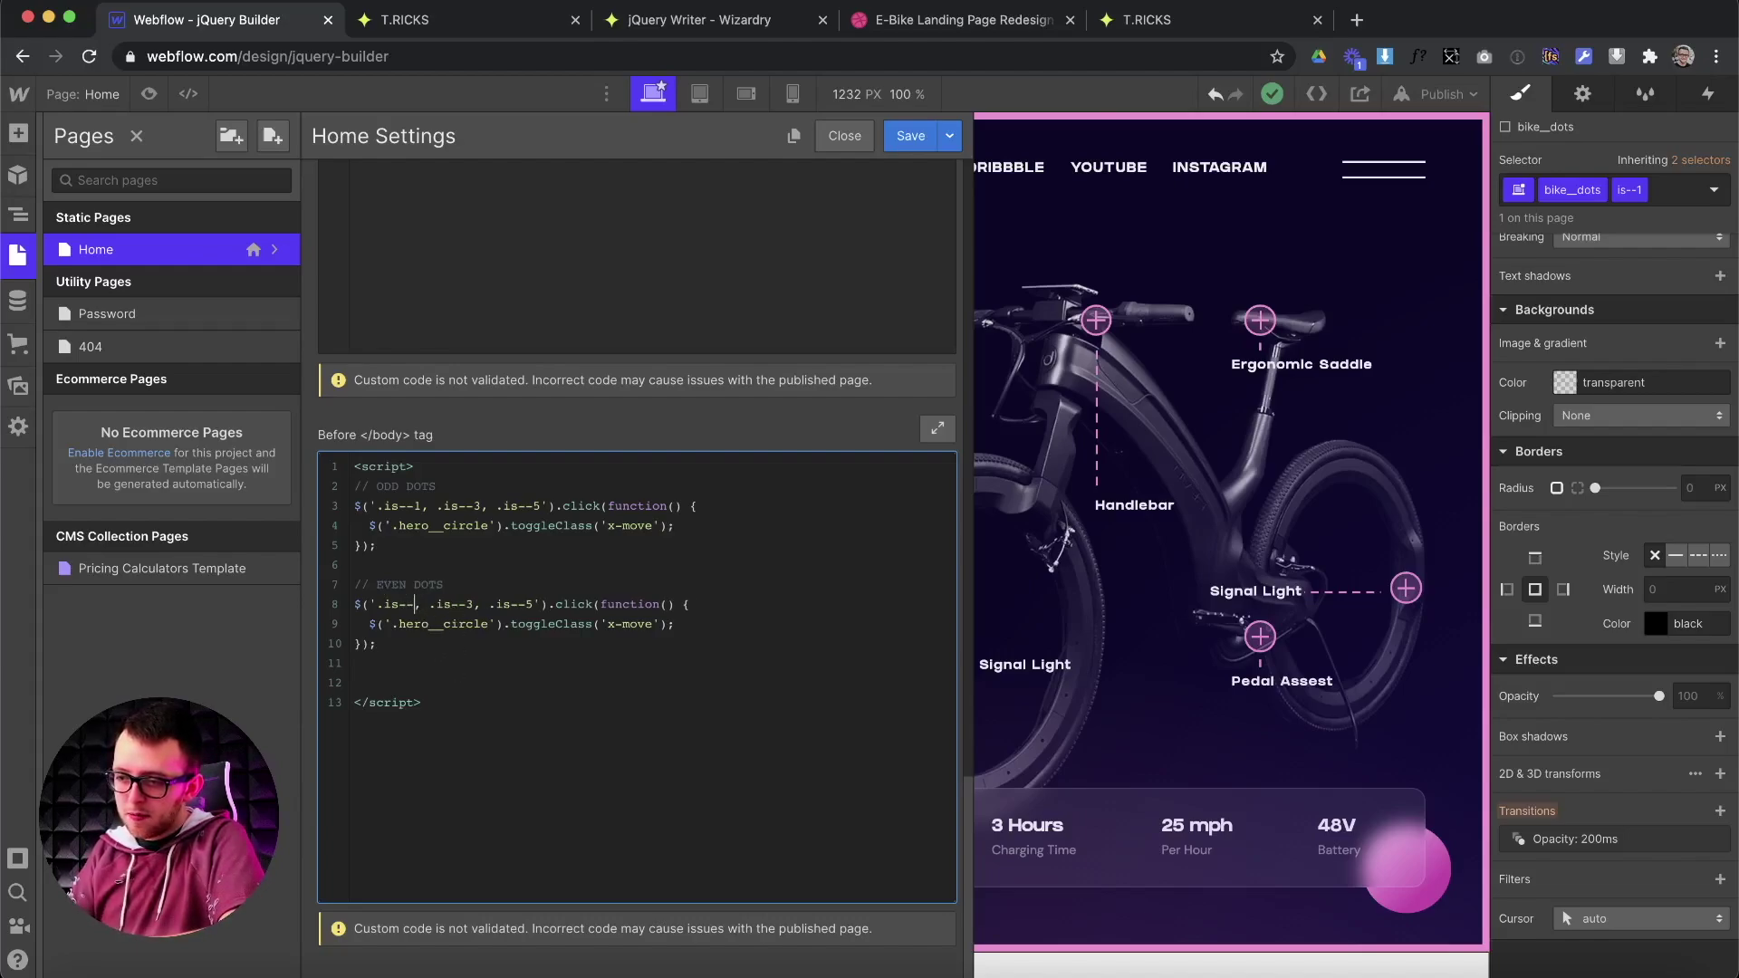
# Change the EVEN DOTS block's second trigger class to .is--4 and delete its third trigger class.
pyautogui.click(489, 605)
pyautogui.press('BackSpace')
pyautogui.press('BackSpace')
pyautogui.write('4,')
pyautogui.press('BackSpace')
pyautogui.press('BackSpace')
pyautogui.press('BackSpace')
pyautogui.press('BackSpace')
pyautogui.press('BackSpace')
pyautogui.press('BackSpace')
pyautogui.press('BackSpace')
pyautogui.press('BackSpace')
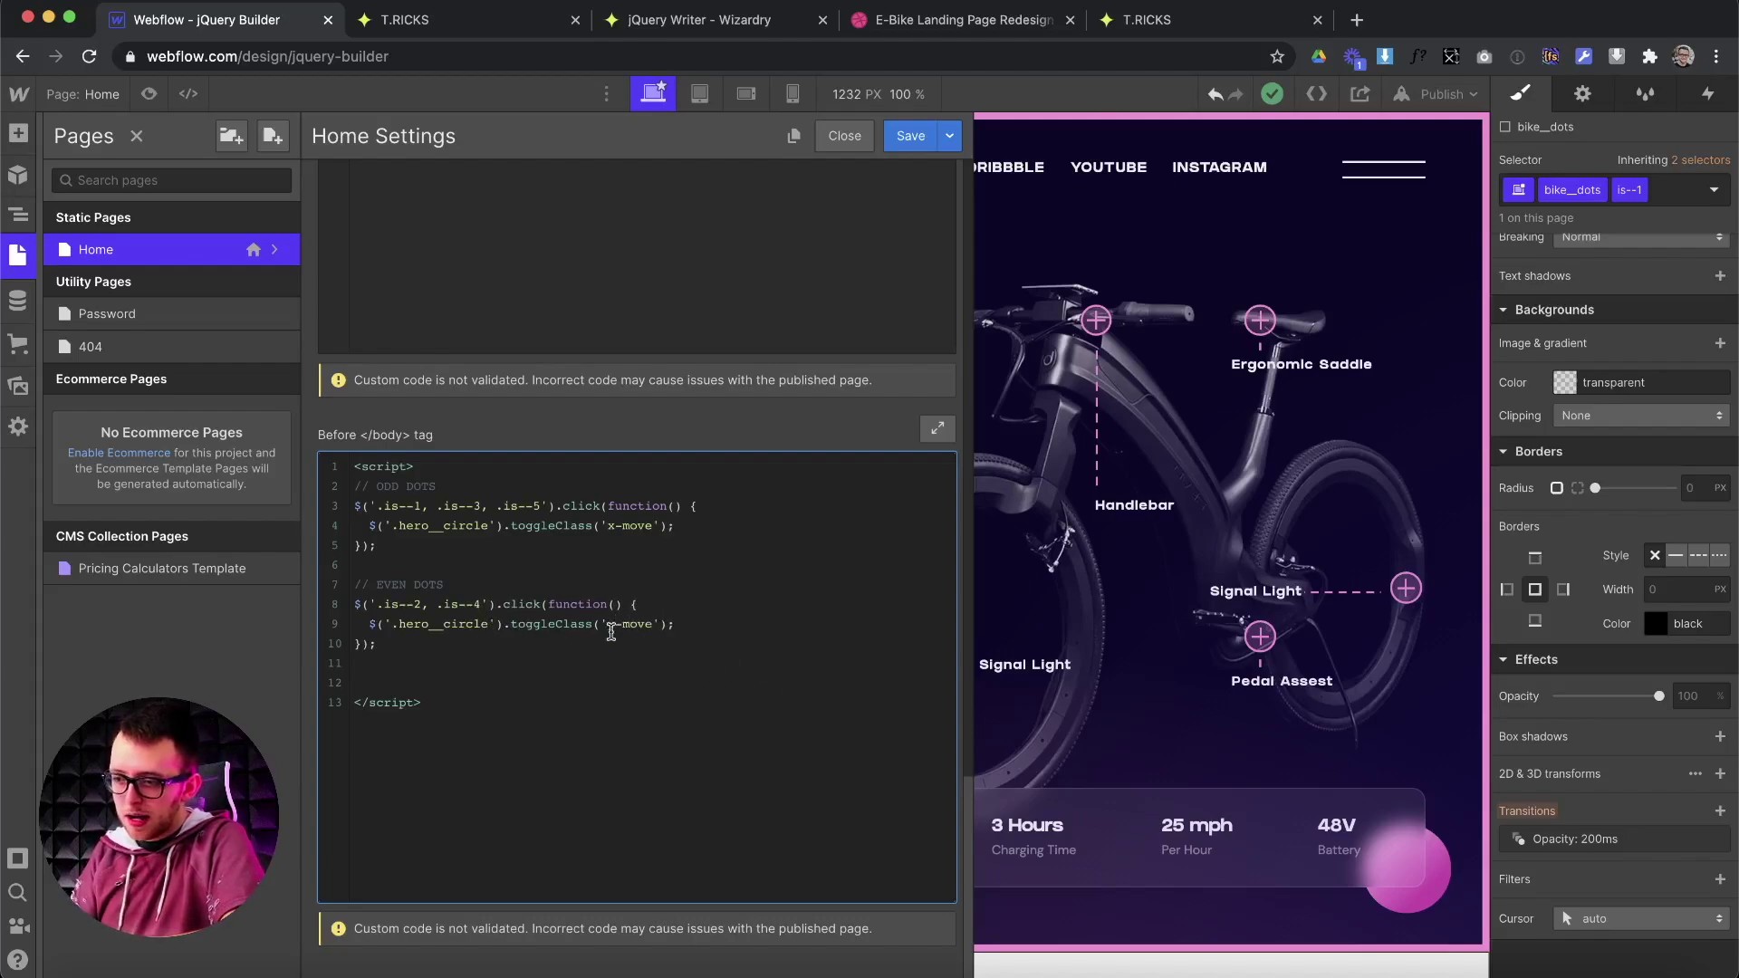
# Save the Home page settings and publish the site to jquery-builder.webflow.io for viewing live.
pyautogui.click(911, 137)
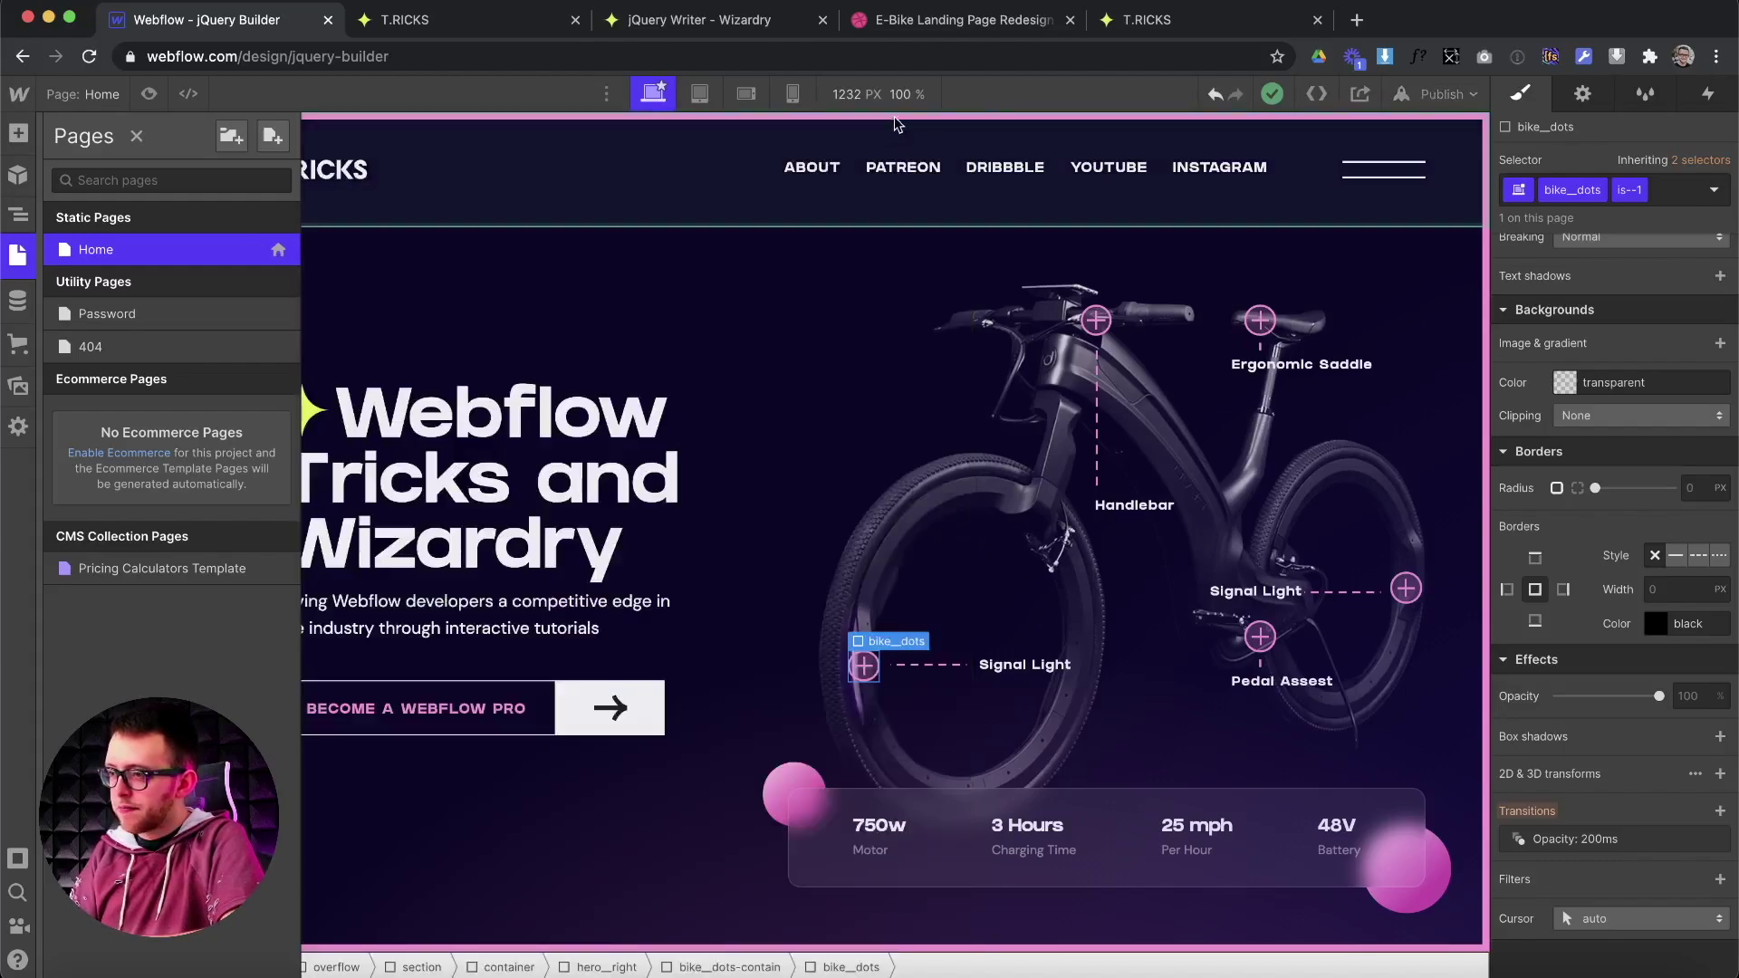
pyautogui.click(1439, 95)
pyautogui.click(1332, 393)
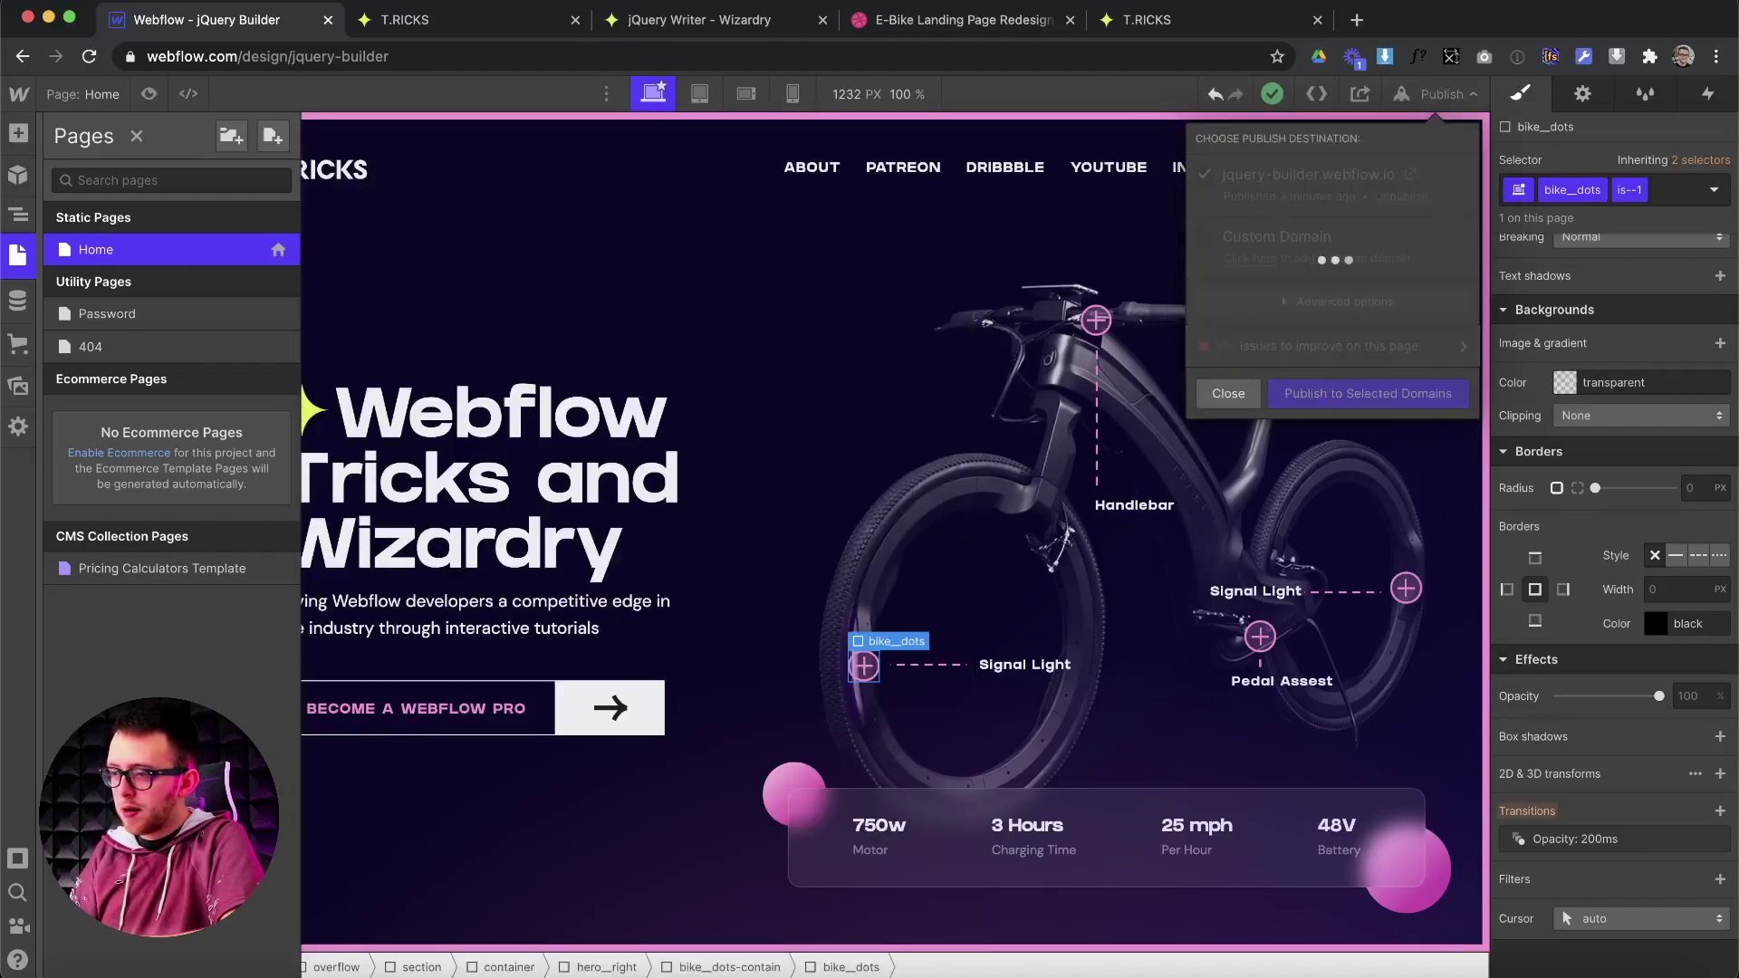
pyautogui.click(449, 32)
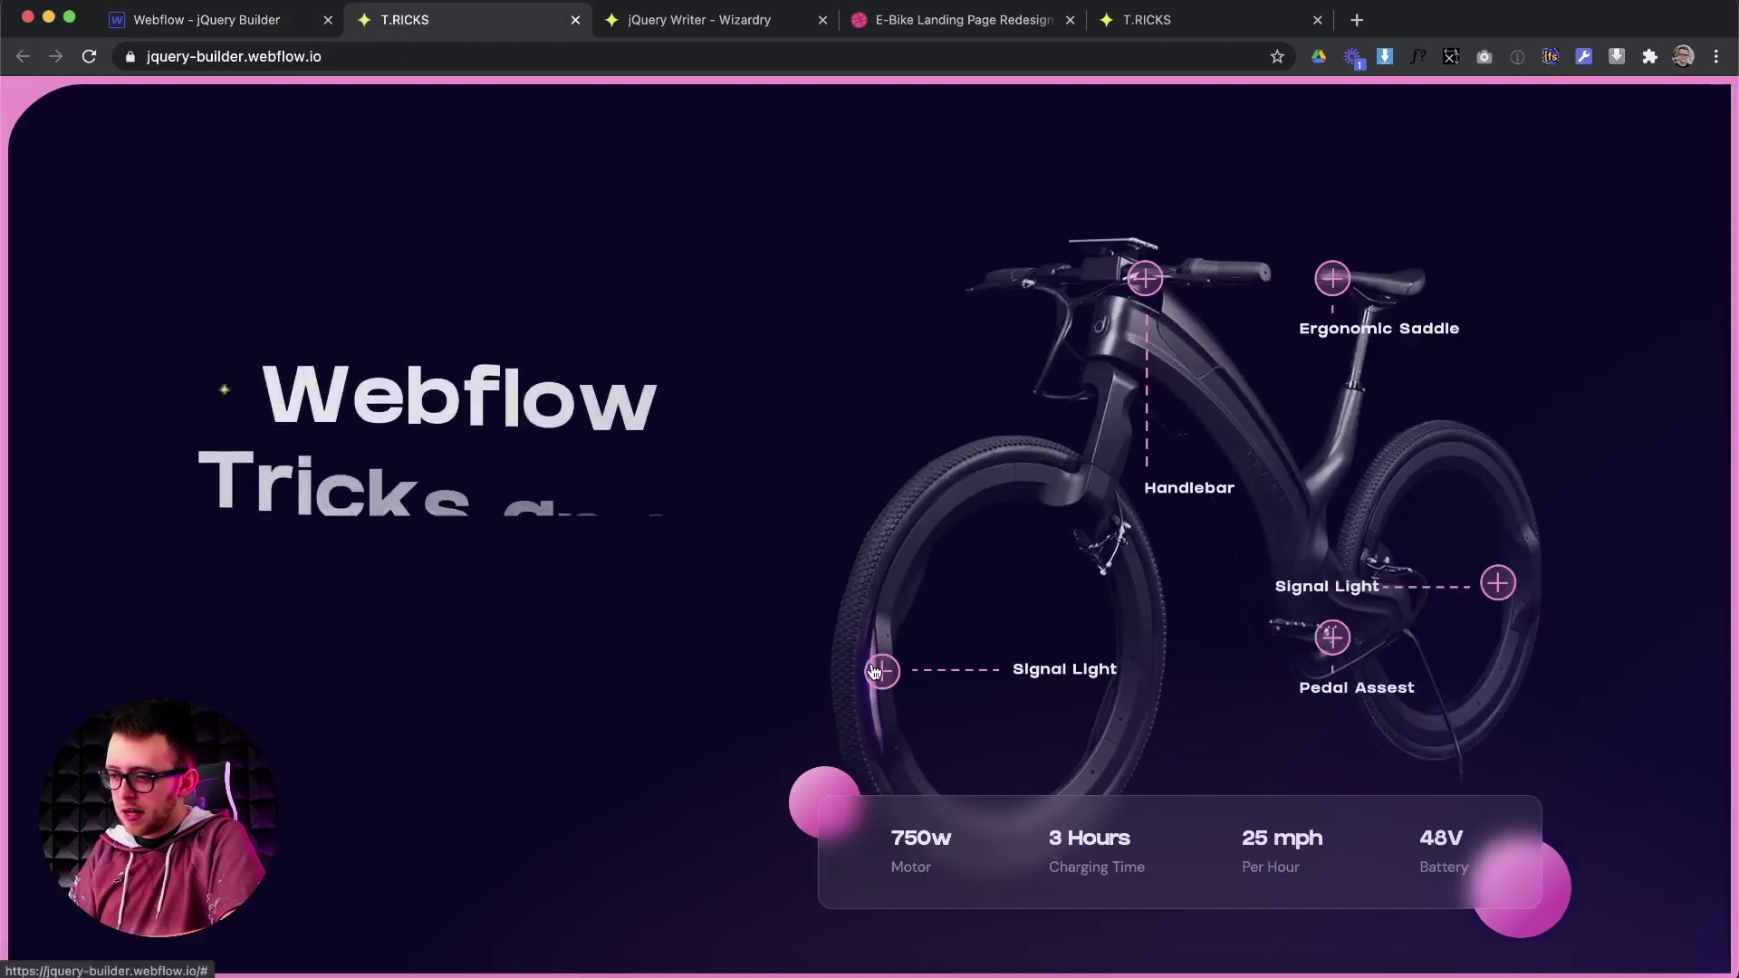
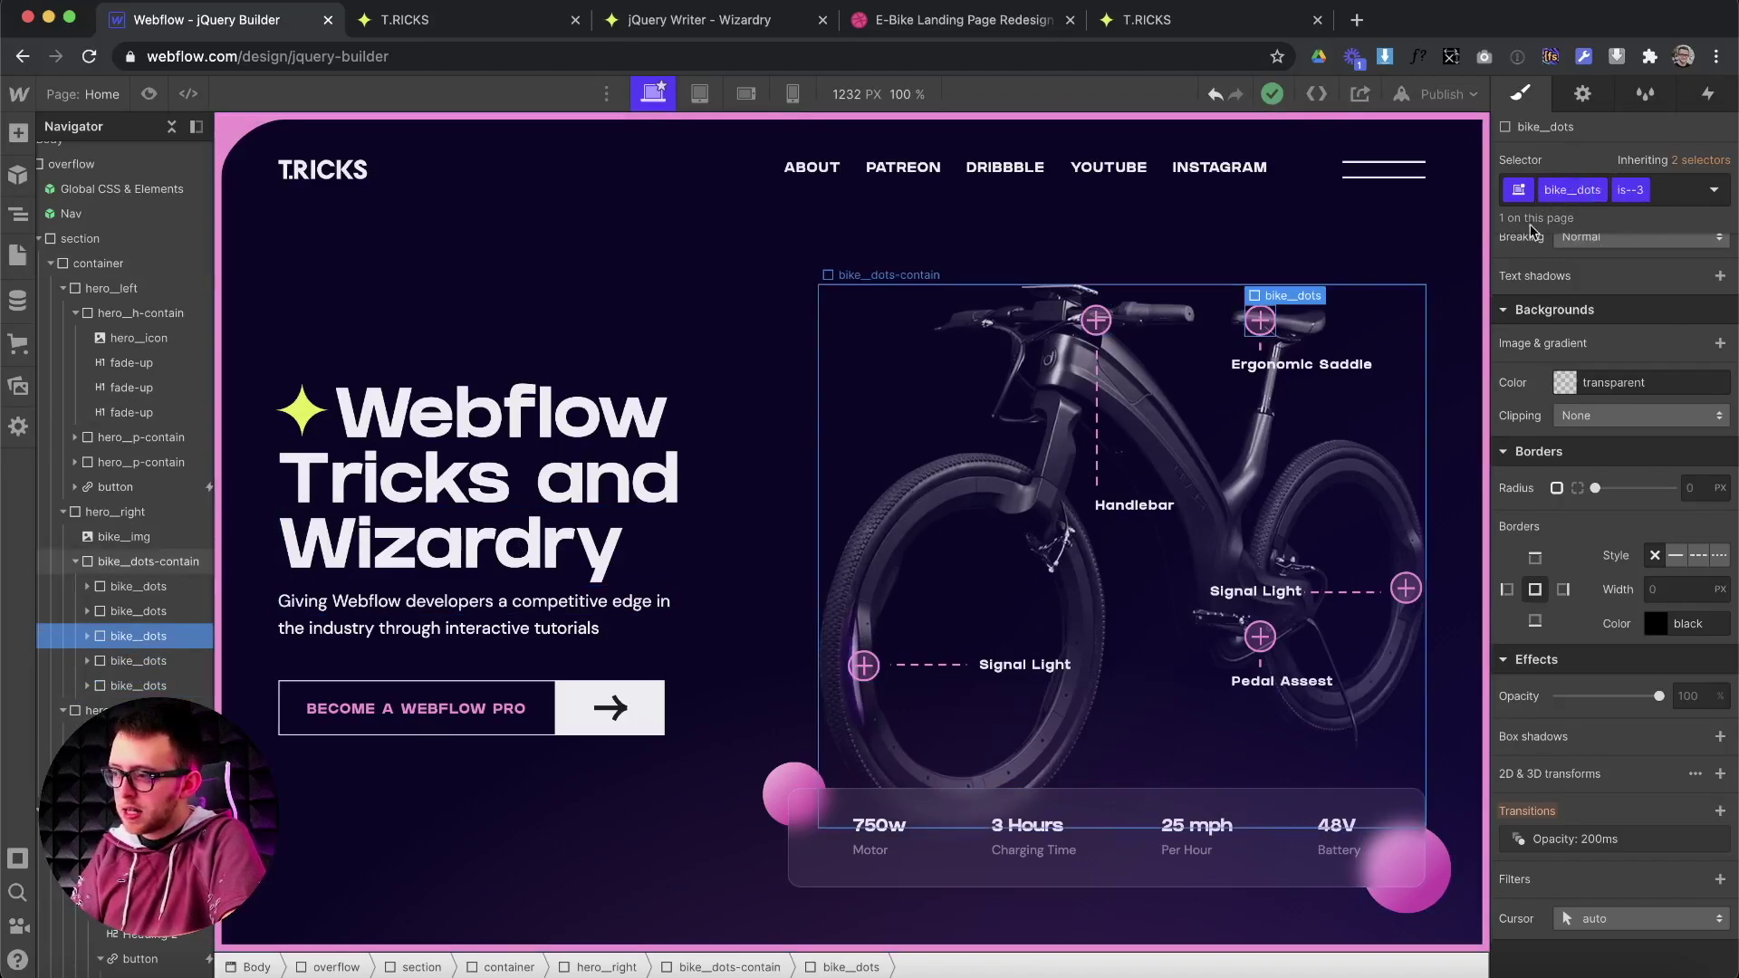
# Replace the is--3 combo class on the saddle hotspot's bike__dots element with a new hide-dot combo class.
pyautogui.doubleClick(1565, 191)
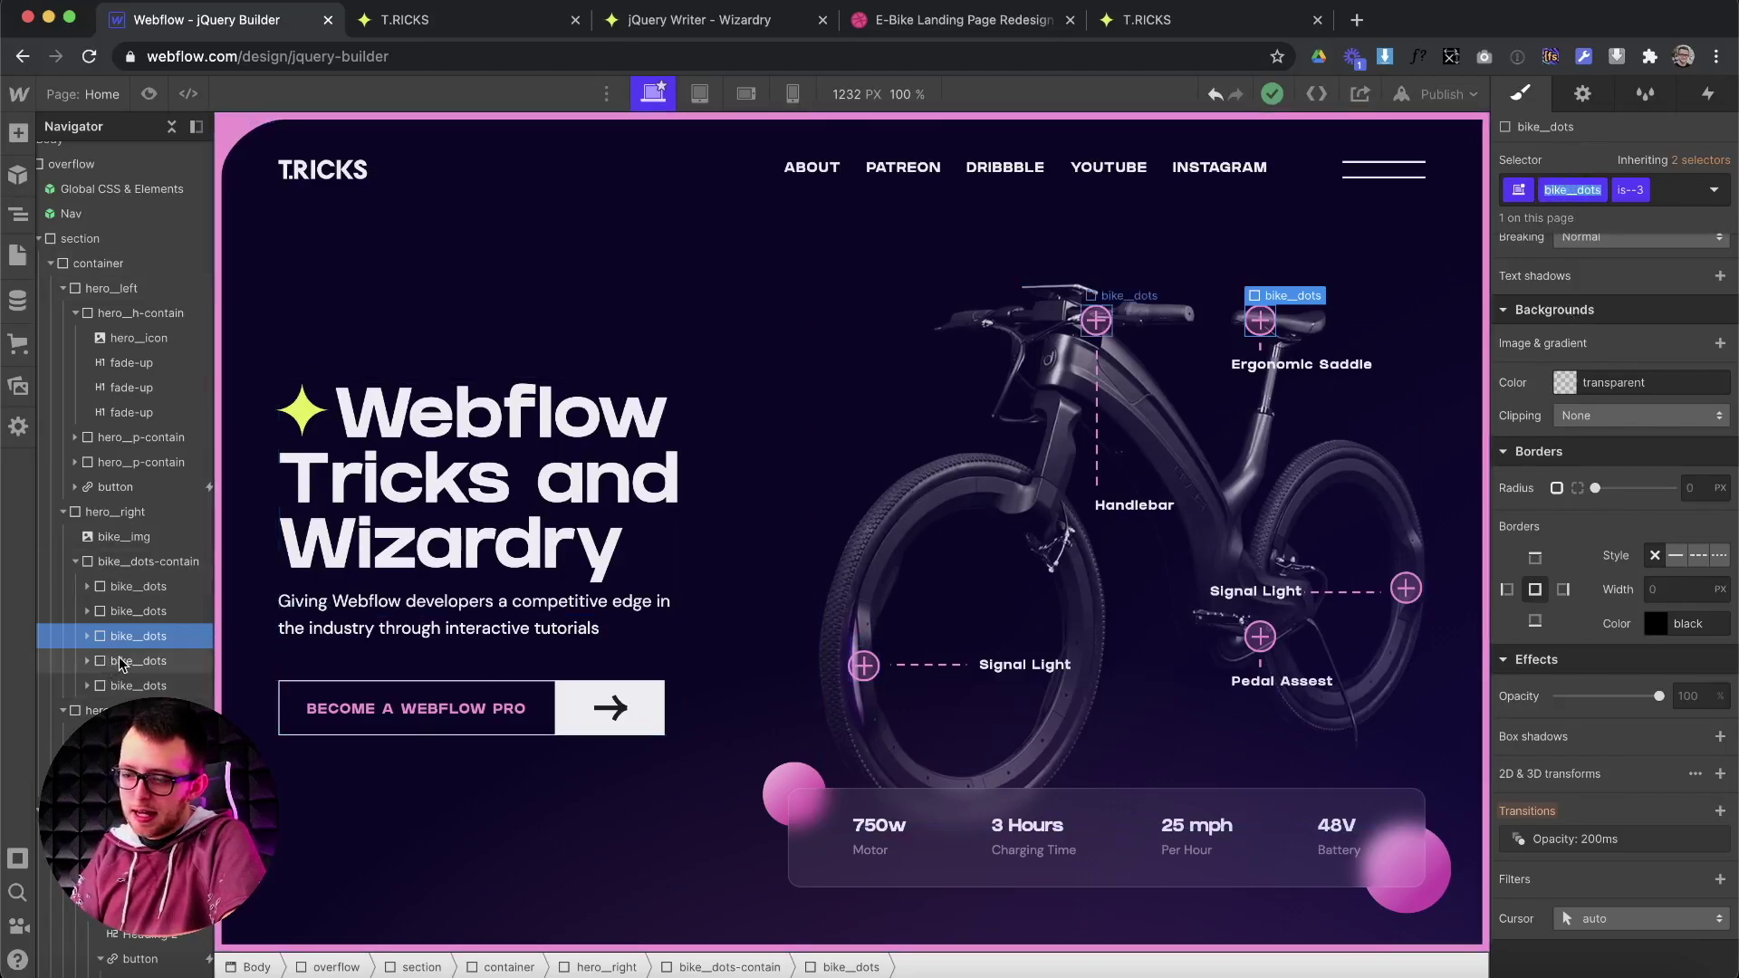
pyautogui.press('Return')
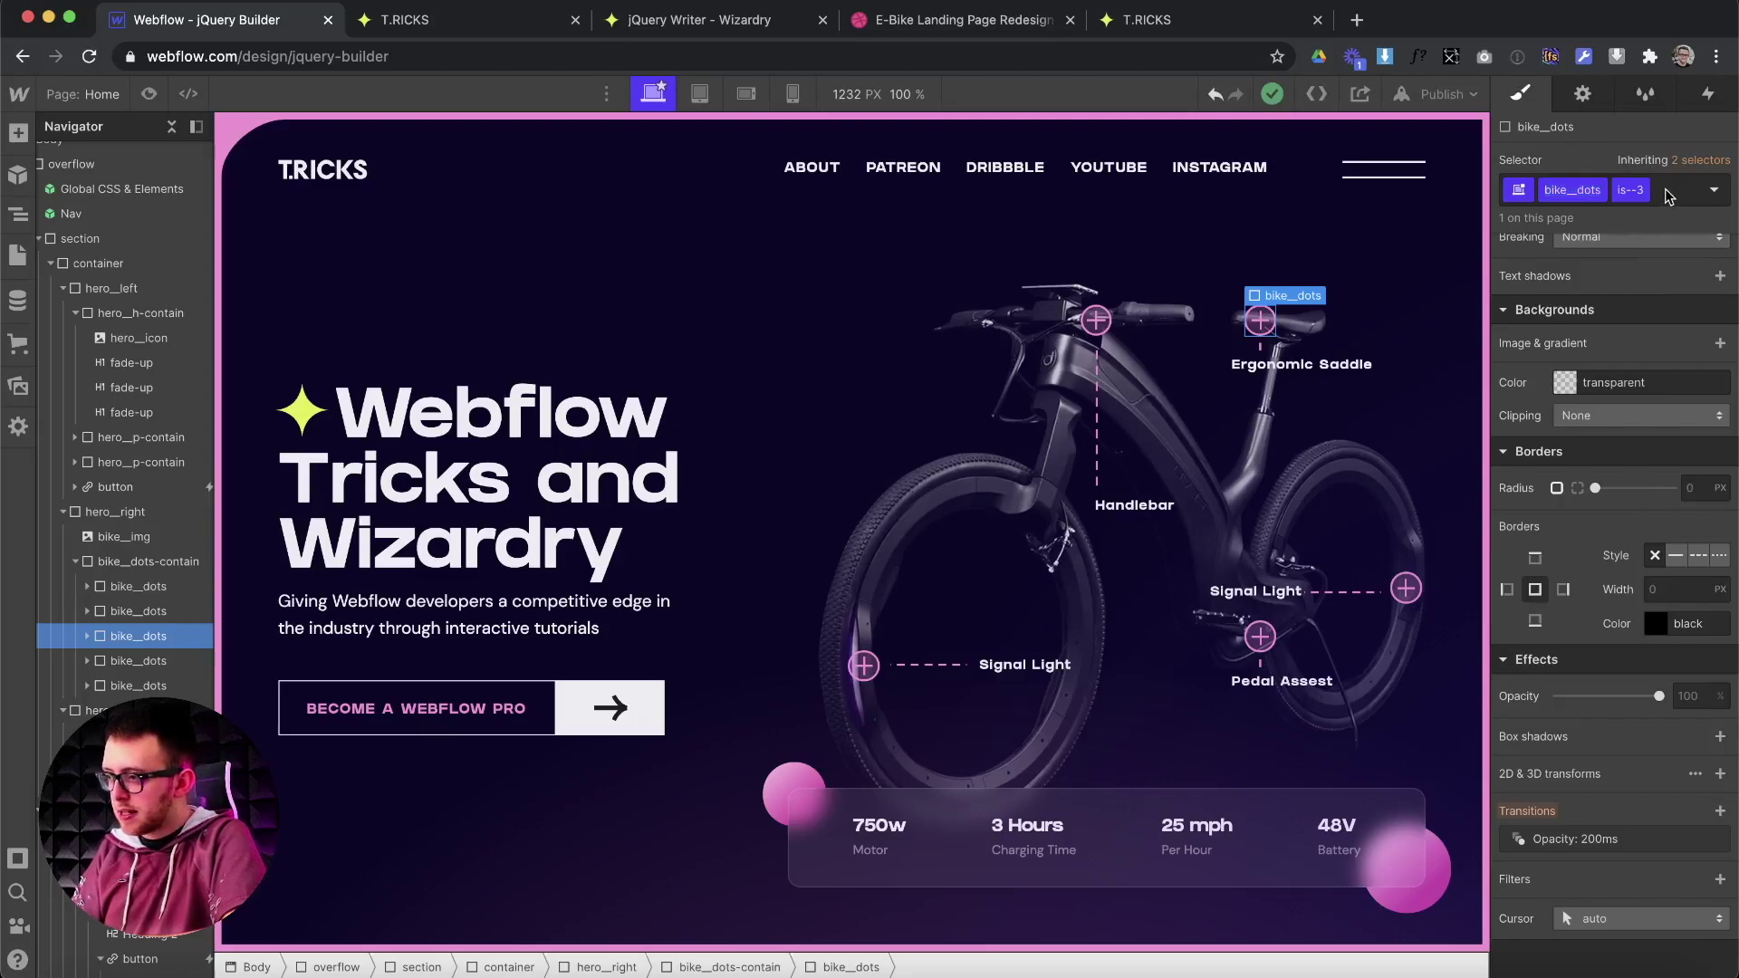
pyautogui.click(1667, 191)
pyautogui.press('BackSpace')
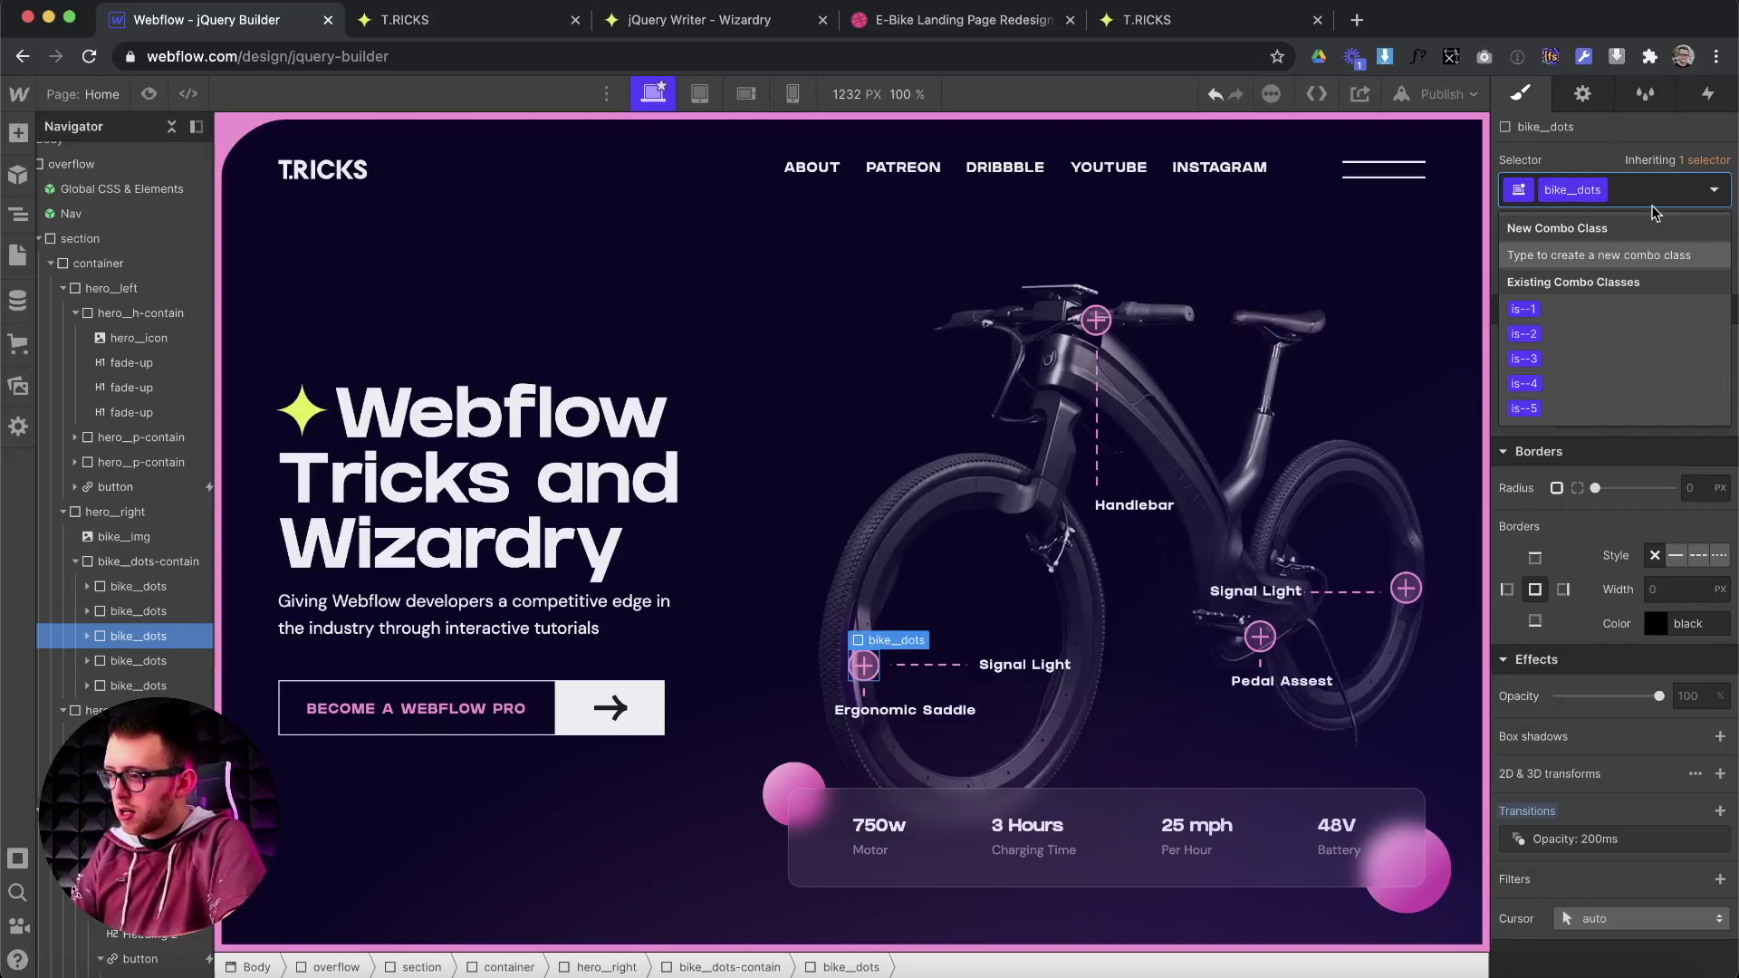
pyautogui.write('hide-dot')
pyautogui.press('Return')
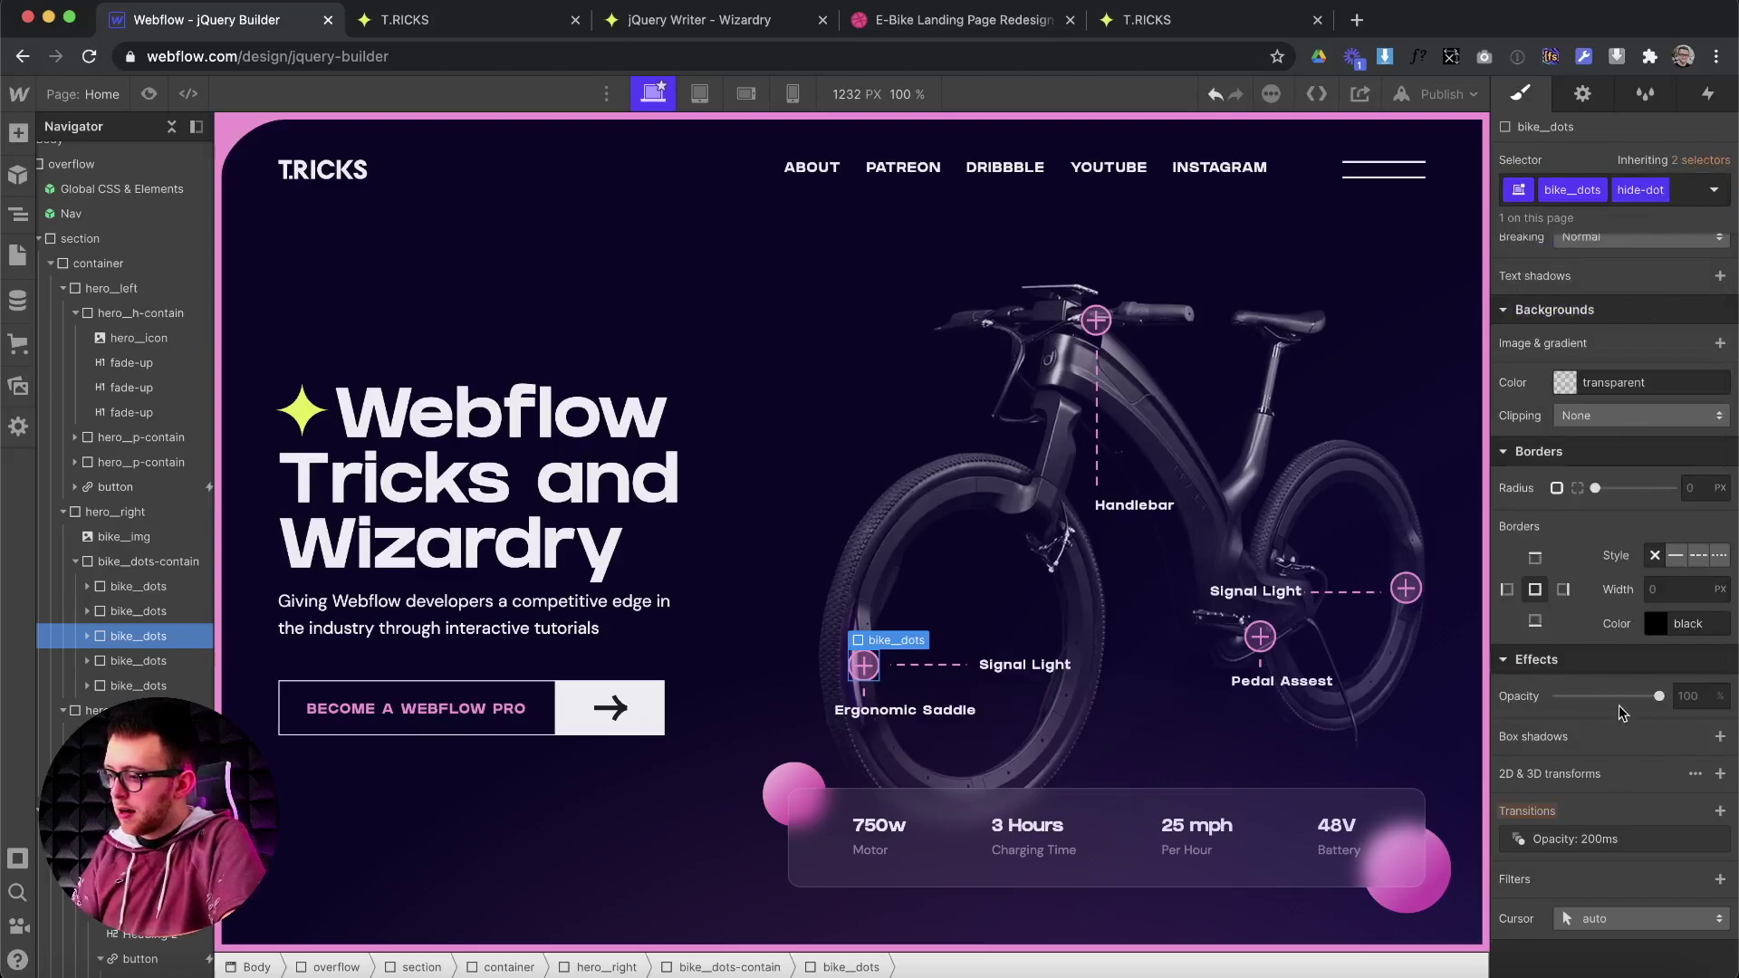
# Set the opacity to 0% on hide-dot, and swap that combo class back to is--3 on the saddle hotspot.
pyautogui.moveTo(1590, 695); pyautogui.dragTo(1413, 704)
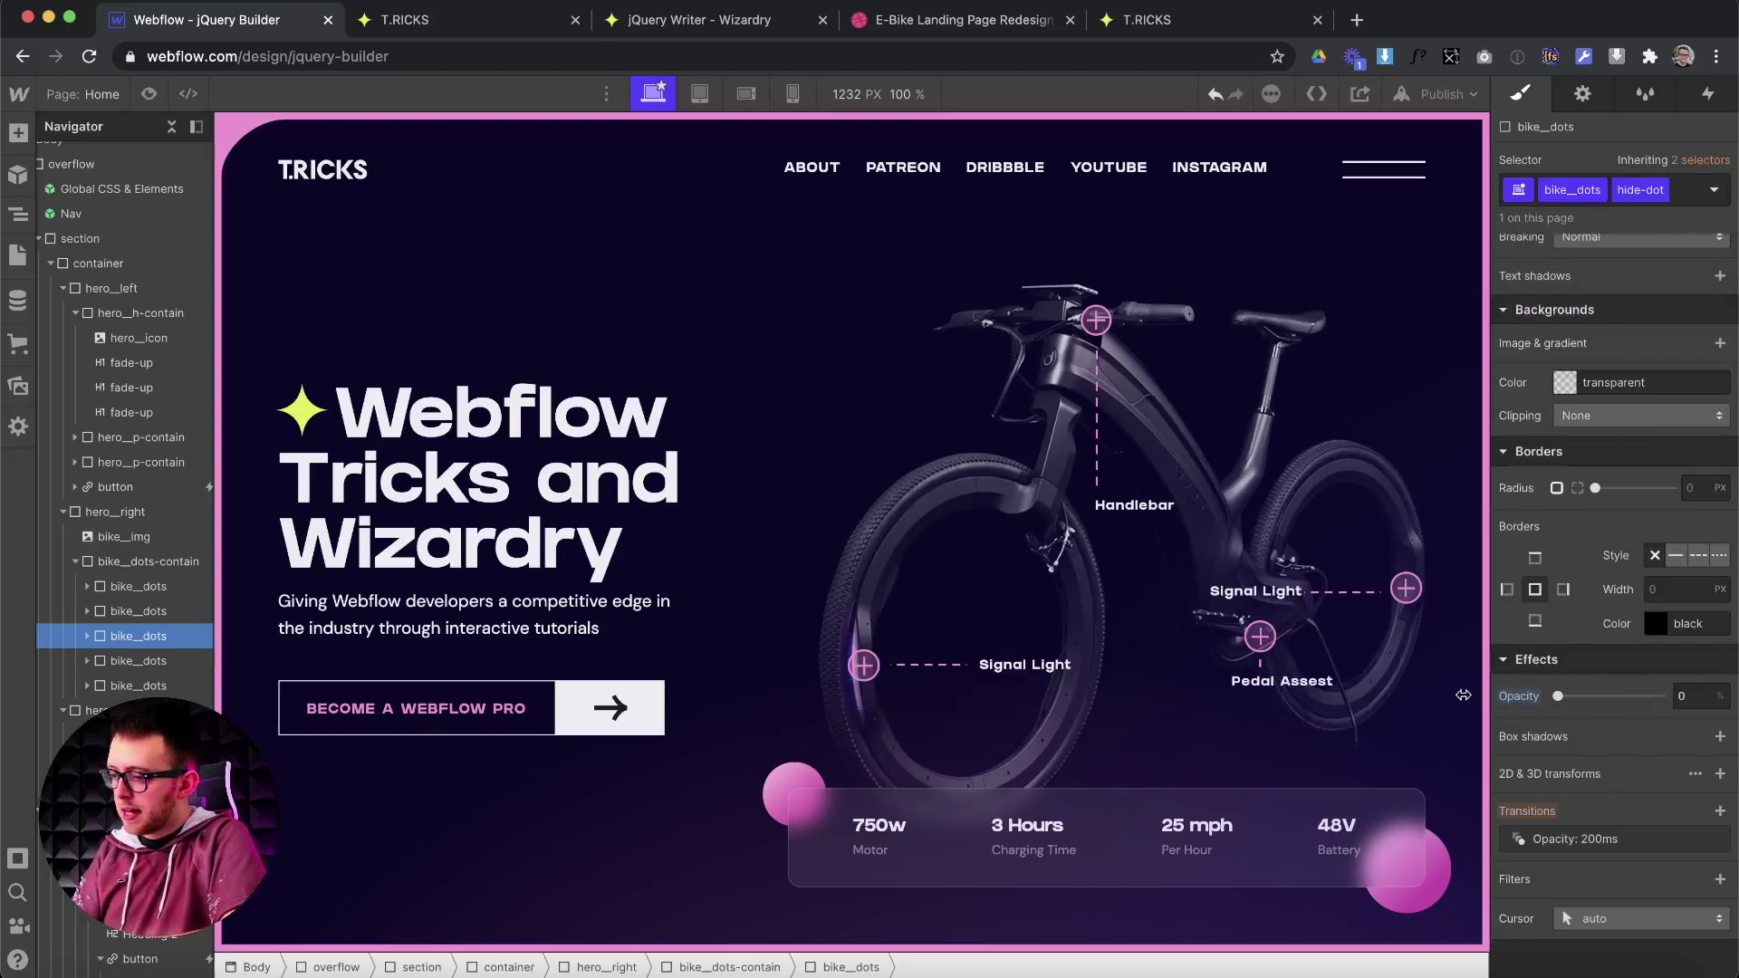
pyautogui.click(1674, 202)
pyautogui.press('BackSpace')
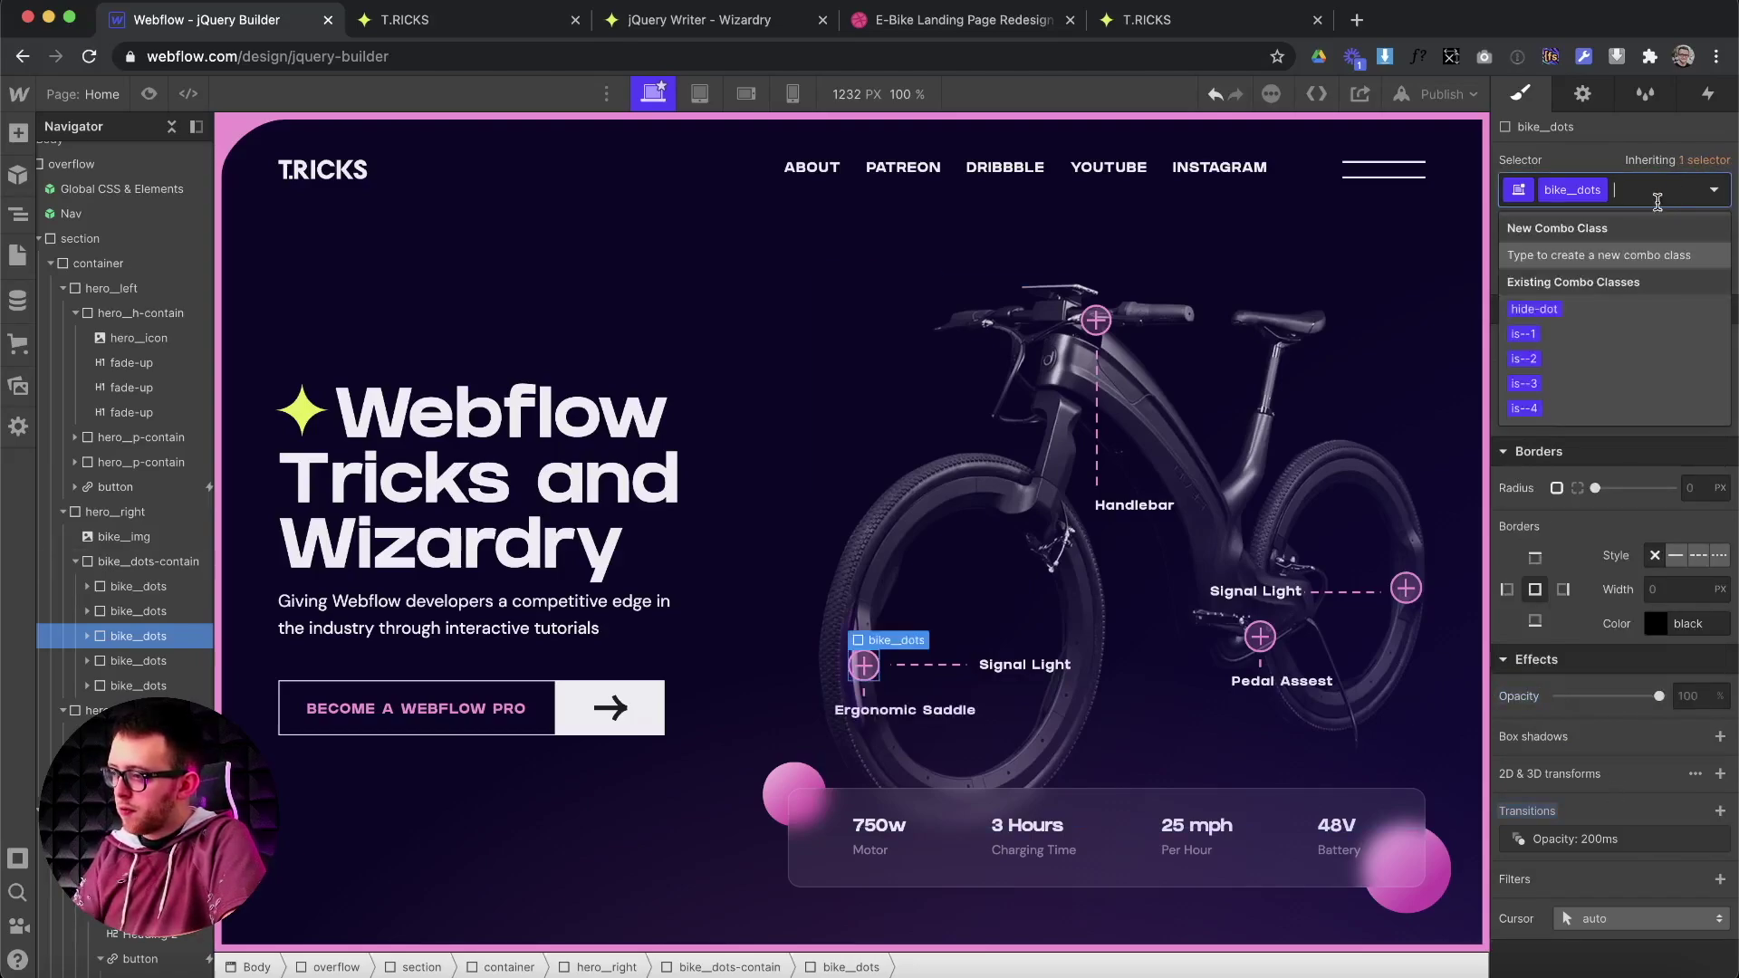
pyautogui.click(1518, 286)
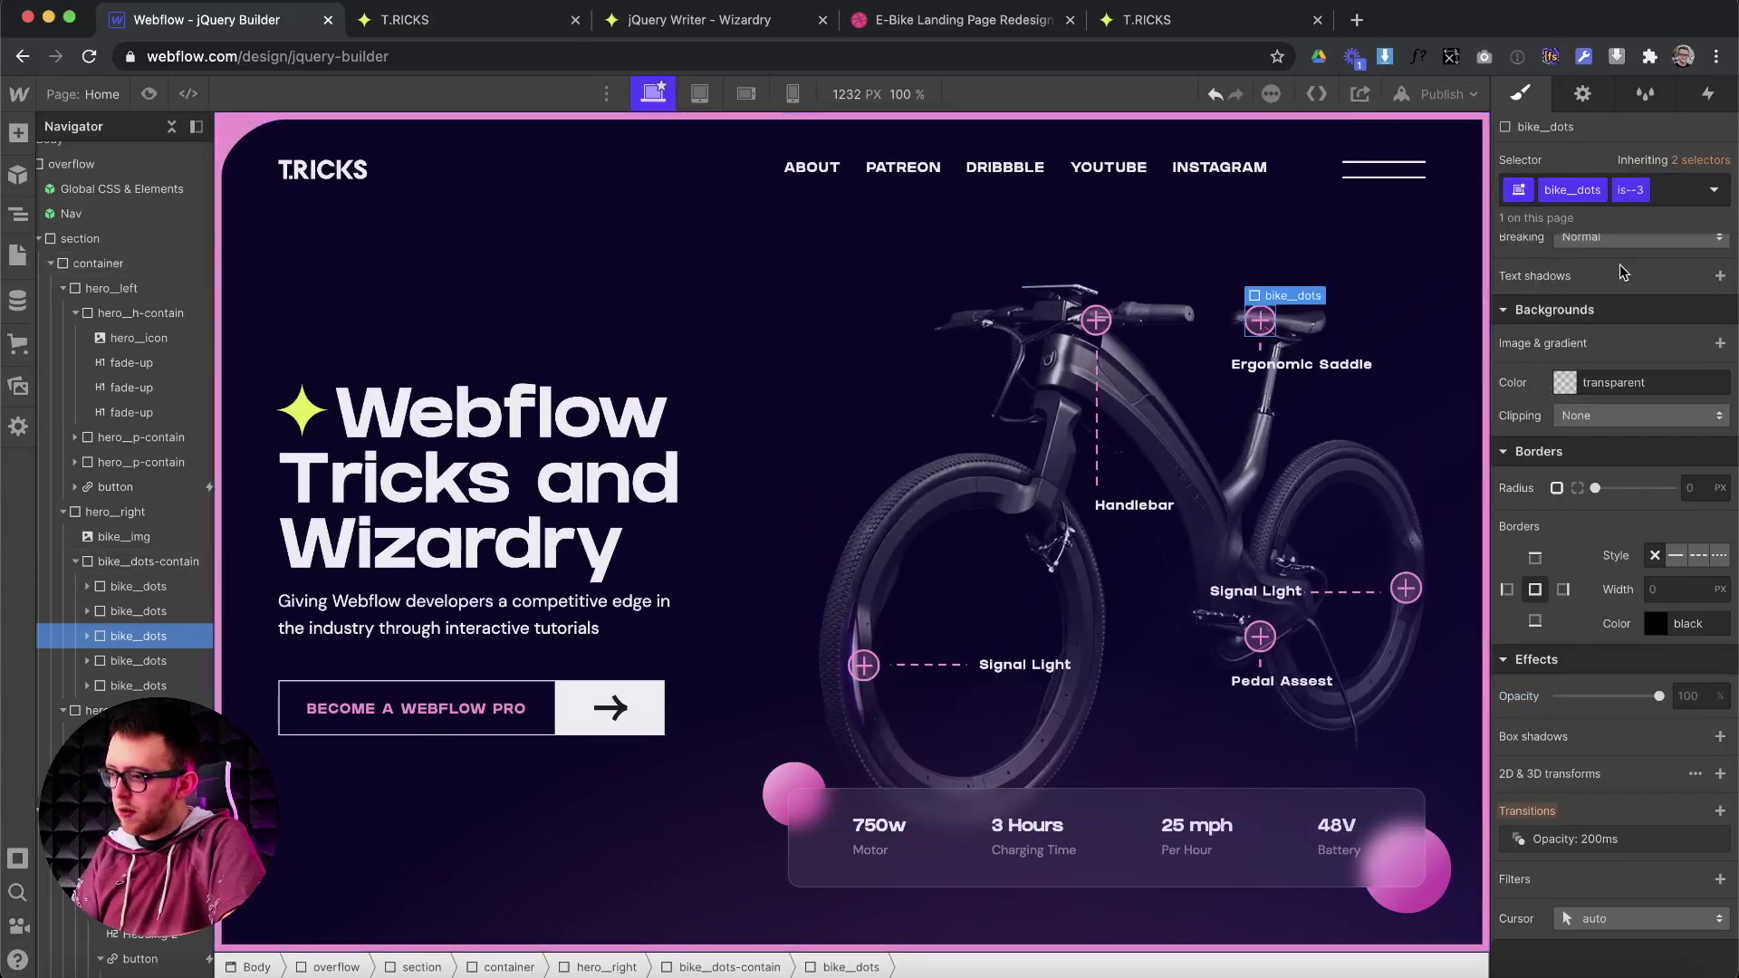
# Switch to the Wizardry jQuery Builder and add a second target class and action block to the click script.
pyautogui.click(663, 21)
pyautogui.scroll(-2, 272, 755)
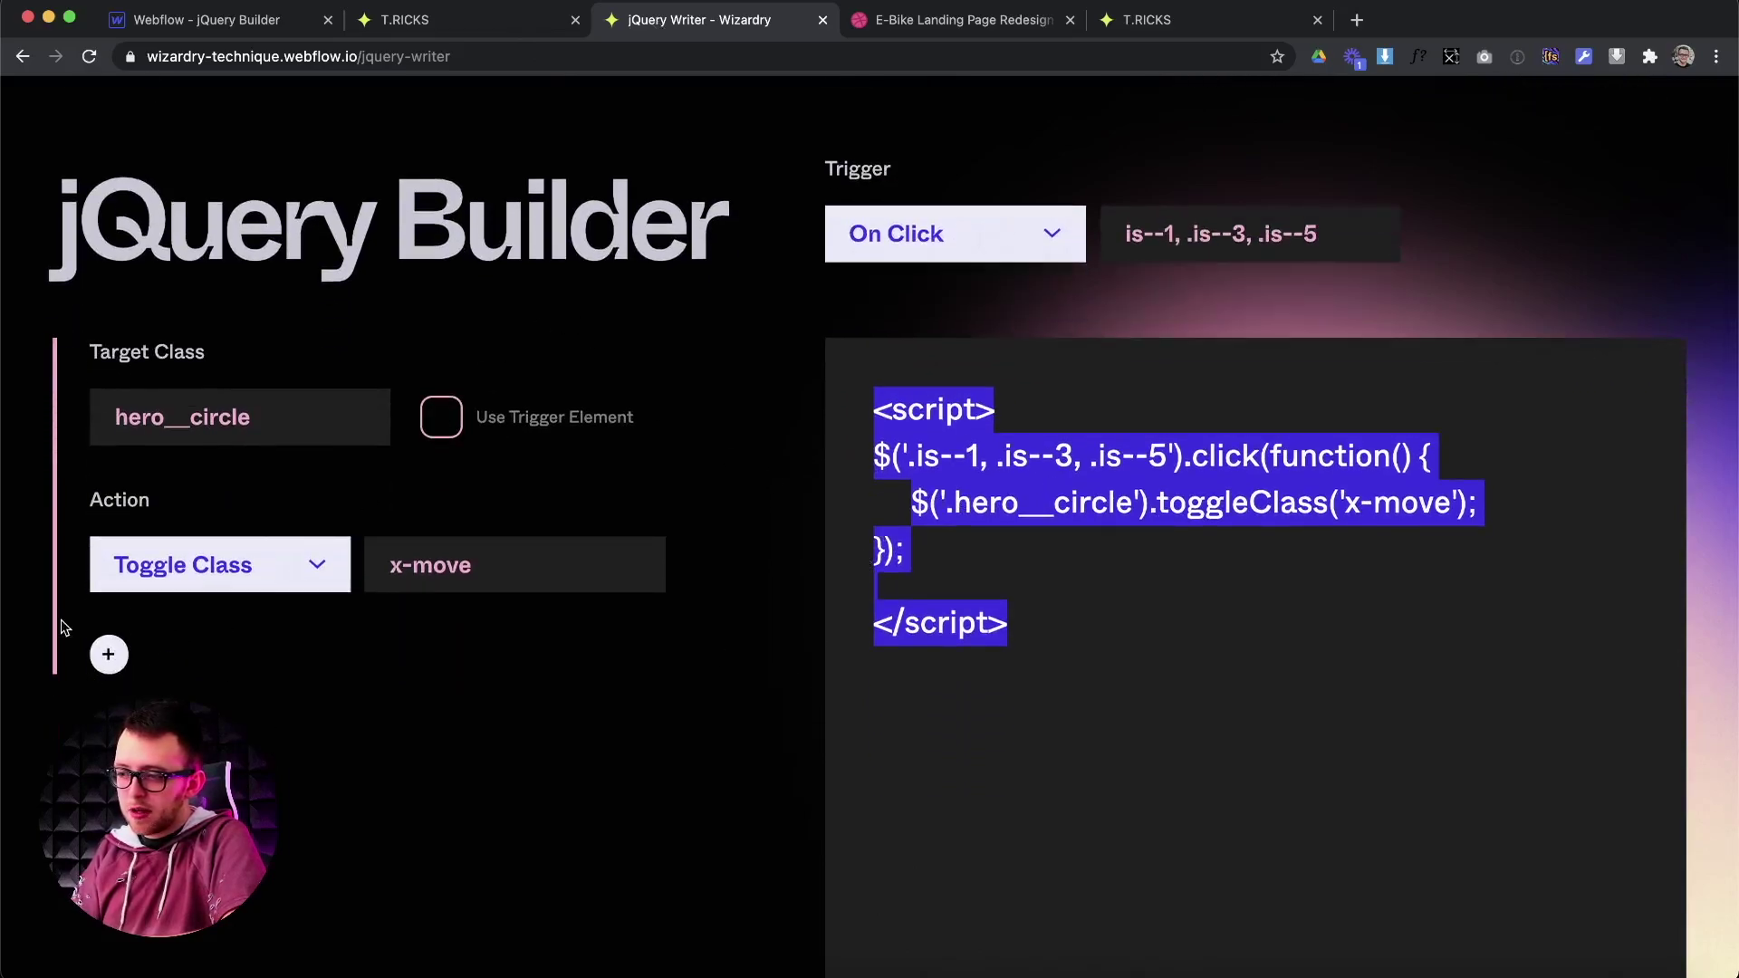
pyautogui.click(109, 654)
pyautogui.scroll(-2, 372, 679)
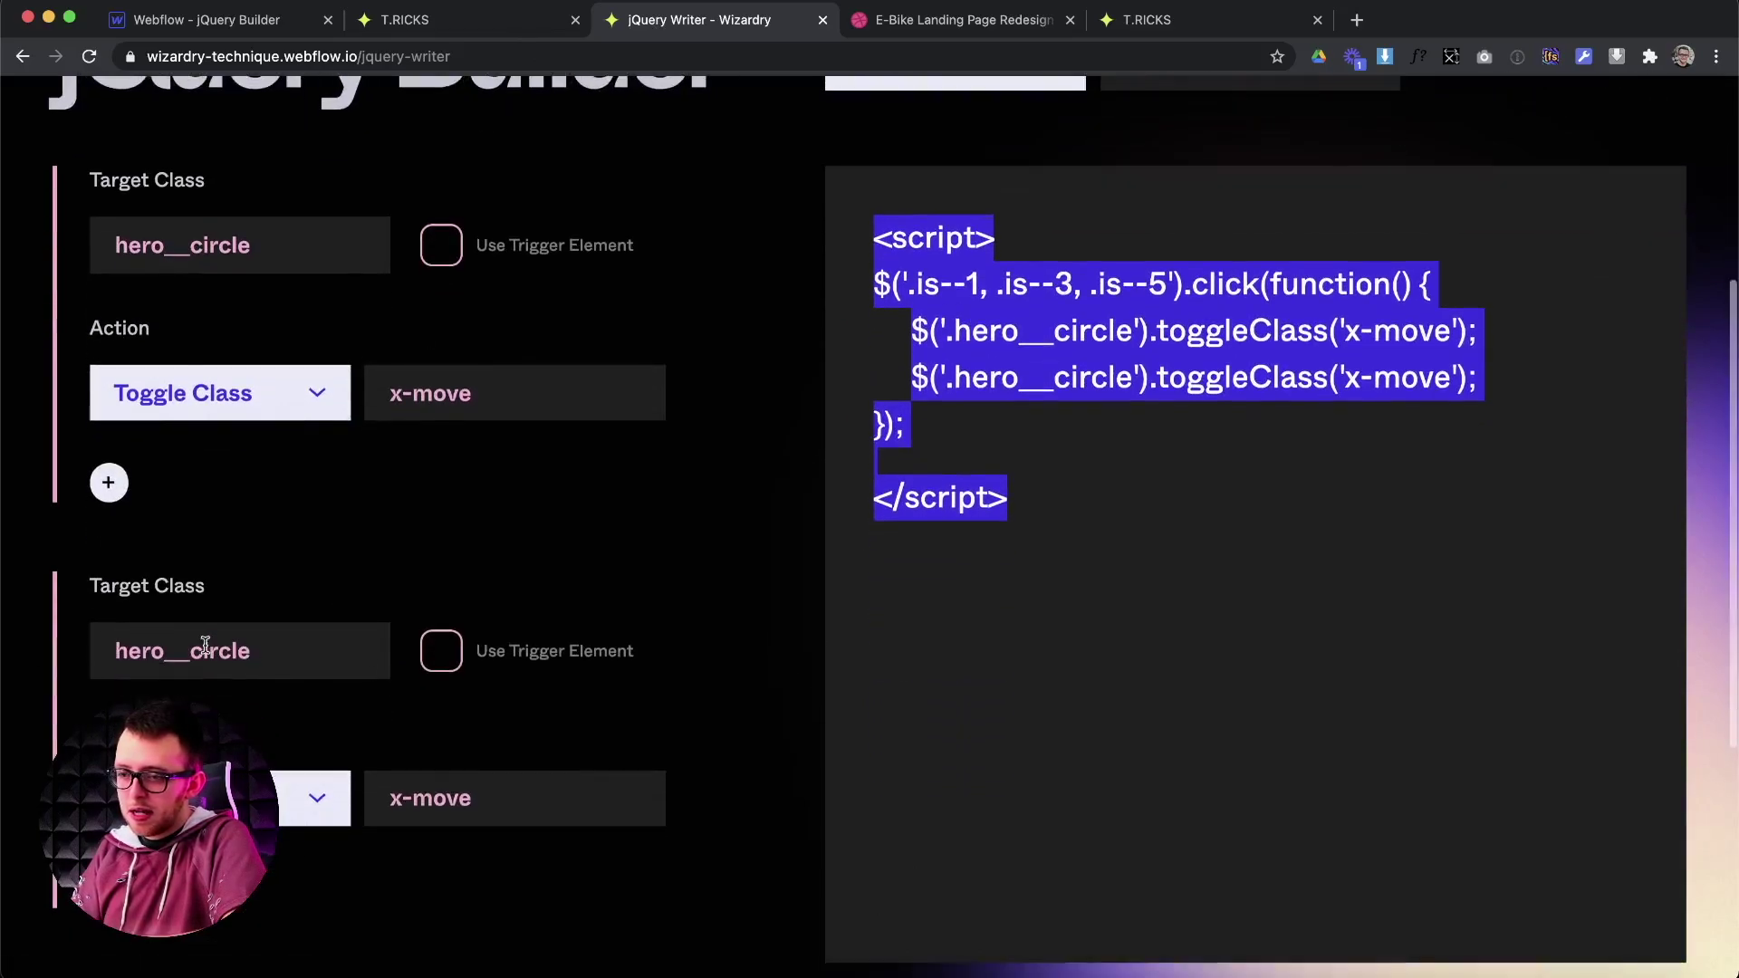
# Set the second target block to use the trigger element instead of the hero__circle class.
pyautogui.click(304, 657)
pyautogui.moveTo(303, 657); pyautogui.dragTo(108, 656)
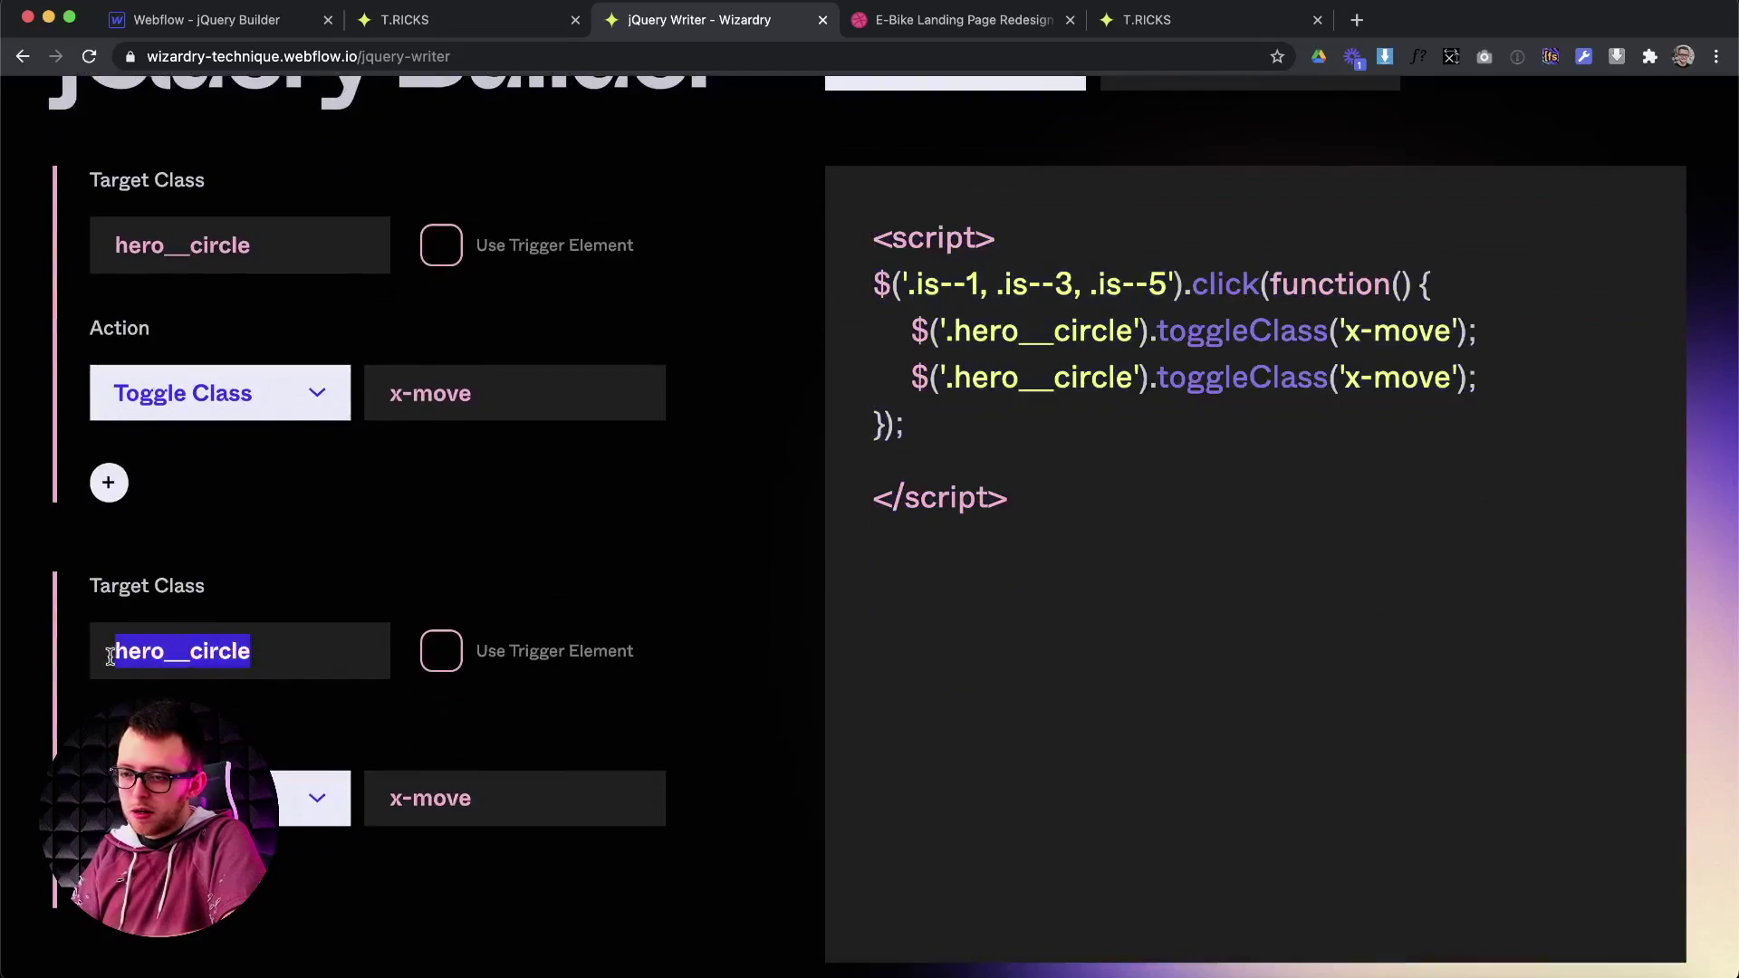
pyautogui.click(441, 656)
pyautogui.scroll(-1, 412, 715)
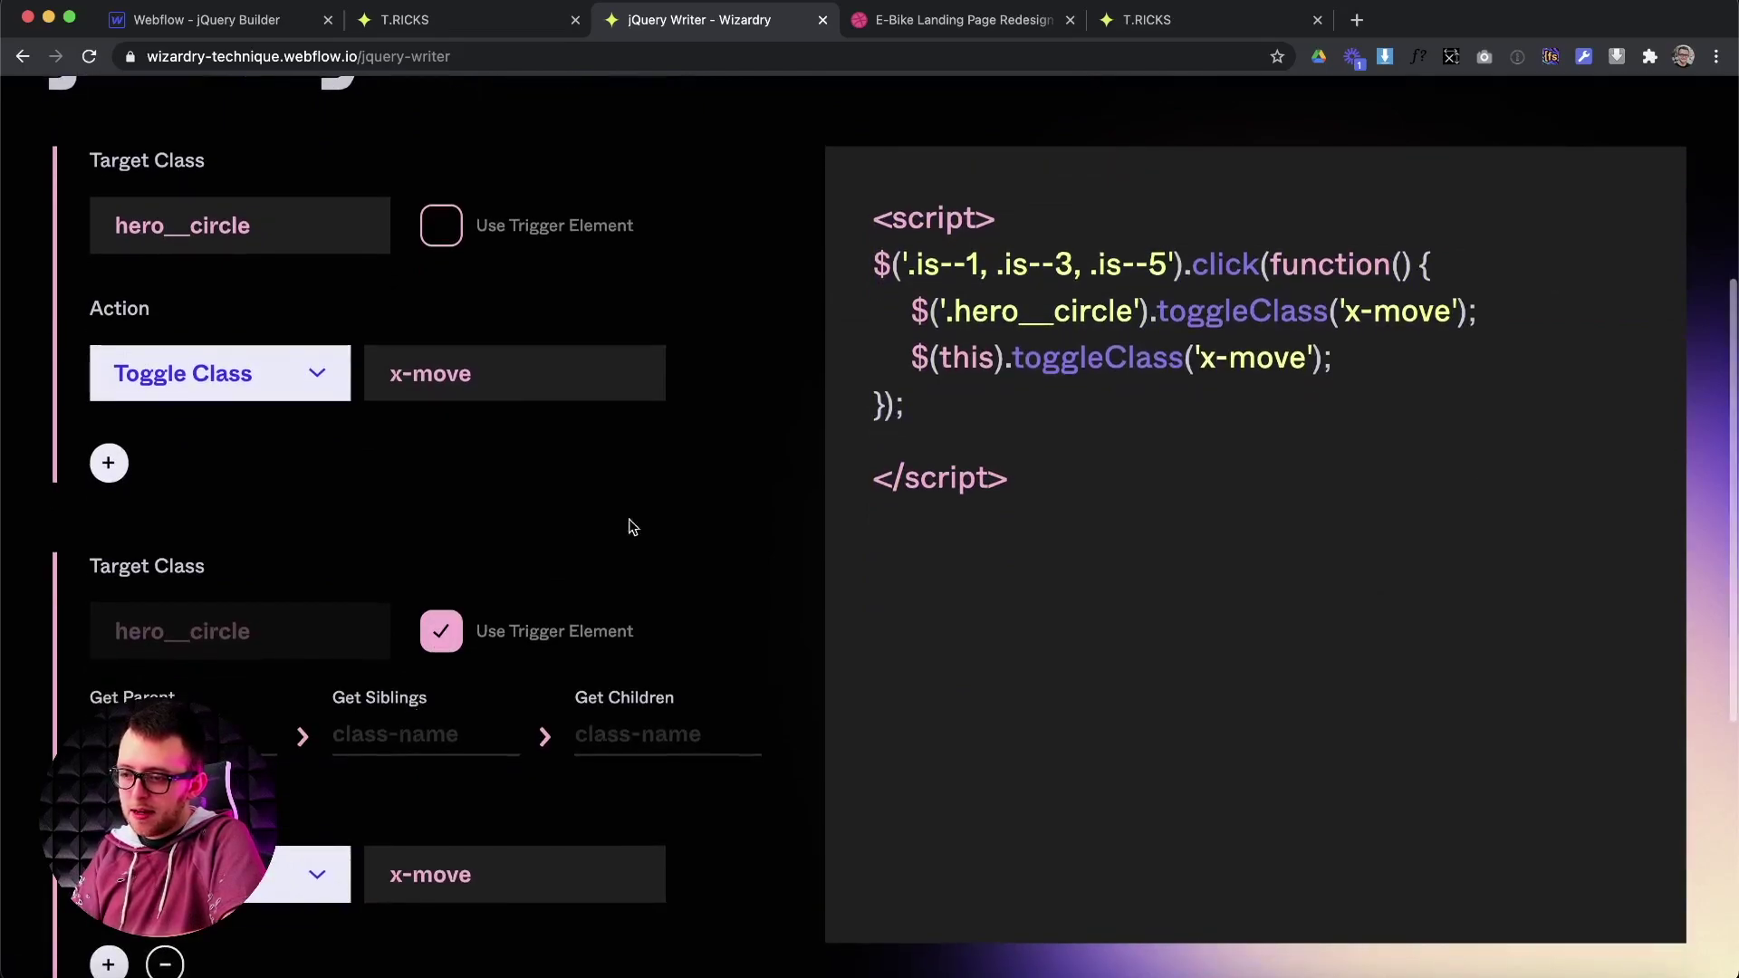
# Replace the click trigger's classes with the single class bike__dots.
pyautogui.scroll(5, 577, 548)
pyautogui.moveTo(1339, 290); pyautogui.dragTo(988, 276)
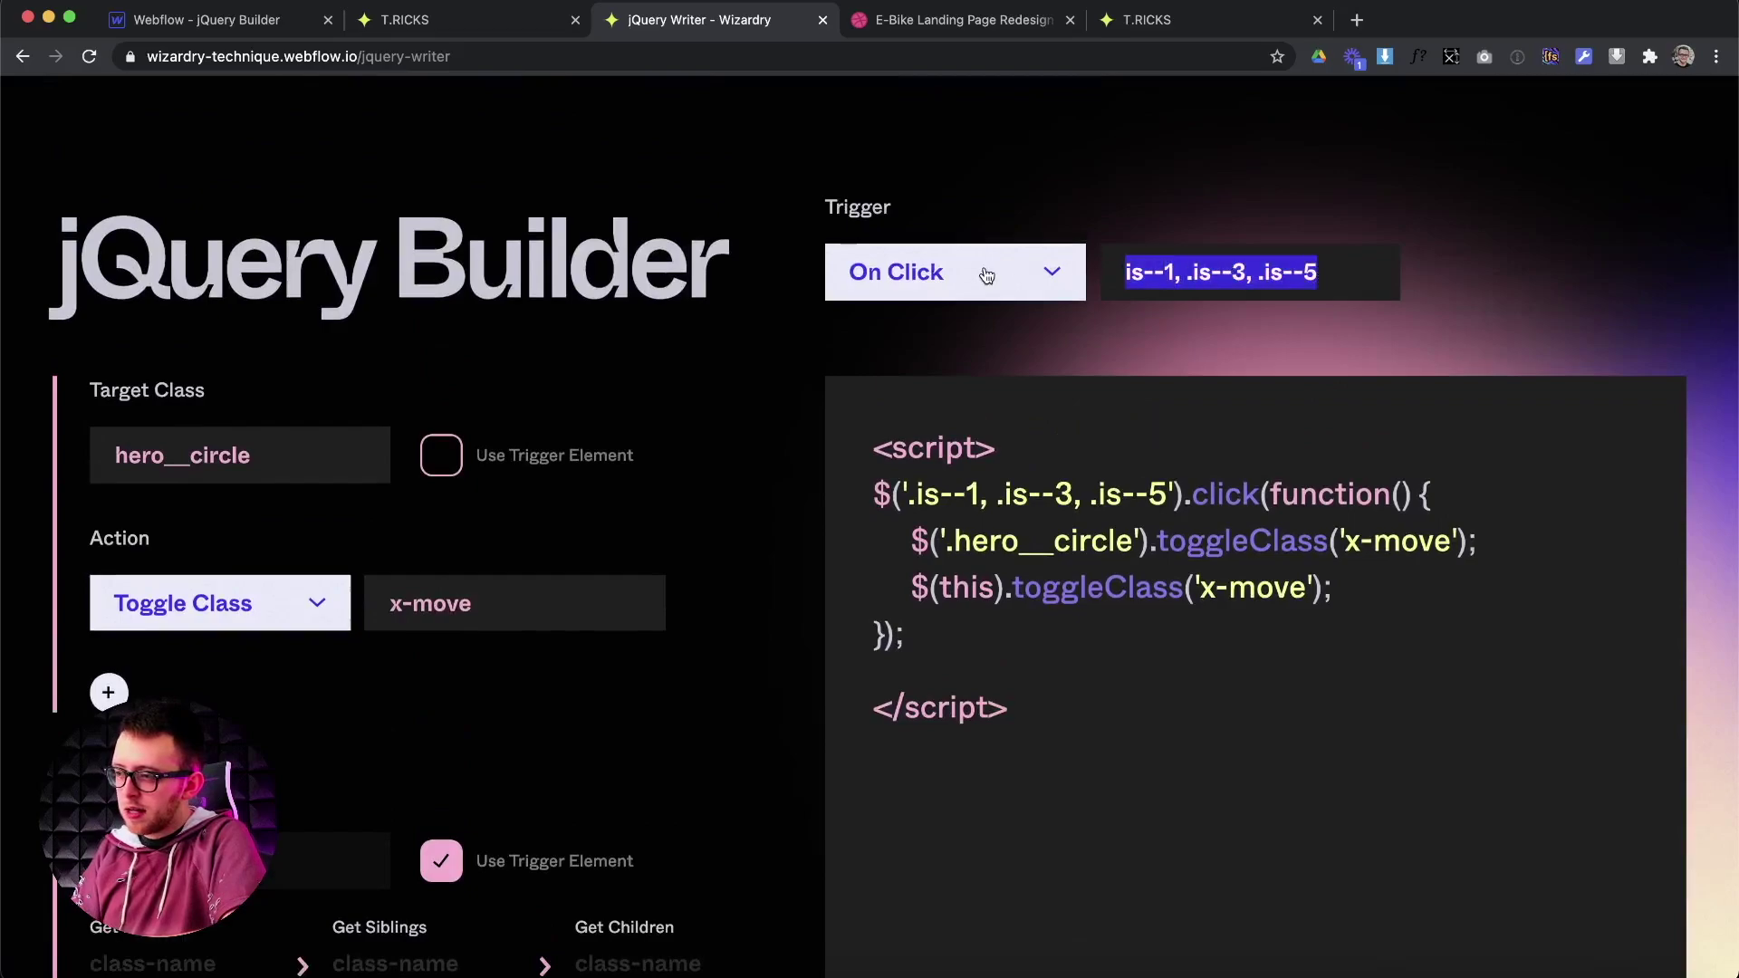
pyautogui.write('bike__dots')
pyautogui.moveTo(1305, 276); pyautogui.dragTo(1057, 280)
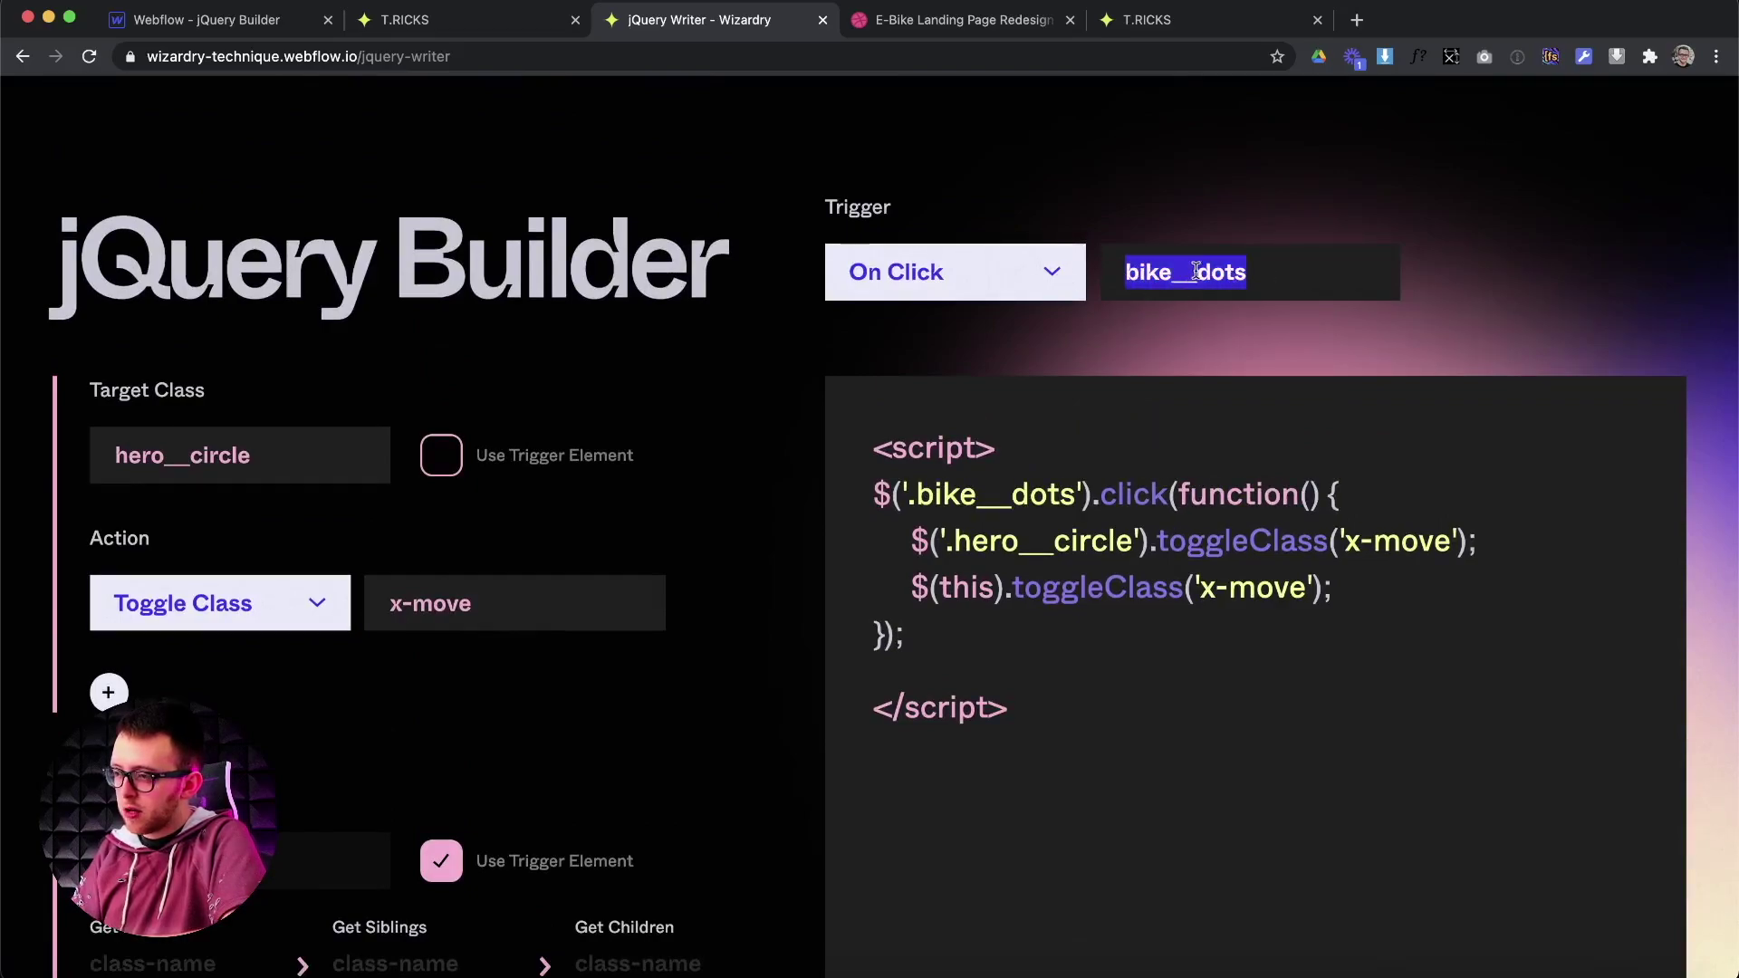
# Remove the second target block and make the remaining block target the trigger element.
pyautogui.scroll(-5, 1122, 475)
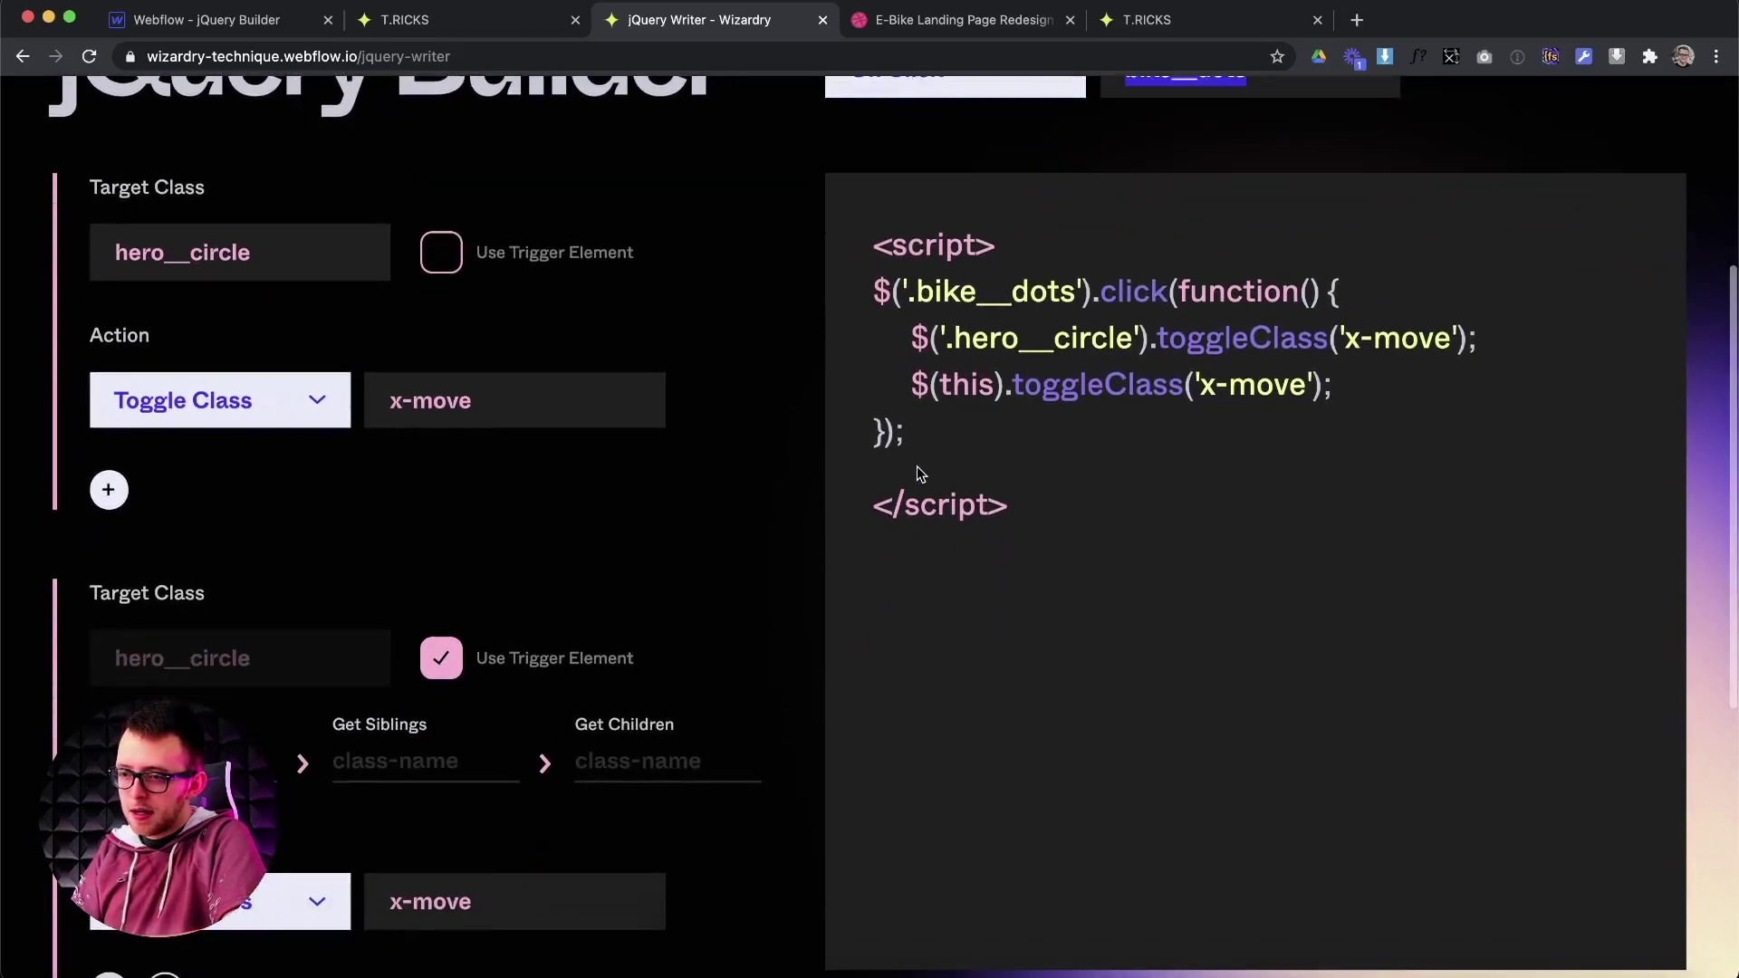
pyautogui.click(109, 412)
pyautogui.scroll(5, 155, 535)
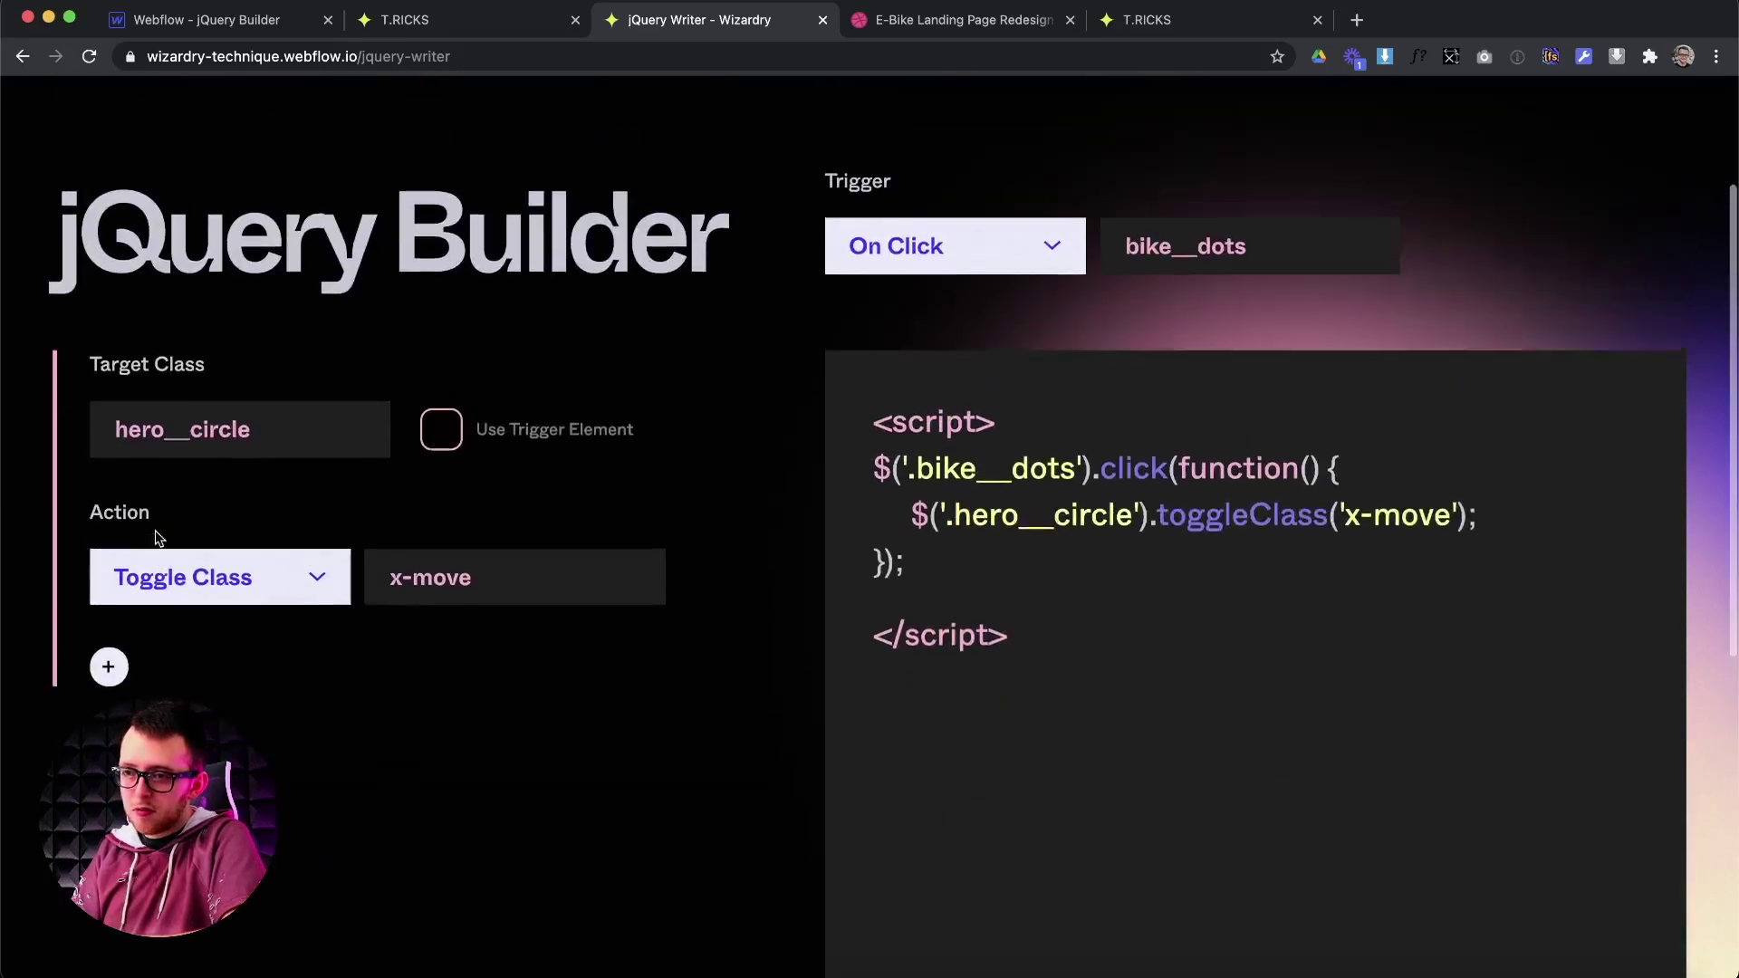
pyautogui.click(444, 449)
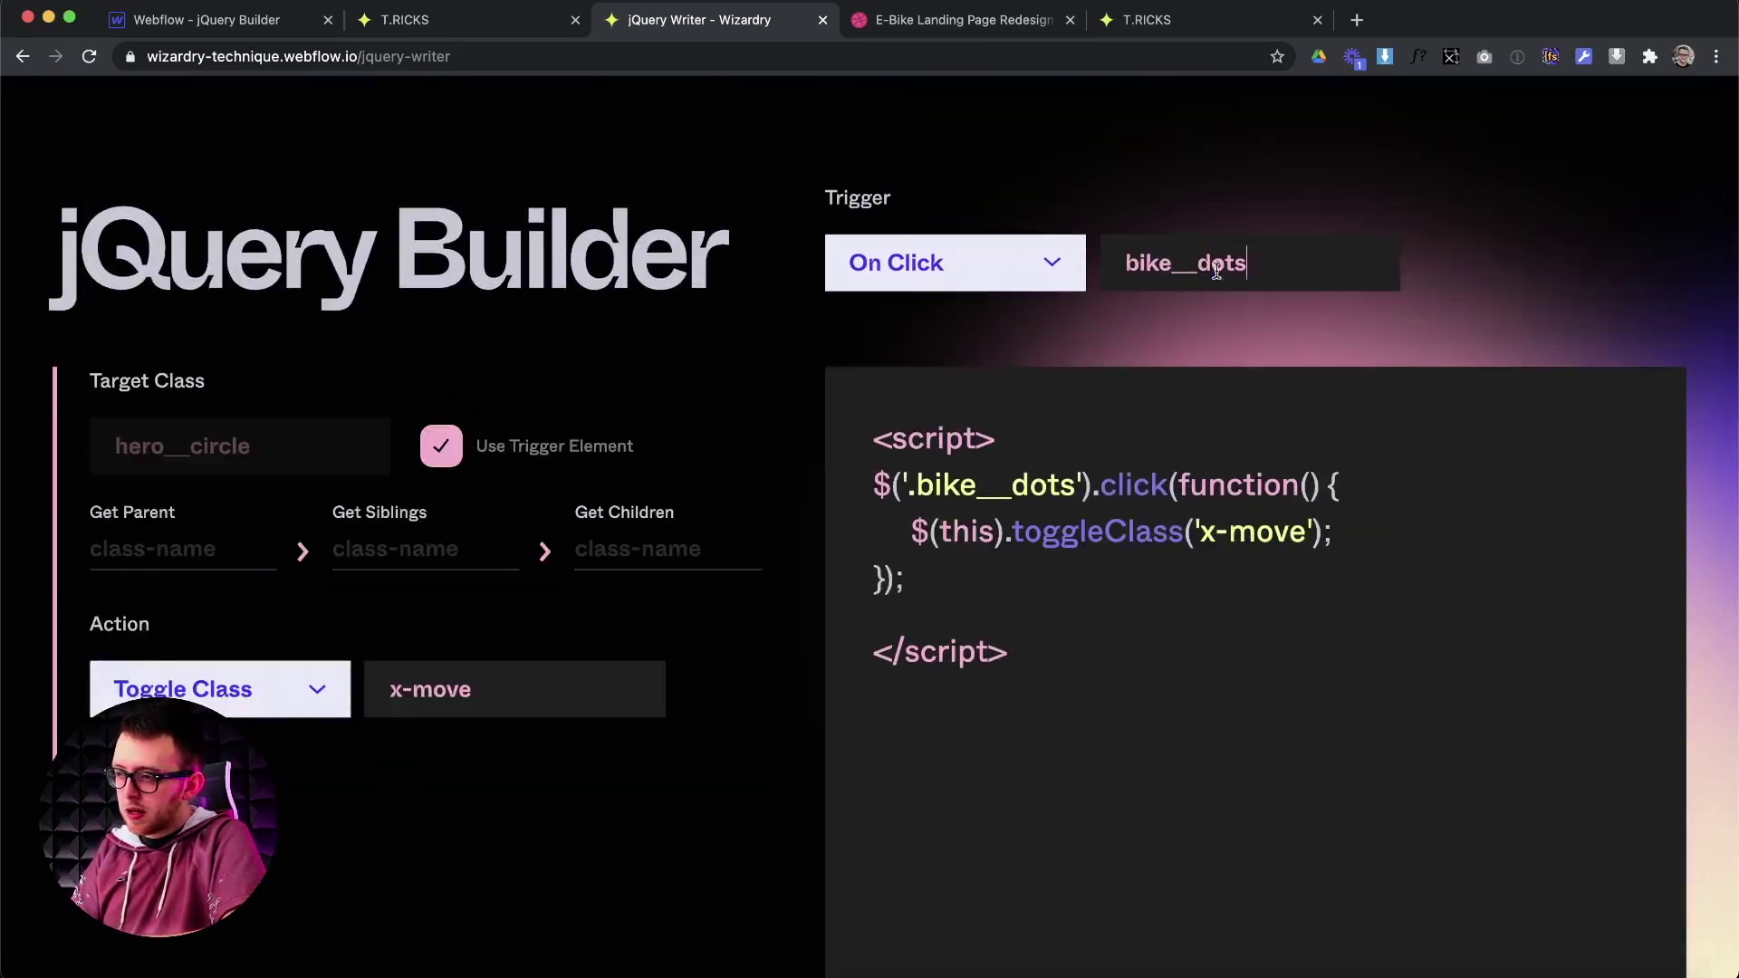
# Target the trigger's bike__dots siblings and set the toggled class to hide-dot.
pyautogui.click(397, 554)
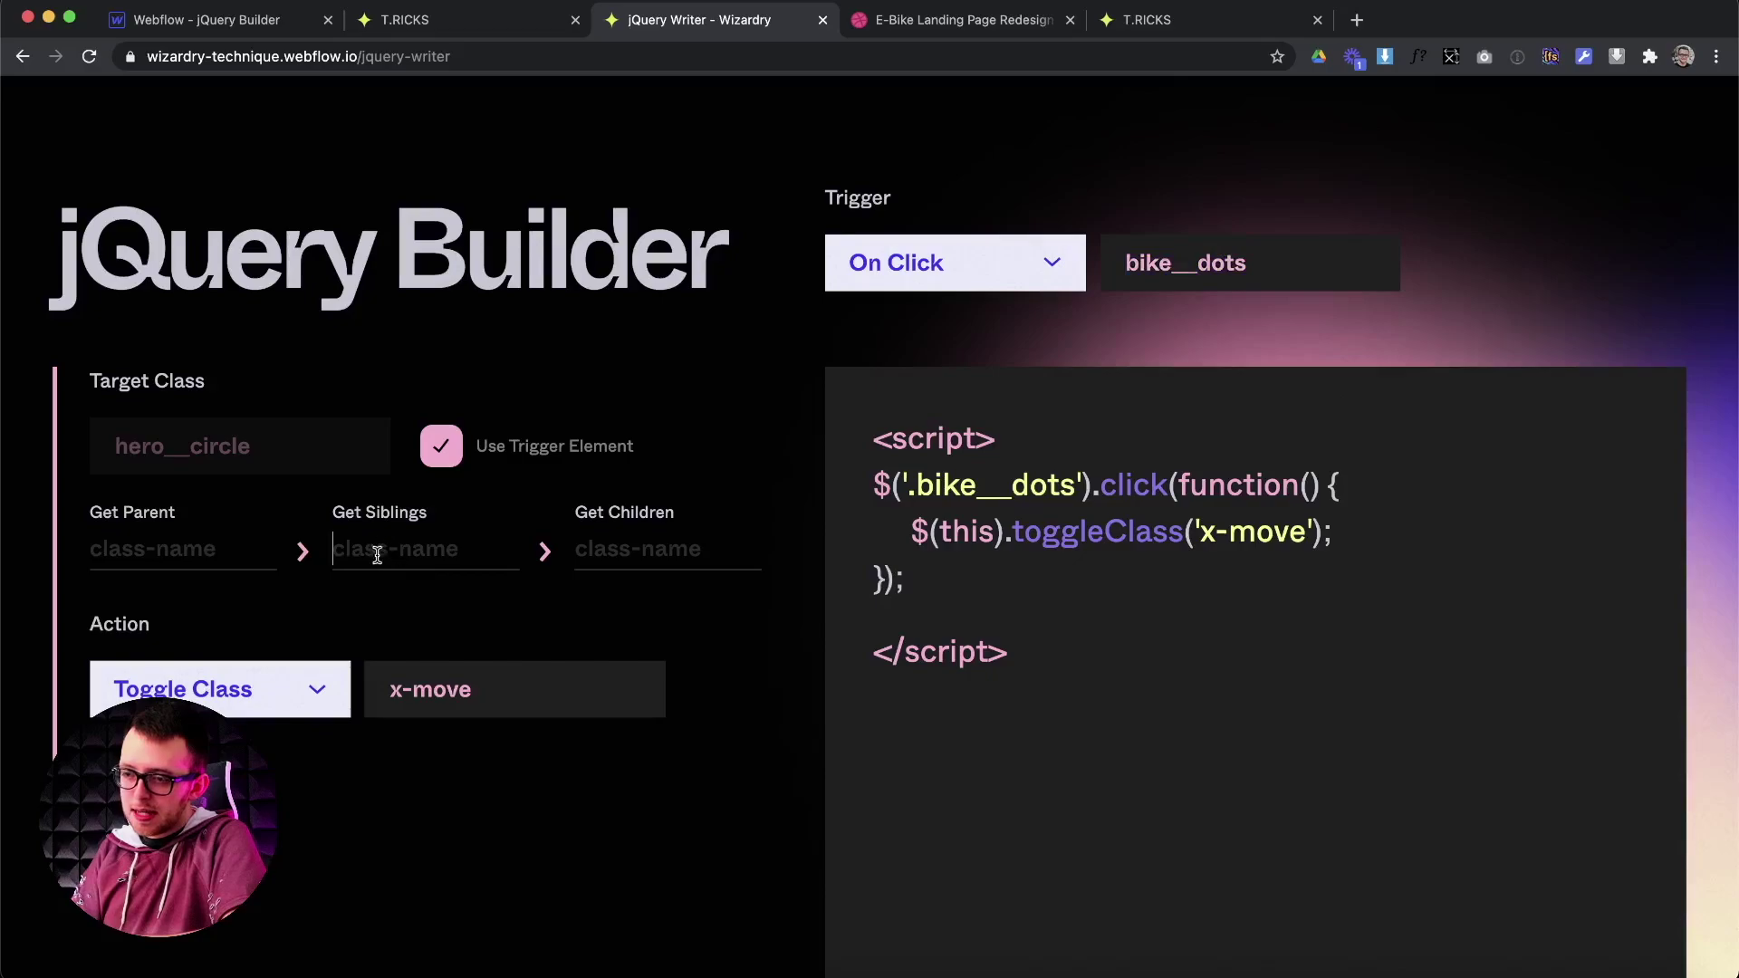
pyautogui.write('bike__dots')
pyautogui.moveTo(459, 551); pyautogui.dragTo(277, 549)
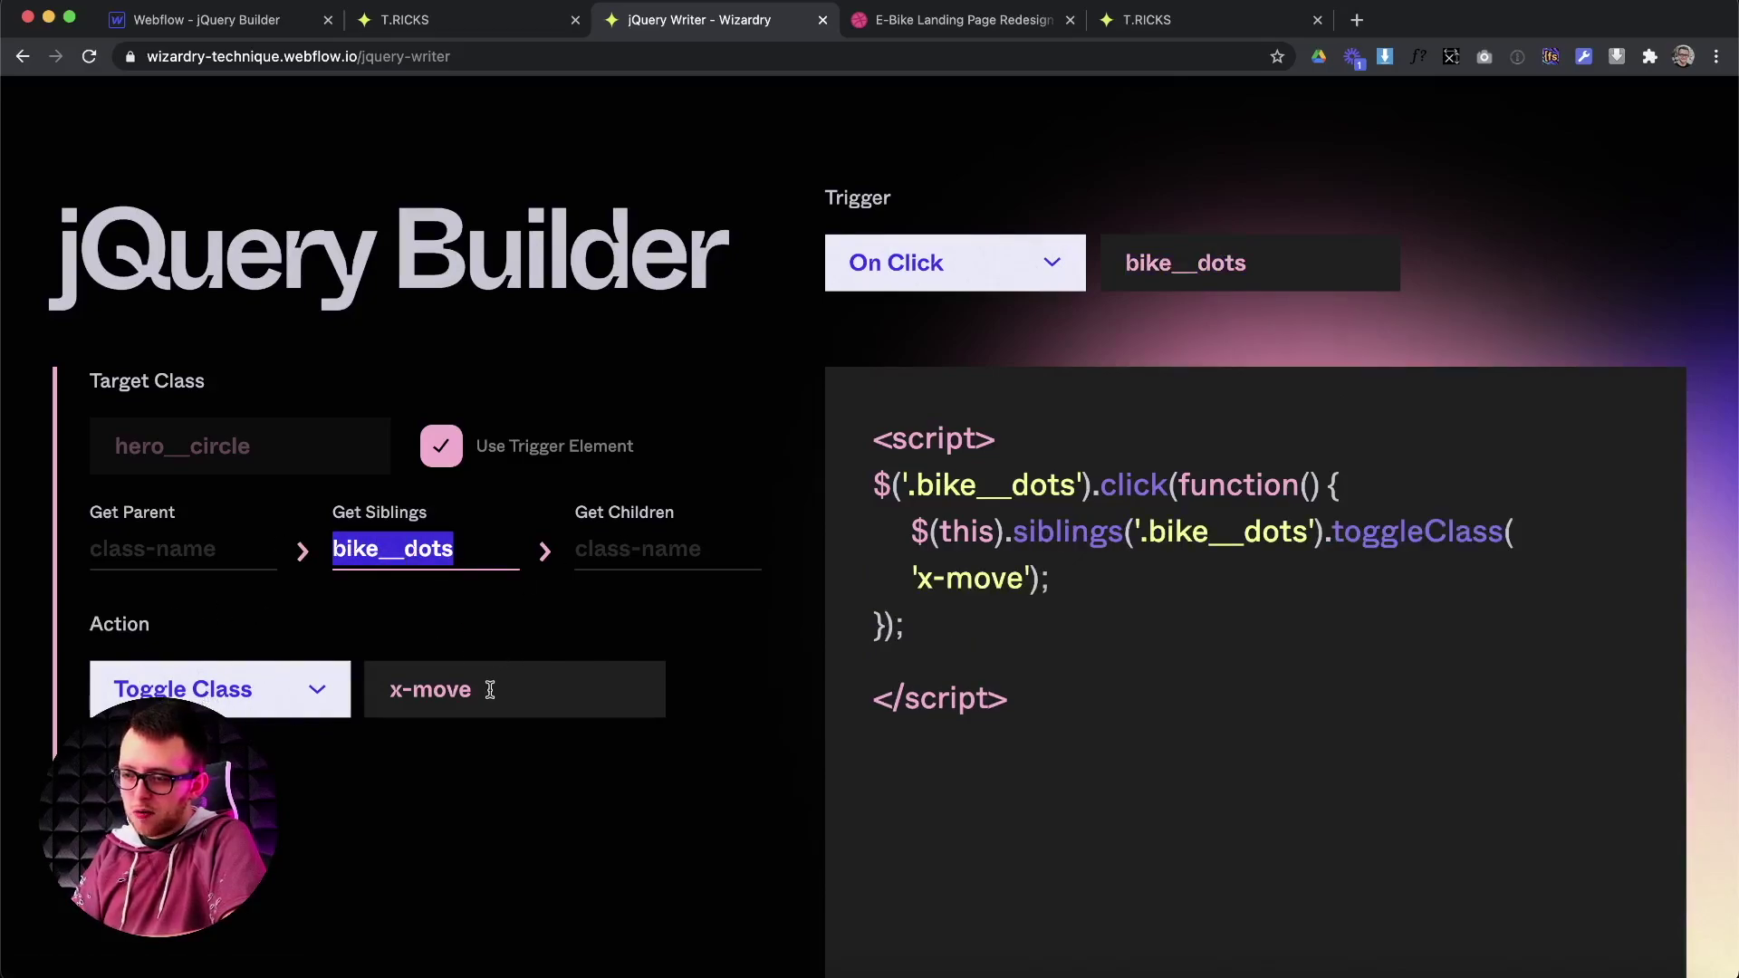
pyautogui.moveTo(490, 689); pyautogui.dragTo(308, 687)
pyautogui.write('hide-dot')
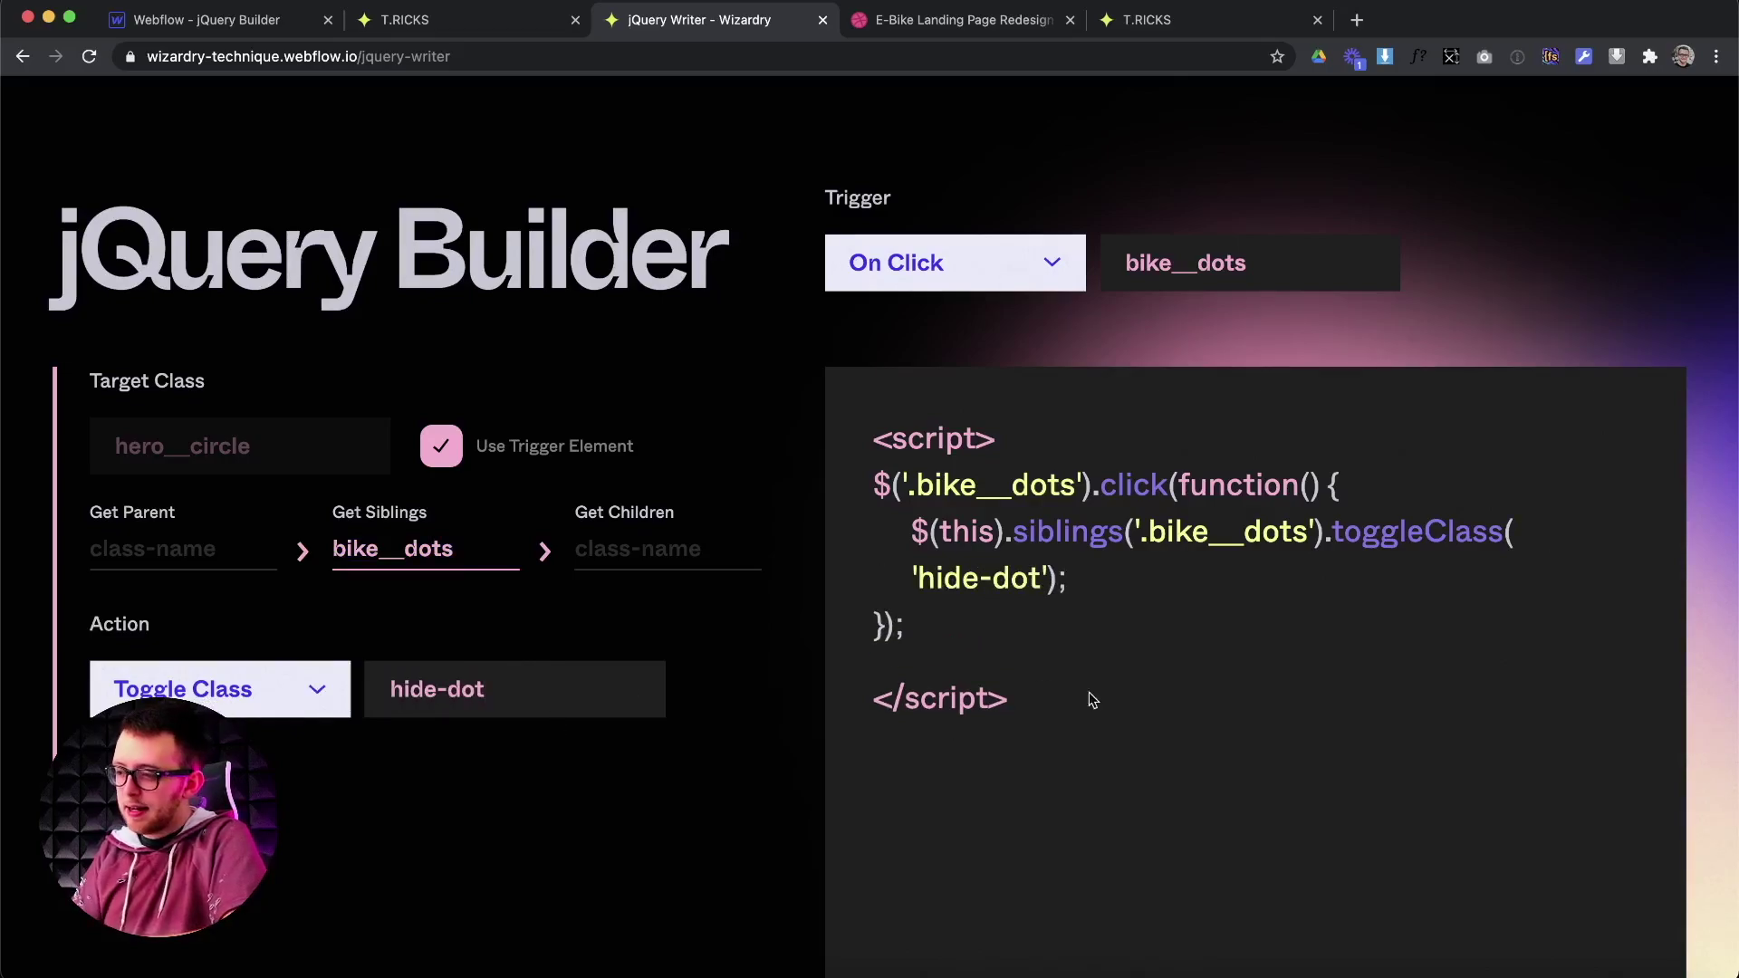
# Copy the generated click function without its script tags and switch to the Webflow Designer.
pyautogui.click(1037, 709)
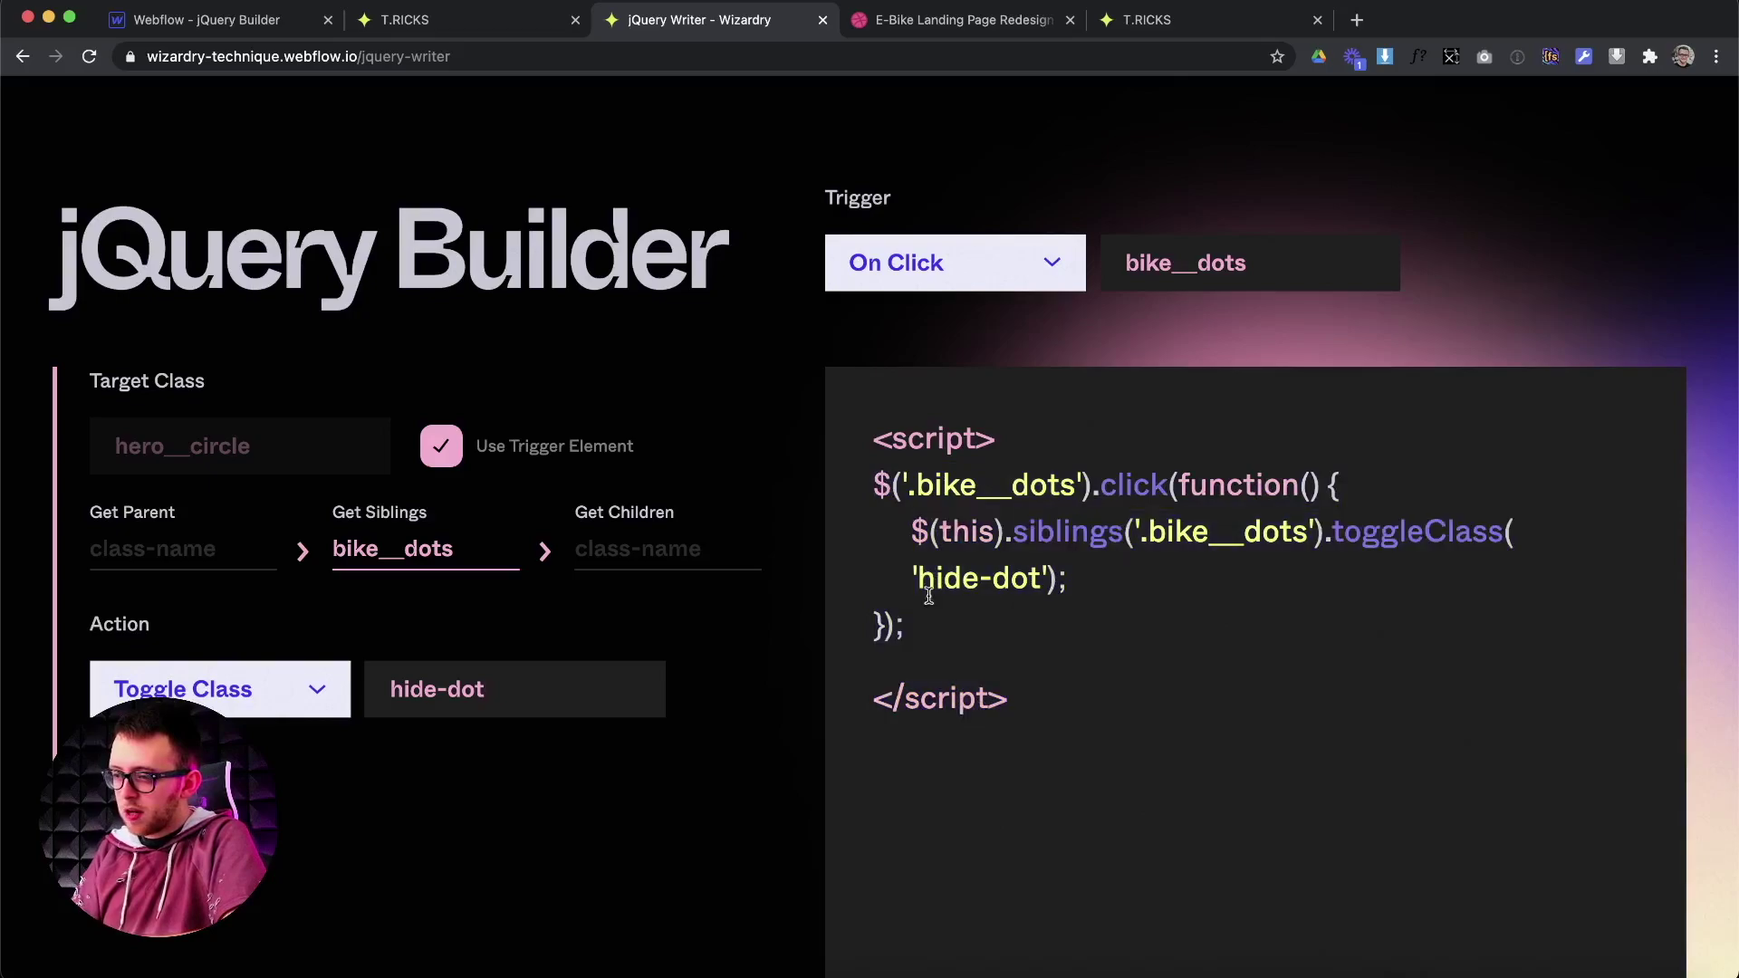
pyautogui.moveTo(912, 626); pyautogui.dragTo(858, 489)
pyautogui.click(209, 20)
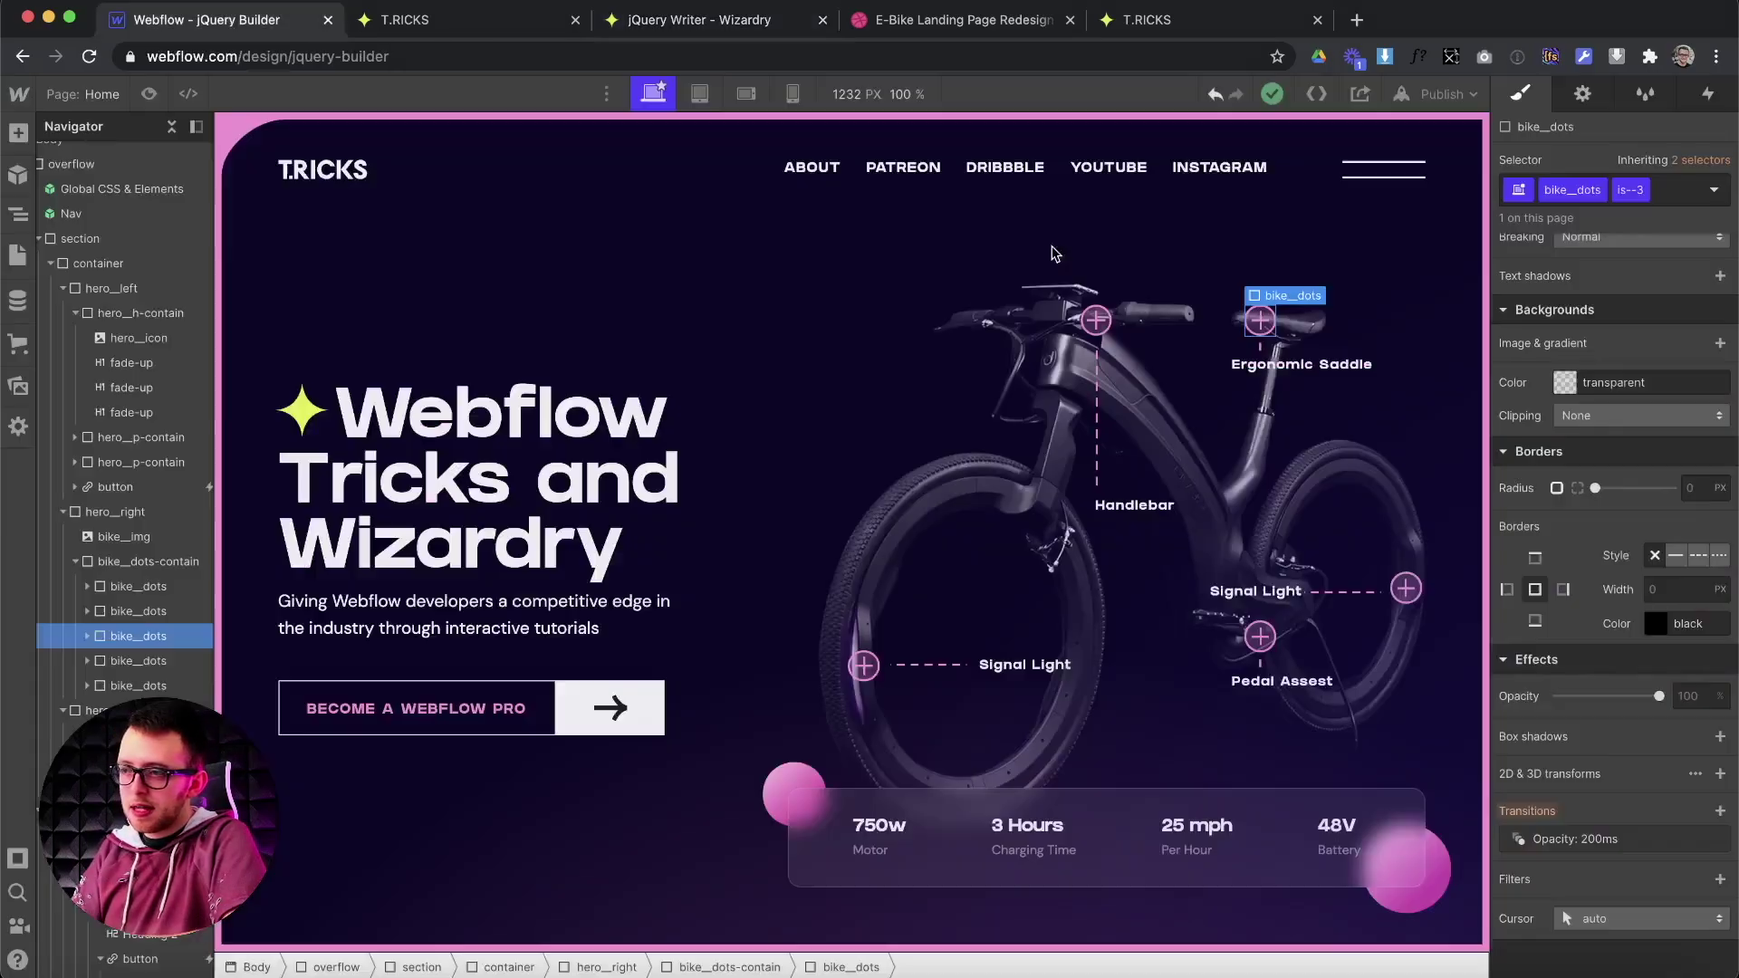
pyautogui.click(1675, 185)
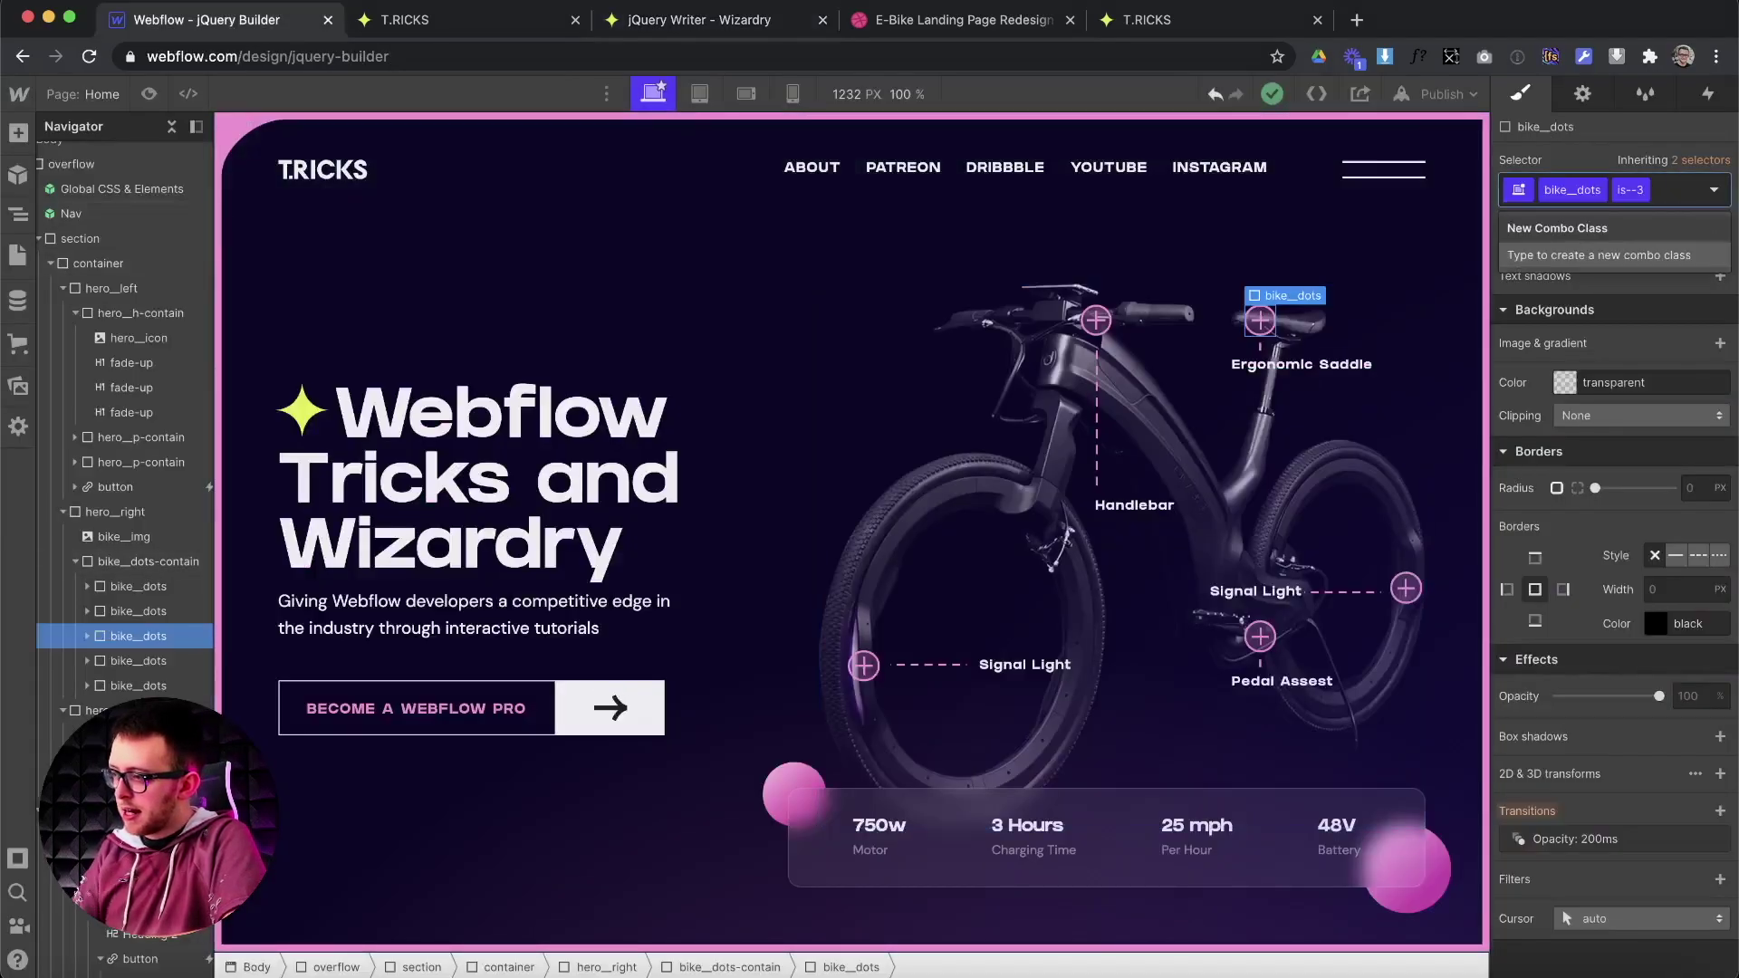
pyautogui.press('BackSpace')
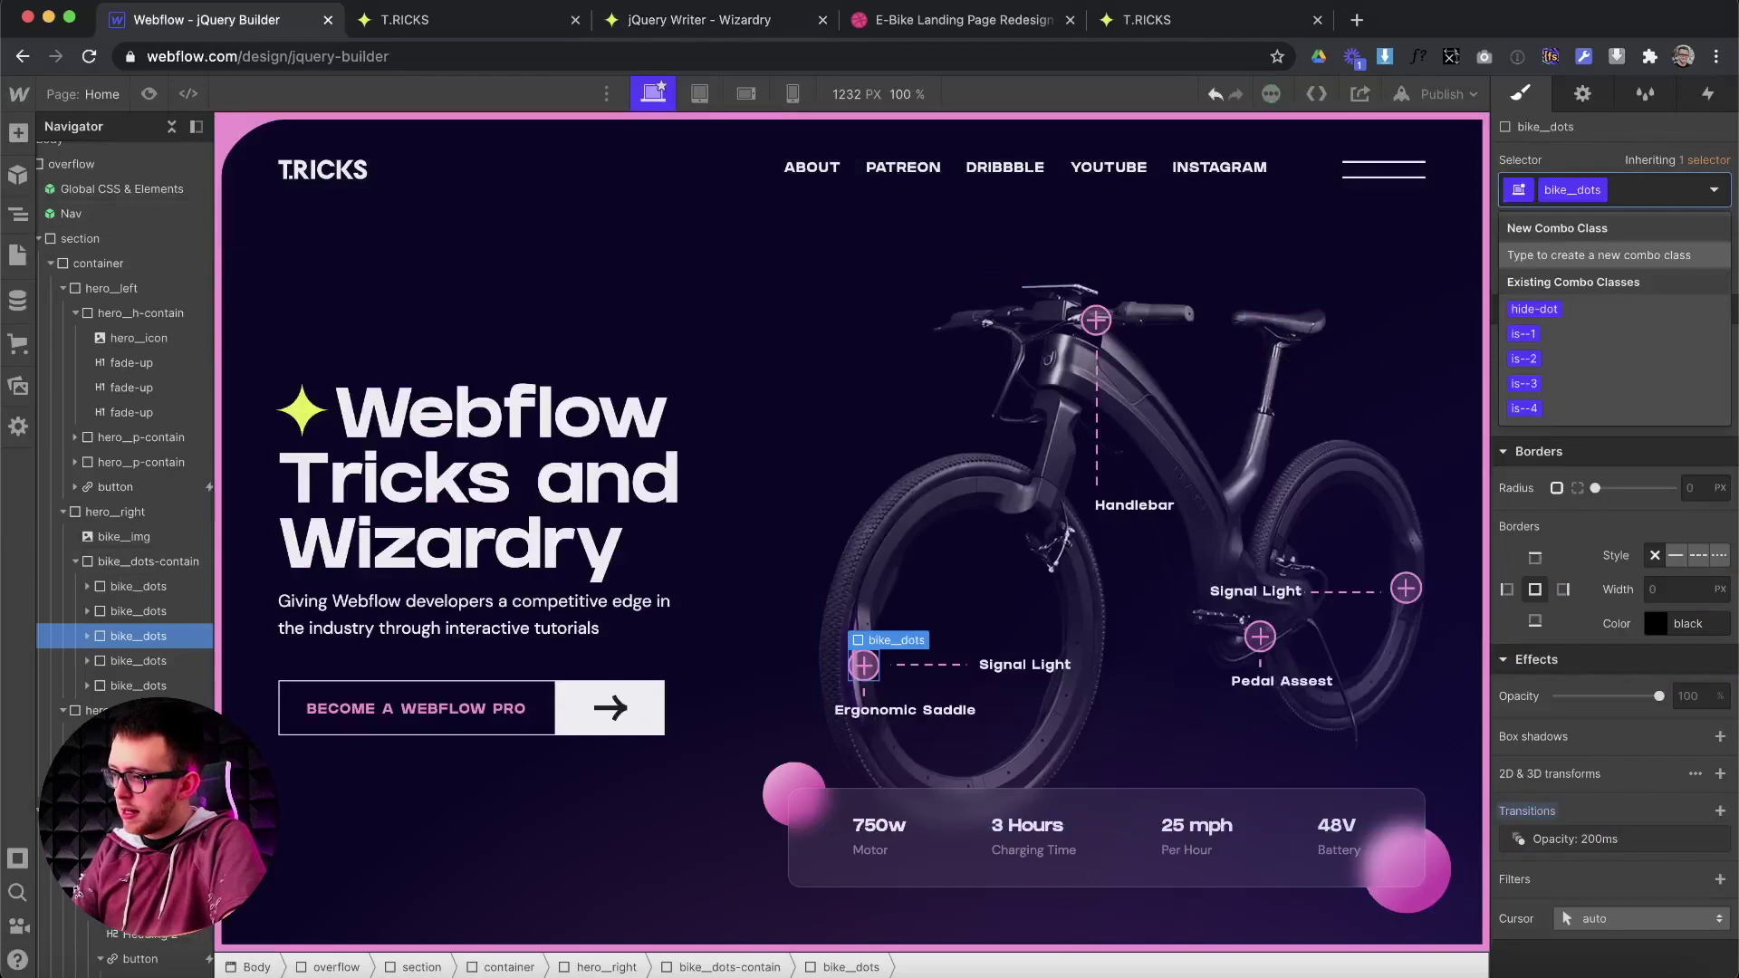
pyautogui.click(1216, 94)
# Open the Home page settings and add the comment "// HIDE SIBLINGS" at the end of the script before the </body> tag.
pyautogui.click(18, 255)
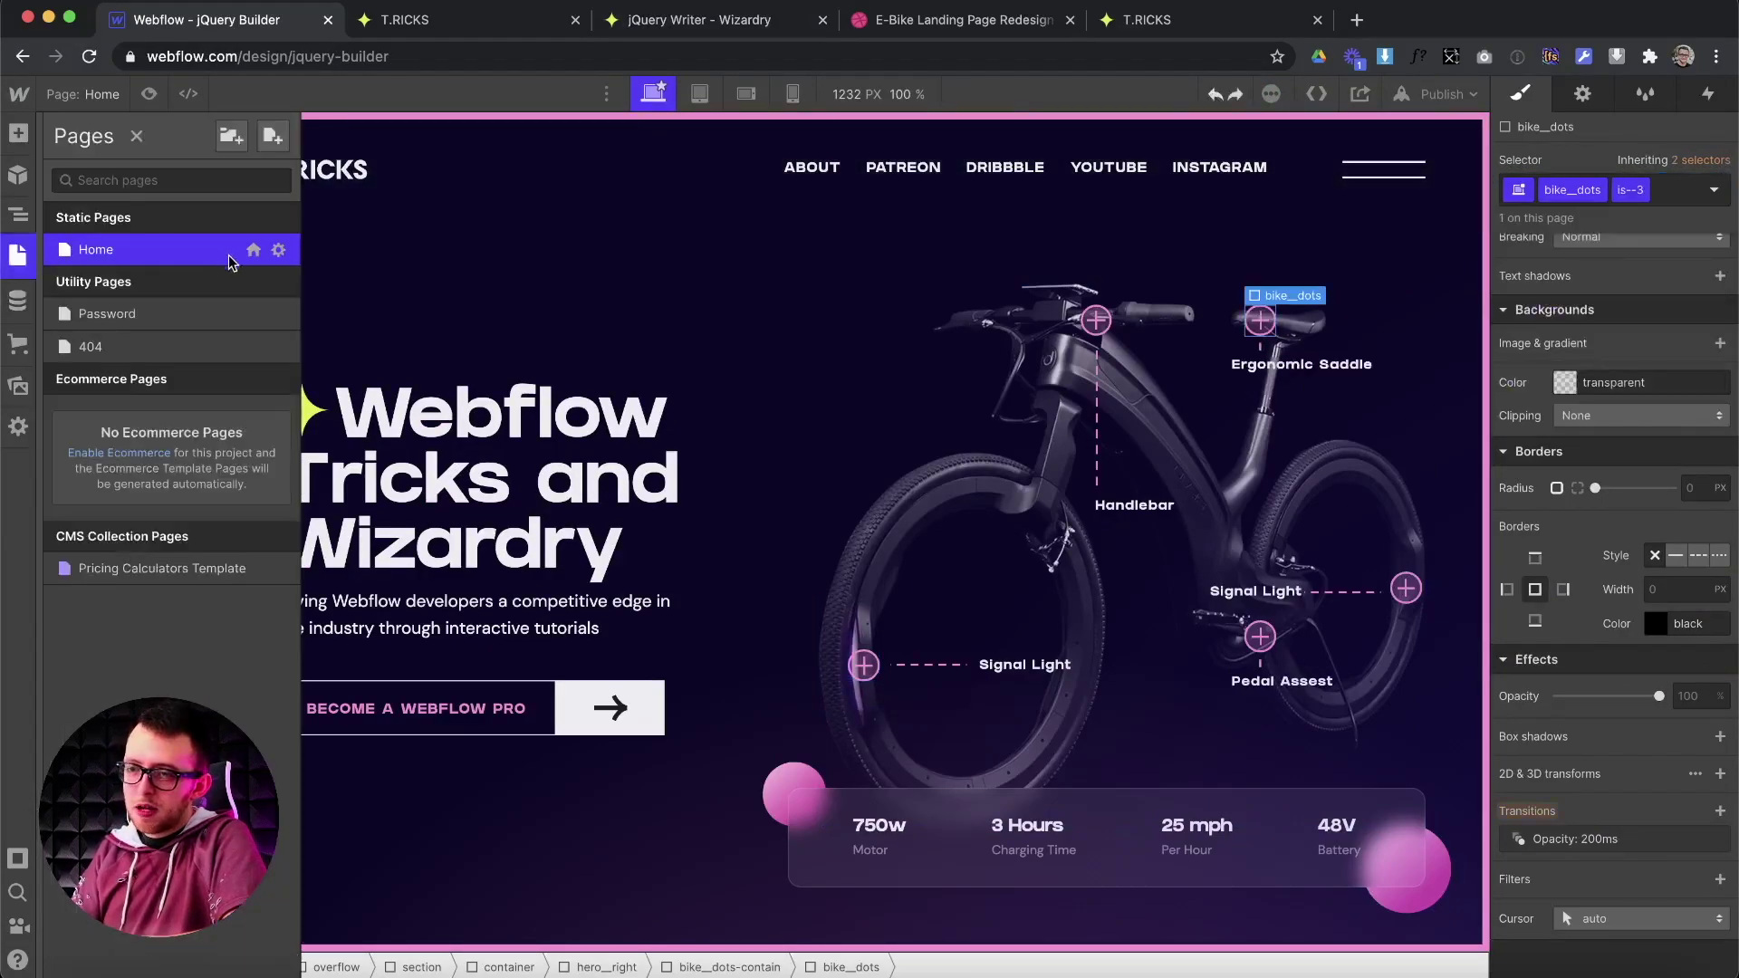
pyautogui.click(279, 251)
pyautogui.scroll(-15, 683, 776)
pyautogui.click(422, 683)
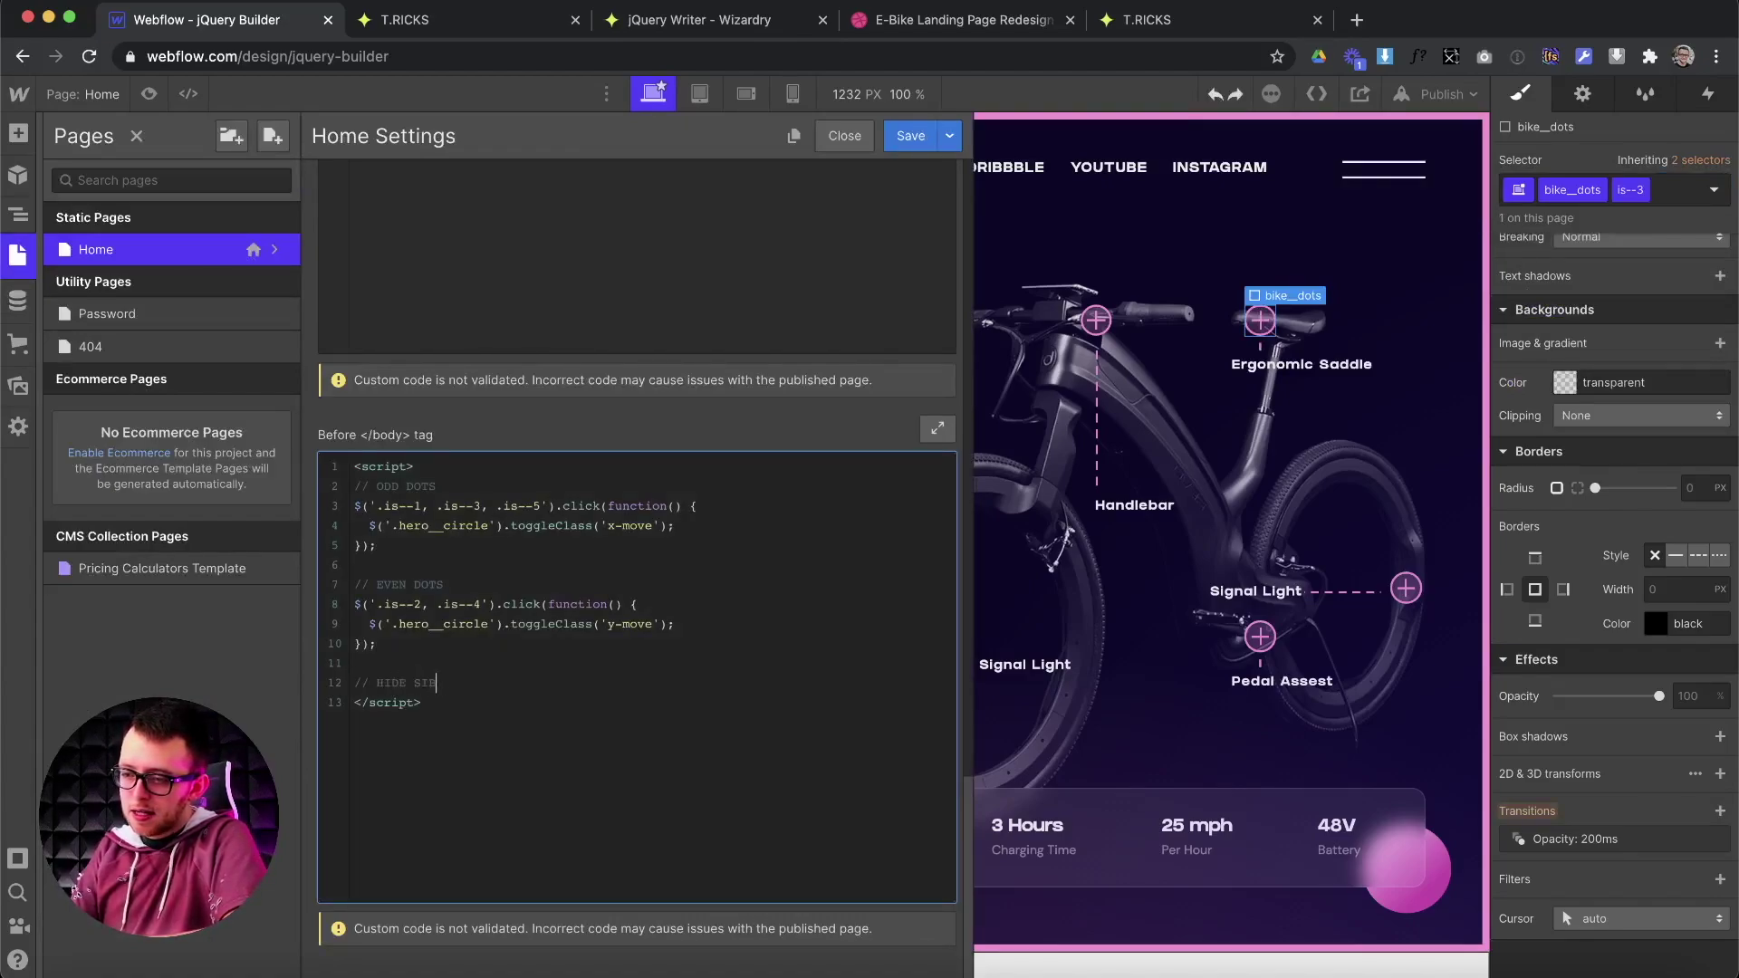
pyautogui.write('S')
# Insert the bike__dots click function that toggles hide-dot on its bike__dots siblings below the HIDE SIBLINGS comment.
pyautogui.press('Return')
pyautogui.write("$('.bike__dots').click(function() {")
pyautogui.press('Return')
pyautogui.press('Return')
pyautogui.write("$(this).siblings('.bike__dots').toggleClass('hide-dot');")
pyautogui.press('Return')
pyautogui.write('});')
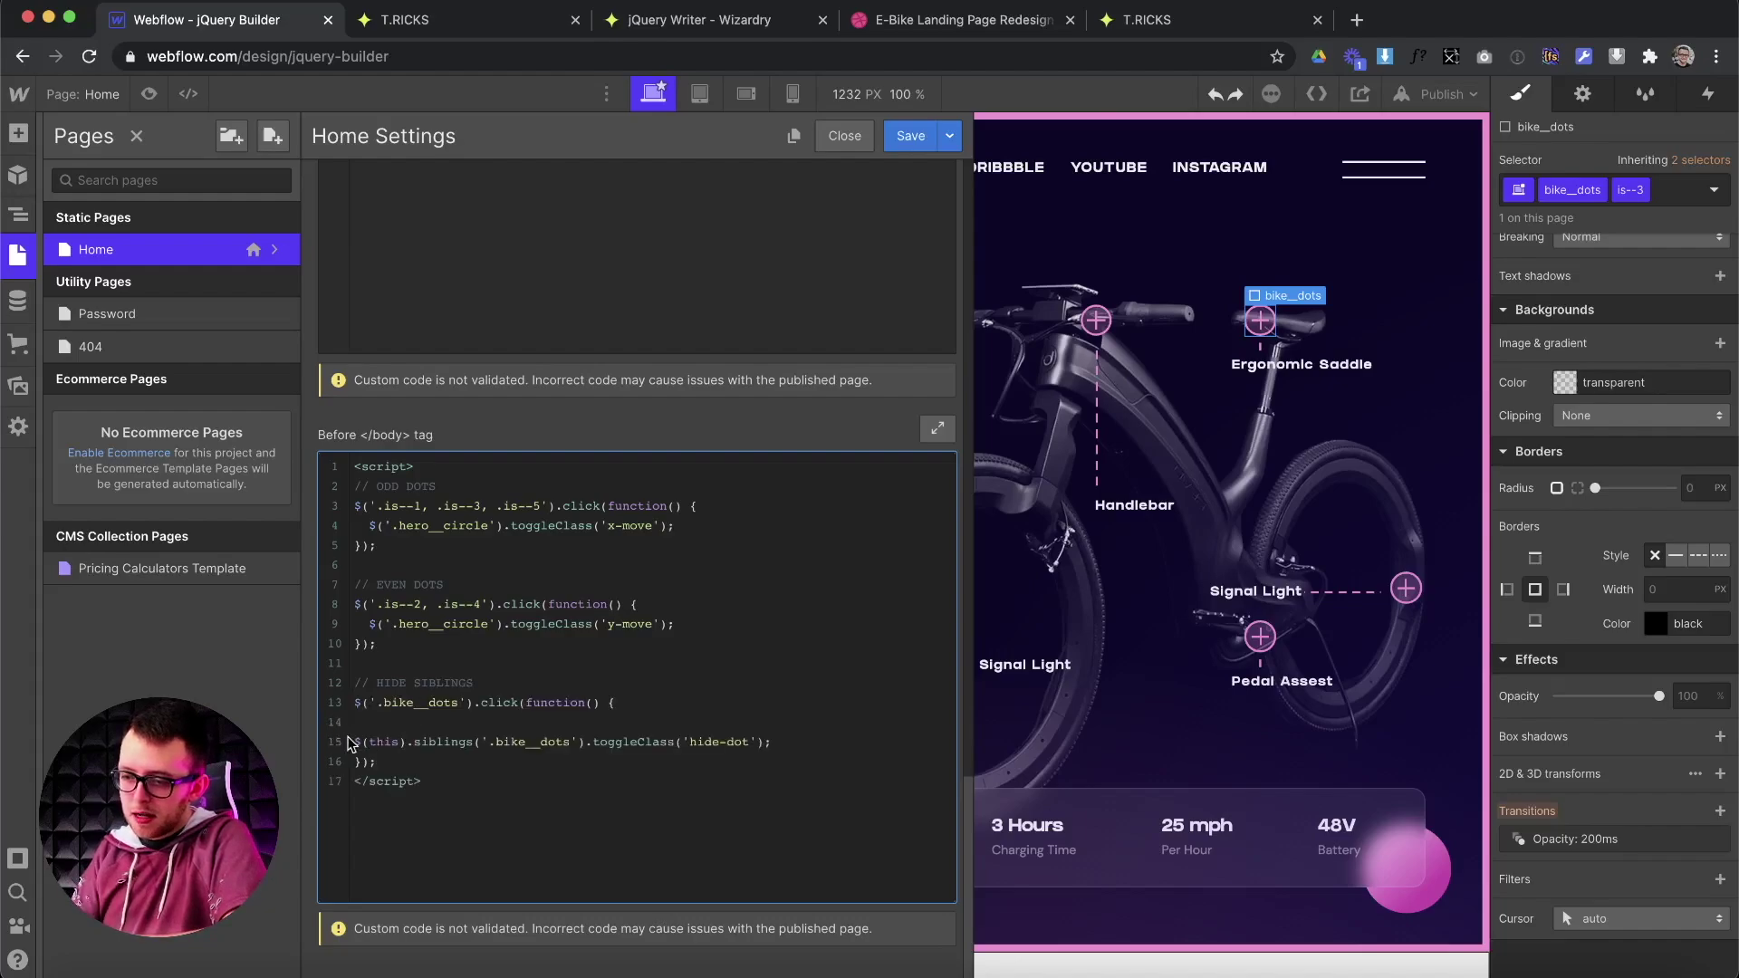
# Delete the blank line inside the new click function and indent its toggleClass line.
pyautogui.click(368, 722)
pyautogui.press('BackSpace')
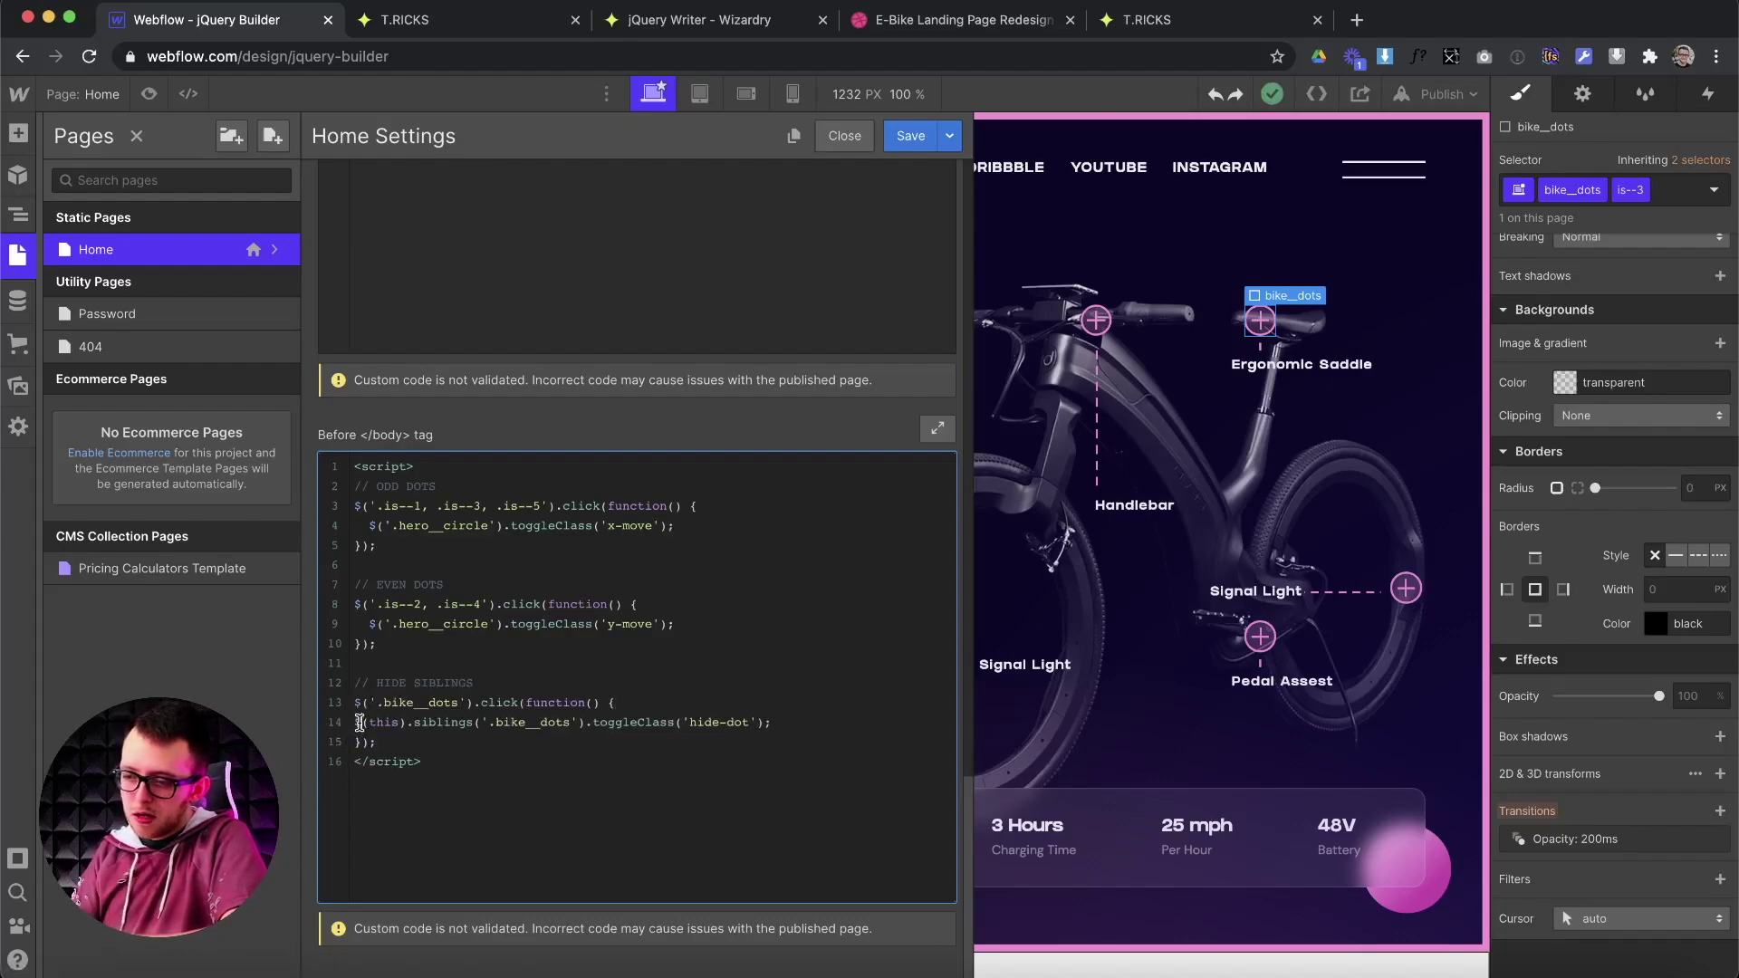
pyautogui.press('Right')
pyautogui.press('Tab')
pyautogui.moveTo(423, 705); pyautogui.dragTo(500, 703)
pyautogui.moveTo(676, 722); pyautogui.dragTo(757, 722)
pyautogui.click(750, 722)
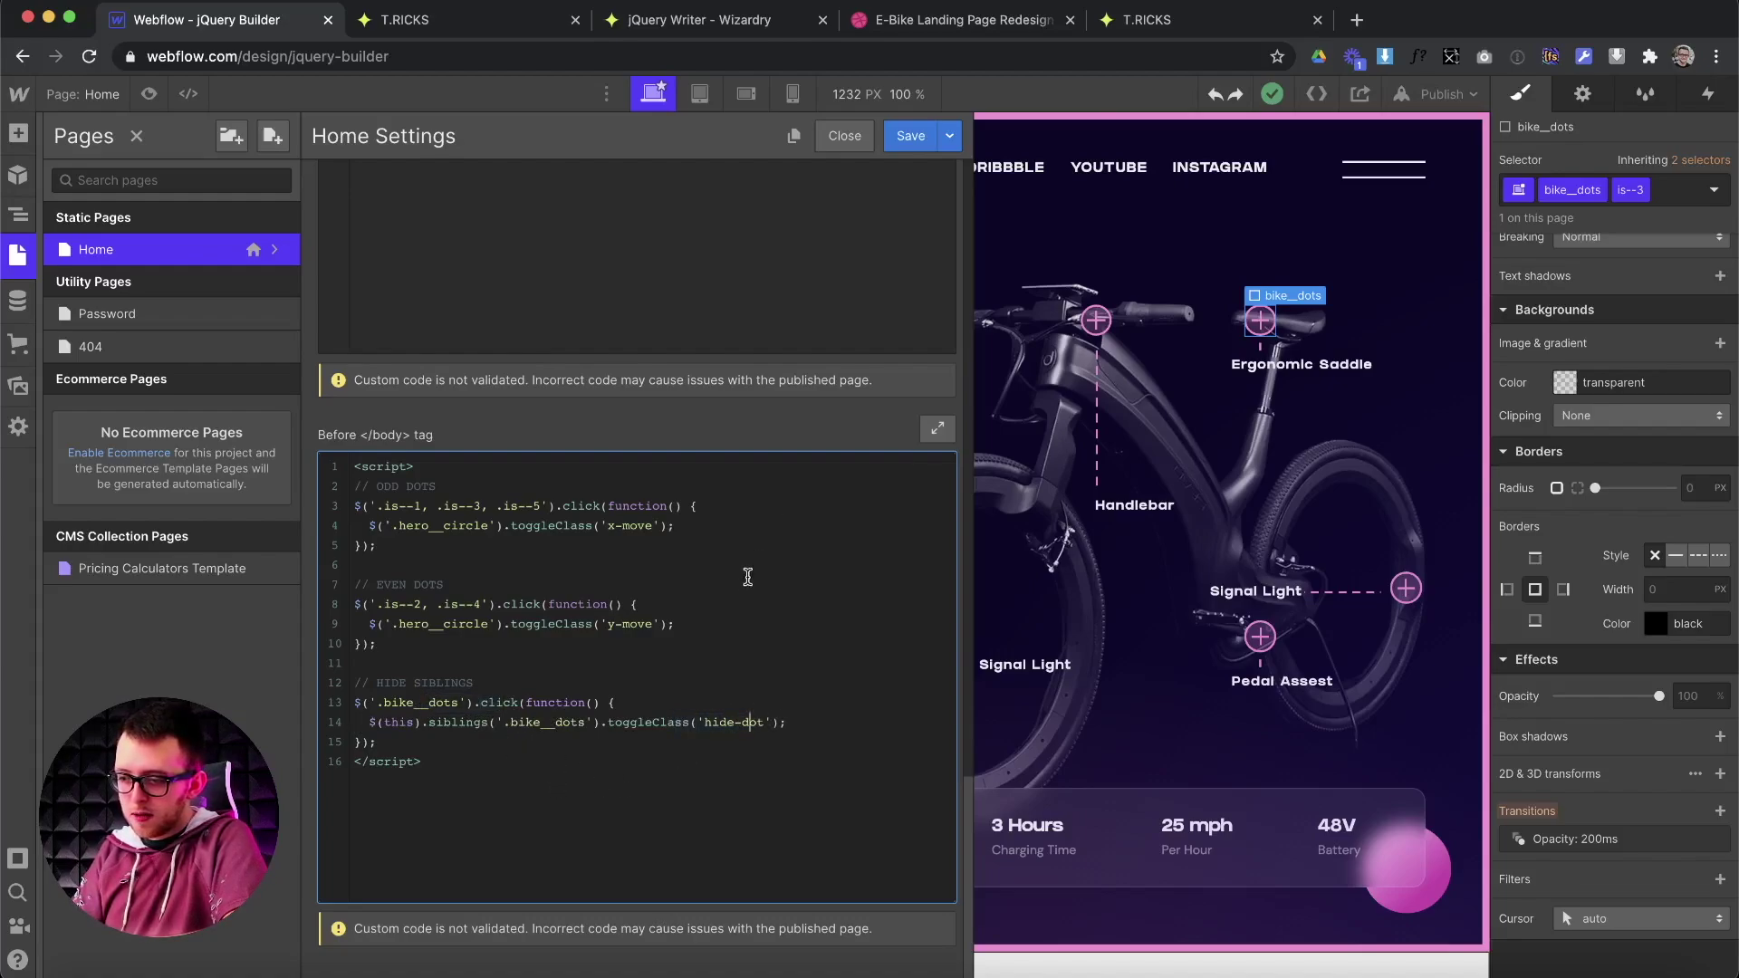
# Save the Home page settings with the sibling-hiding script and publish the site to the selected domain.
pyautogui.click(910, 136)
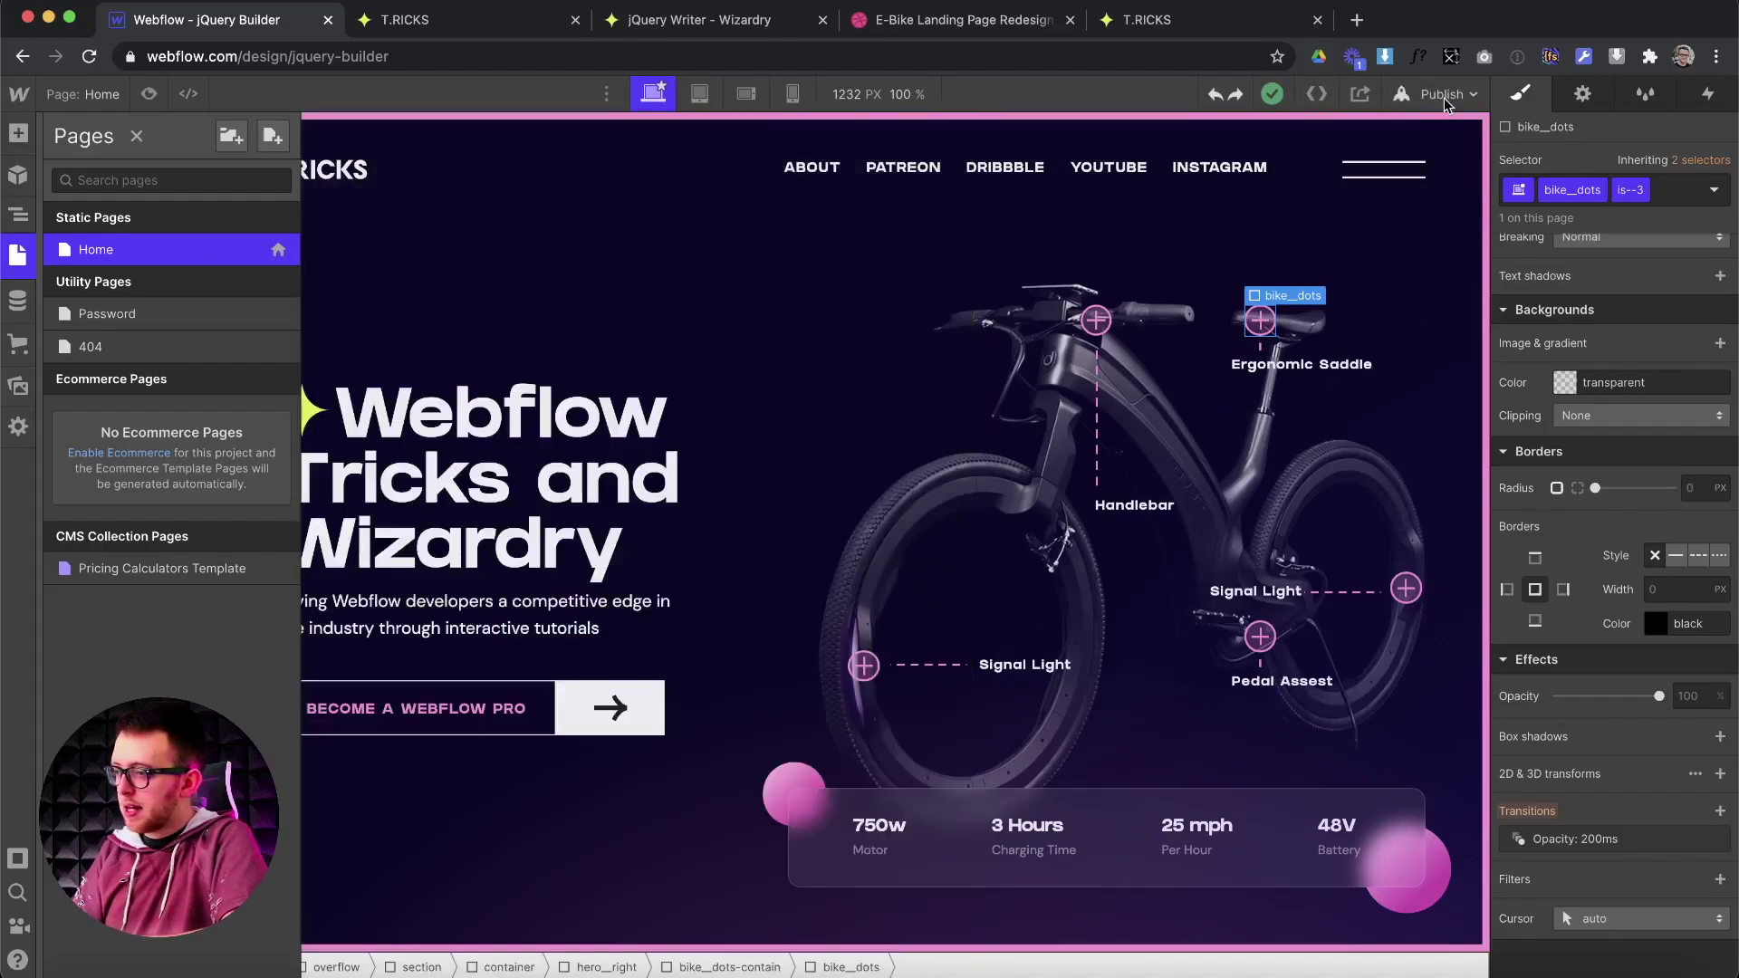
pyautogui.click(1442, 94)
pyautogui.click(1322, 405)
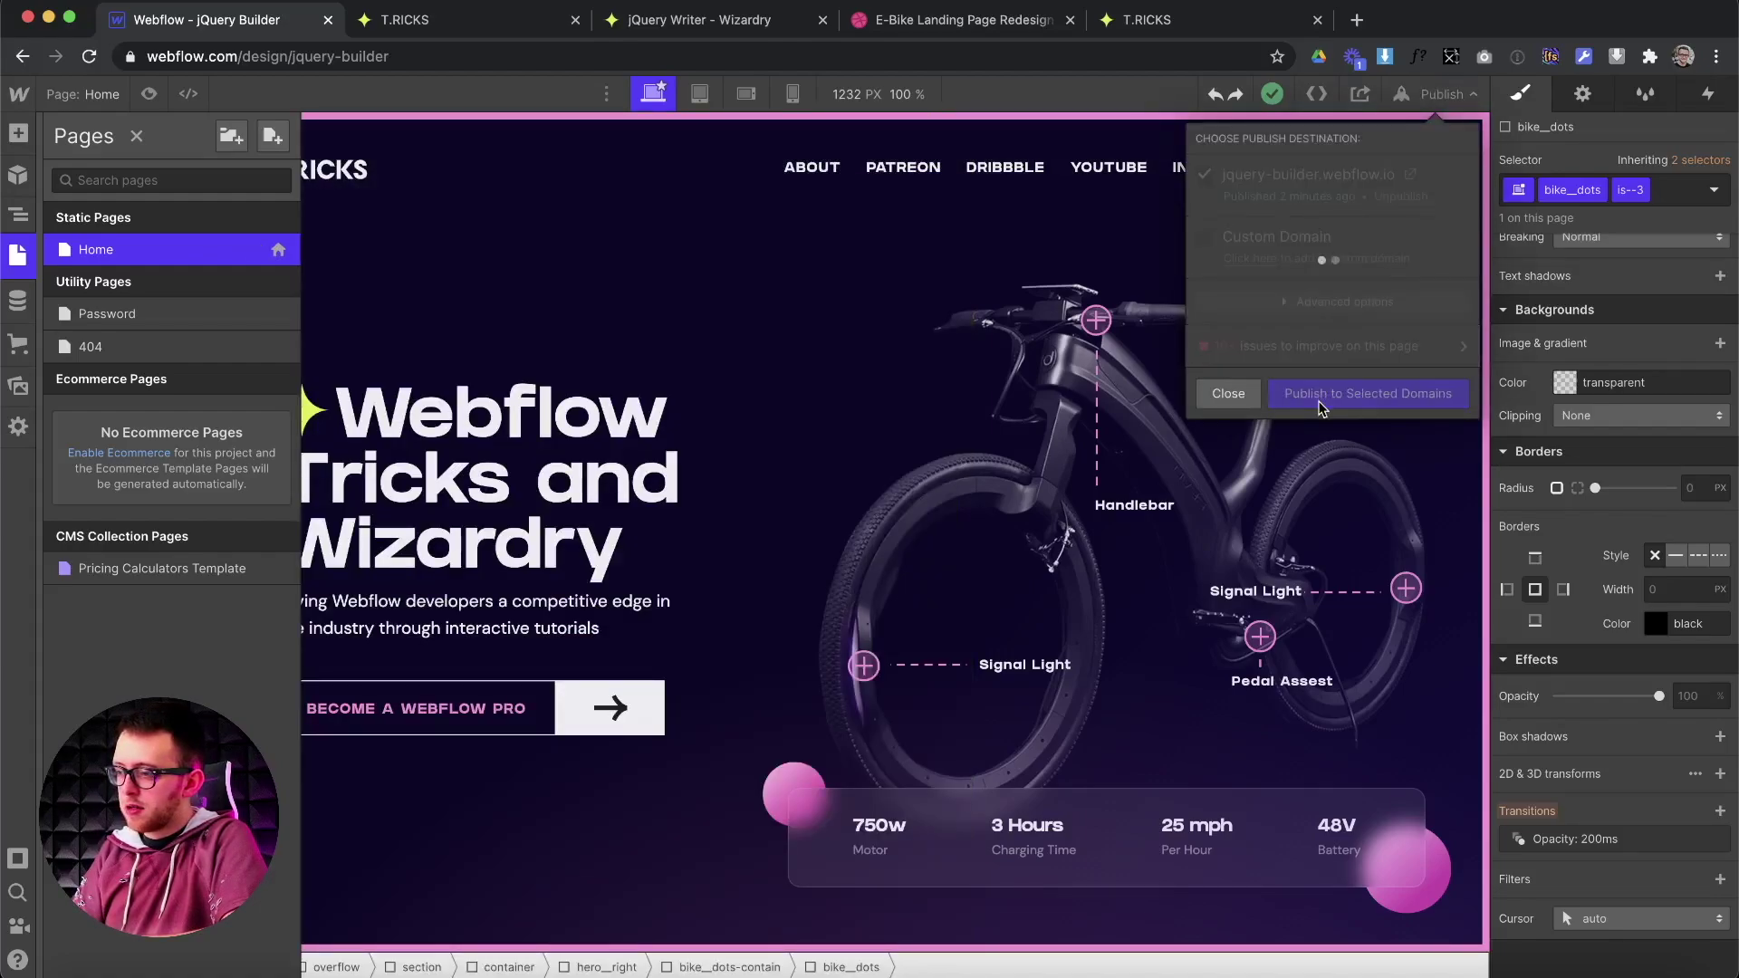
# Test the rear wheel's Signal Light hotspot on the live T.RICKS page and return to the Webflow Designer.
pyautogui.click(430, 25)
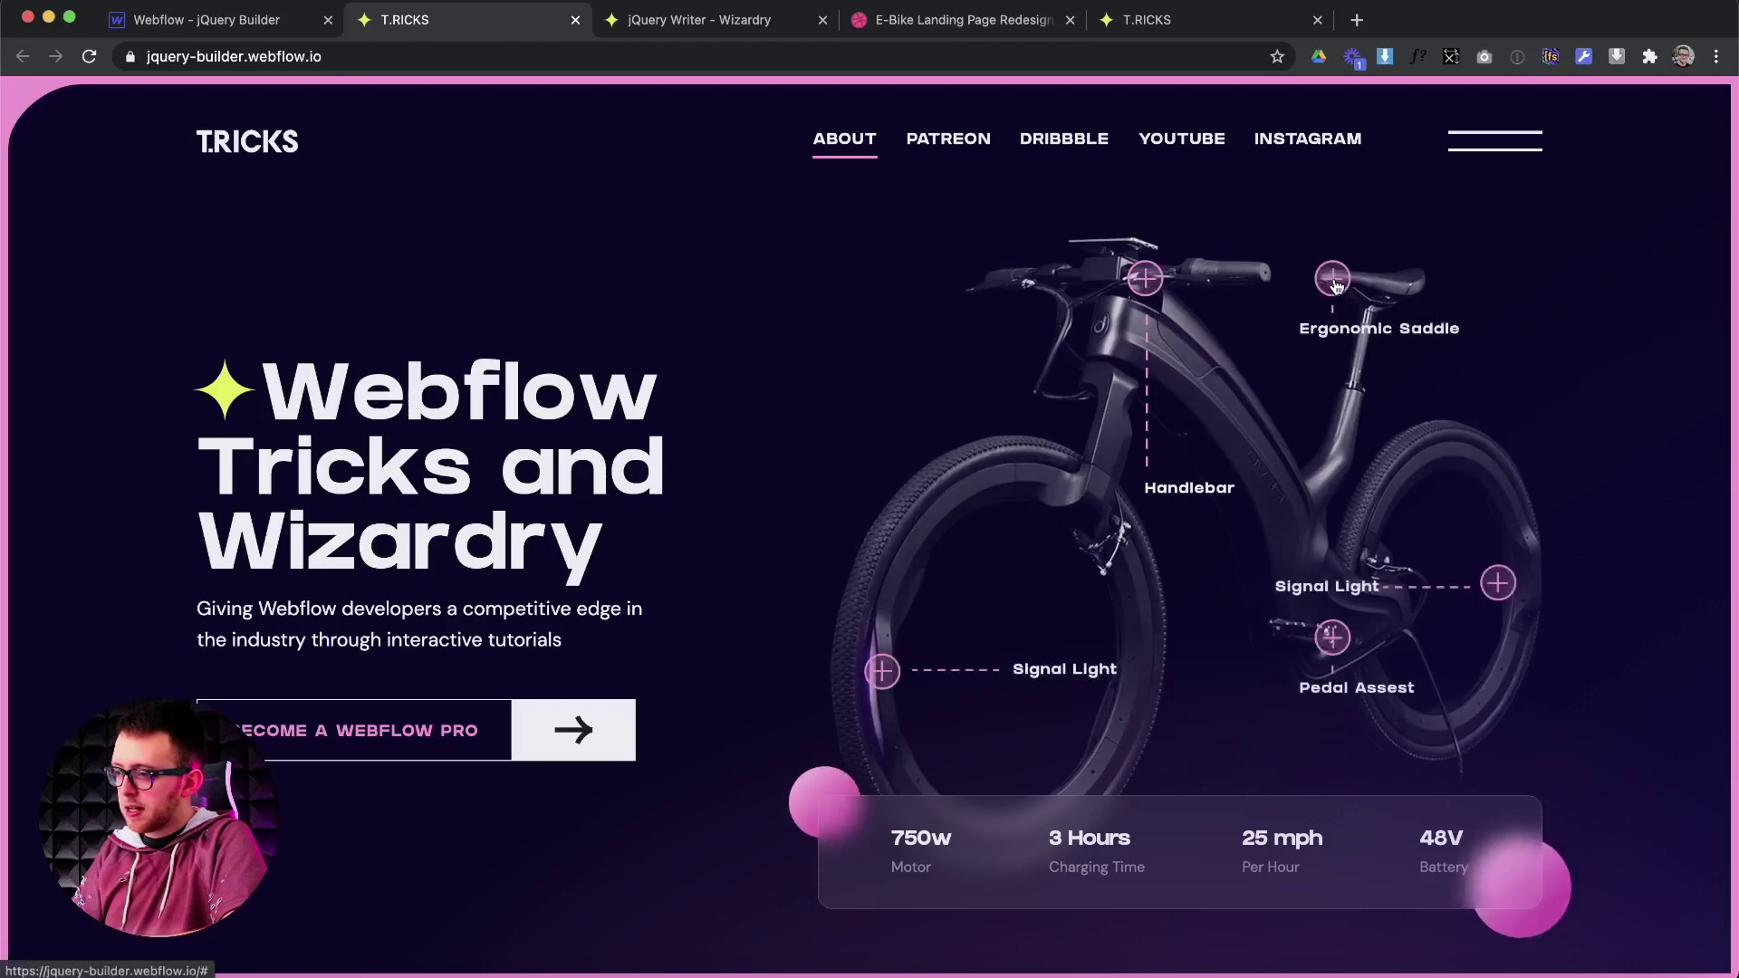
pyautogui.click(1497, 586)
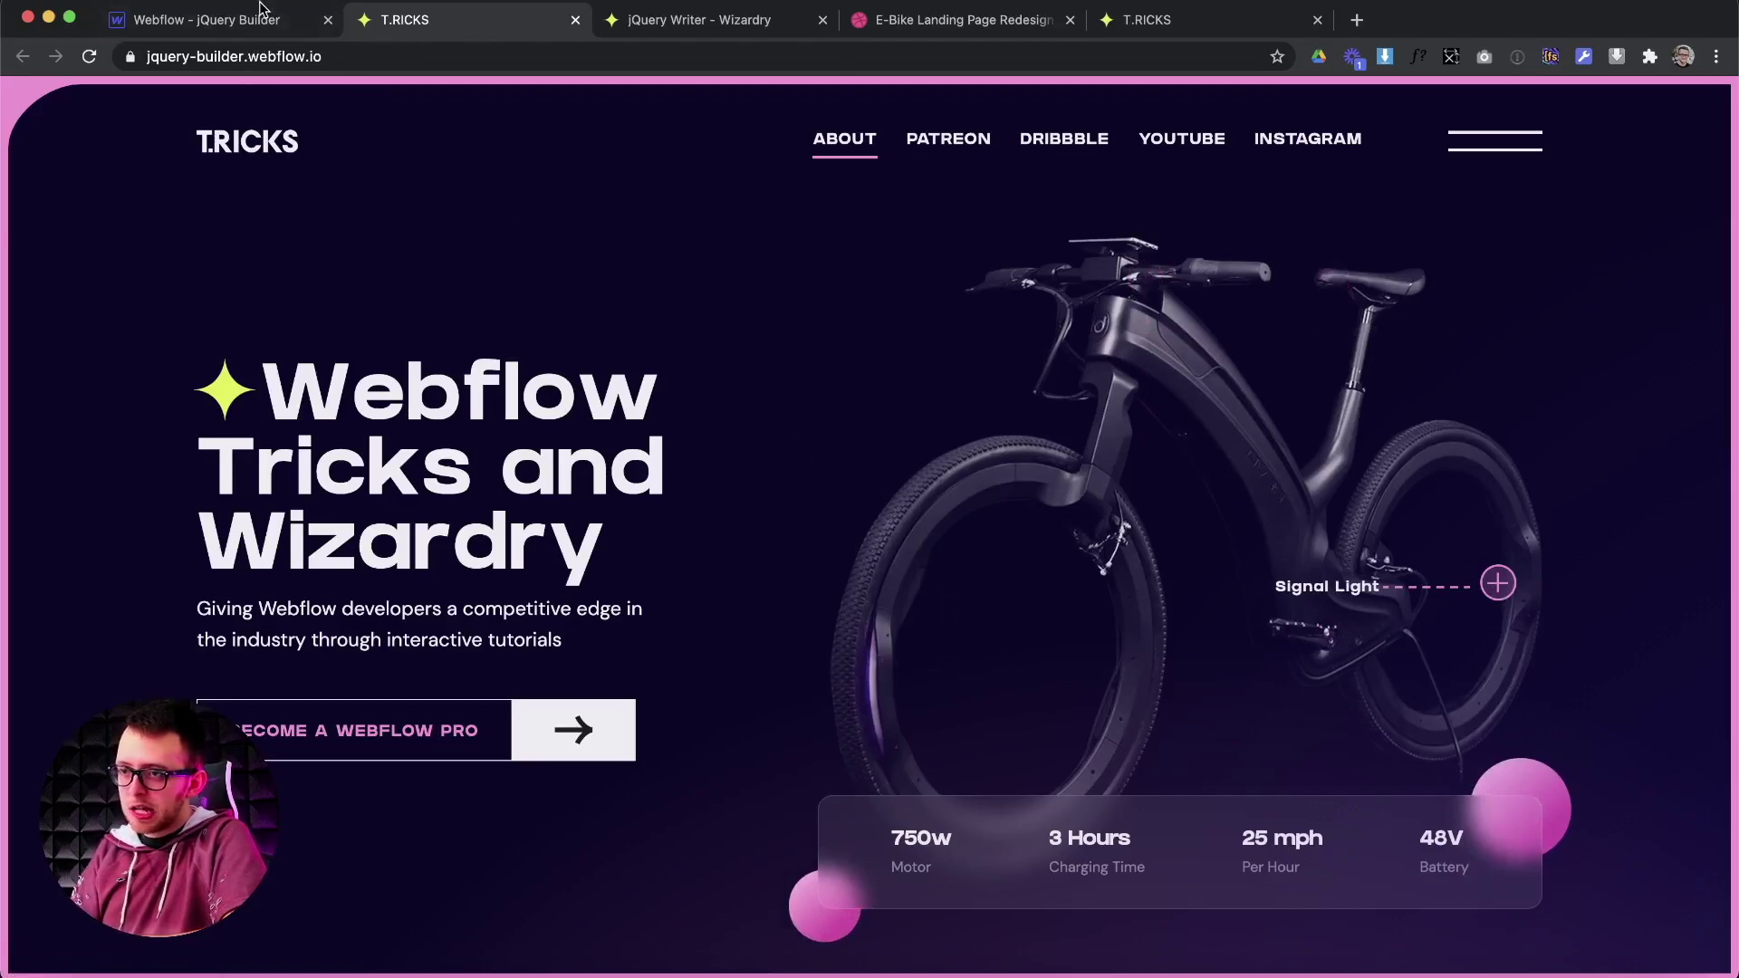
pyautogui.click(246, 25)
# Select the bike__p paragraph under the Ergonomic Saddle heading and add a new show-p combo class to it.
pyautogui.click(1105, 523)
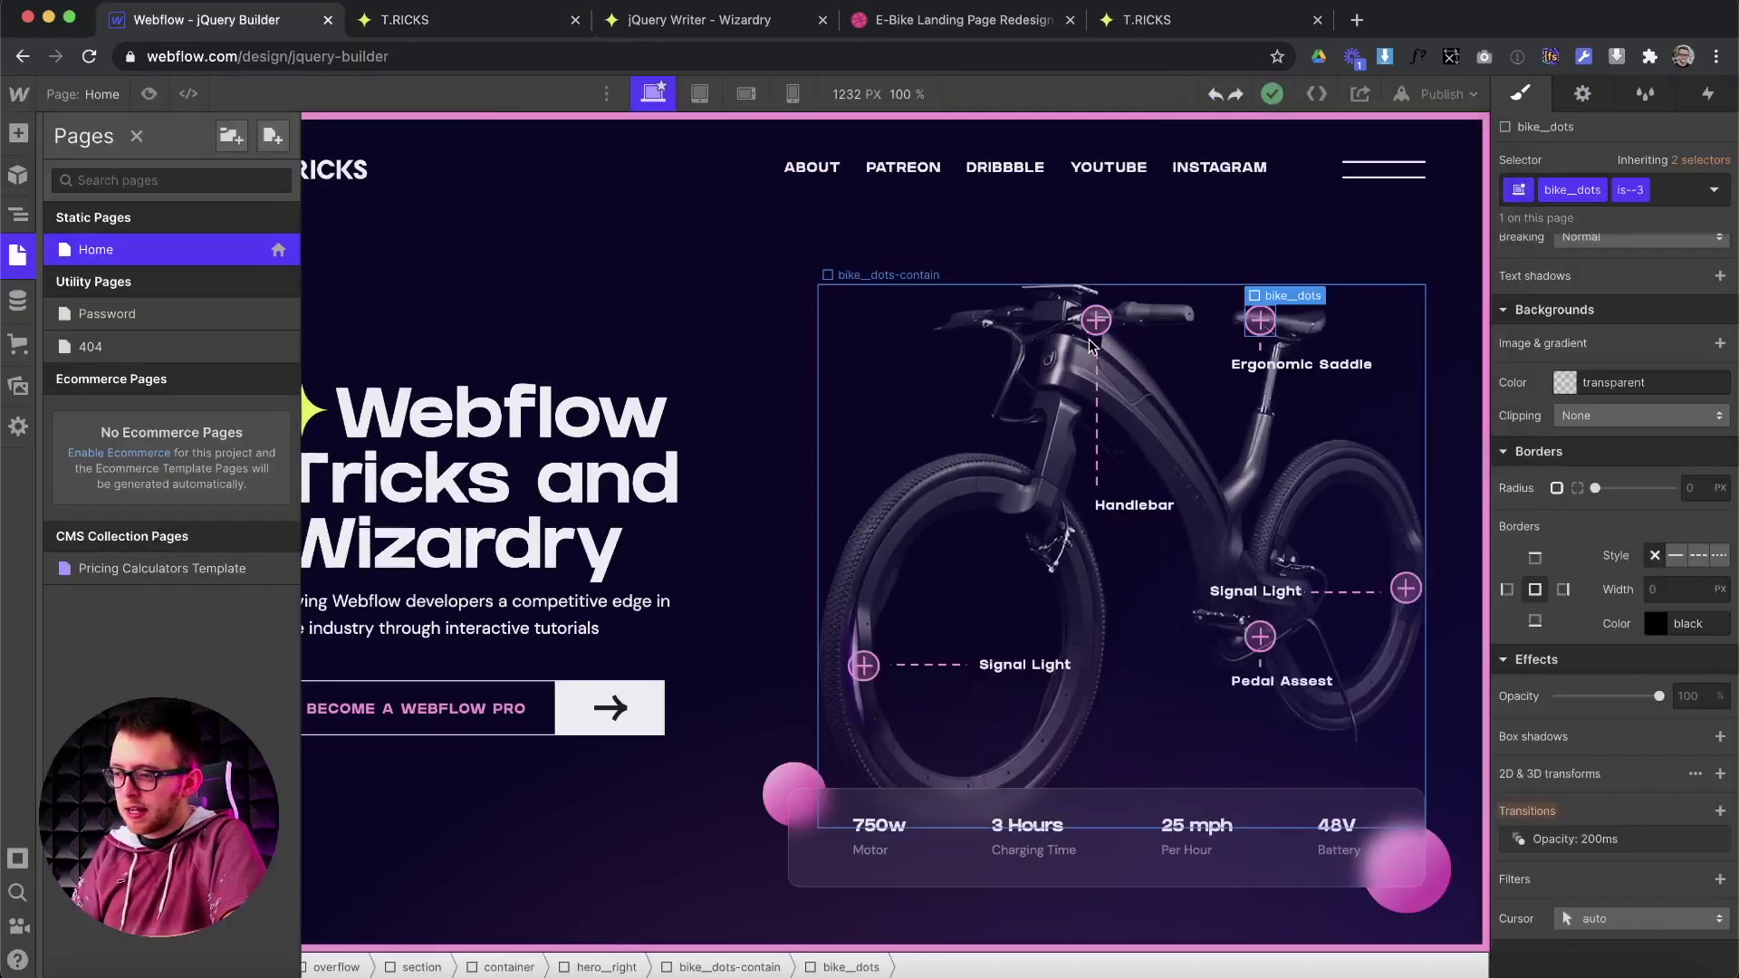
pyautogui.click(16, 219)
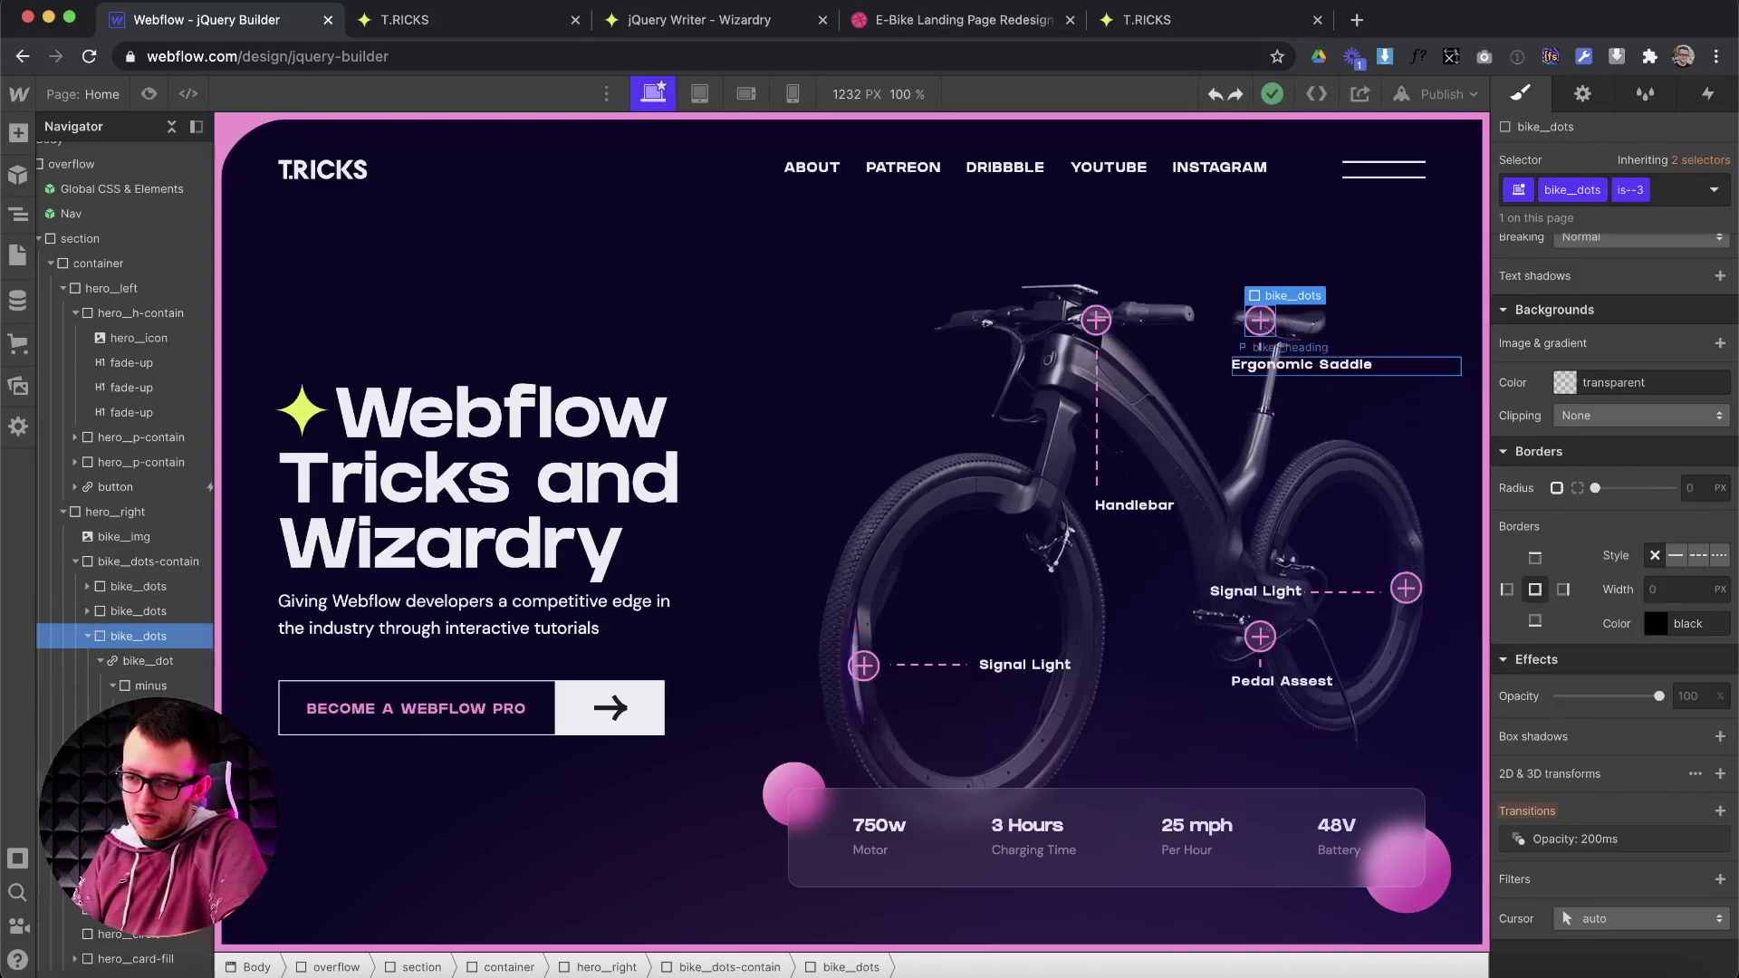
pyautogui.click(1296, 420)
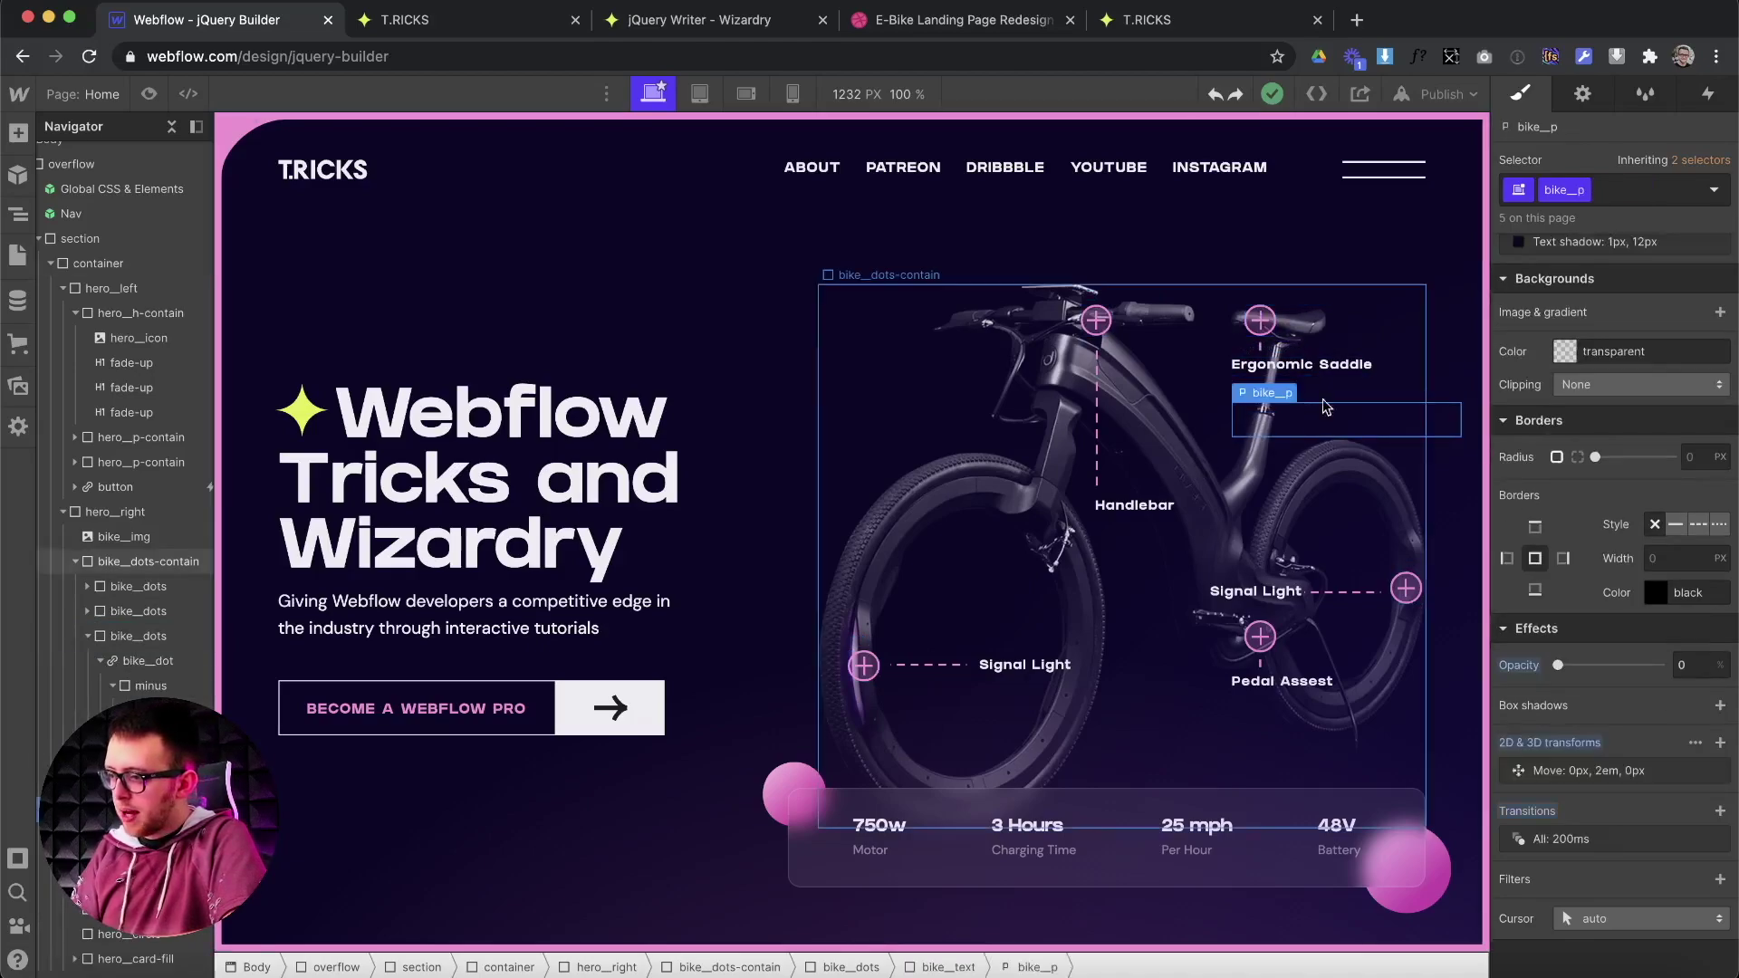
pyautogui.click(1626, 184)
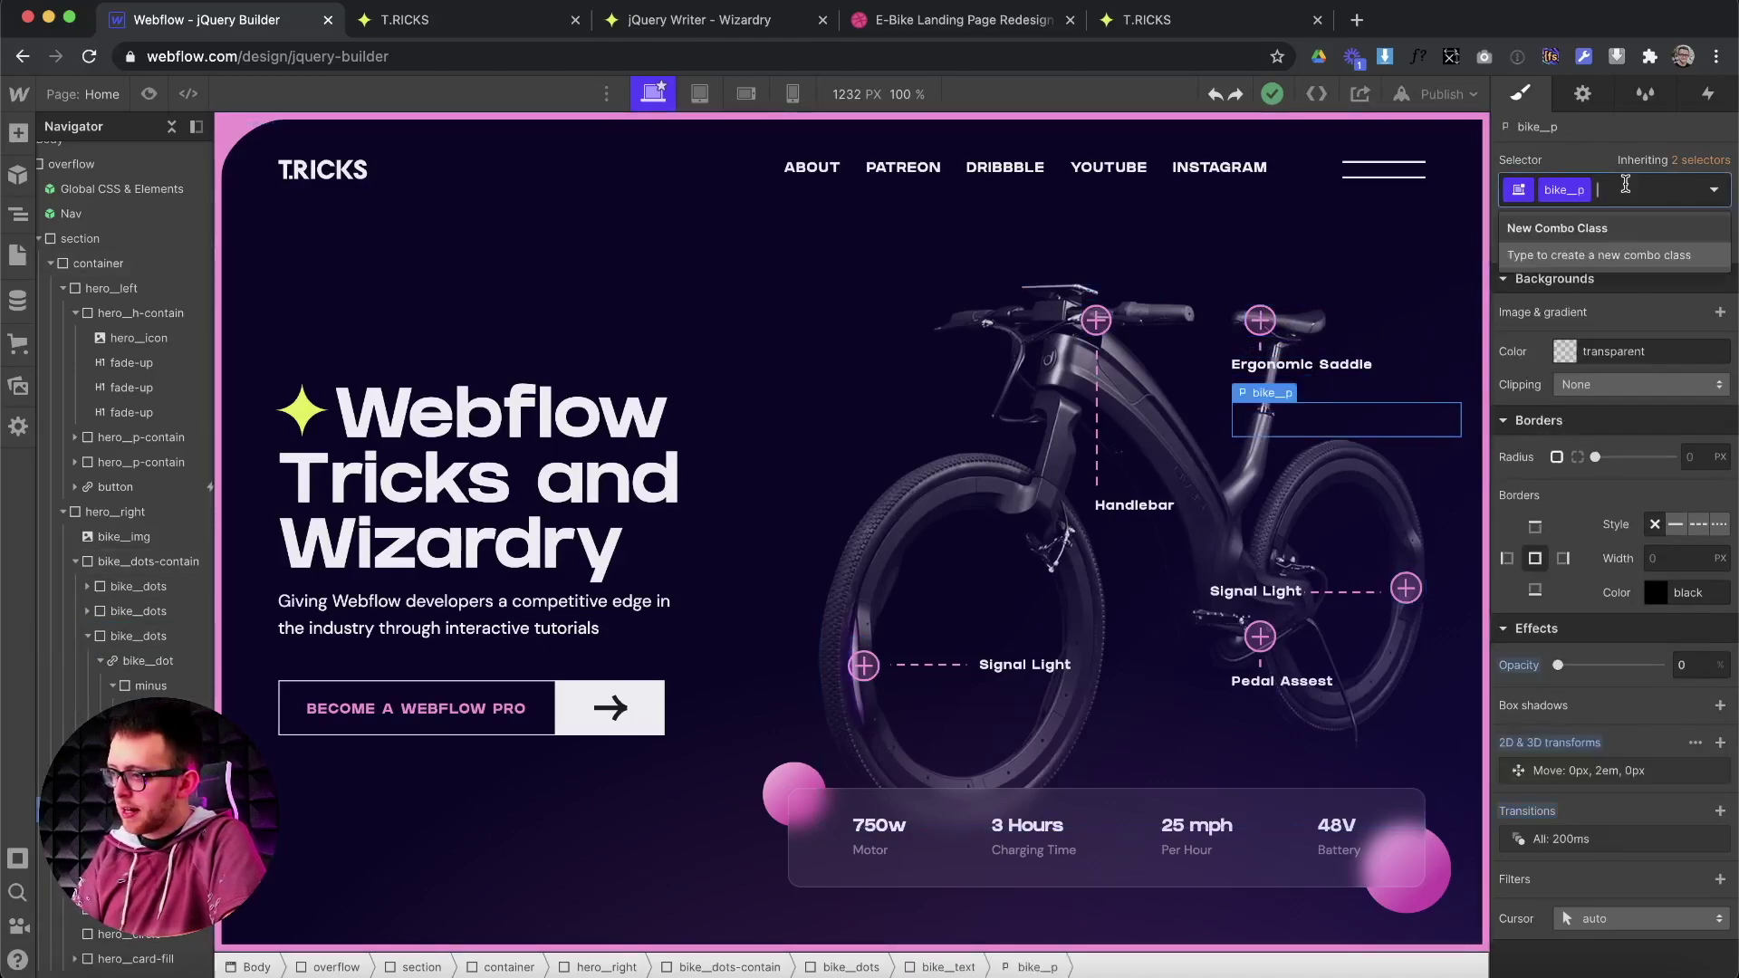
pyautogui.write('show-p')
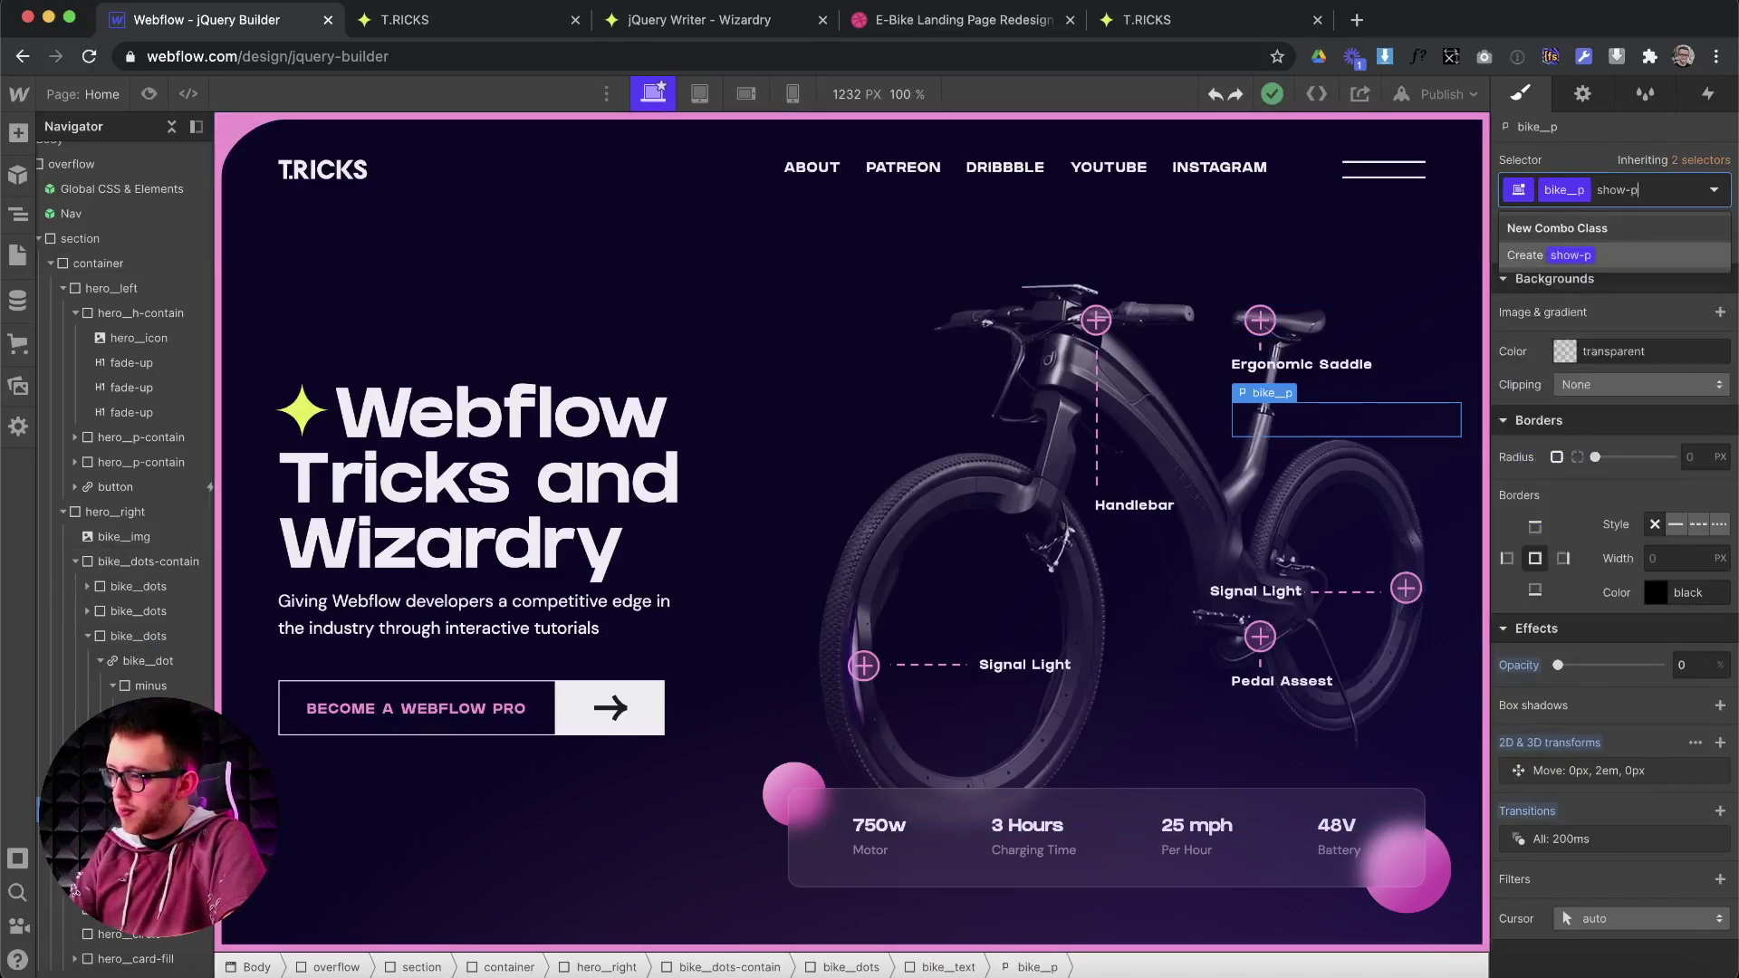
pyautogui.press('Return')
# Set show-p's opacity to 100% and its vertical move transform to 0 em.
pyautogui.moveTo(1560, 666); pyautogui.dragTo(1661, 666)
pyautogui.click(1643, 774)
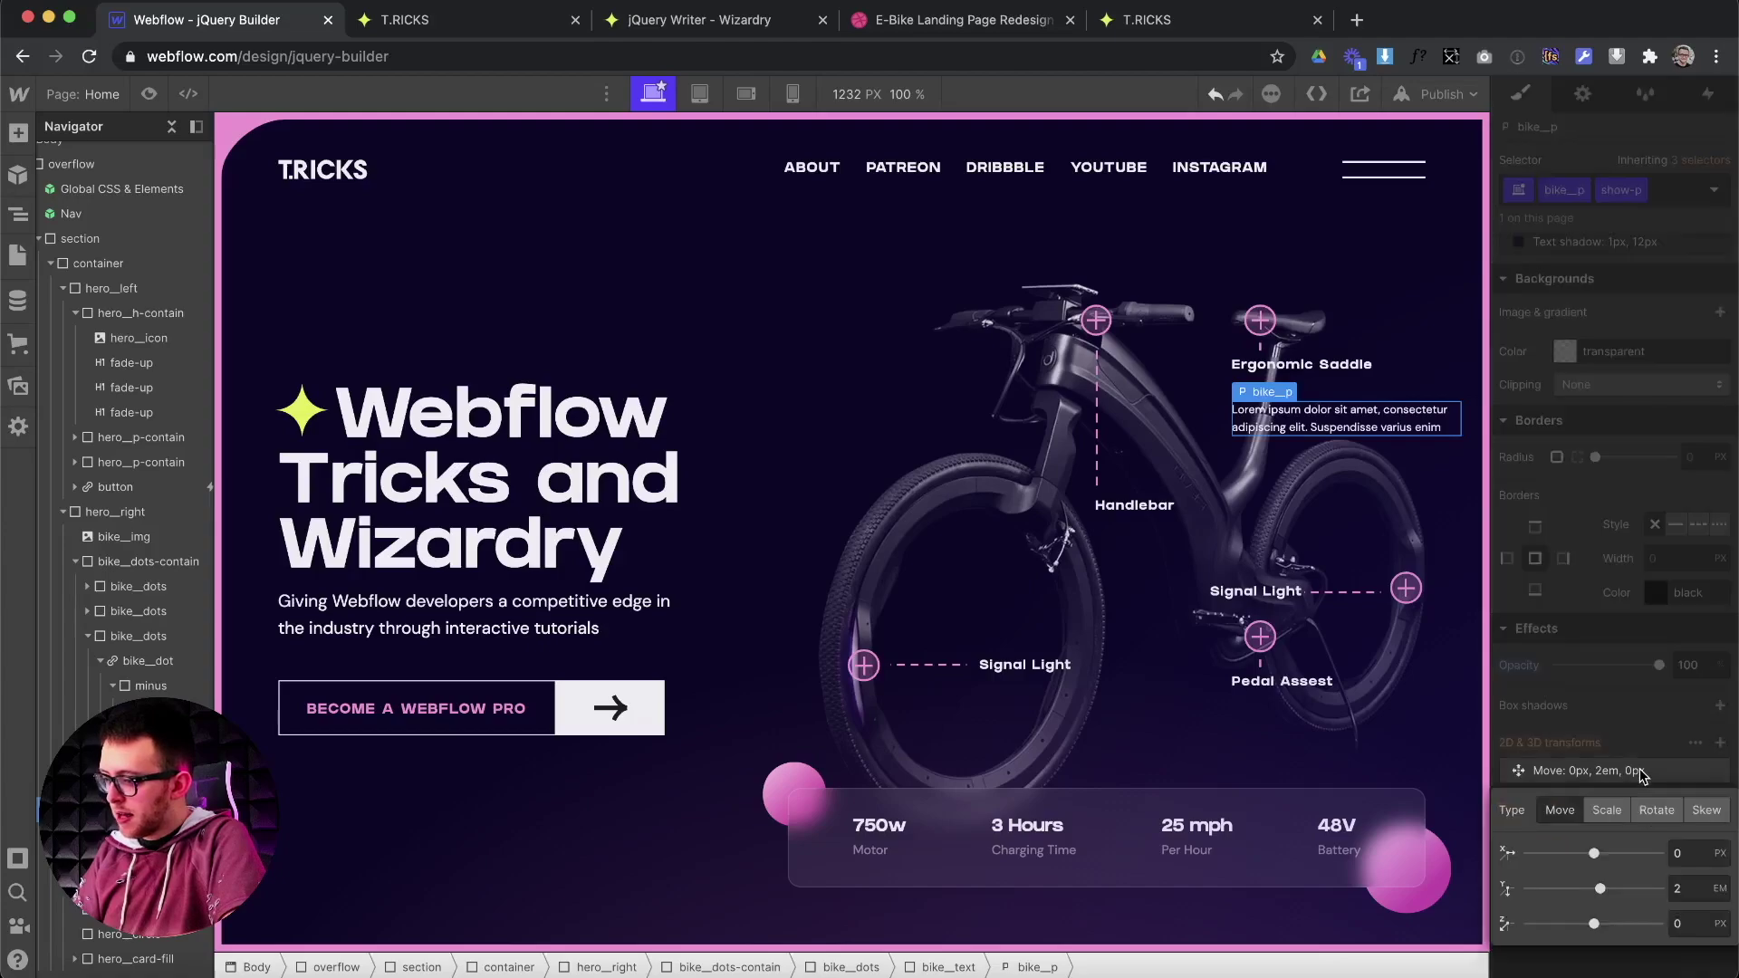
pyautogui.click(1682, 878)
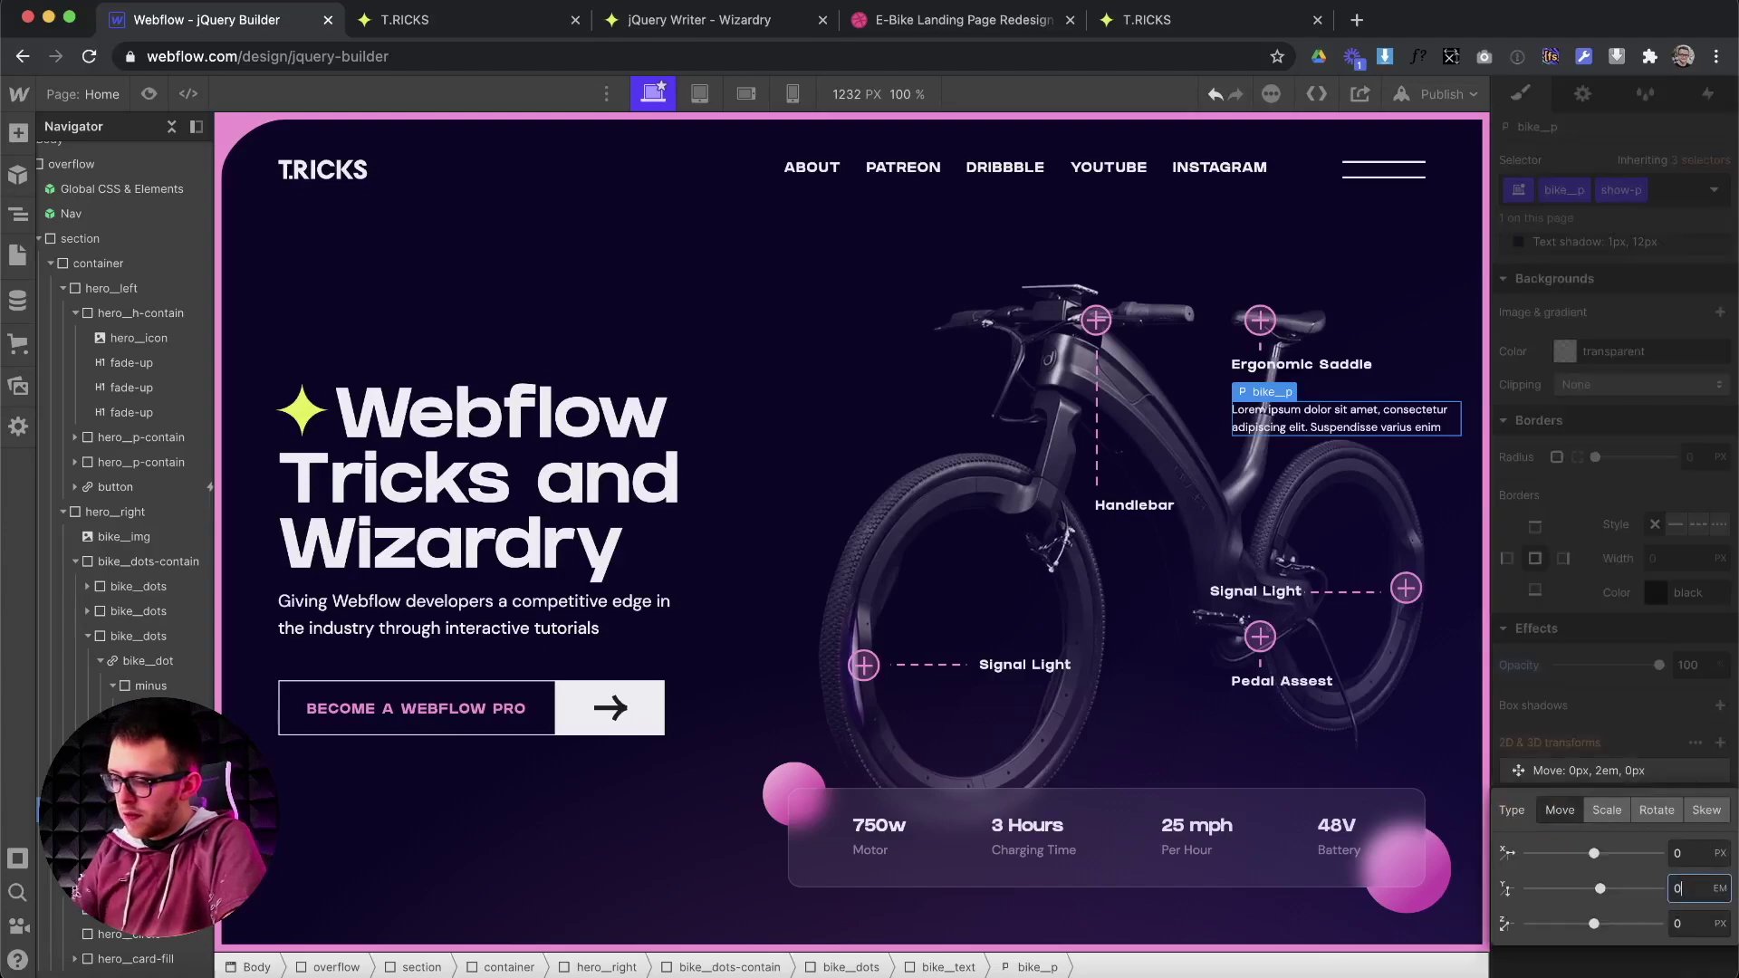
pyautogui.press('Return')
# Remove the show-p combo class from the saddle paragraph, reapply it to preview the change, and remove it again.
pyautogui.click(1668, 189)
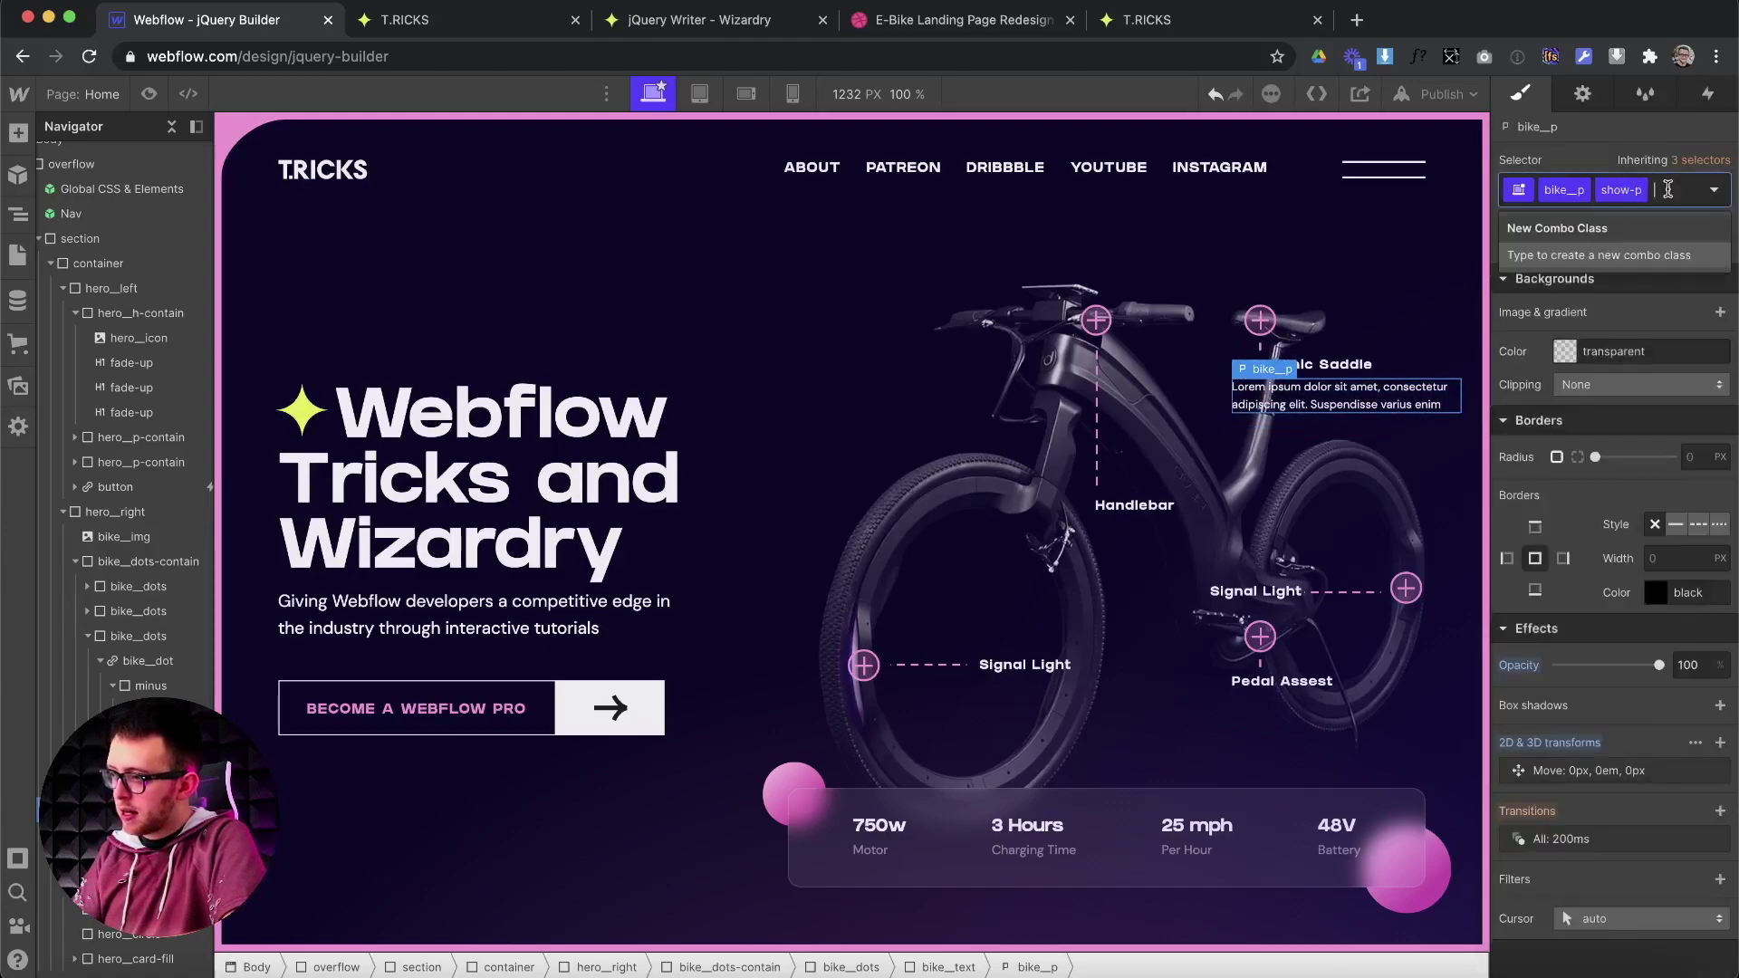
pyautogui.press('BackSpace')
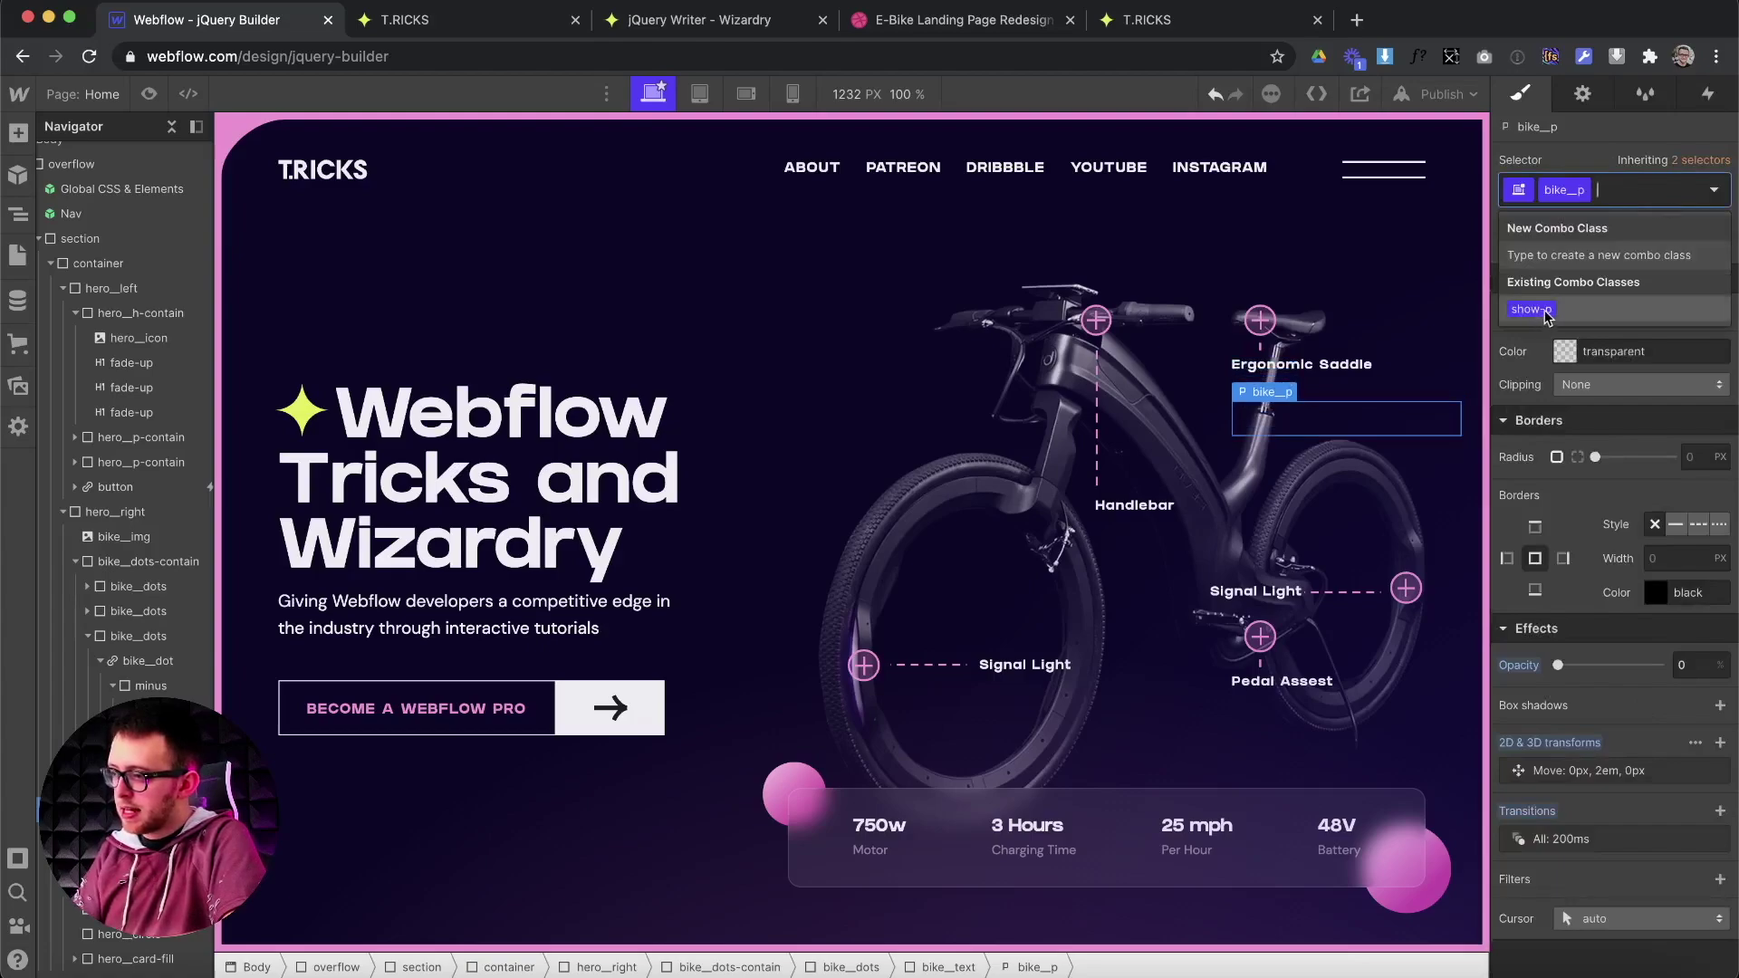
pyautogui.click(1531, 310)
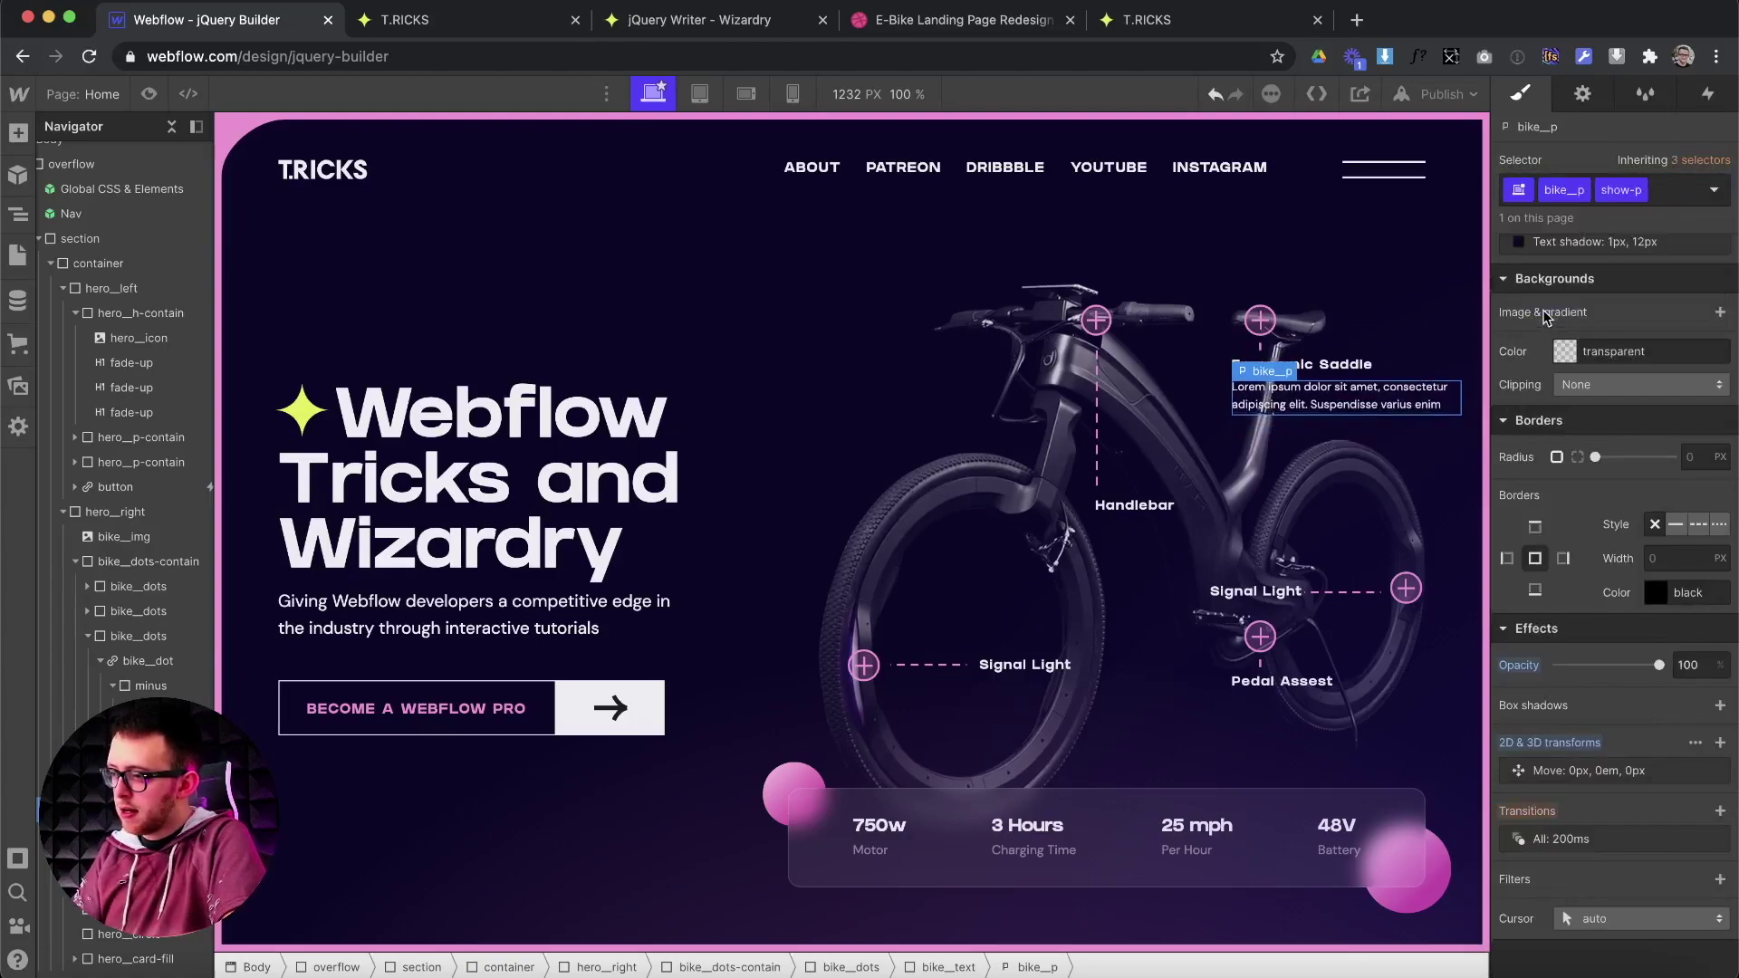
pyautogui.click(1674, 192)
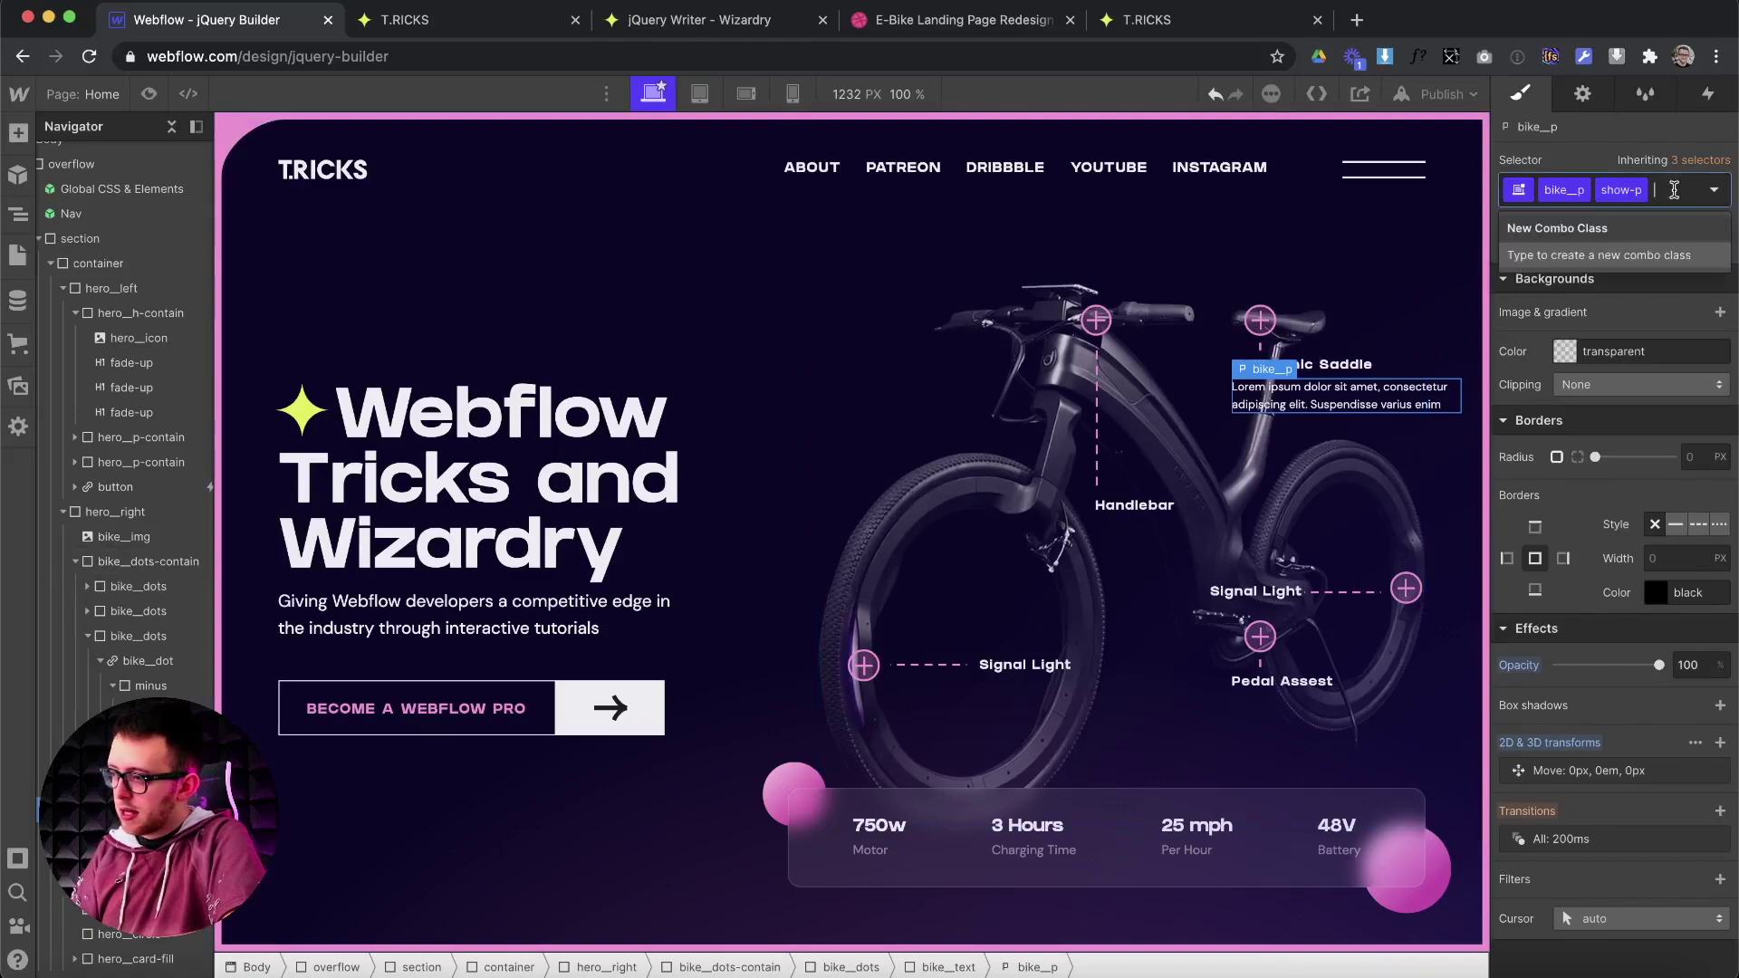
pyautogui.press('BackSpace')
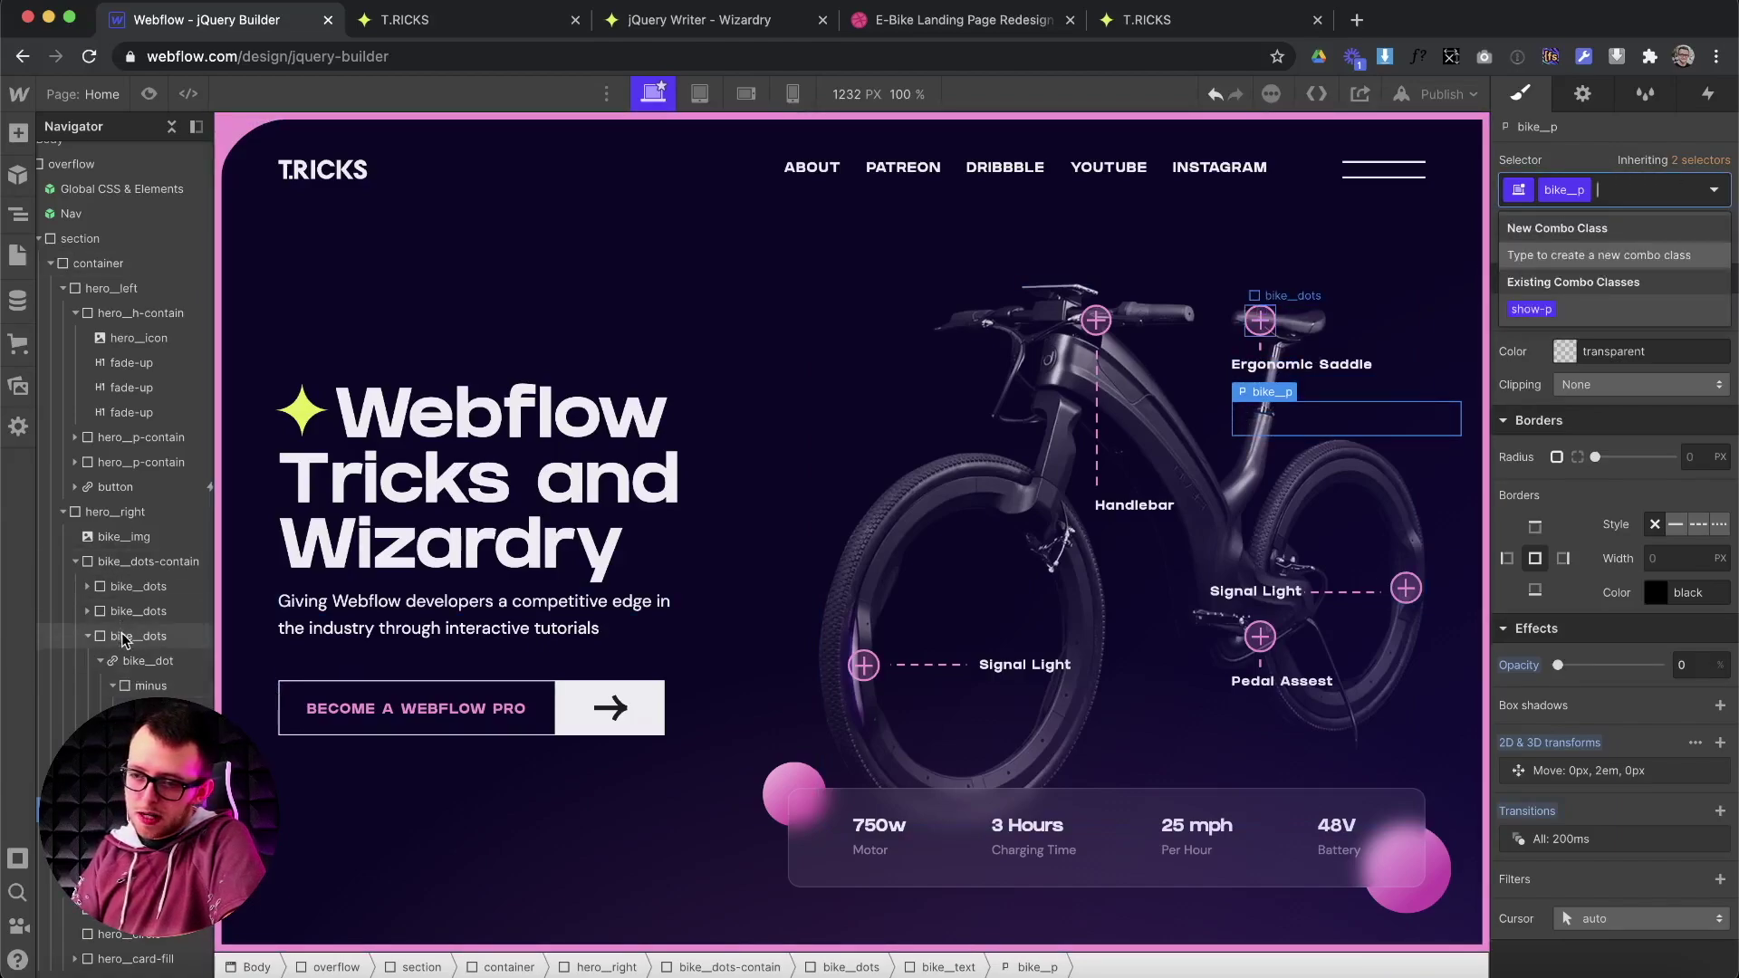
# Select the hidden paragraph under the Ergonomic Saddle heading and copy its bike__p class name.
pyautogui.click(1350, 384)
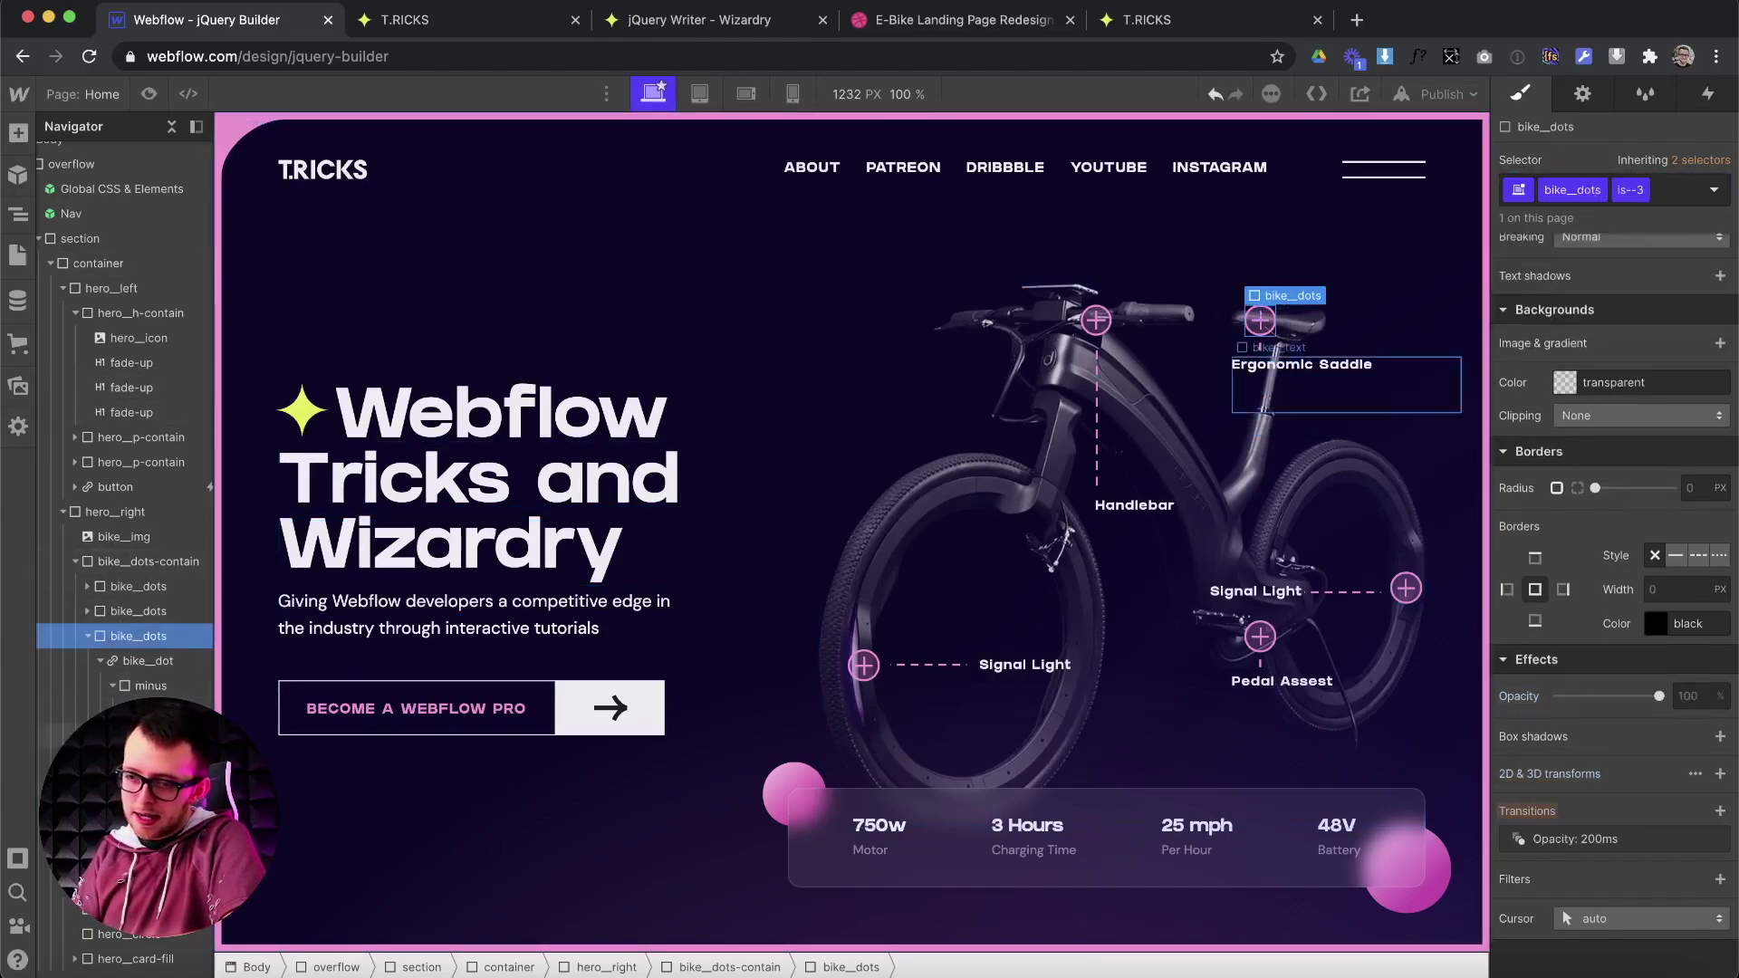
pyautogui.click(1280, 428)
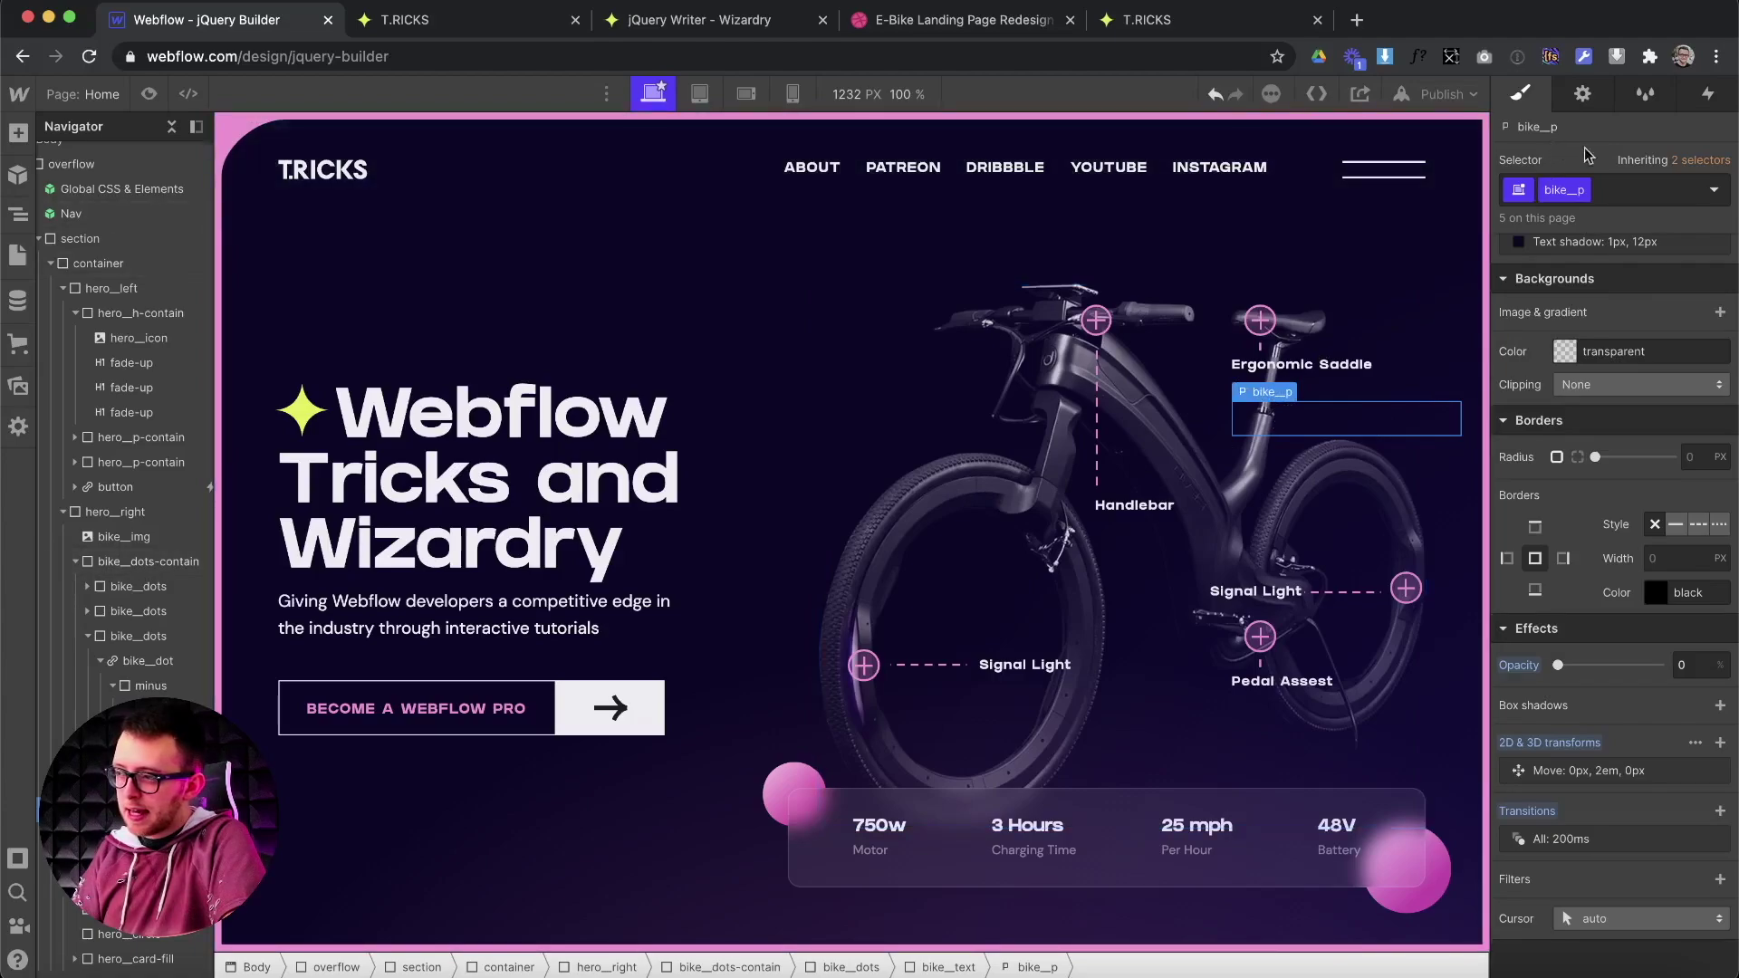
pyautogui.doubleClick(1564, 189)
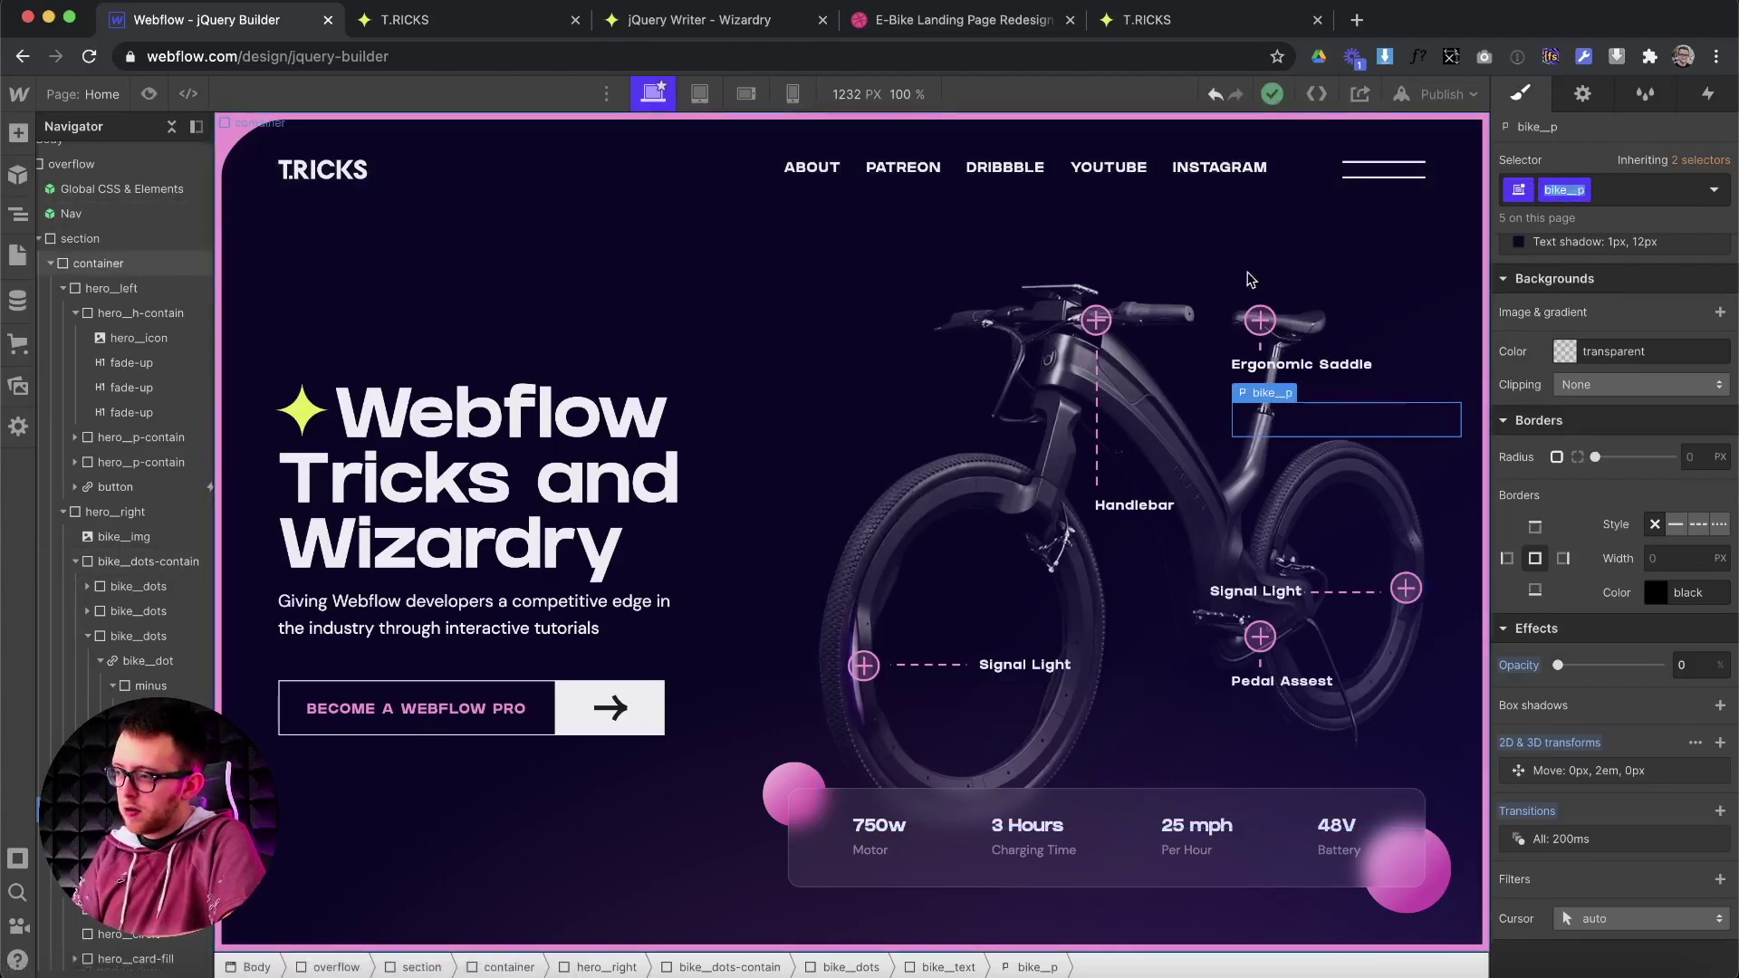
# In the Wizardry jQuery Builder, add a second action on the trigger element with siblings cleared and children set to bike__p.
pyautogui.click(707, 20)
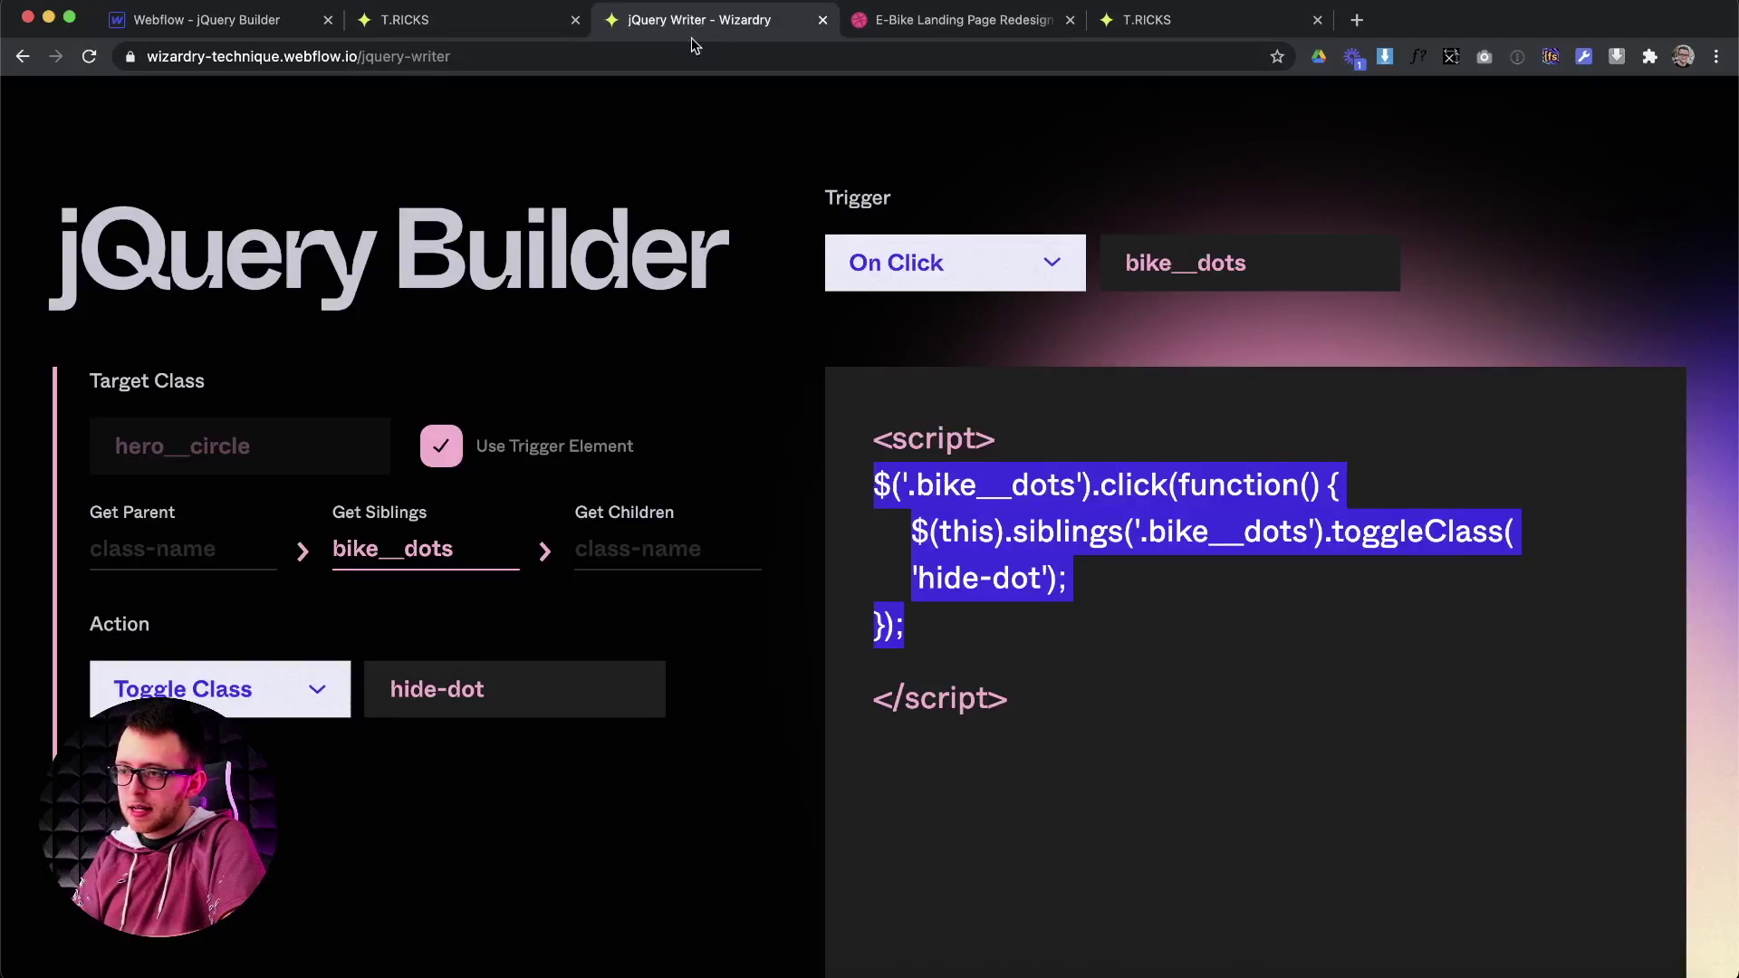
pyautogui.click(109, 779)
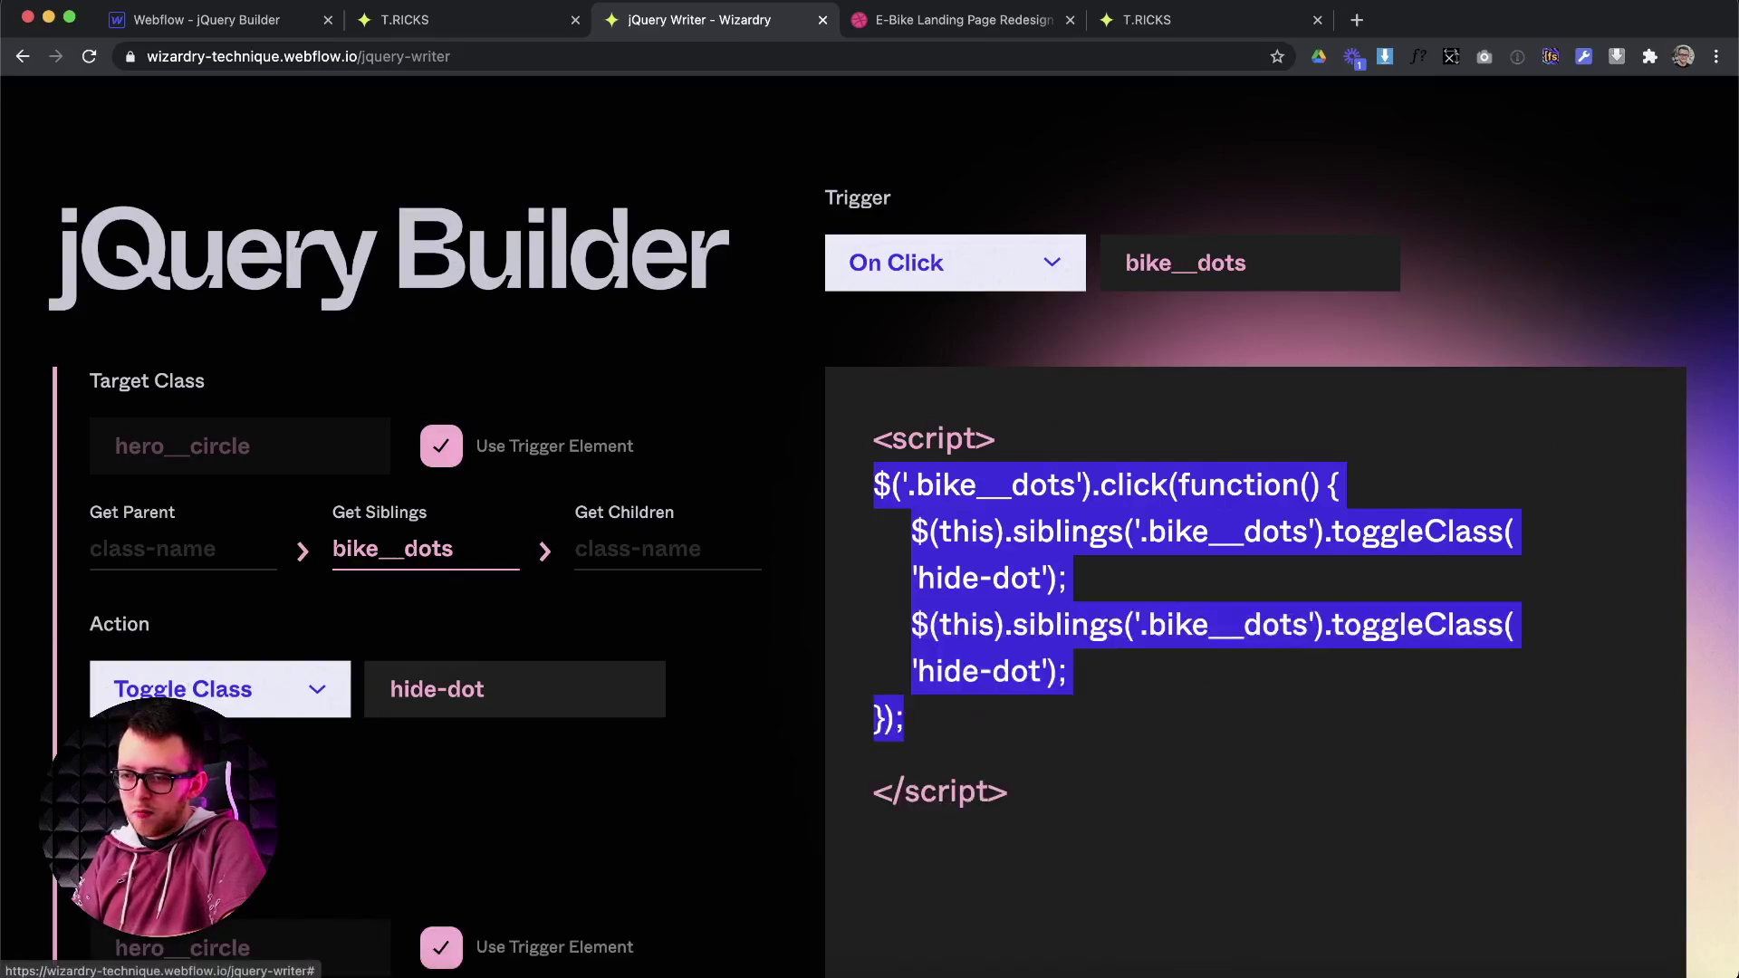
pyautogui.scroll(-4, 341, 776)
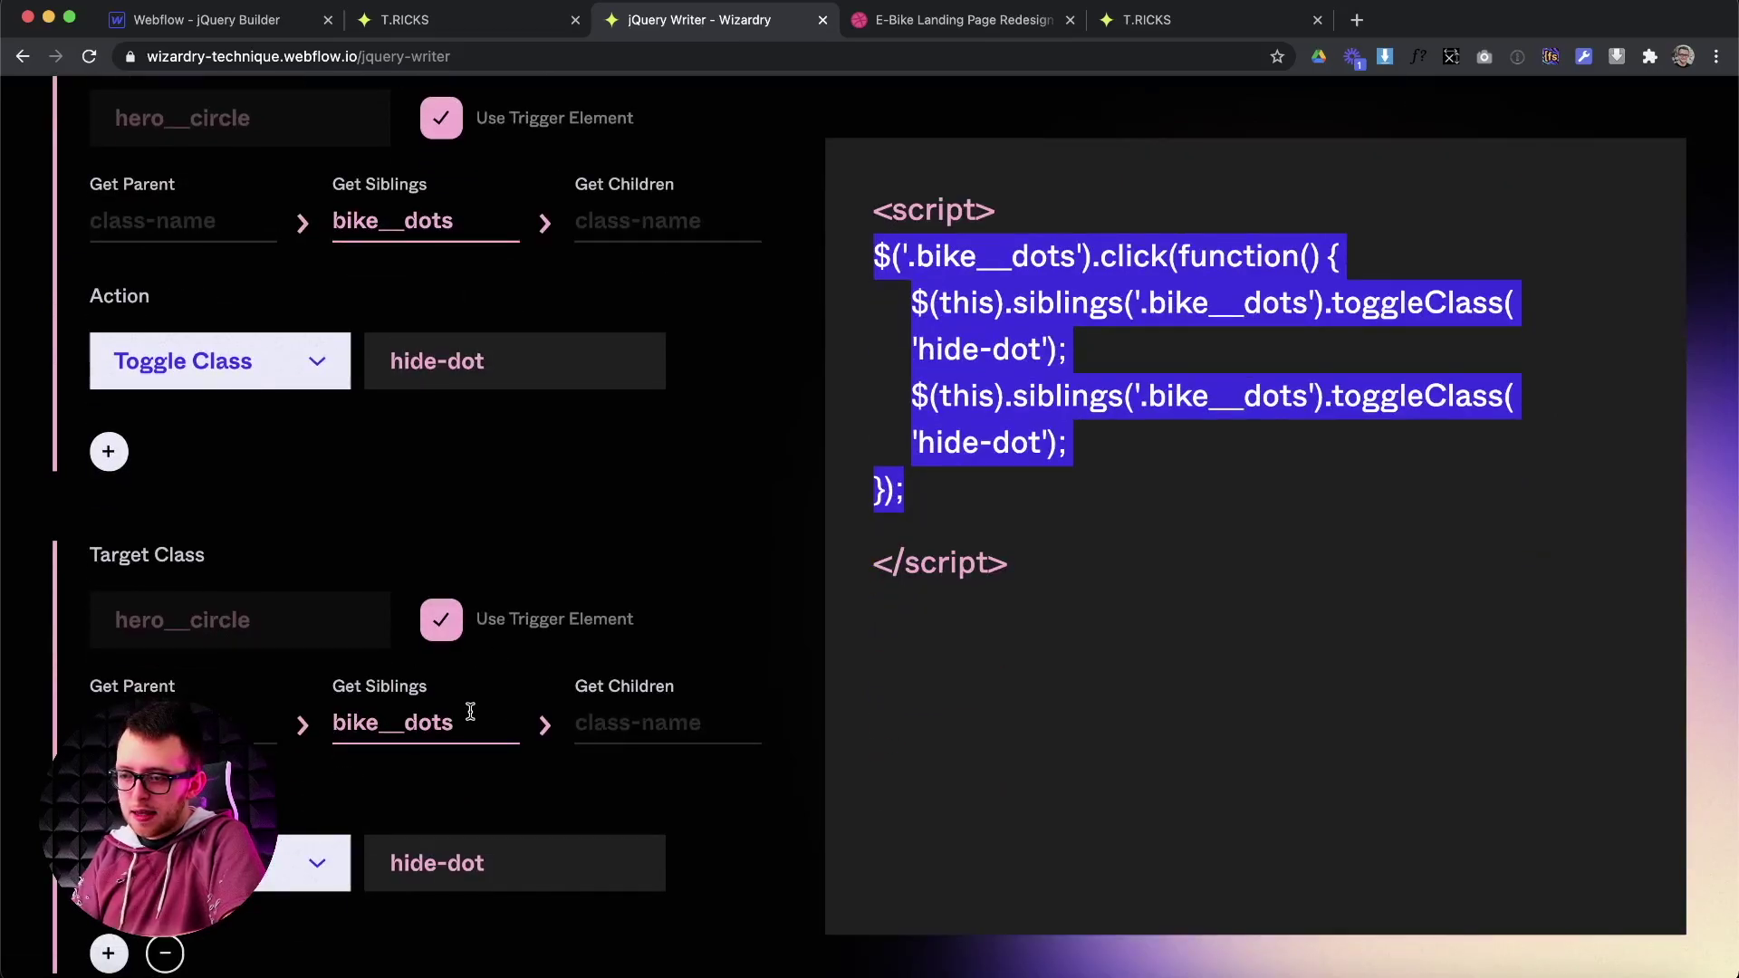
pyautogui.moveTo(470, 711); pyautogui.dragTo(308, 722)
pyautogui.press('BackSpace')
pyautogui.click(646, 710)
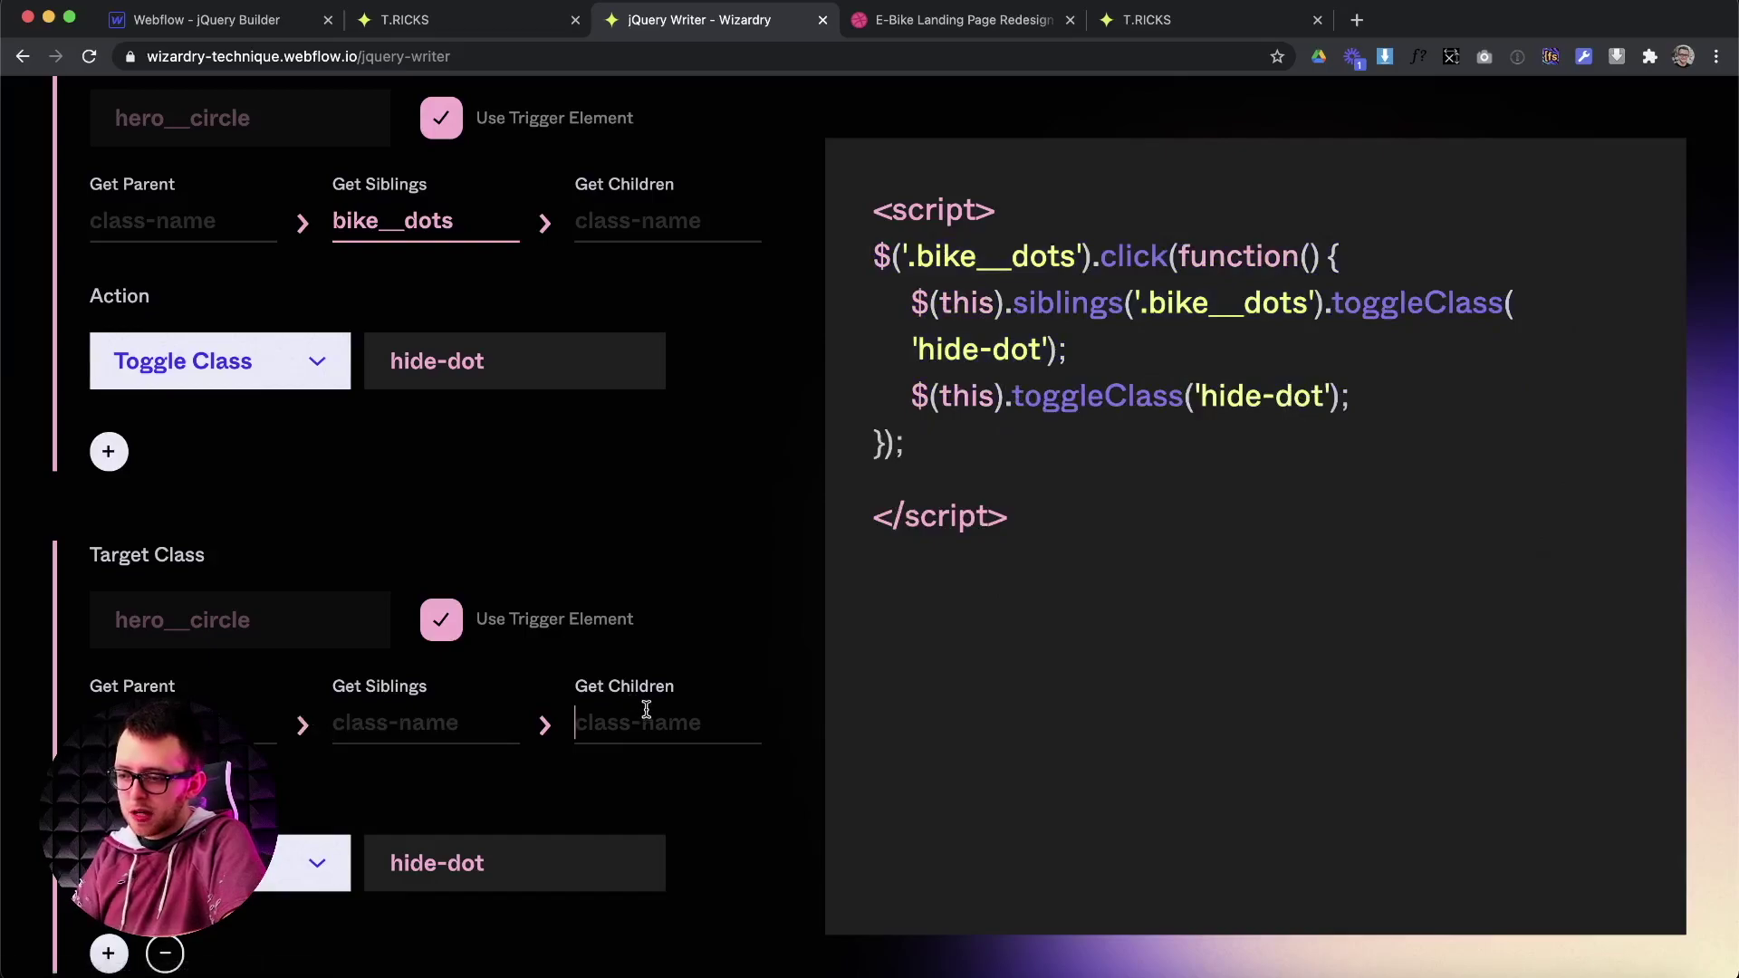
pyautogui.write('bike__p')
pyautogui.moveTo(680, 727); pyautogui.dragTo(536, 722)
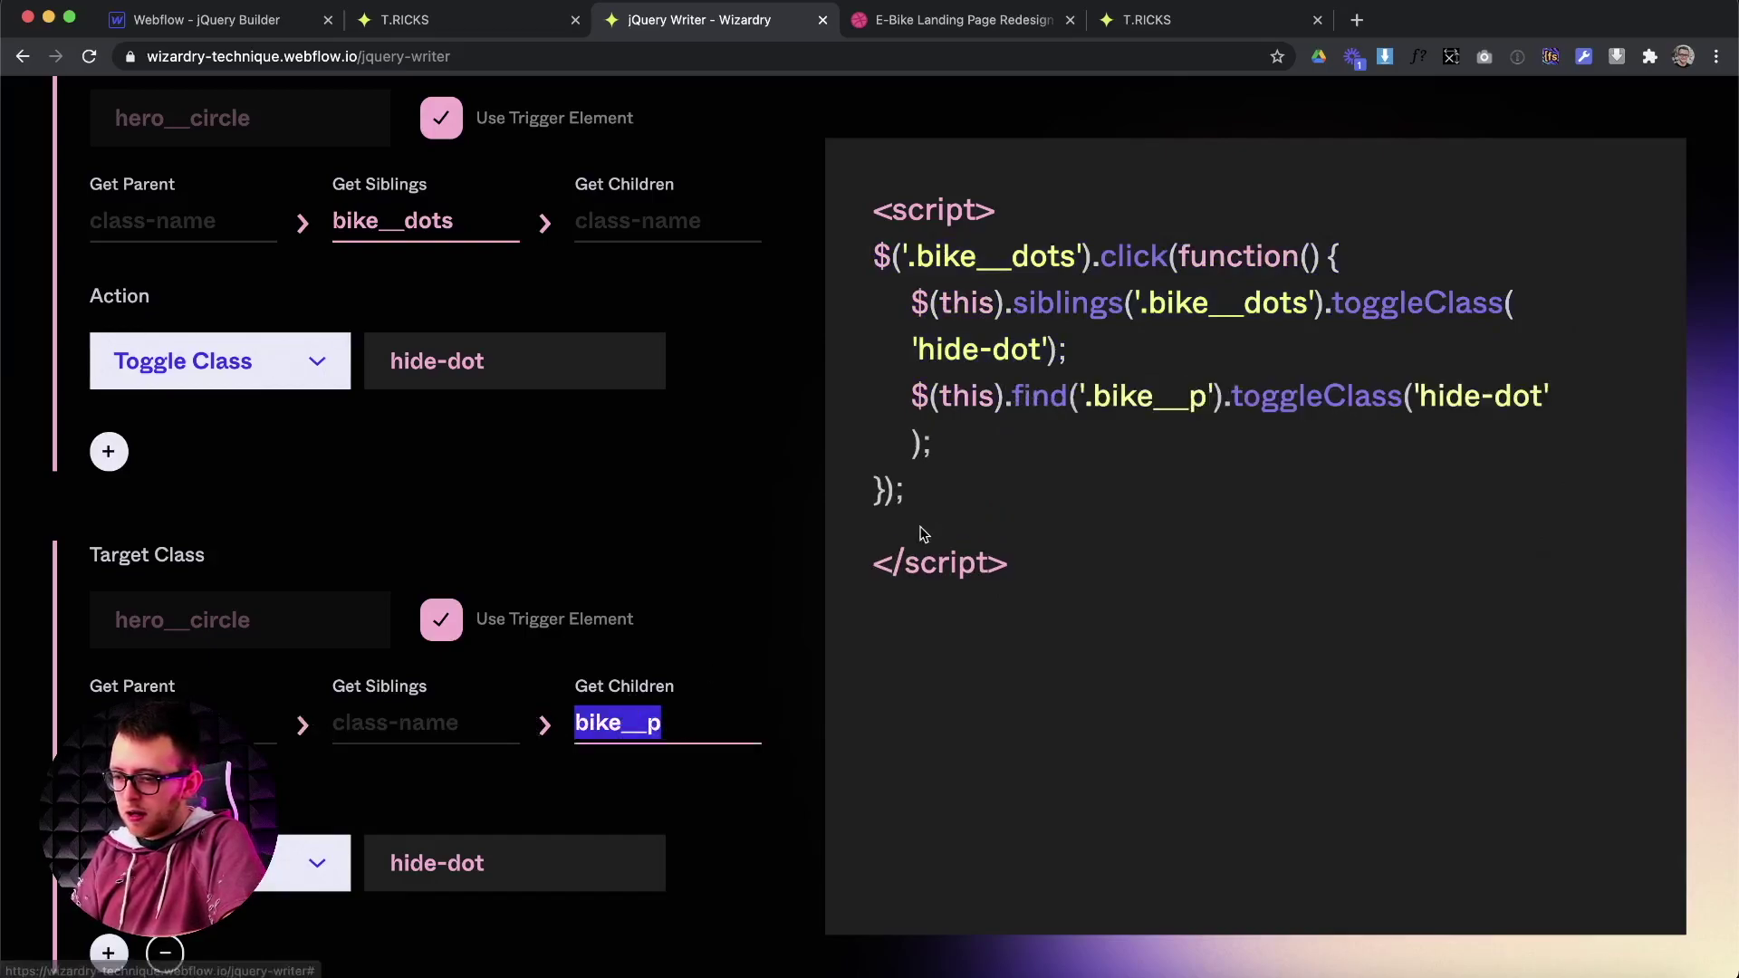
# Set the second action's toggled class to show-p.
pyautogui.scroll(-1, 865, 659)
pyautogui.scroll(-1, 865, 659)
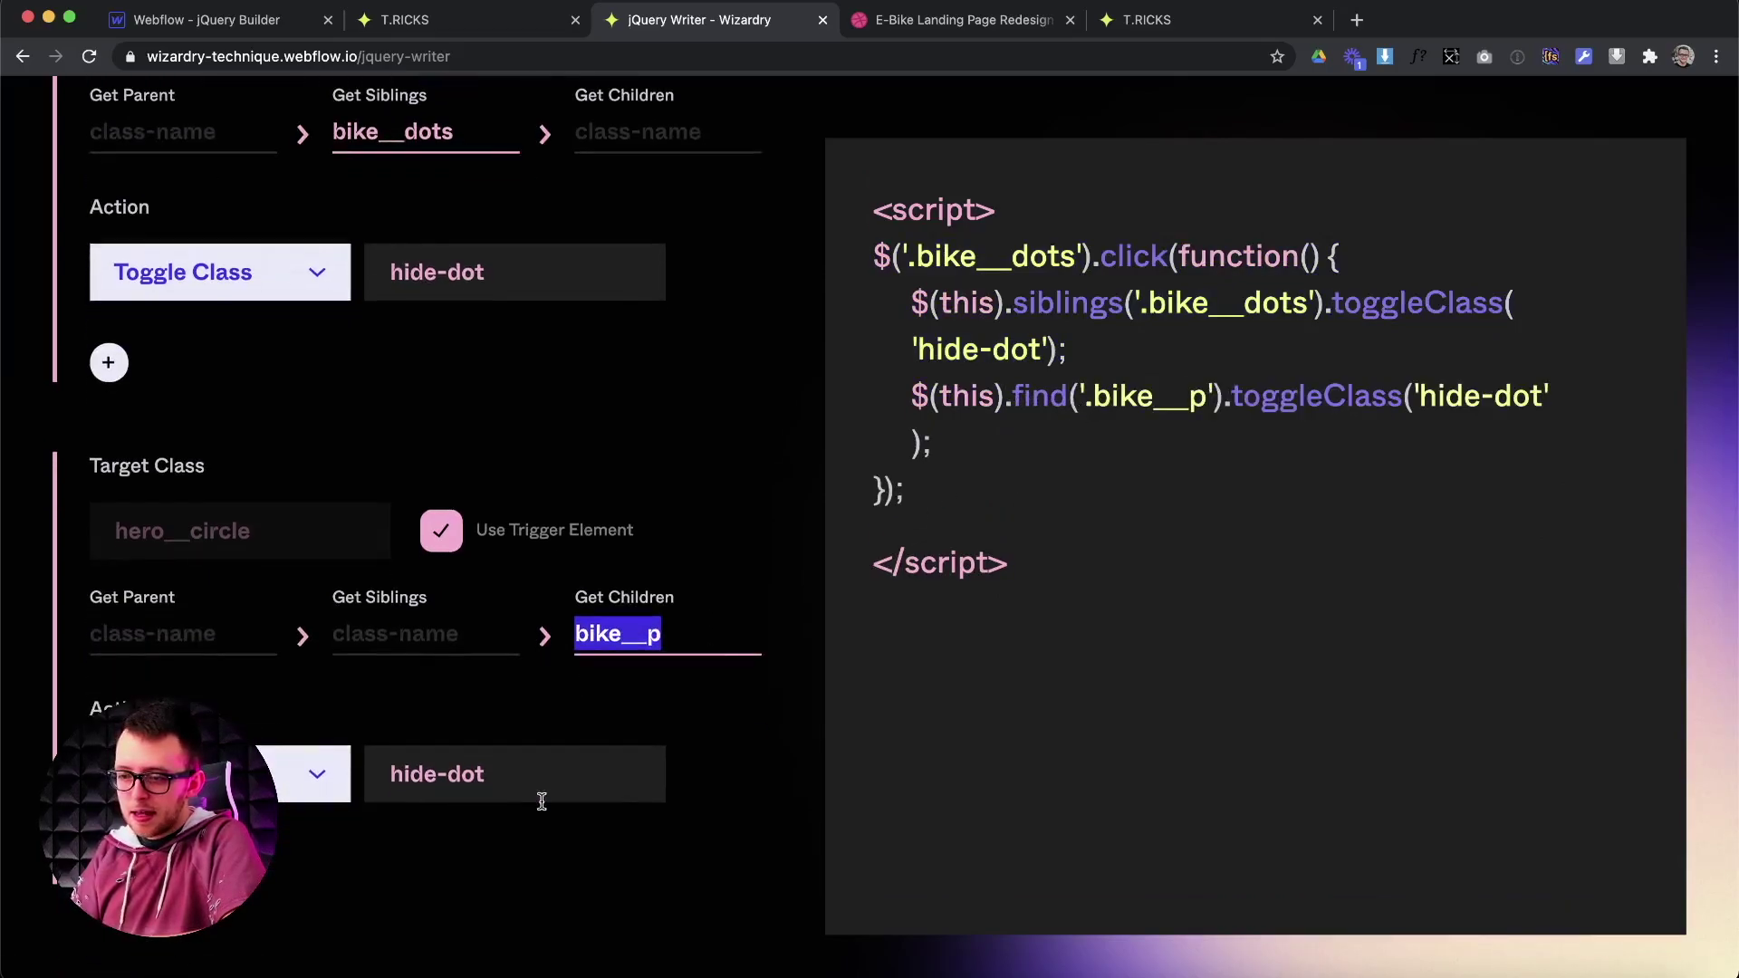
pyautogui.moveTo(533, 788); pyautogui.dragTo(308, 759)
pyautogui.write('show')
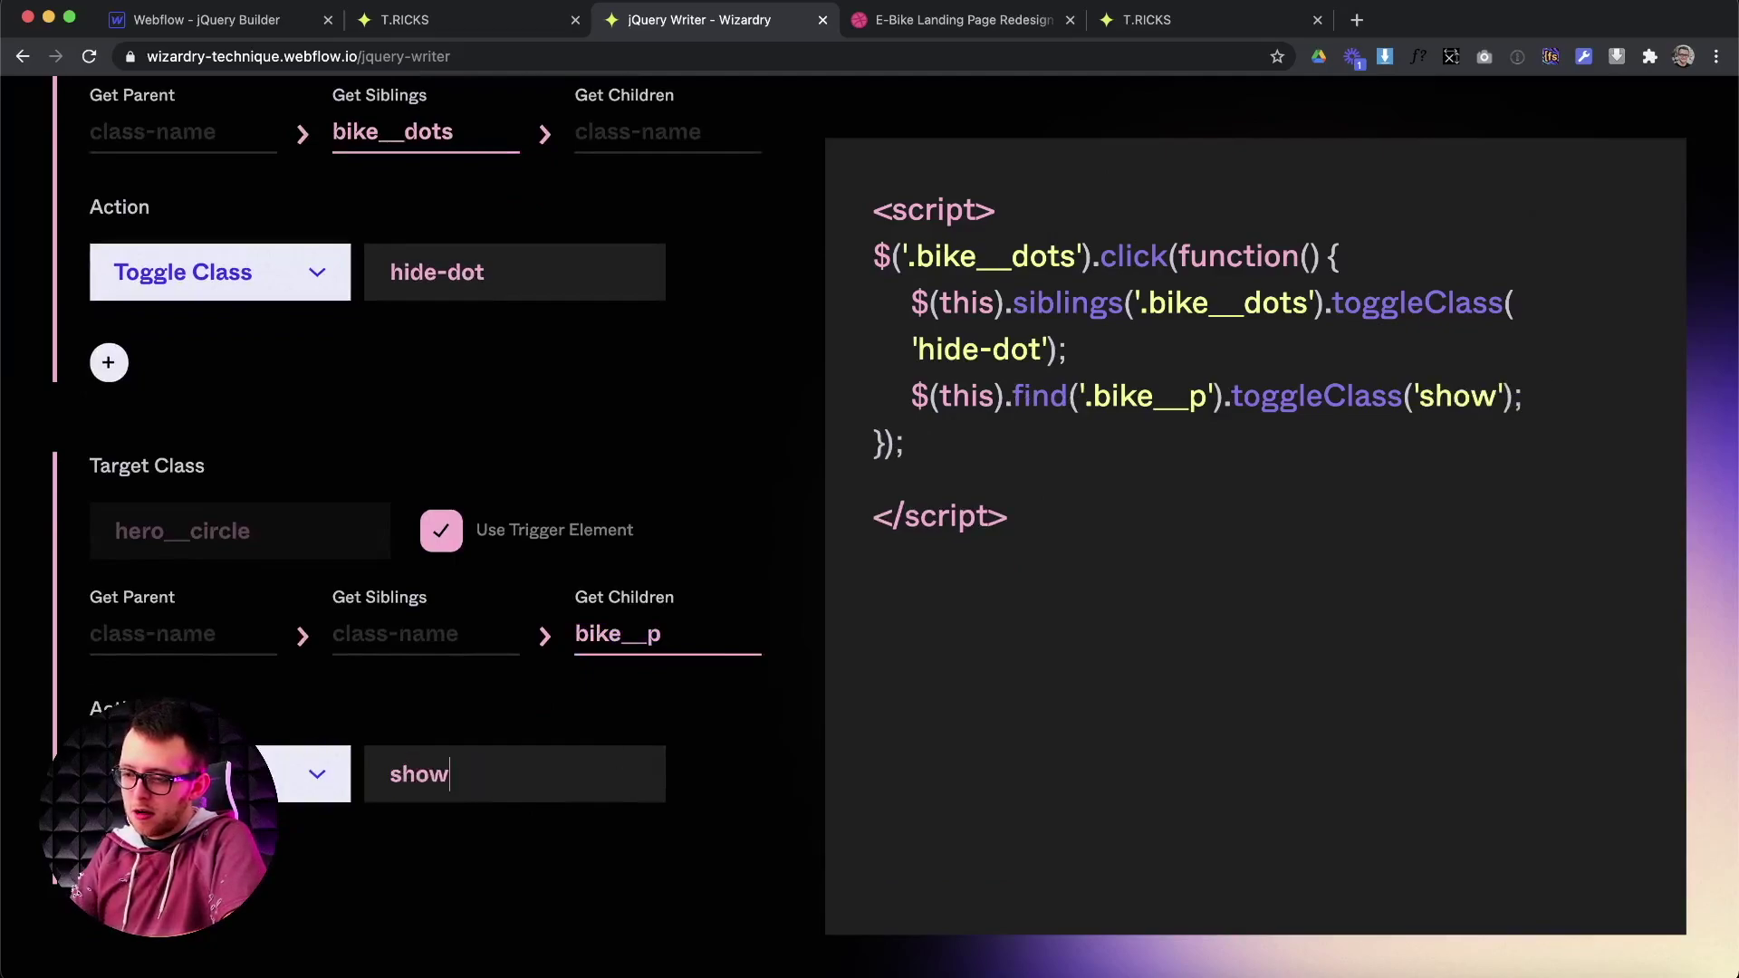
pyautogui.write('-p')
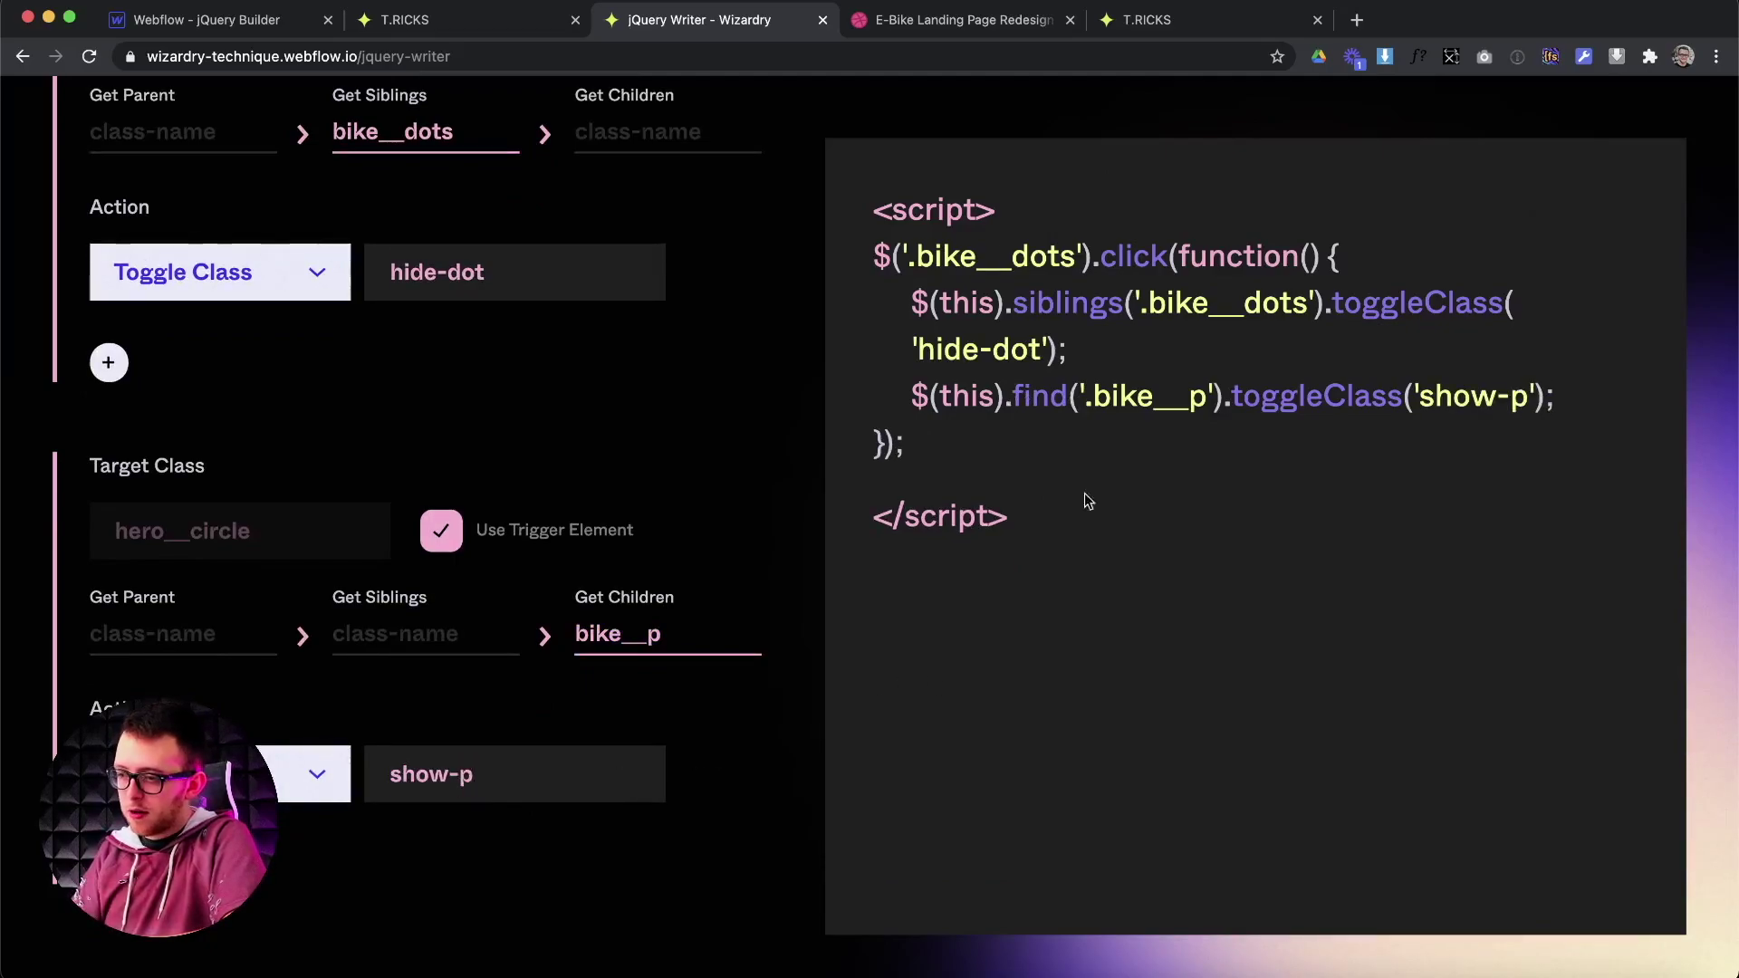
# Copy the generated bike__dots click function, leaving out the surrounding script tags.
pyautogui.scroll(1, 1084, 490)
pyautogui.scroll(1, 1084, 490)
pyautogui.moveTo(911, 445); pyautogui.dragTo(839, 265)
pyautogui.press('super+c')
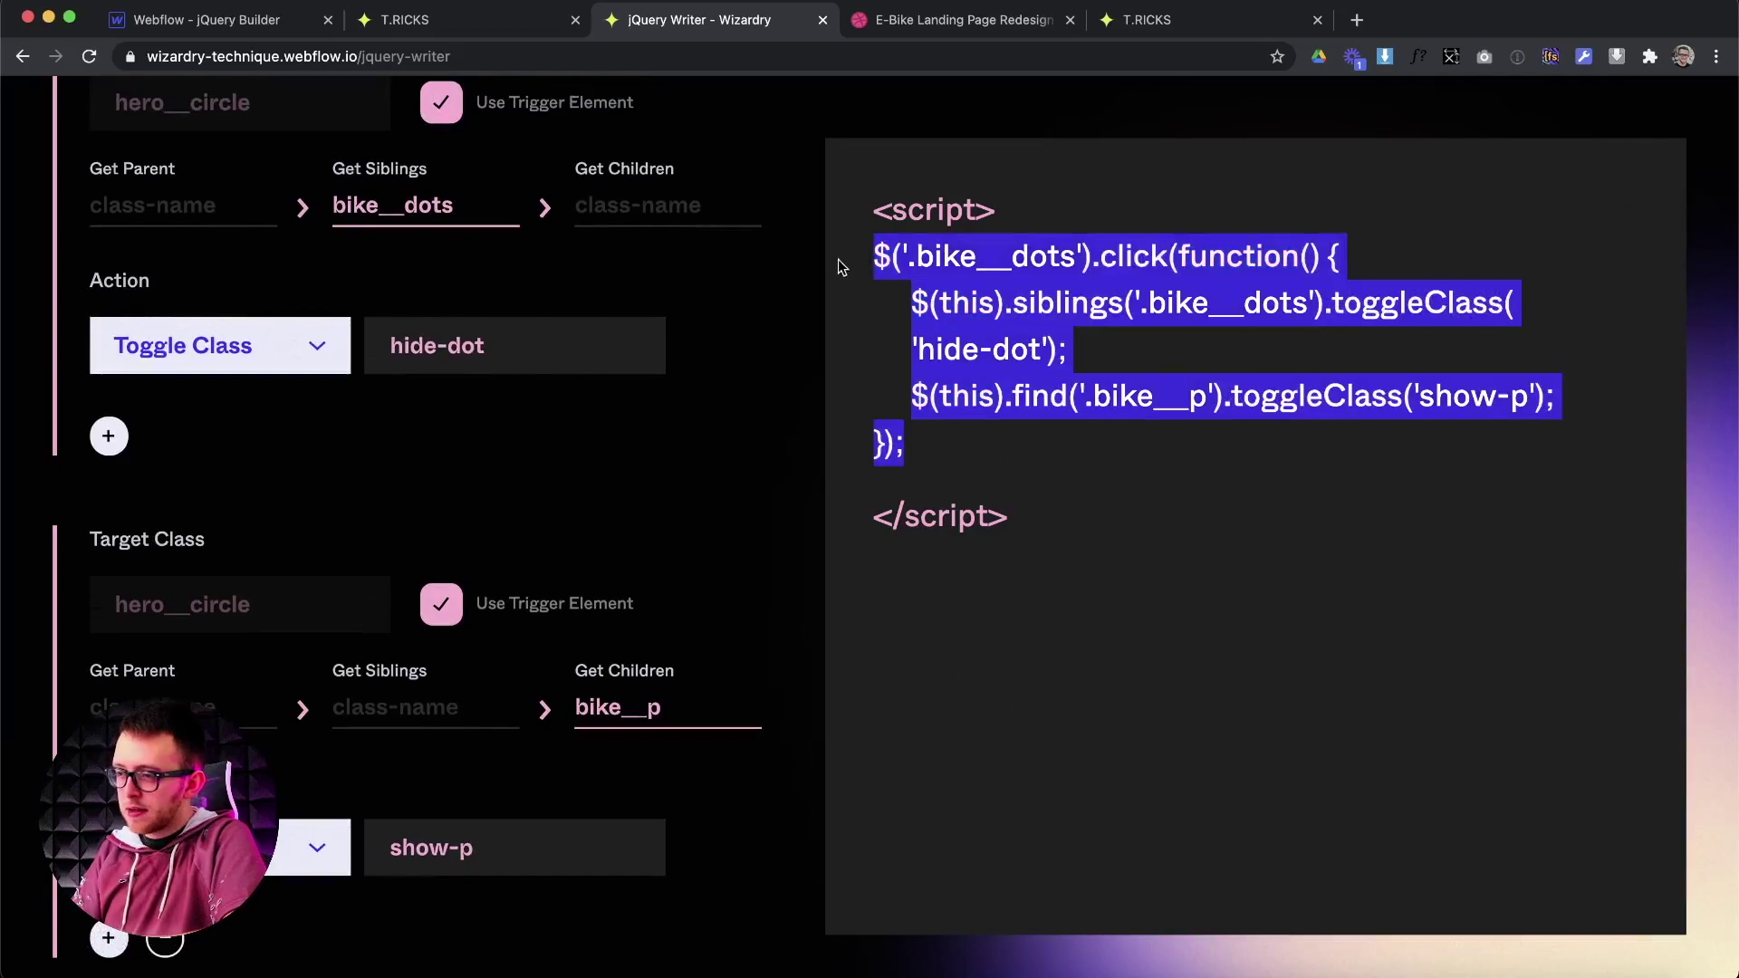
# Back in the Webflow Designer, replace the bike__dots click function in the Home page's before-body custom code with the copied code.
pyautogui.click(210, 19)
pyautogui.click(17, 257)
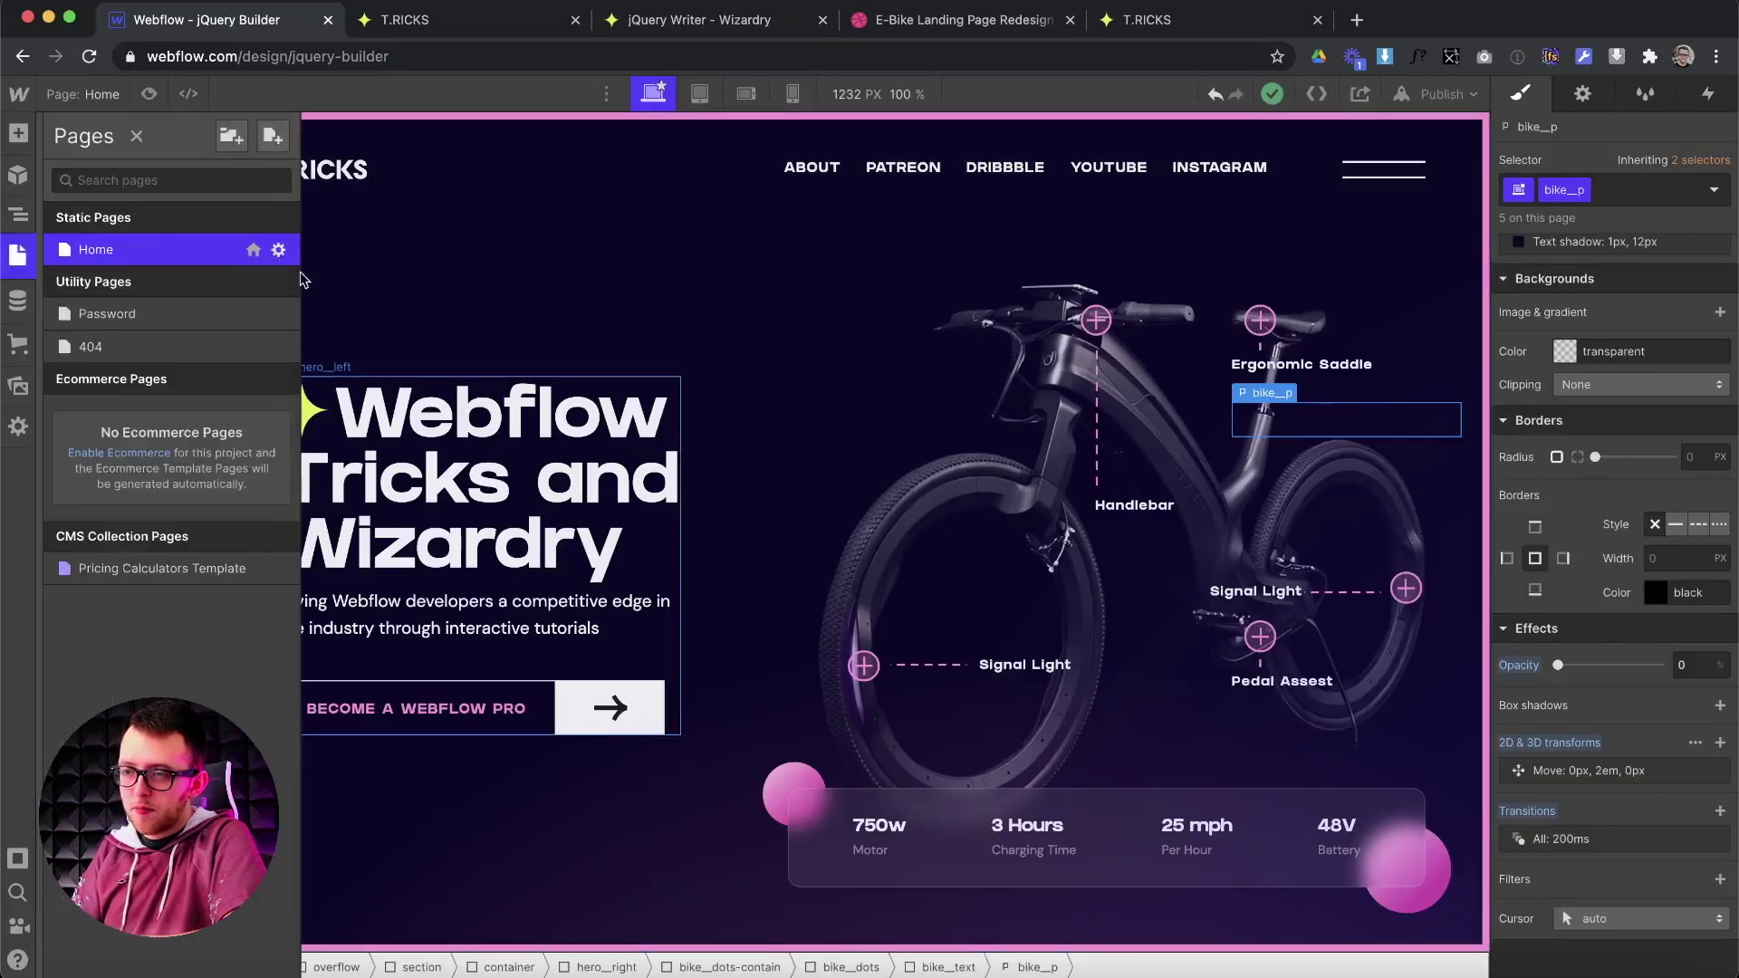
pyautogui.click(278, 249)
pyautogui.scroll(-10, 555, 726)
pyautogui.moveTo(419, 740); pyautogui.dragTo(352, 706)
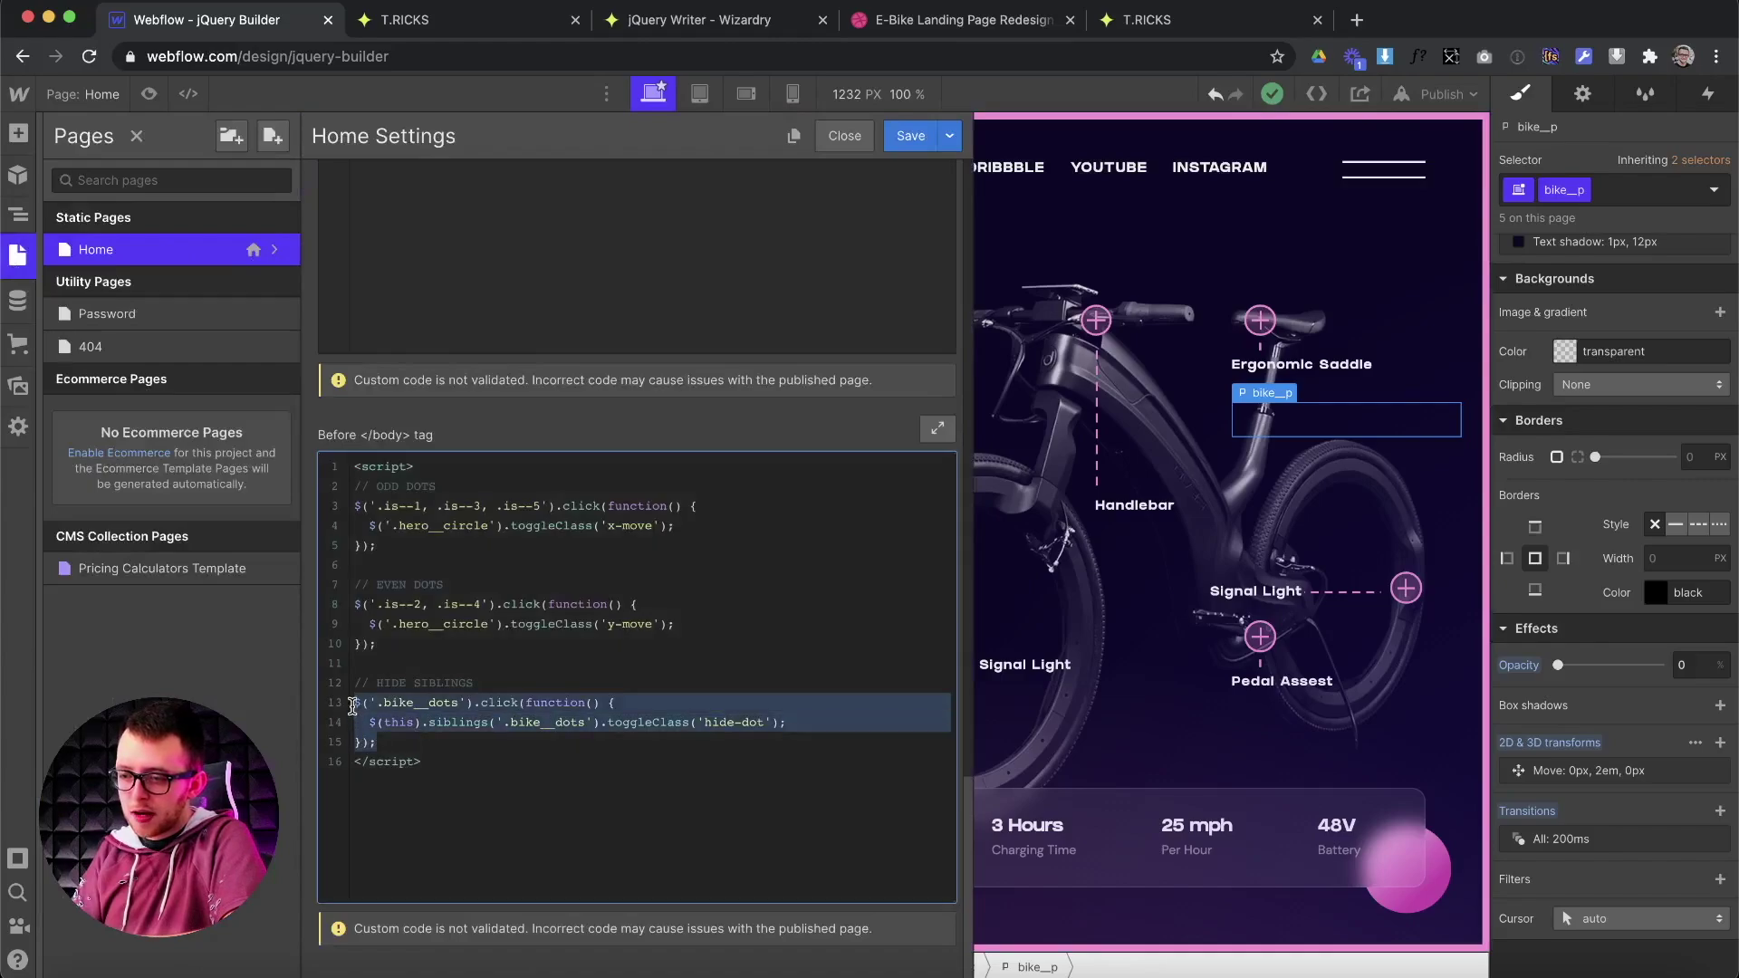
pyautogui.press('super+v')
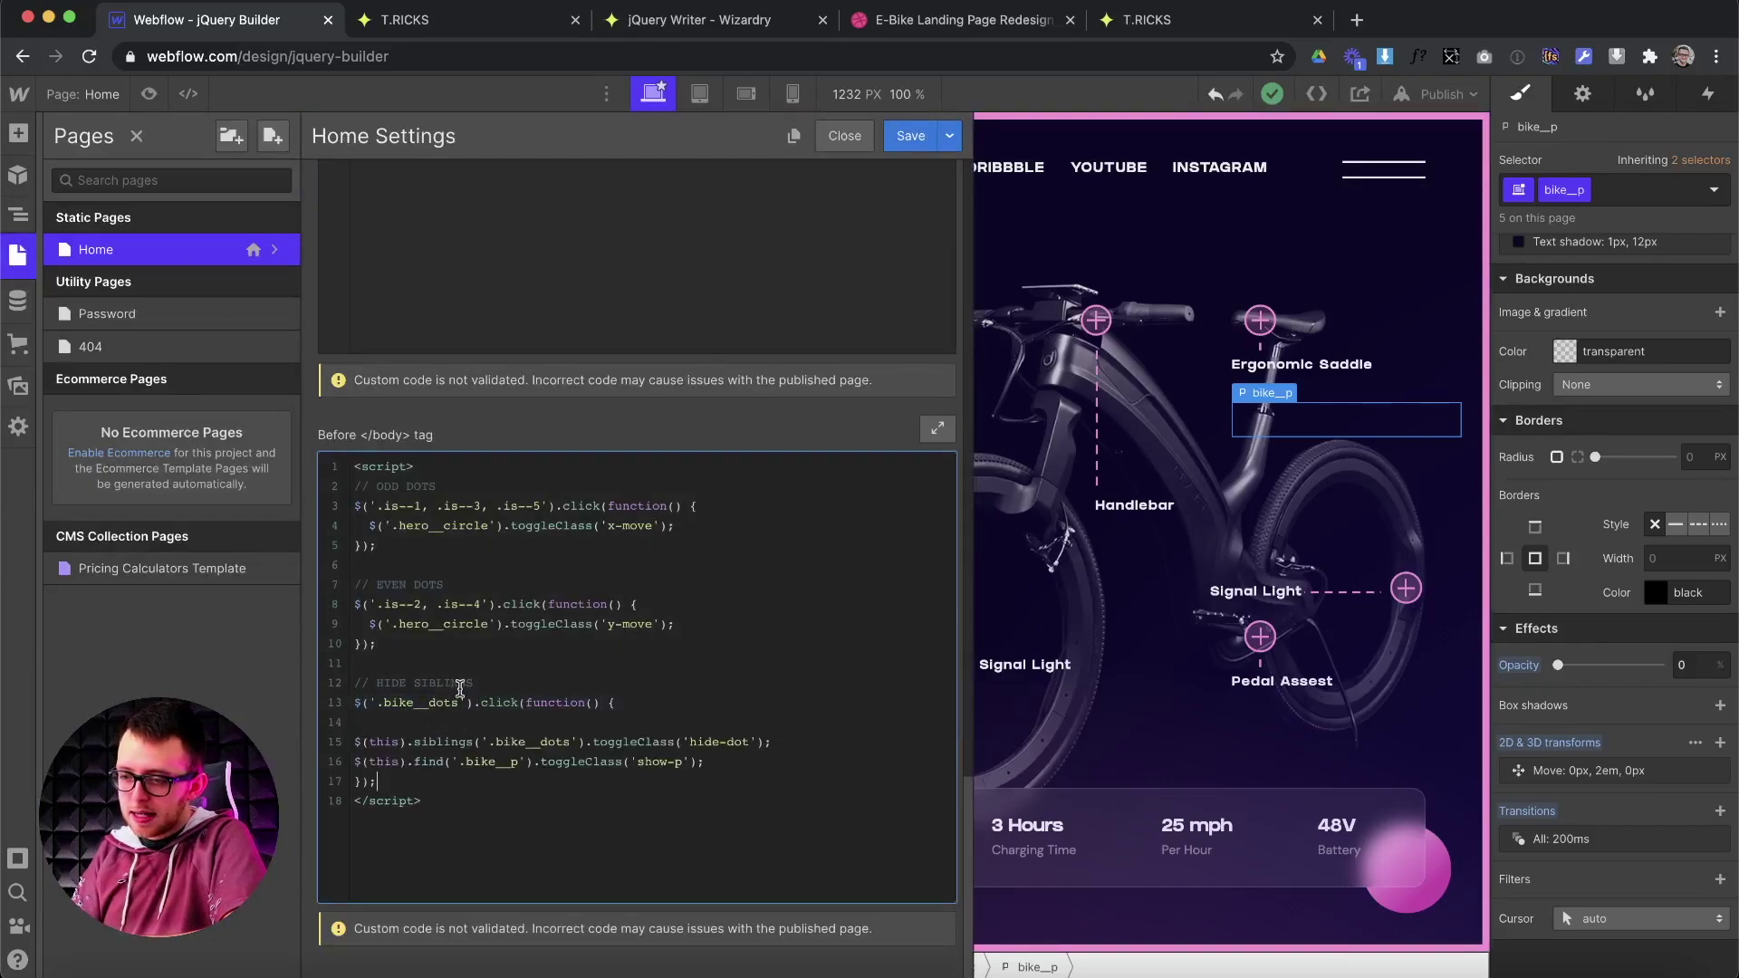
# Reword the HIDE SIBLINGS code comment as MAIN DOT INTERACTION and save the Home page settings.
pyautogui.moveTo(489, 685); pyautogui.dragTo(382, 686)
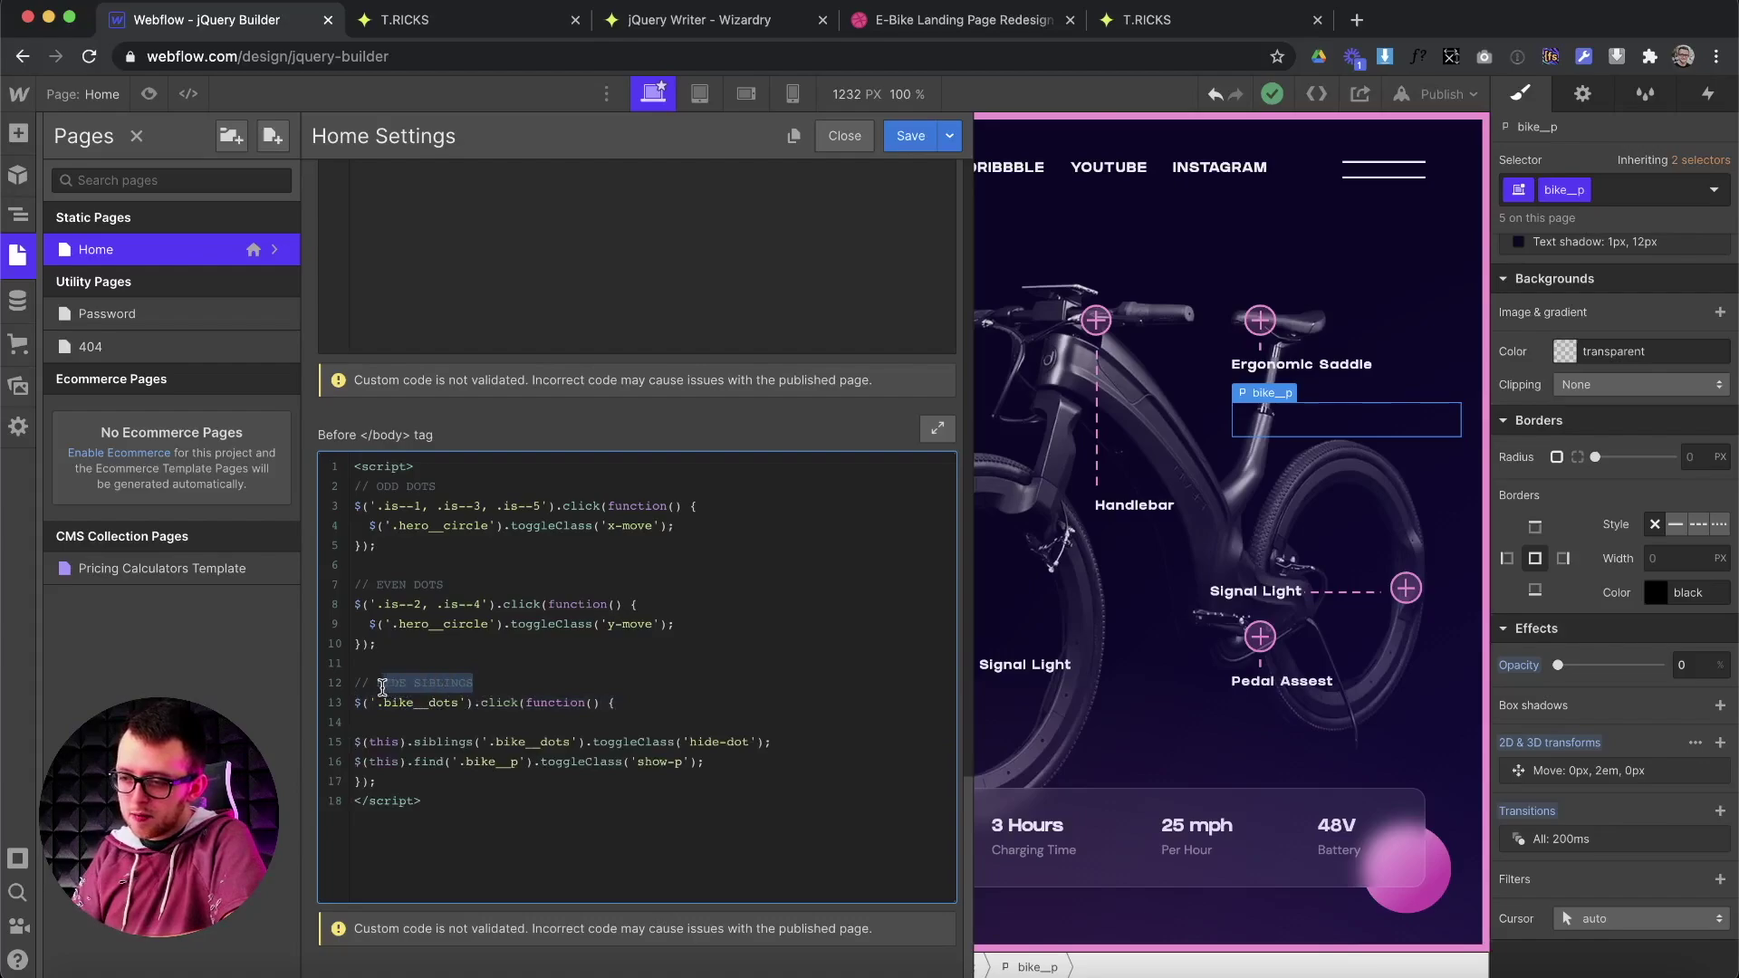
pyautogui.write('MAIN DOT INTERACTION')
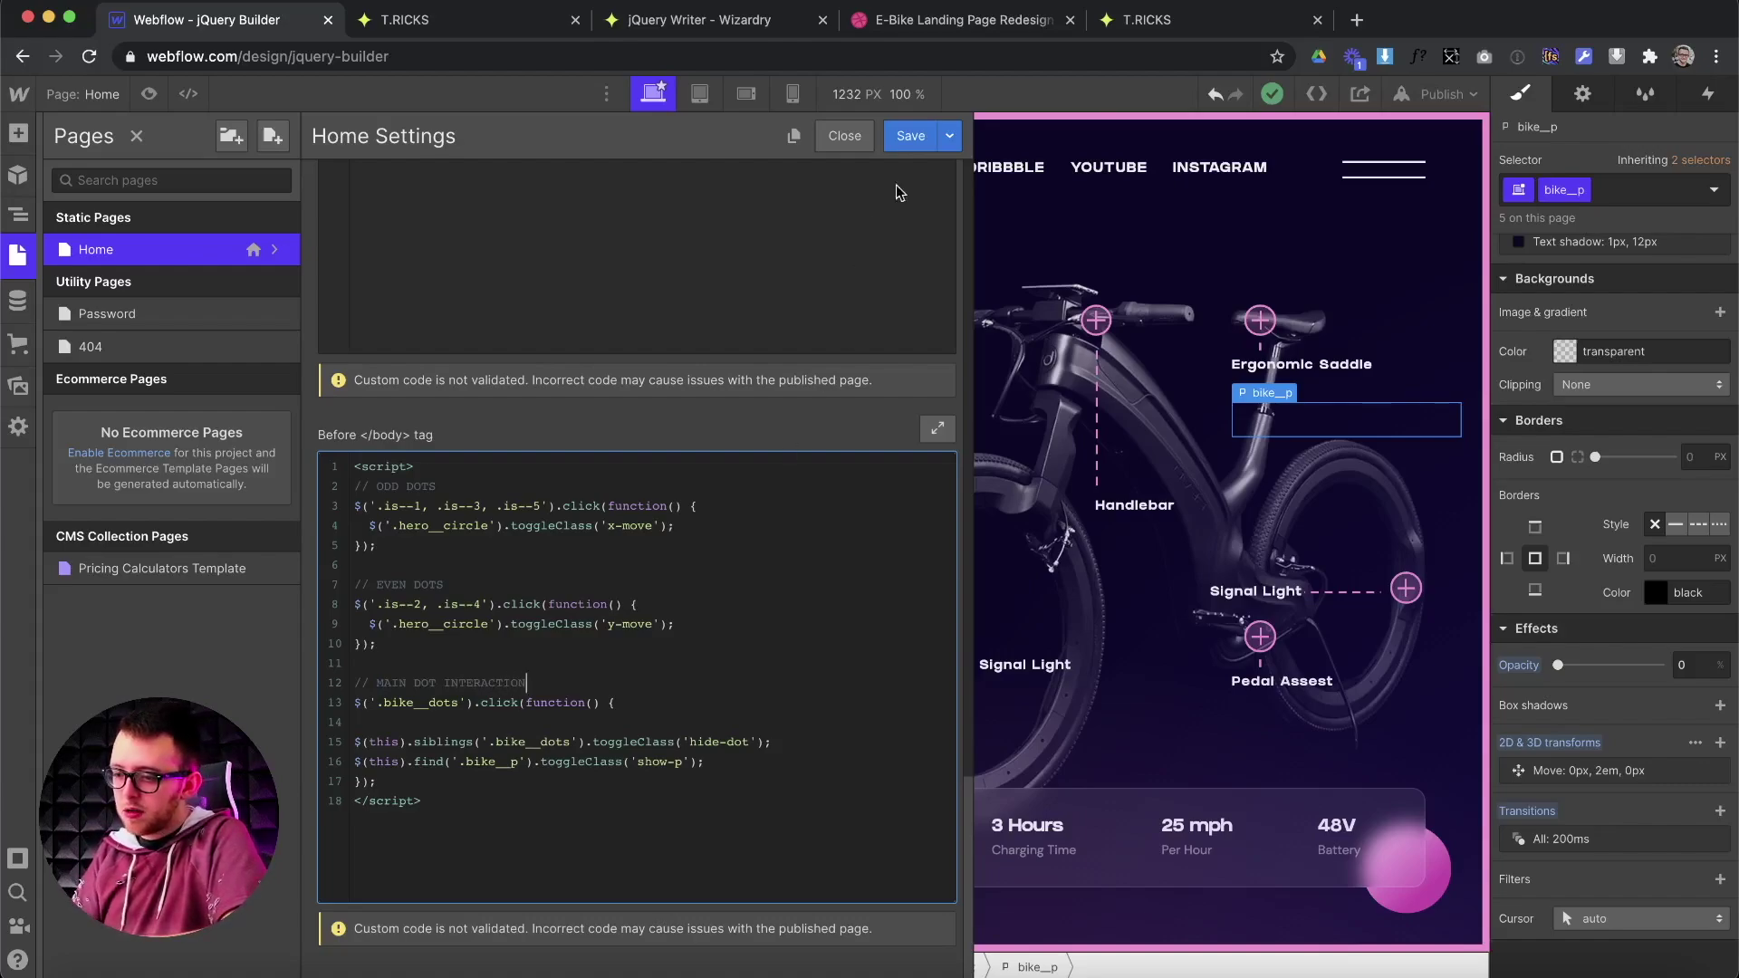
pyautogui.click(910, 136)
# Publish the site to jquery-builder.webflow.io and test the bike hotspots on the live T.RICKS page, including the Handlebar dot.
pyautogui.click(1423, 96)
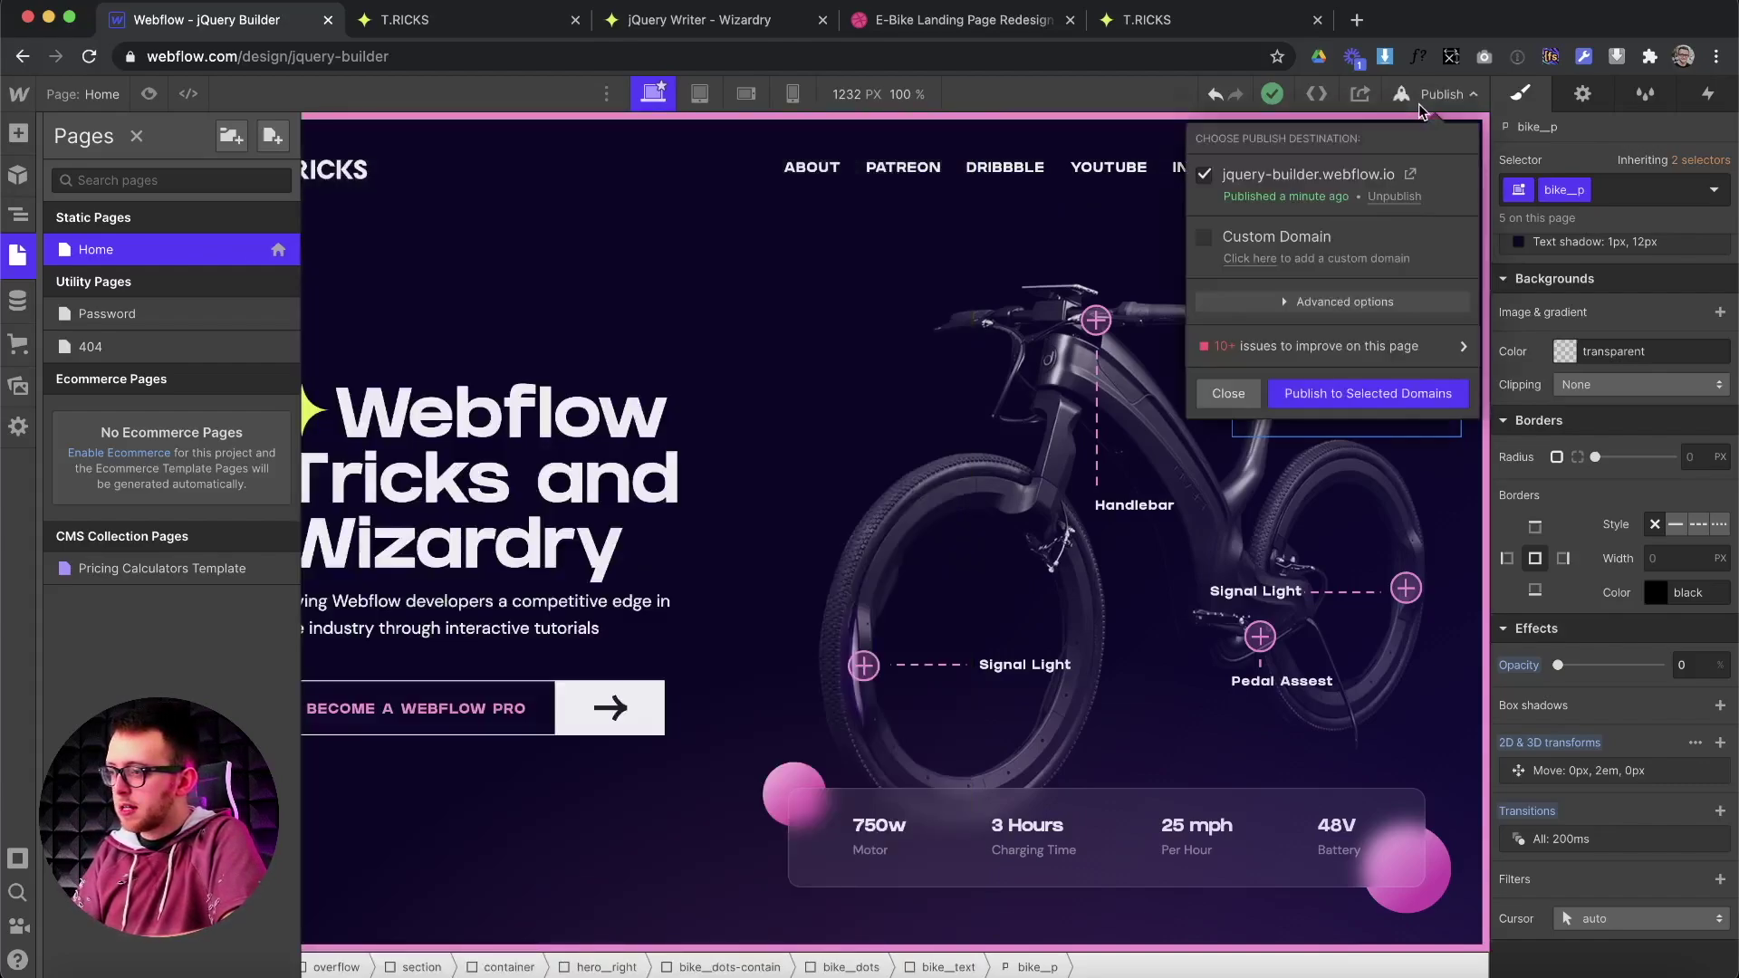
pyautogui.click(1372, 395)
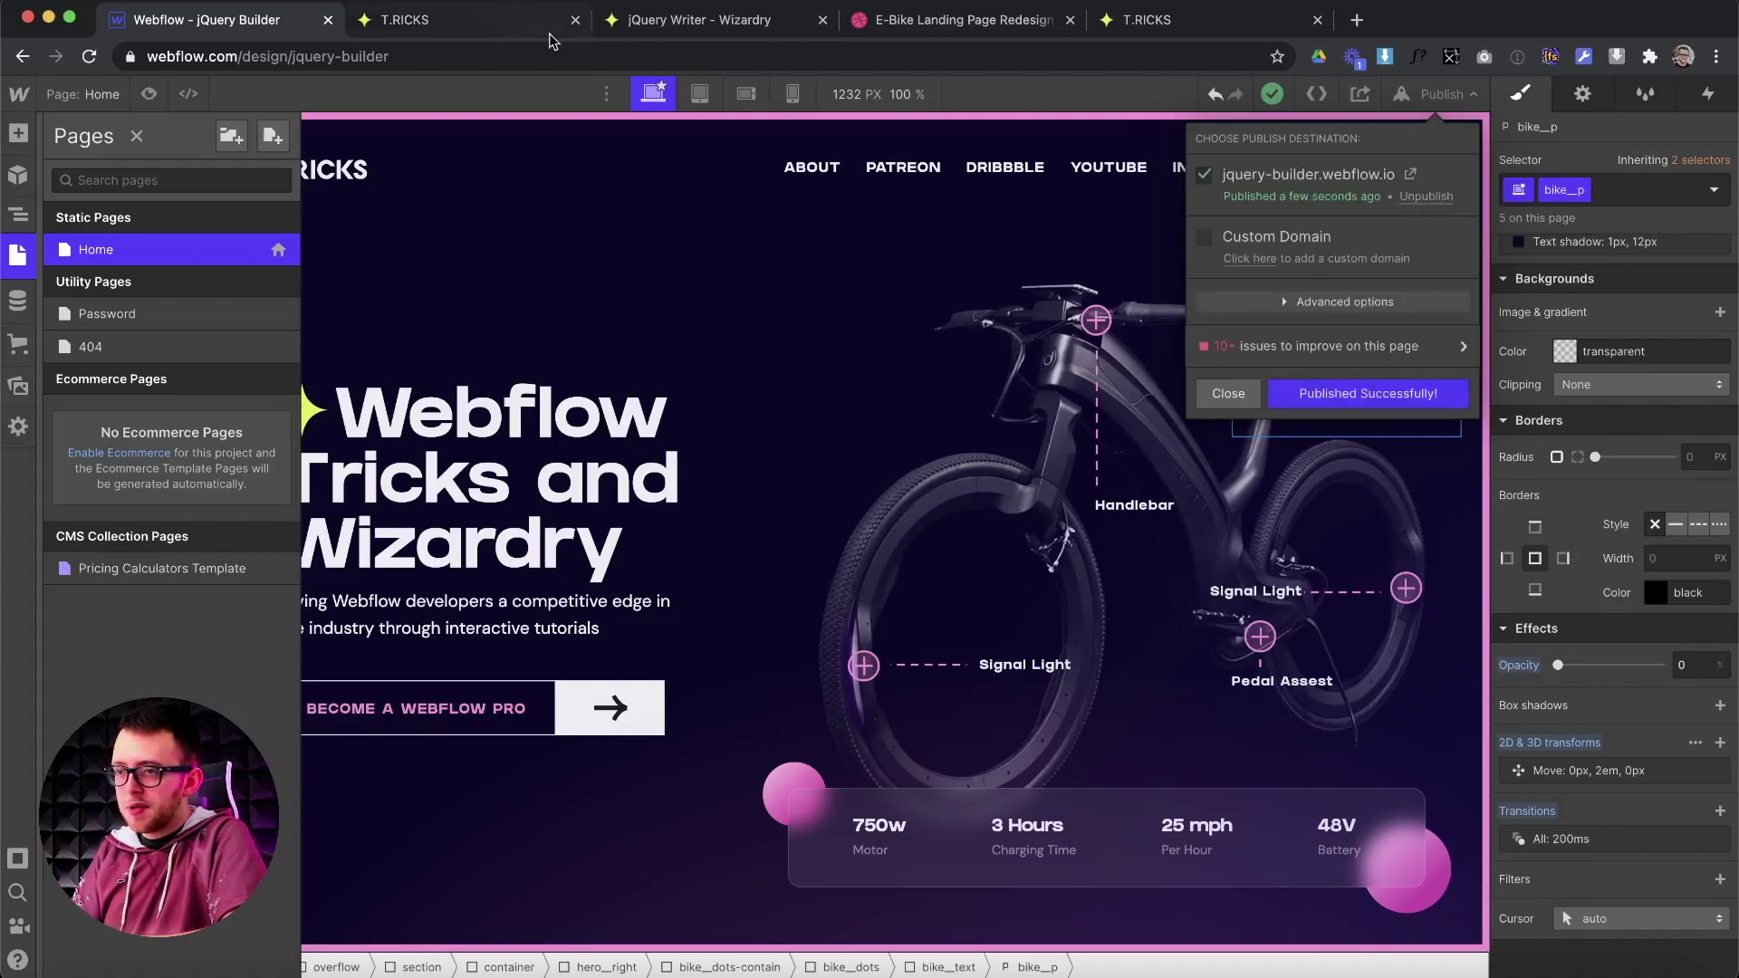
pyautogui.click(496, 24)
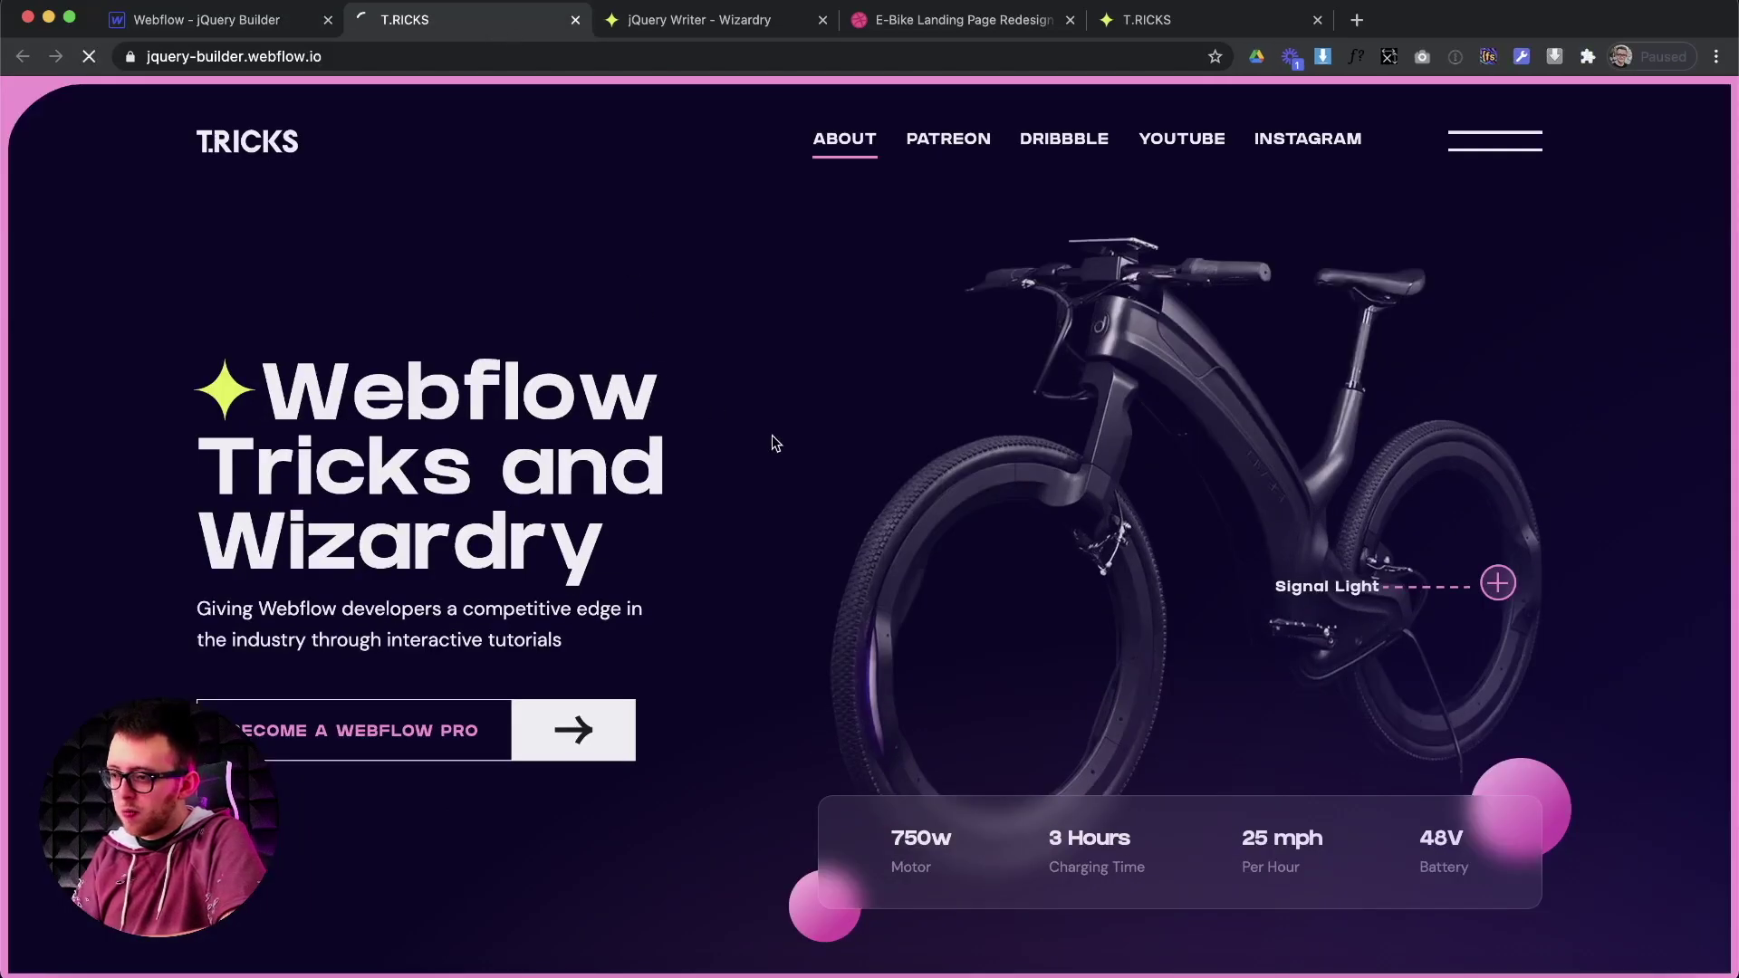
pyautogui.click(1146, 280)
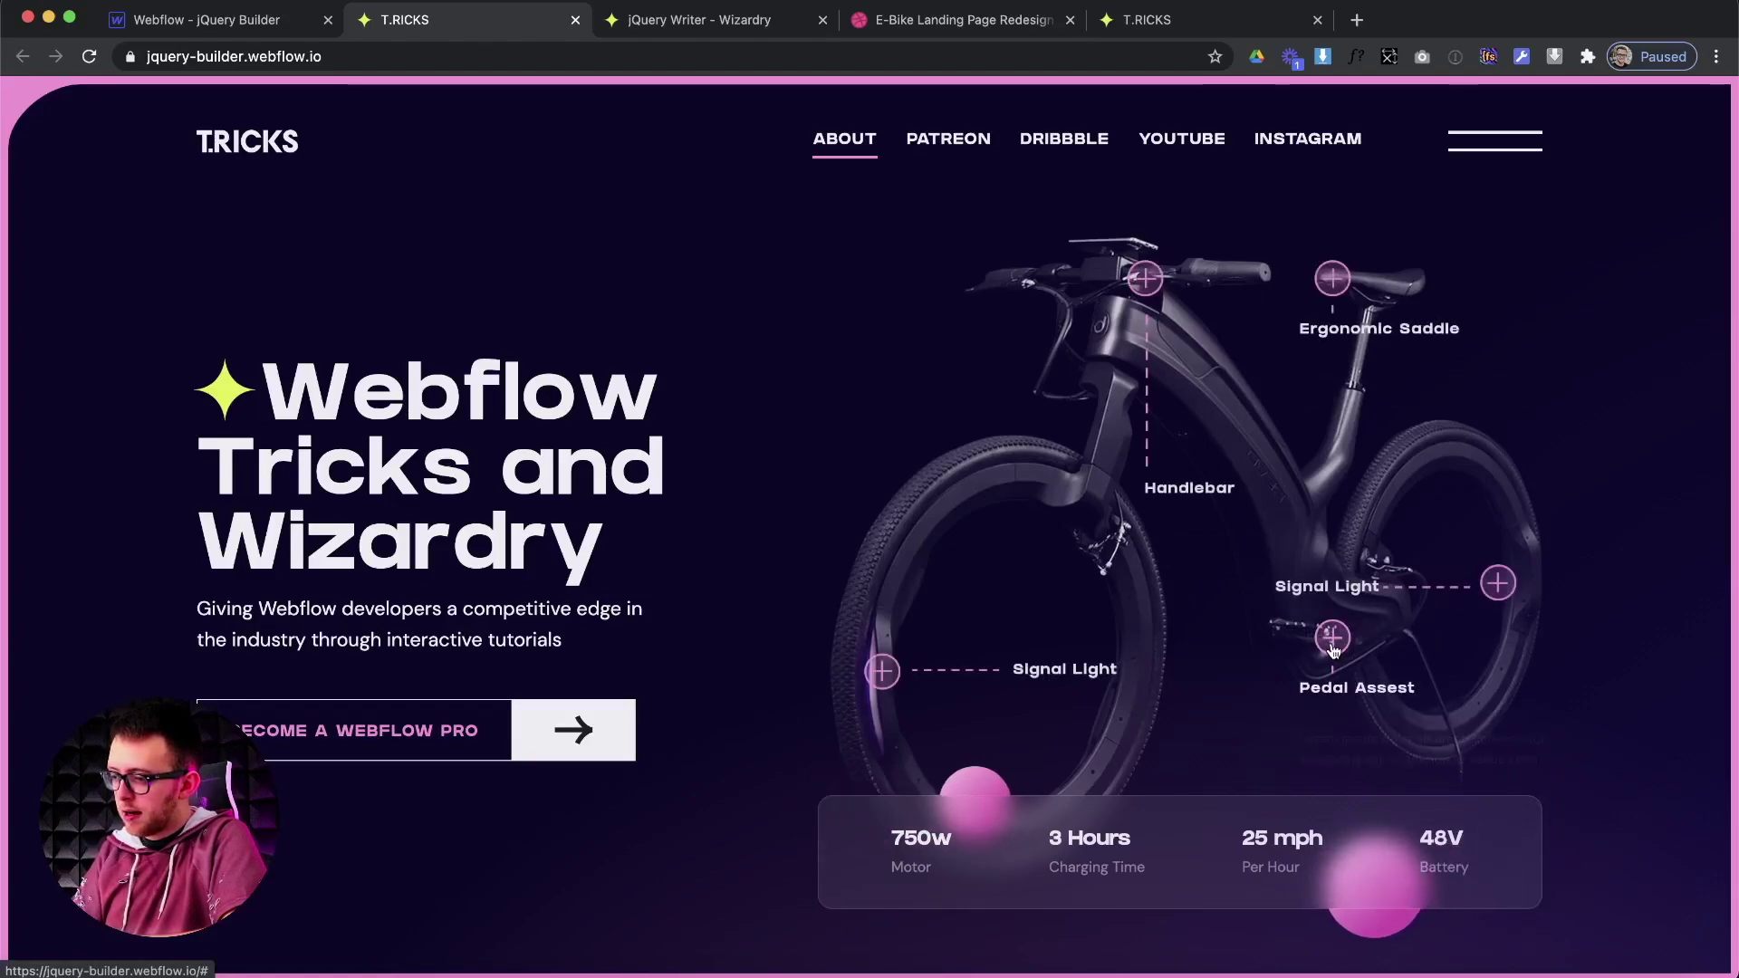
pyautogui.moveTo(888, 681)
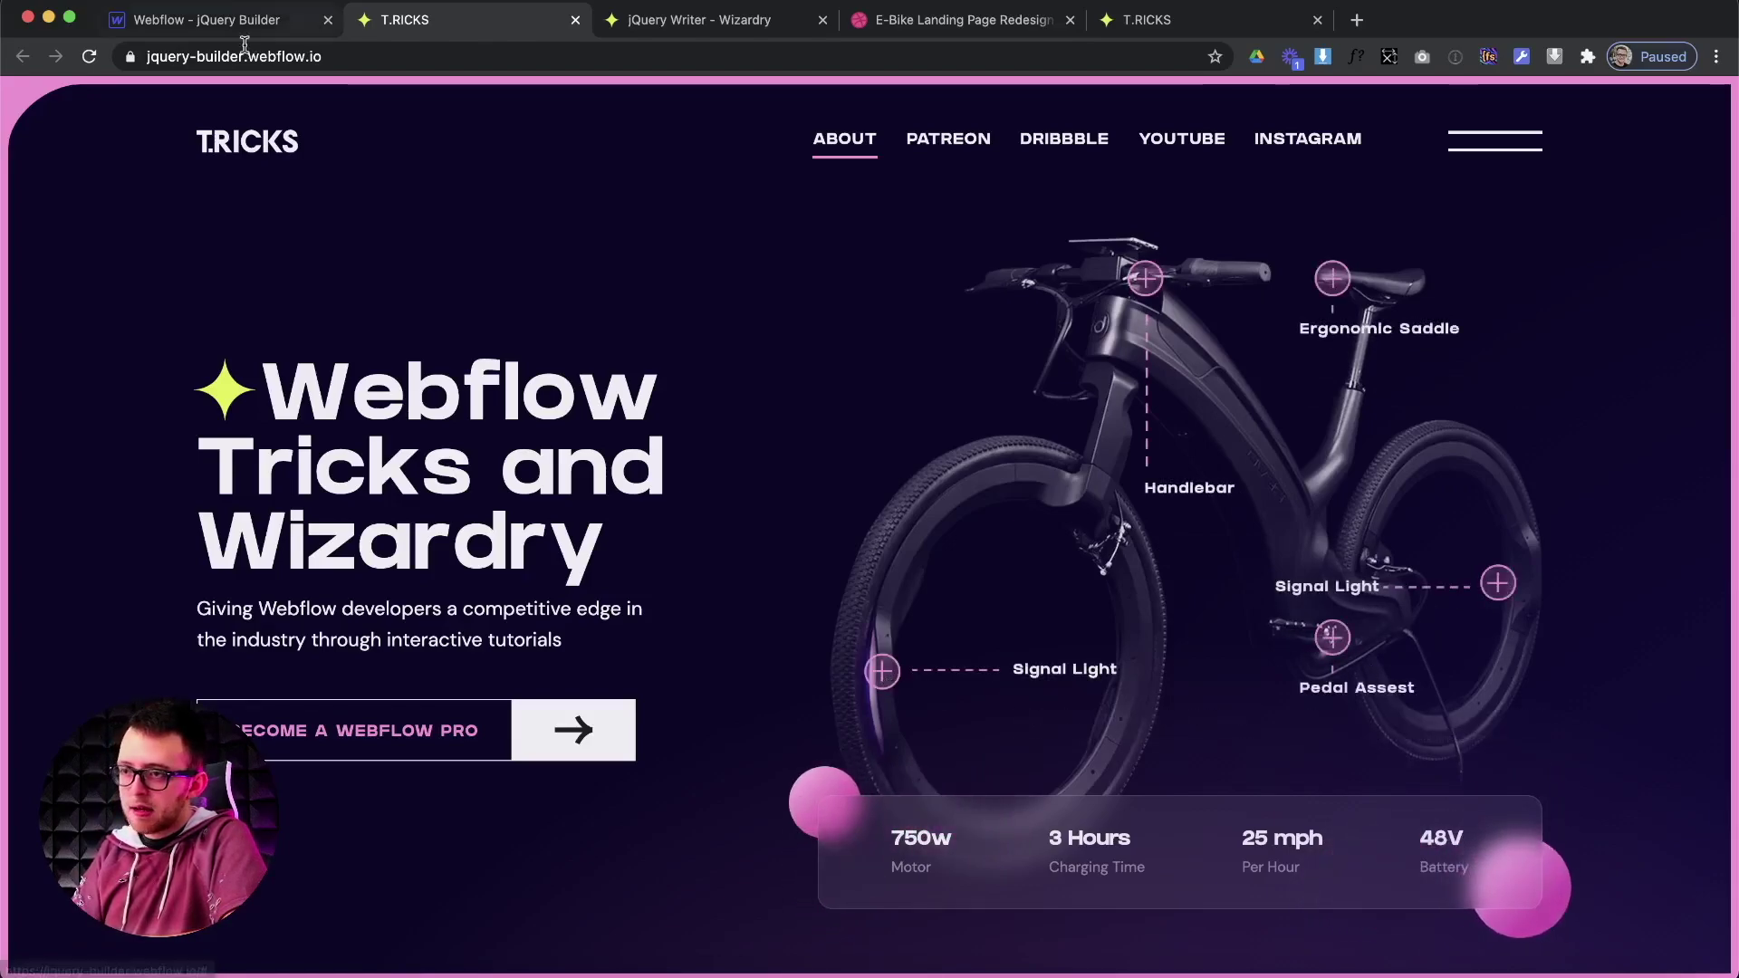
# In the Webflow Designer, preview the position1 combo class on bike__img, review its scale and position settings, and remove it.
pyautogui.press('super+1')
pyautogui.click(1049, 537)
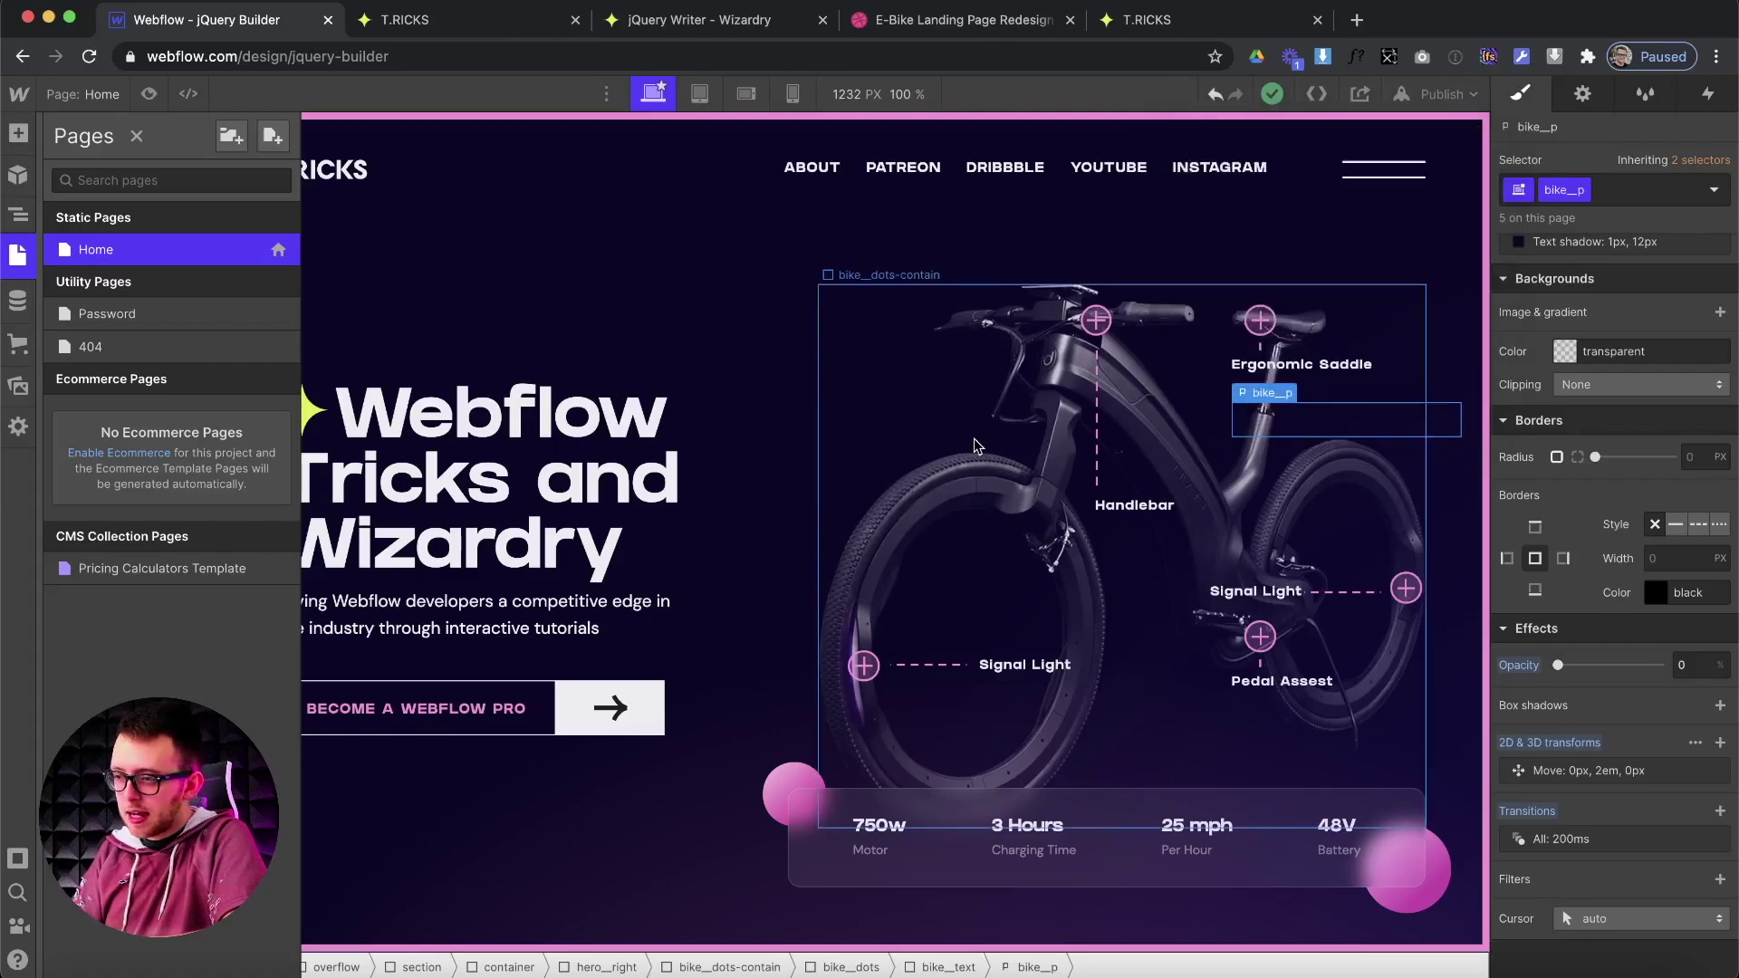
pyautogui.press('z')
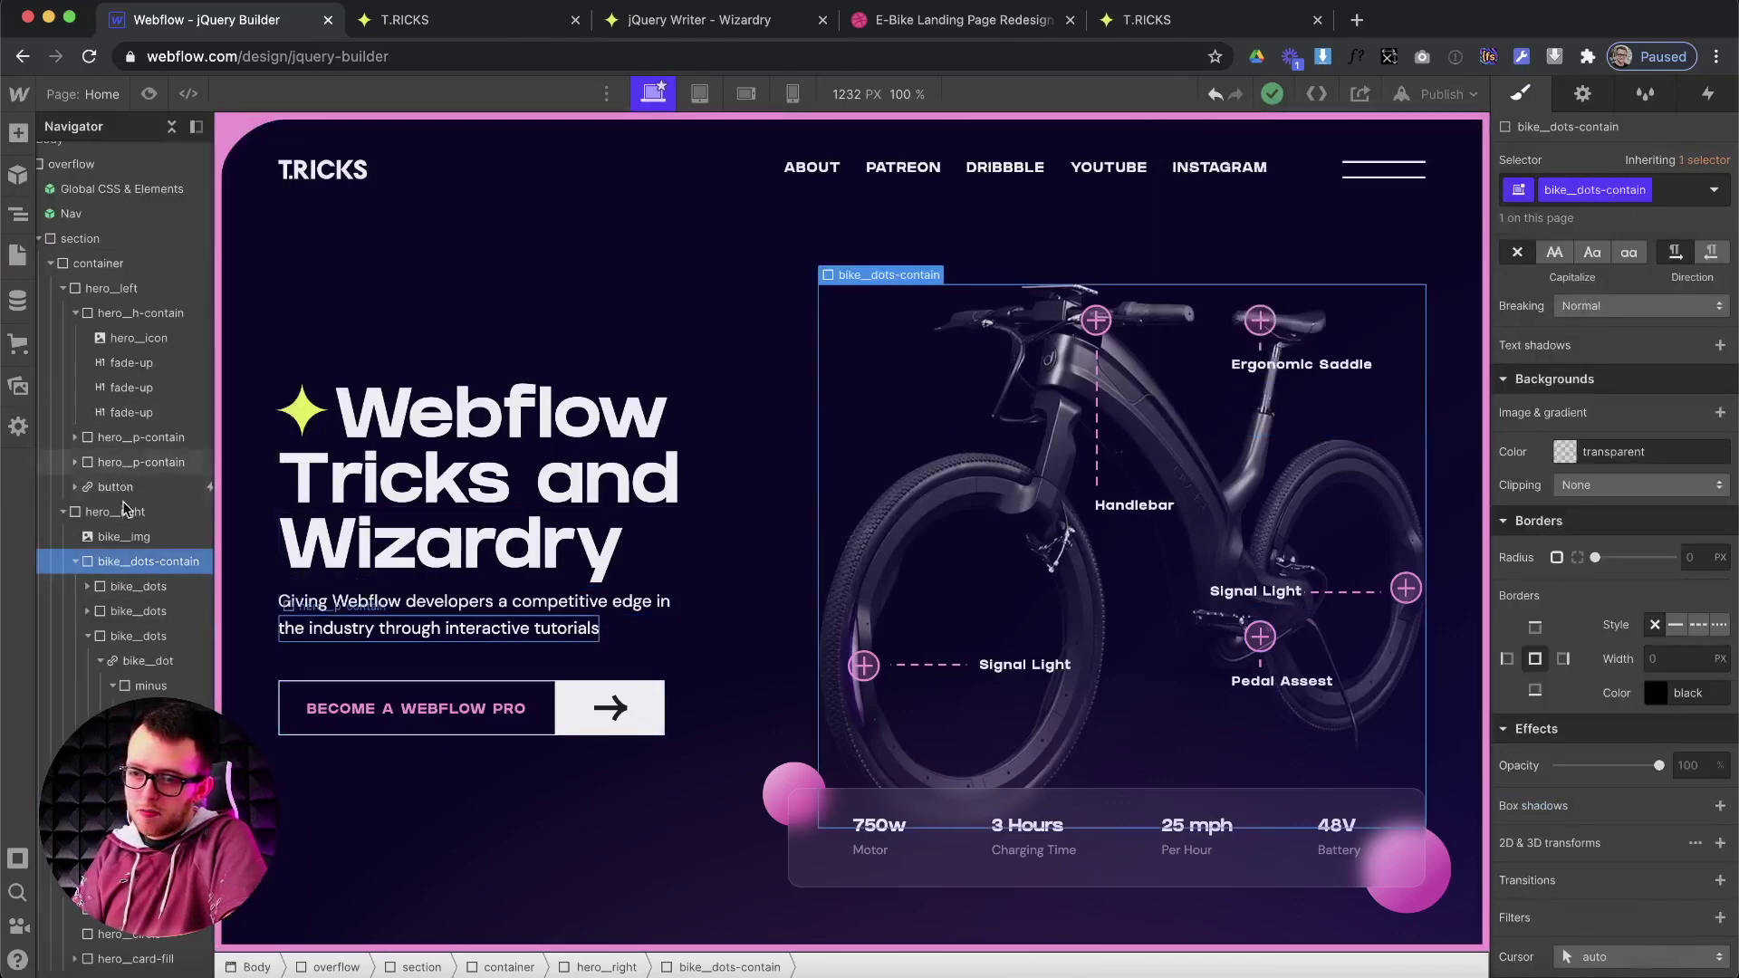
pyautogui.click(127, 540)
pyautogui.click(1626, 190)
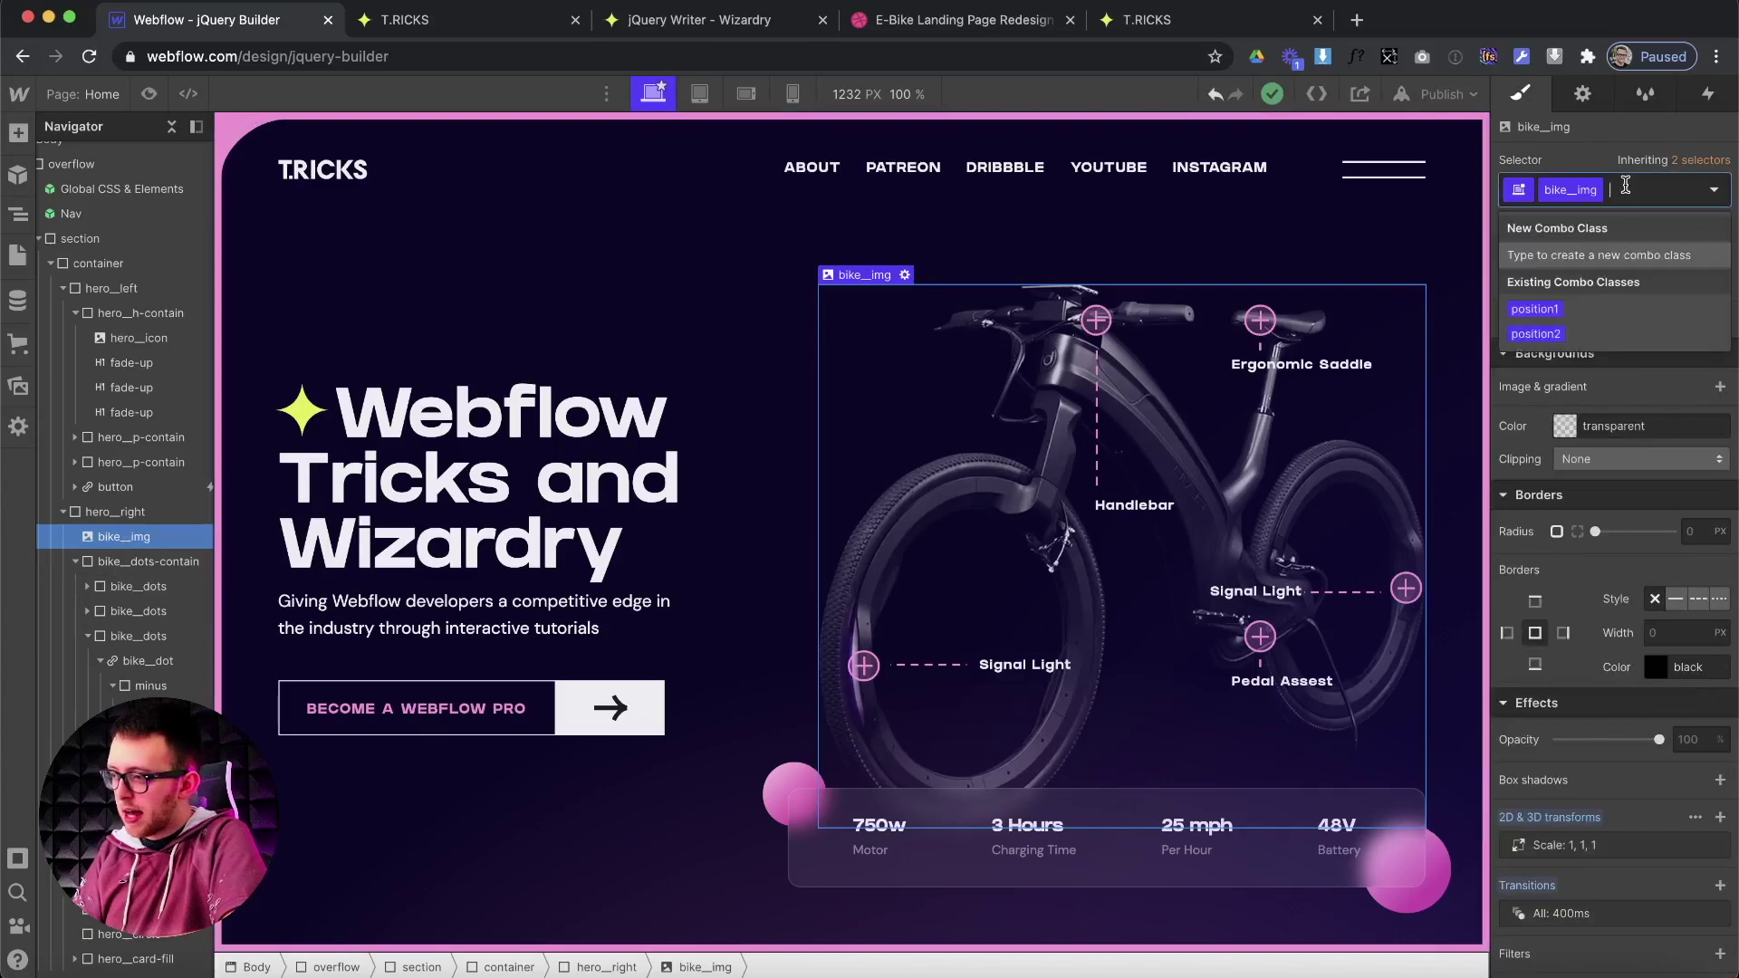
pyautogui.click(1535, 309)
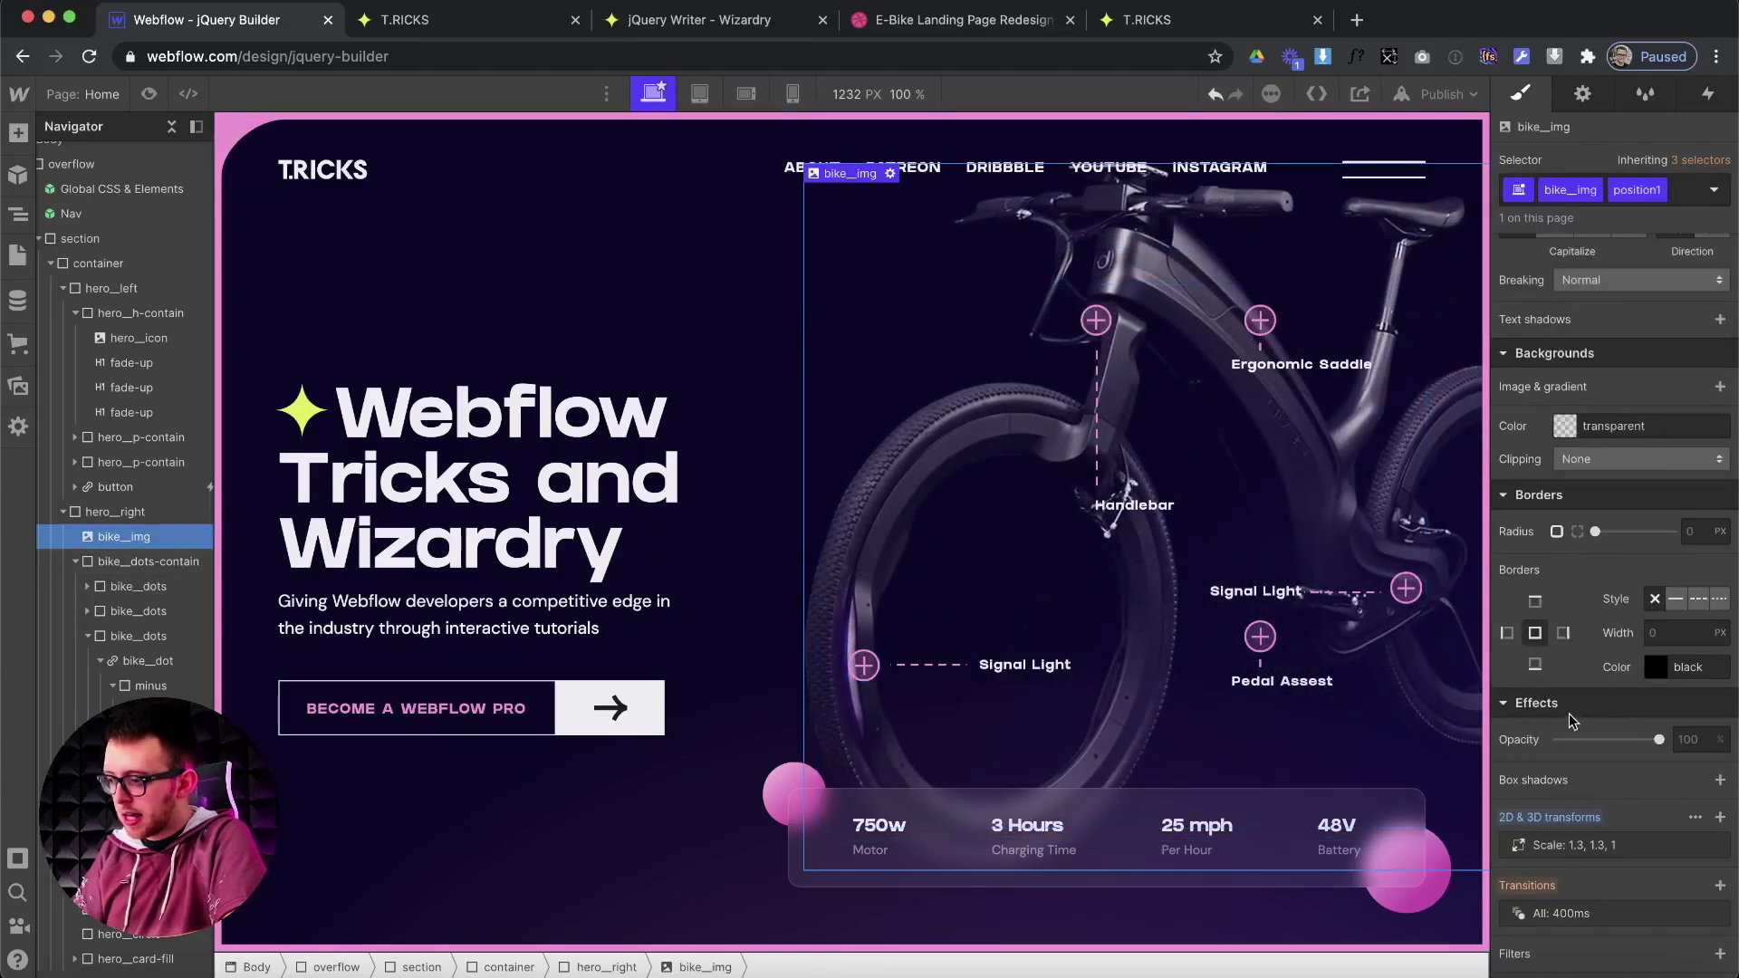
pyautogui.scroll(10, 1598, 475)
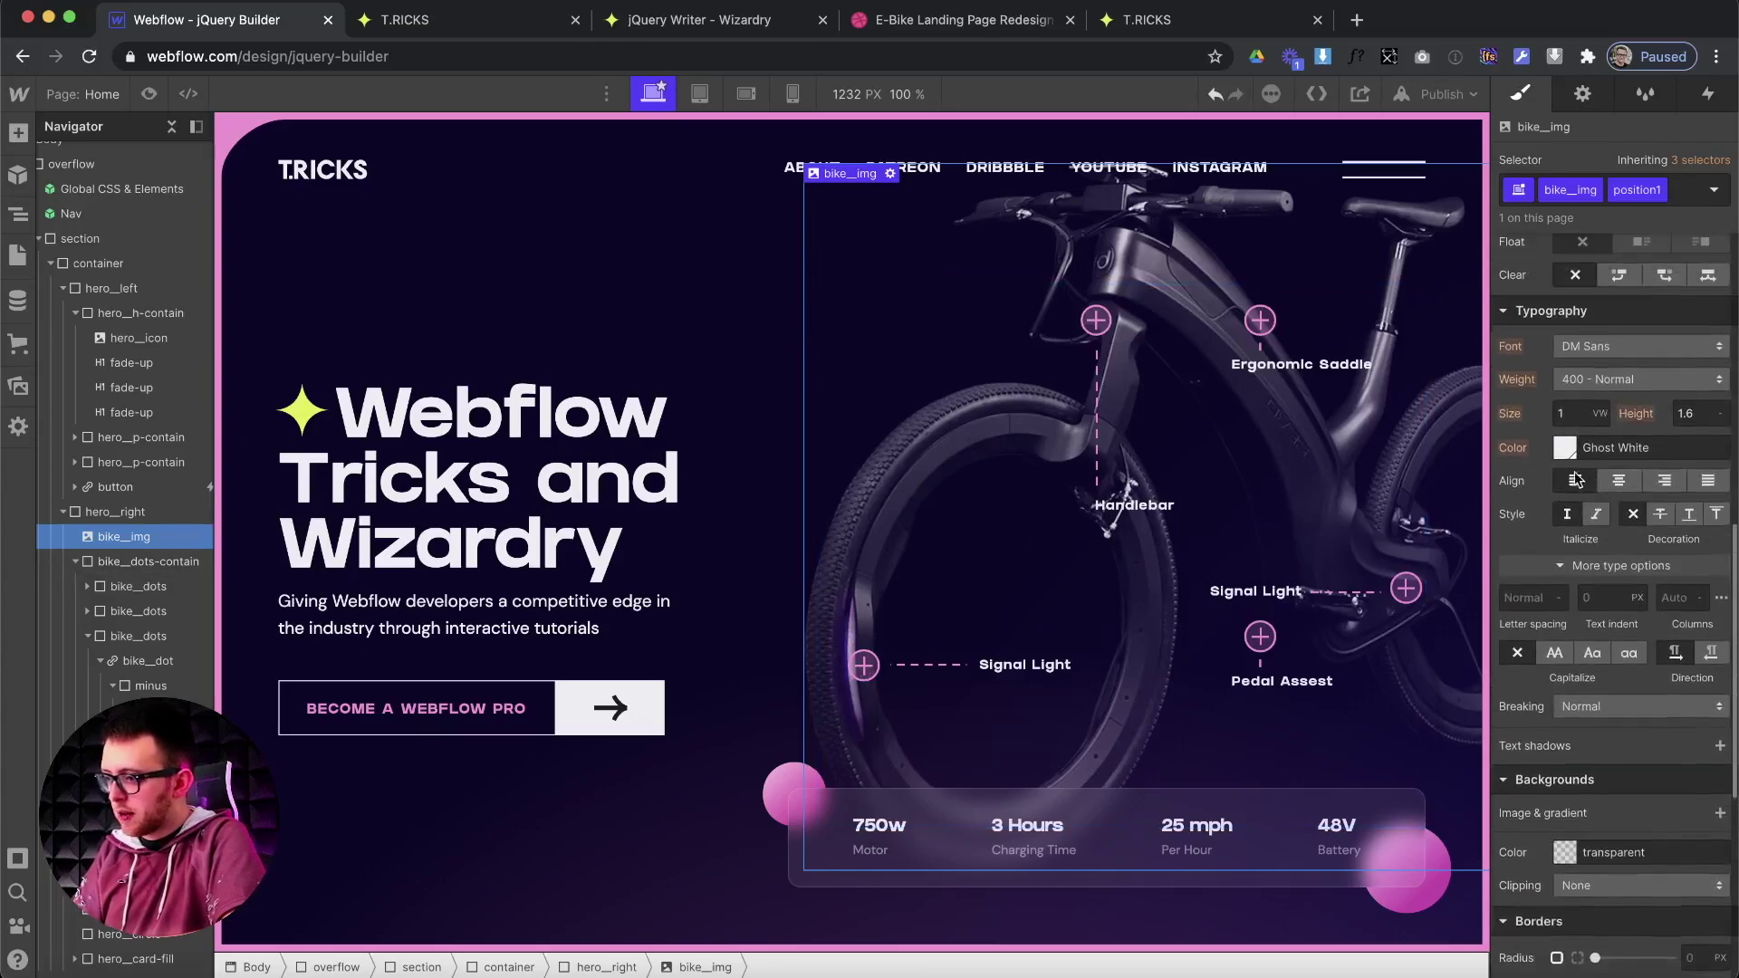
pyautogui.scroll(2, 1572, 391)
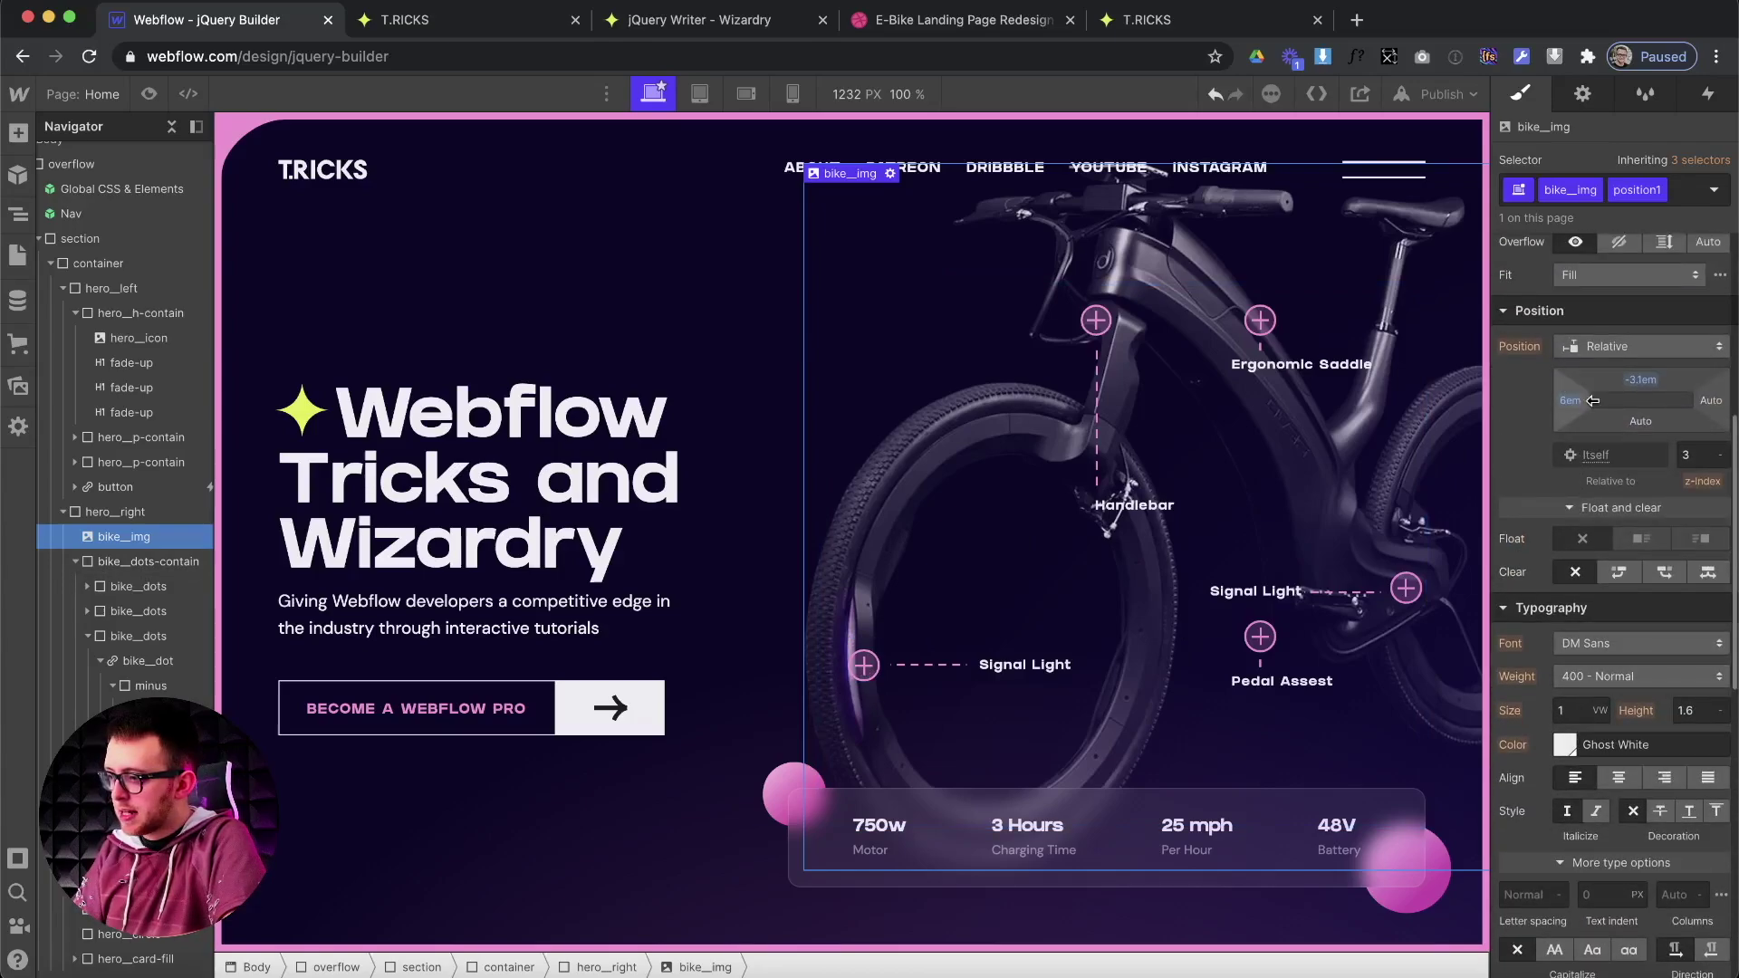
pyautogui.click(1683, 198)
pyautogui.press('BackSpace')
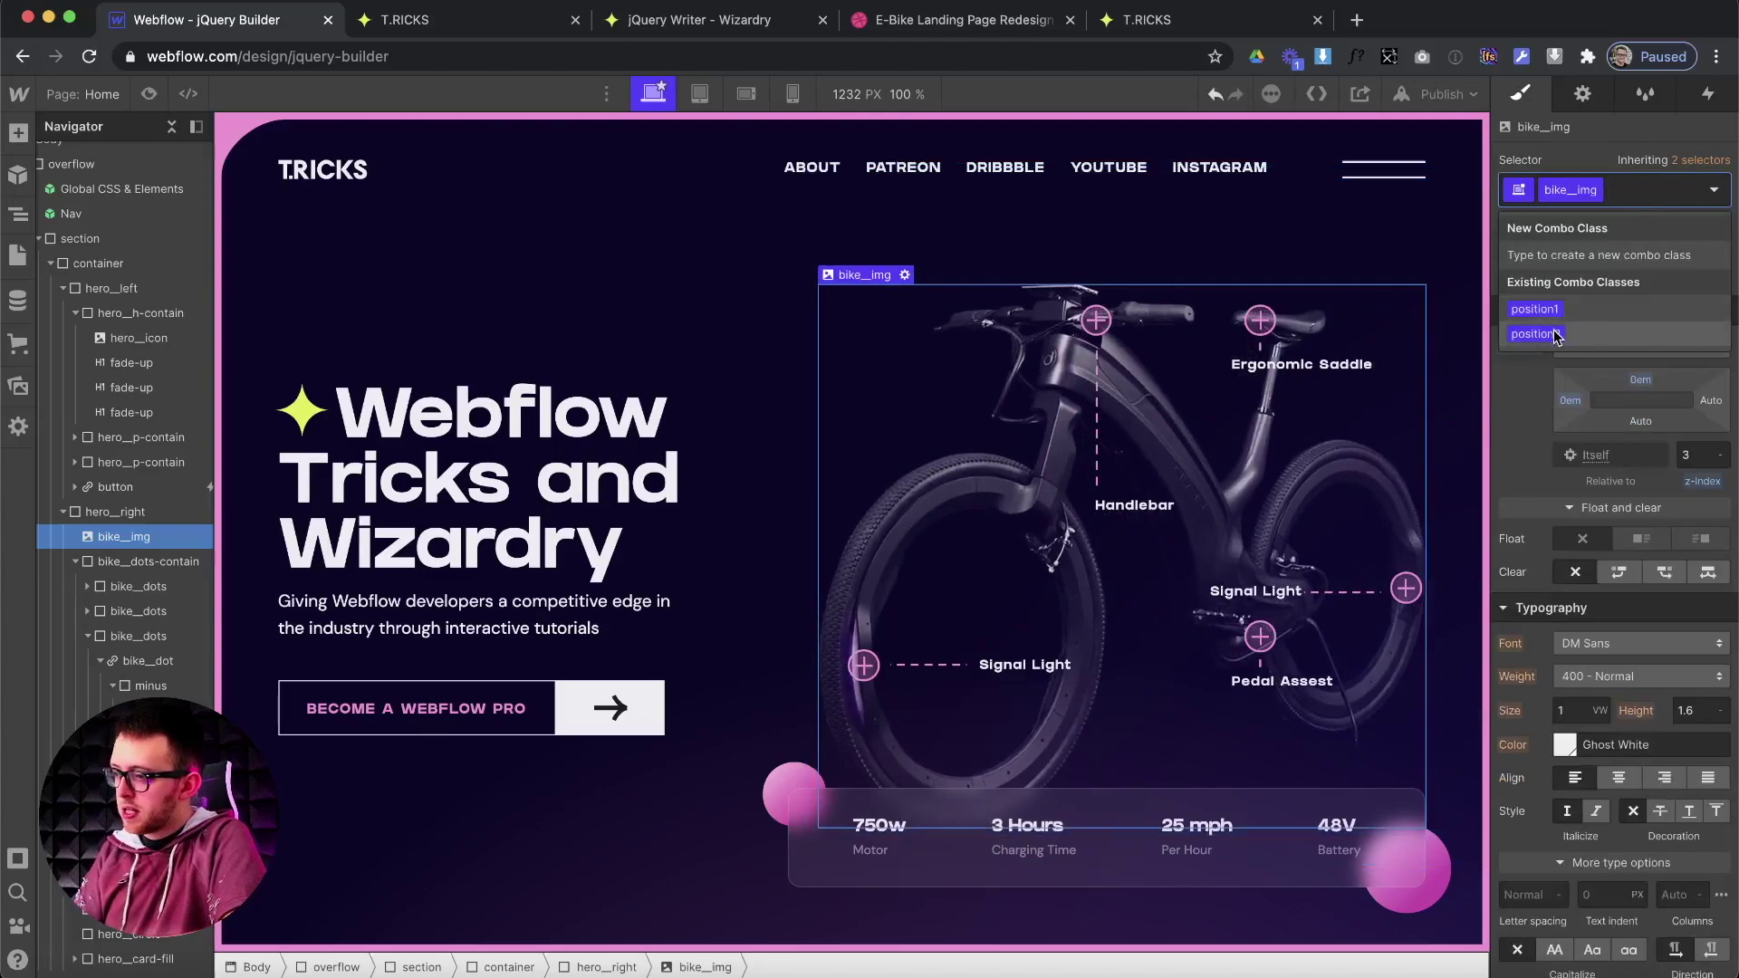
# Preview the position2 combo class on bike__img and remove it again.
pyautogui.click(1553, 330)
pyautogui.click(1678, 191)
pyautogui.press('BackSpace')
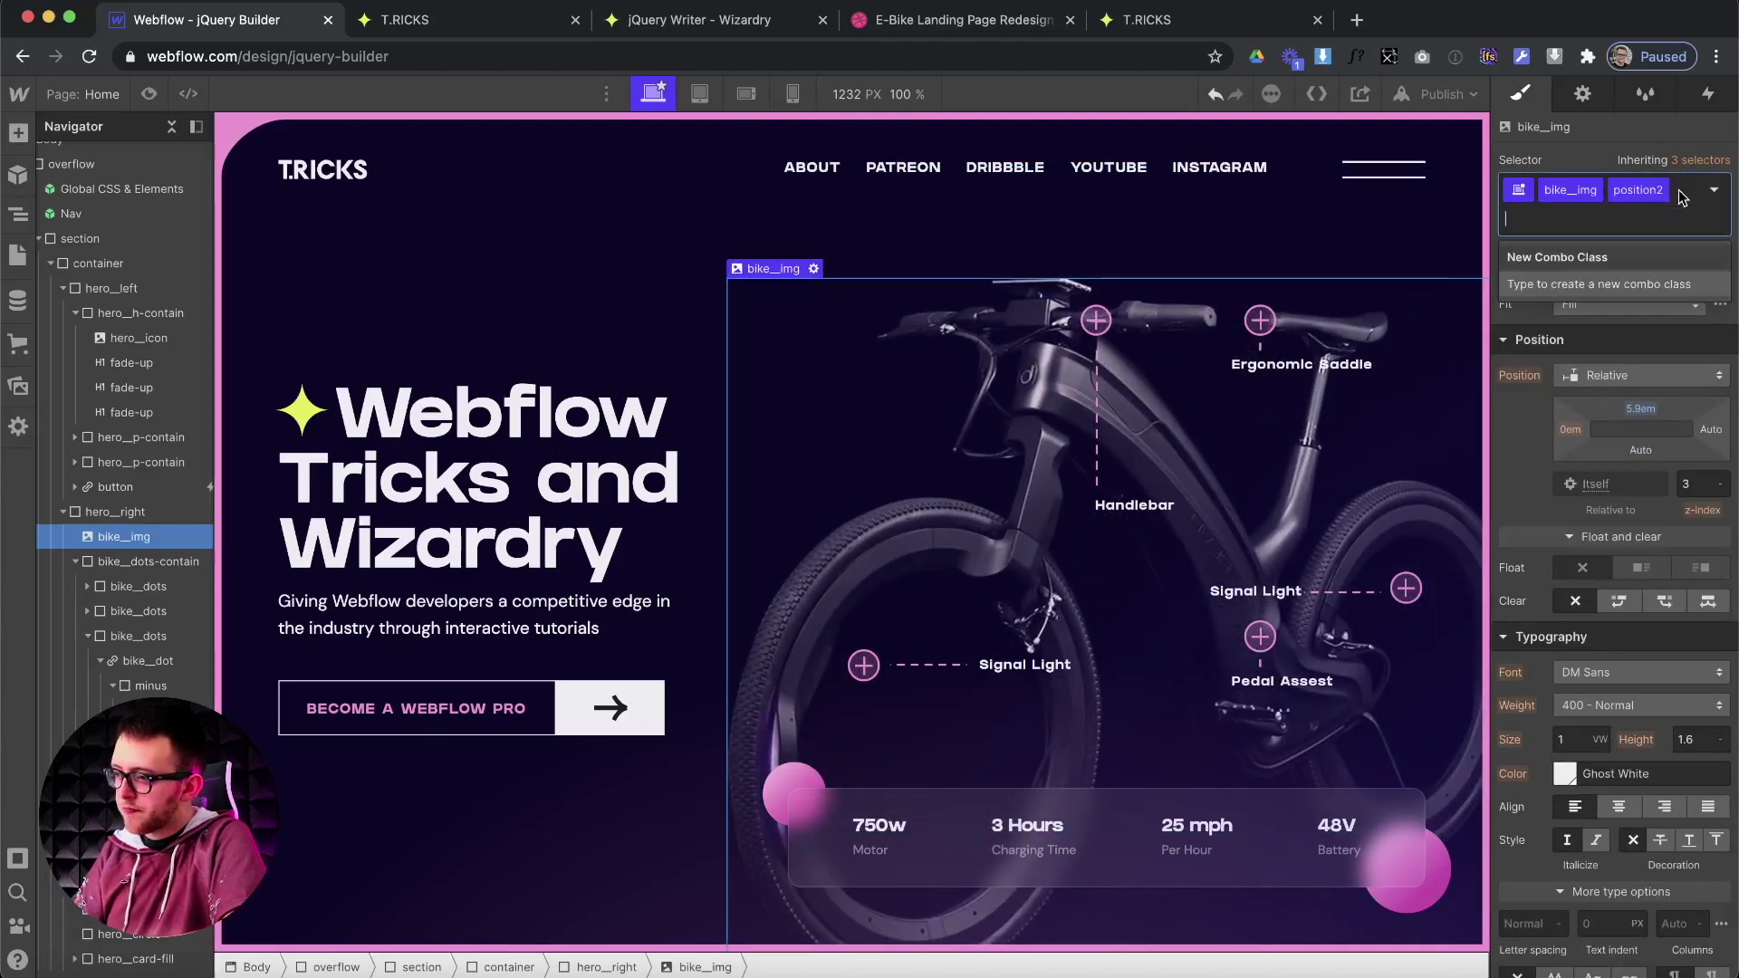
# Check the combo class on the front wheel hotspot's bike__dots wrapper, reload the jQuery Builder and set its click trigger class to is--1.
pyautogui.click(863, 665)
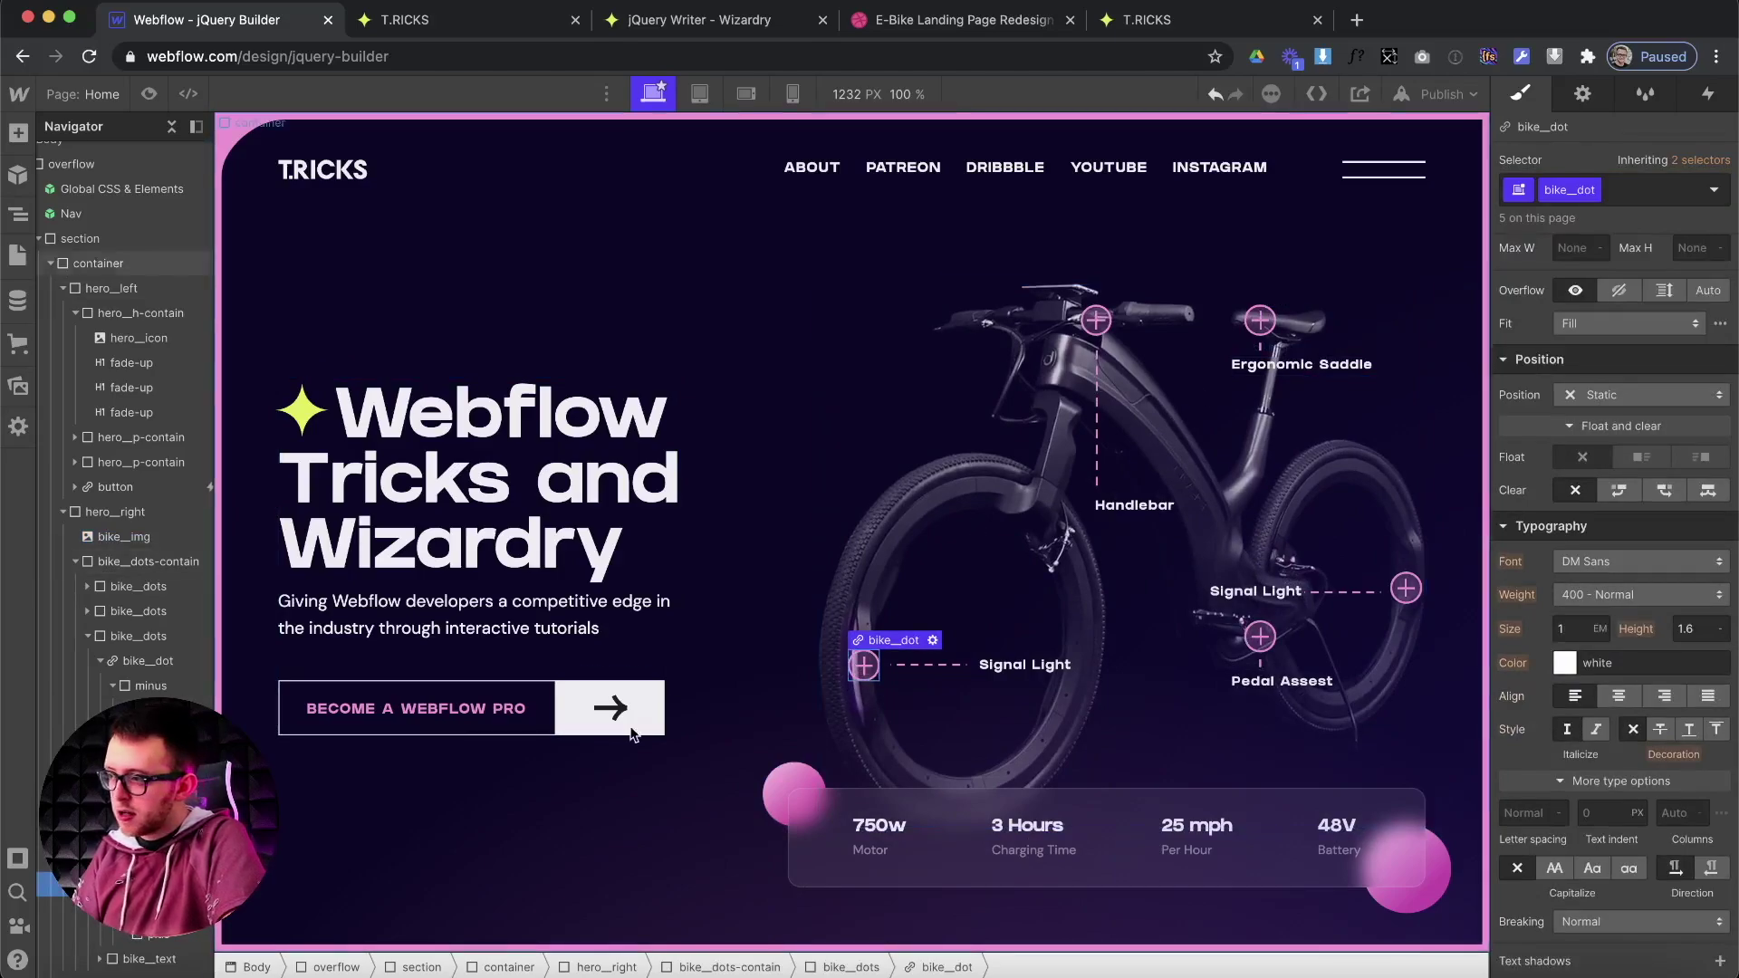
pyautogui.click(842, 966)
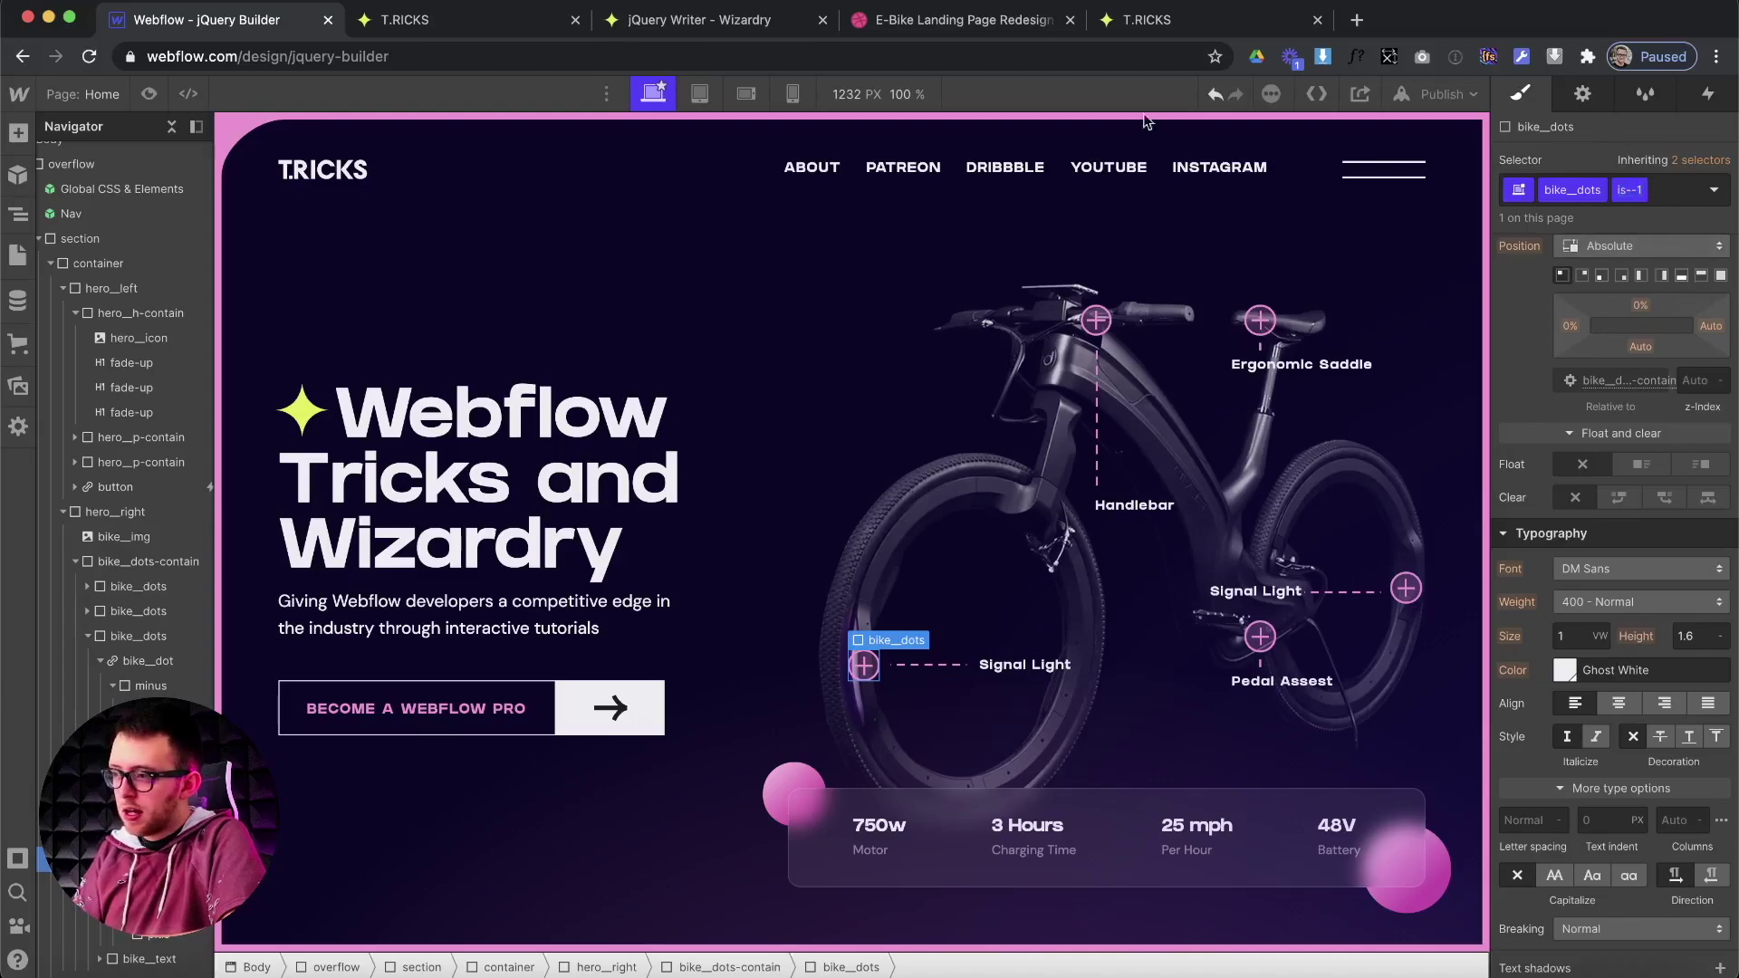
pyautogui.click(658, 21)
pyautogui.scroll(6, 661, 317)
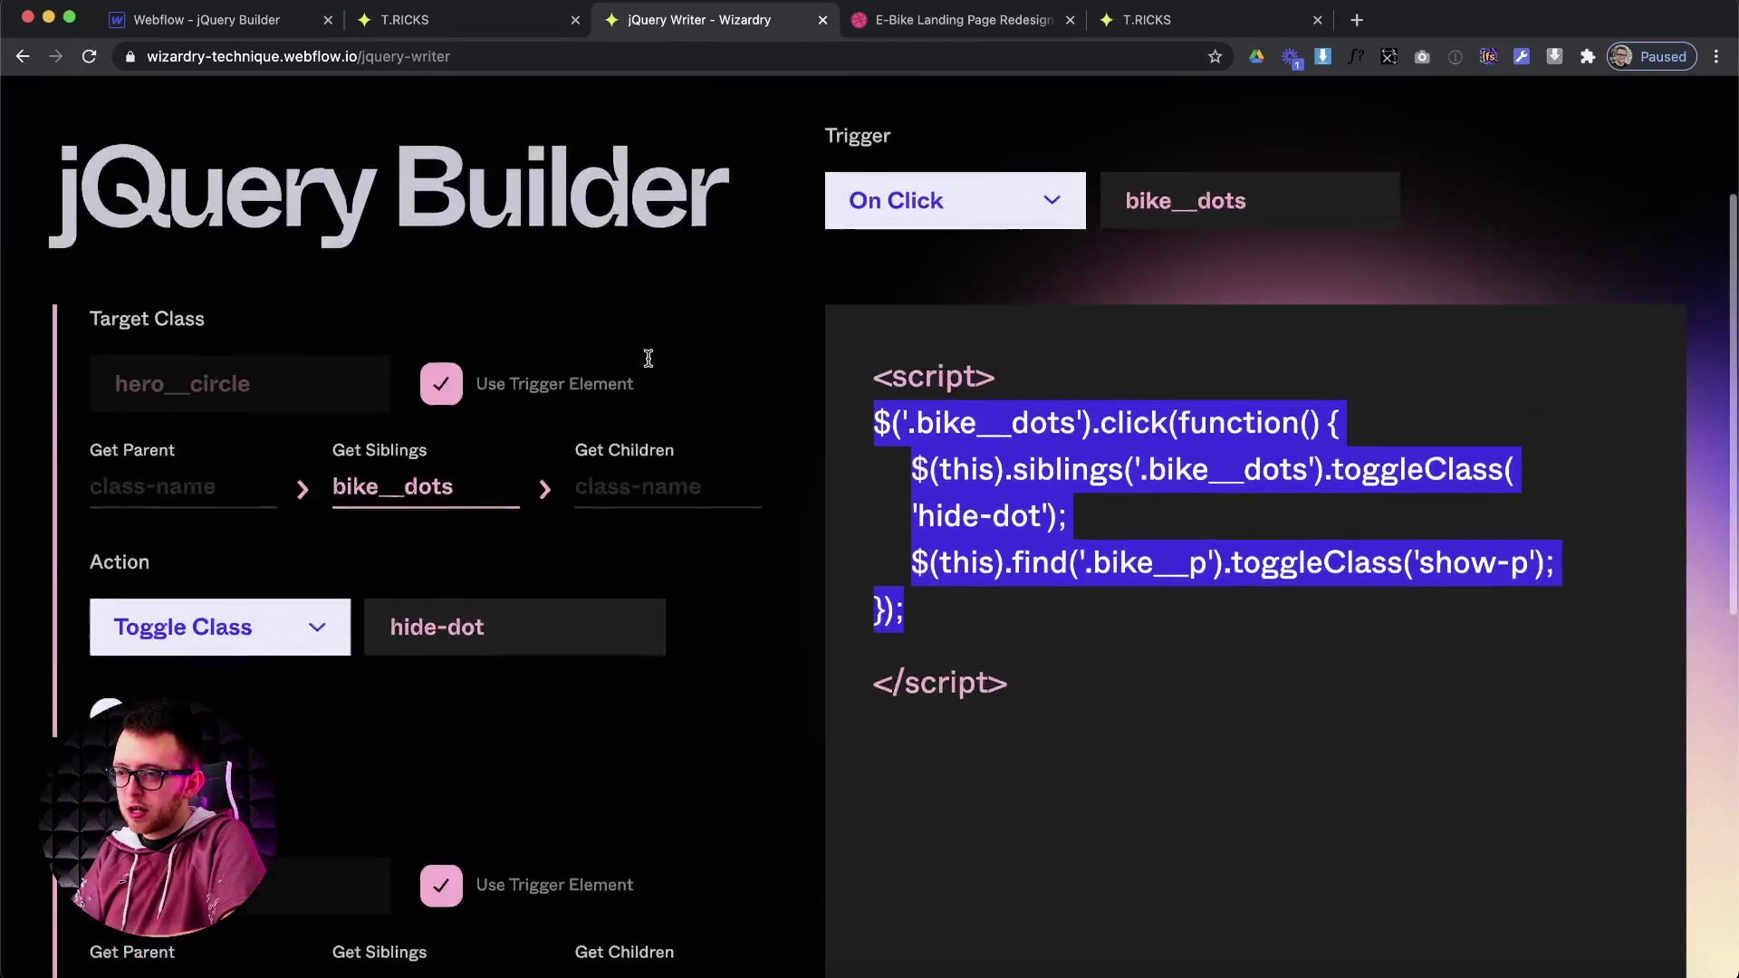
pyautogui.press('super+r')
pyautogui.click(1206, 443)
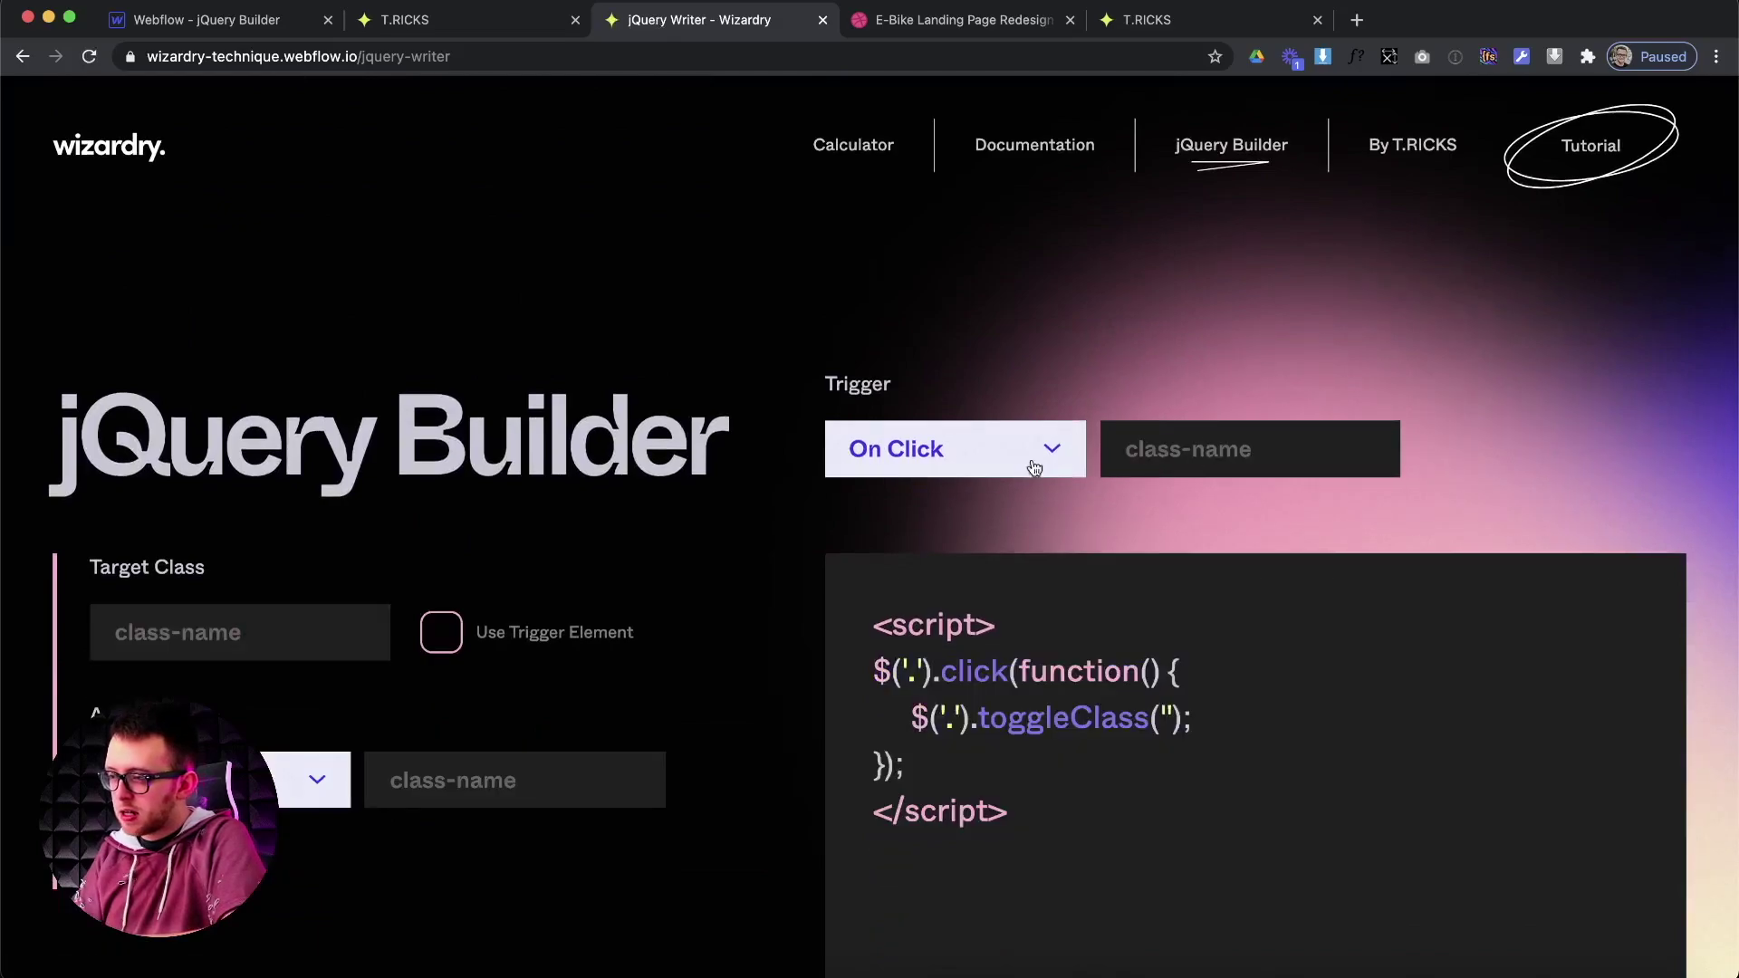
pyautogui.write('is--1')
pyautogui.press('super+a')
pyautogui.scroll(-2, 648, 598)
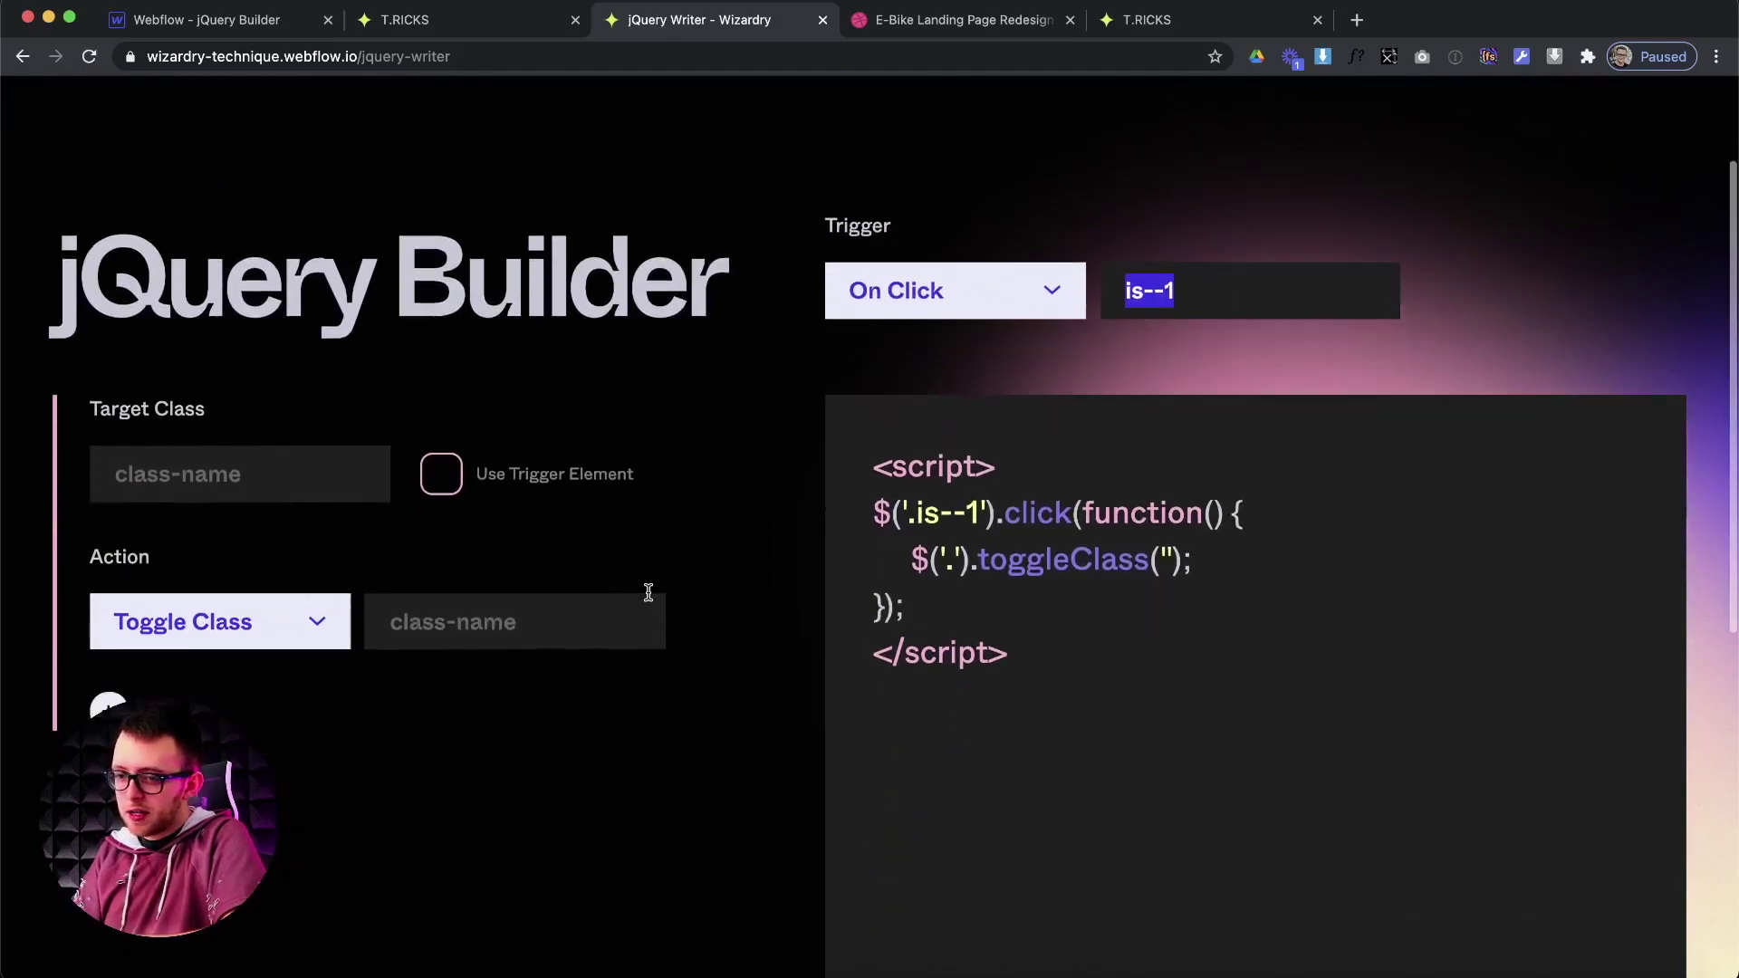
# Check the bike image's class in the Webflow Designer and enter bike__img as the target class in the jQuery Builder.
pyautogui.click(210, 20)
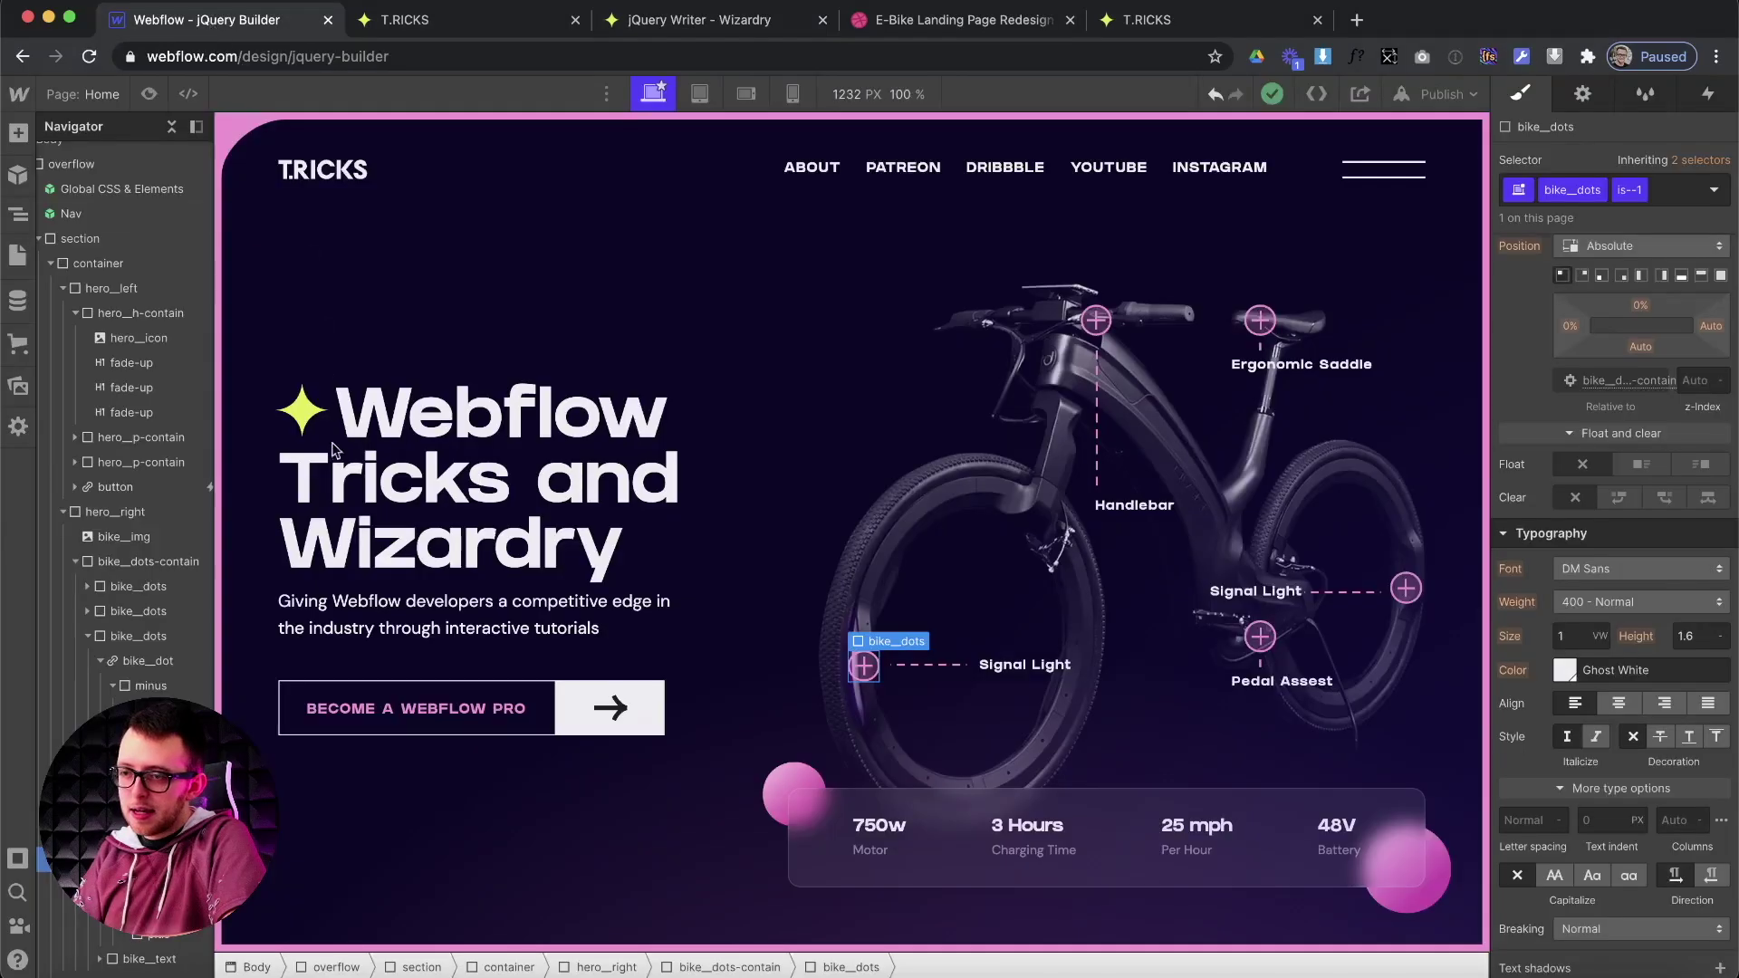
pyautogui.click(136, 539)
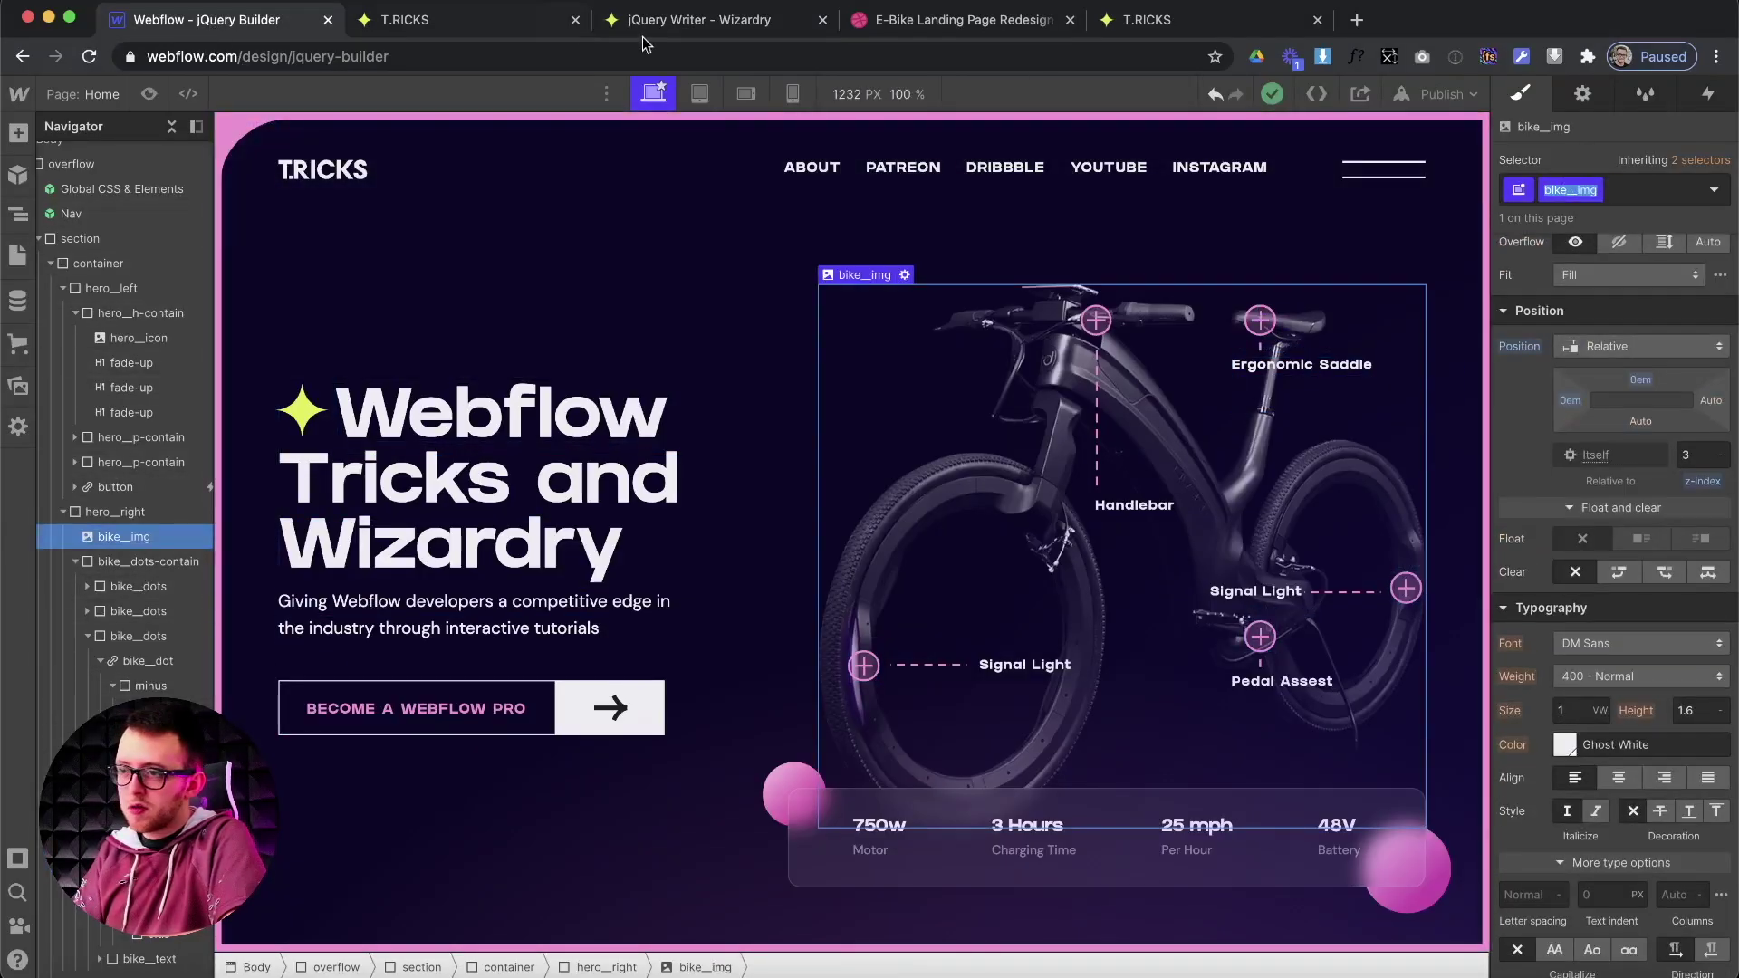
pyautogui.click(665, 23)
pyautogui.click(248, 473)
pyautogui.write('bike__img')
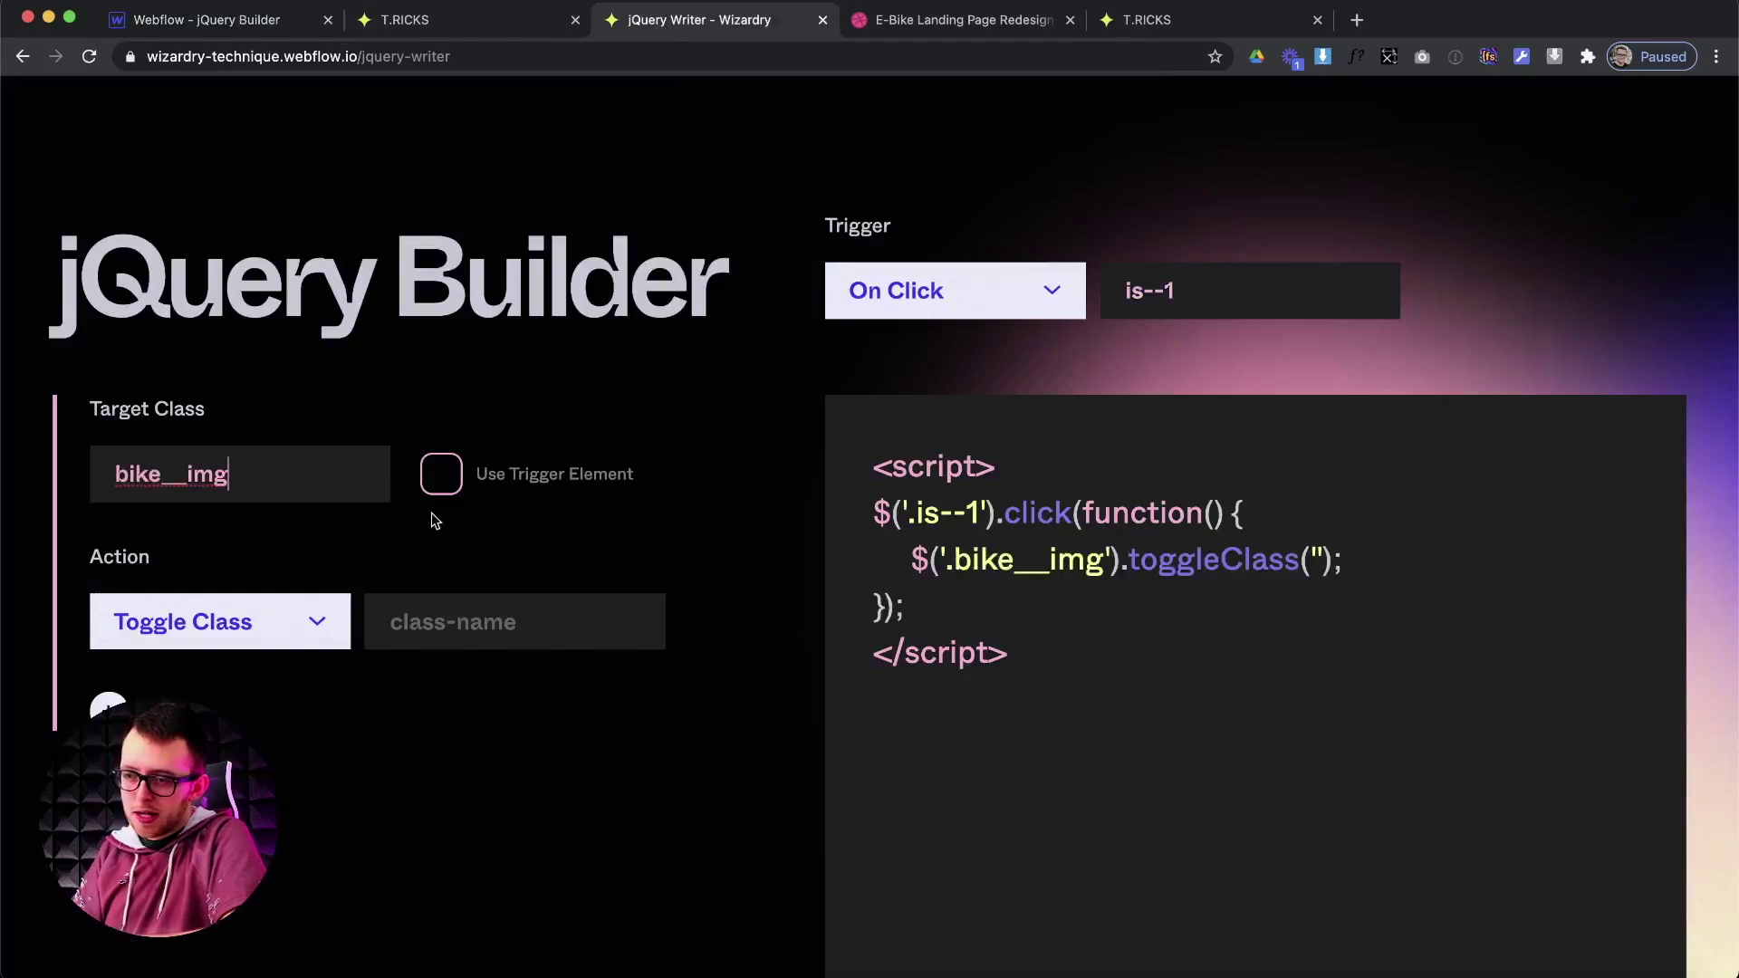
# Set the class toggled on bike__img to position1.
pyautogui.scroll(-1, 394, 562)
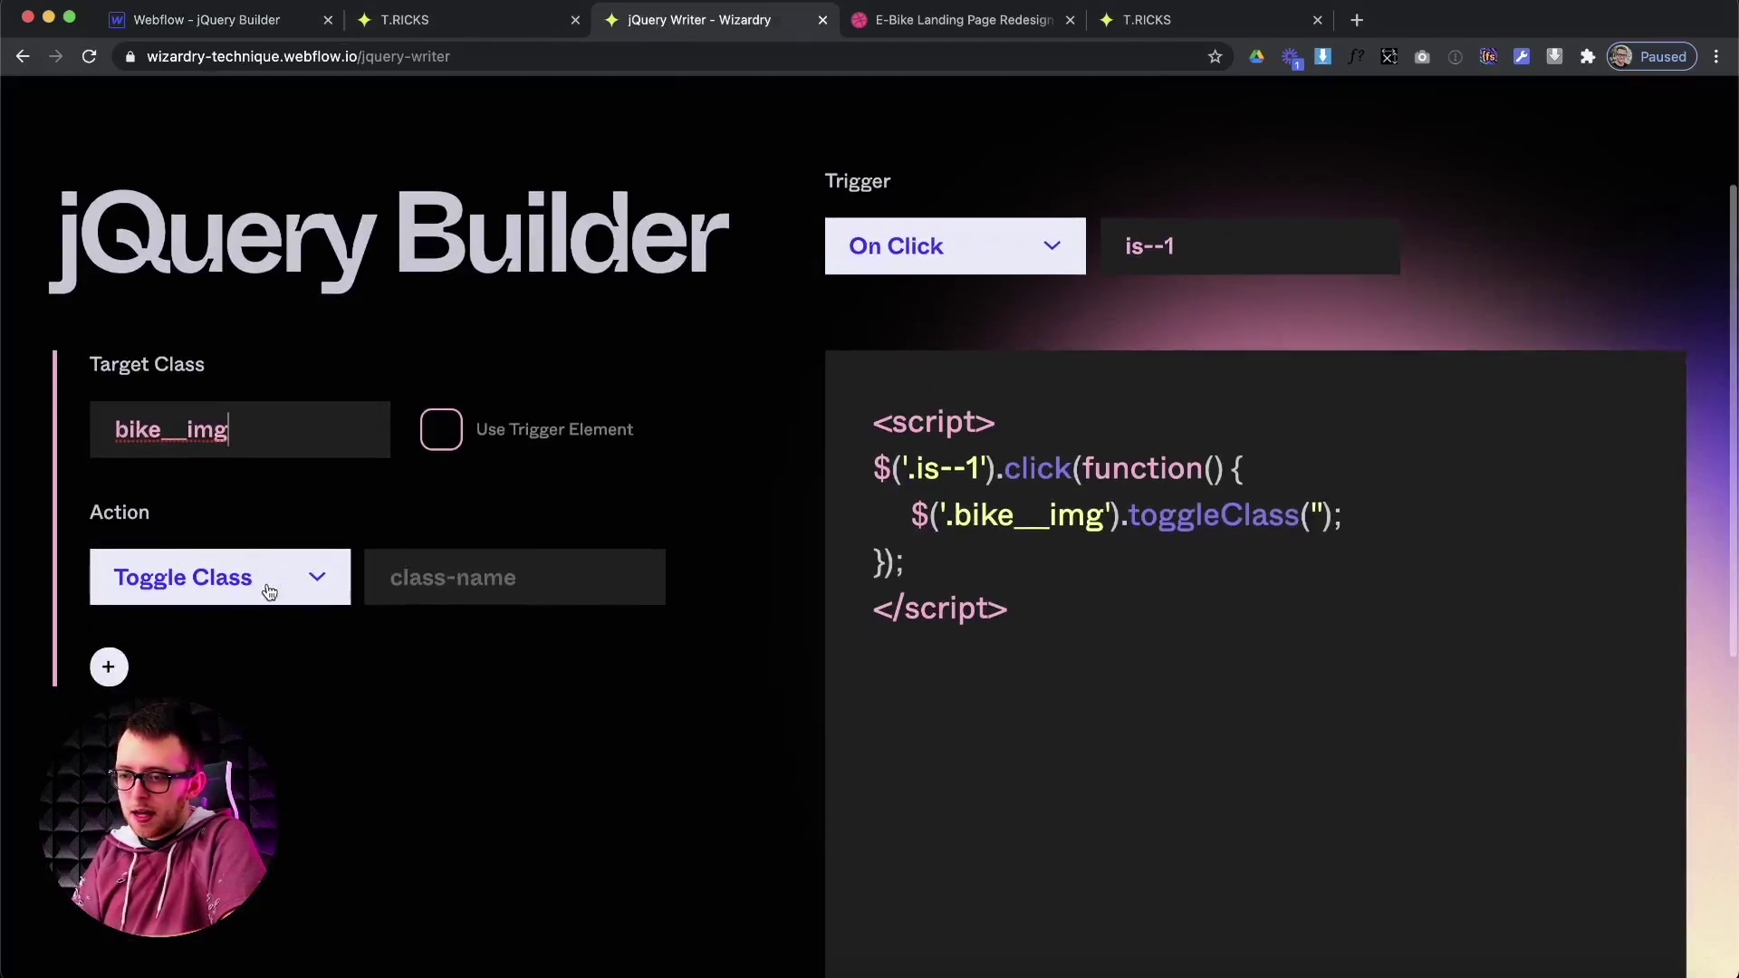
pyautogui.click(471, 581)
pyautogui.write('positon')
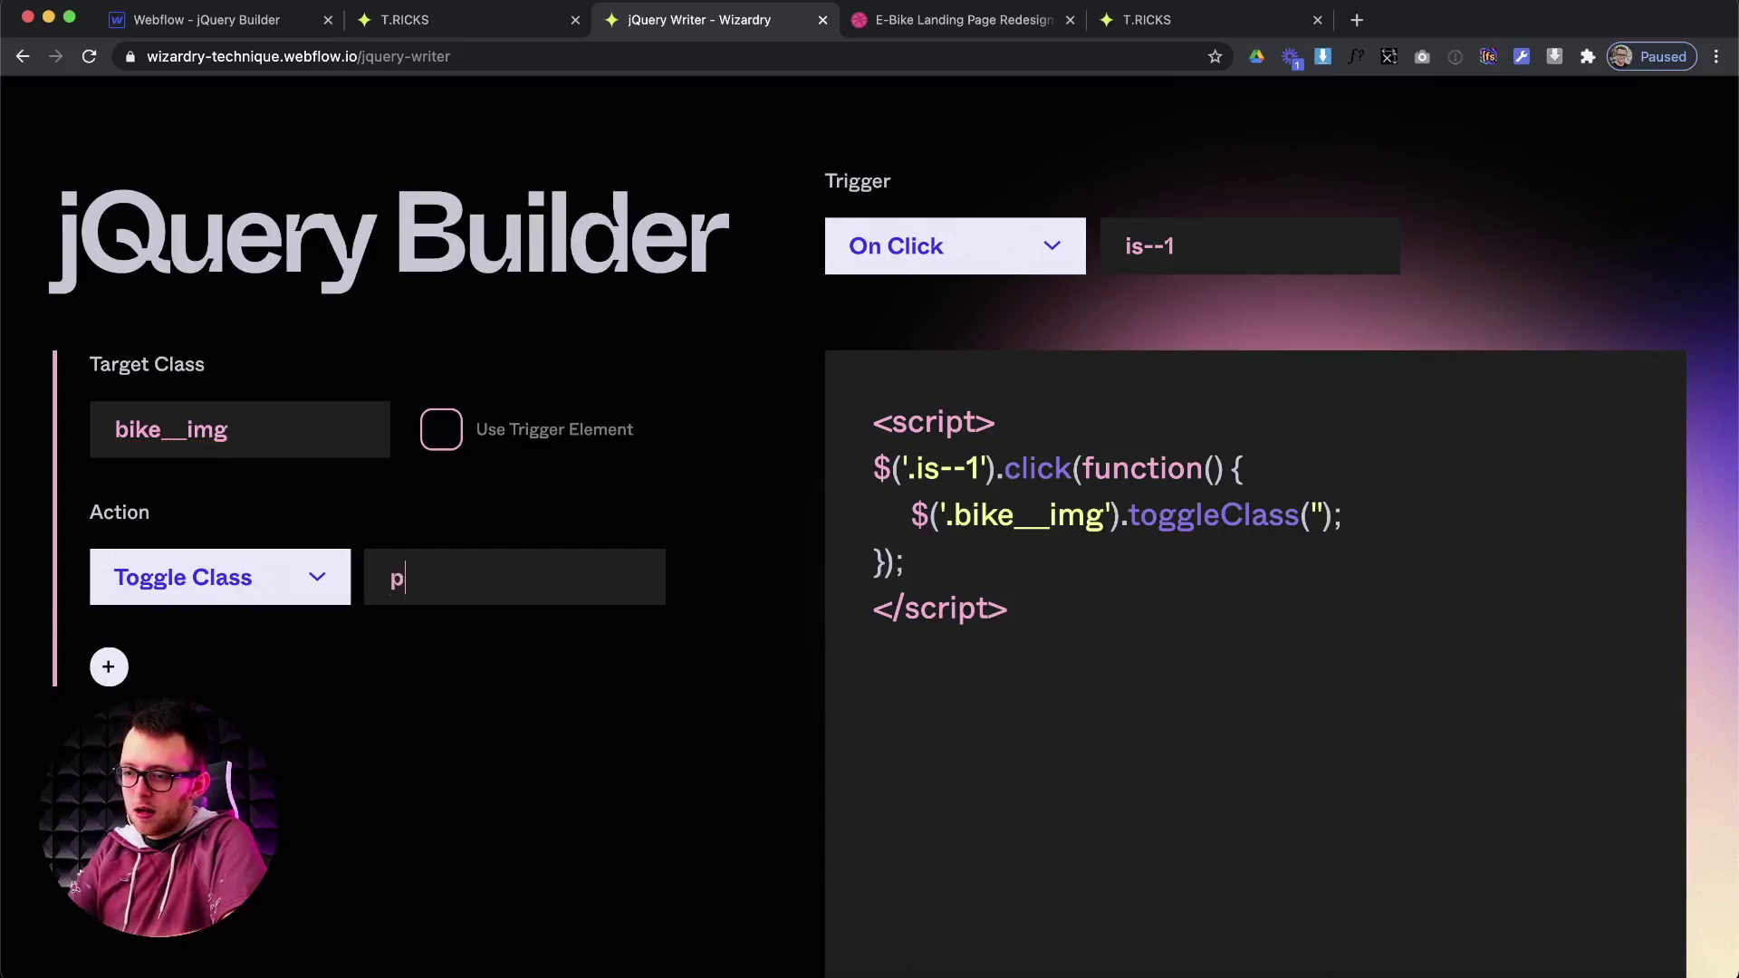
pyautogui.press('BackSpace')
pyautogui.press('BackSpace')
pyautogui.press('BackSpace')
pyautogui.press('BackSpace')
pyautogui.press('BackSpace')
pyautogui.press('BackSpace')
pyautogui.press('BackSpace')
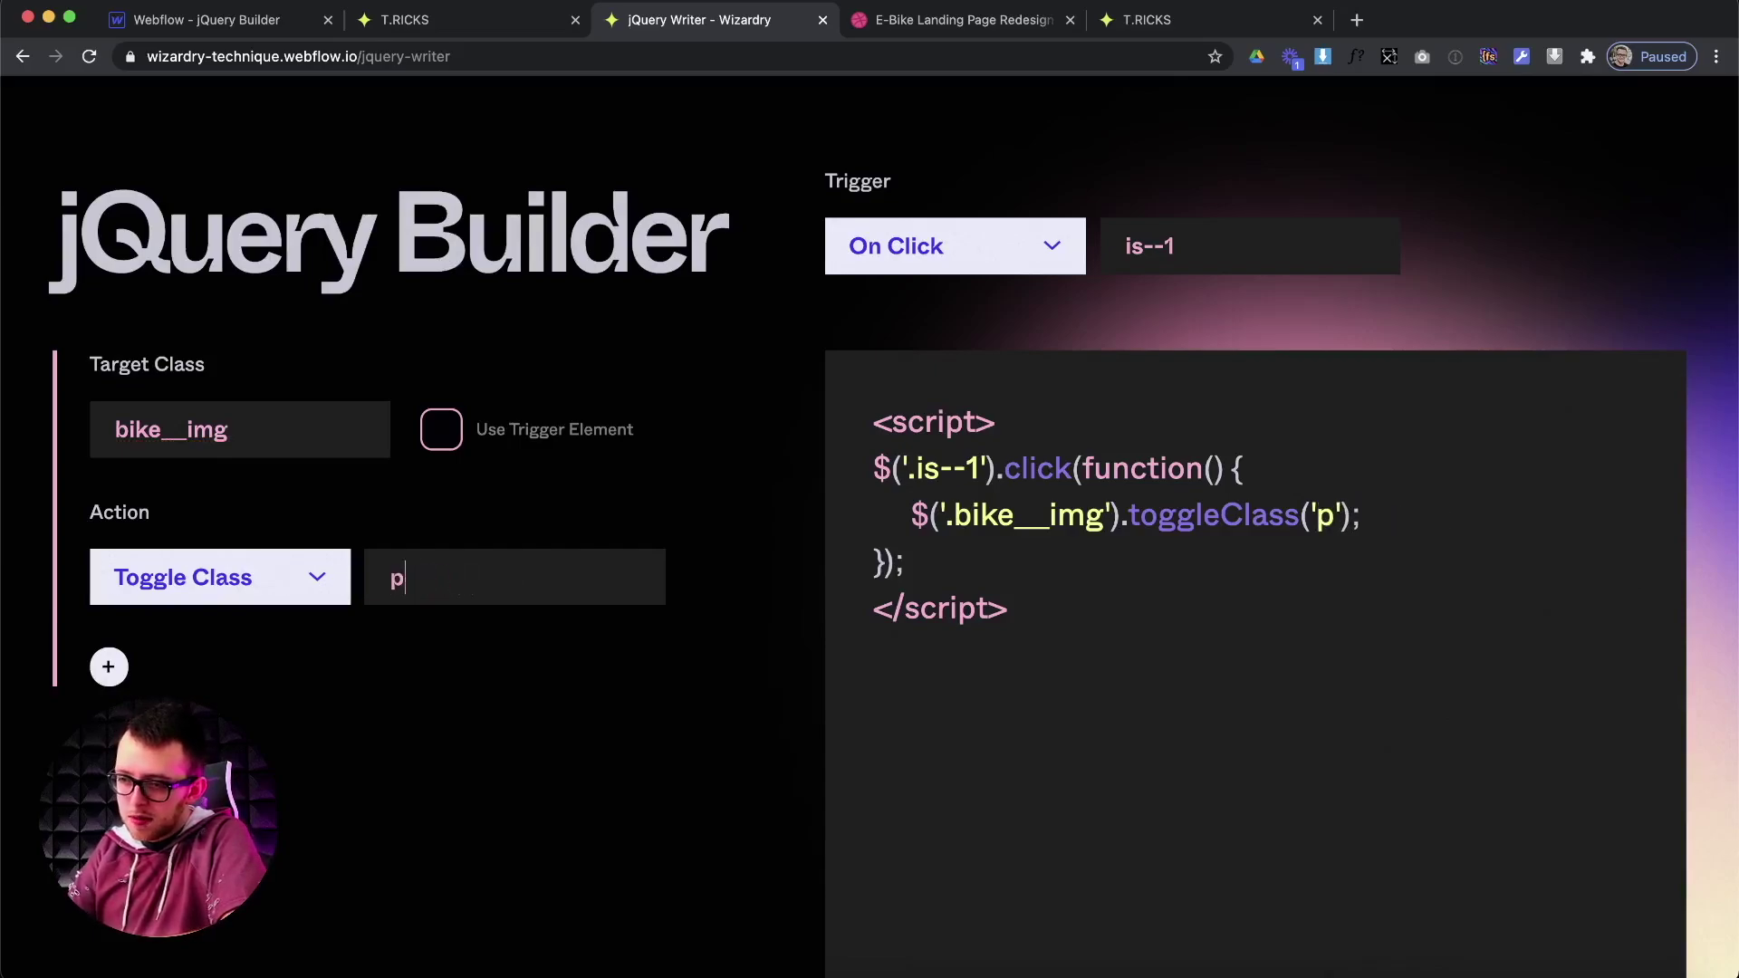
pyautogui.write('ps')
pyautogui.press('BackSpace')
pyautogui.write('osition1')
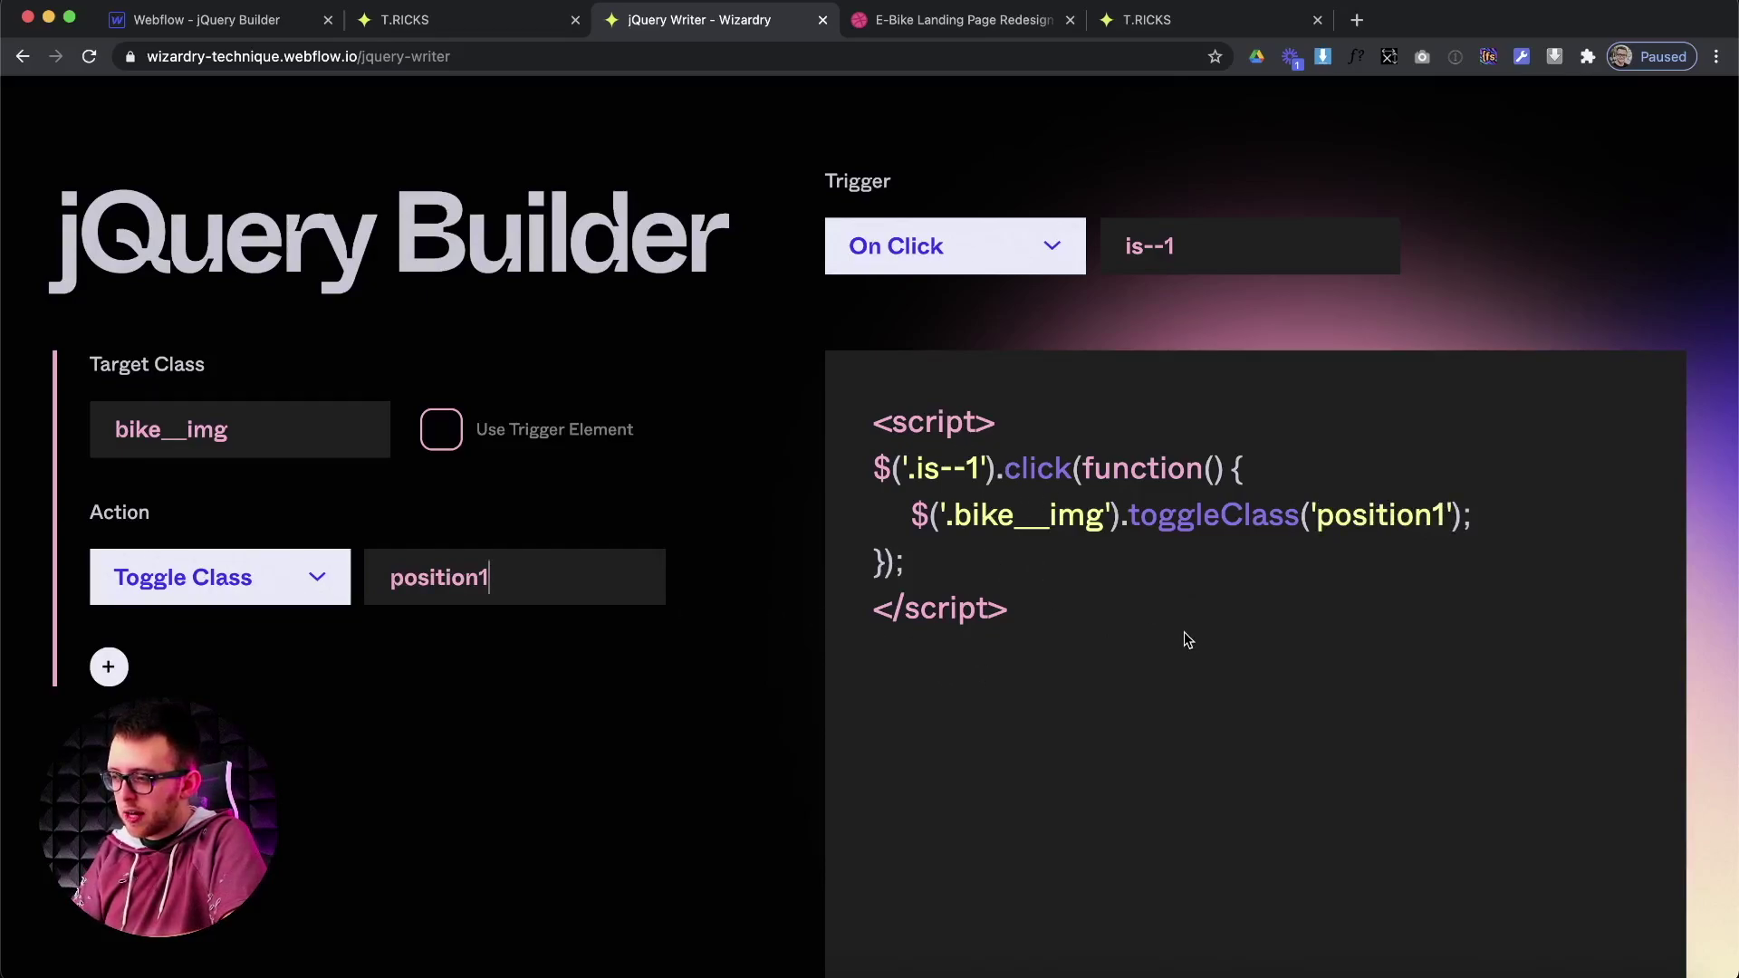
# Copy the generated click function into the Home page's Before </body> code in Webflow, under a new // POSITION ONE comment.
pyautogui.moveTo(906, 564); pyautogui.dragTo(860, 467)
pyautogui.press('cmd+c')
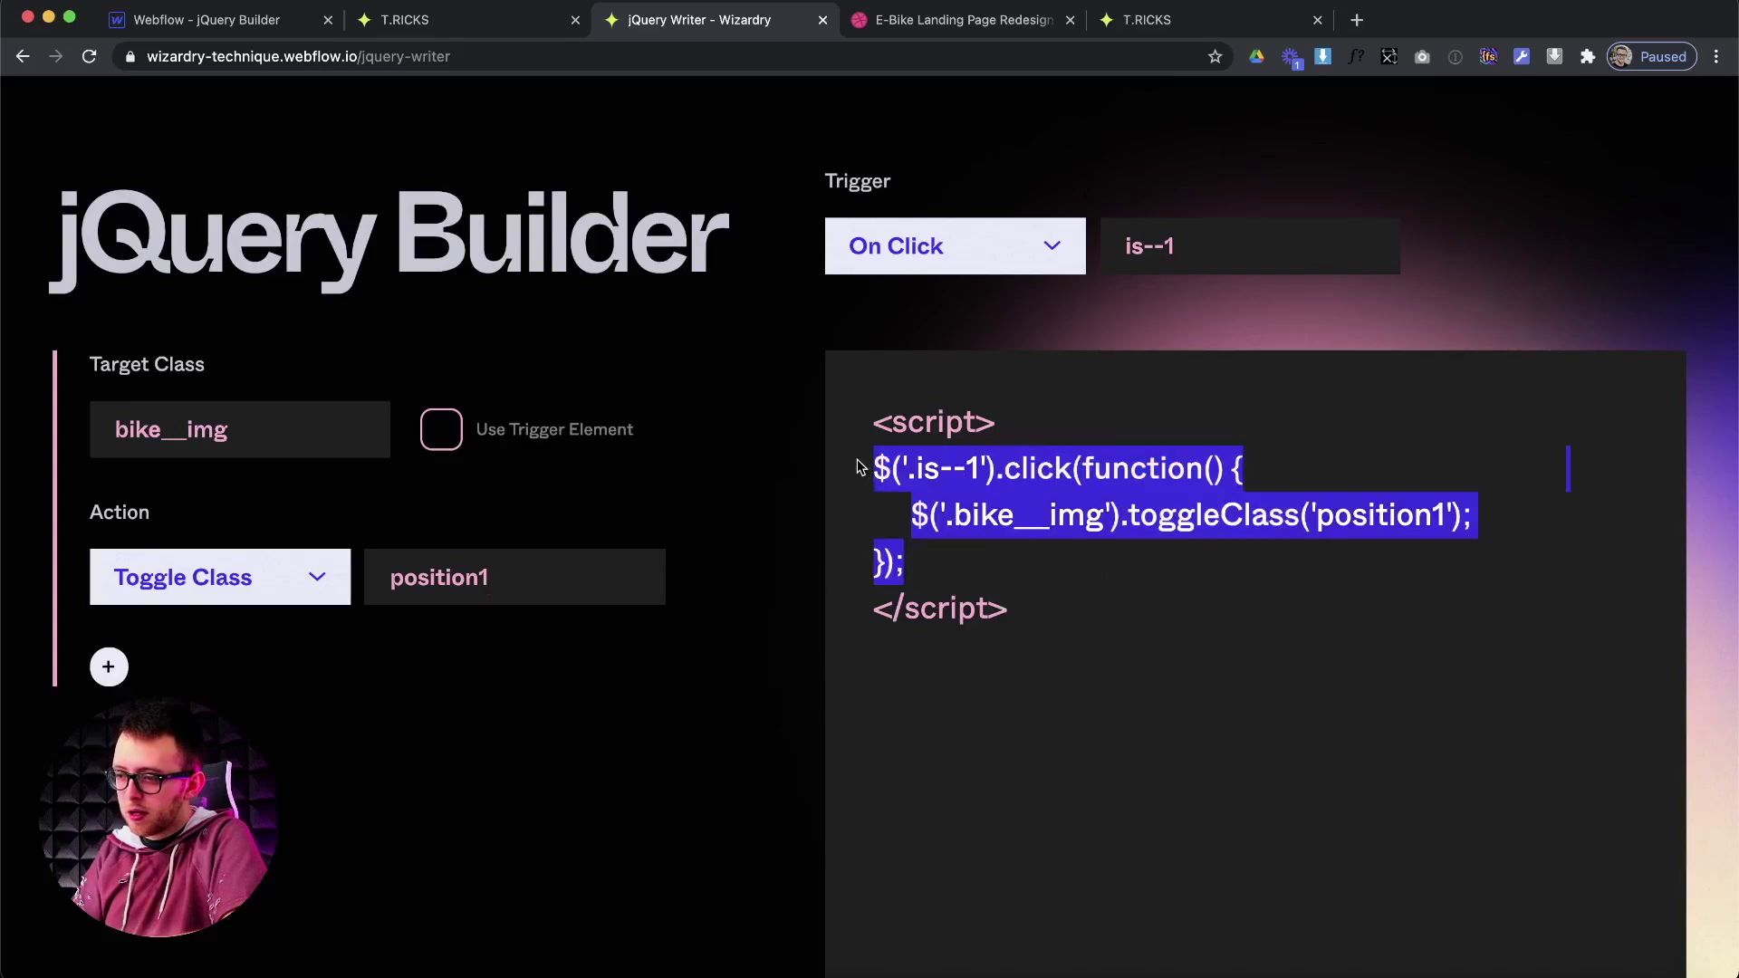
pyautogui.click(231, 20)
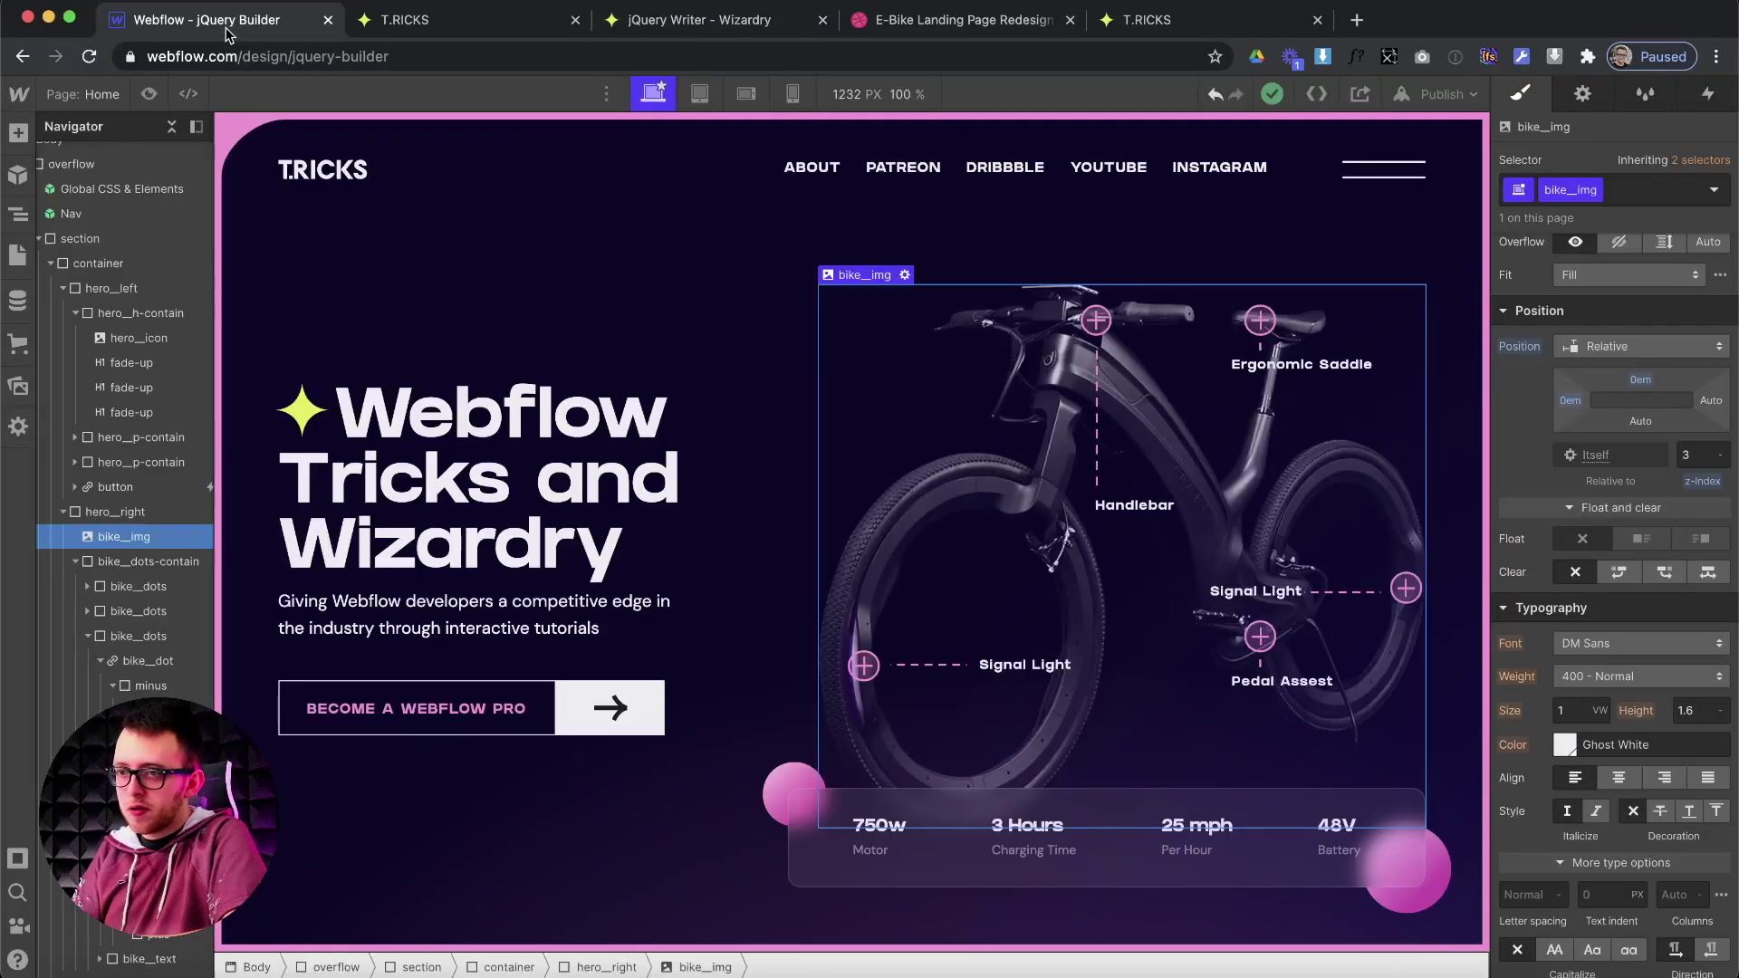
pyautogui.click(17, 256)
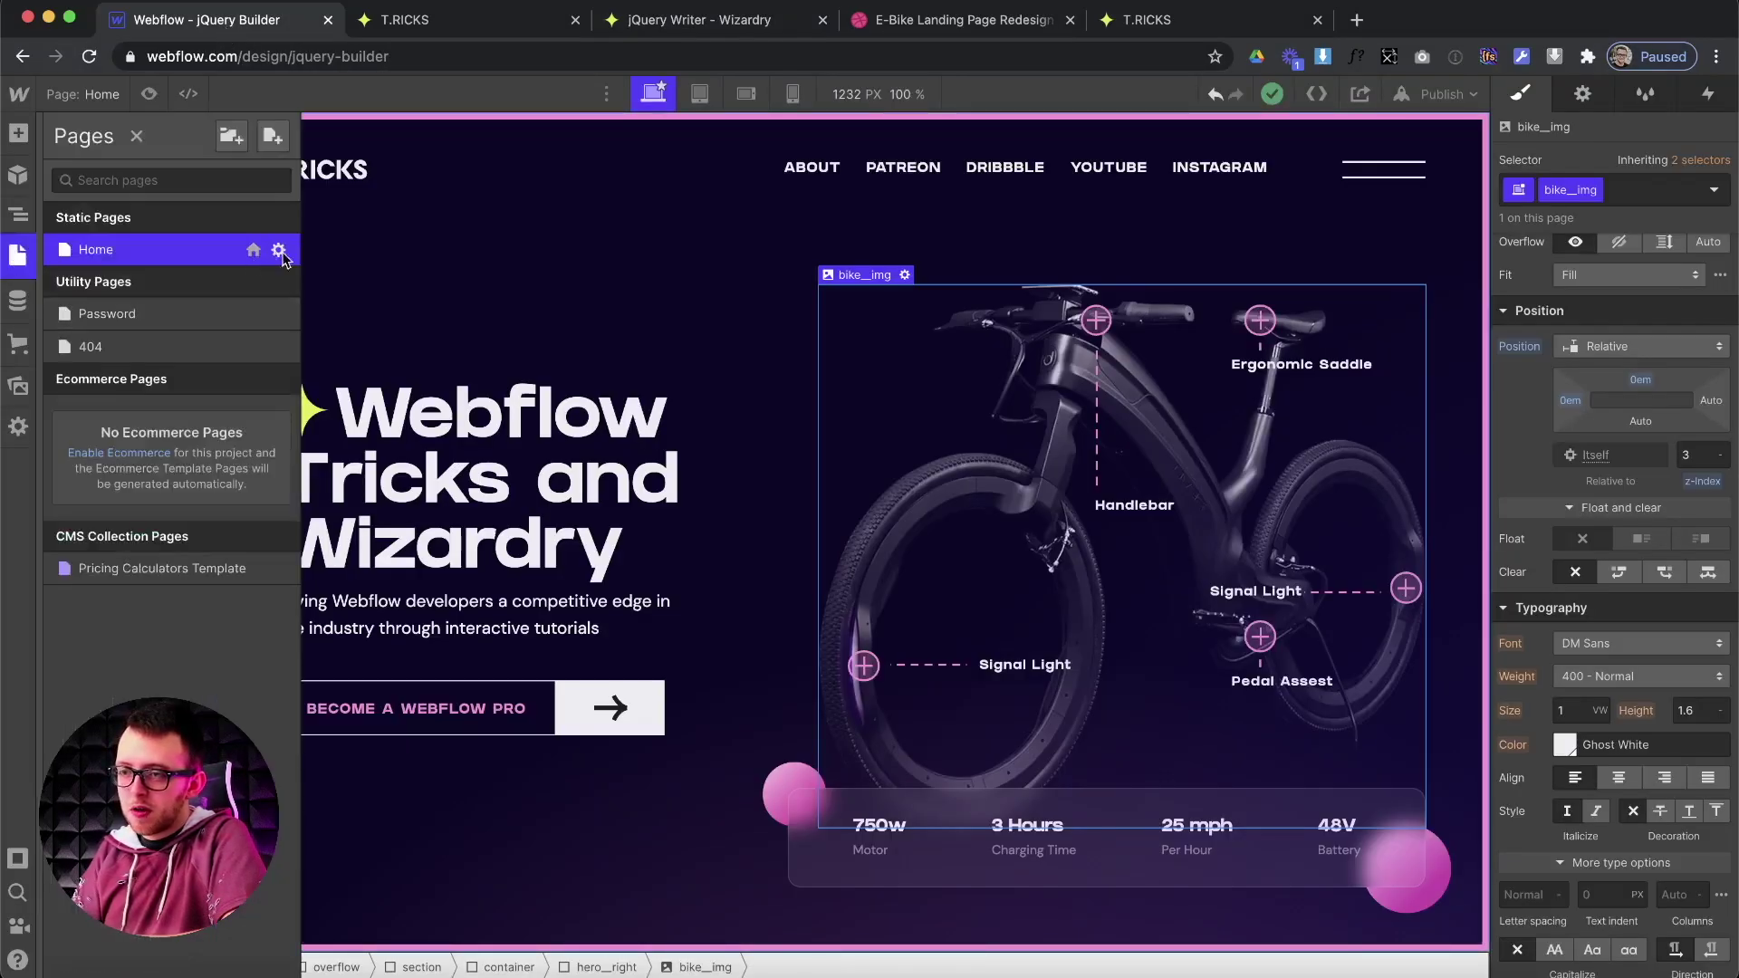
pyautogui.click(277, 251)
pyautogui.scroll(-10, 549, 623)
pyautogui.click(425, 780)
pyautogui.press('Return')
pyautogui.press('Return')
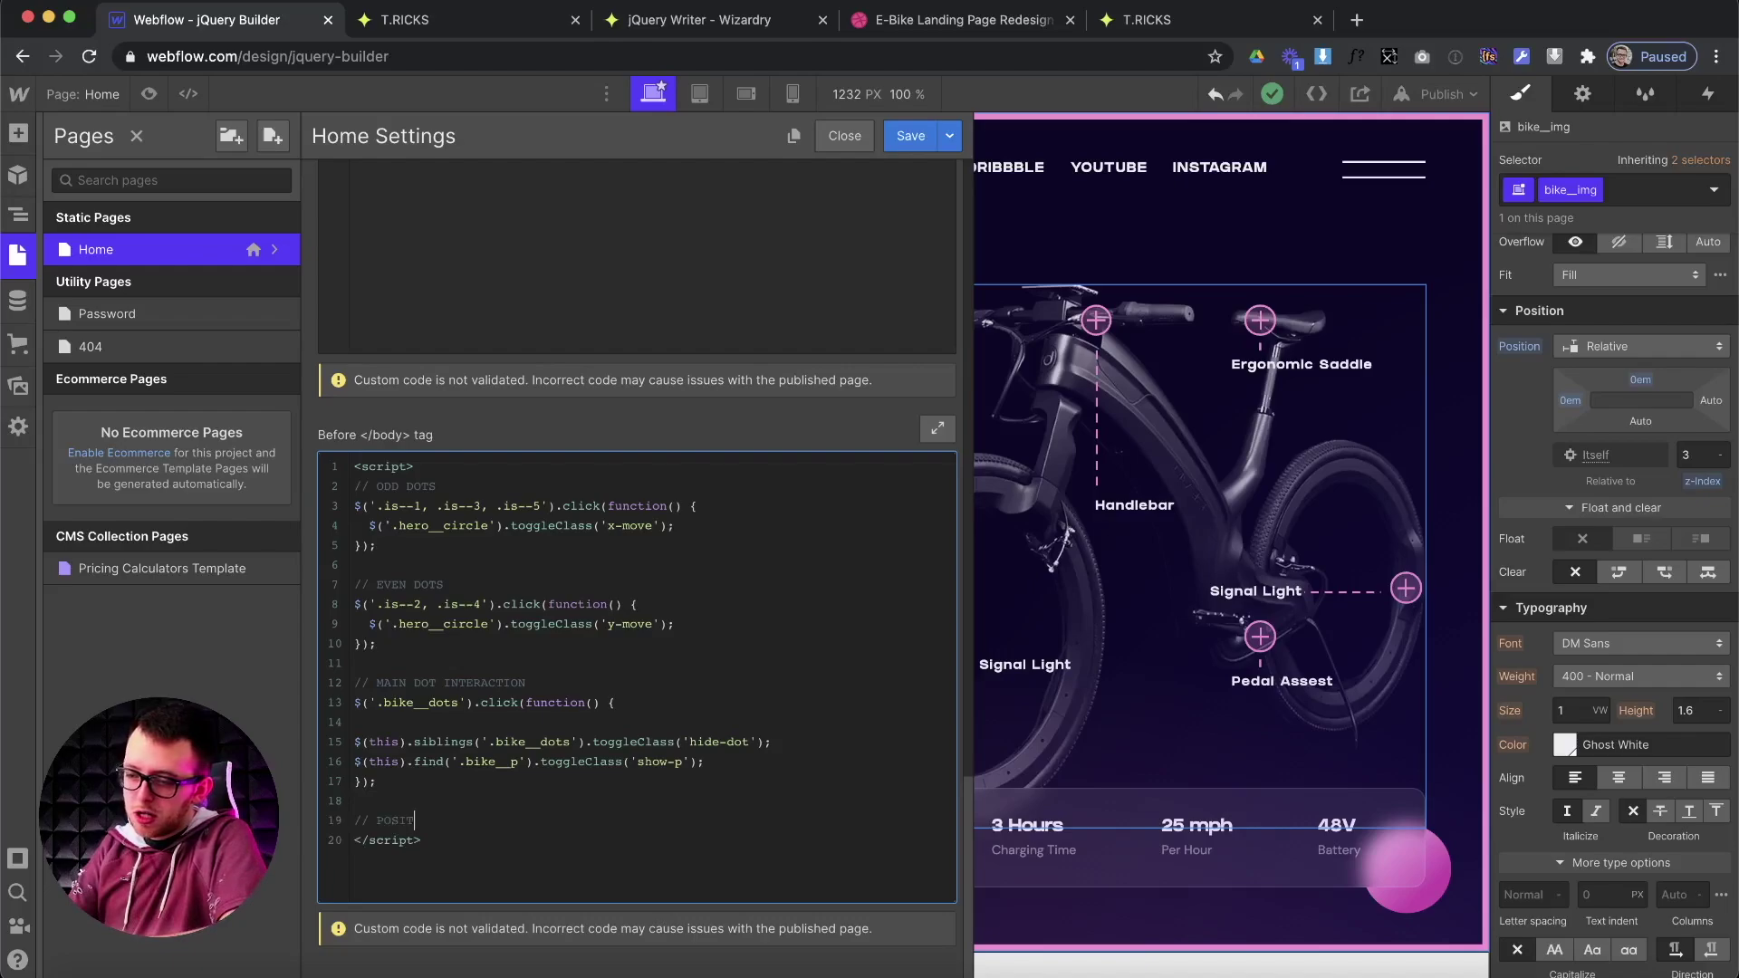
pyautogui.press('Return')
pyautogui.press('cmd+v')
pyautogui.scroll(-1, 419, 779)
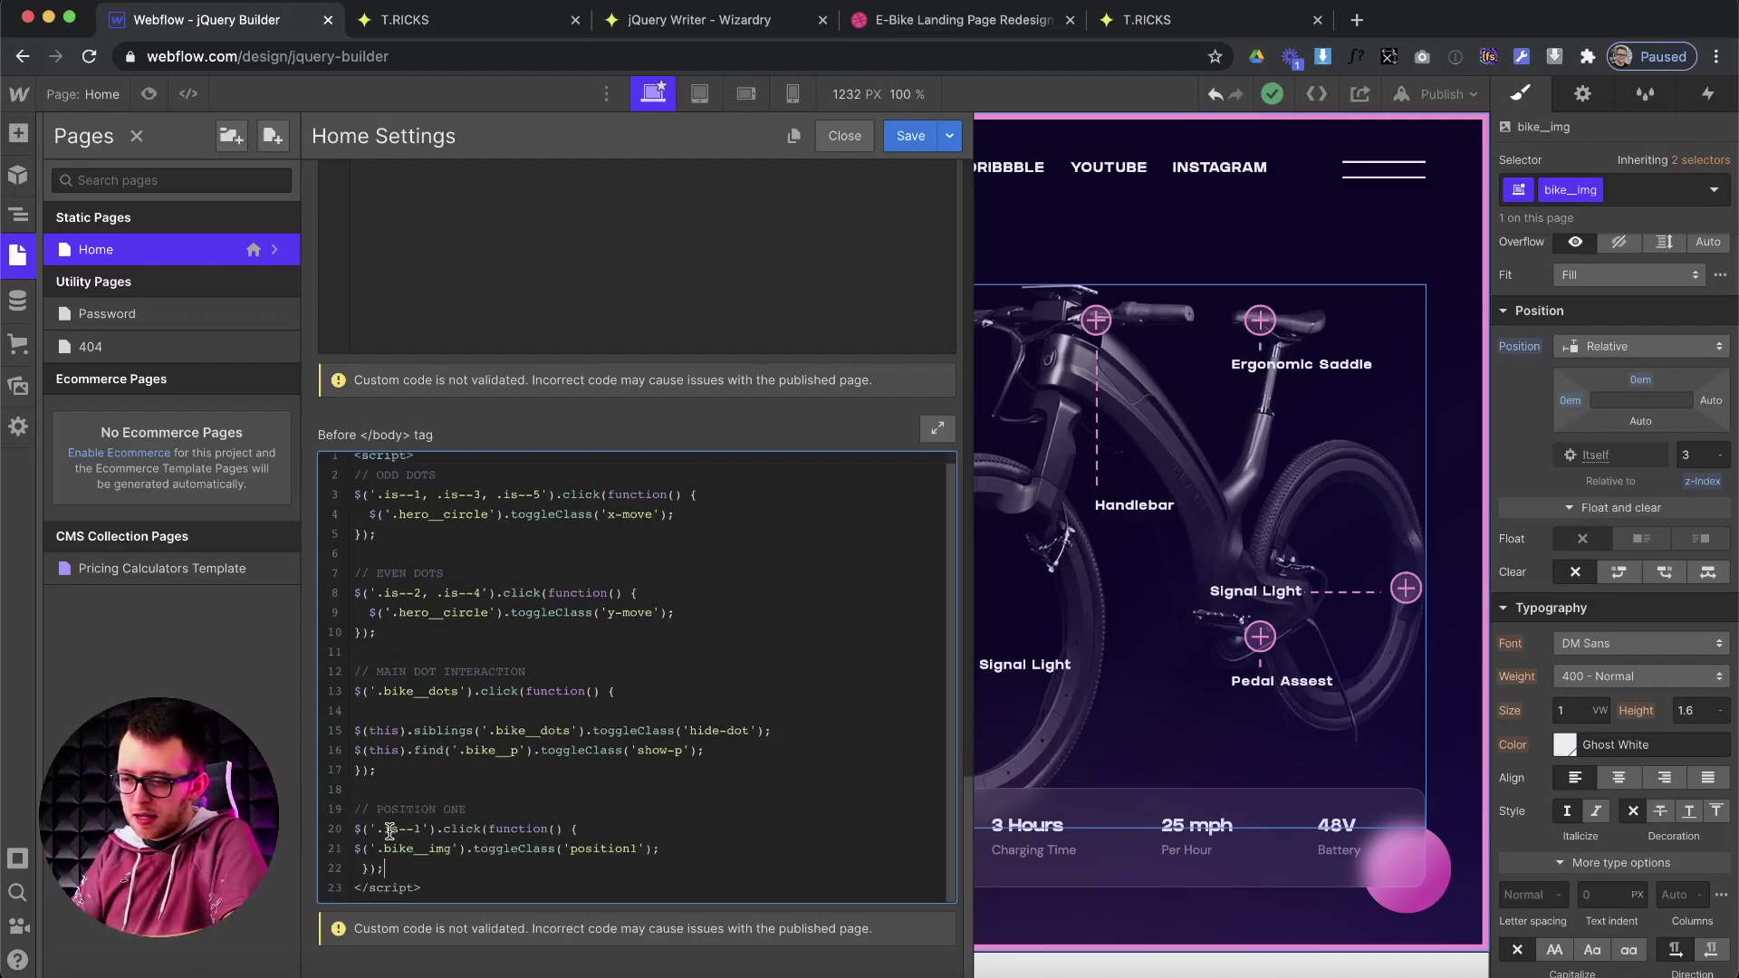
pyautogui.rightClick(629, 843)
pyautogui.click(639, 834)
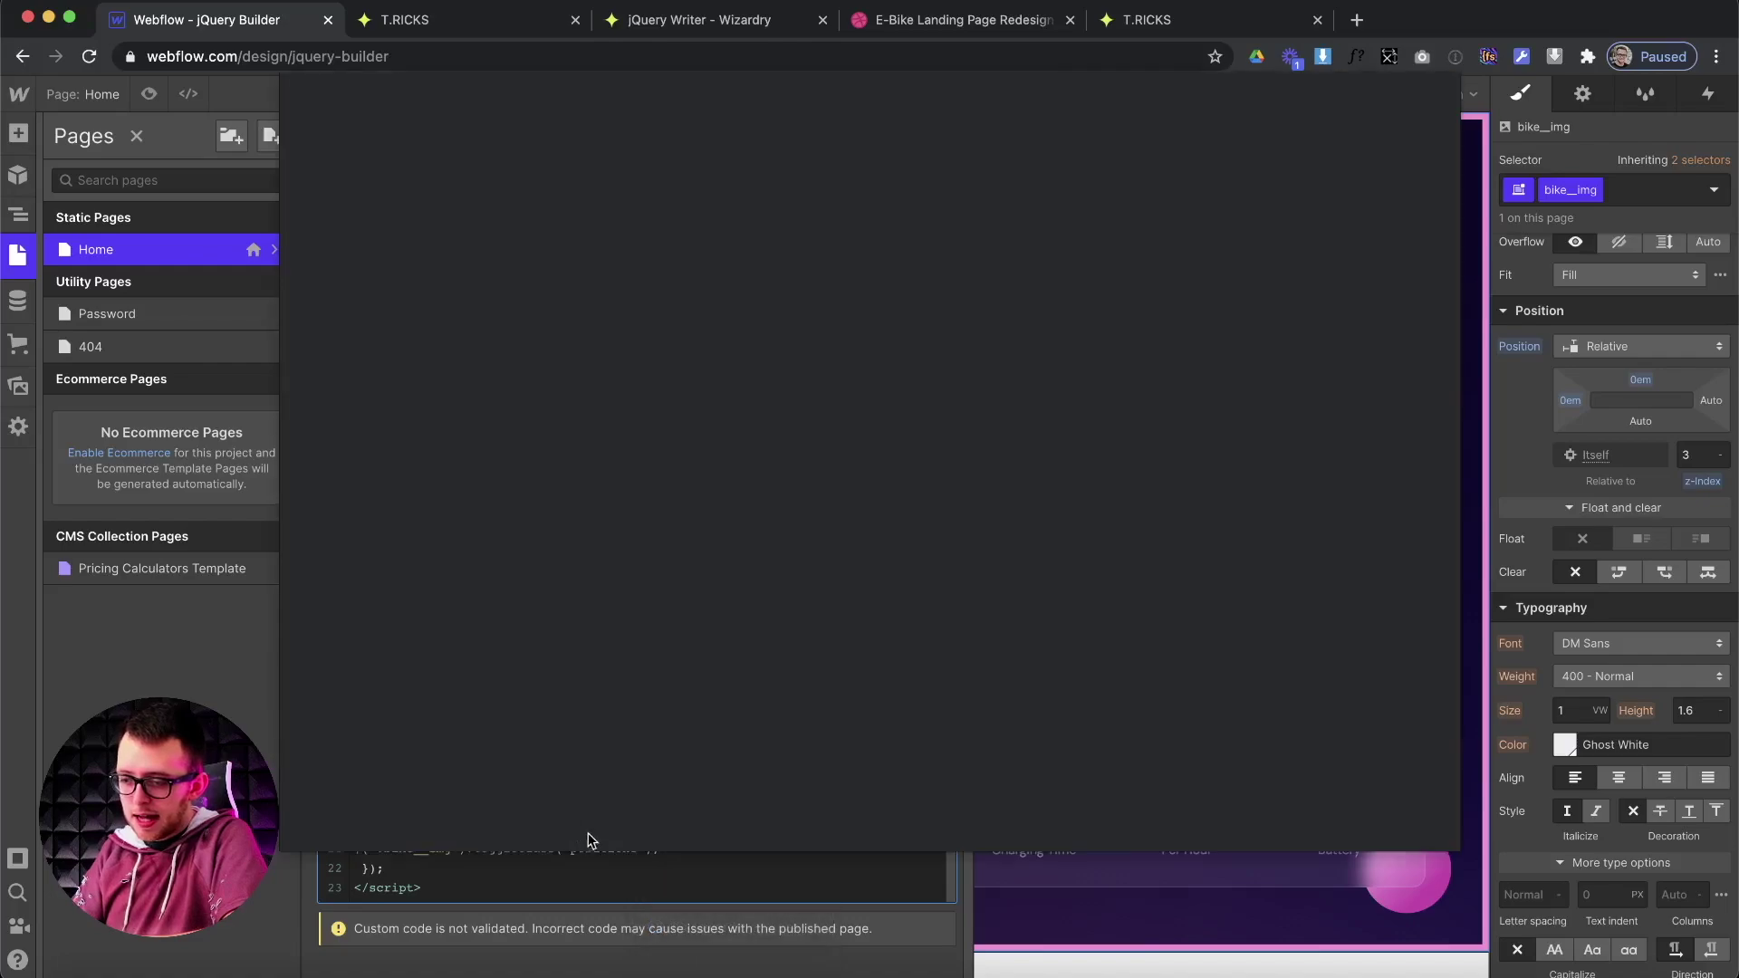
pyautogui.click(1328, 817)
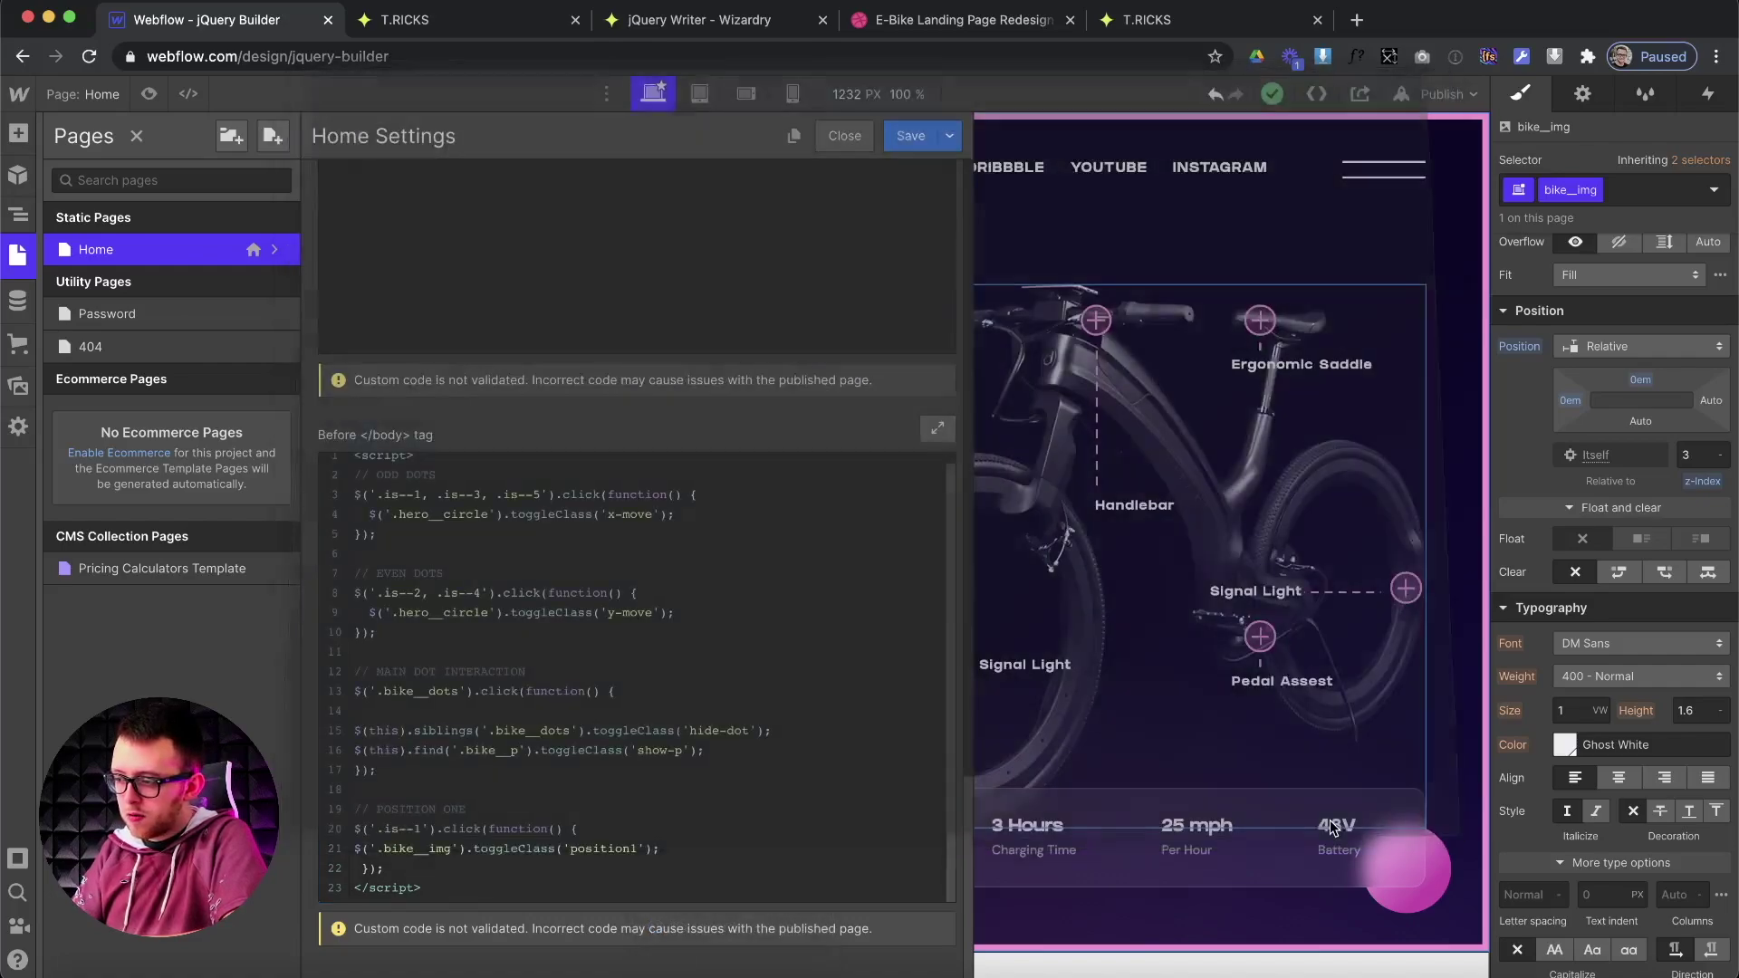
# Duplicate the POSITION ONE comment and click function below the original, separated by an empty line.
pyautogui.moveTo(389, 869); pyautogui.dragTo(347, 818)
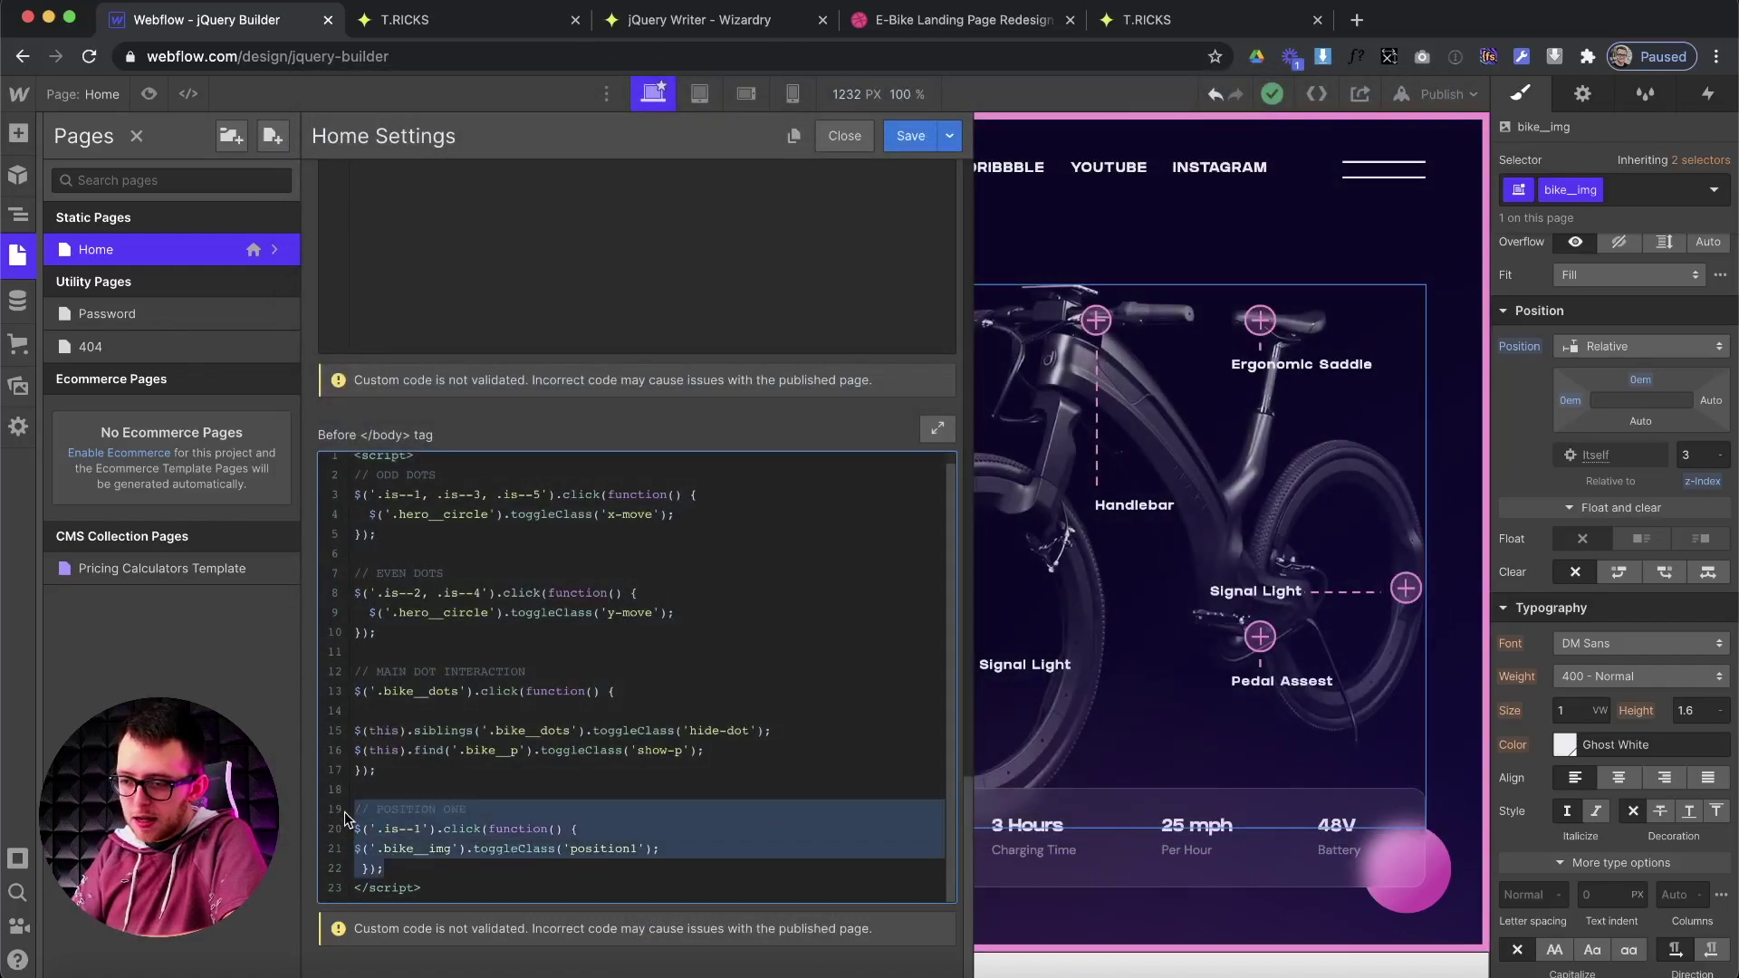
pyautogui.hotkey('ctrl', 'c')
pyautogui.click(395, 866)
pyautogui.press('Return')
pyautogui.press('Return')
pyautogui.hotkey('ctrl', 'v')
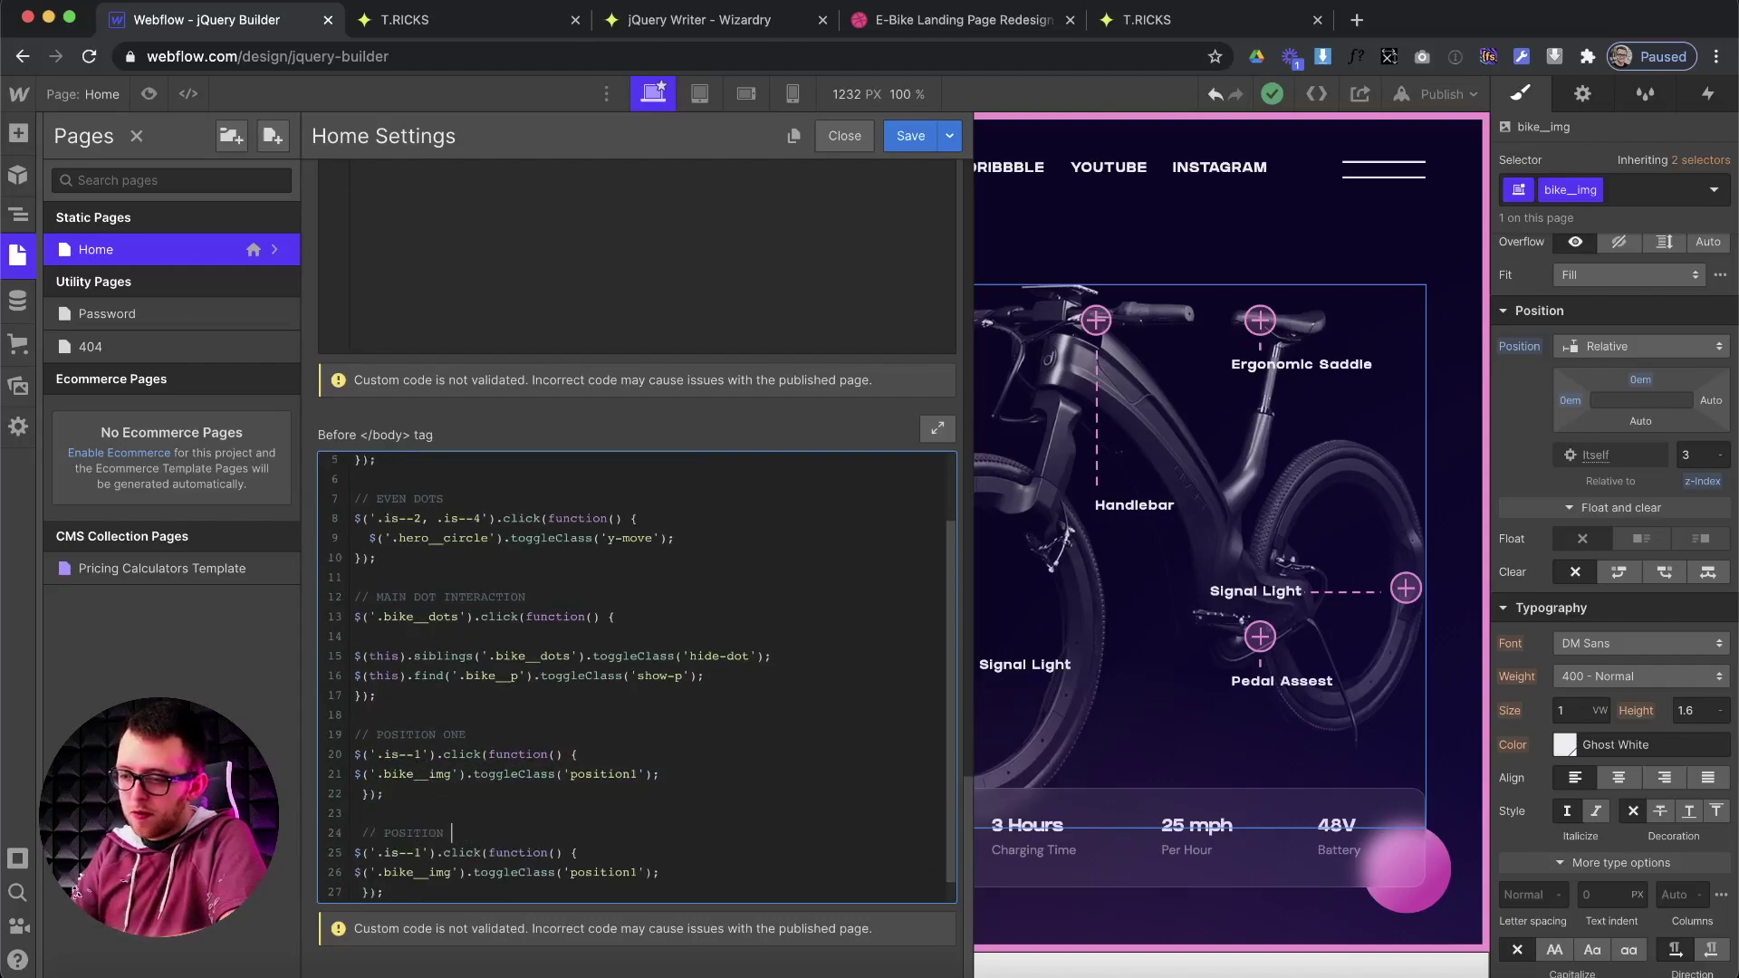
# Change the duplicated block to the comment POSITION TWO, trigger class is--2 and toggled class position2.
pyautogui.press('BackSpace')
pyautogui.write('2')
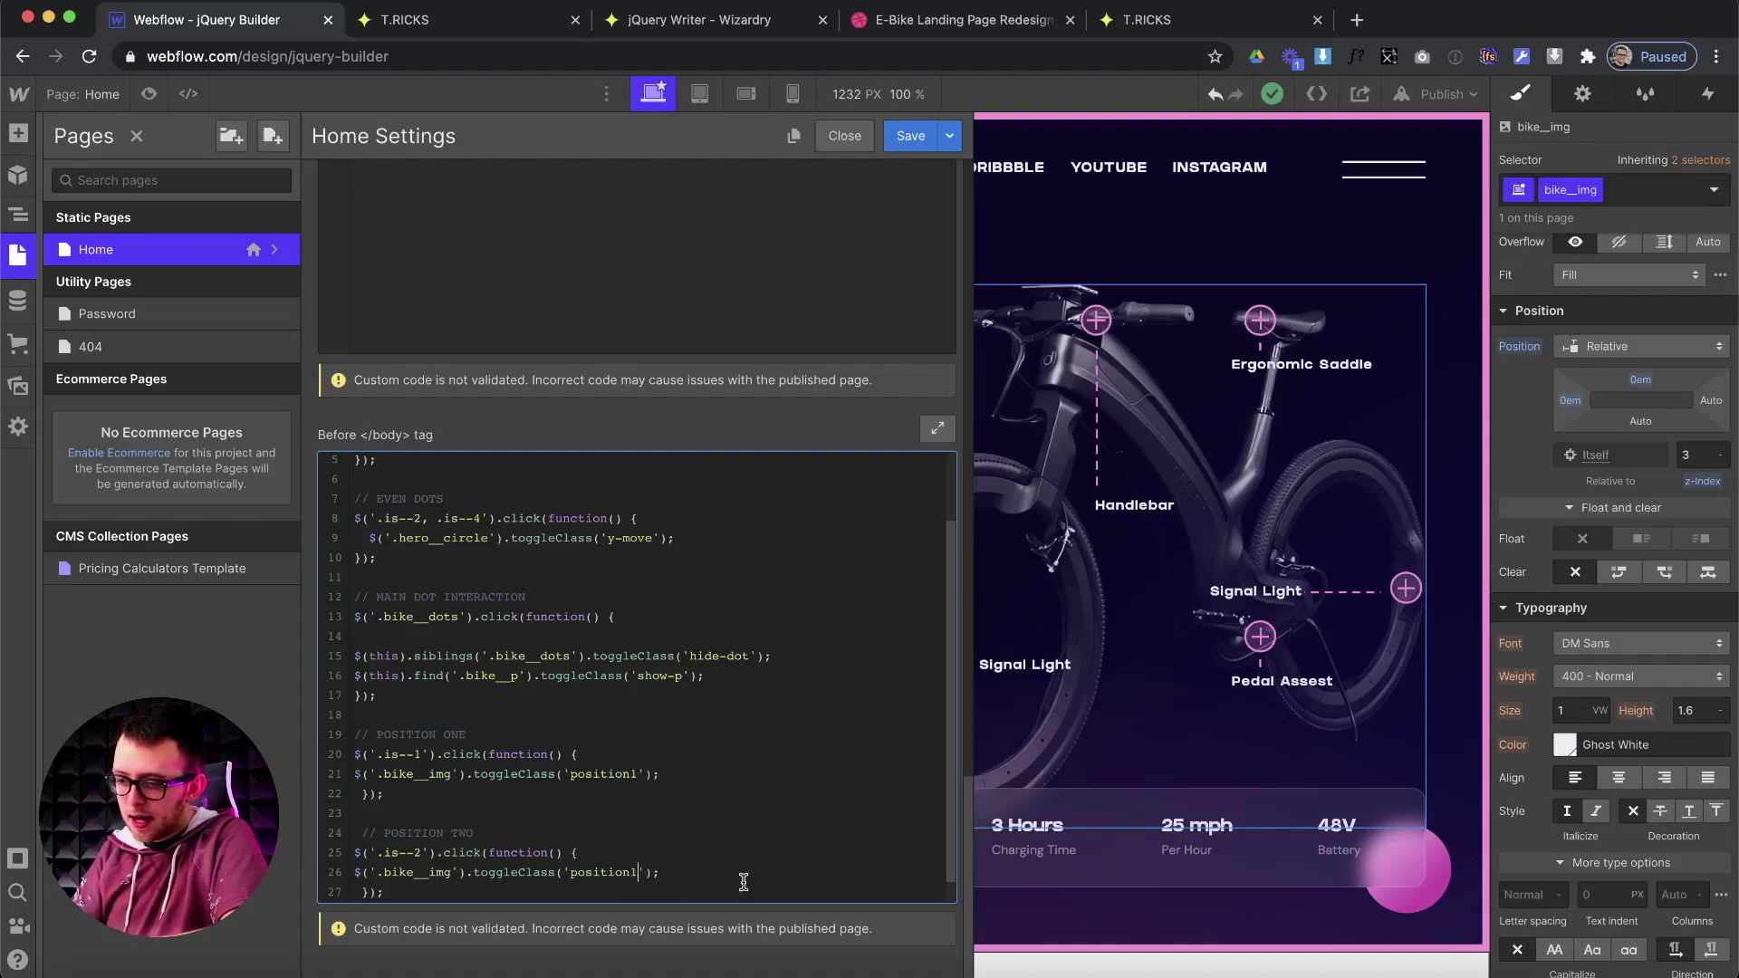
pyautogui.moveTo(410, 871); pyautogui.dragTo(455, 872)
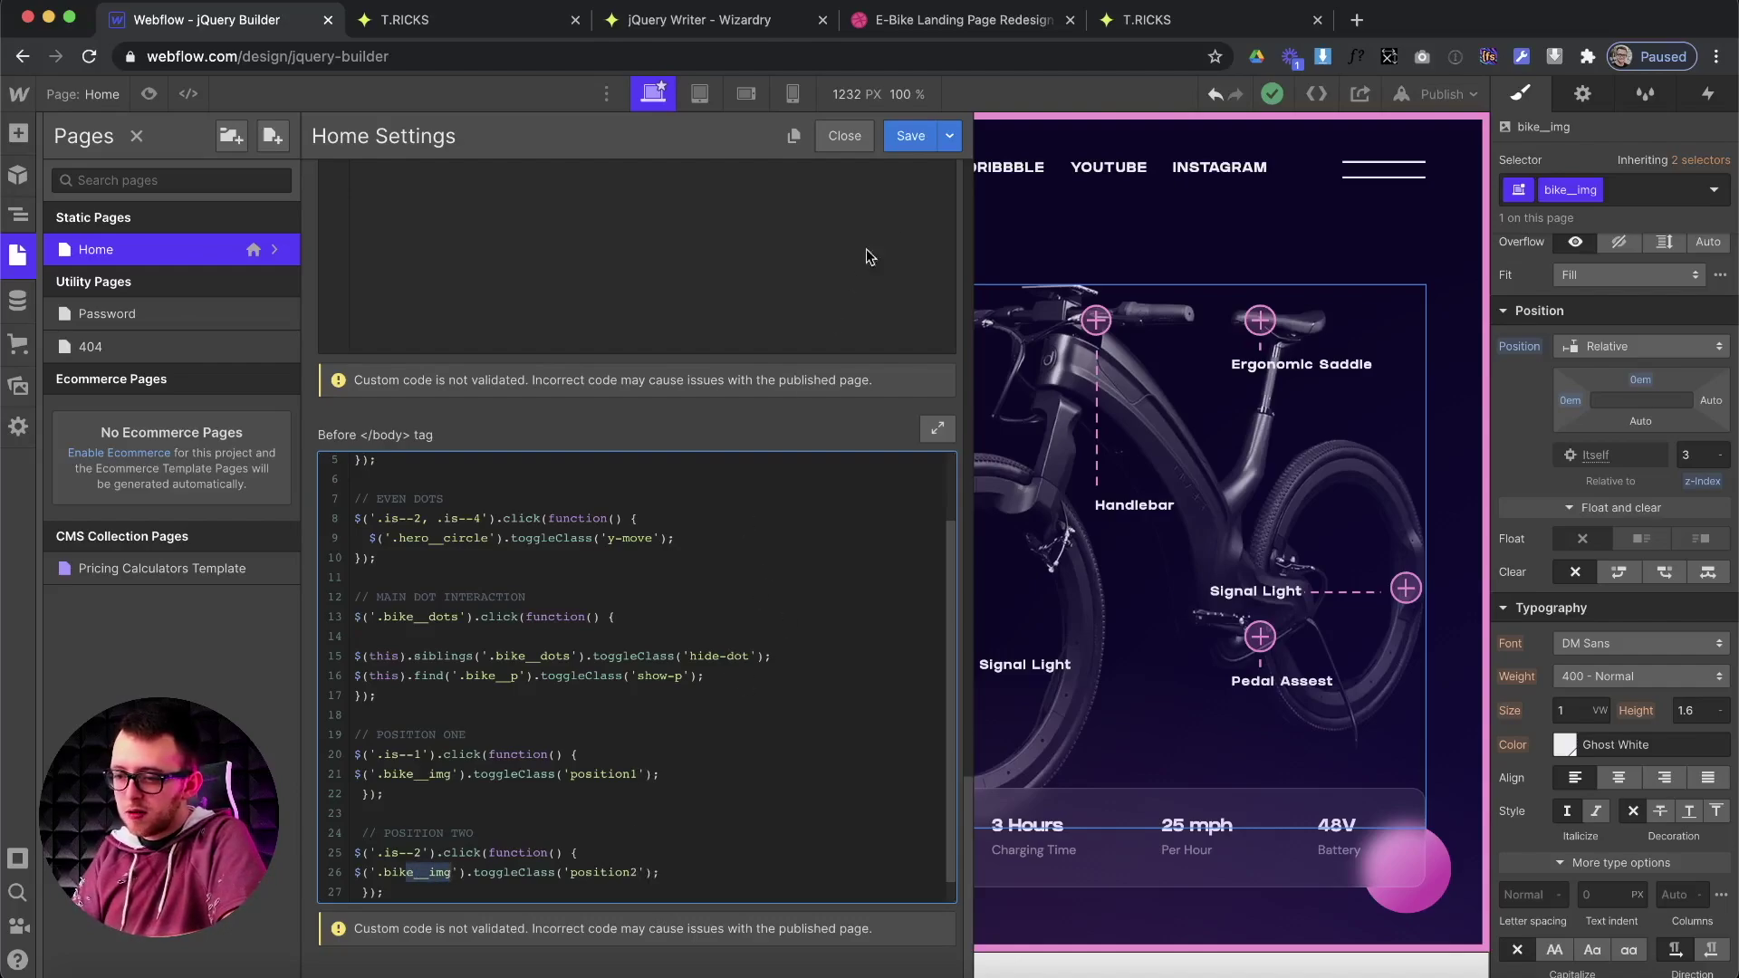
# Save the Home page settings and publish the site to jquery-builder.webflow.io.
pyautogui.click(909, 139)
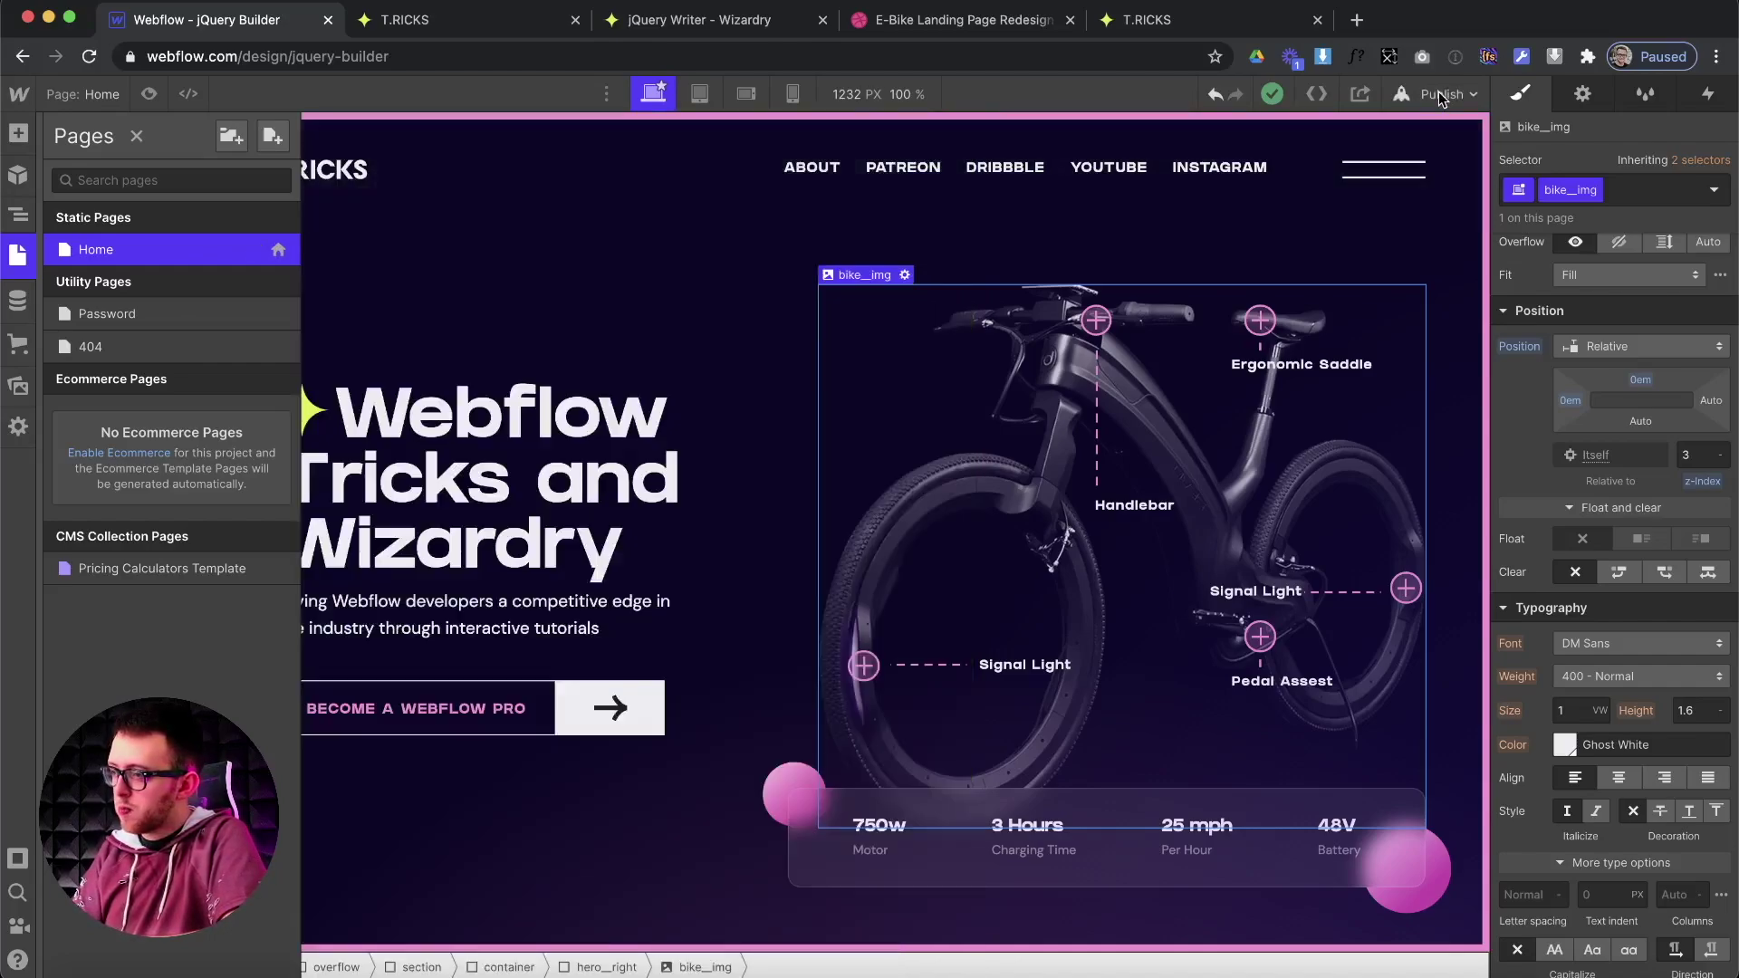
pyautogui.click(1441, 94)
pyautogui.click(1395, 408)
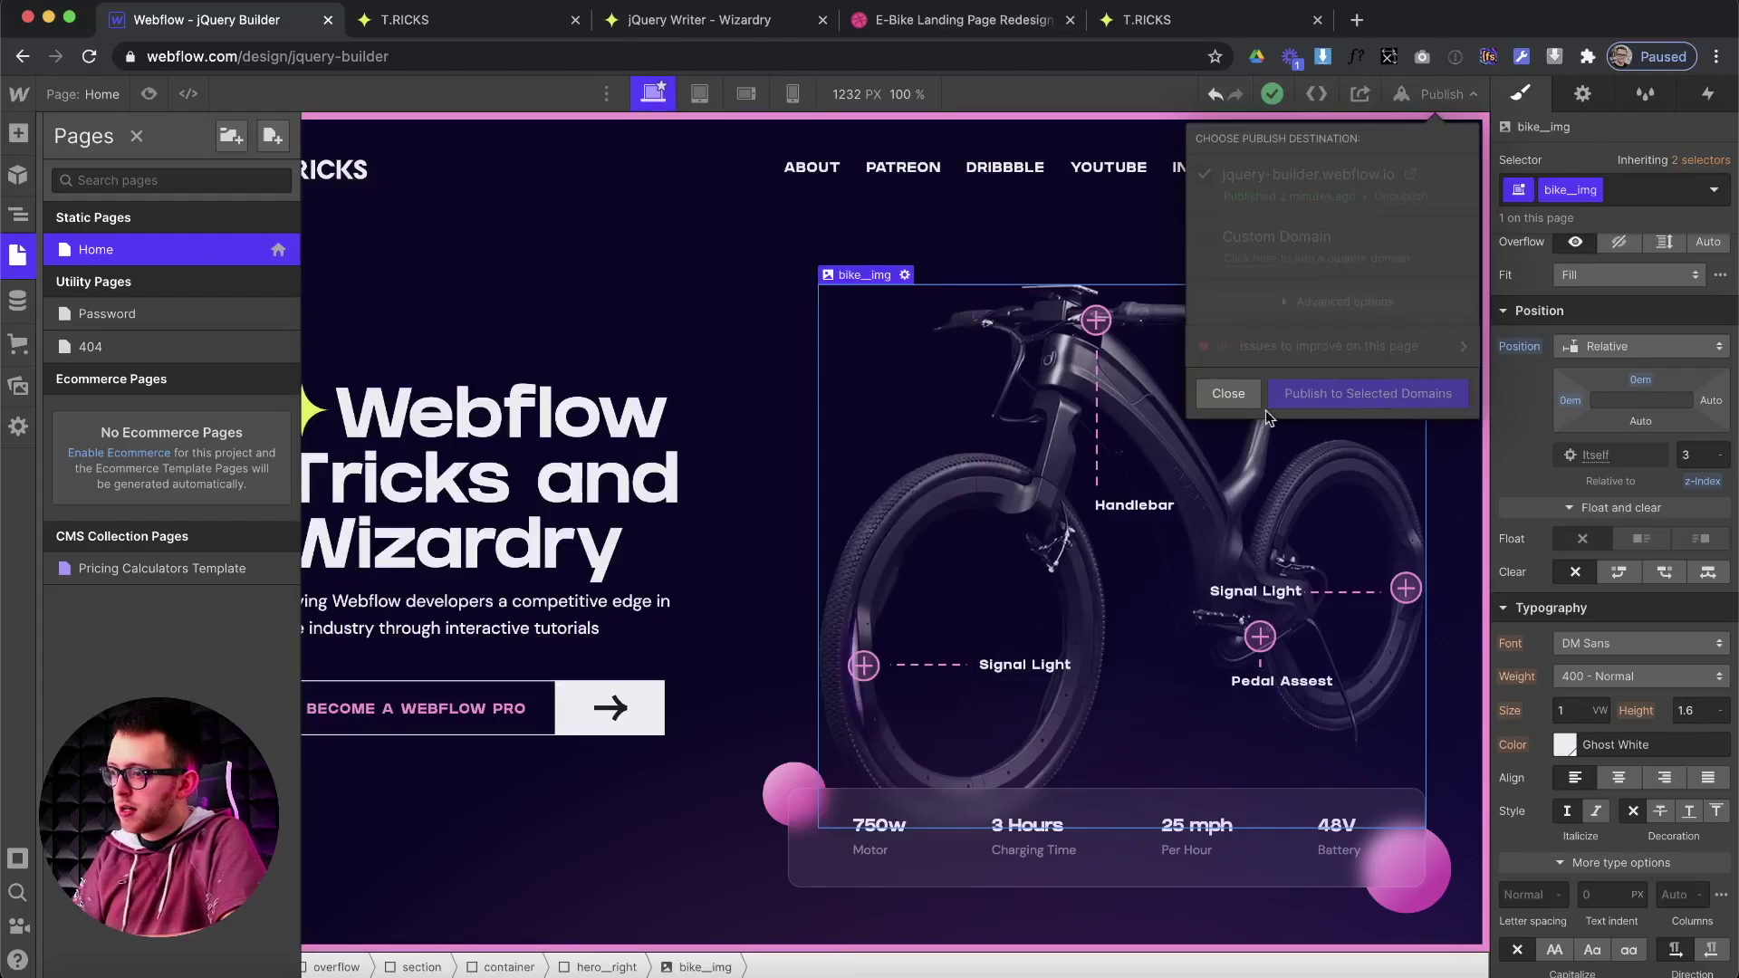
# Reload the live T.RICKS page and test the front wheel and Handlebar hotspots by toggling each on and off.
pyautogui.click(435, 20)
pyautogui.press('super+r')
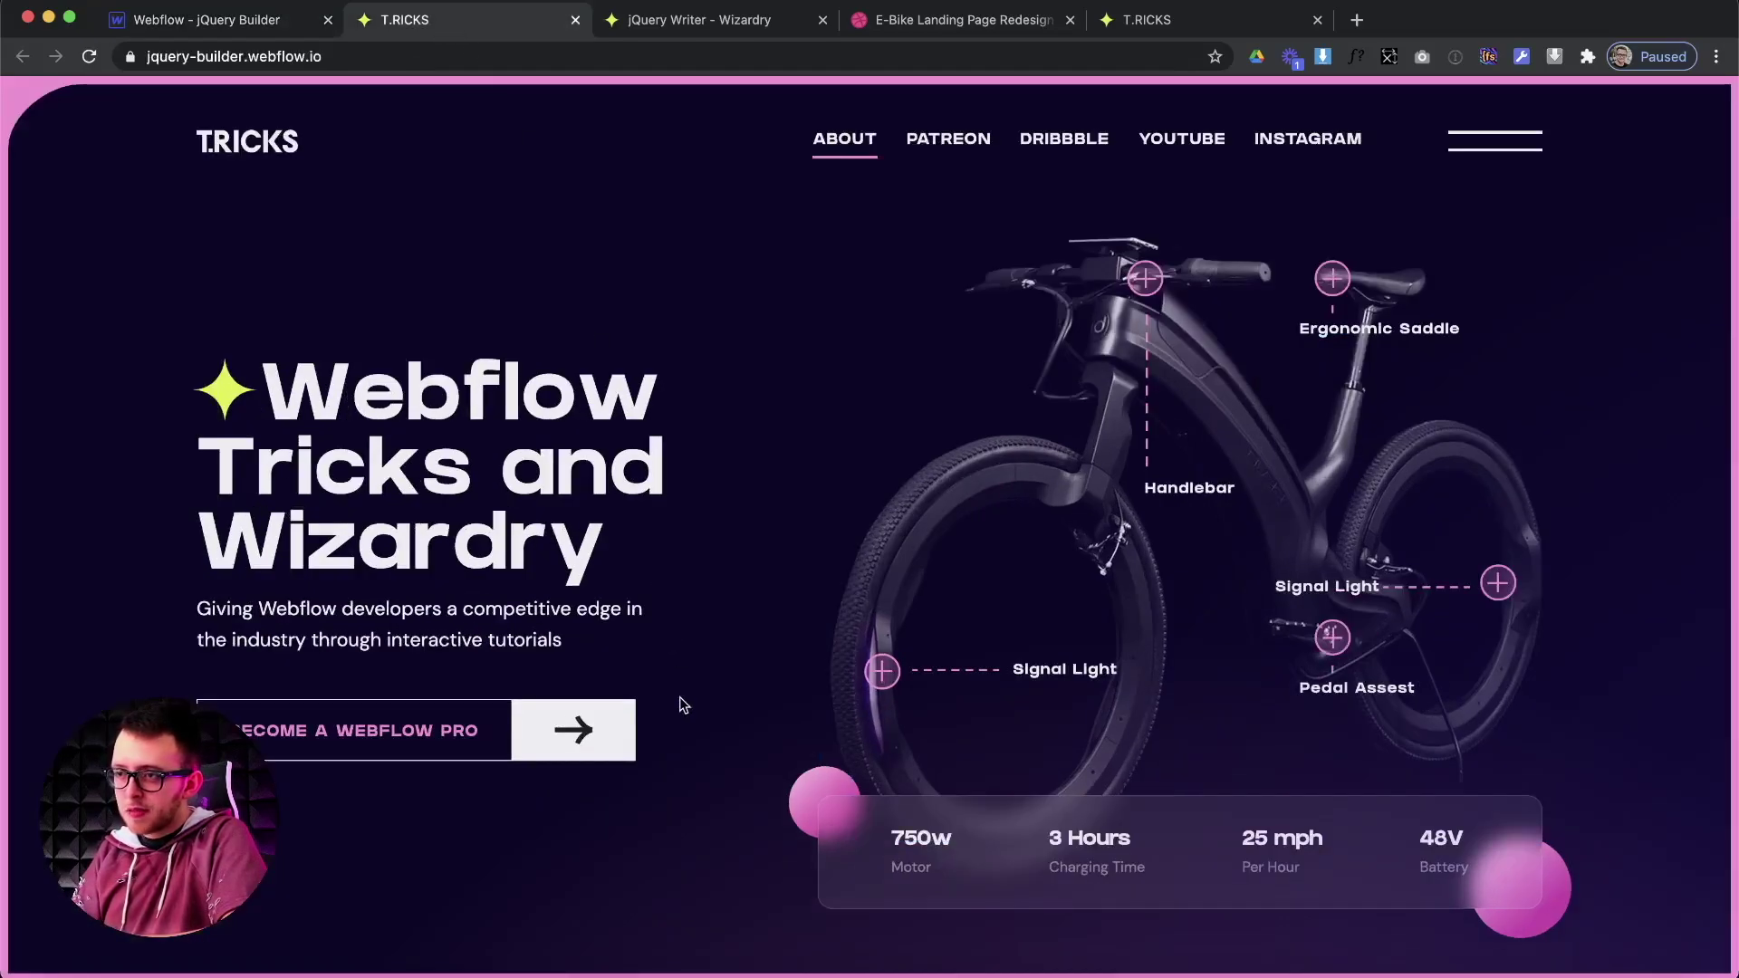
pyautogui.click(884, 673)
pyautogui.click(883, 673)
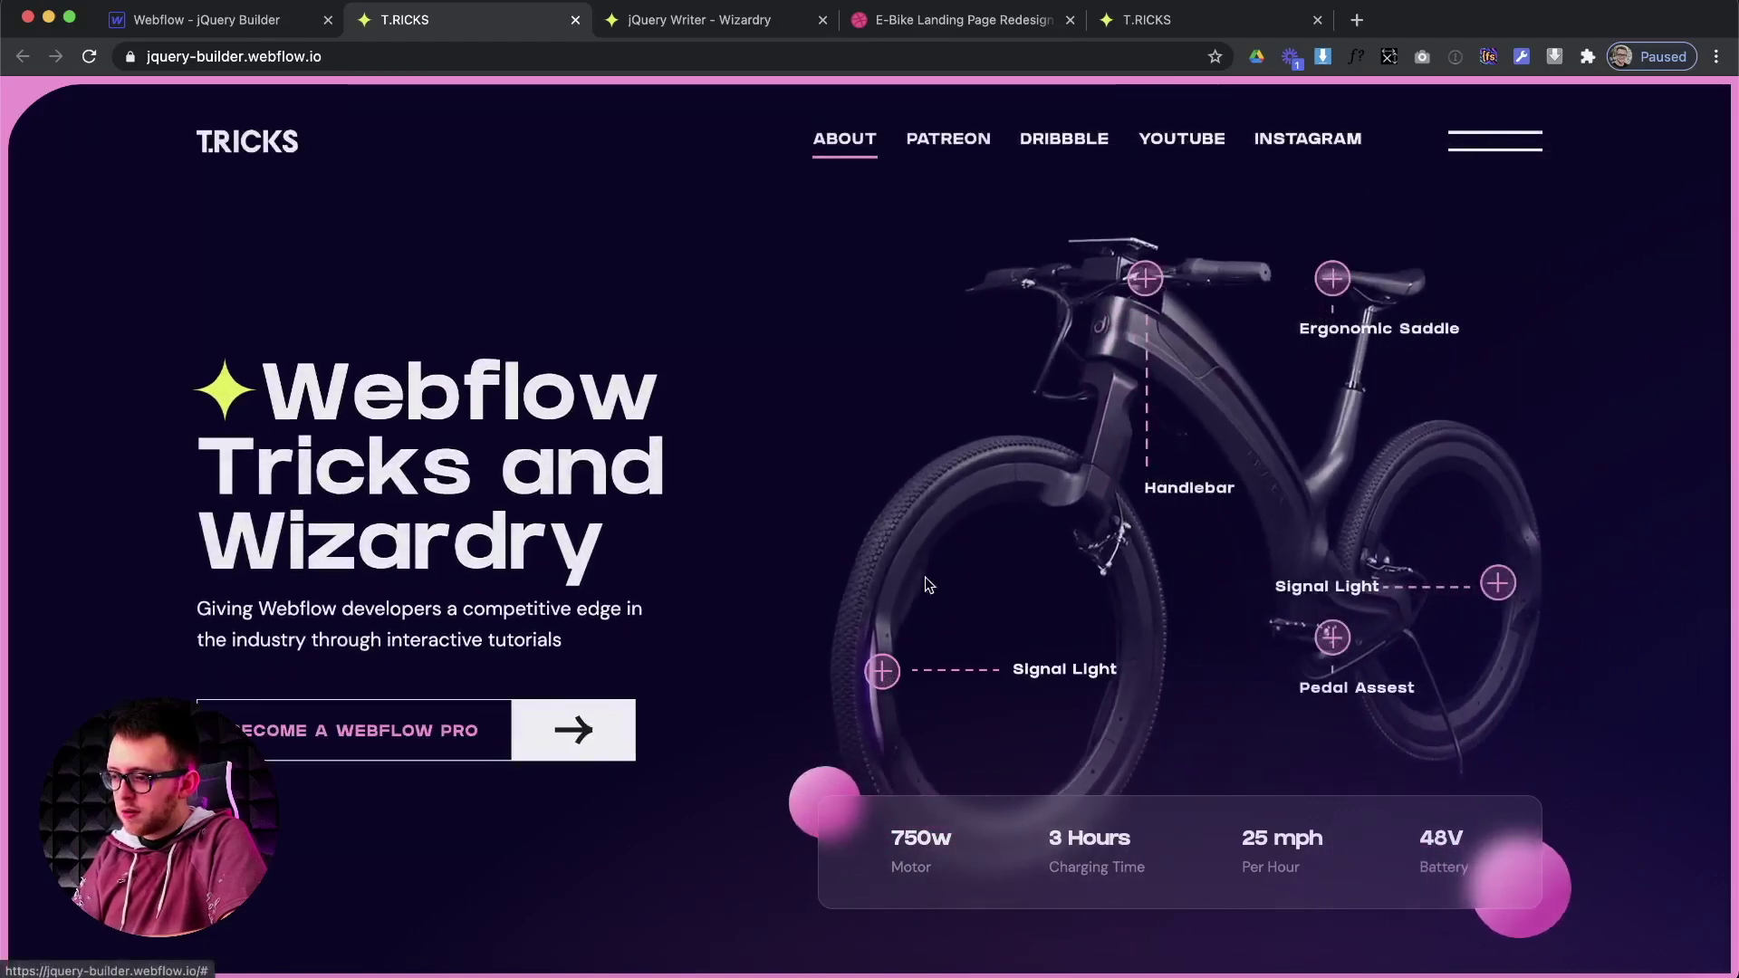
pyautogui.click(1147, 281)
pyautogui.click(1148, 280)
pyautogui.click(1148, 281)
pyautogui.click(1148, 281)
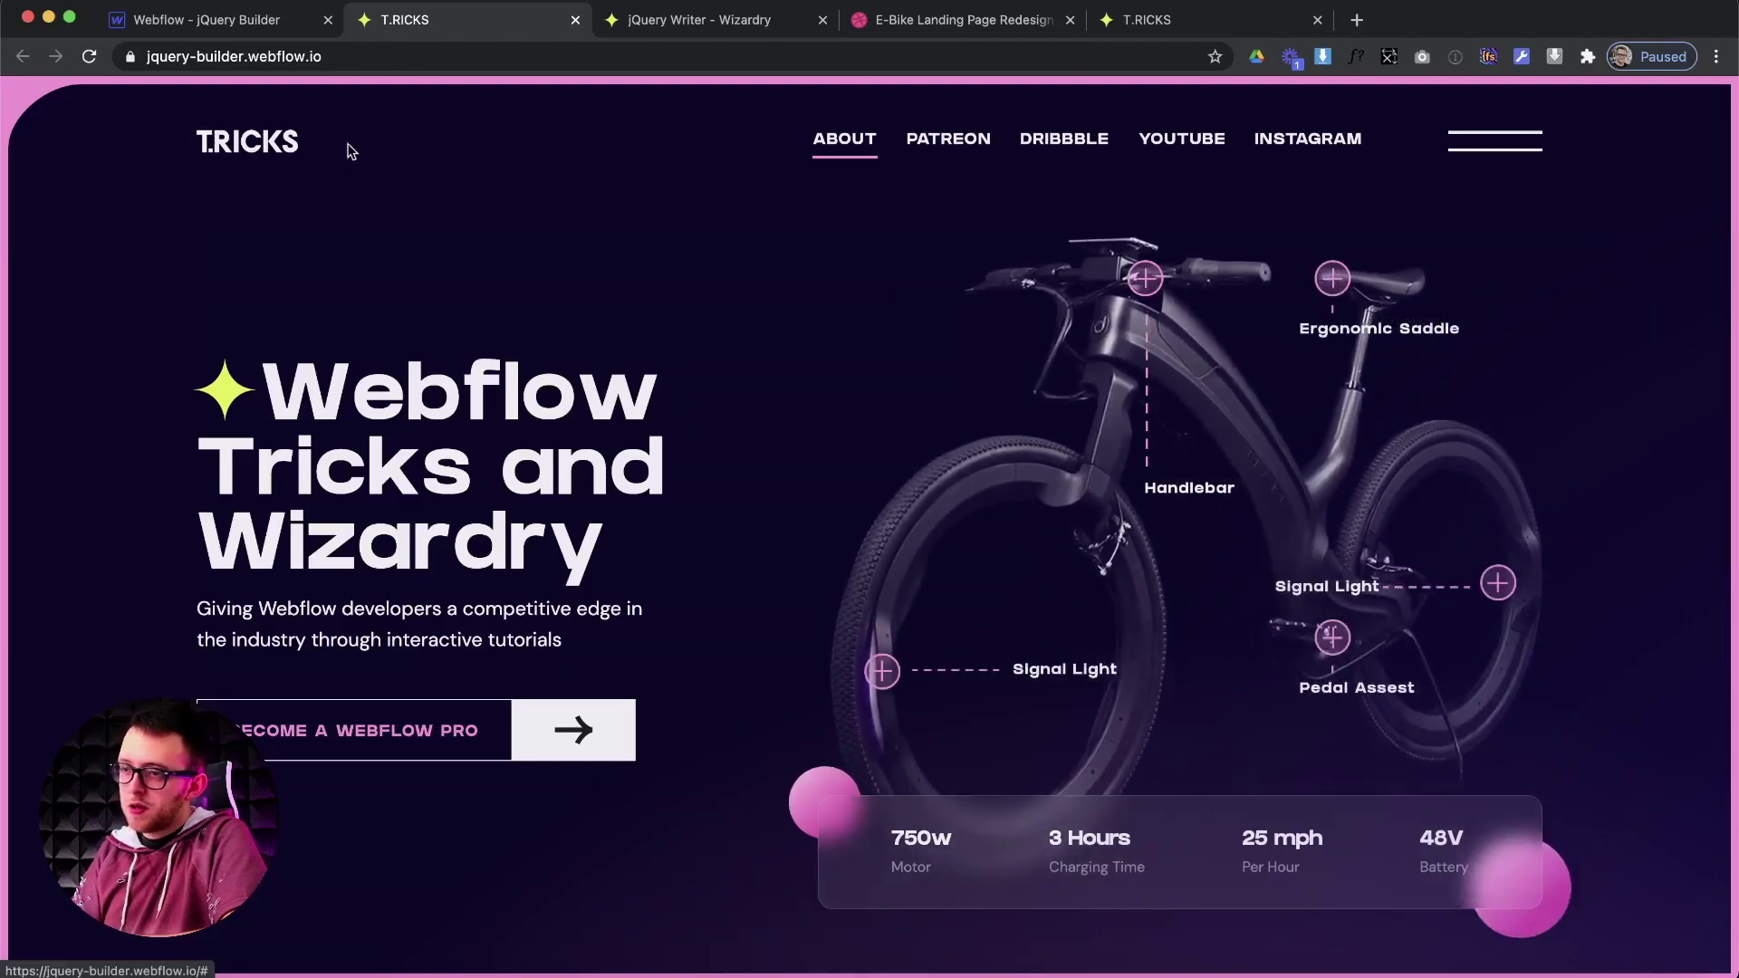
# In the Webflow Designer's mobile landscape breakpoint, disable the 400 ms transition on bike__img.
pyautogui.click(231, 20)
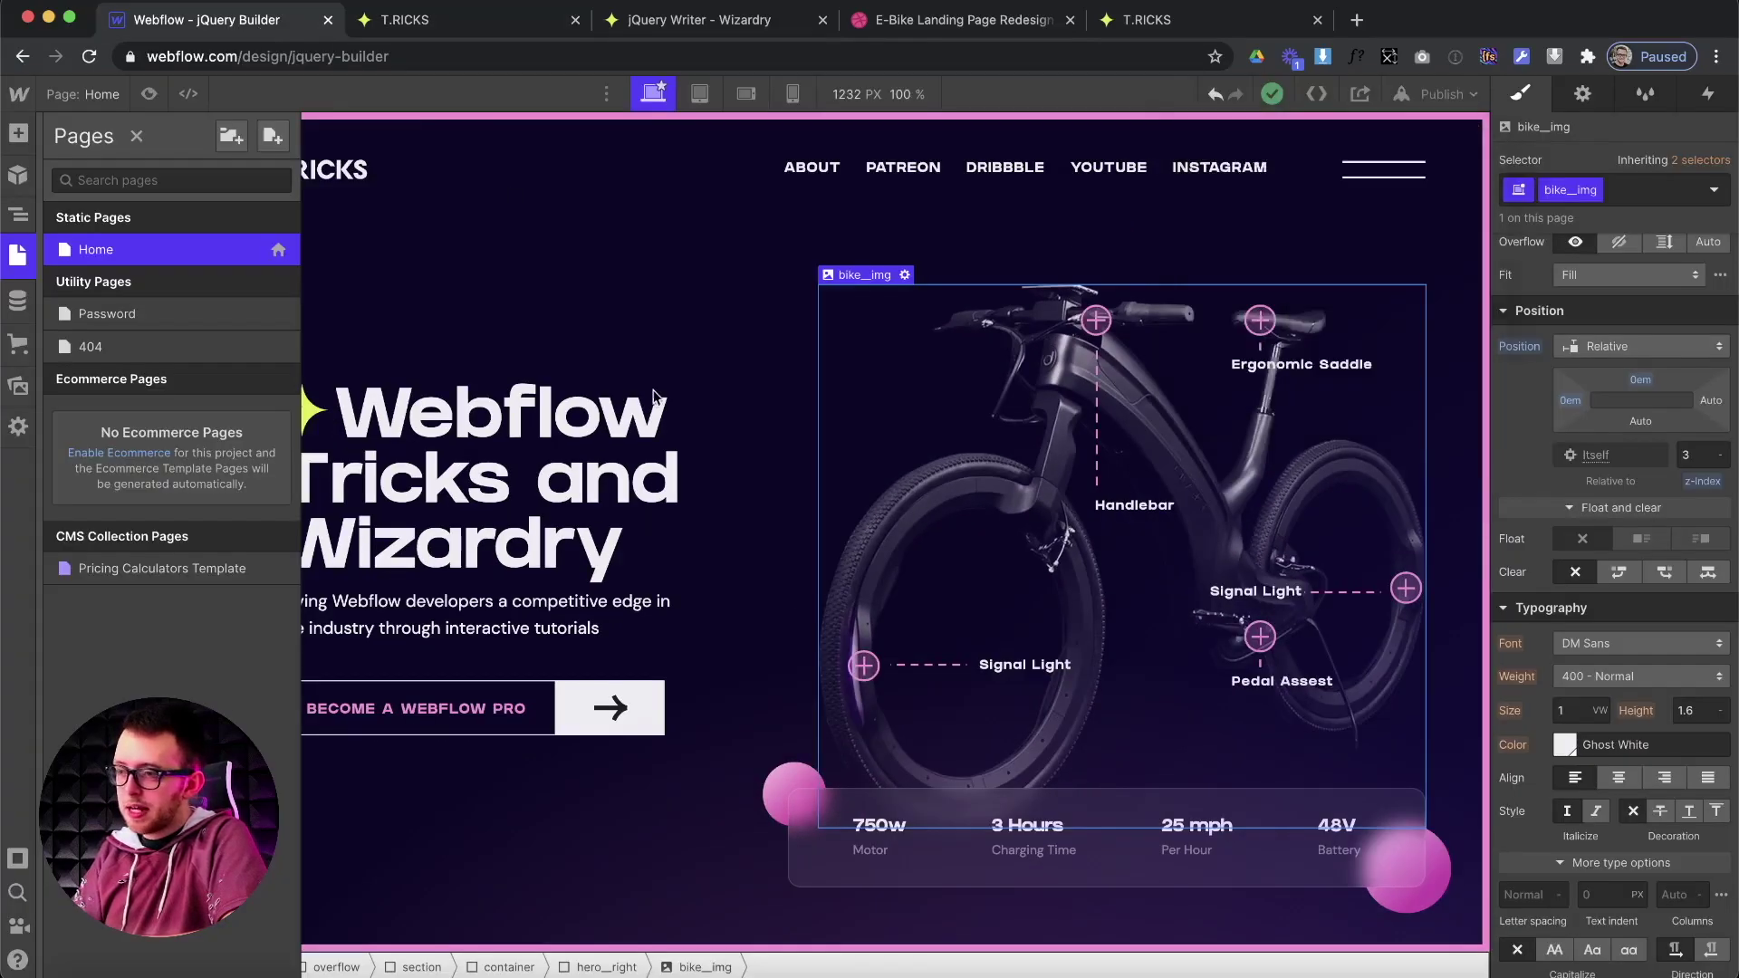
pyautogui.click(752, 96)
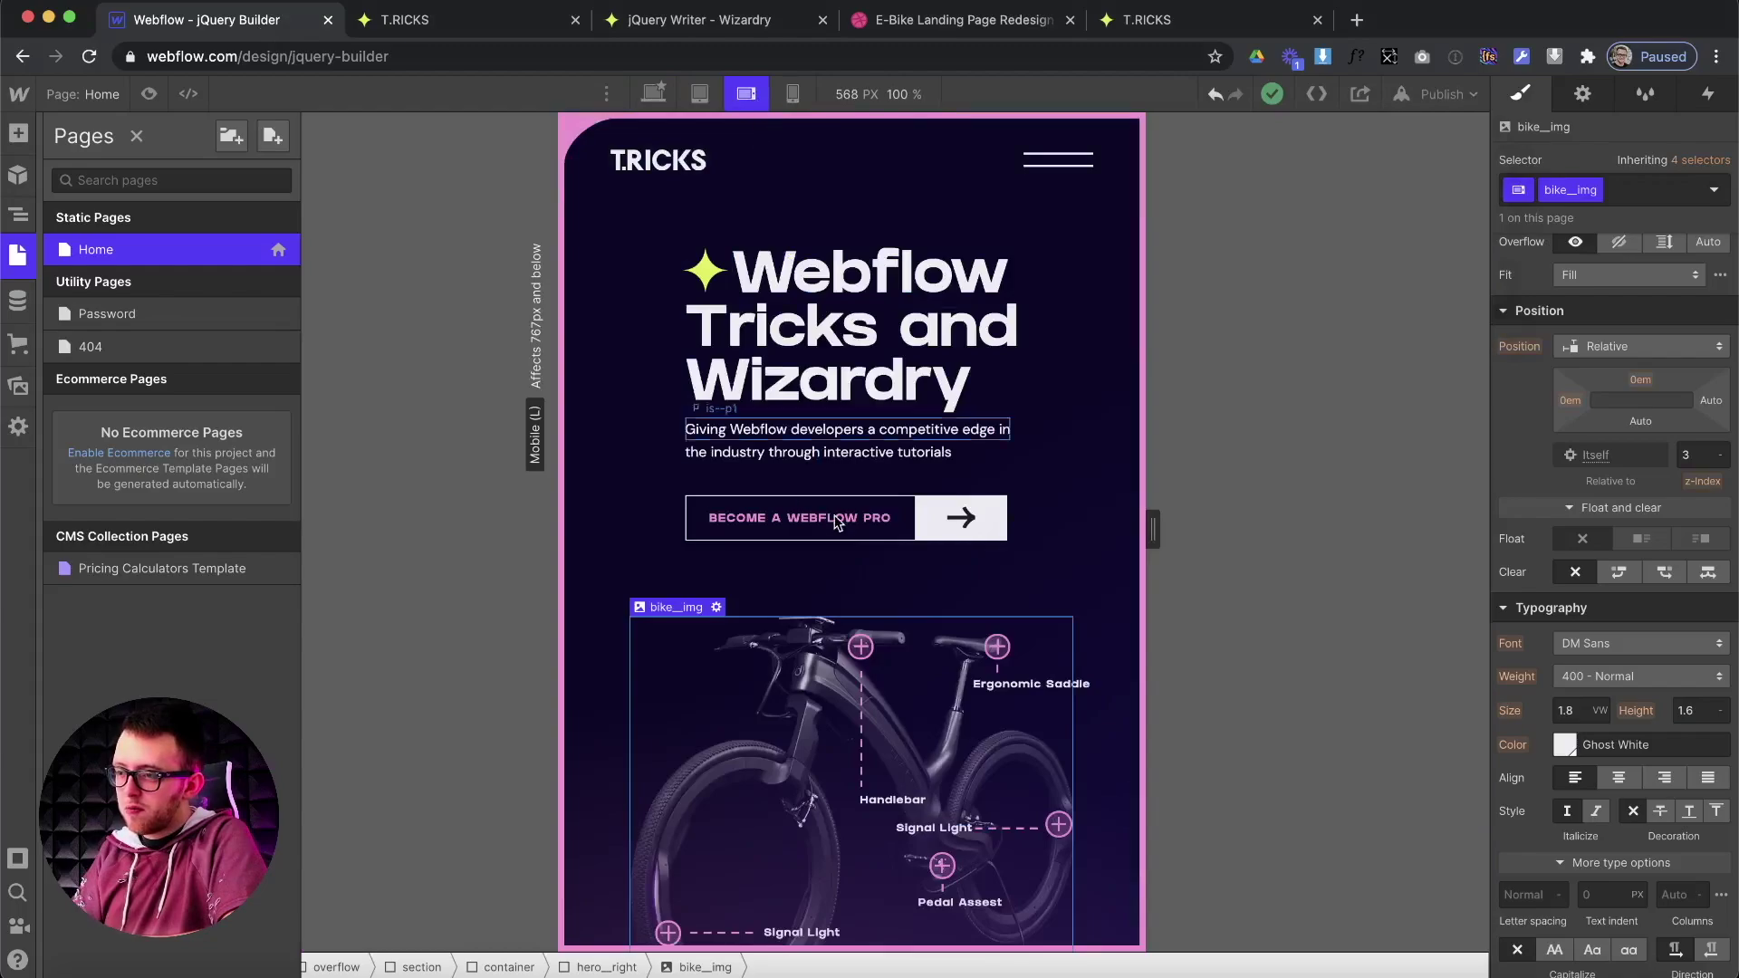
pyautogui.scroll(-3, 688, 589)
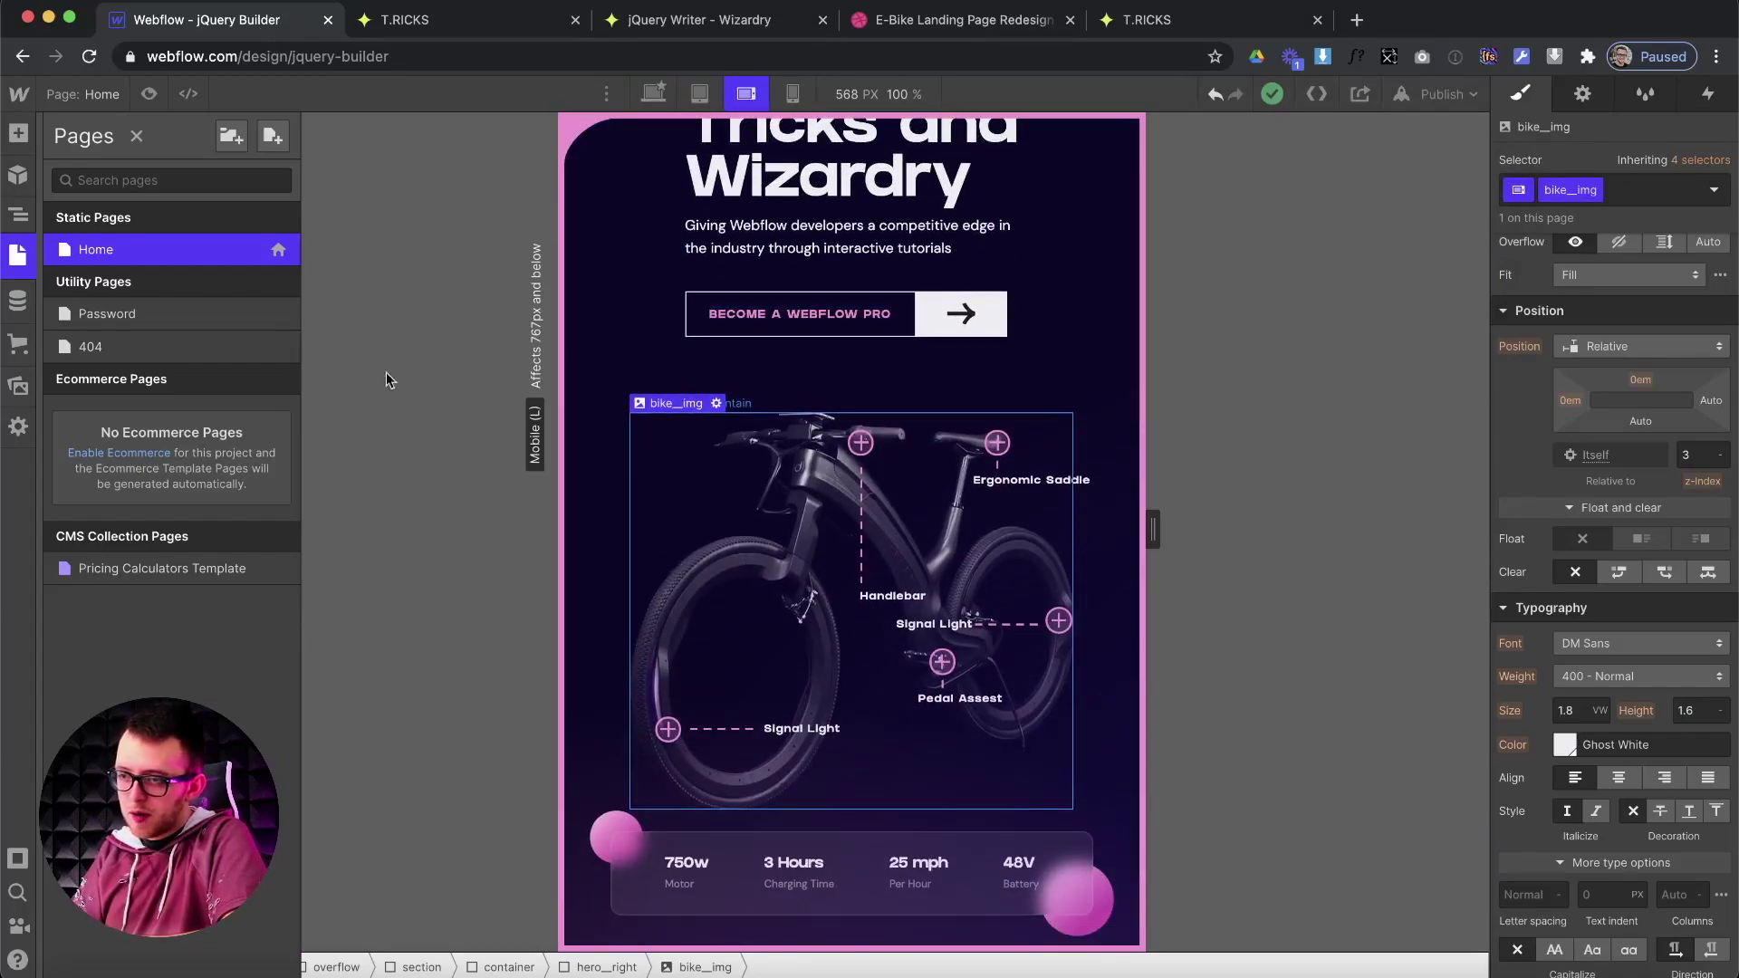
pyautogui.click(17, 215)
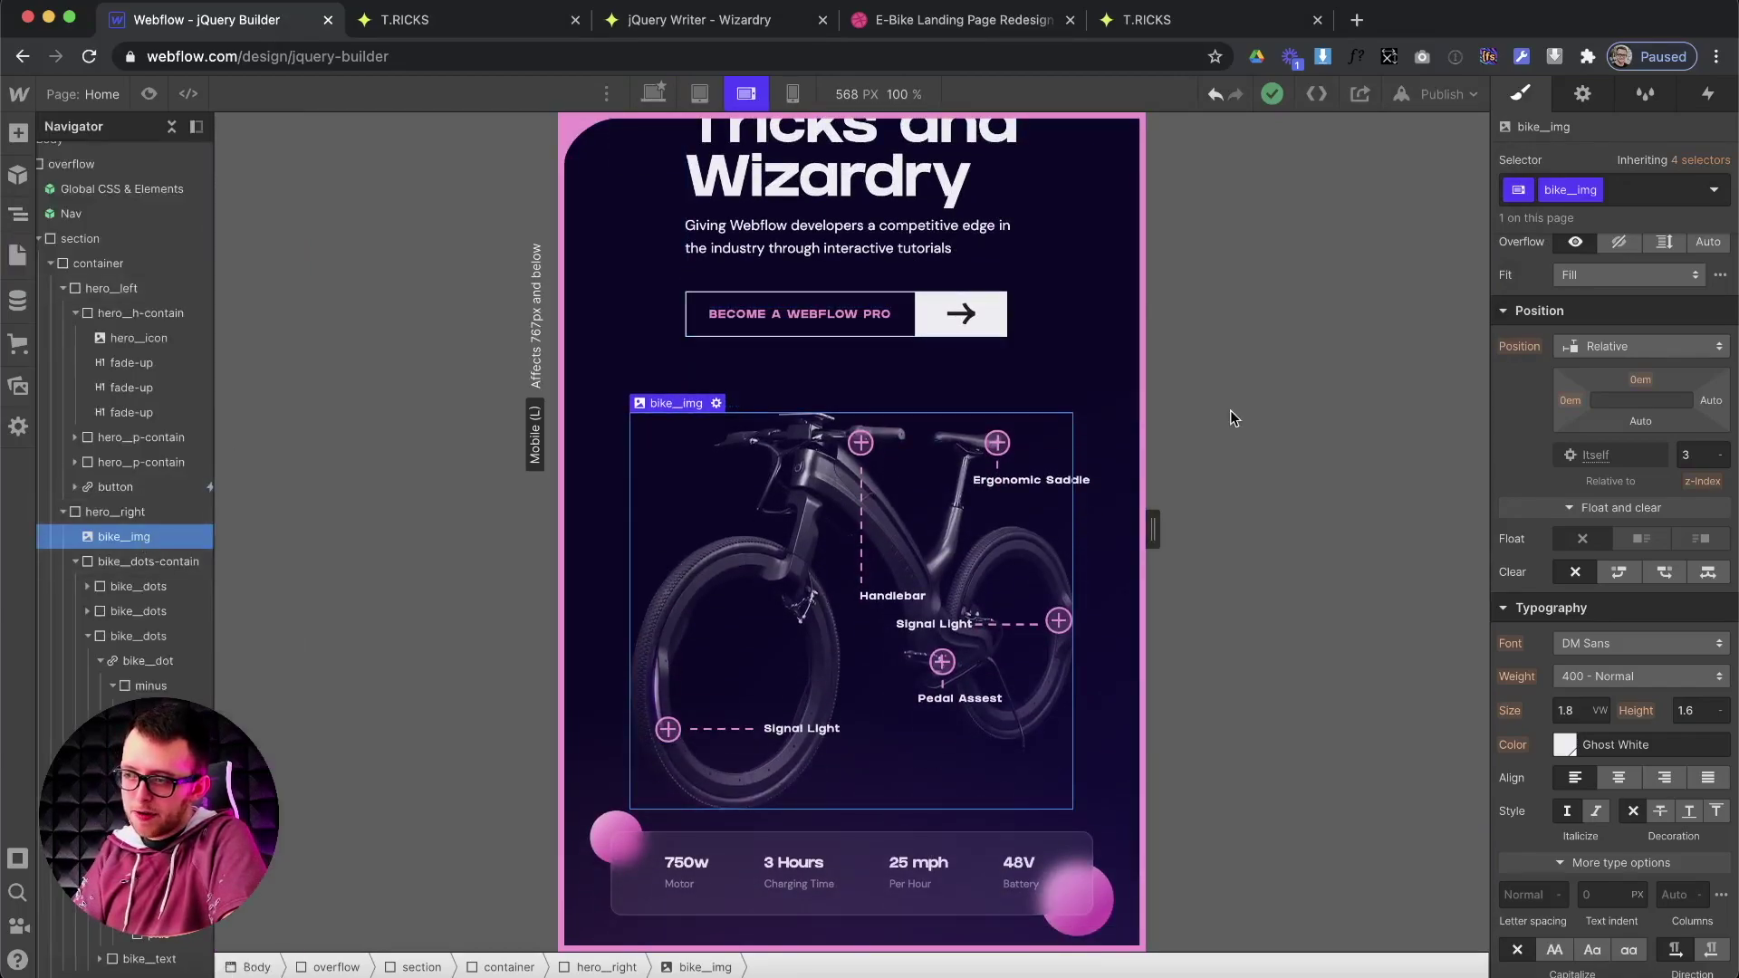
pyautogui.scroll(-8, 1593, 652)
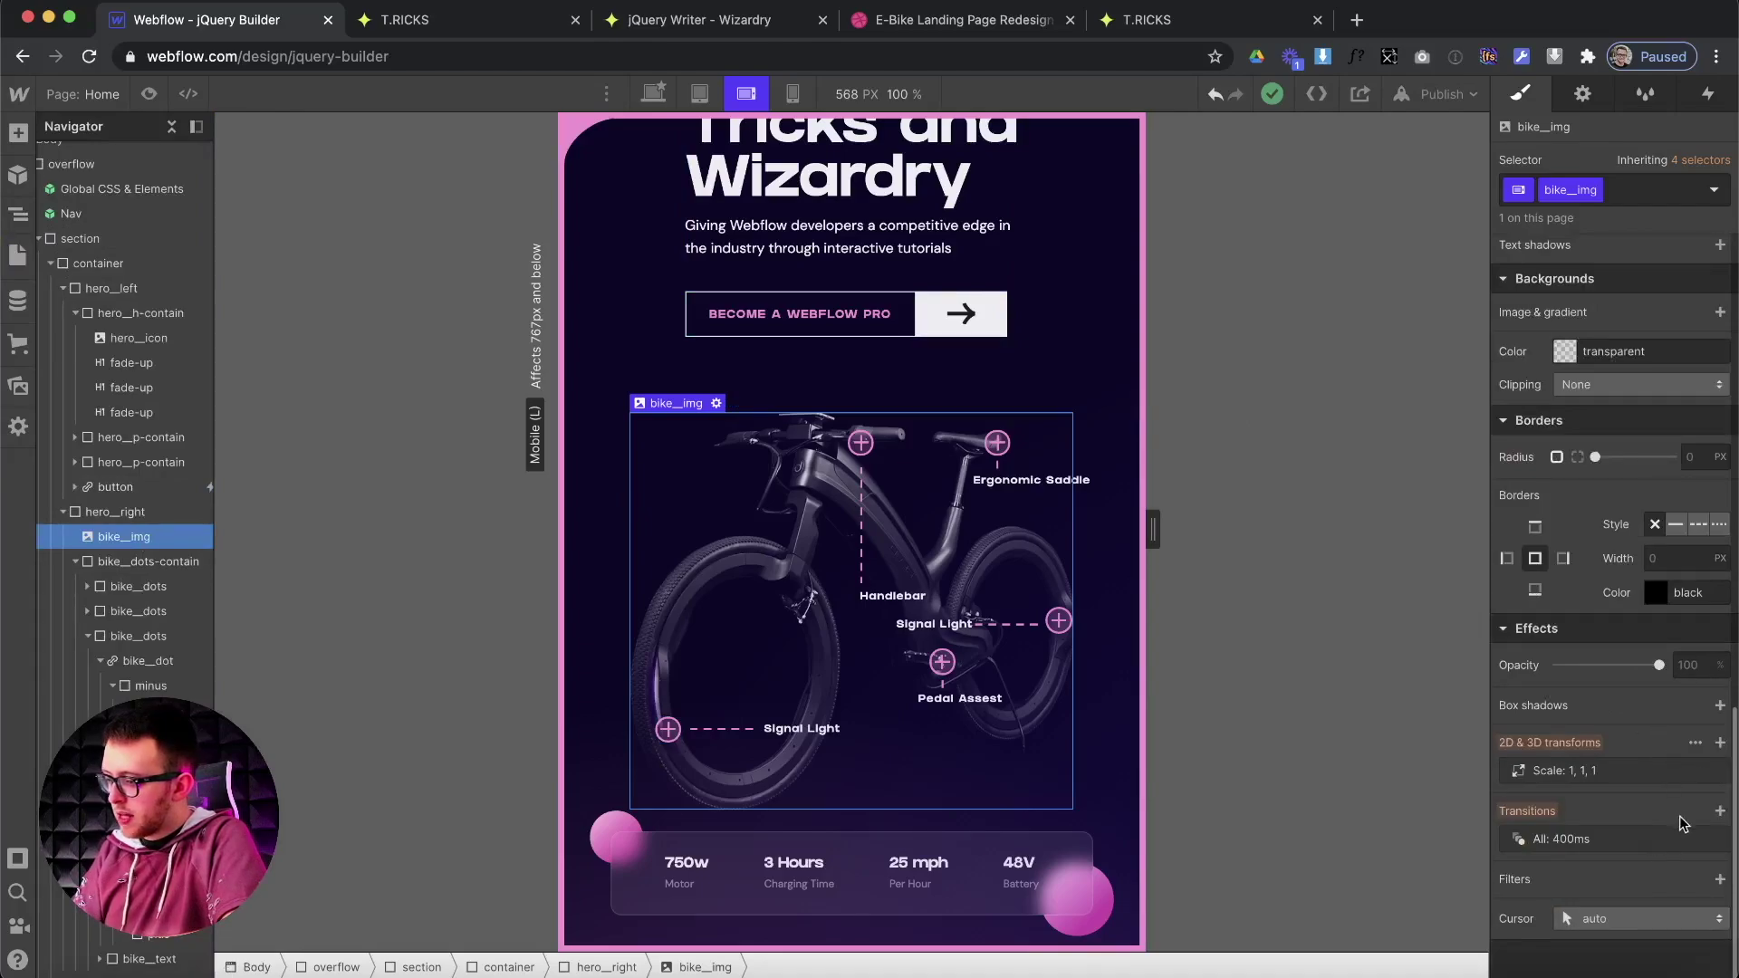
pyautogui.click(1696, 838)
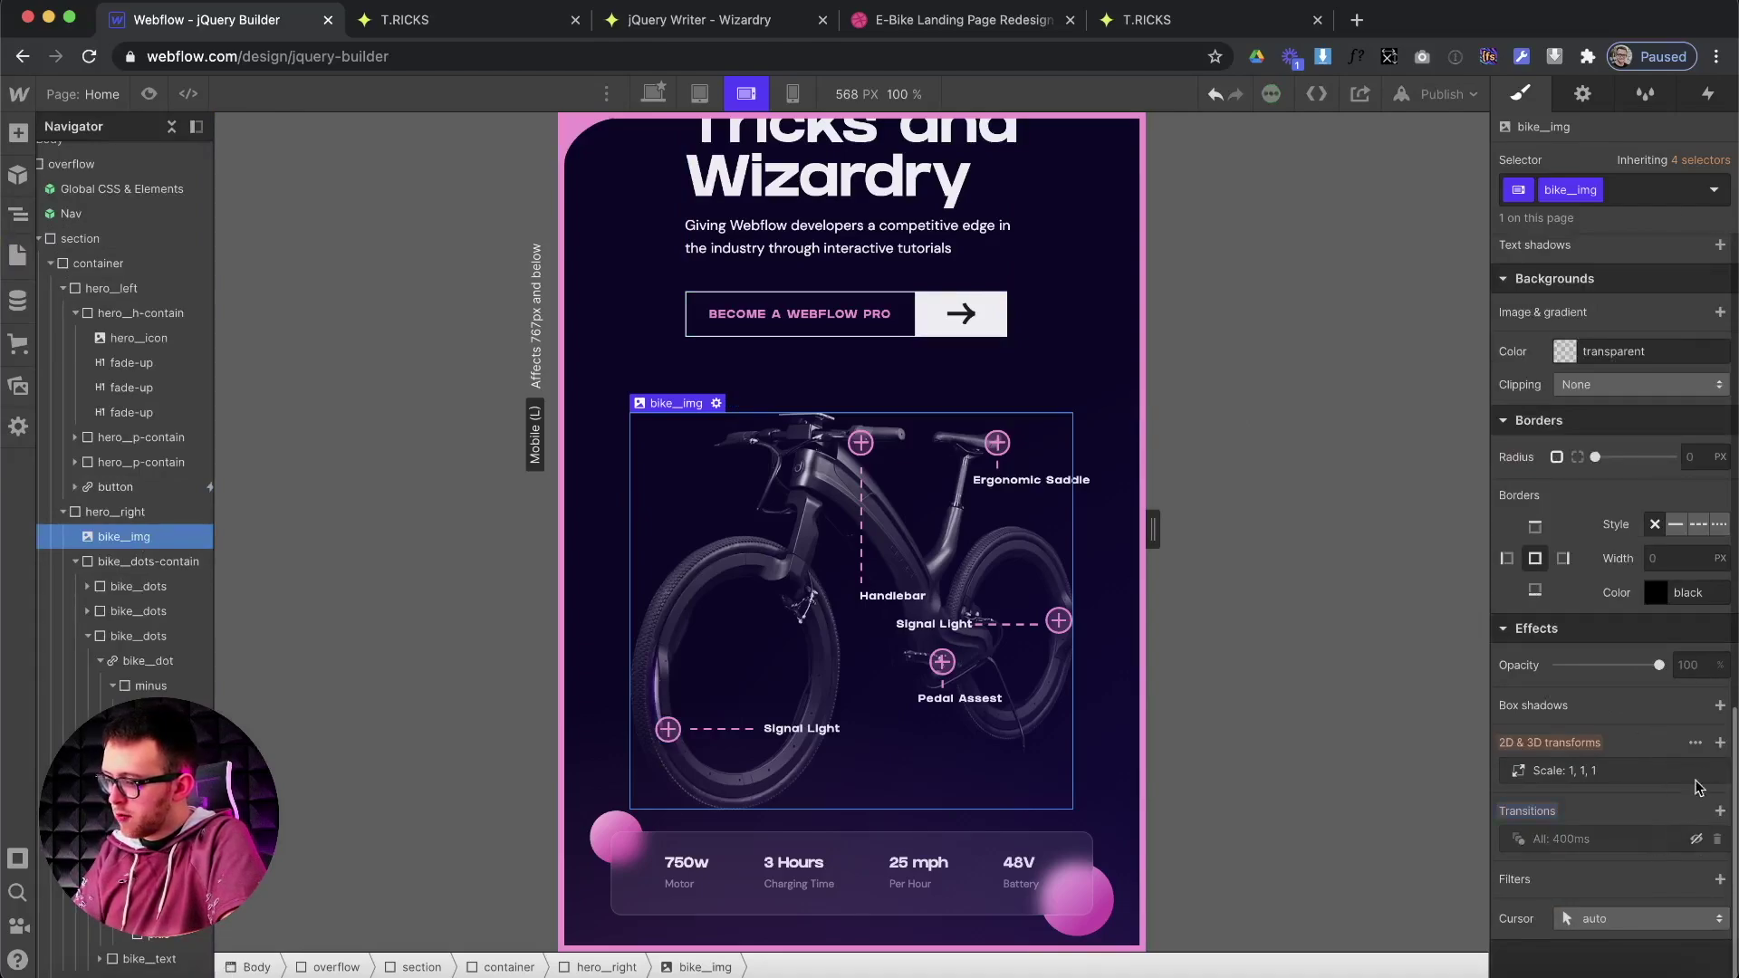
# Apply position1 to bike__img, set its mobile landscape offsets to 0.4em top and 4.5em left, and remove the combo class.
pyautogui.click(1647, 191)
pyautogui.click(1535, 309)
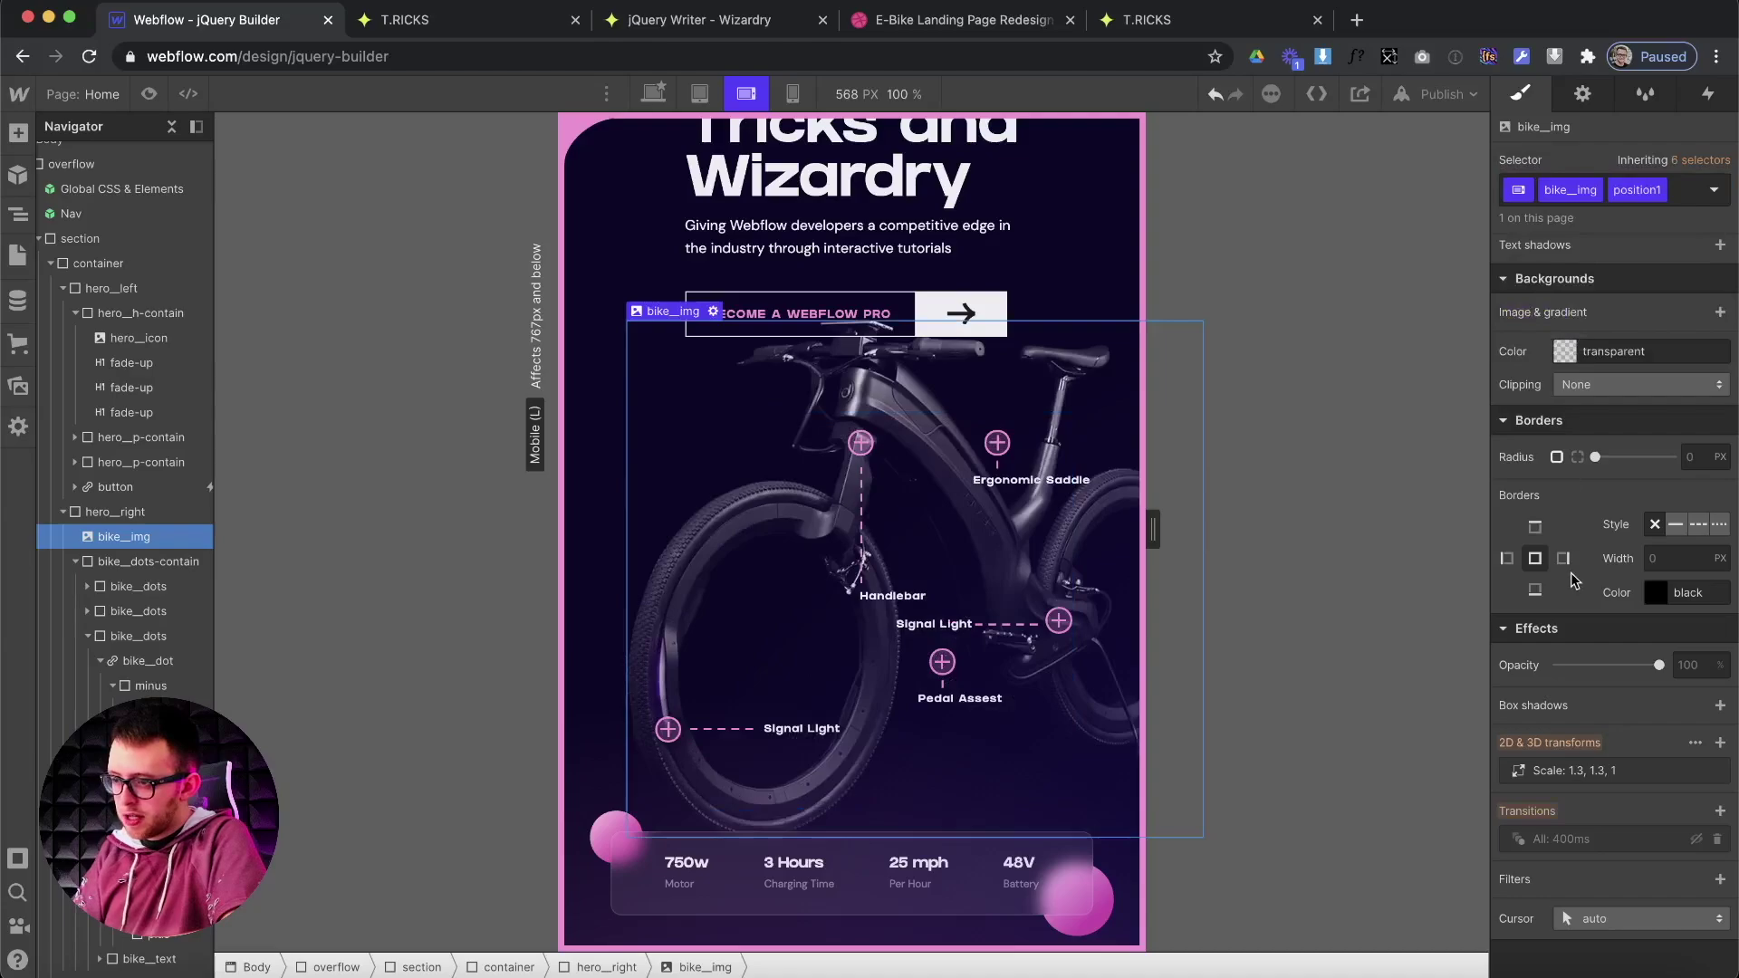
pyautogui.scroll(5, 1571, 572)
pyautogui.moveTo(1573, 591); pyautogui.dragTo(1636, 593)
pyautogui.click(1683, 198)
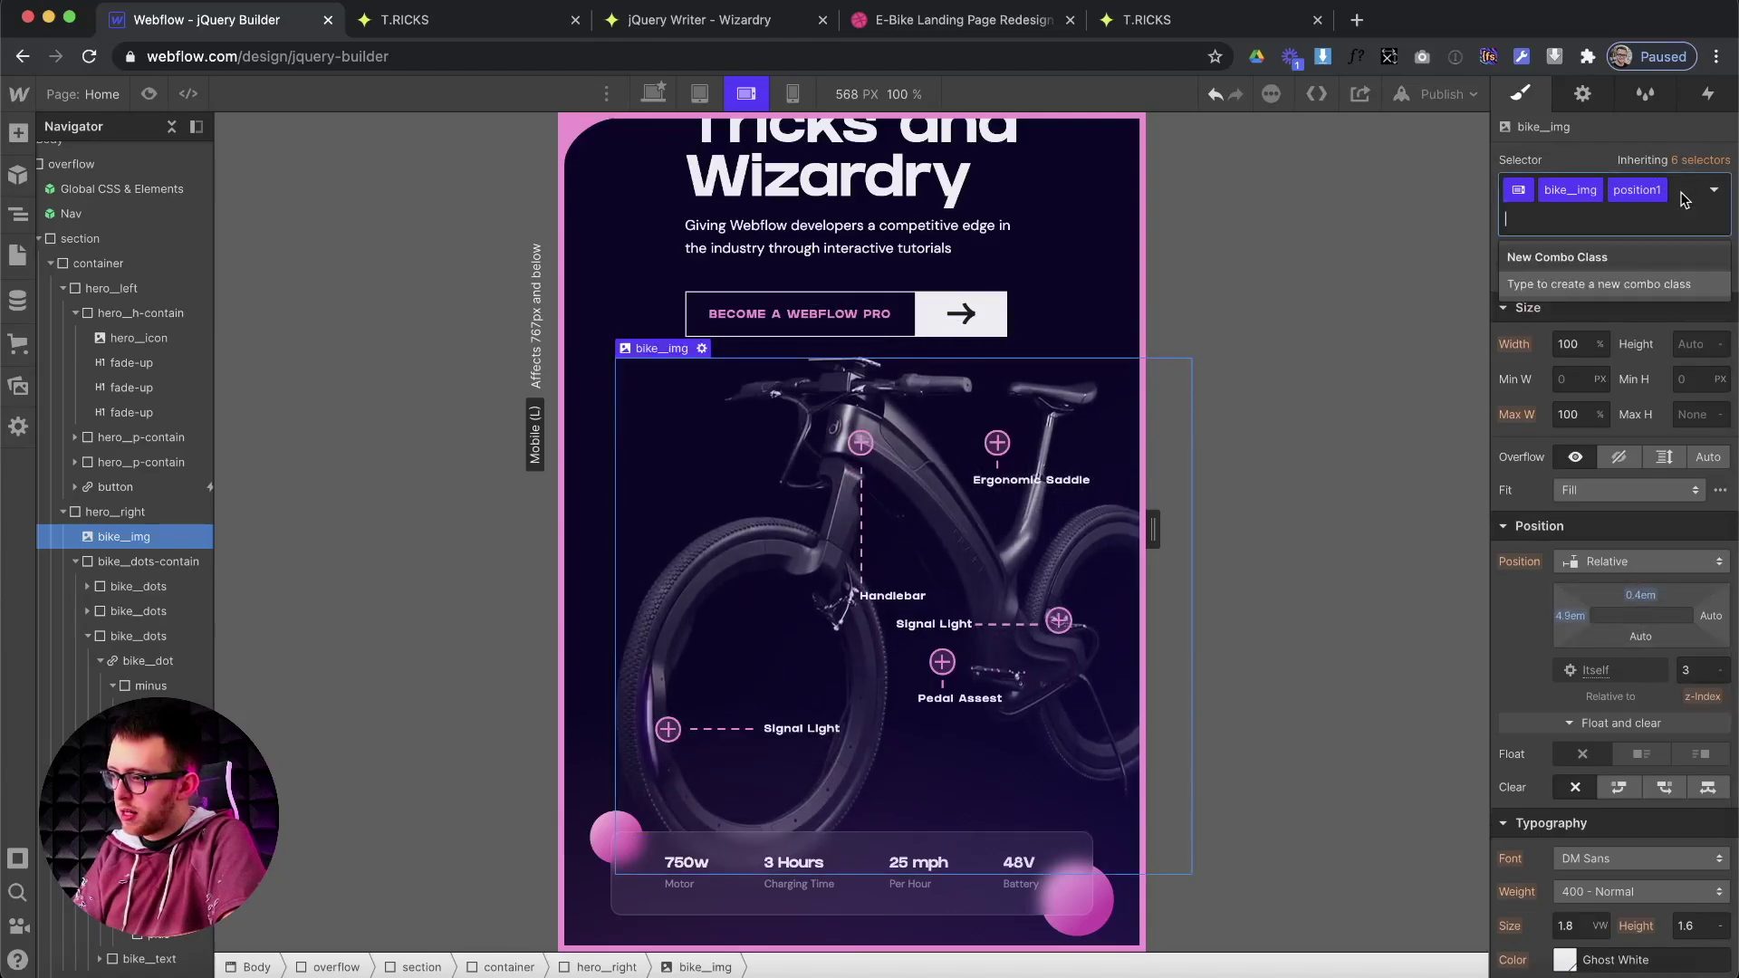
pyautogui.press('BackSpace')
# Apply position2 to bike__img, set its mobile landscape offsets to 5.4em top and 2em left, and remove the combo class.
pyautogui.click(1537, 334)
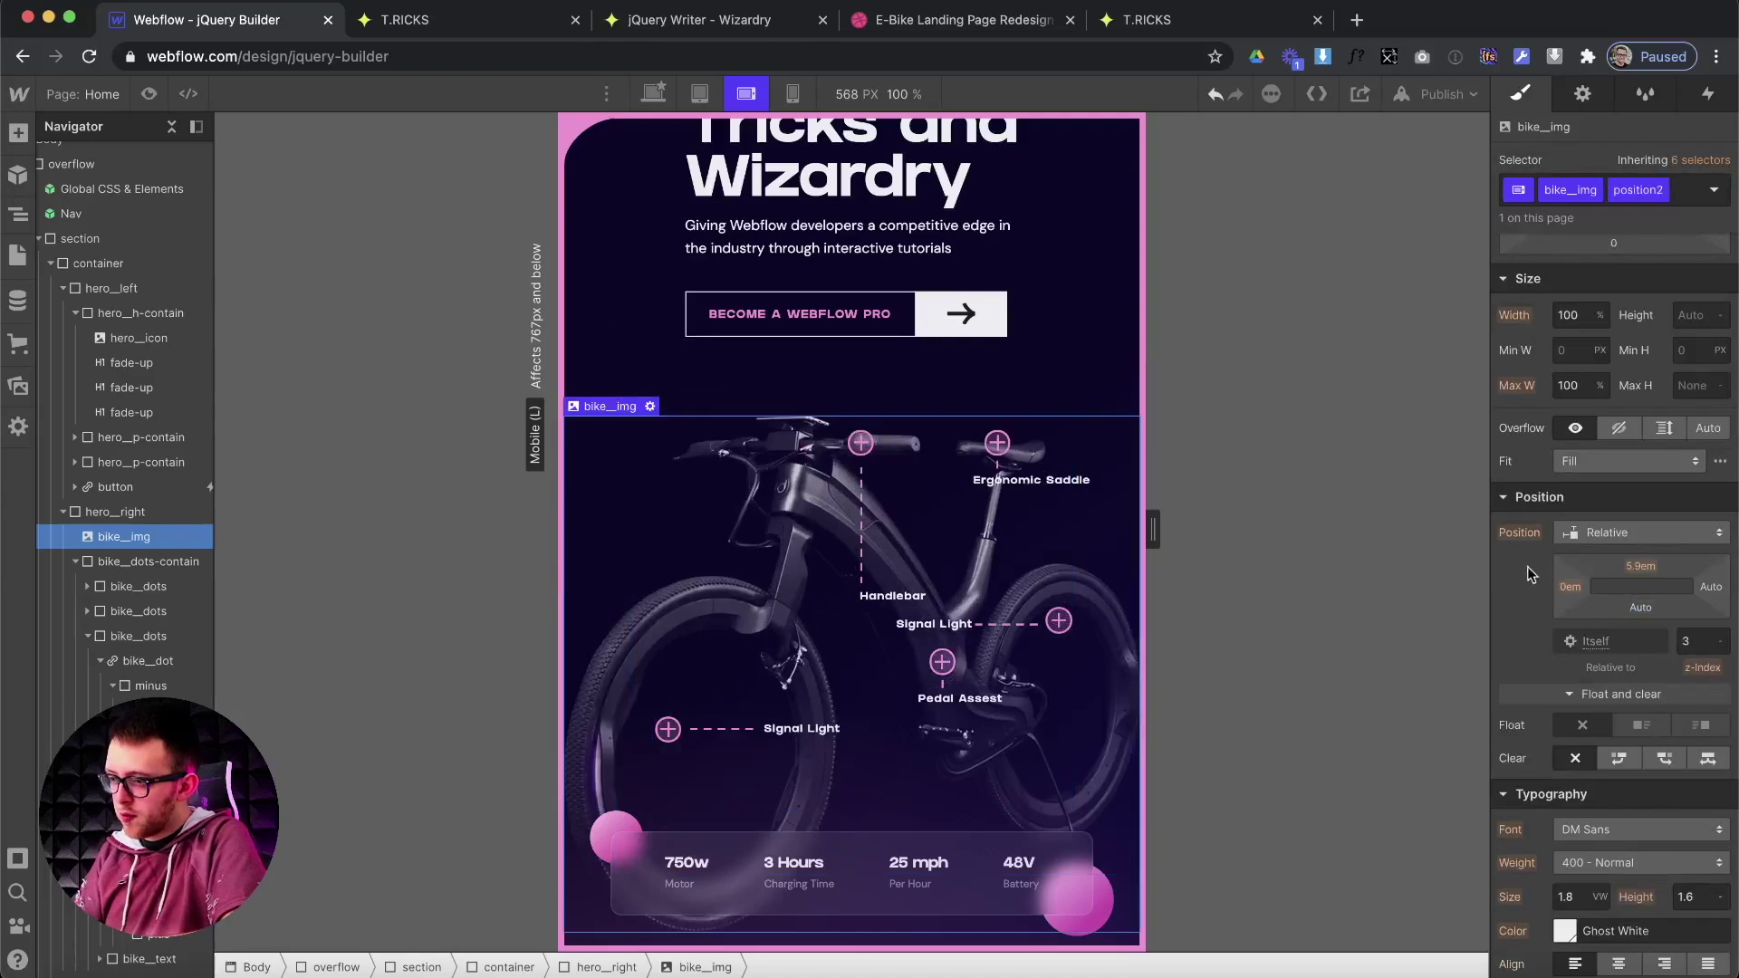
pyautogui.moveTo(1573, 593); pyautogui.dragTo(1626, 584)
pyautogui.click(1681, 197)
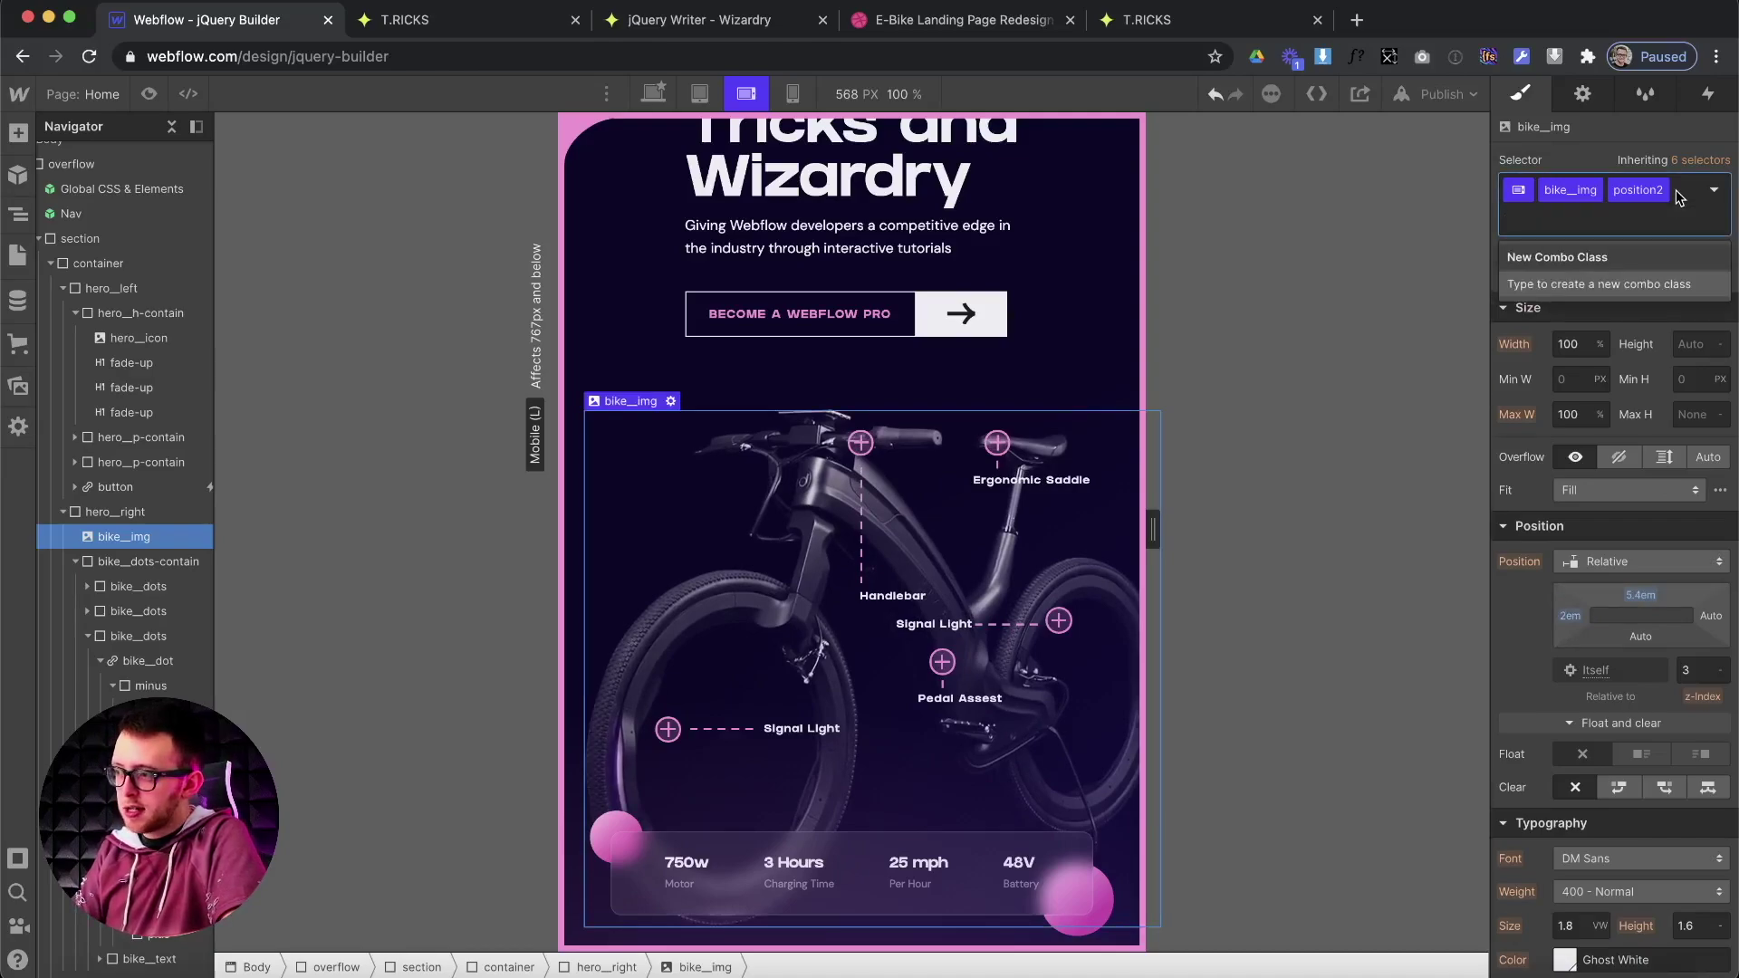
pyautogui.press('BackSpace')
# Disable the 500 ms transition on the base hero__circle class in the mobile landscape breakpoint.
pyautogui.scroll(-10, 1621, 788)
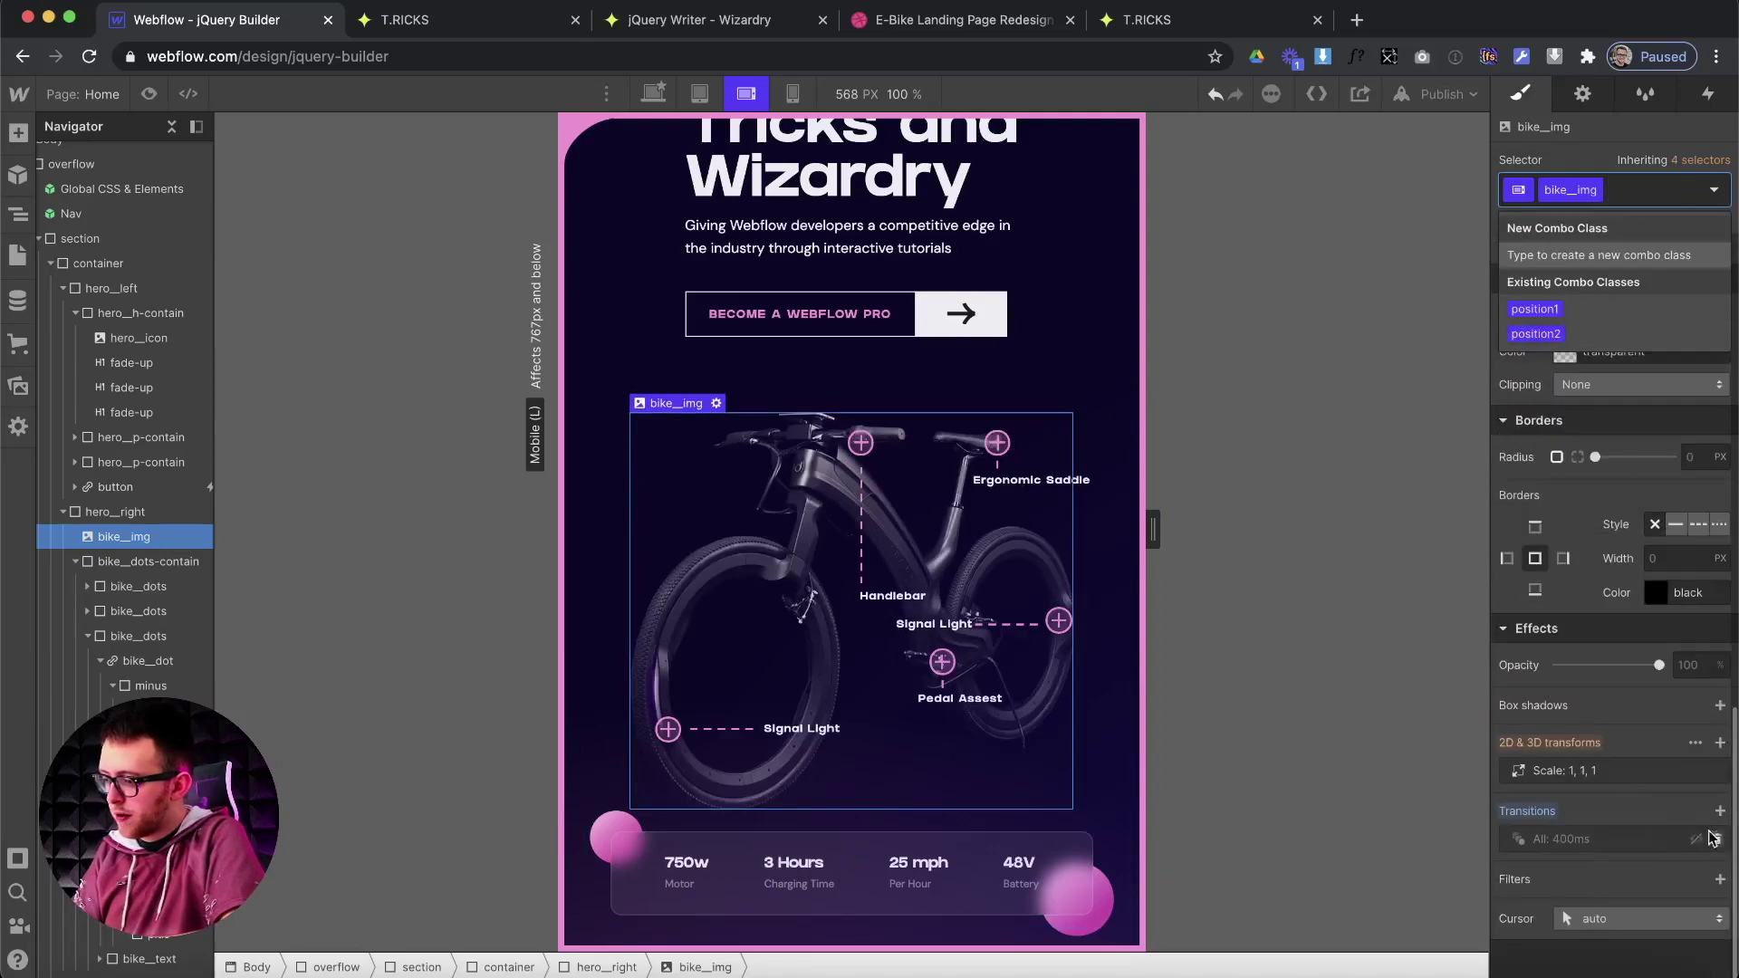
pyautogui.press('Escape')
pyautogui.click(599, 835)
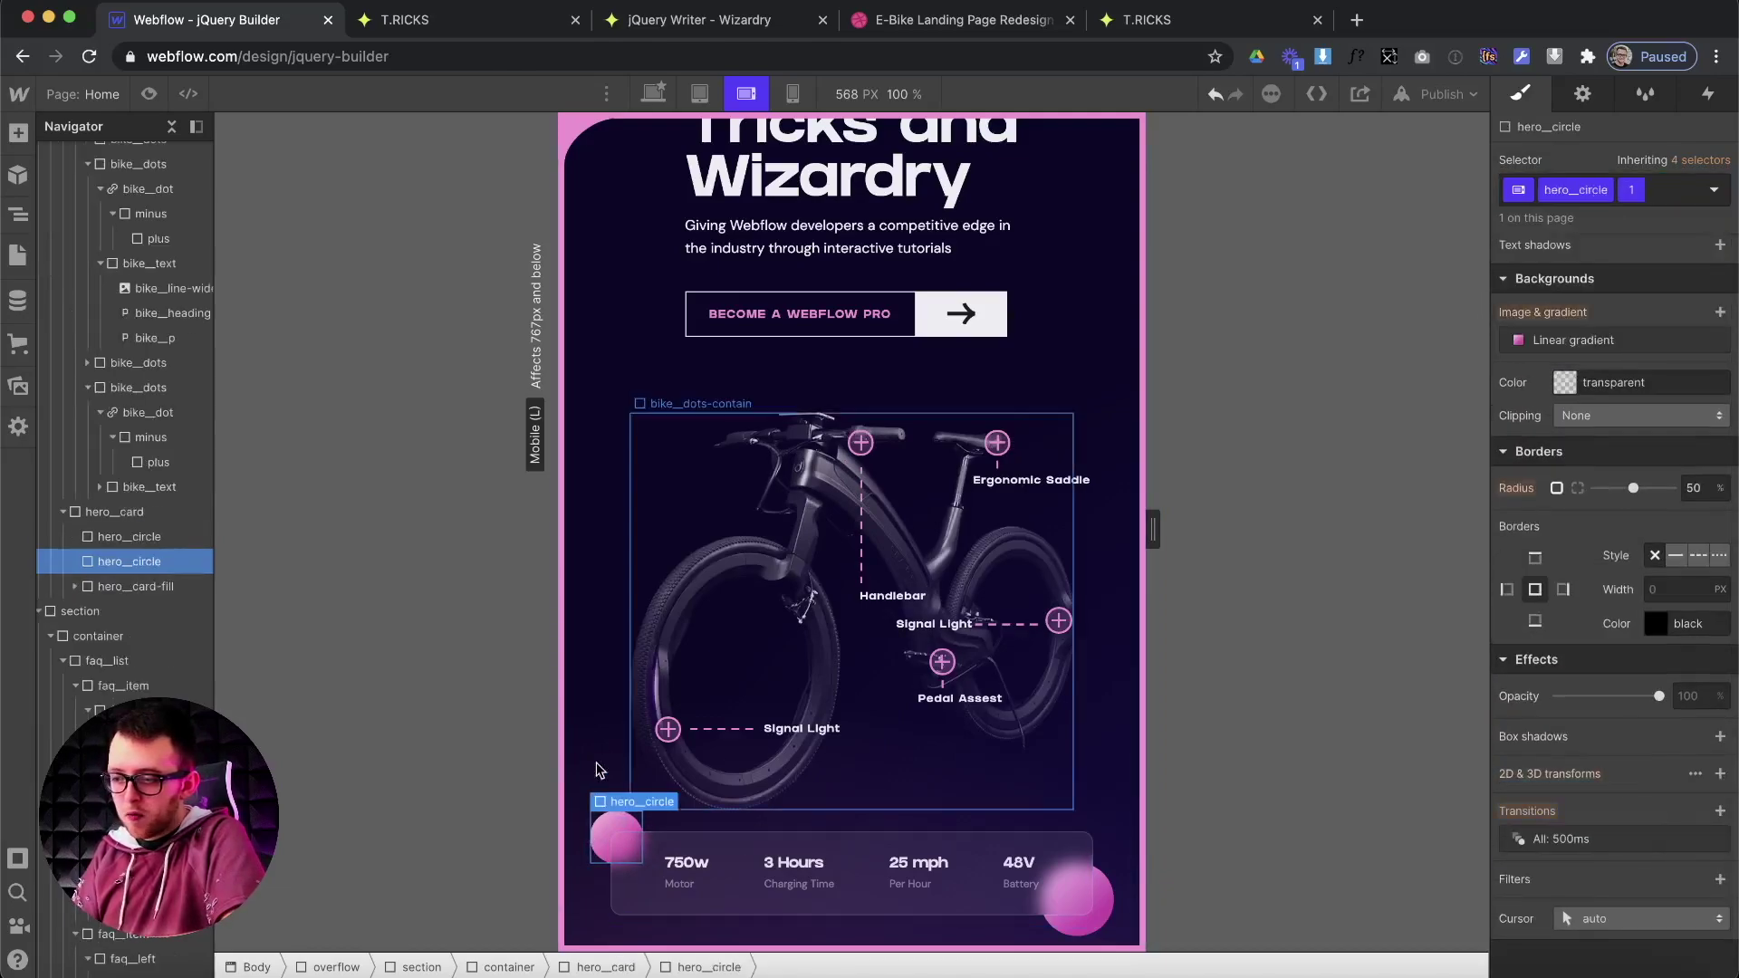
pyautogui.click(1674, 188)
pyautogui.press('BackSpace')
pyautogui.press('Escape')
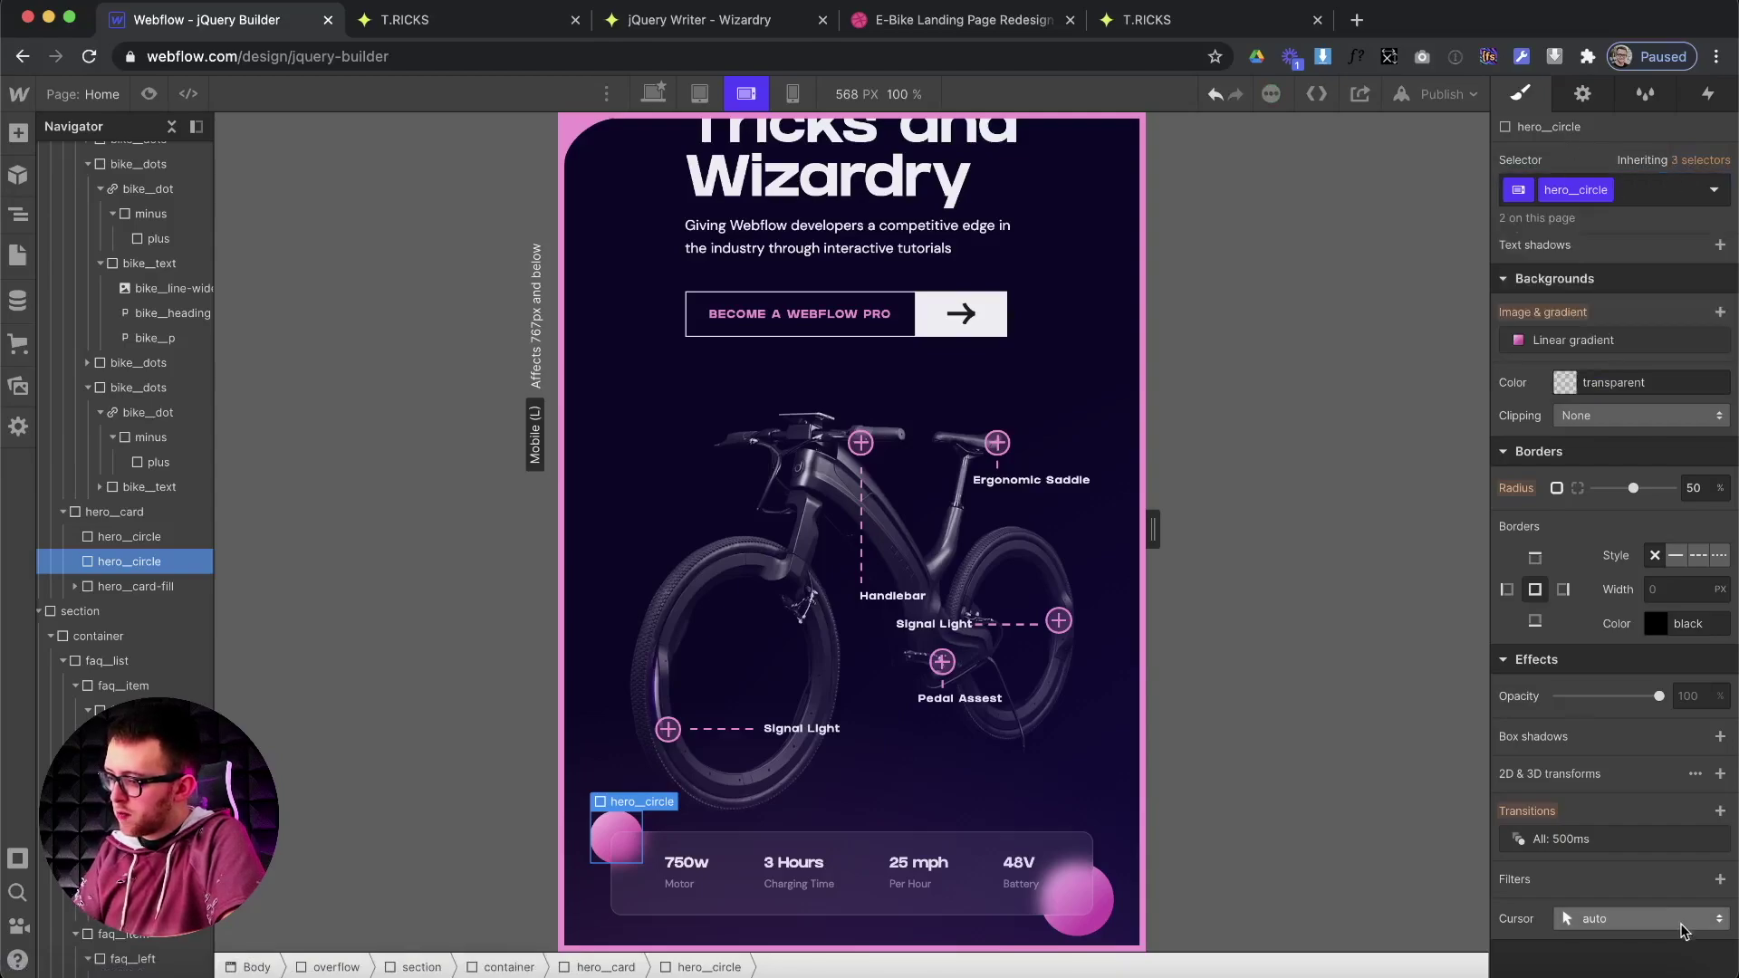
pyautogui.click(1696, 839)
# Restore combo class 1 on the left hero circle, adjust its x-move horizontal placement for mobile landscape, and remove x-move again.
pyautogui.click(1640, 186)
pyautogui.write('1')
pyautogui.press('Return')
pyautogui.click(1662, 184)
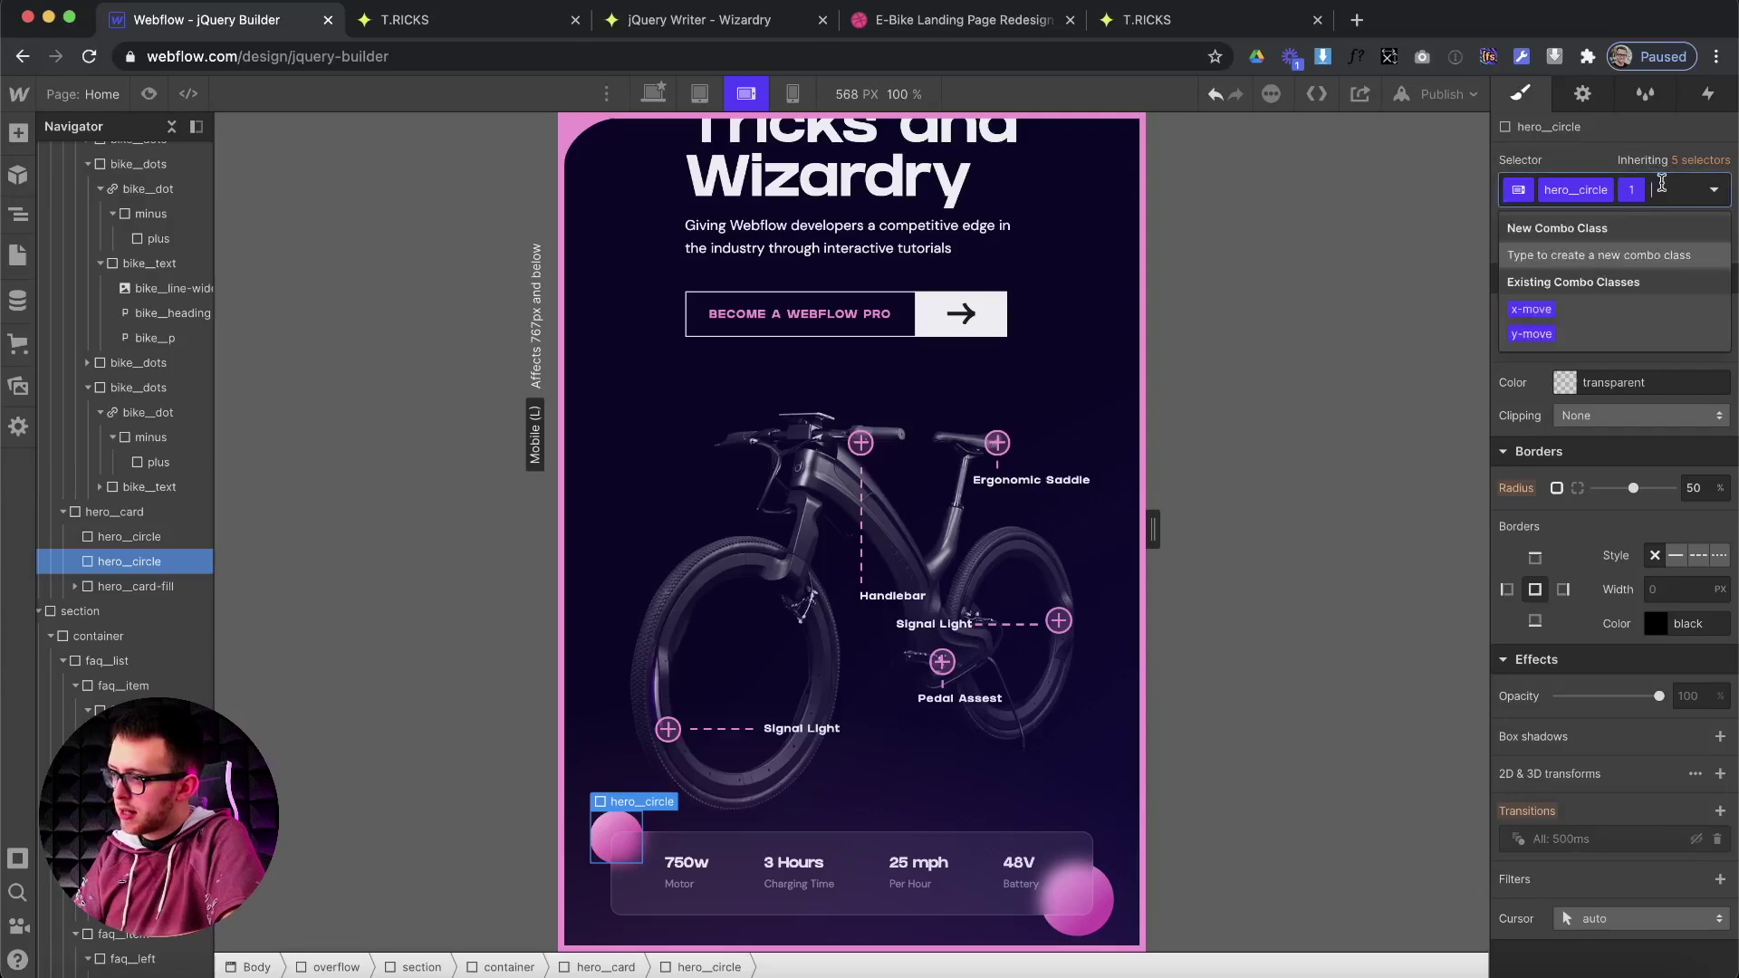
pyautogui.click(1534, 310)
pyautogui.scroll(15, 1599, 537)
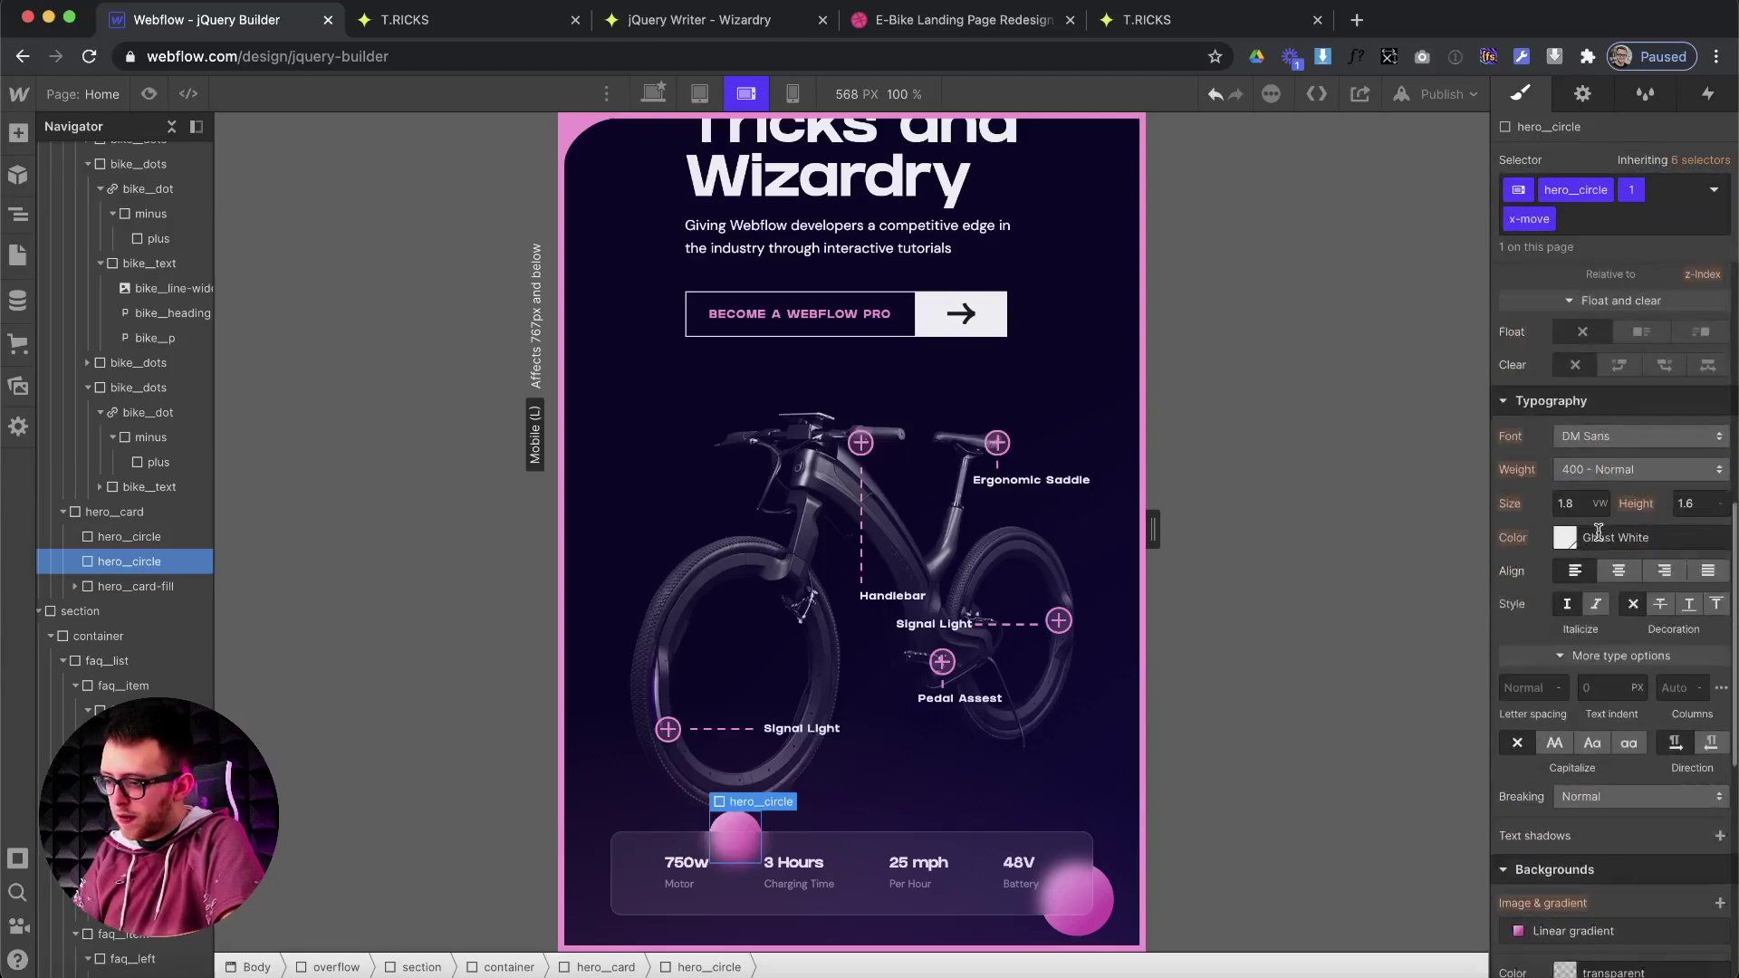
pyautogui.moveTo(1516, 396); pyautogui.dragTo(1385, 424)
pyautogui.click(1611, 222)
pyautogui.press('BackSpace')
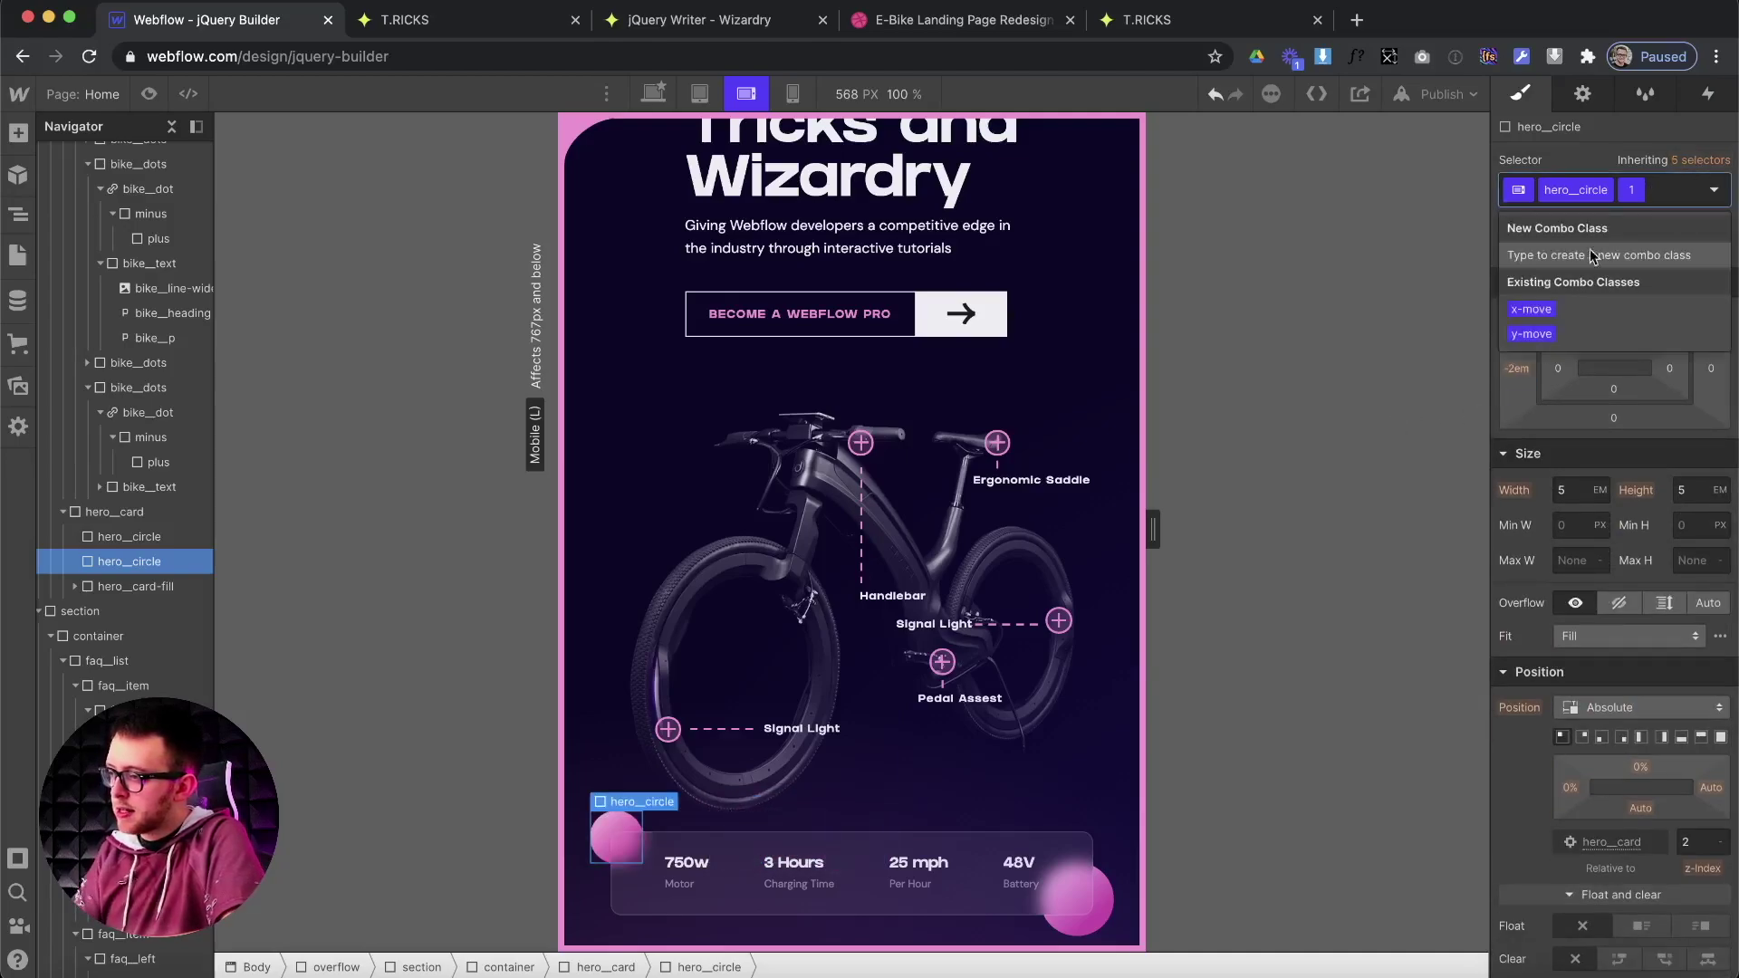
# Apply y-move to the left hero circle, adjust its top offset for mobile landscape, and remove the y-move class.
pyautogui.click(1531, 334)
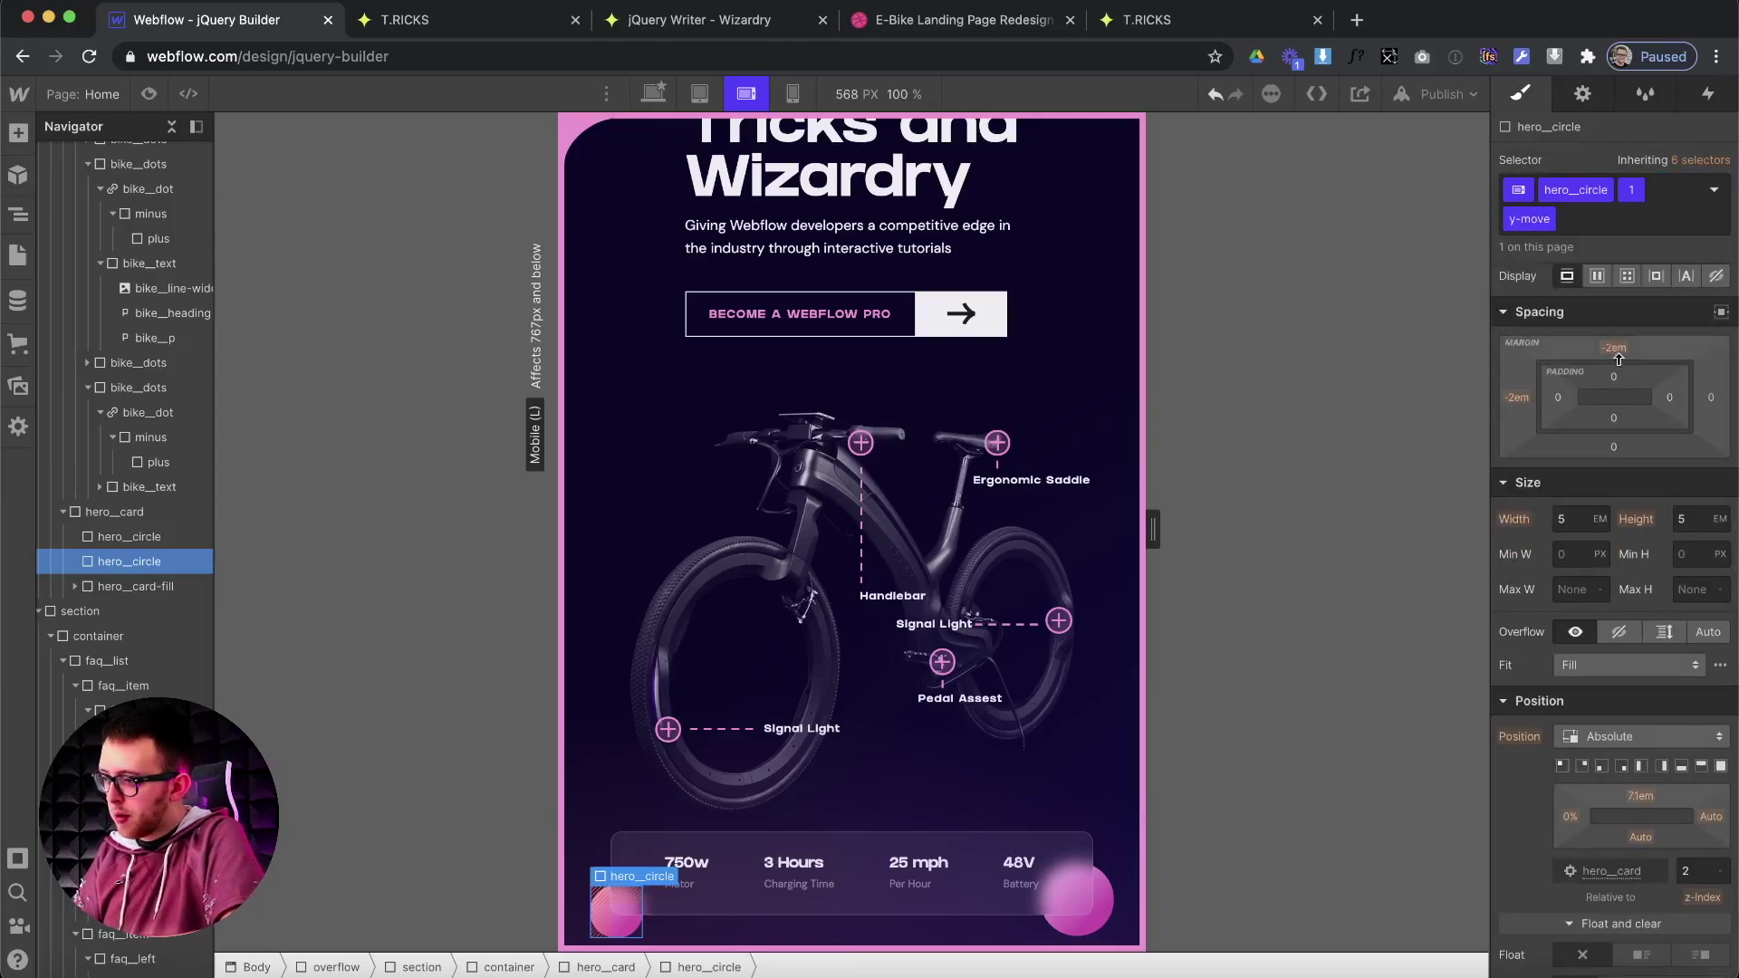
pyautogui.moveTo(1646, 803); pyautogui.dragTo(1647, 784)
pyautogui.click(1565, 221)
pyautogui.press('BackSpace')
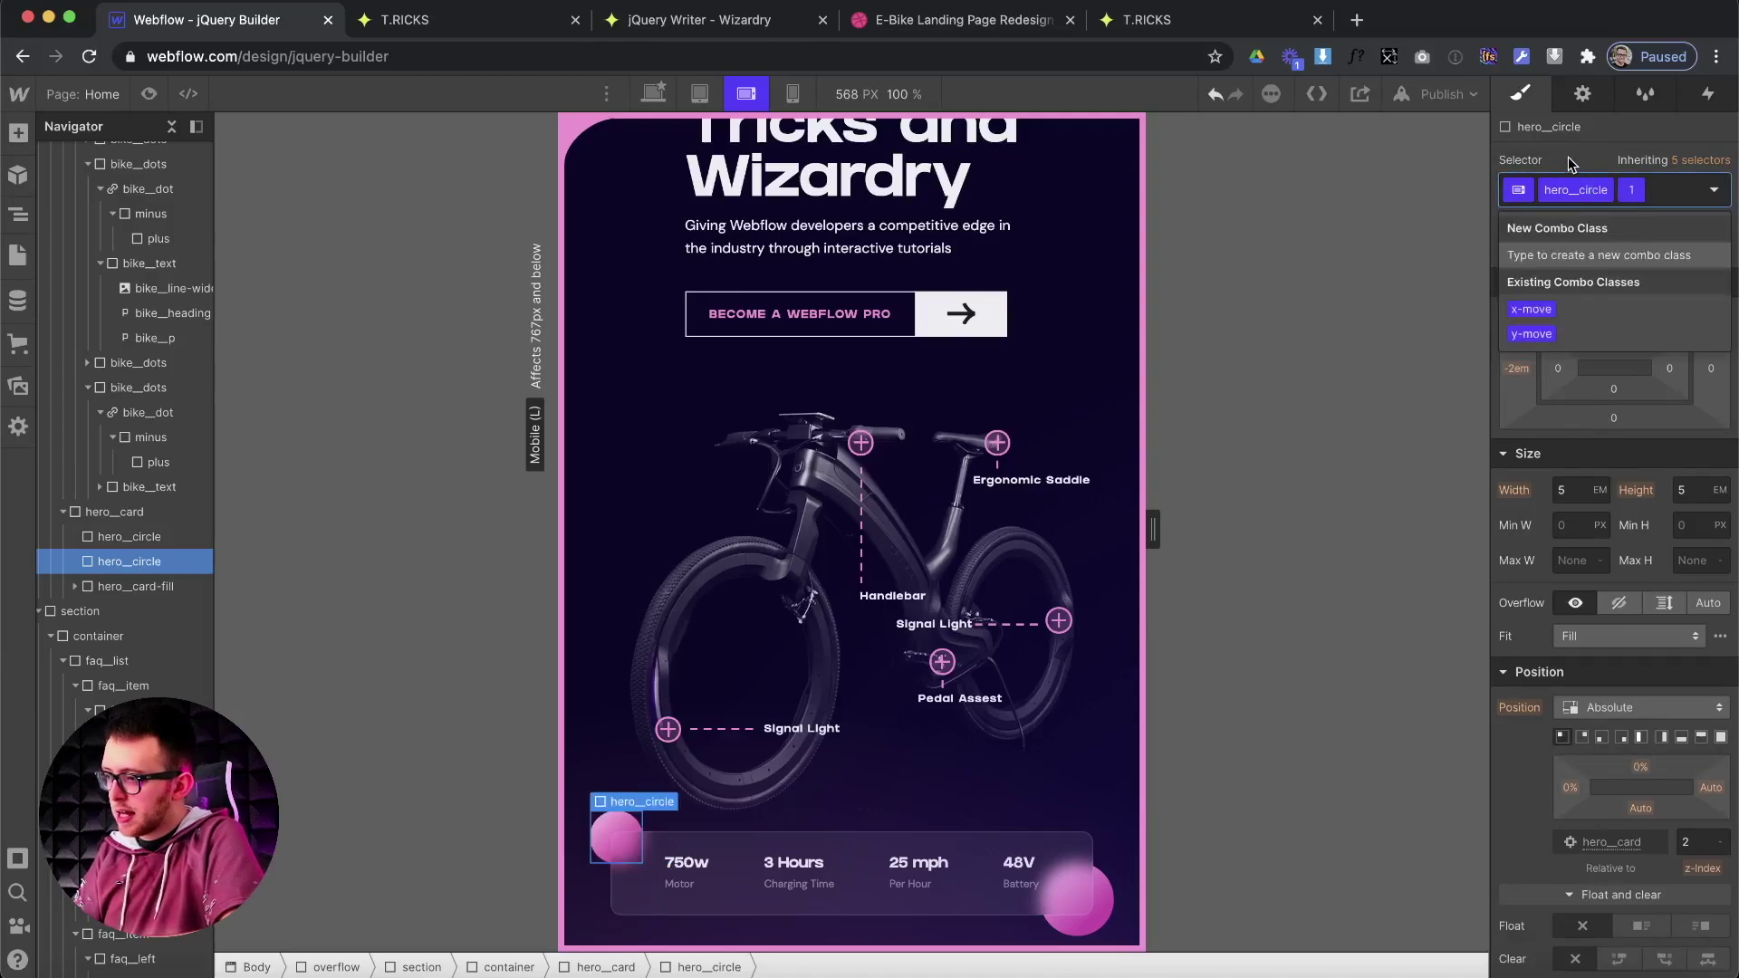
pyautogui.click(1572, 164)
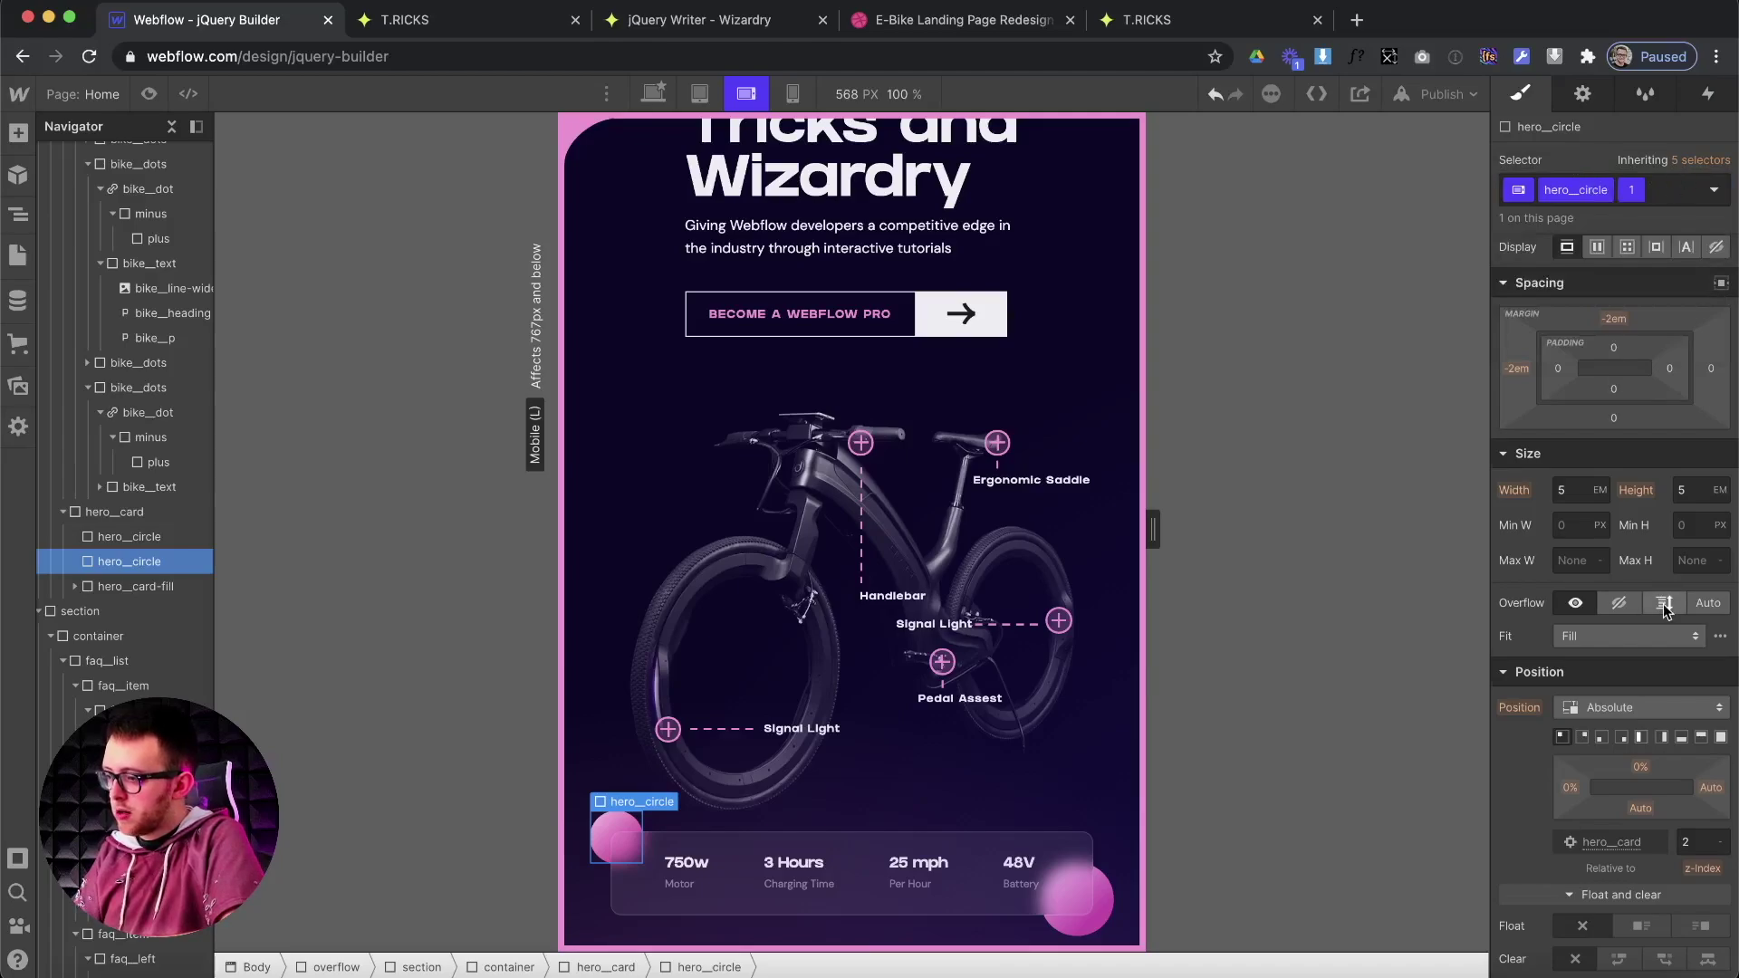
# Check the transition setting on the base hero__circle class without combo class 1, and put the combo class back.
pyautogui.scroll(-1, 1665, 605)
pyautogui.click(1667, 190)
pyautogui.press('BackSpace')
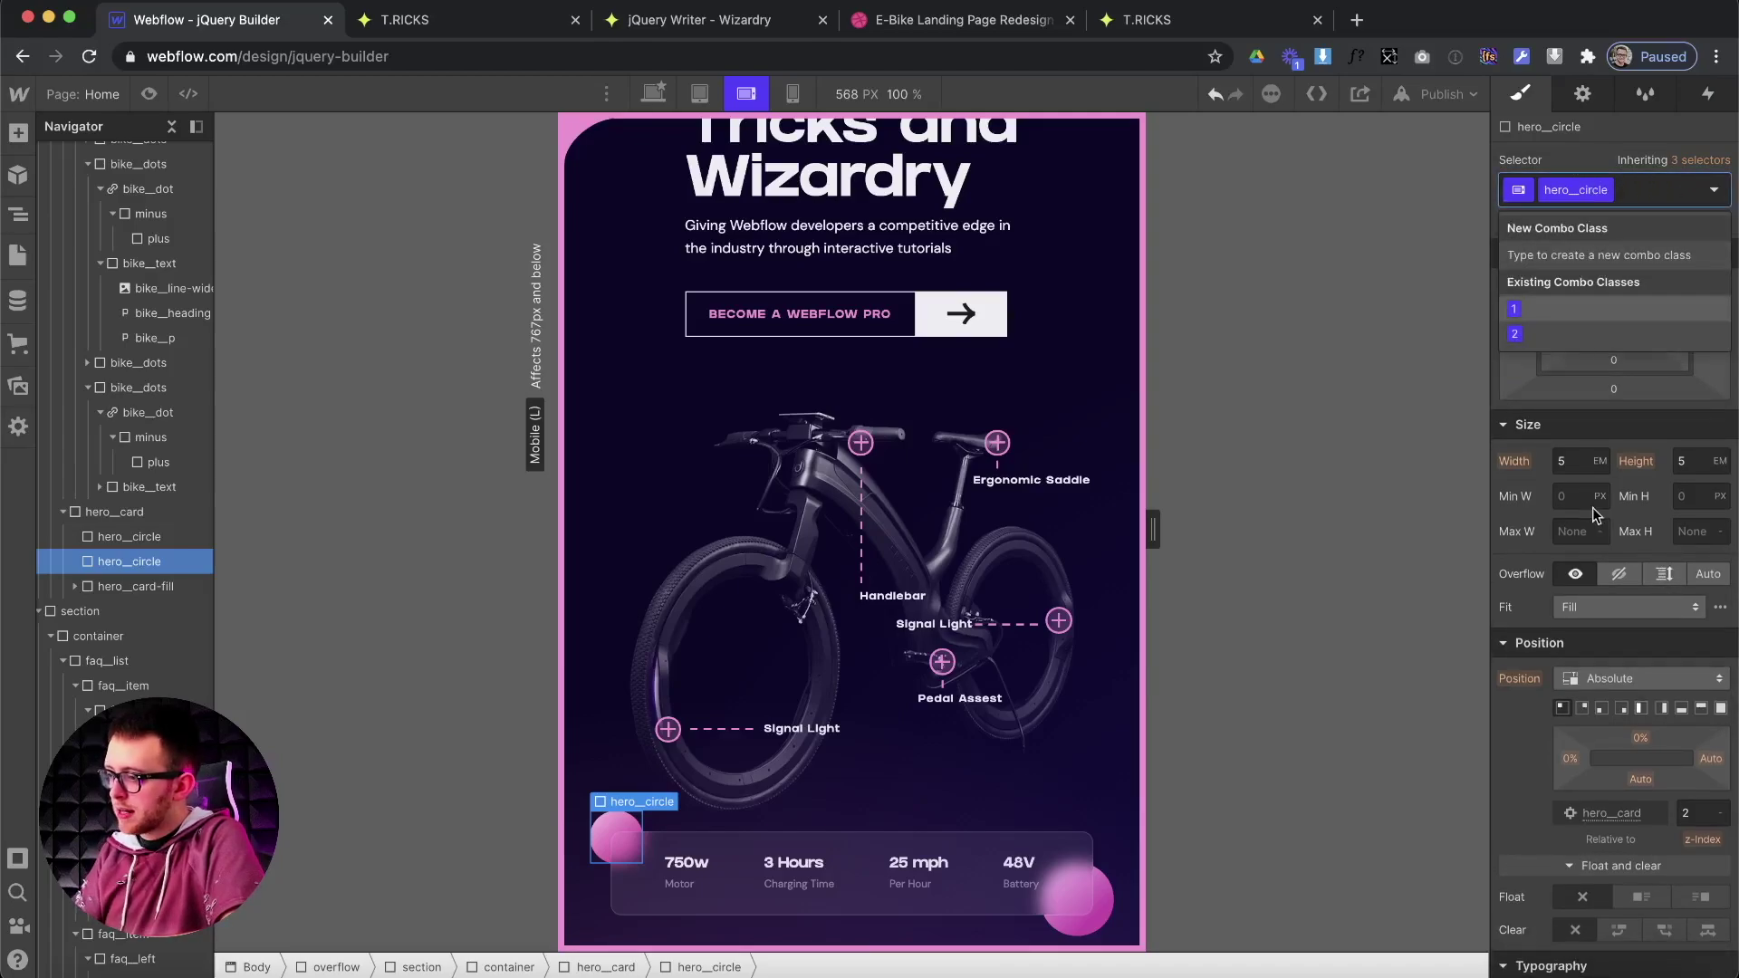
pyautogui.click(1525, 493)
pyautogui.scroll(-10, 1544, 620)
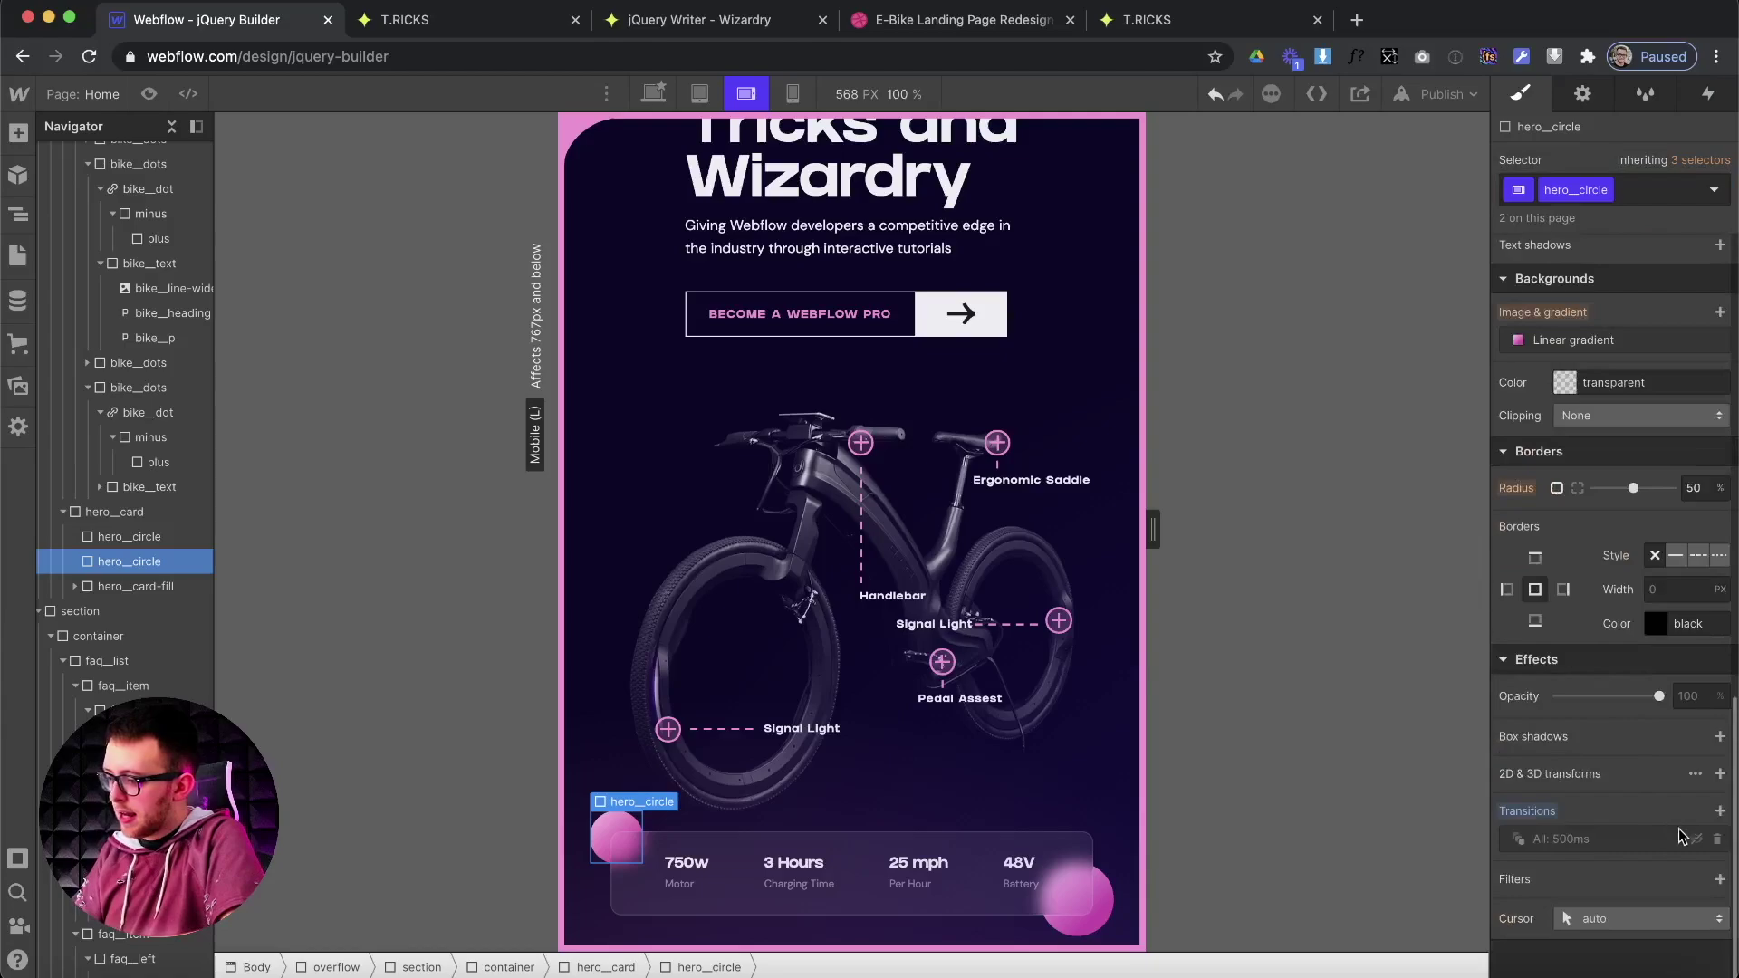
pyautogui.click(1635, 197)
pyautogui.press('Escape')
pyautogui.click(722, 116)
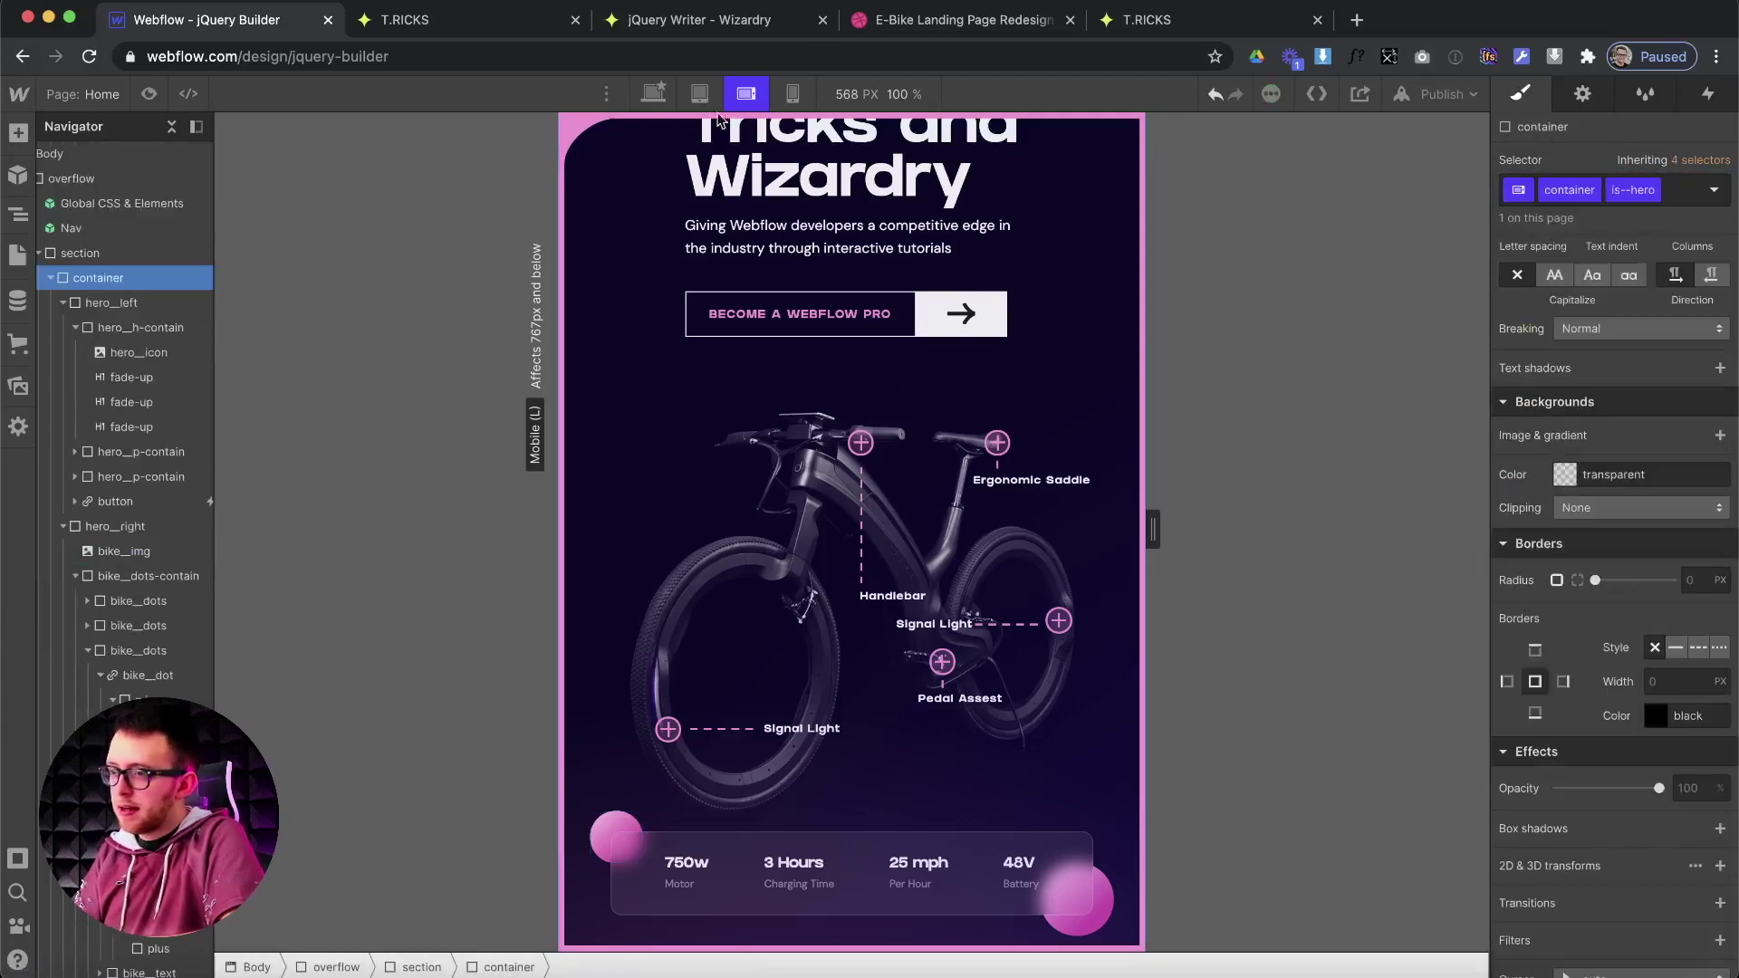
# Switch to the desktop breakpoint and review the left hero circle's interactions and transform settings.
pyautogui.click(653, 93)
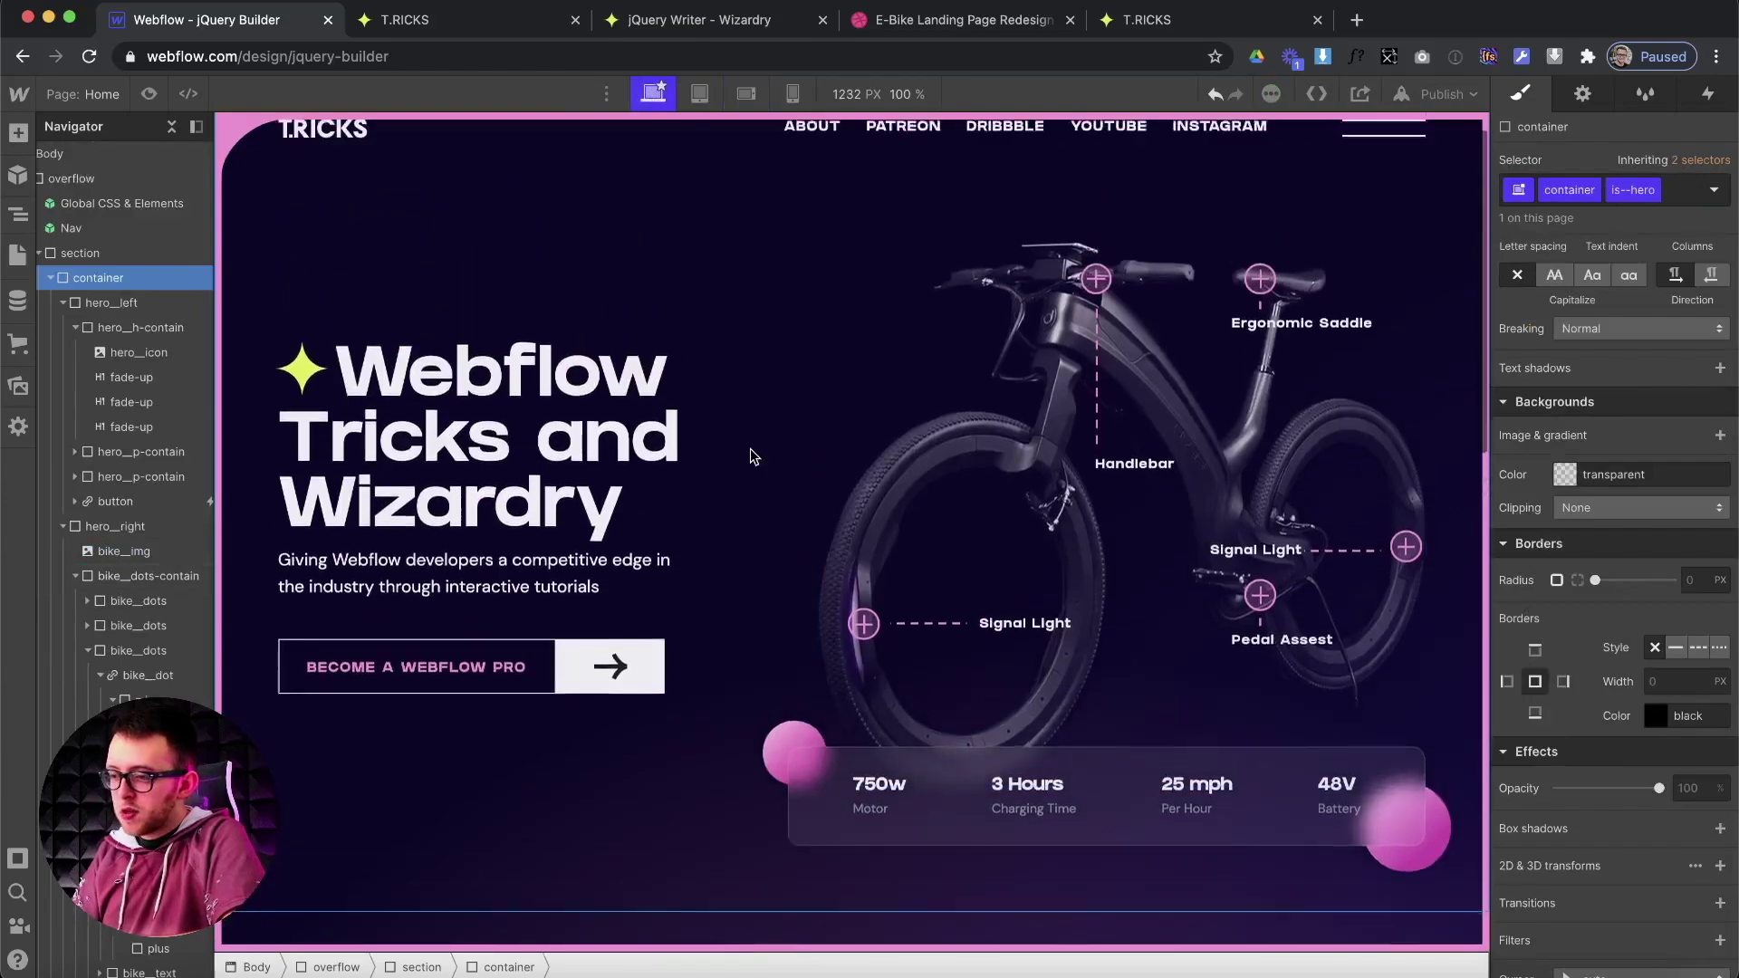
pyautogui.scroll(1, 750, 449)
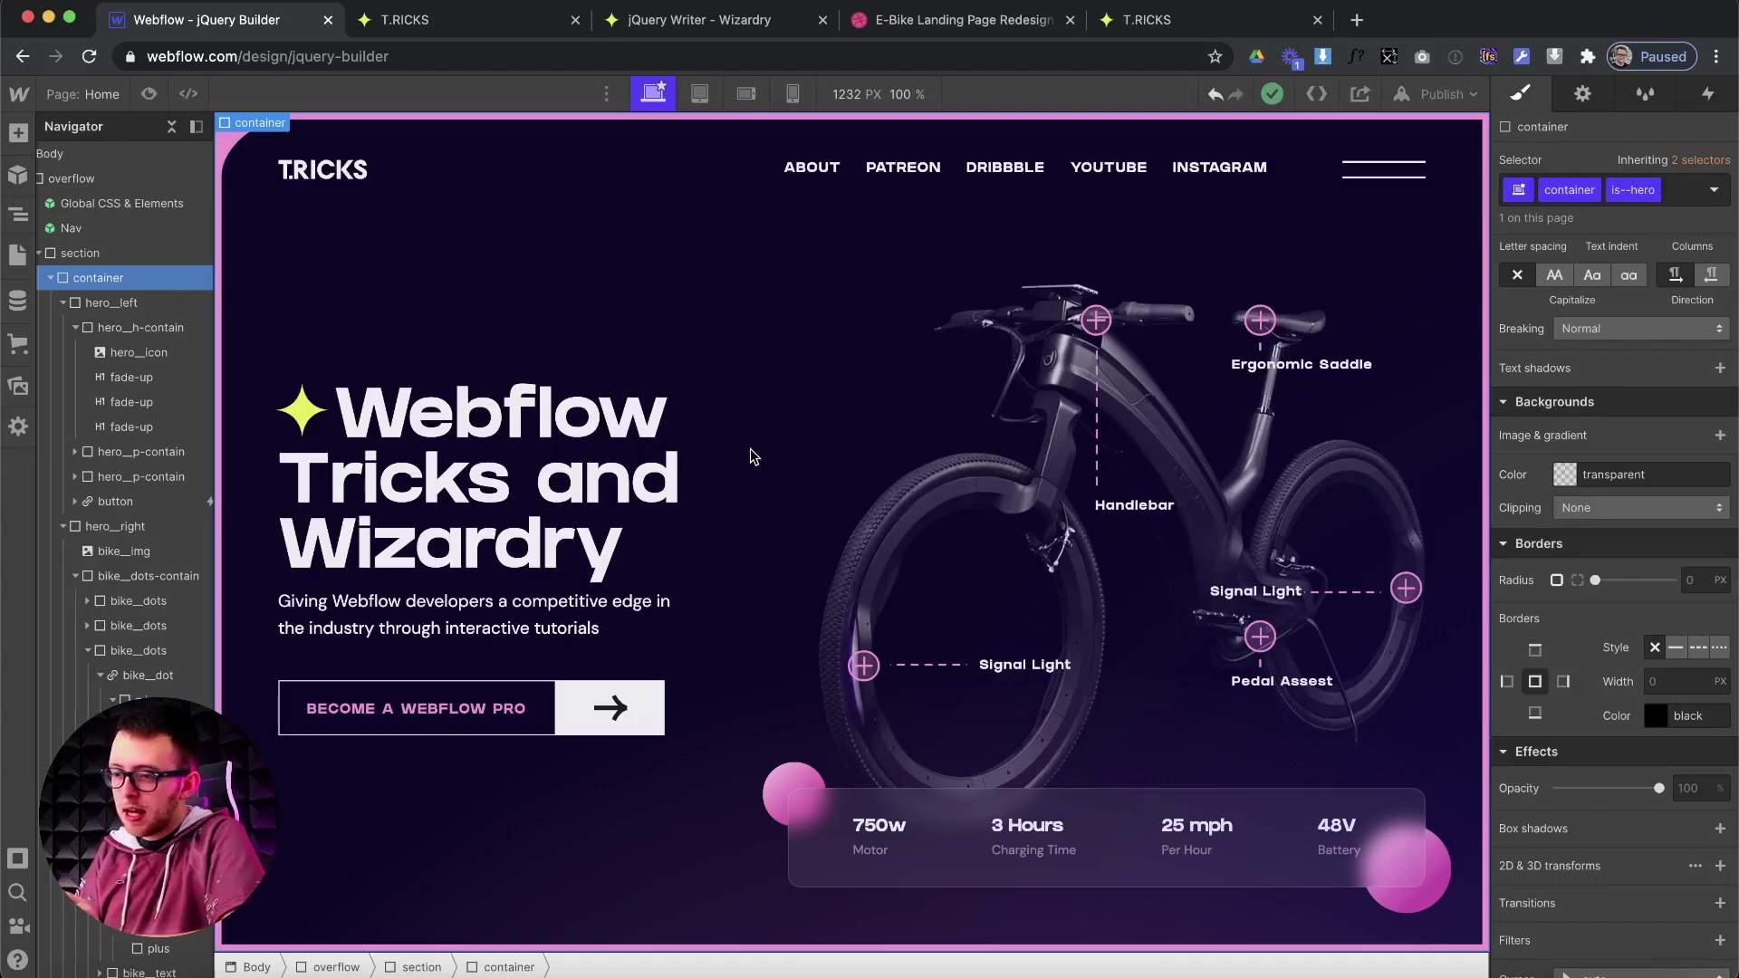
pyautogui.click(764, 790)
pyautogui.click(1708, 93)
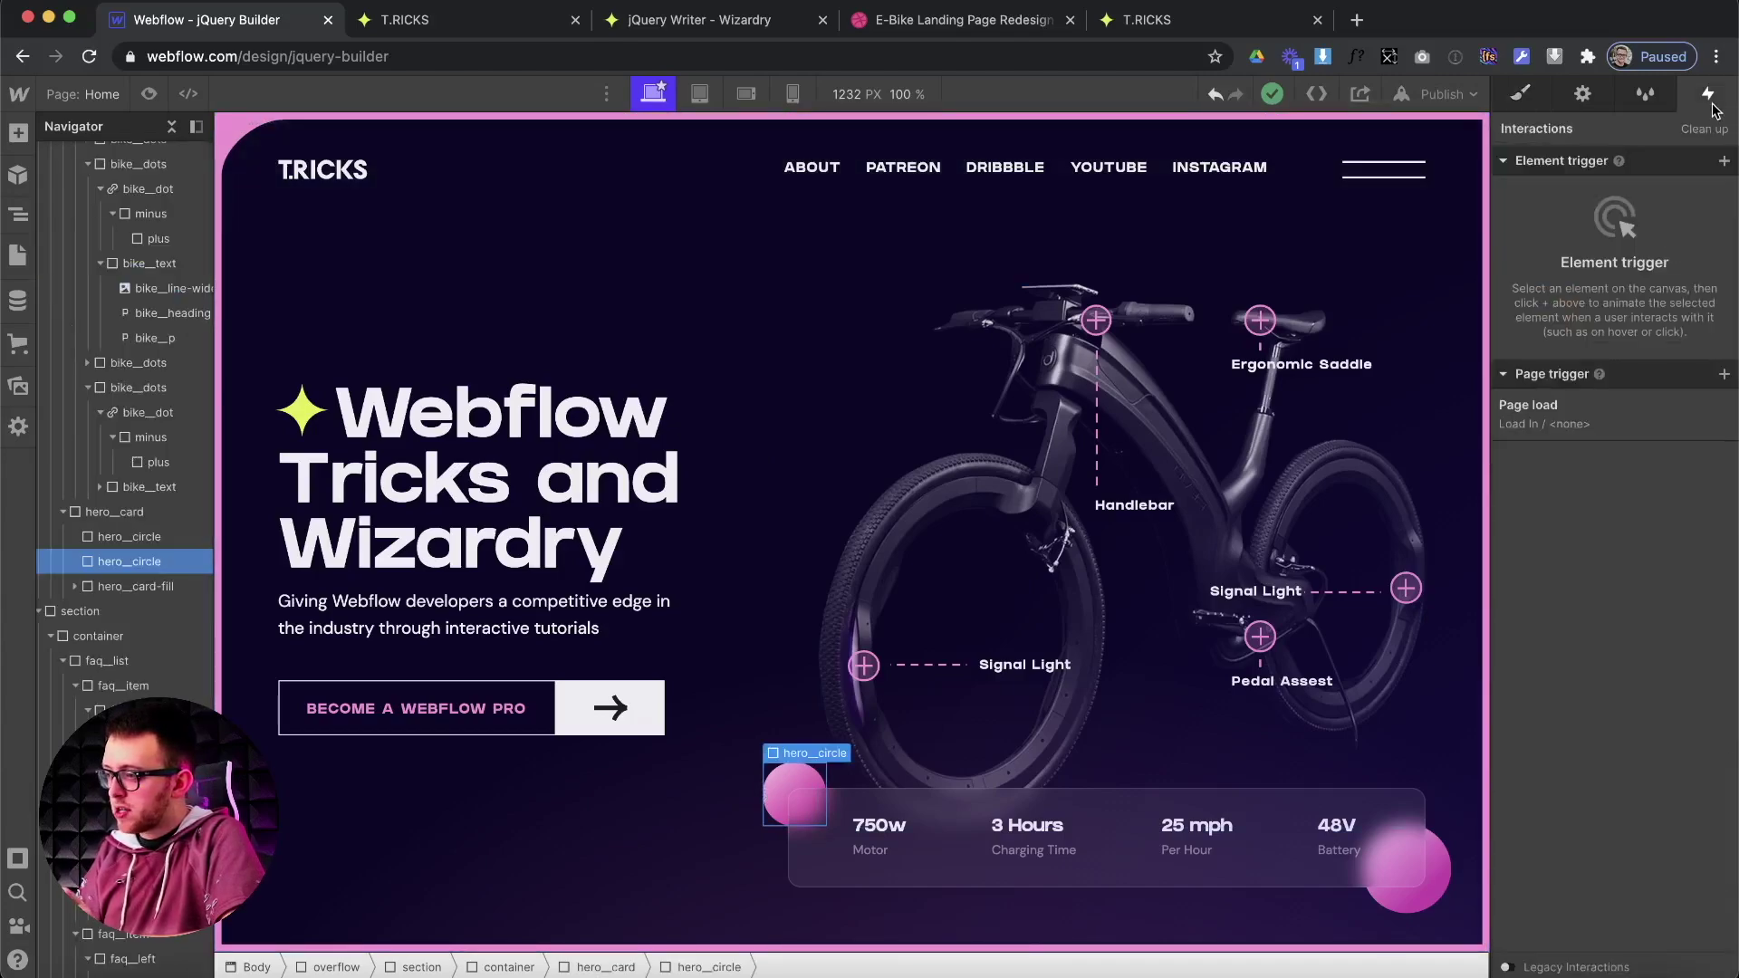
pyautogui.press('s')
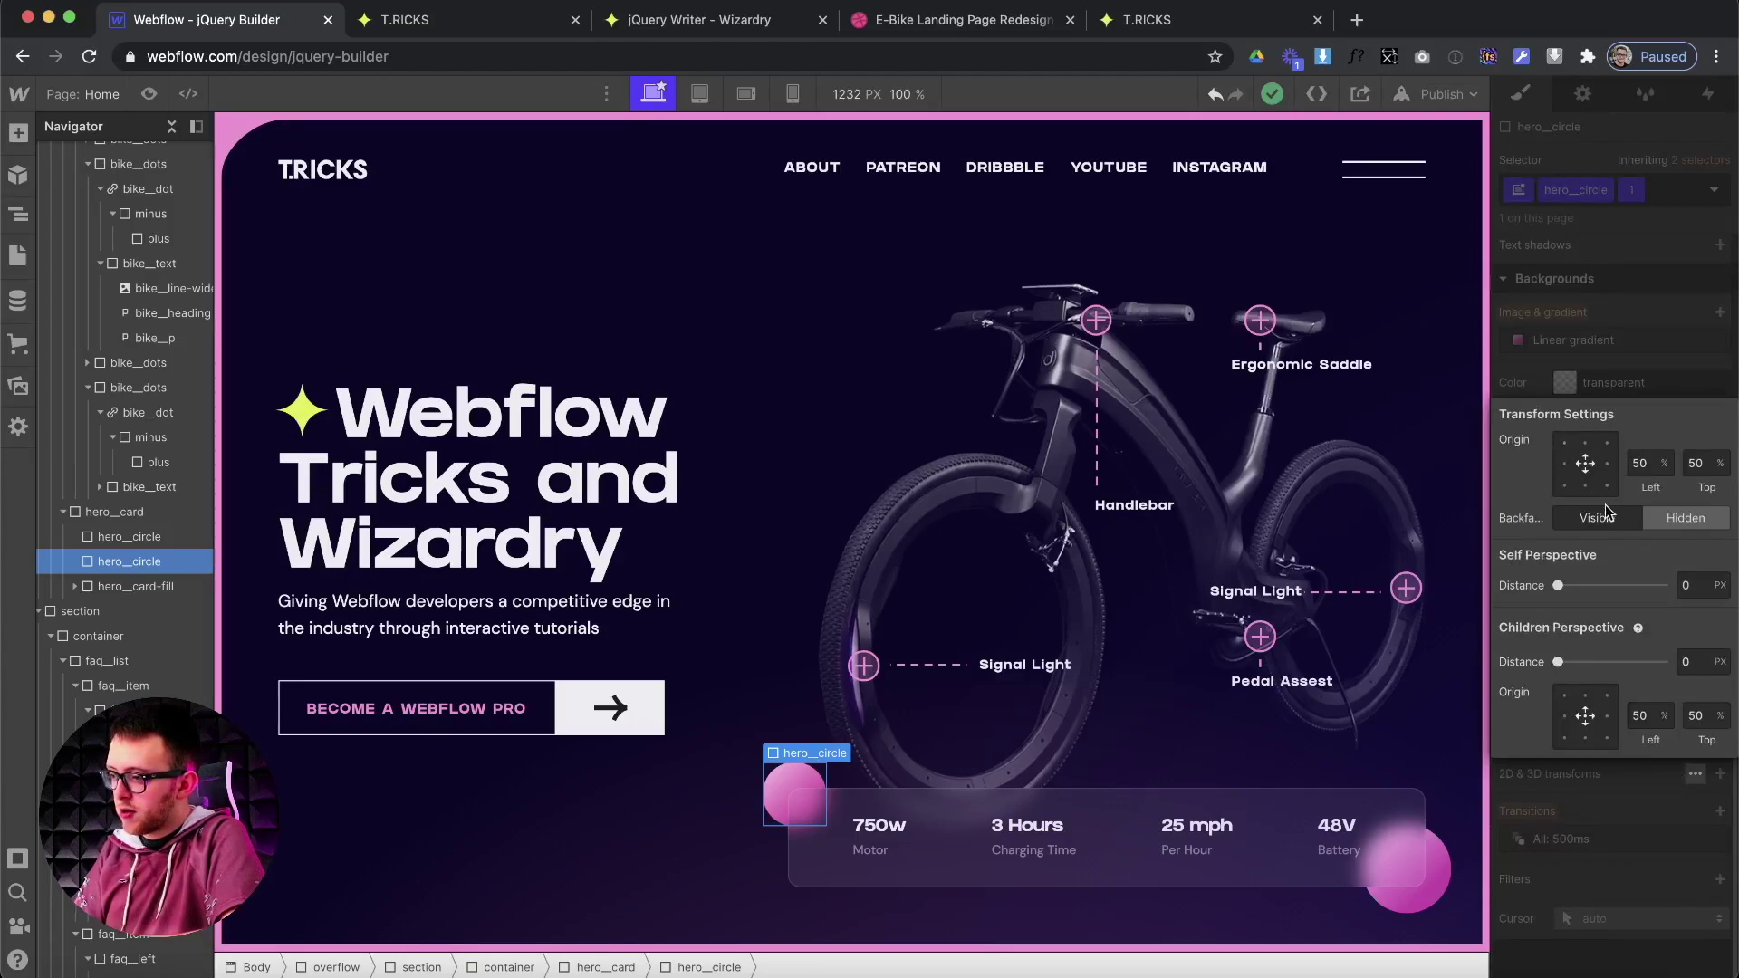
pyautogui.click(1515, 368)
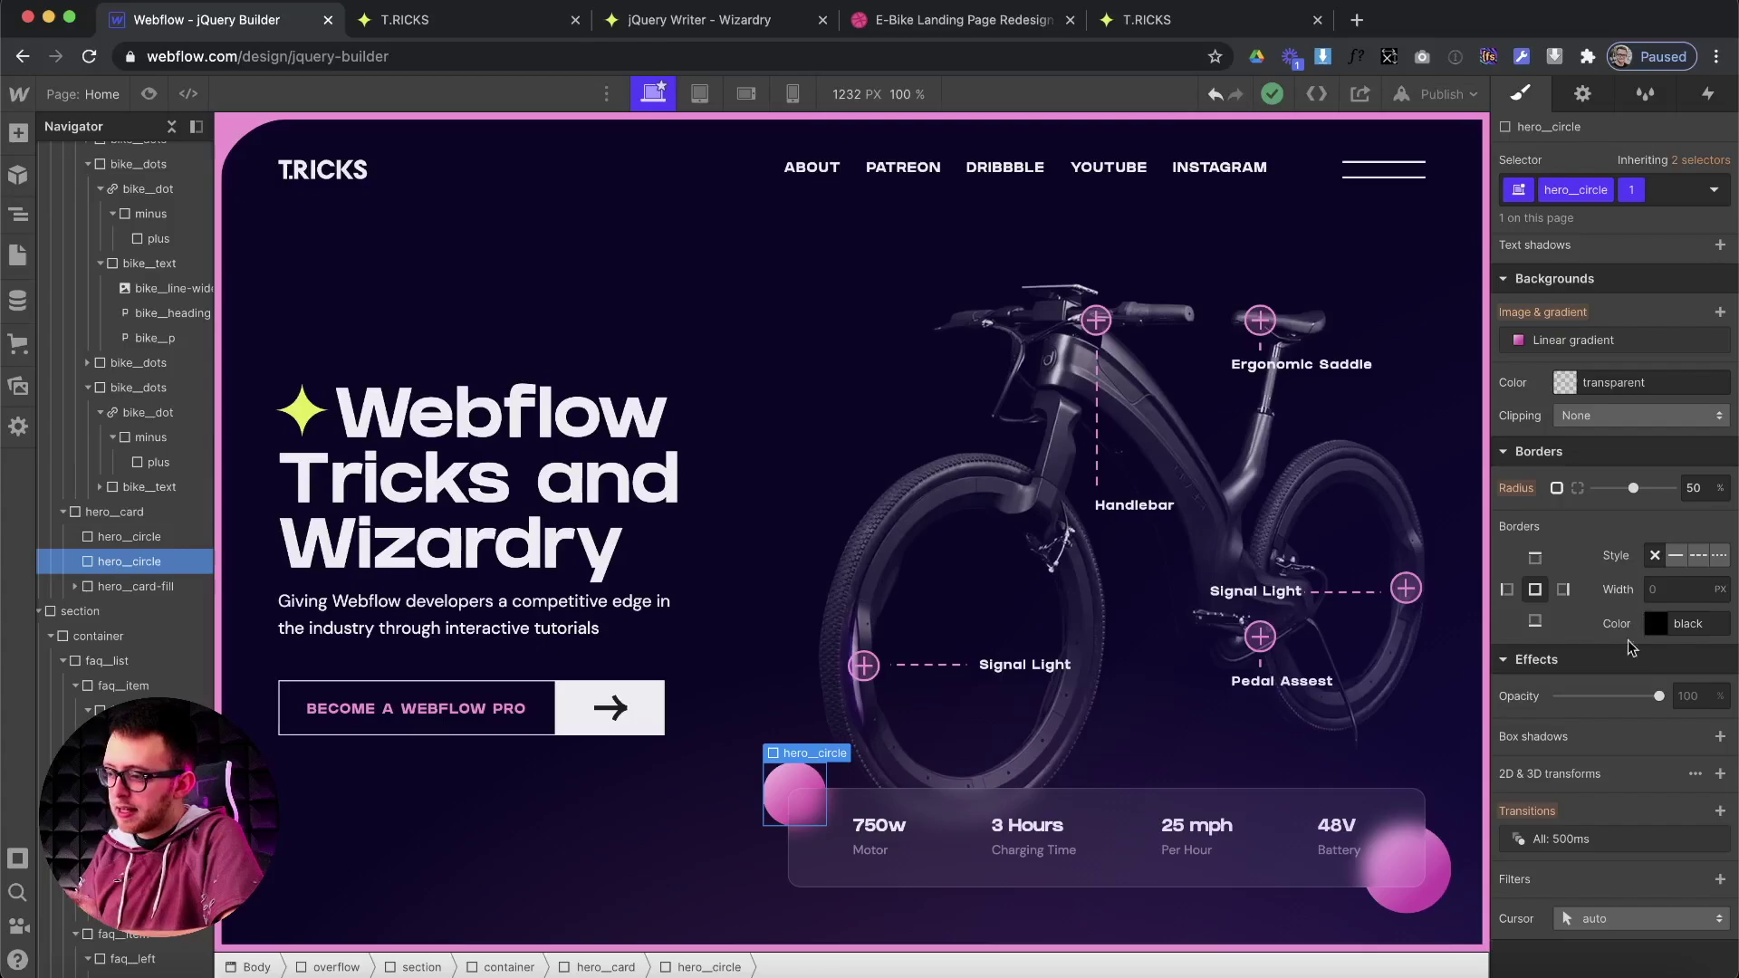
# Set the height of faq__paragraph in the first FAQ item to 11em.
pyautogui.scroll(-4, 1017, 617)
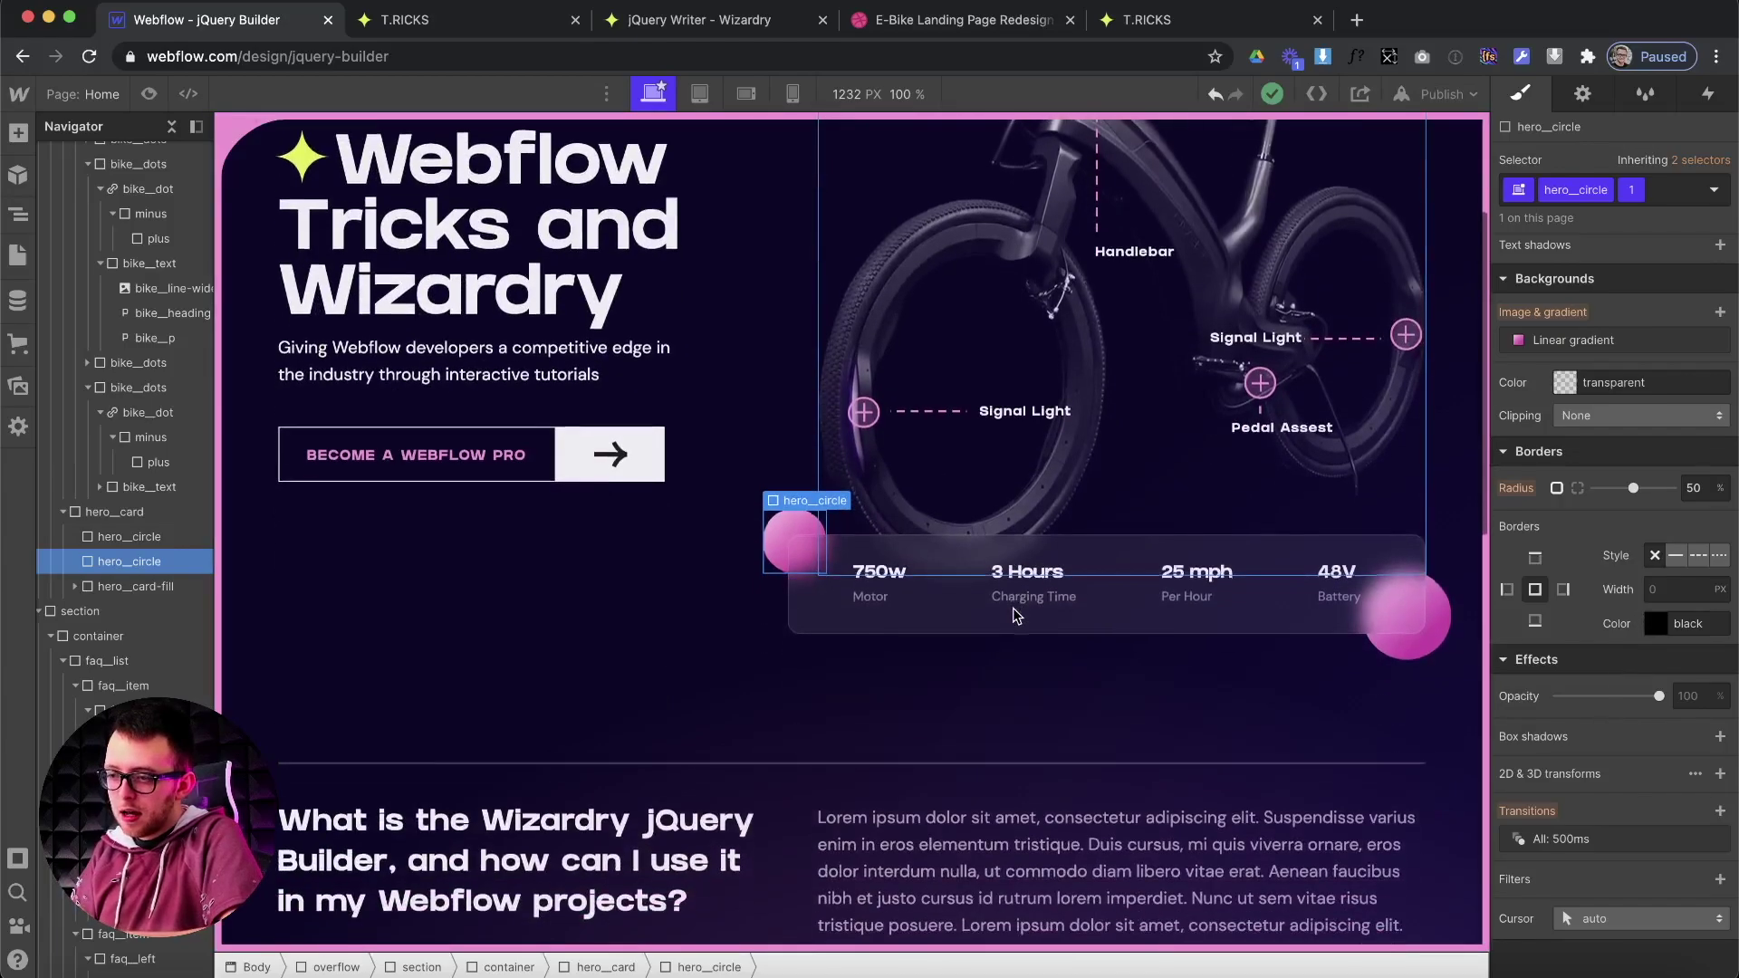
pyautogui.scroll(-3, 1017, 616)
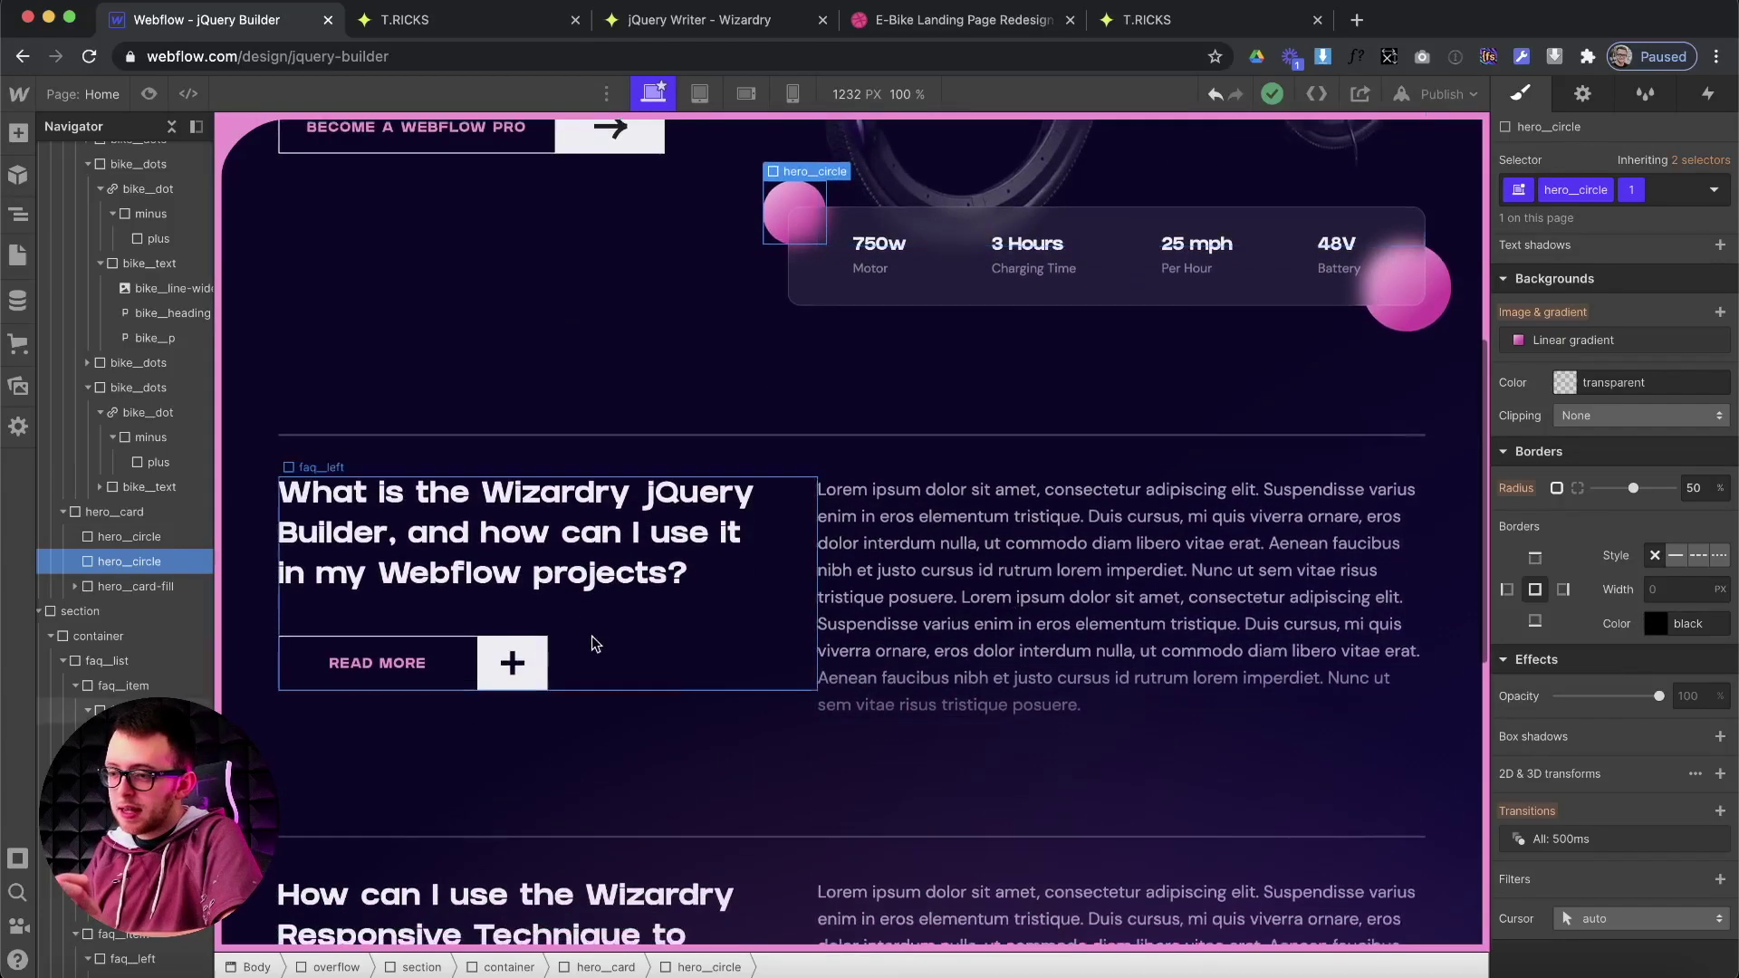
pyautogui.click(679, 622)
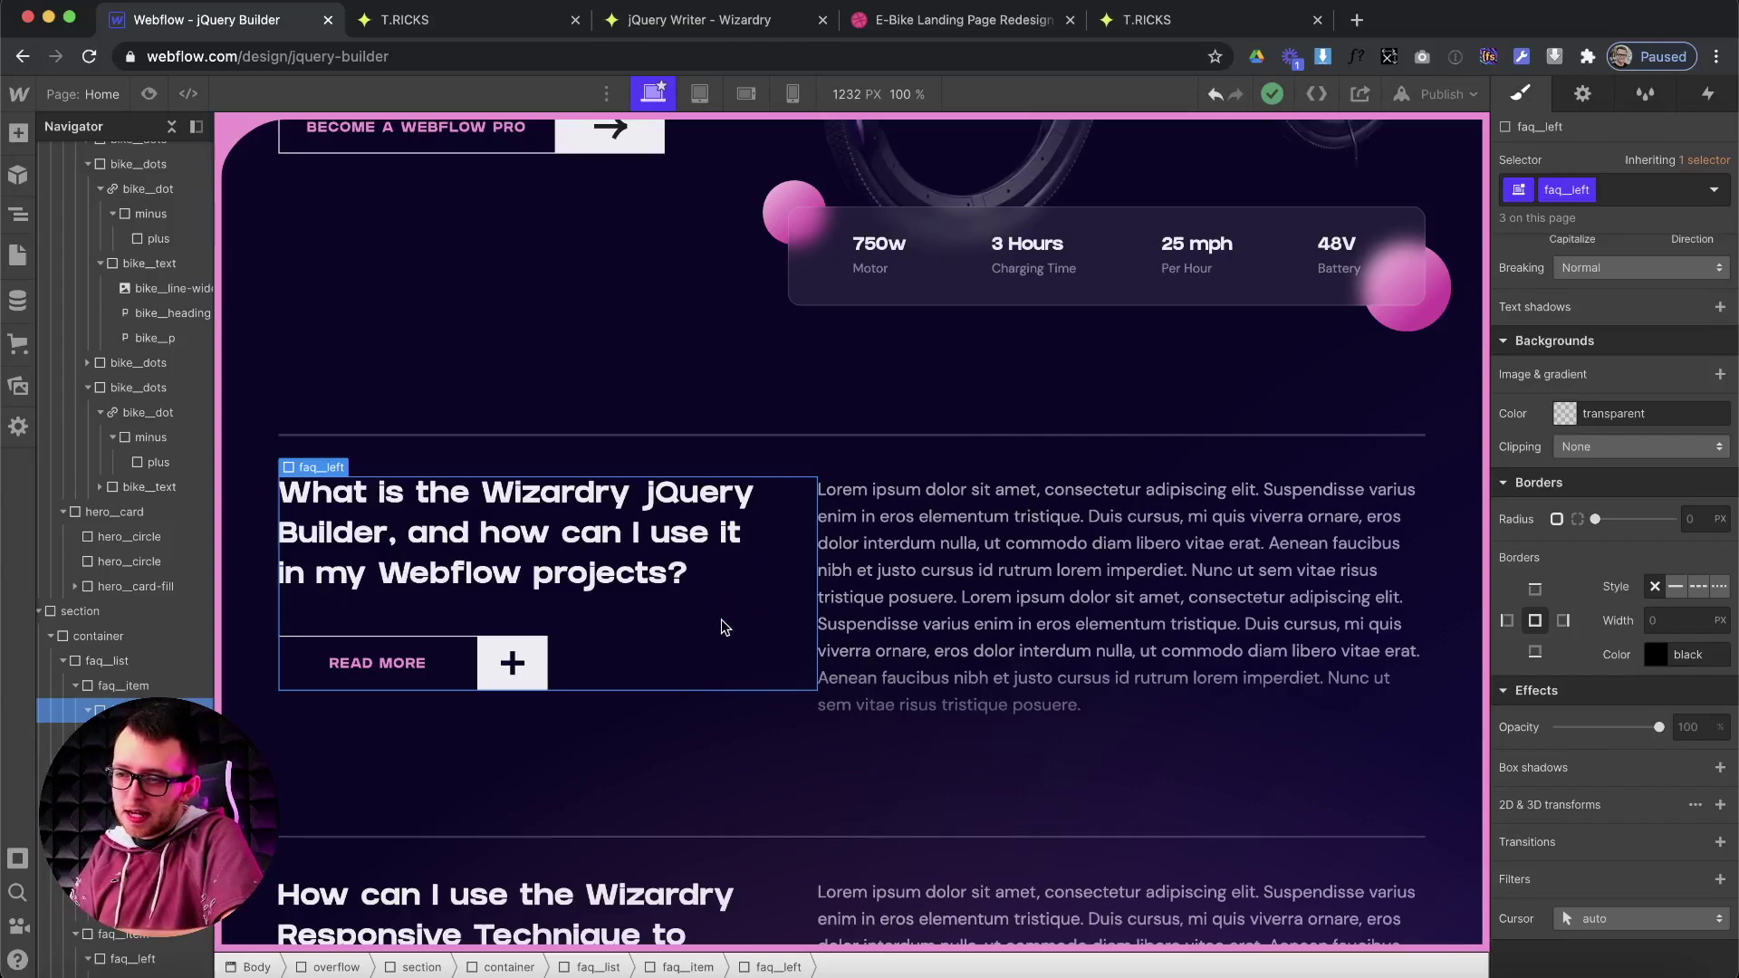
pyautogui.click(659, 672)
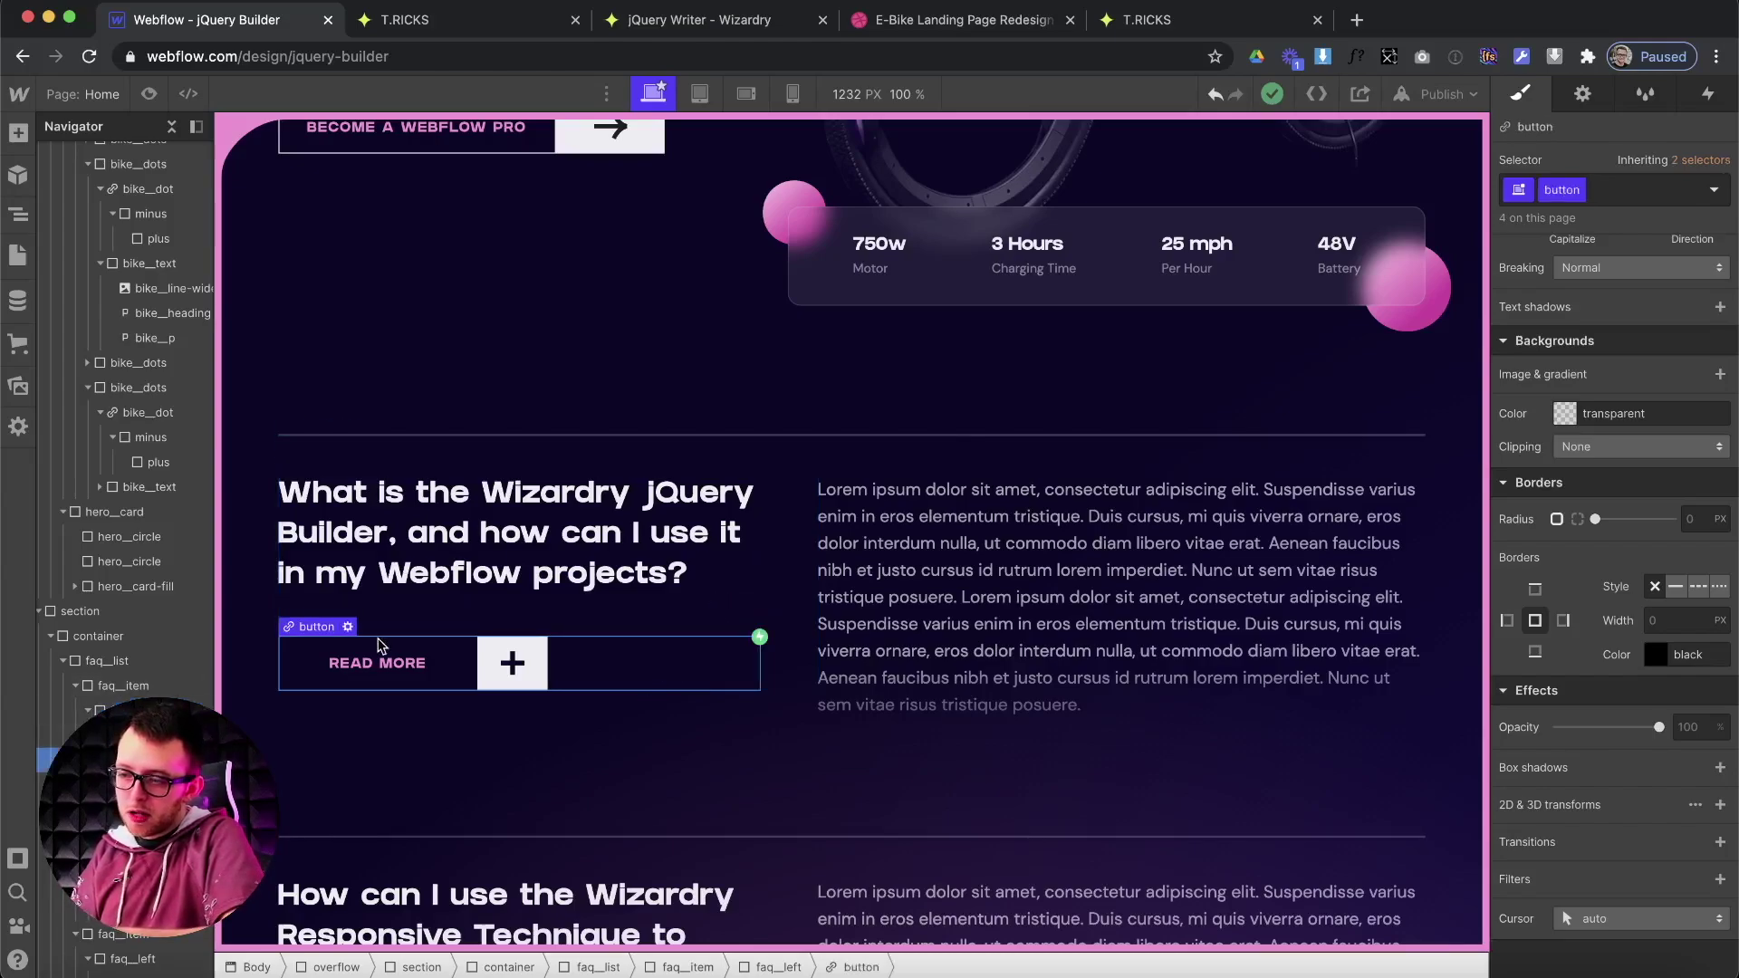
pyautogui.click(983, 573)
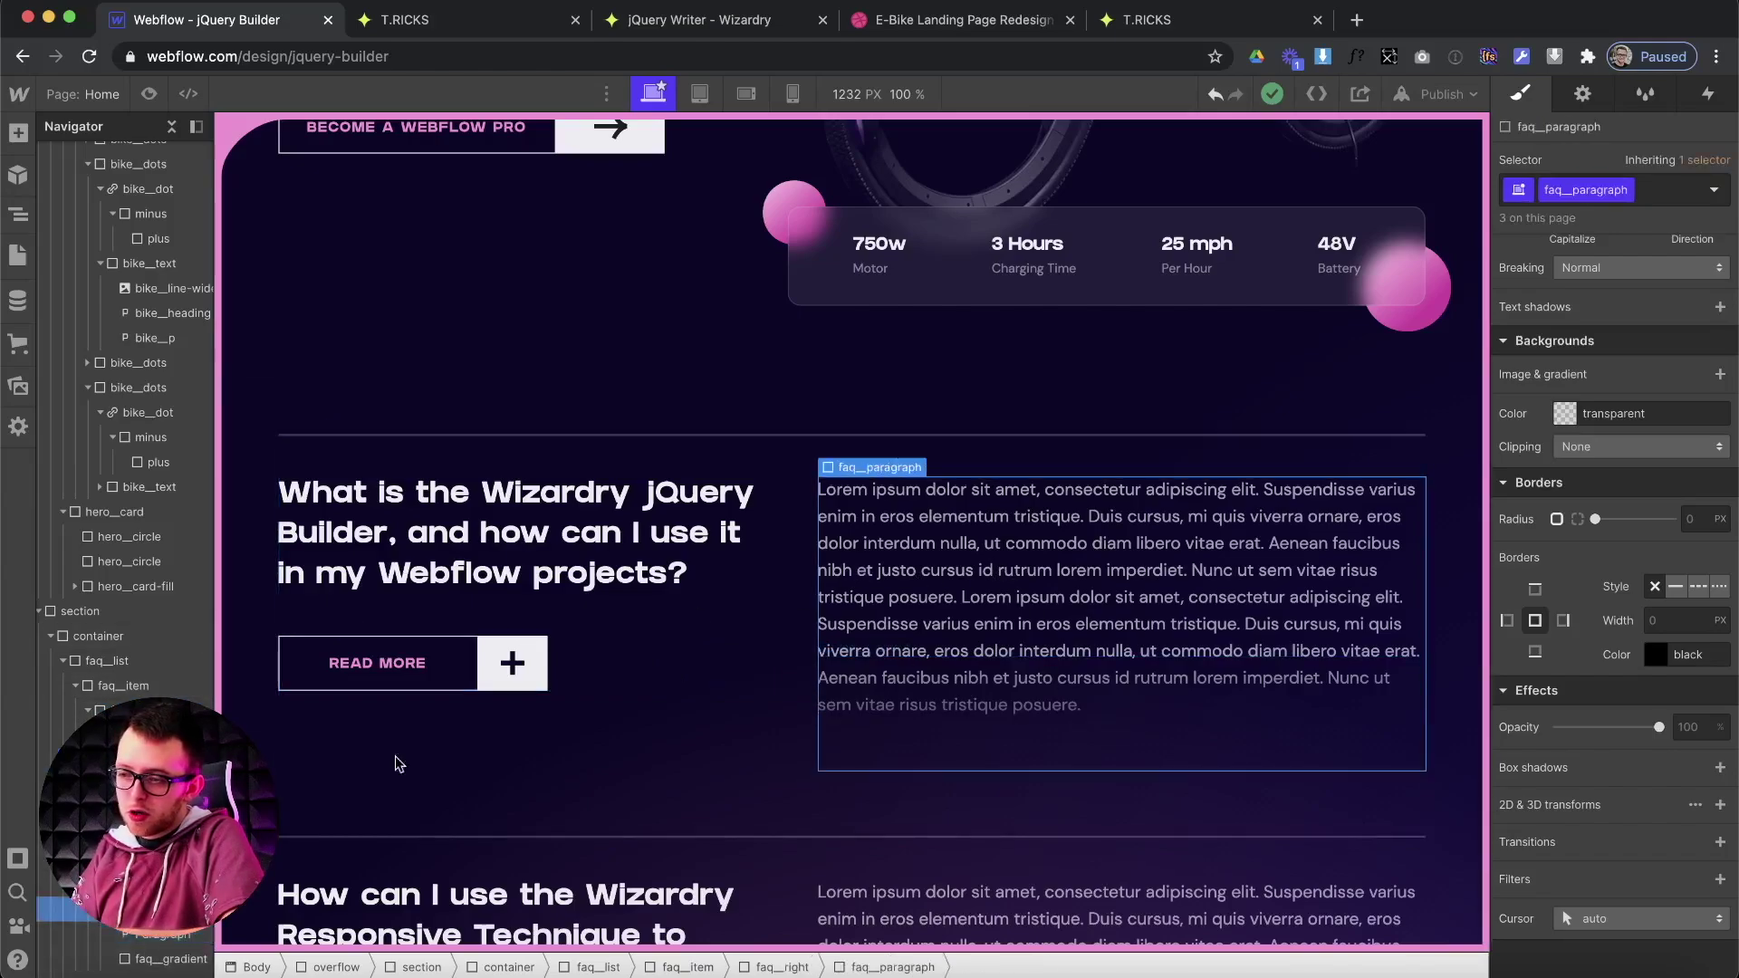
pyautogui.scroll(10, 1646, 508)
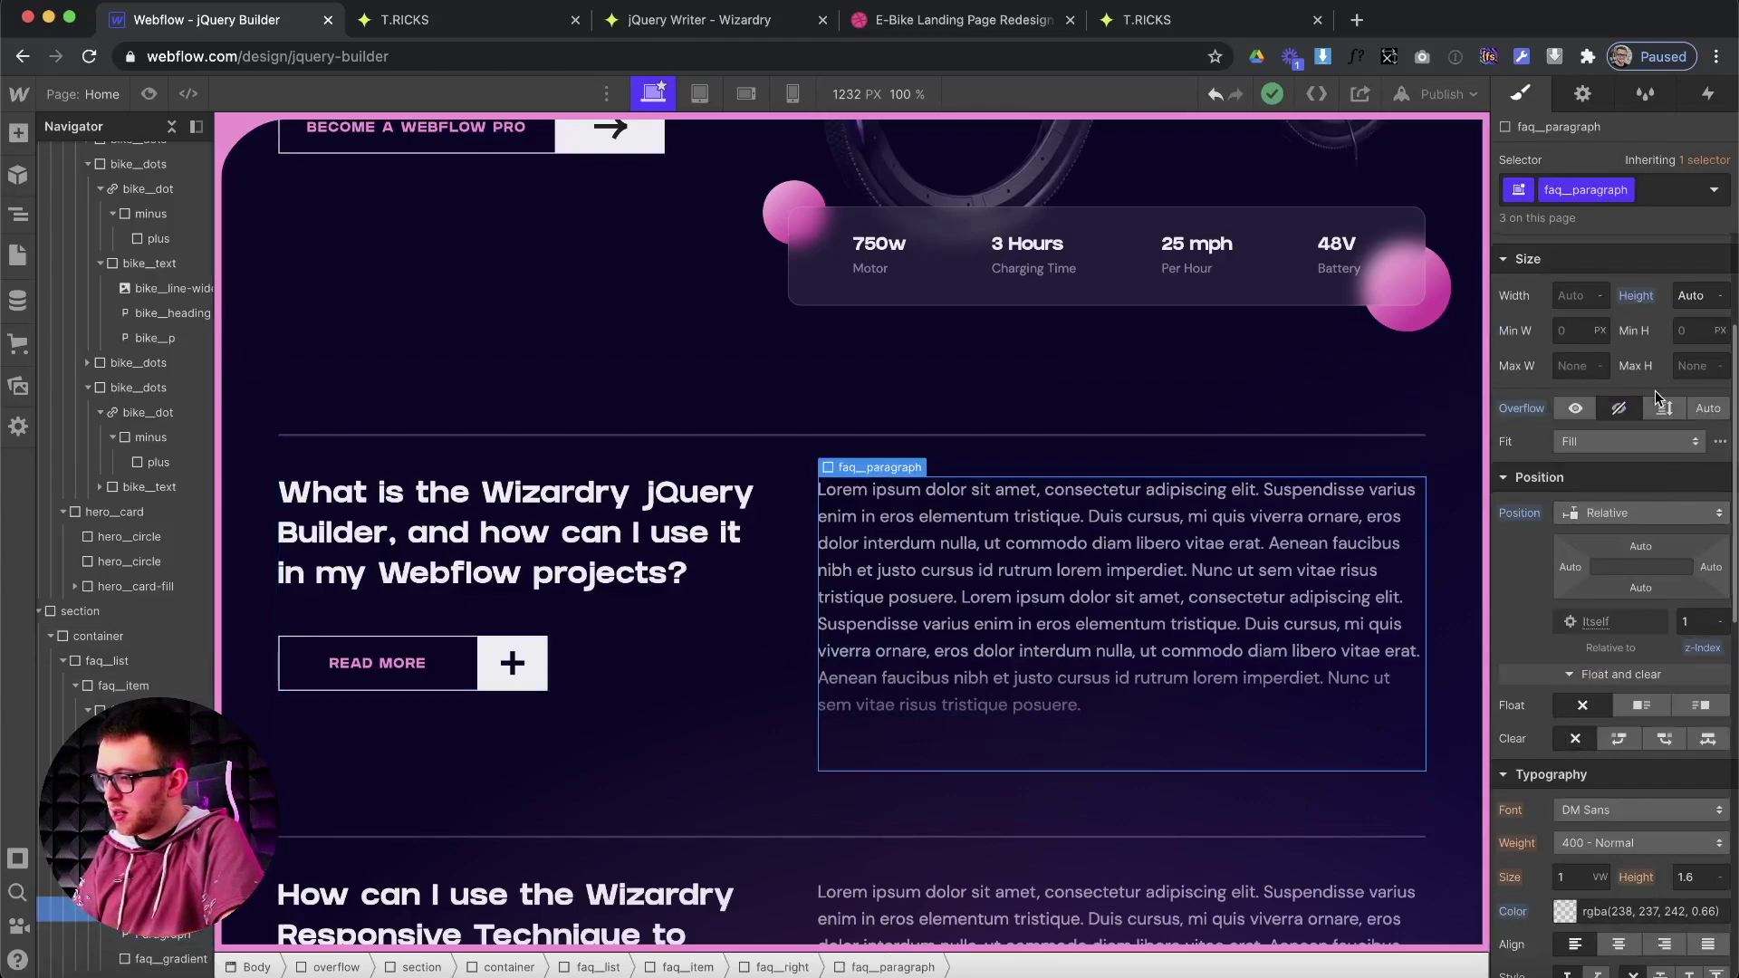
pyautogui.click(1685, 295)
pyautogui.write('11')
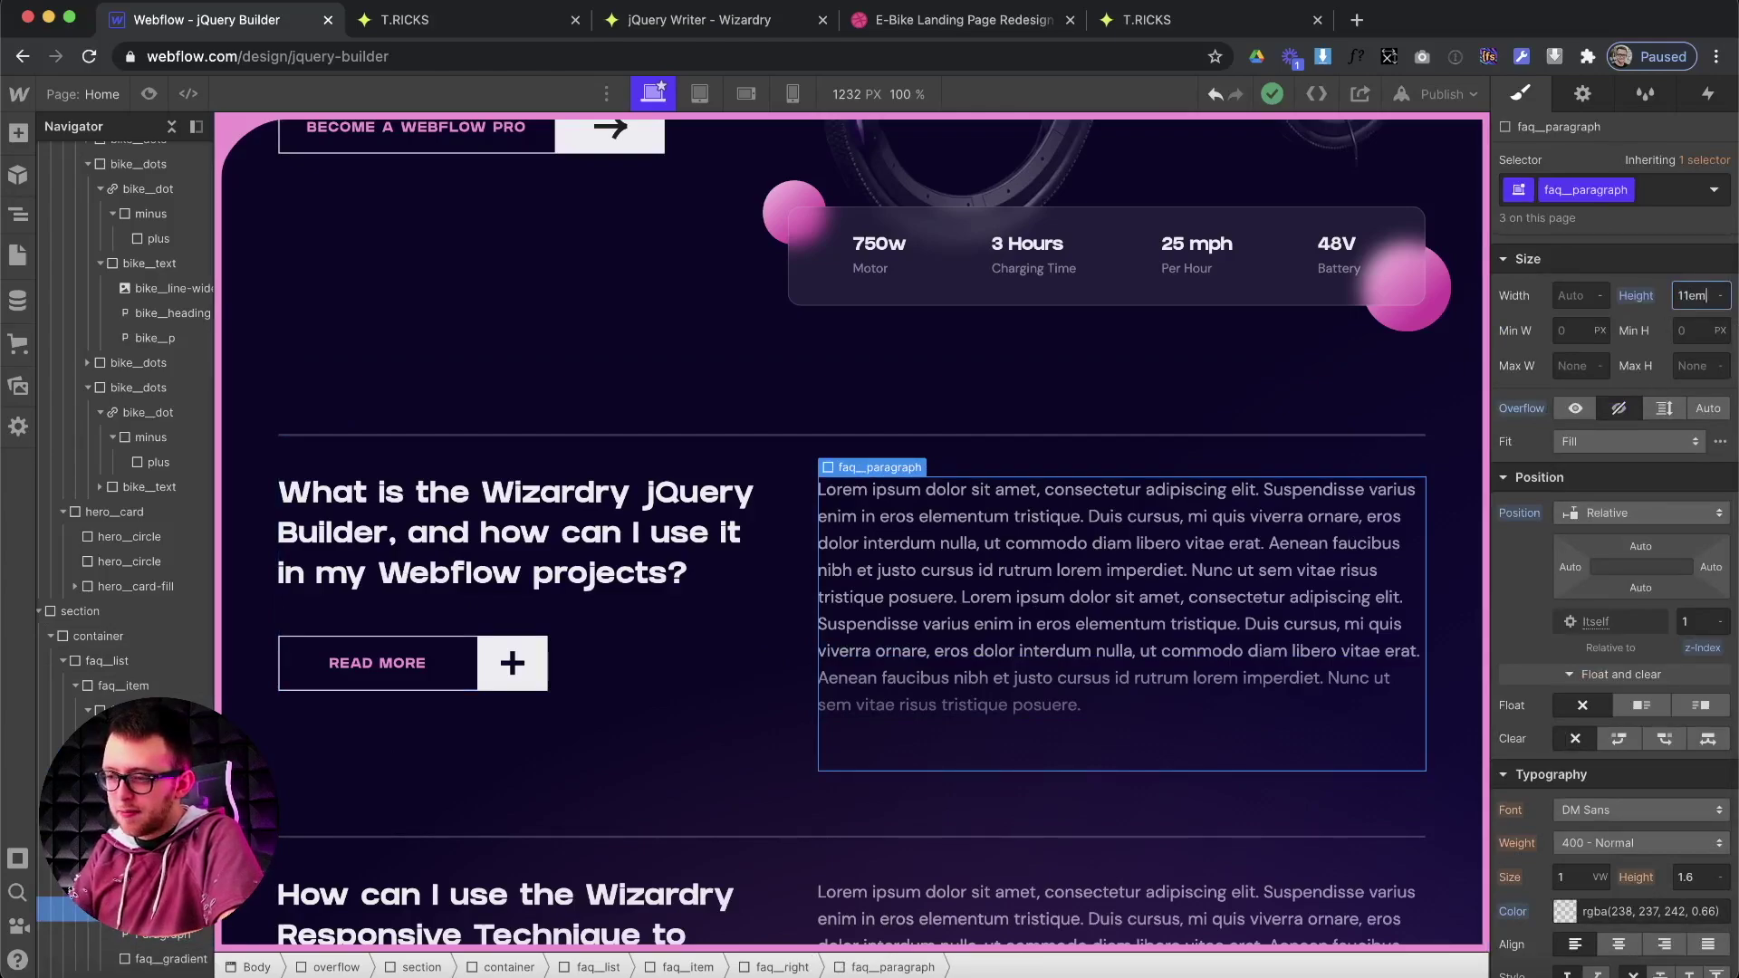
pyautogui.write('em')
pyautogui.press('Return')
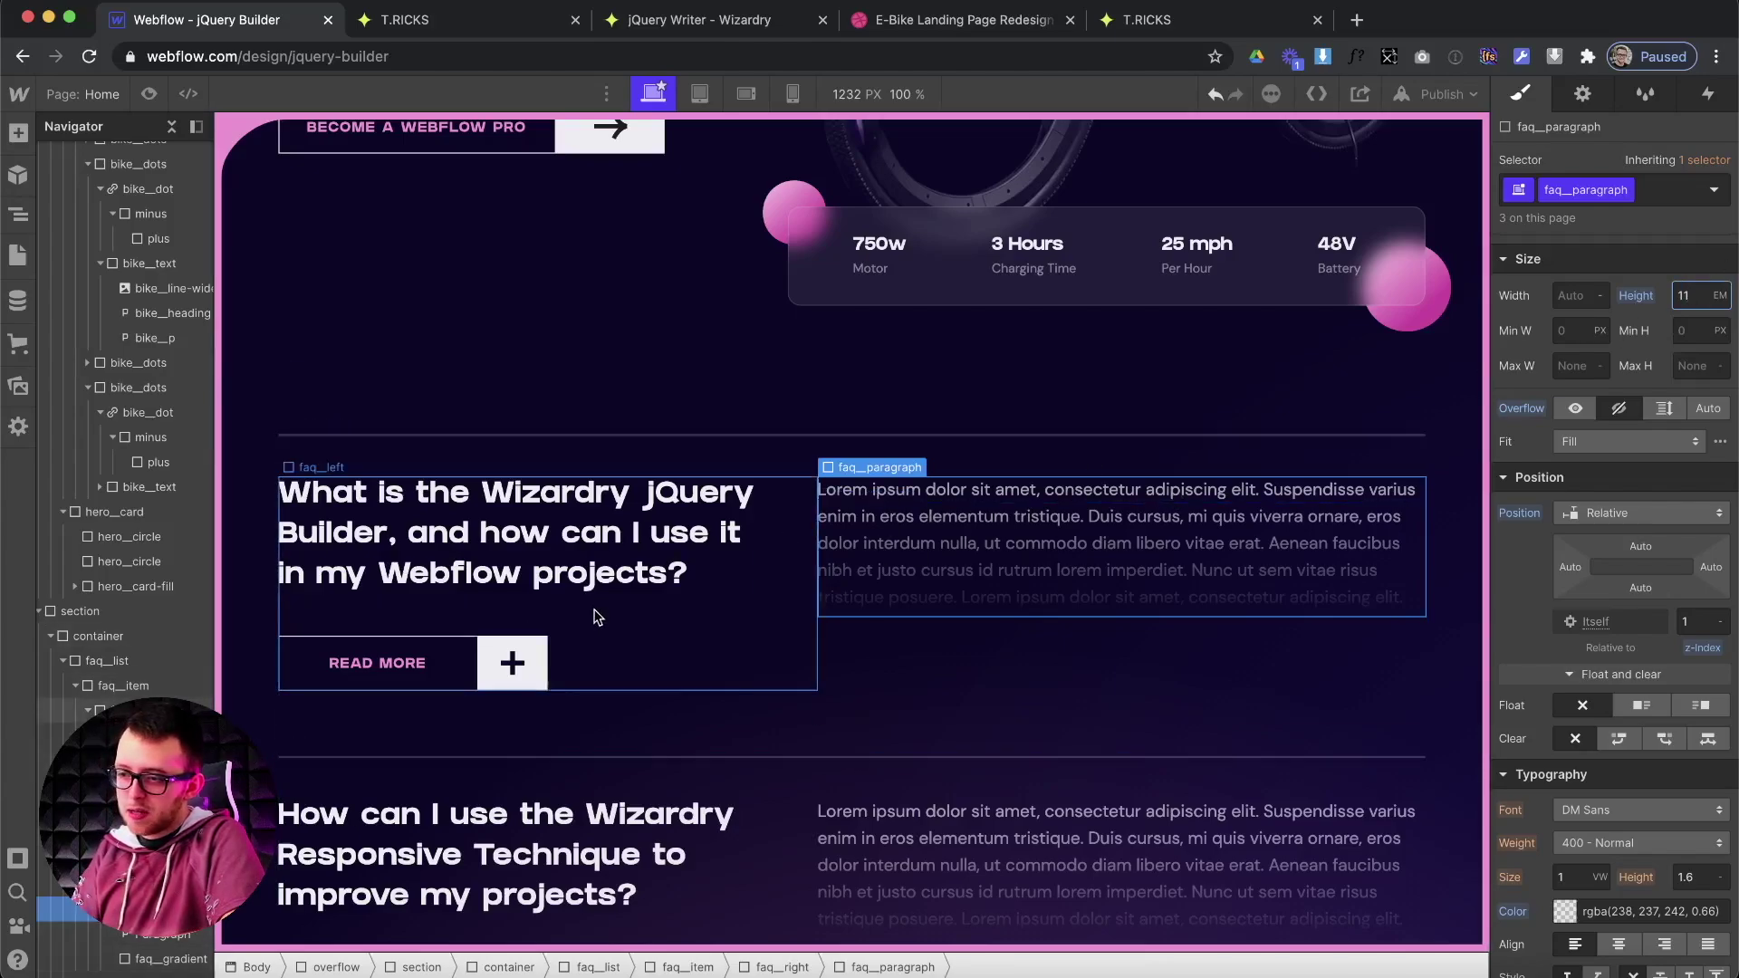
# Examine the first FAQ item's structure: the Read More button, faq__left, faq__right and the faq__gradient overlay.
pyautogui.click(589, 675)
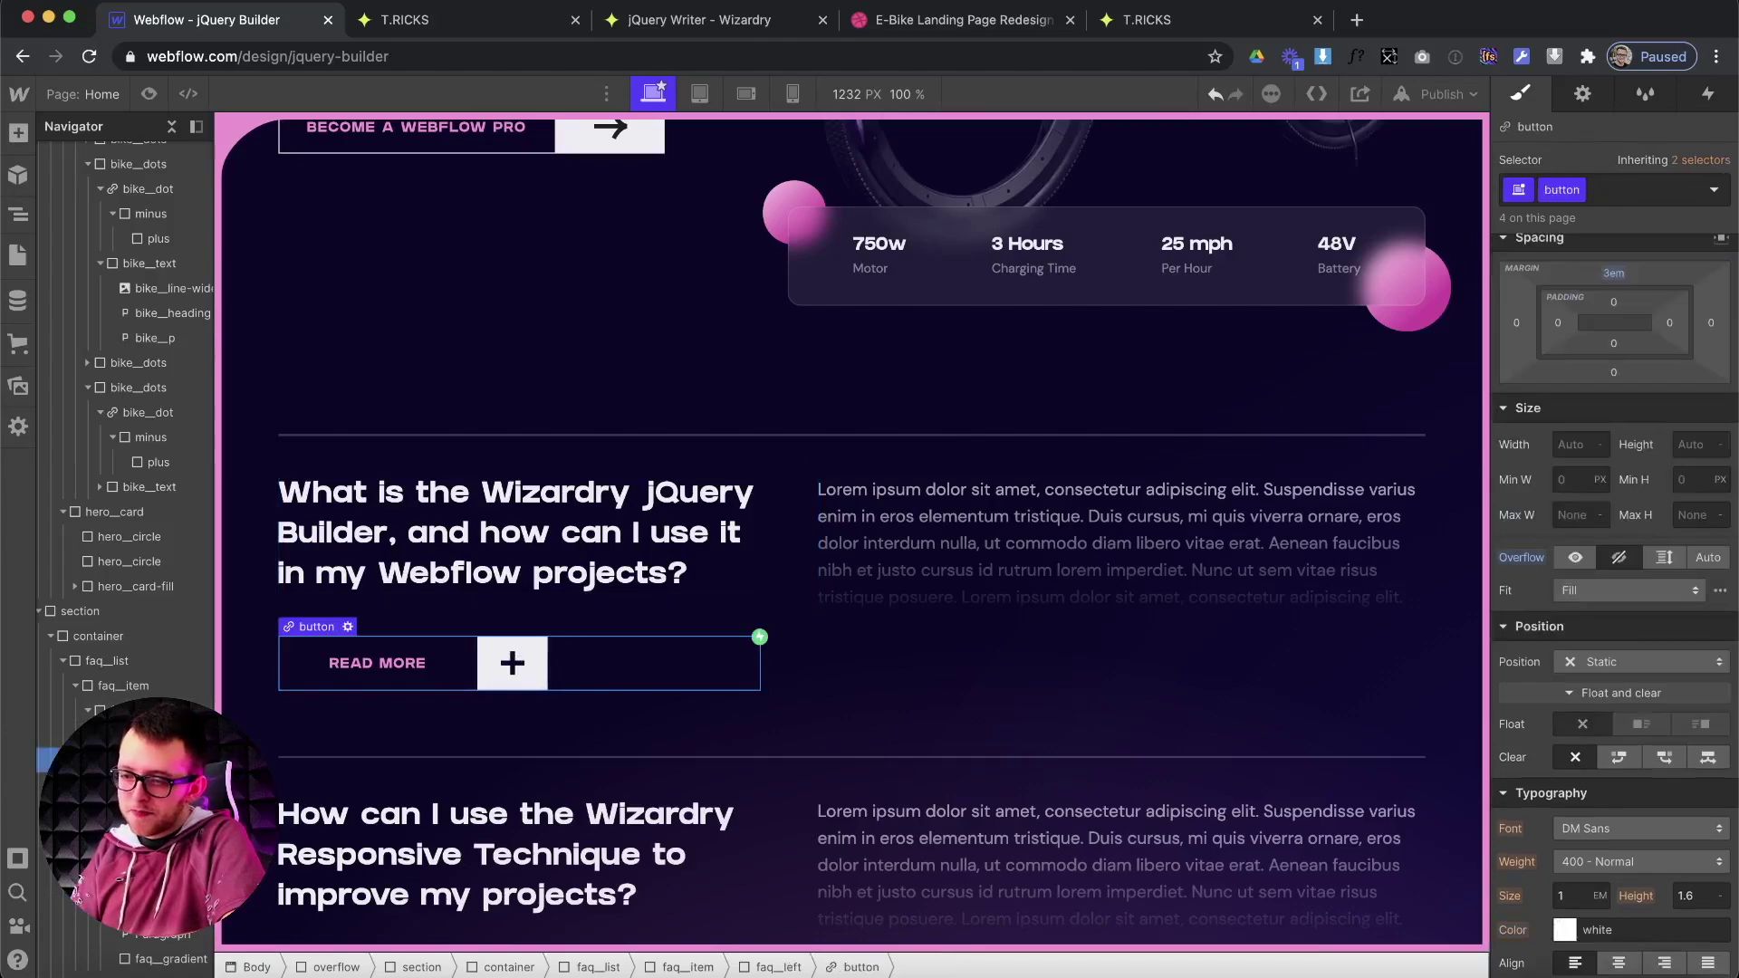
pyautogui.click(87, 711)
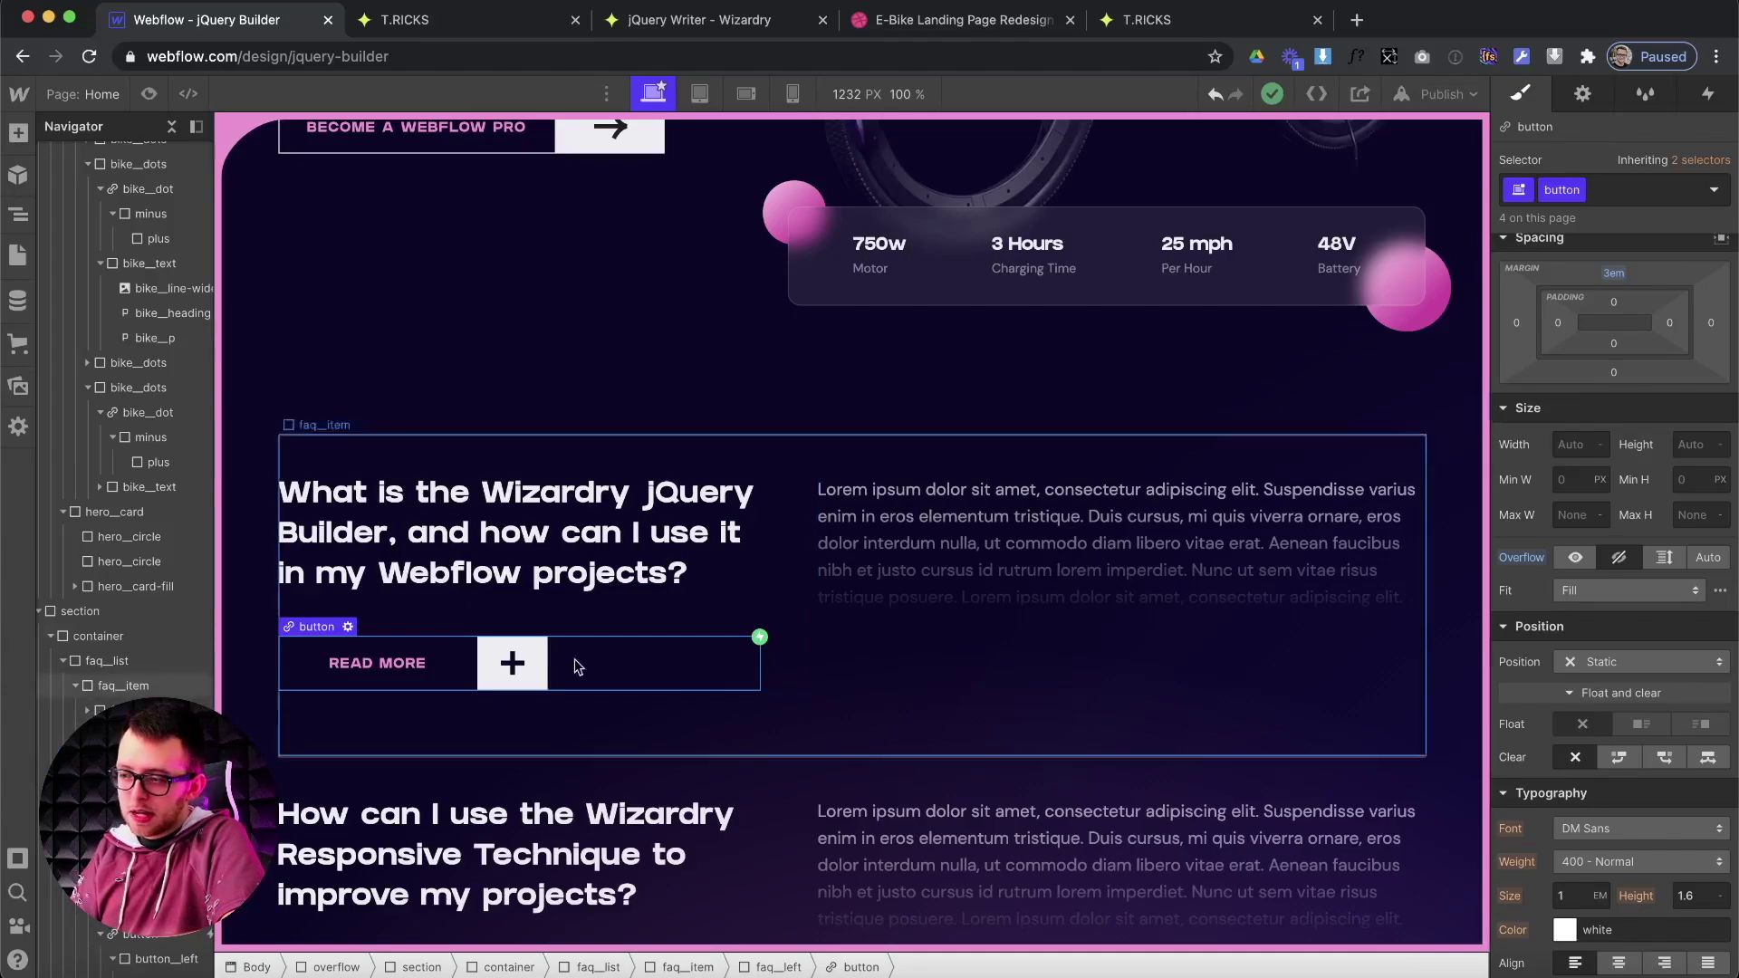
pyautogui.click(335, 480)
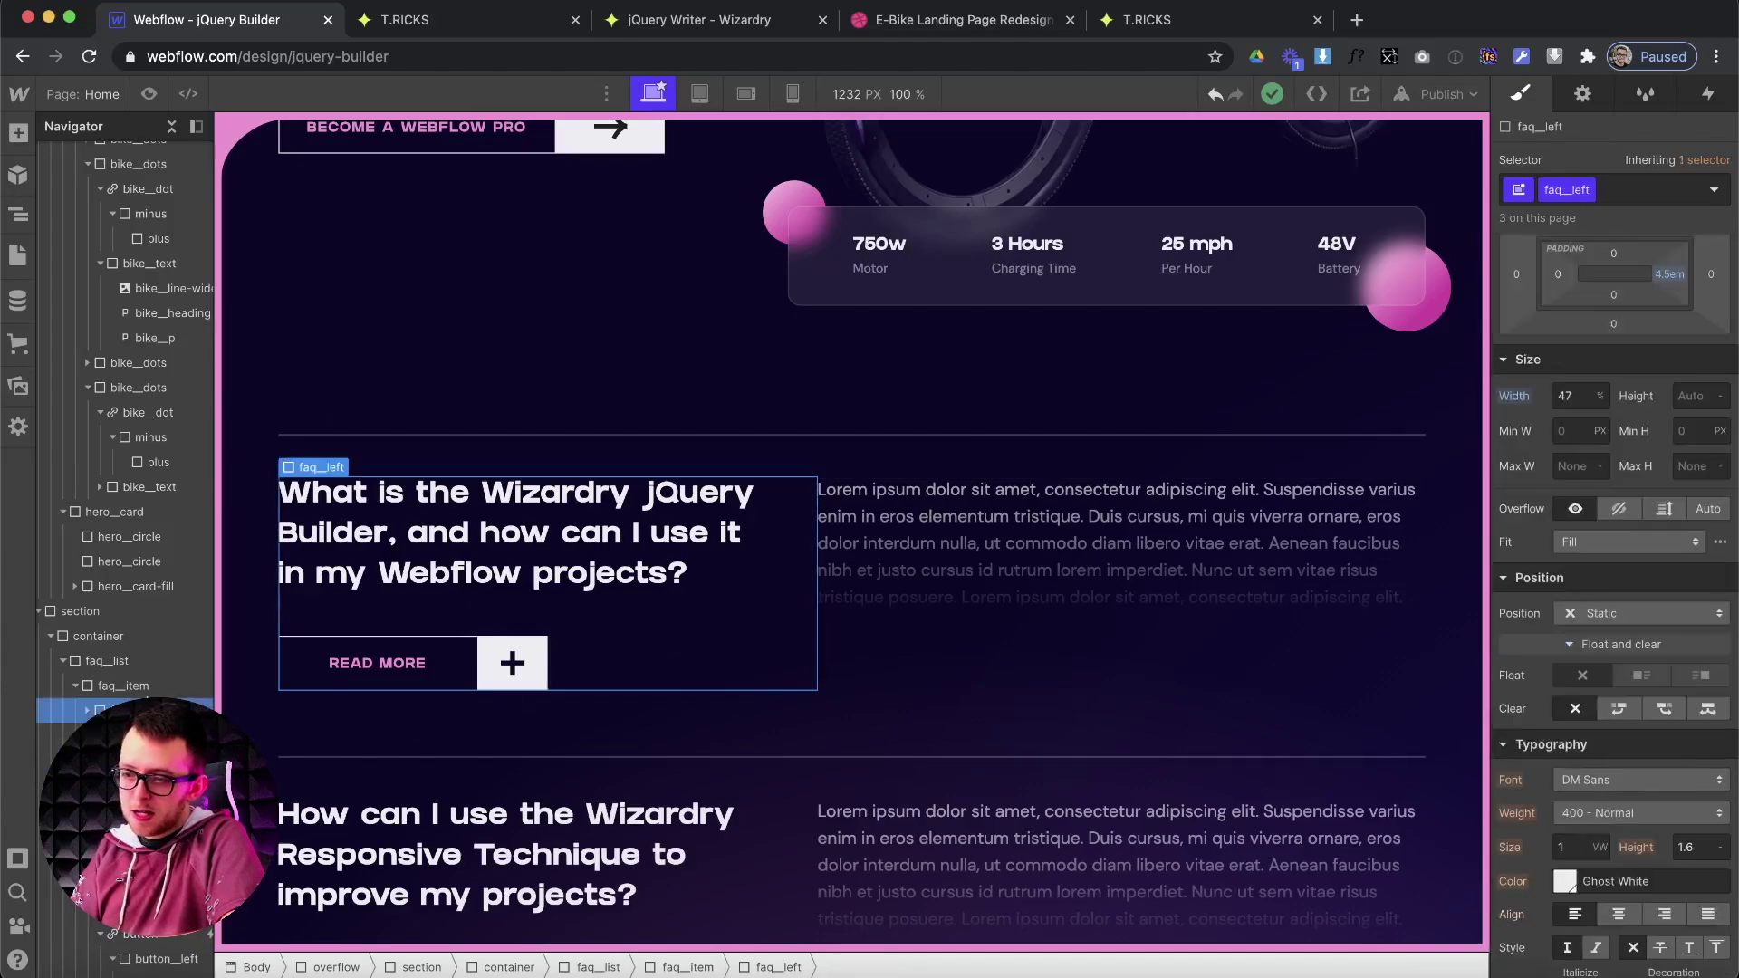
pyautogui.click(906, 507)
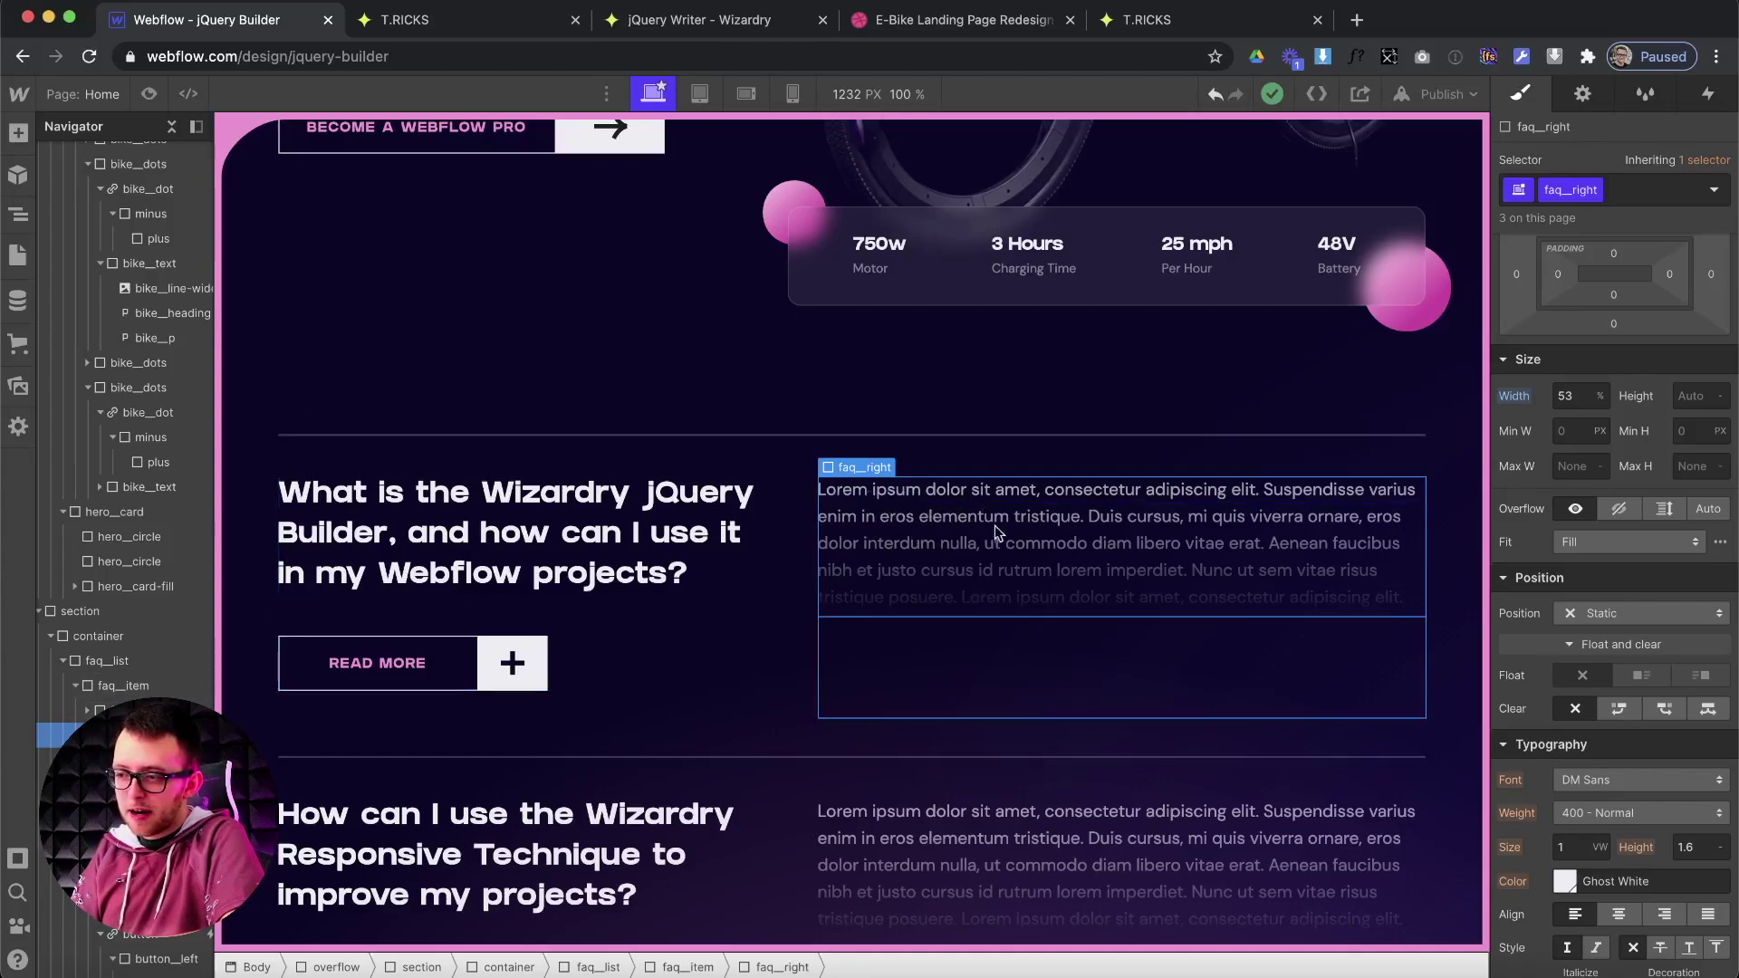
pyautogui.click(793, 613)
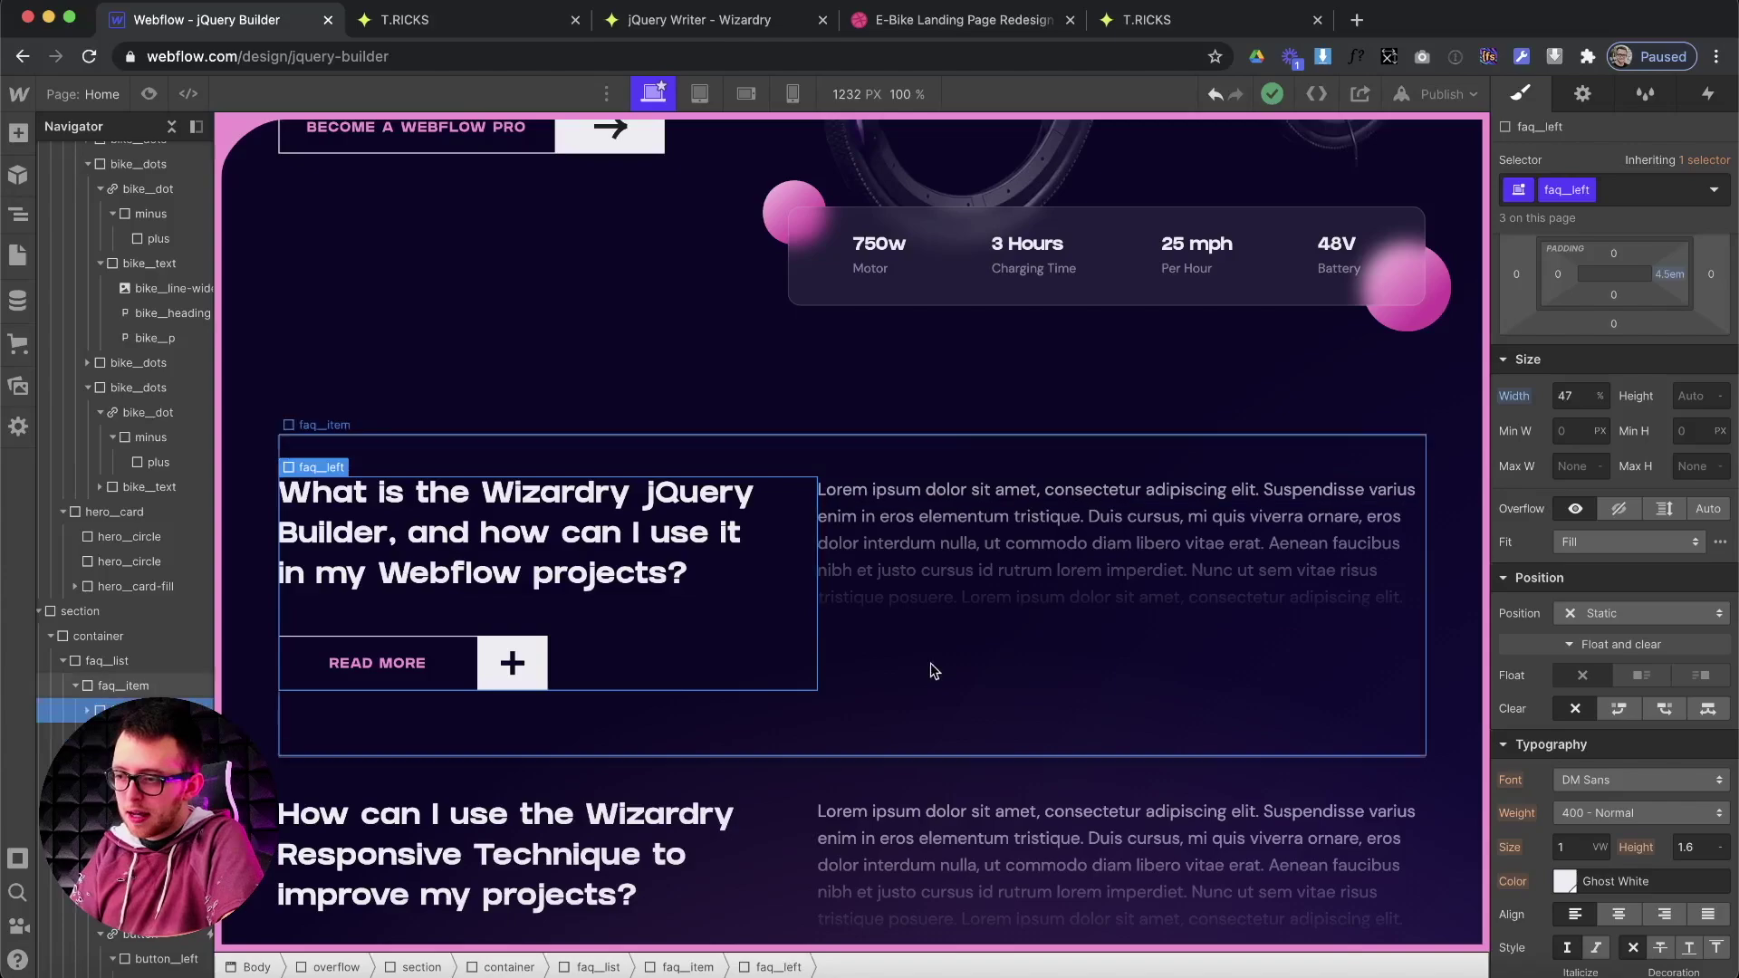
pyautogui.click(867, 565)
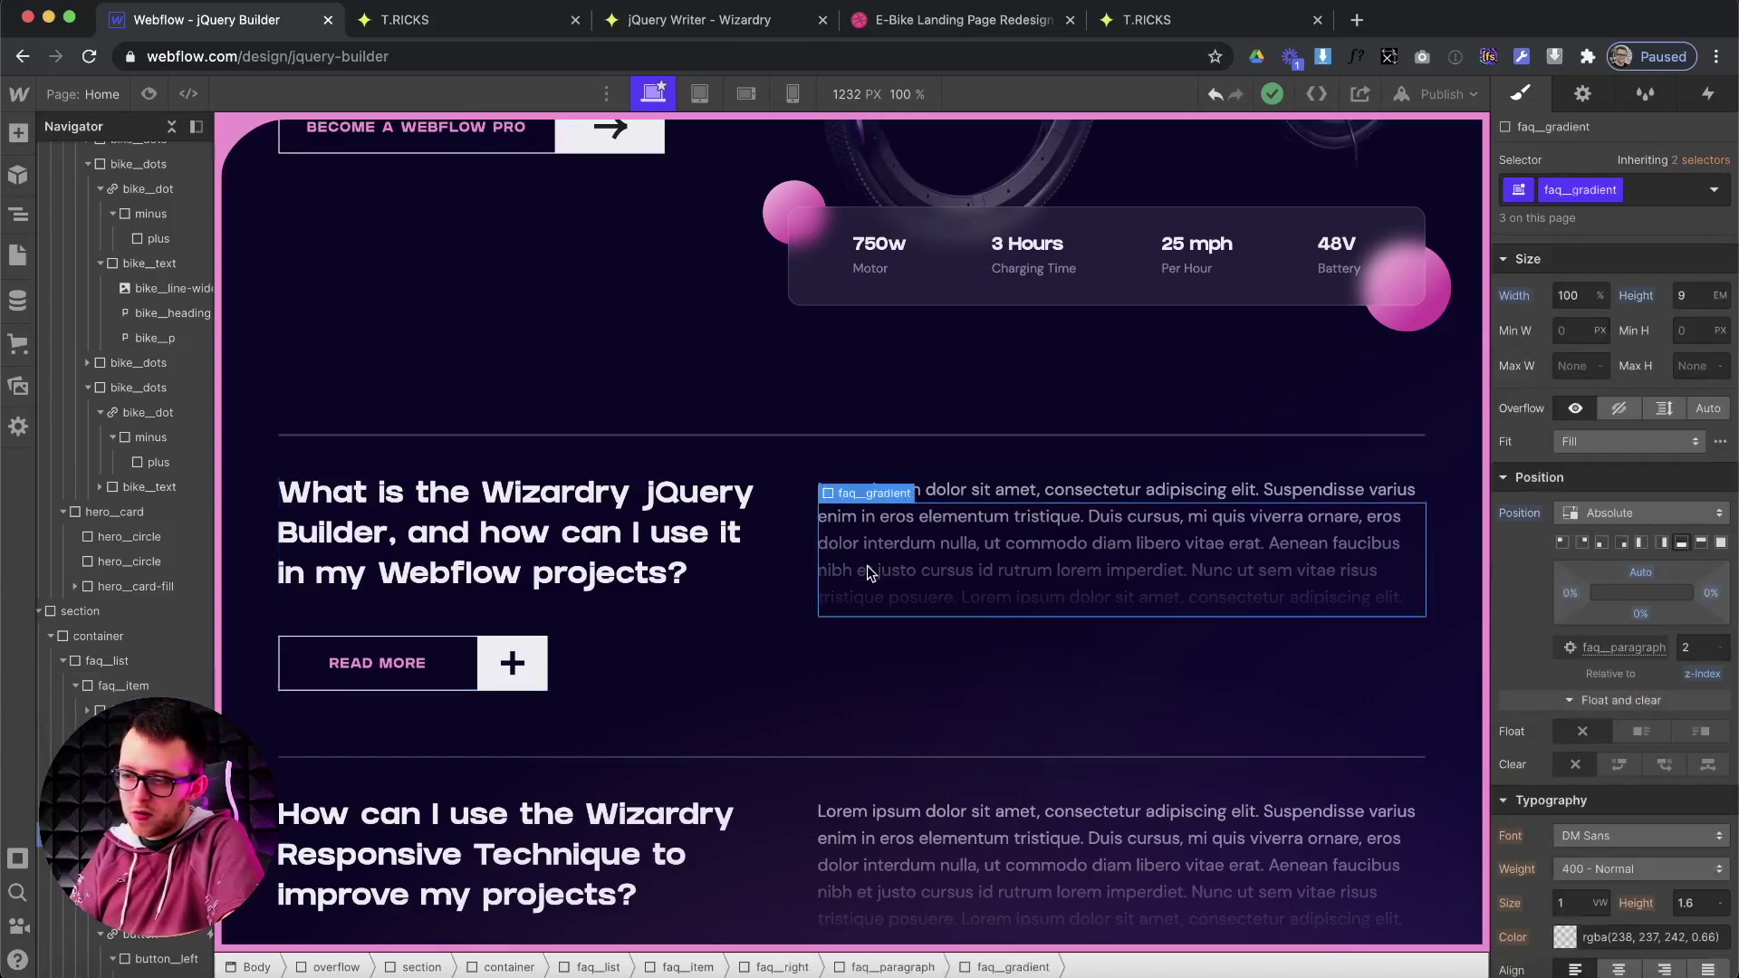
pyautogui.click(867, 565)
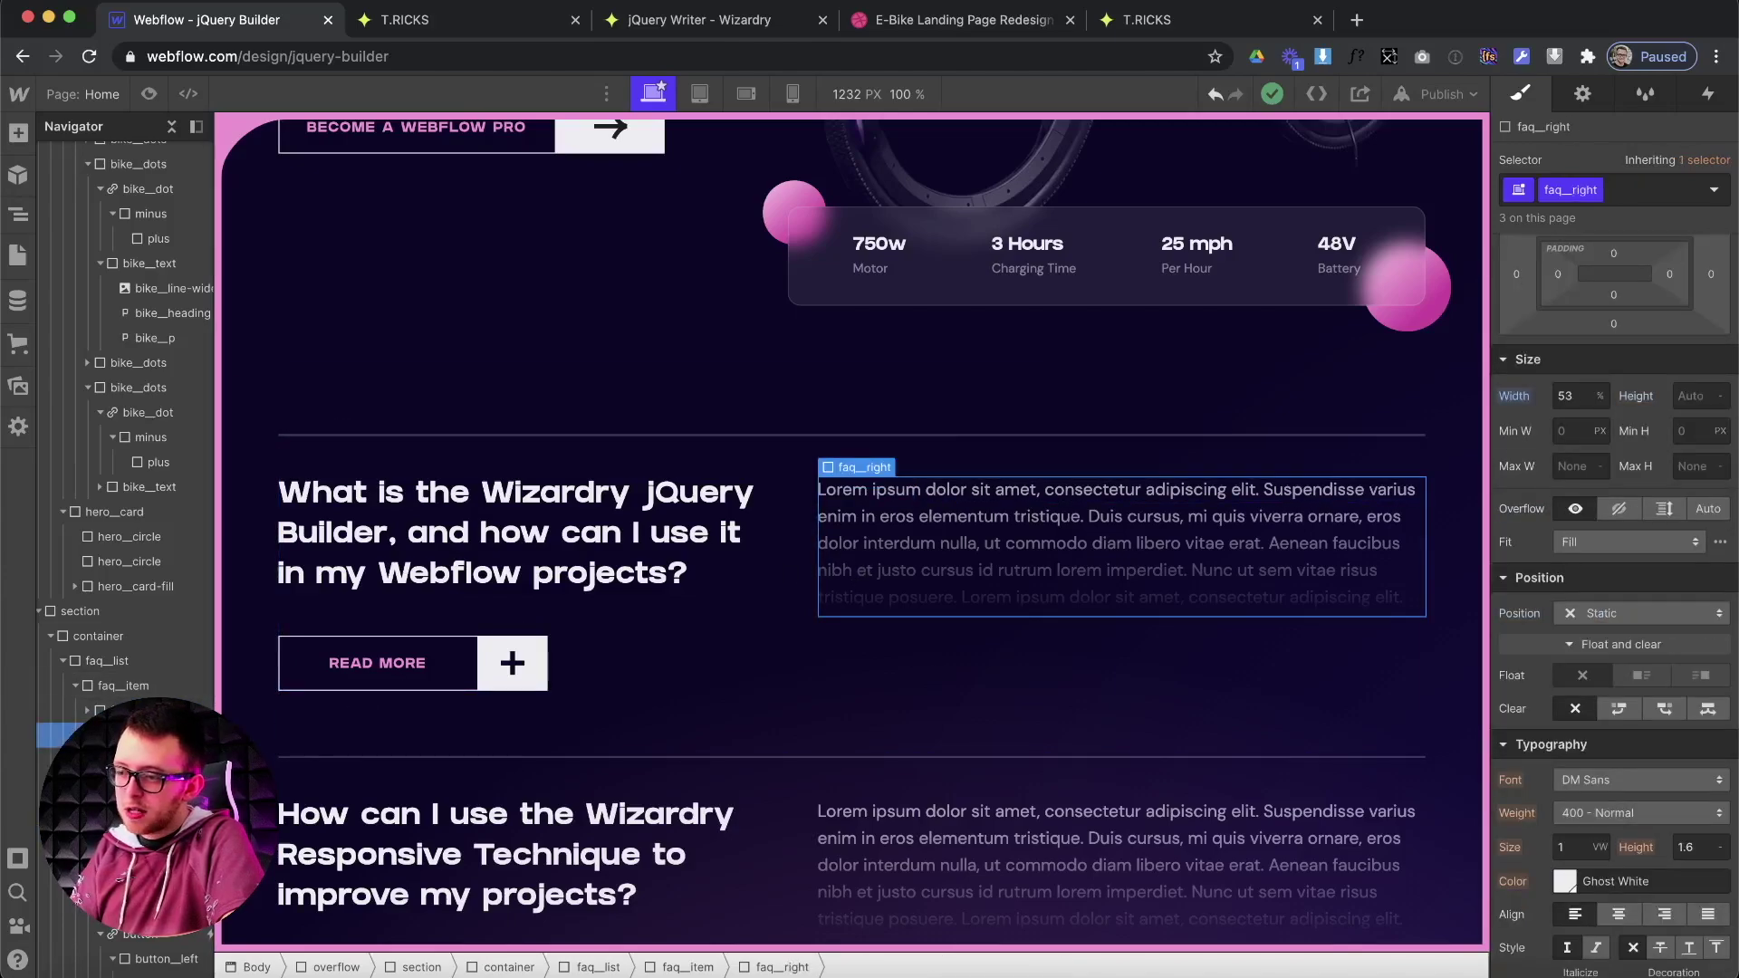
# Set the height of the faq__trigger block inside the first faq__right to 20 px.
pyautogui.click(127, 759)
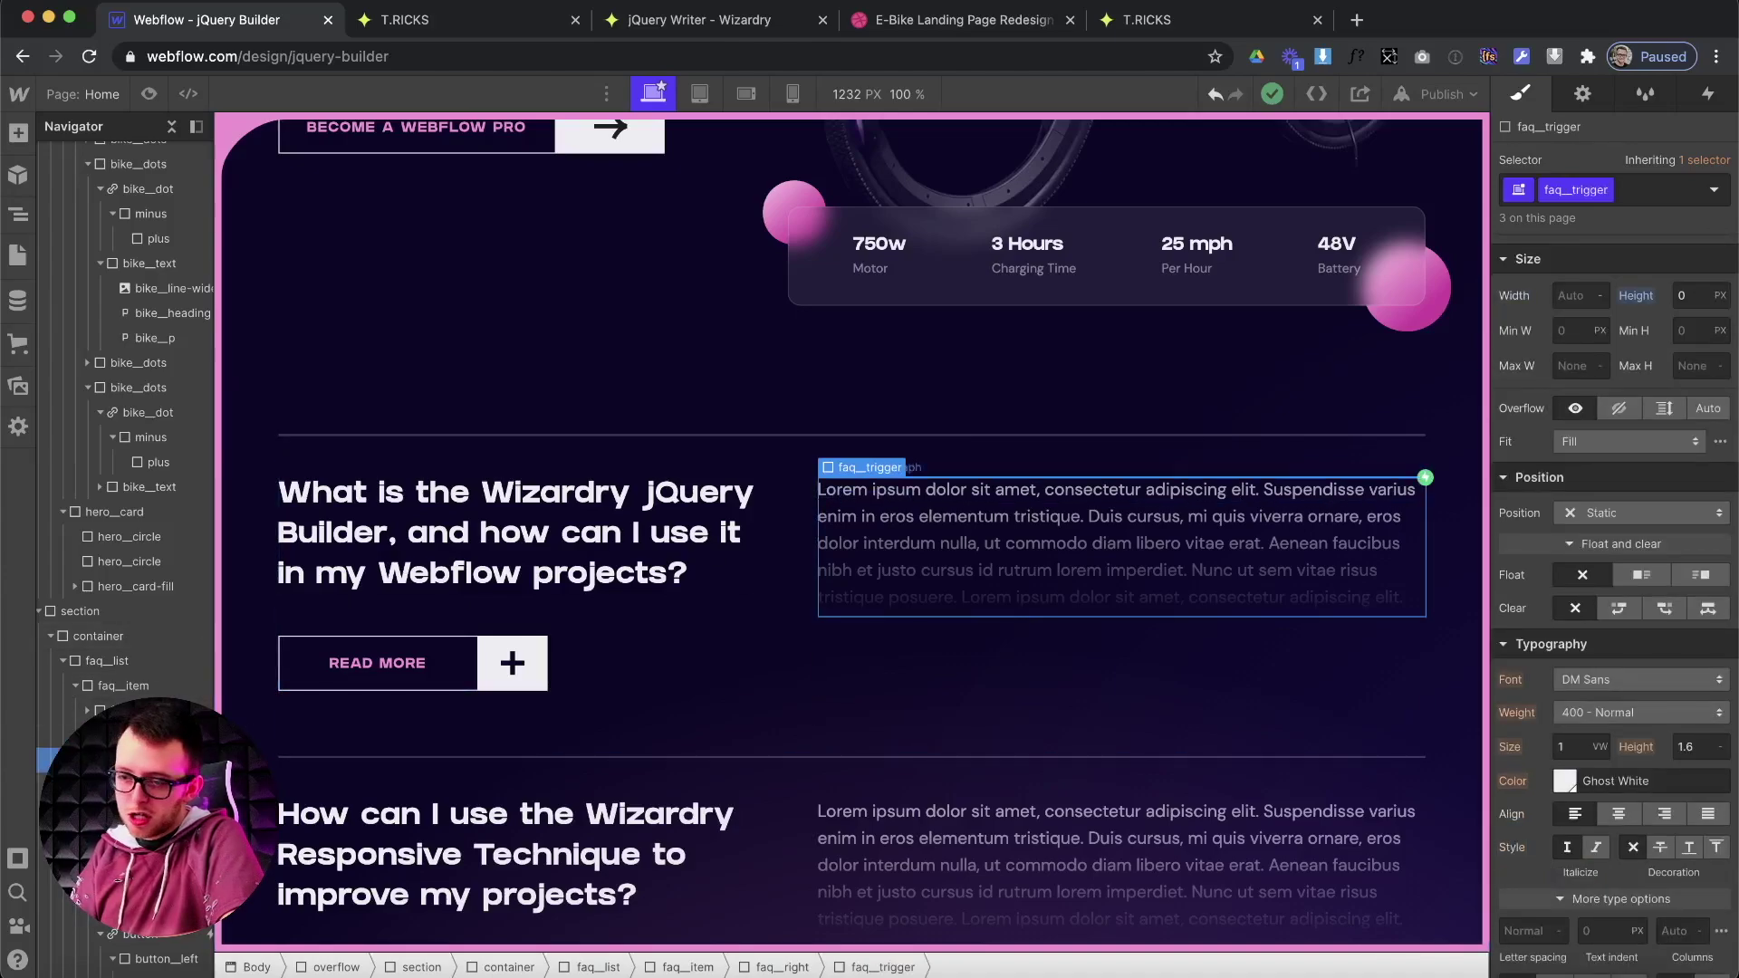
pyautogui.press('Return')
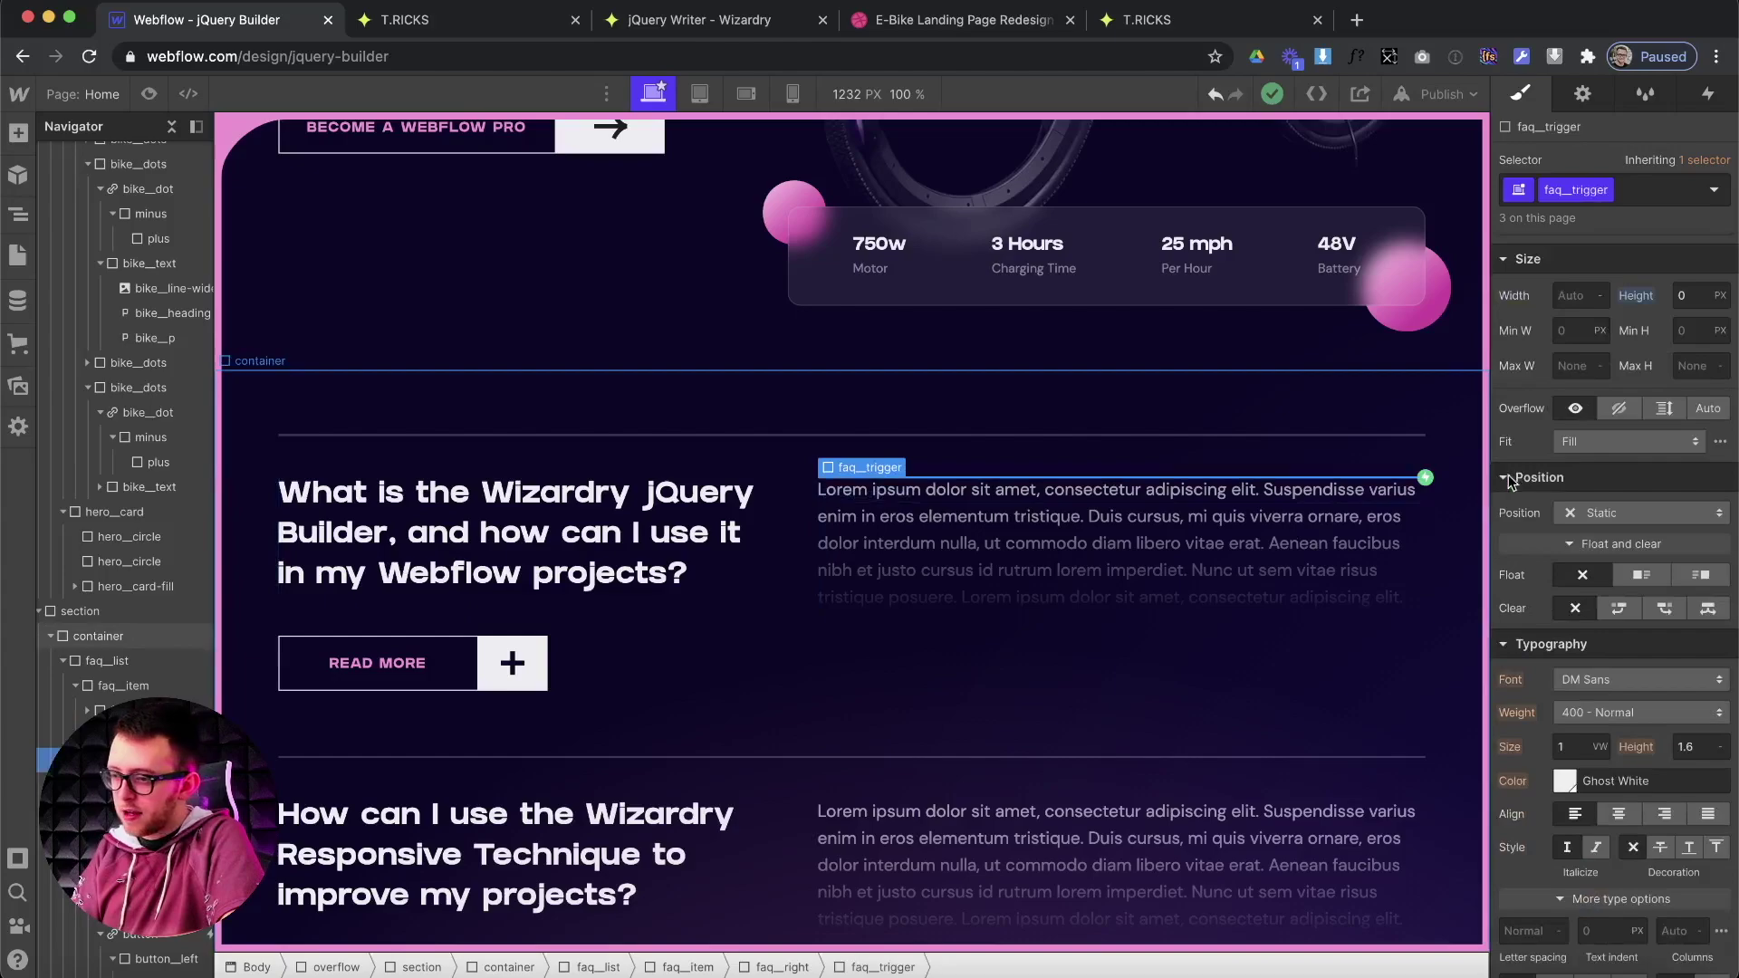
pyautogui.click(1690, 292)
pyautogui.write('20')
pyautogui.press('Return')
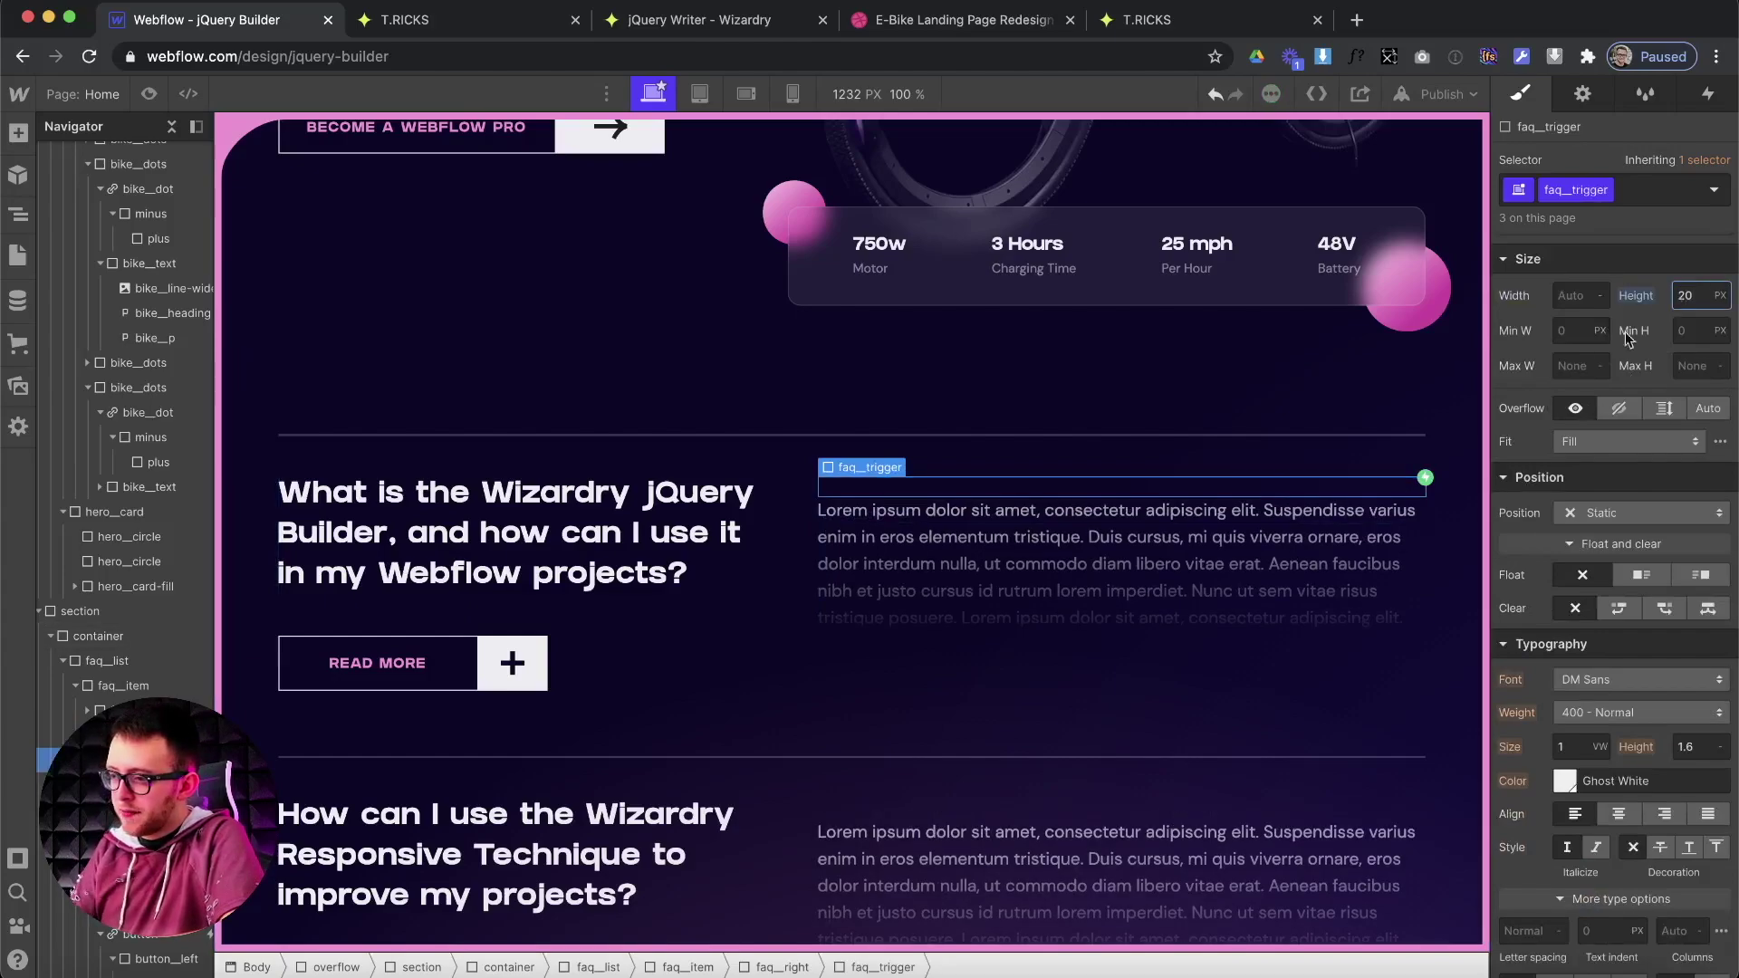
# Review the faq__trigger's mouse click interaction with its Open FAQ and Close FAQ animations, and set the block's height to 0 px.
pyautogui.click(1707, 95)
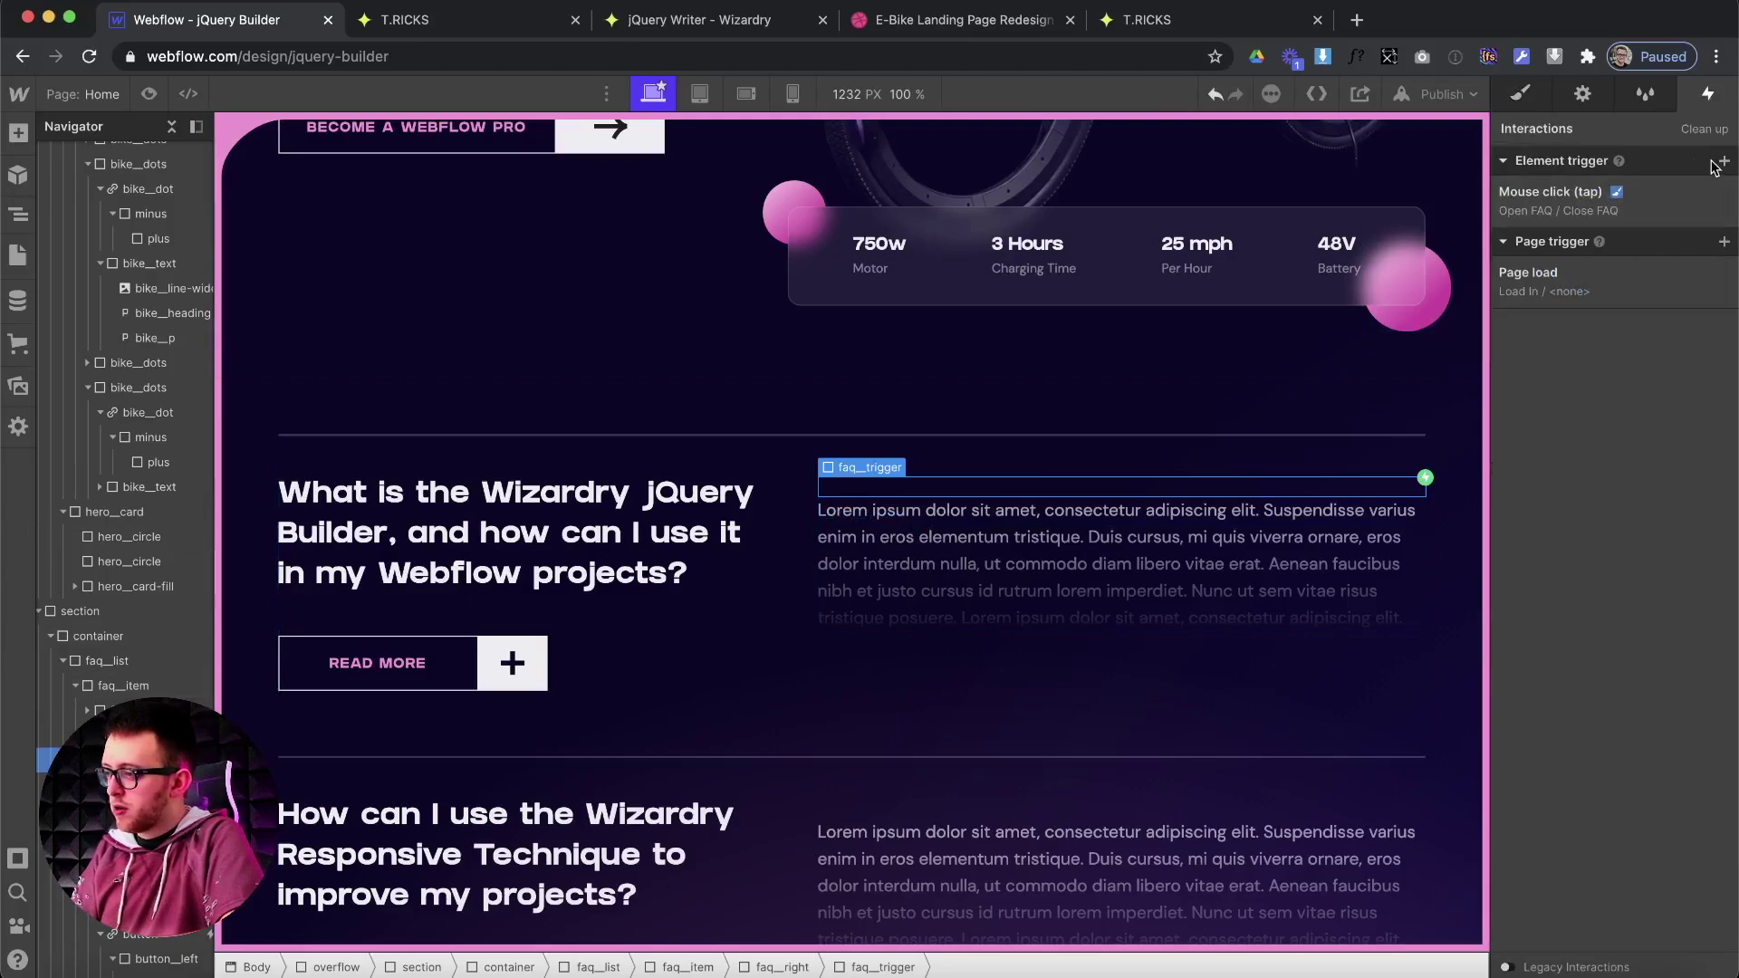
pyautogui.click(1594, 192)
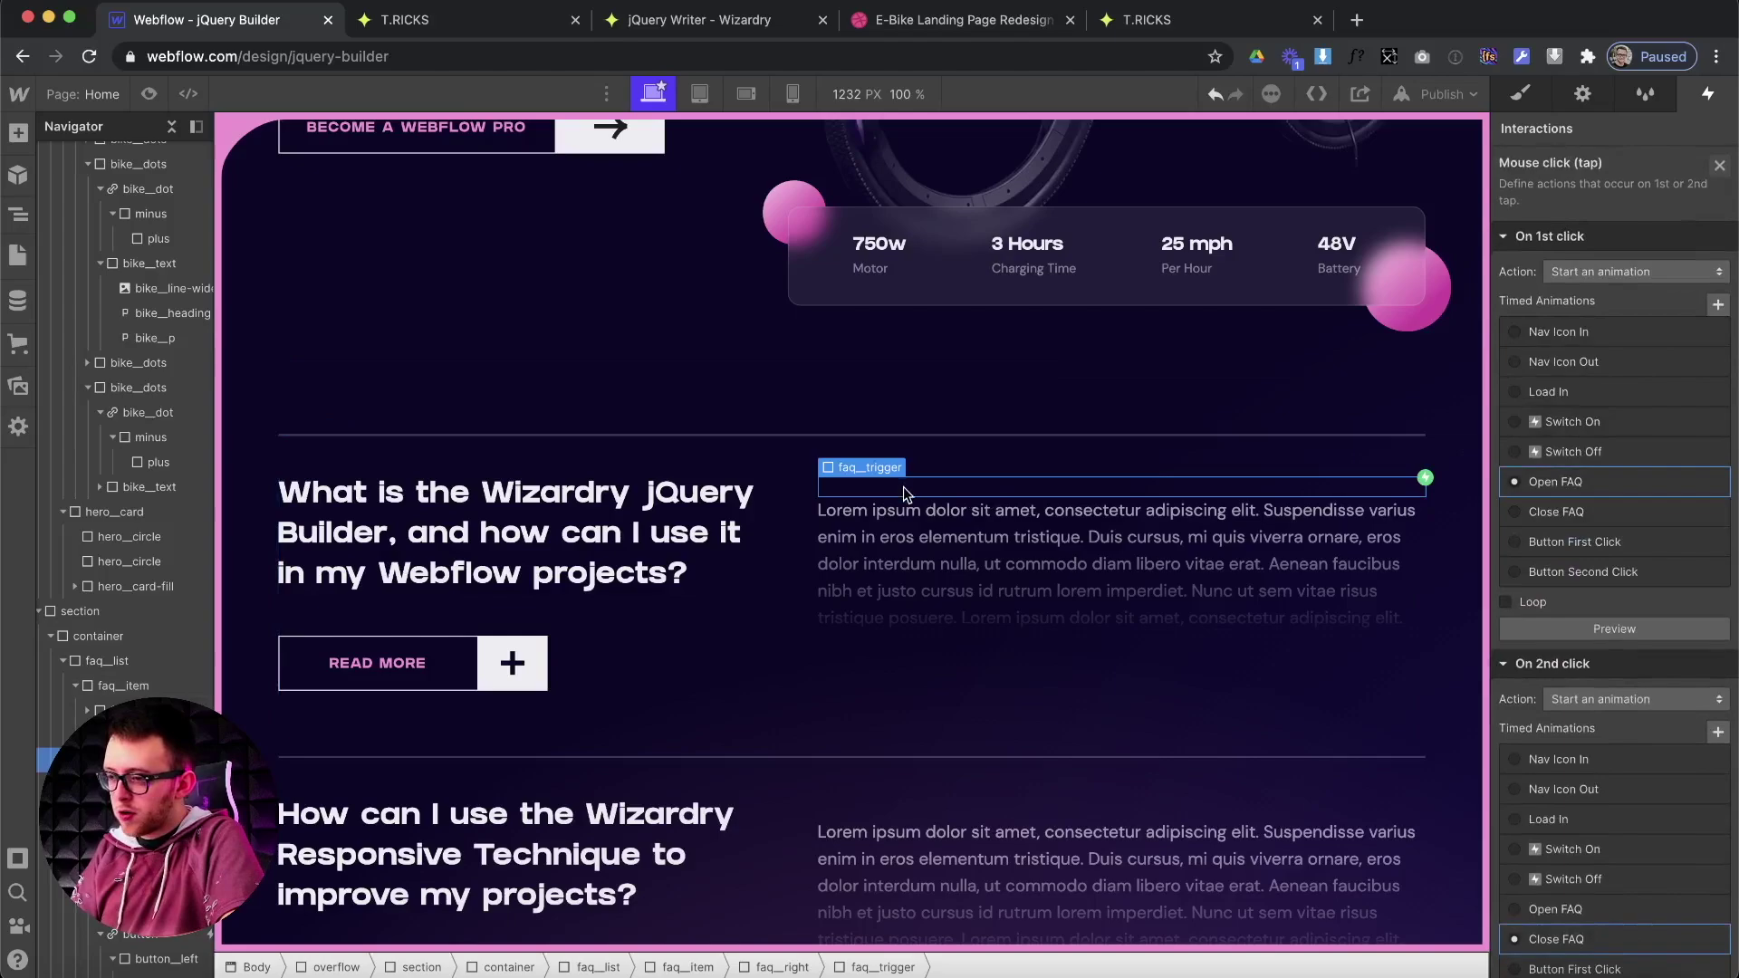
pyautogui.scroll(-5, 1596, 526)
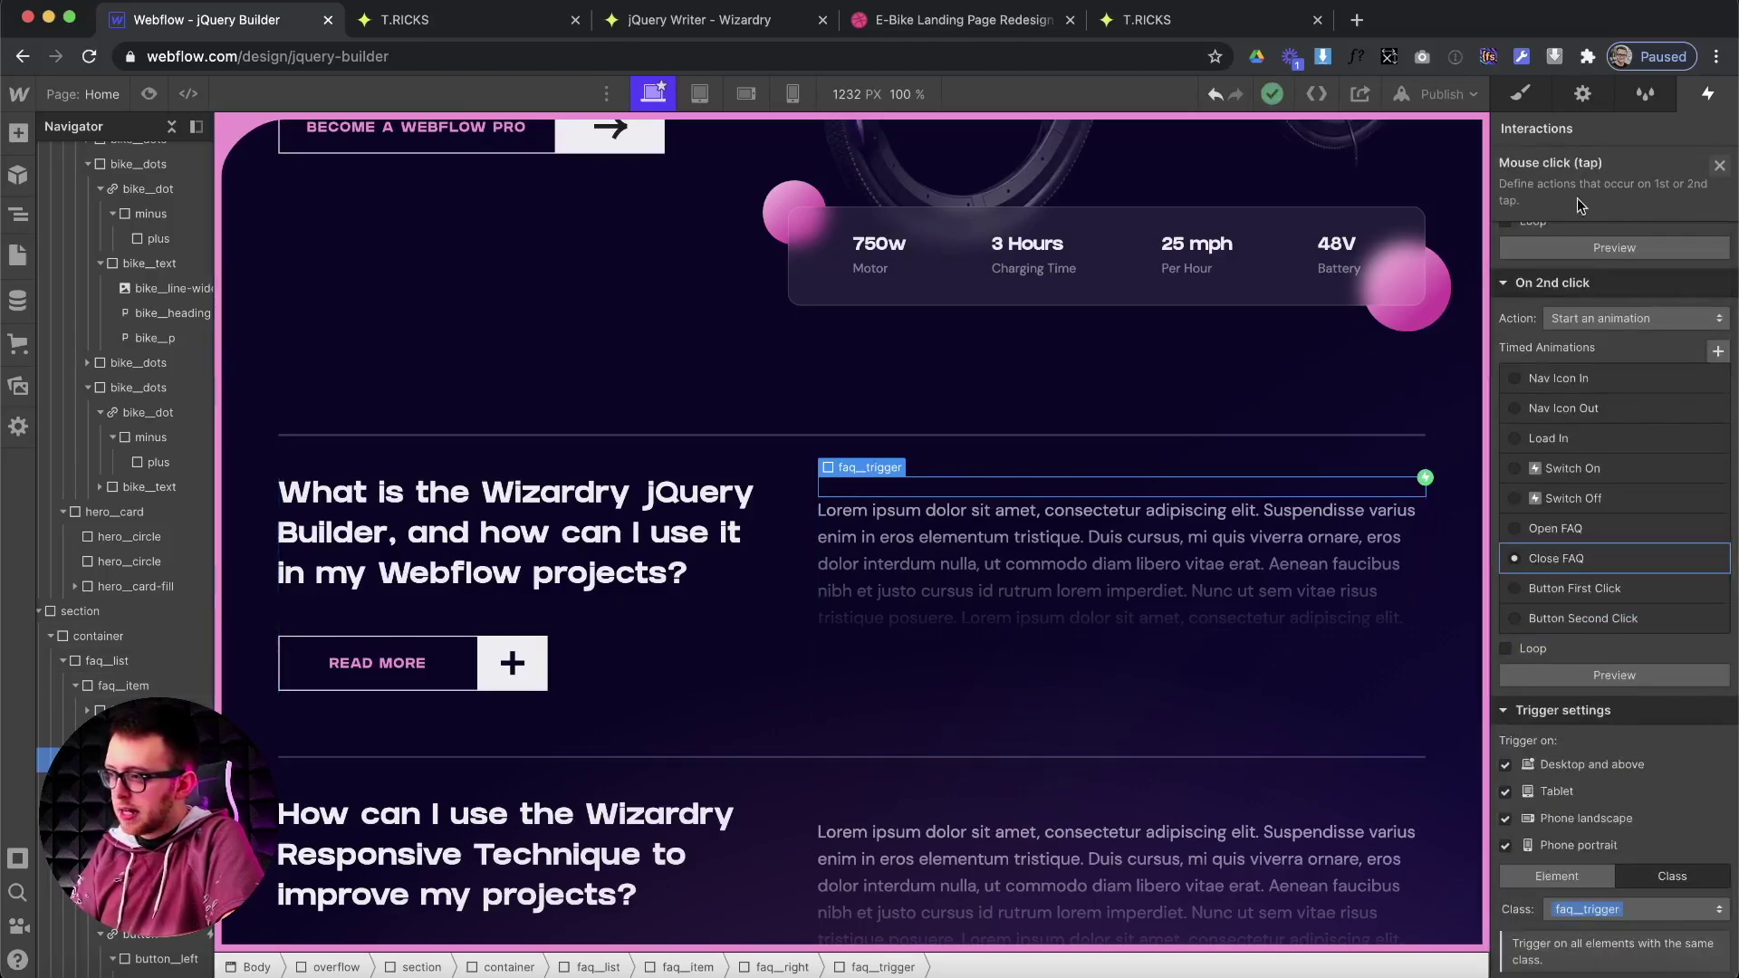
pyautogui.click(1715, 169)
pyautogui.click(1521, 94)
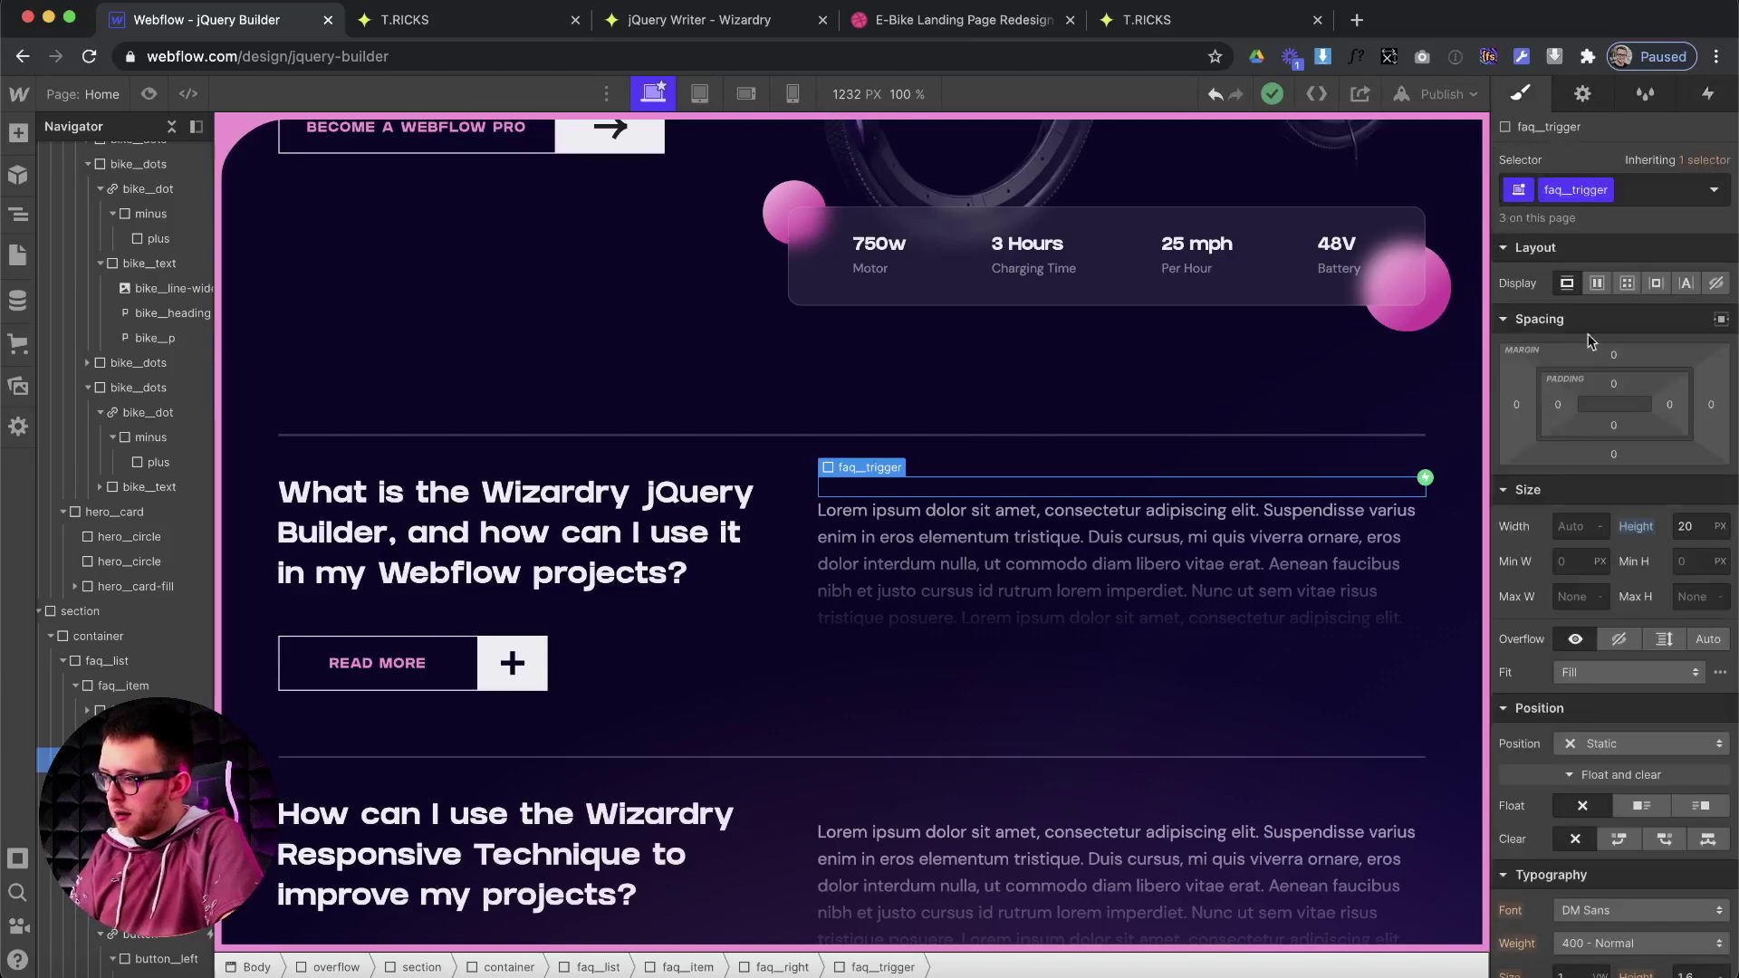
pyautogui.click(1690, 525)
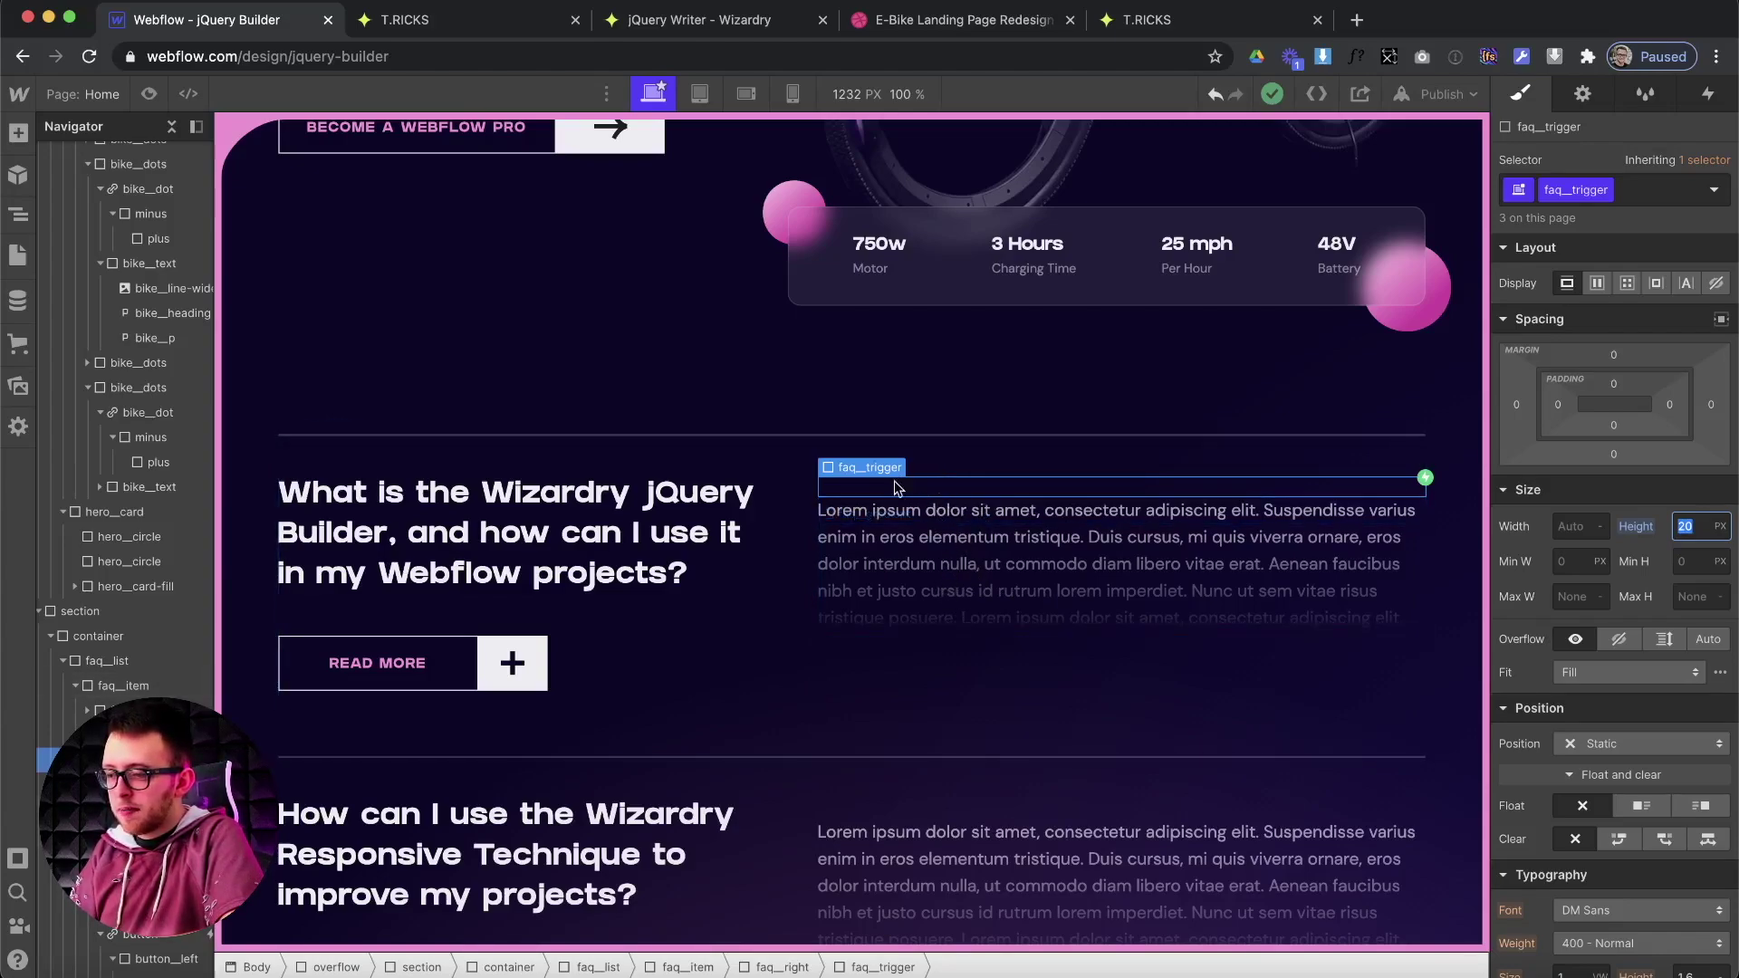
pyautogui.click(865, 516)
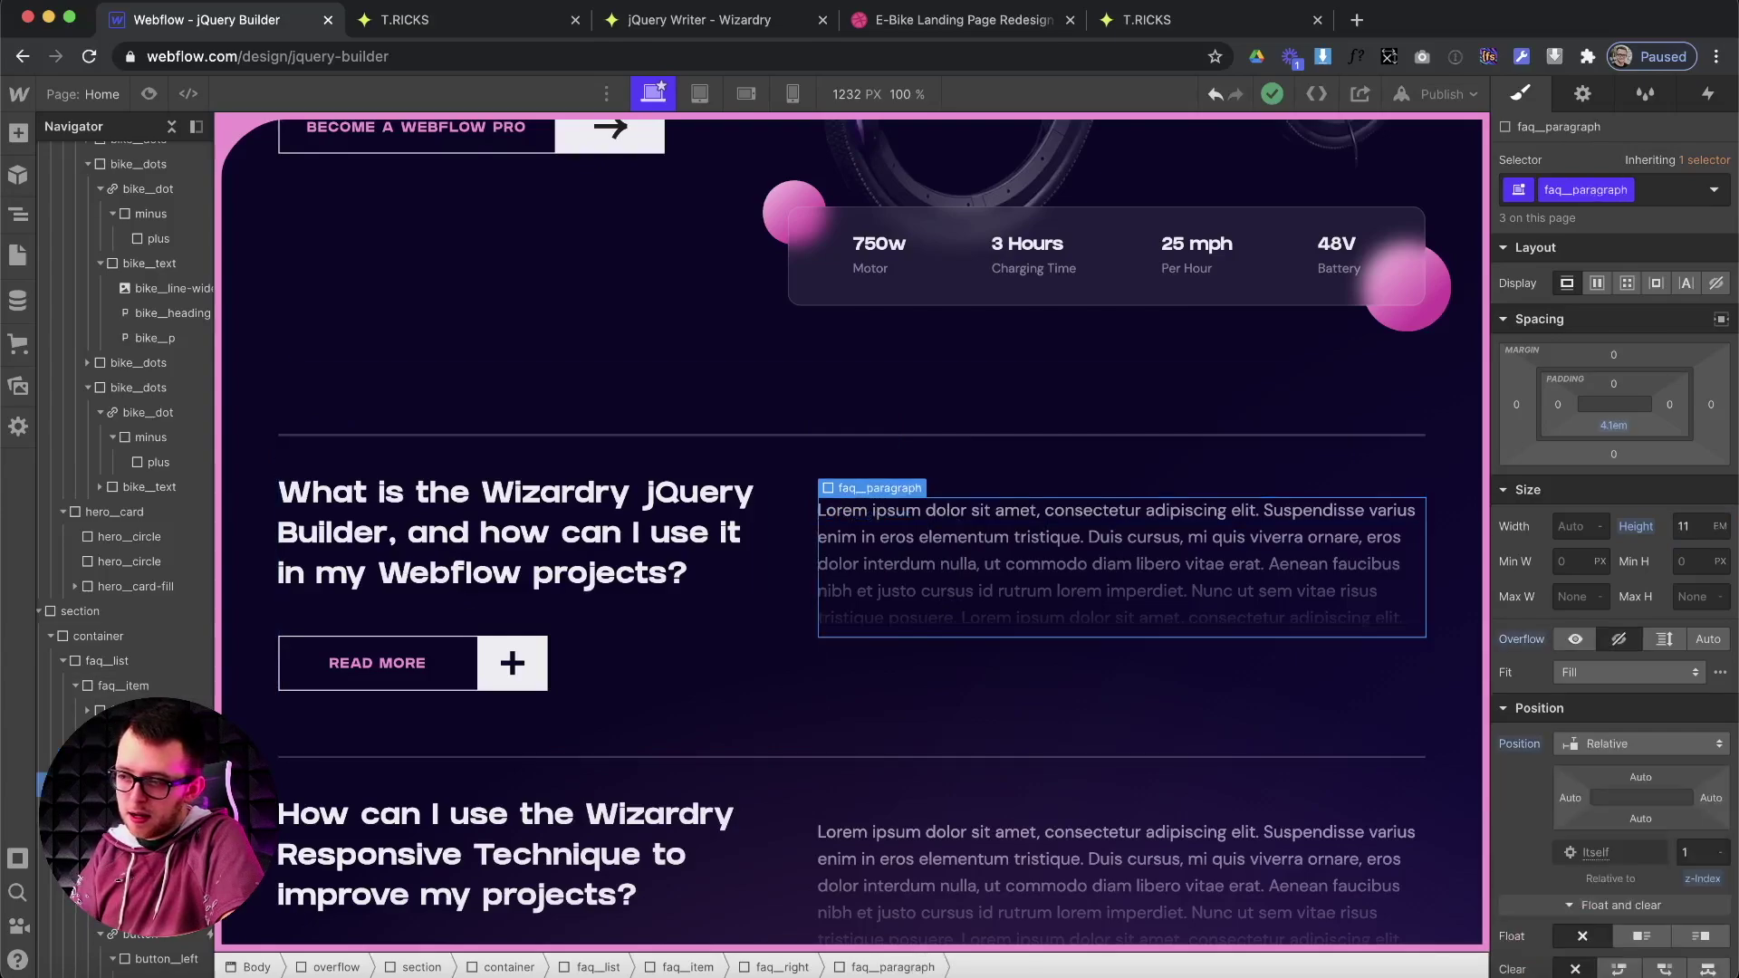
pyautogui.click(905, 485)
pyautogui.click(1677, 528)
pyautogui.press('Return')
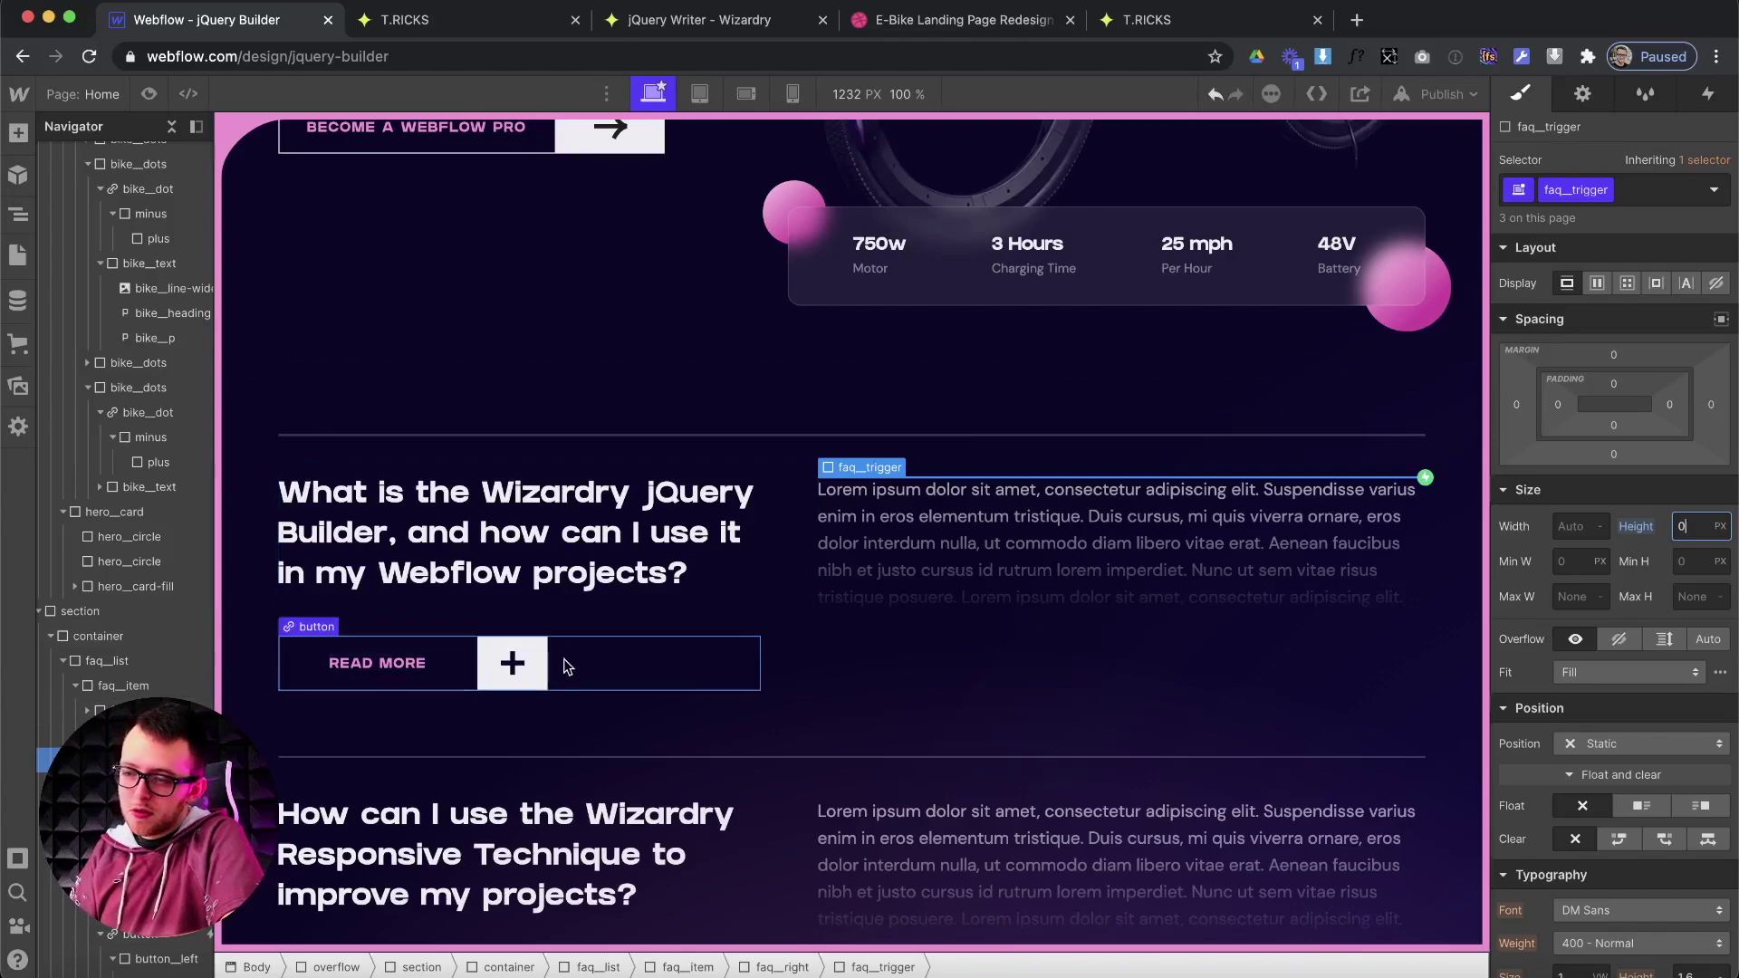
# Copy the Read More button's class name and enter button as the On Click trigger class in the reloaded jQuery Builder.
pyautogui.click(565, 667)
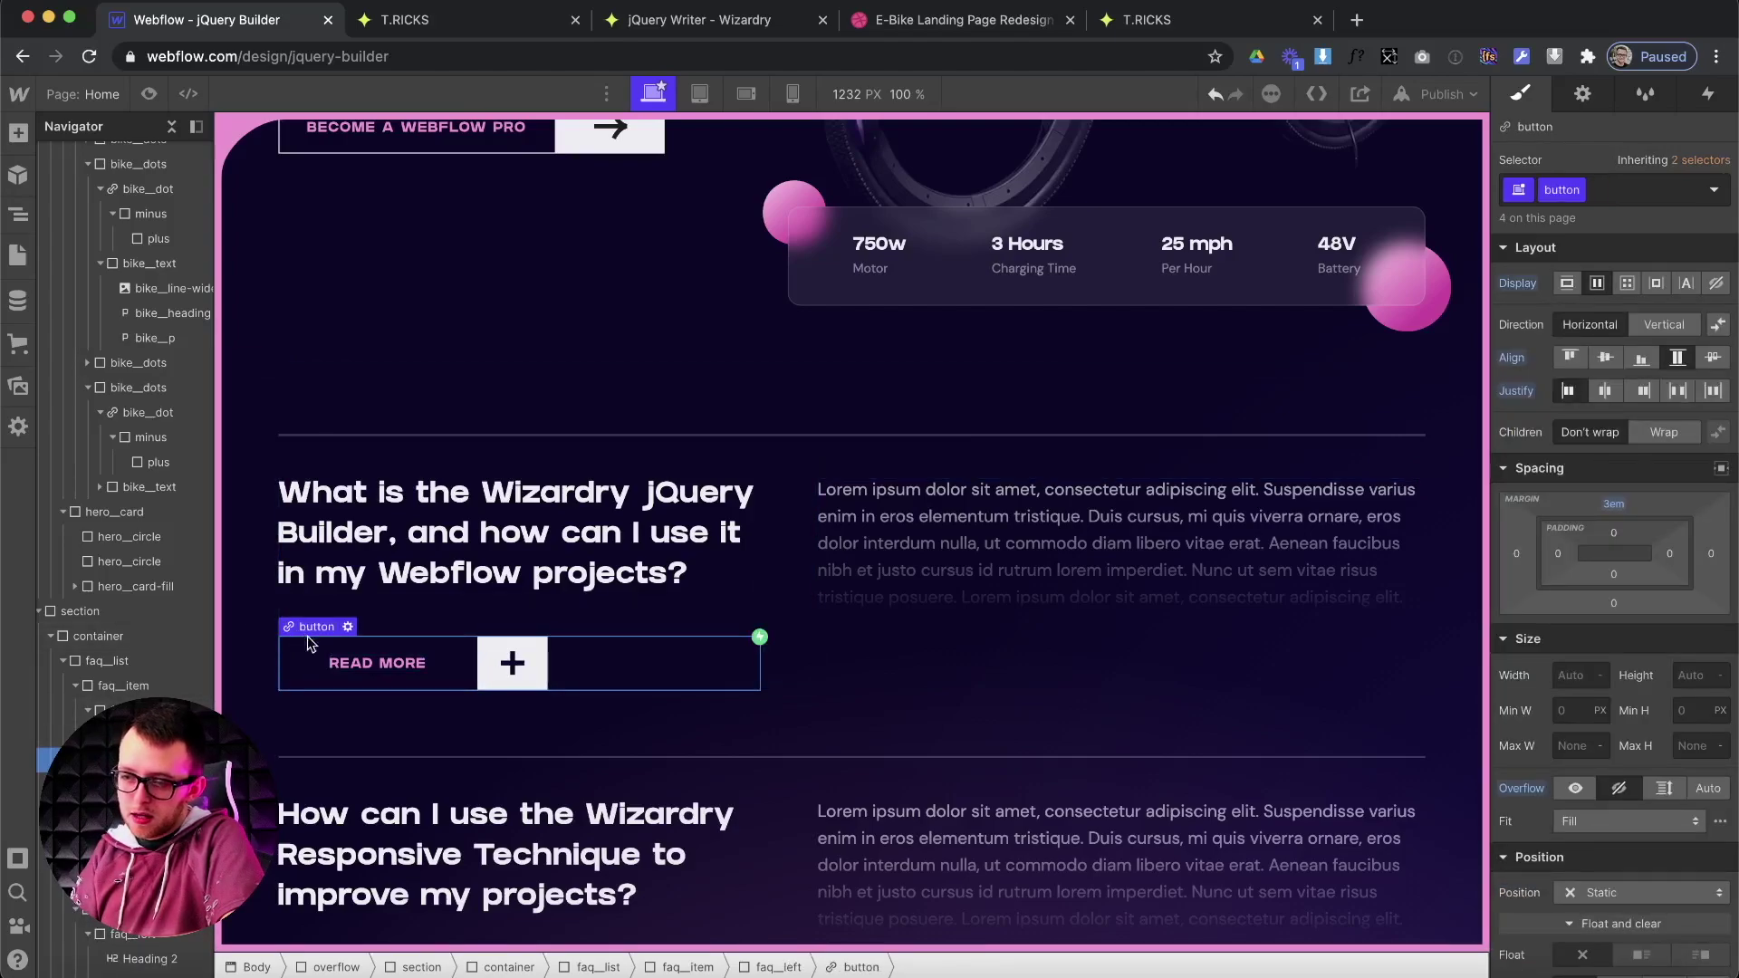
pyautogui.doubleClick(1558, 188)
pyautogui.press('super+c')
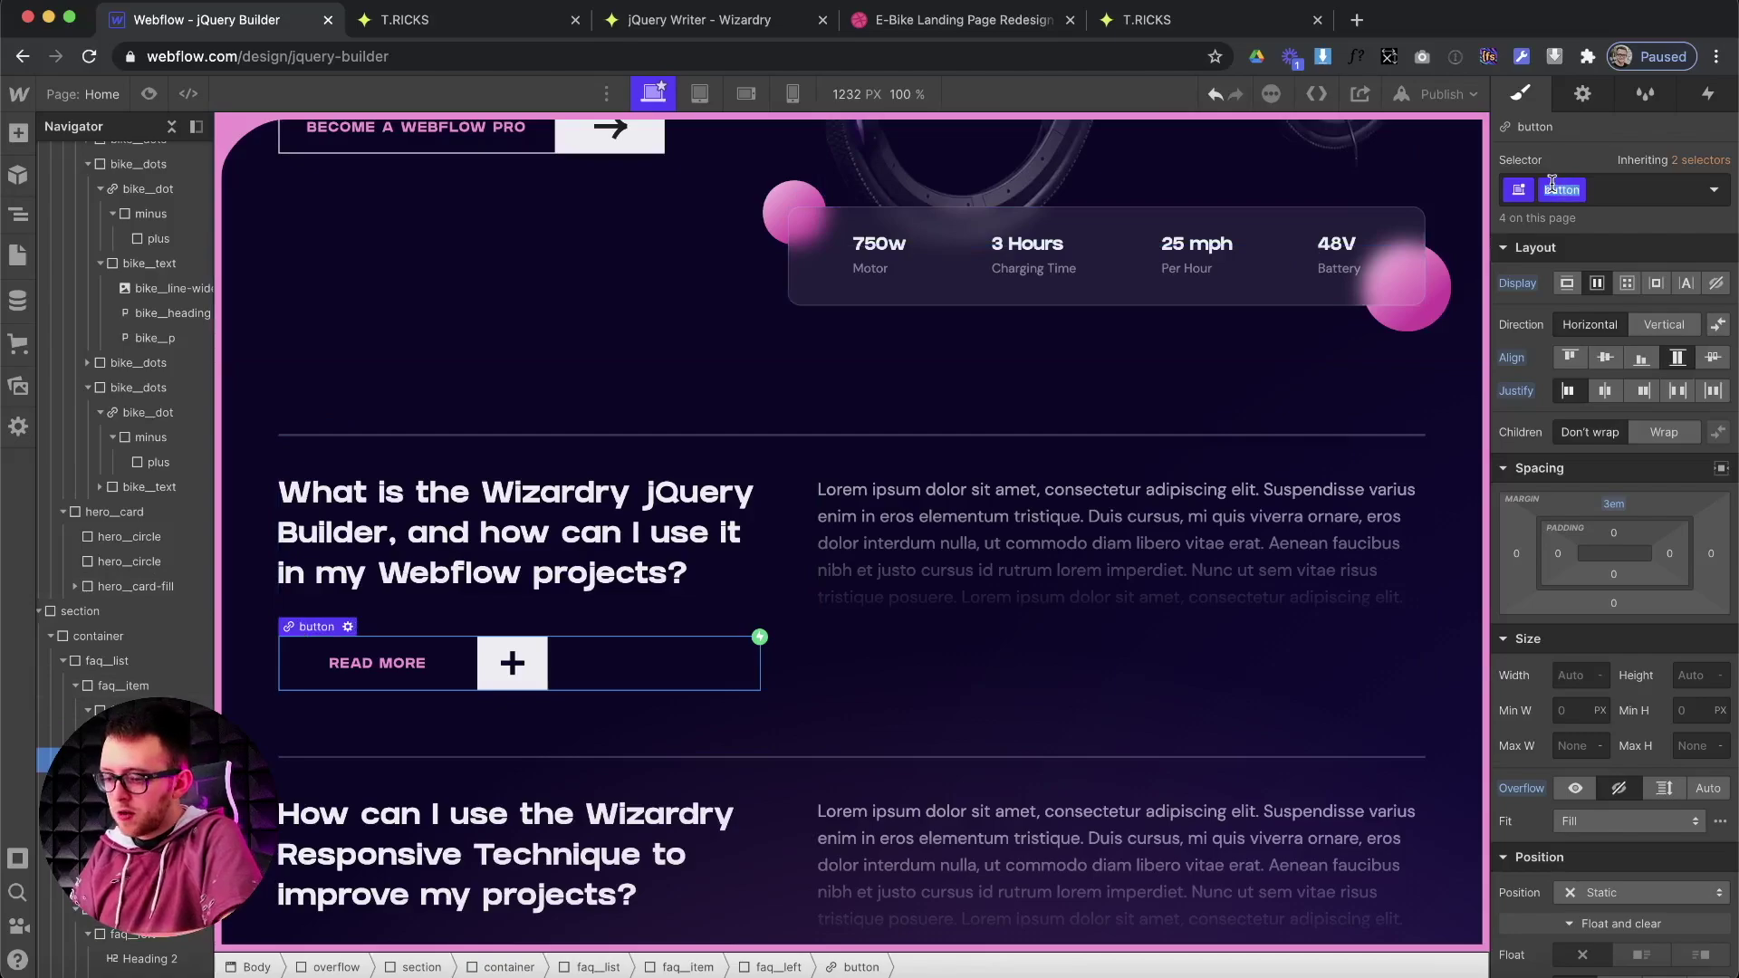
pyautogui.click(618, 22)
pyautogui.press('super+r')
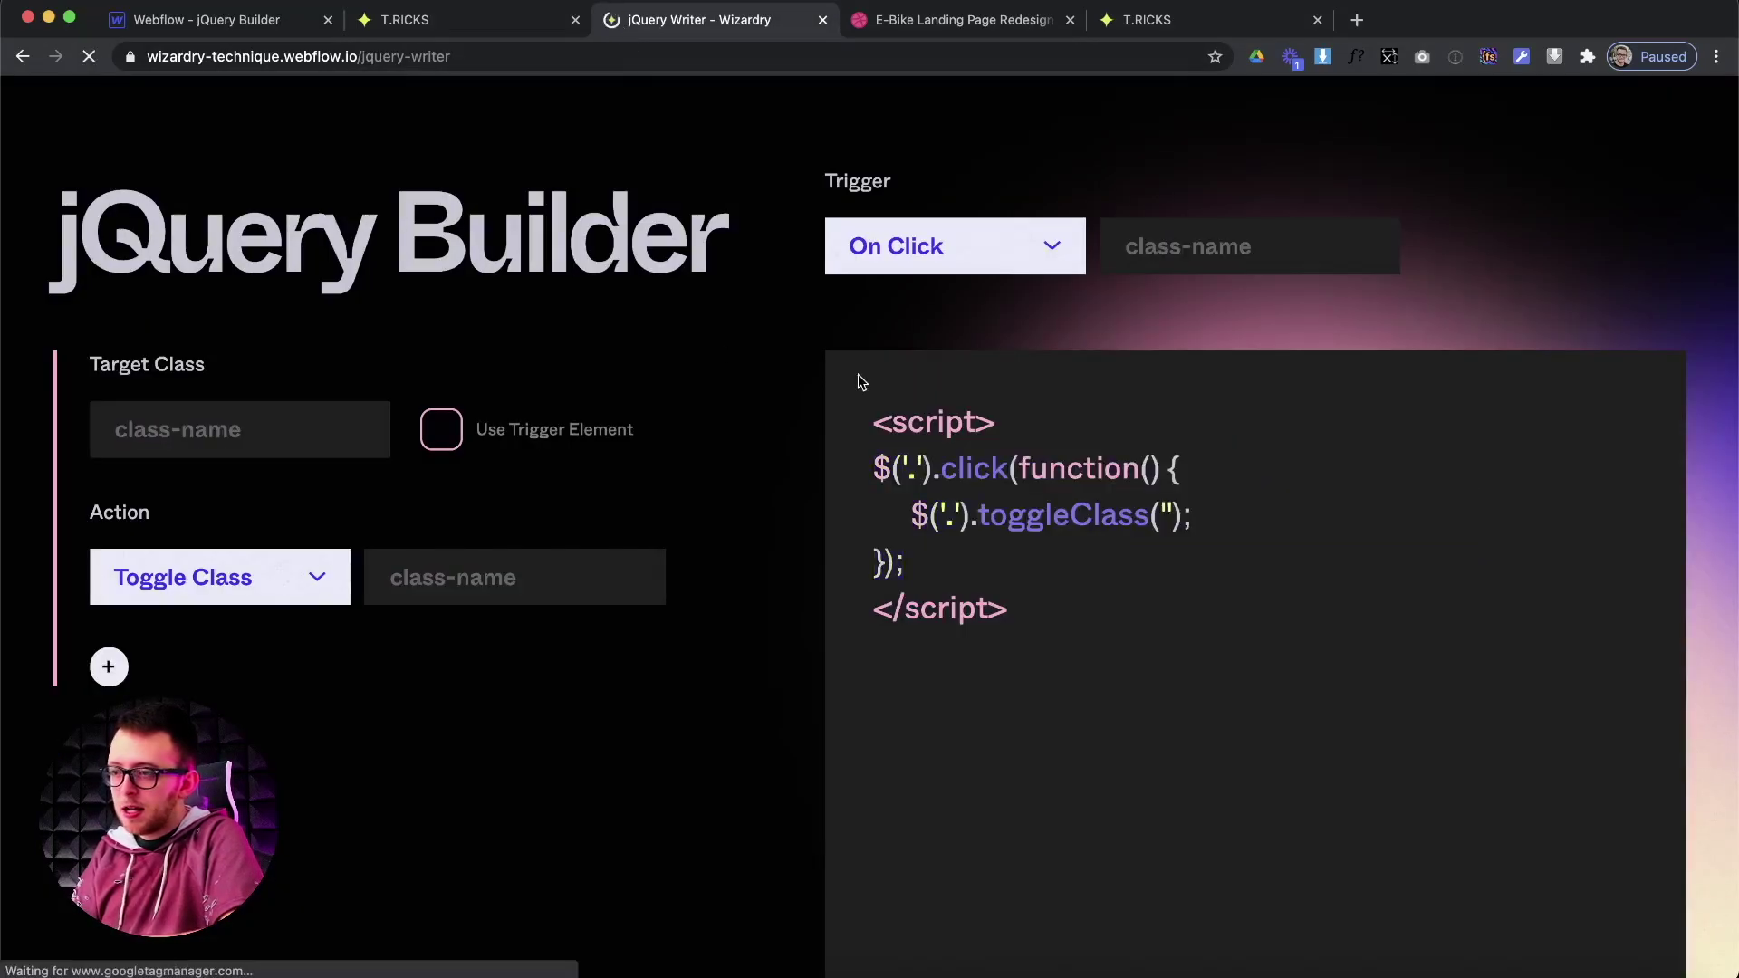
pyautogui.click(1165, 241)
pyautogui.press('super+v')
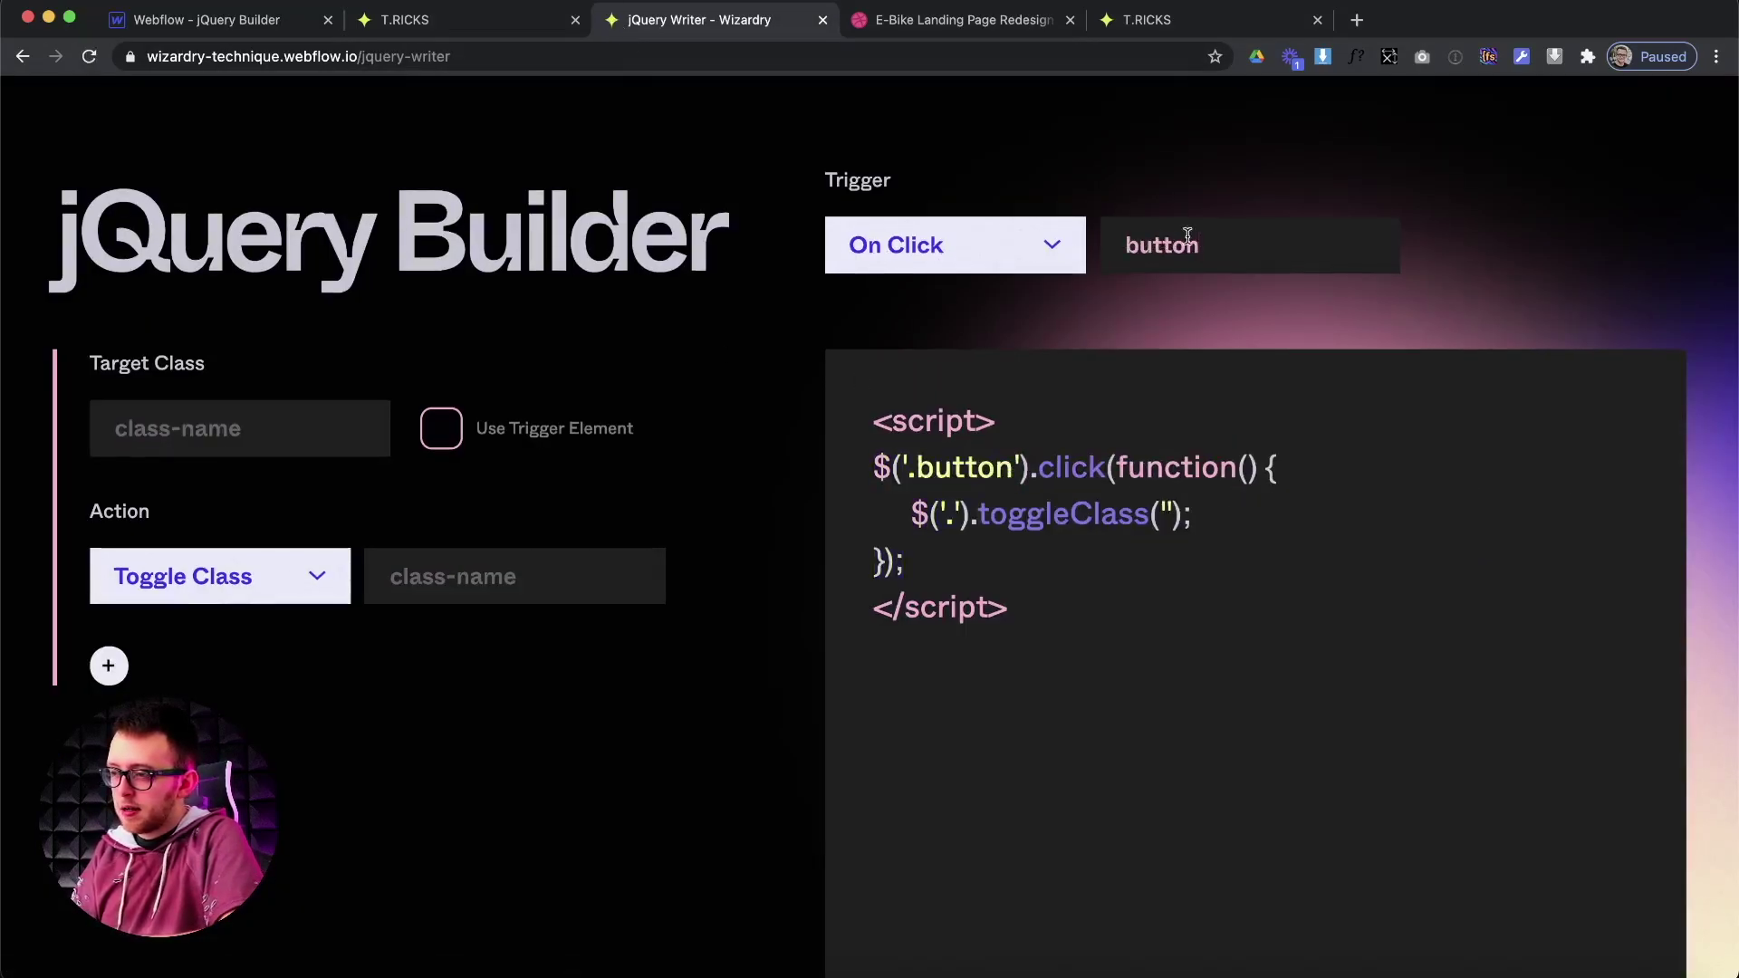
# Enable Use Trigger Element in the jQuery Builder and enter faq__left, copied from the Webflow project, as the parent class.
pyautogui.click(245, 30)
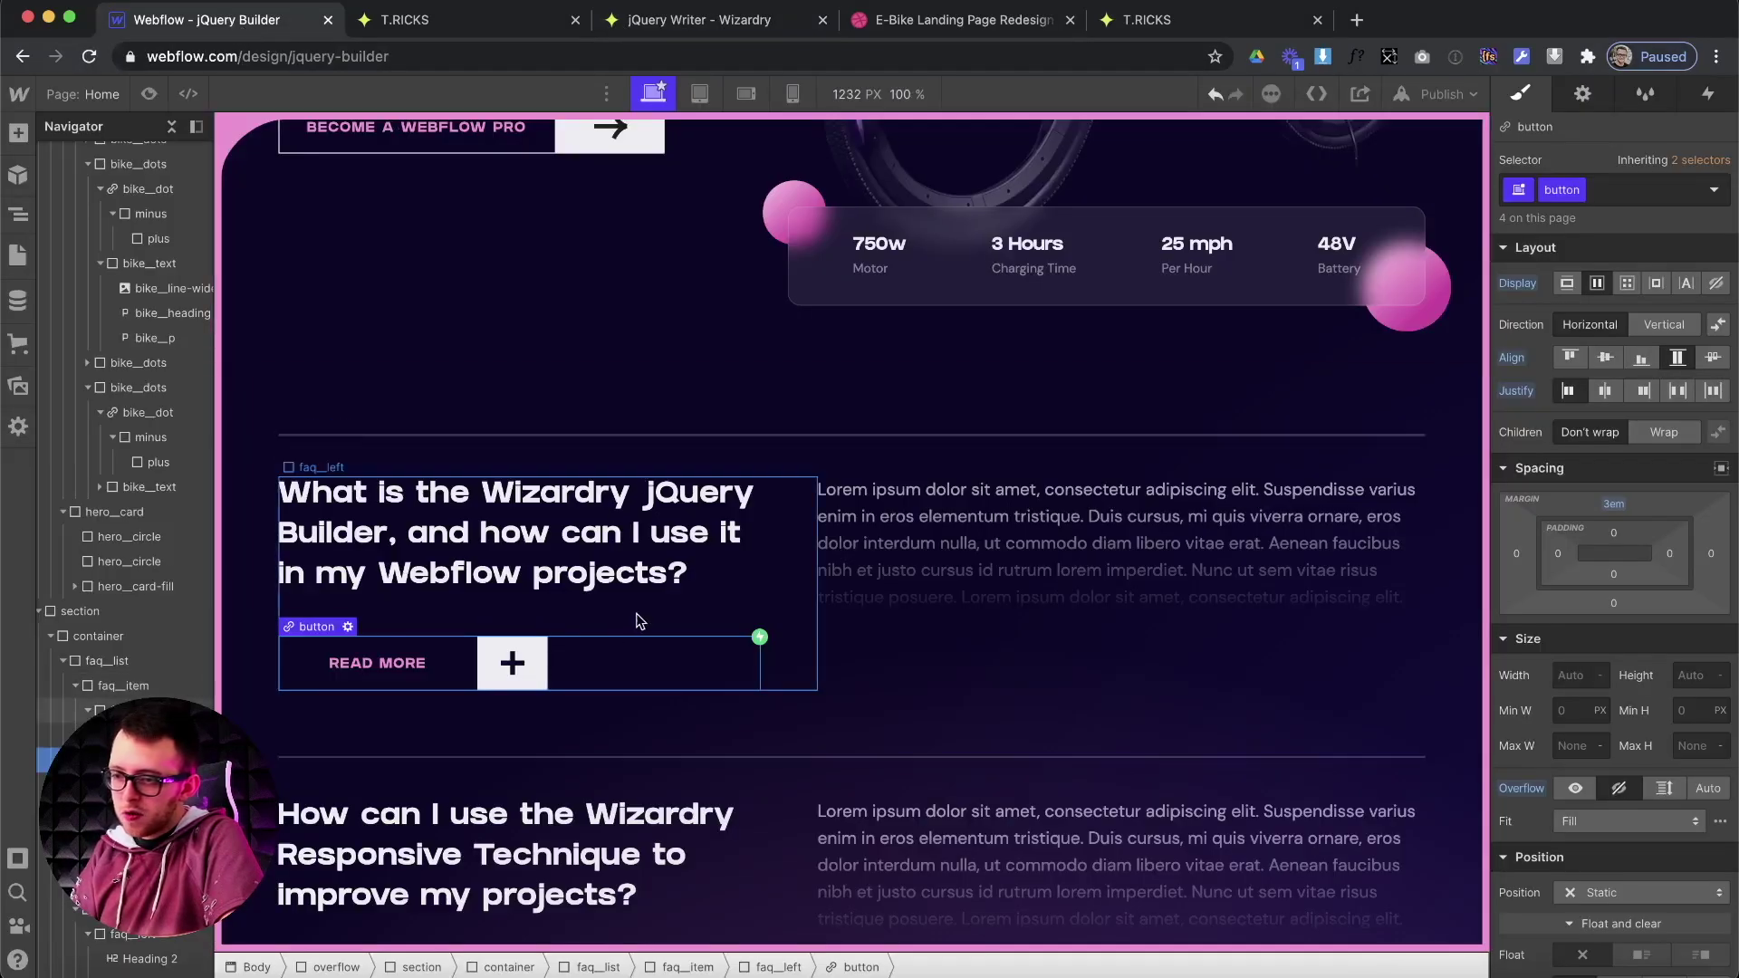
pyautogui.click(81, 711)
pyautogui.click(91, 712)
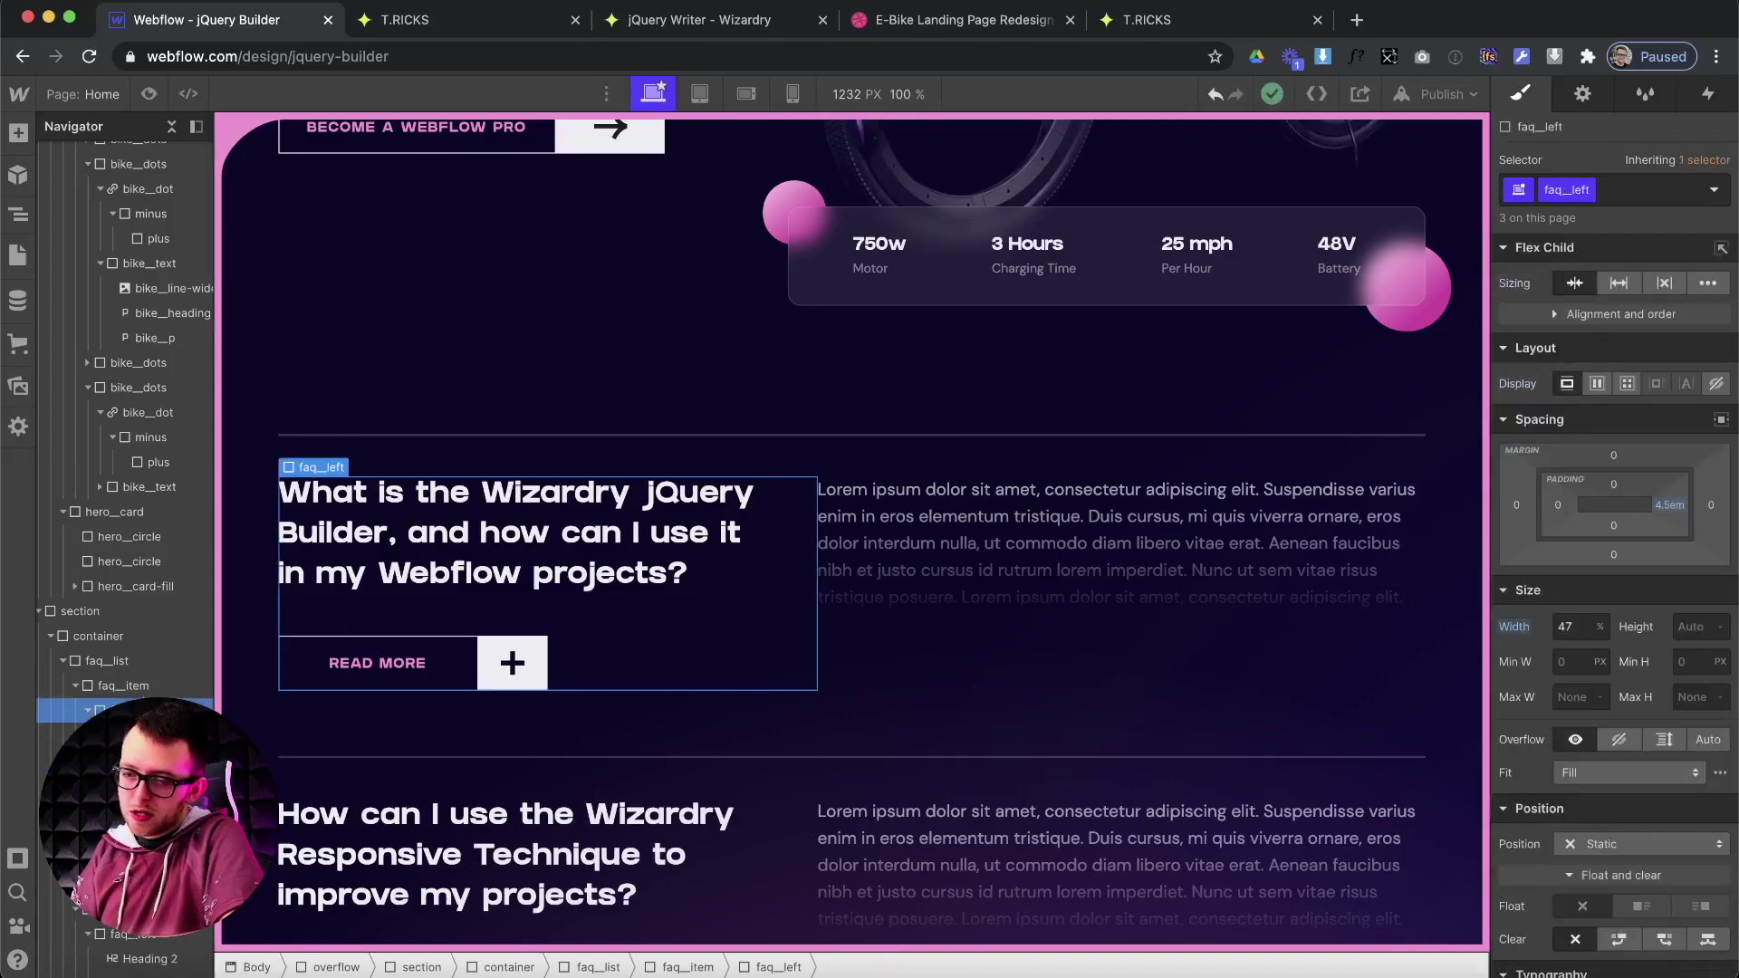
pyautogui.doubleClick(1556, 187)
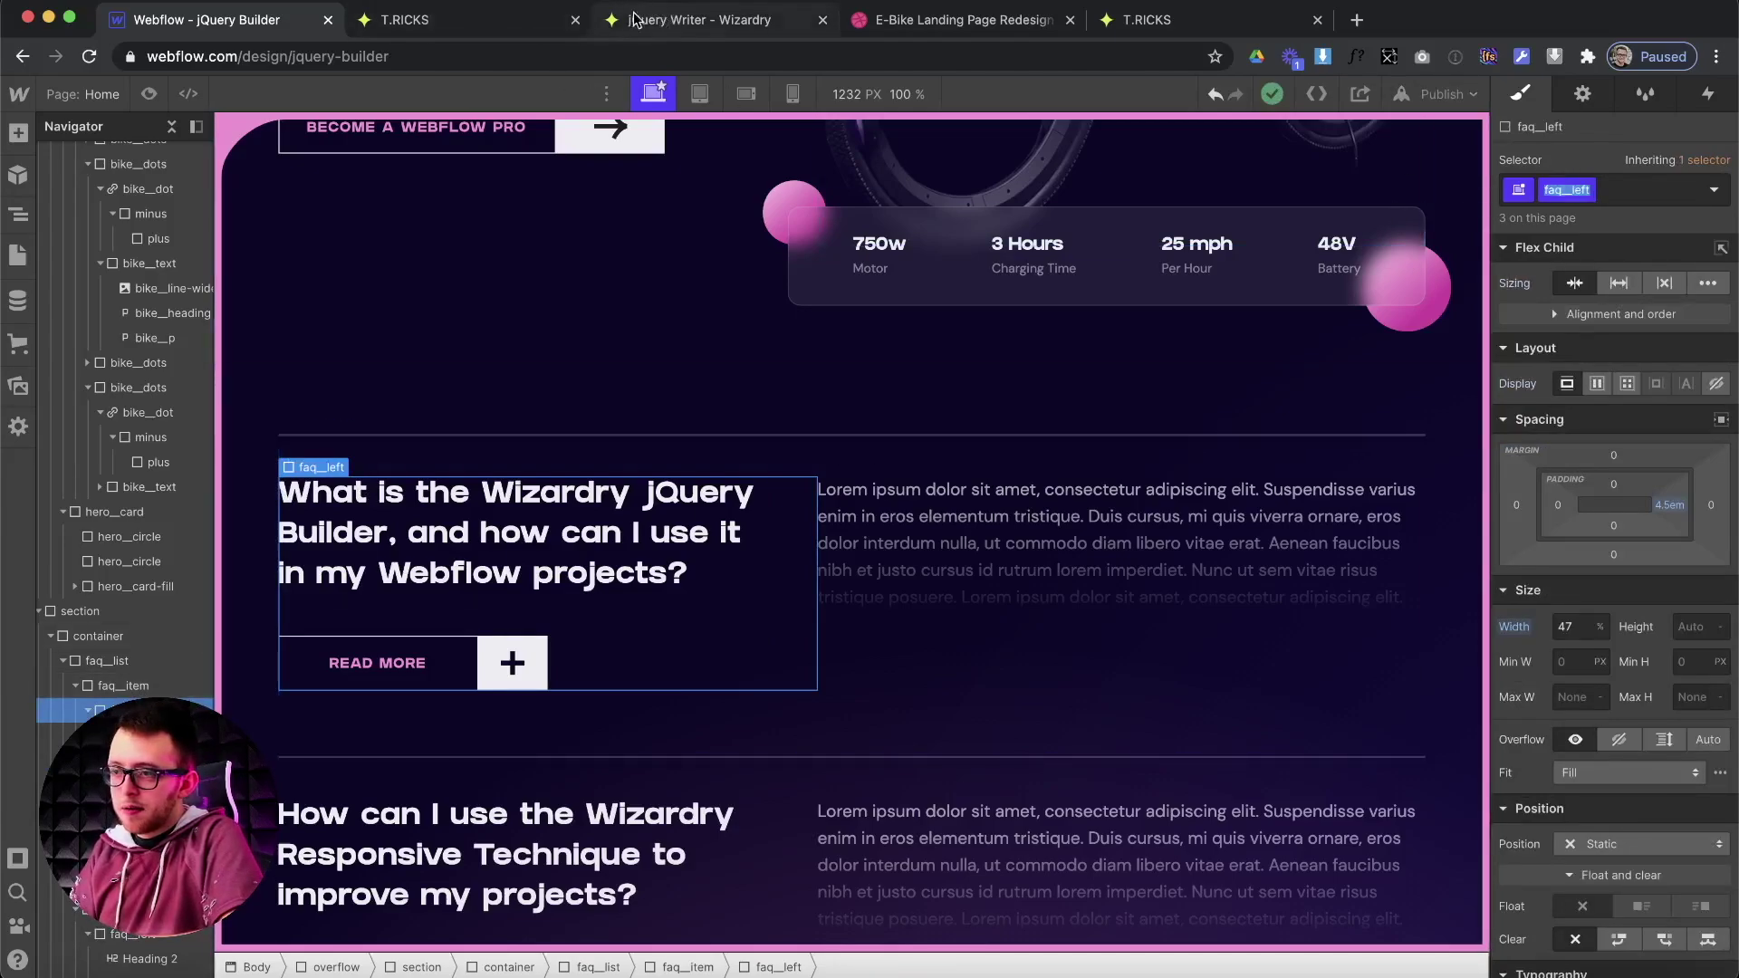
pyautogui.click(669, 20)
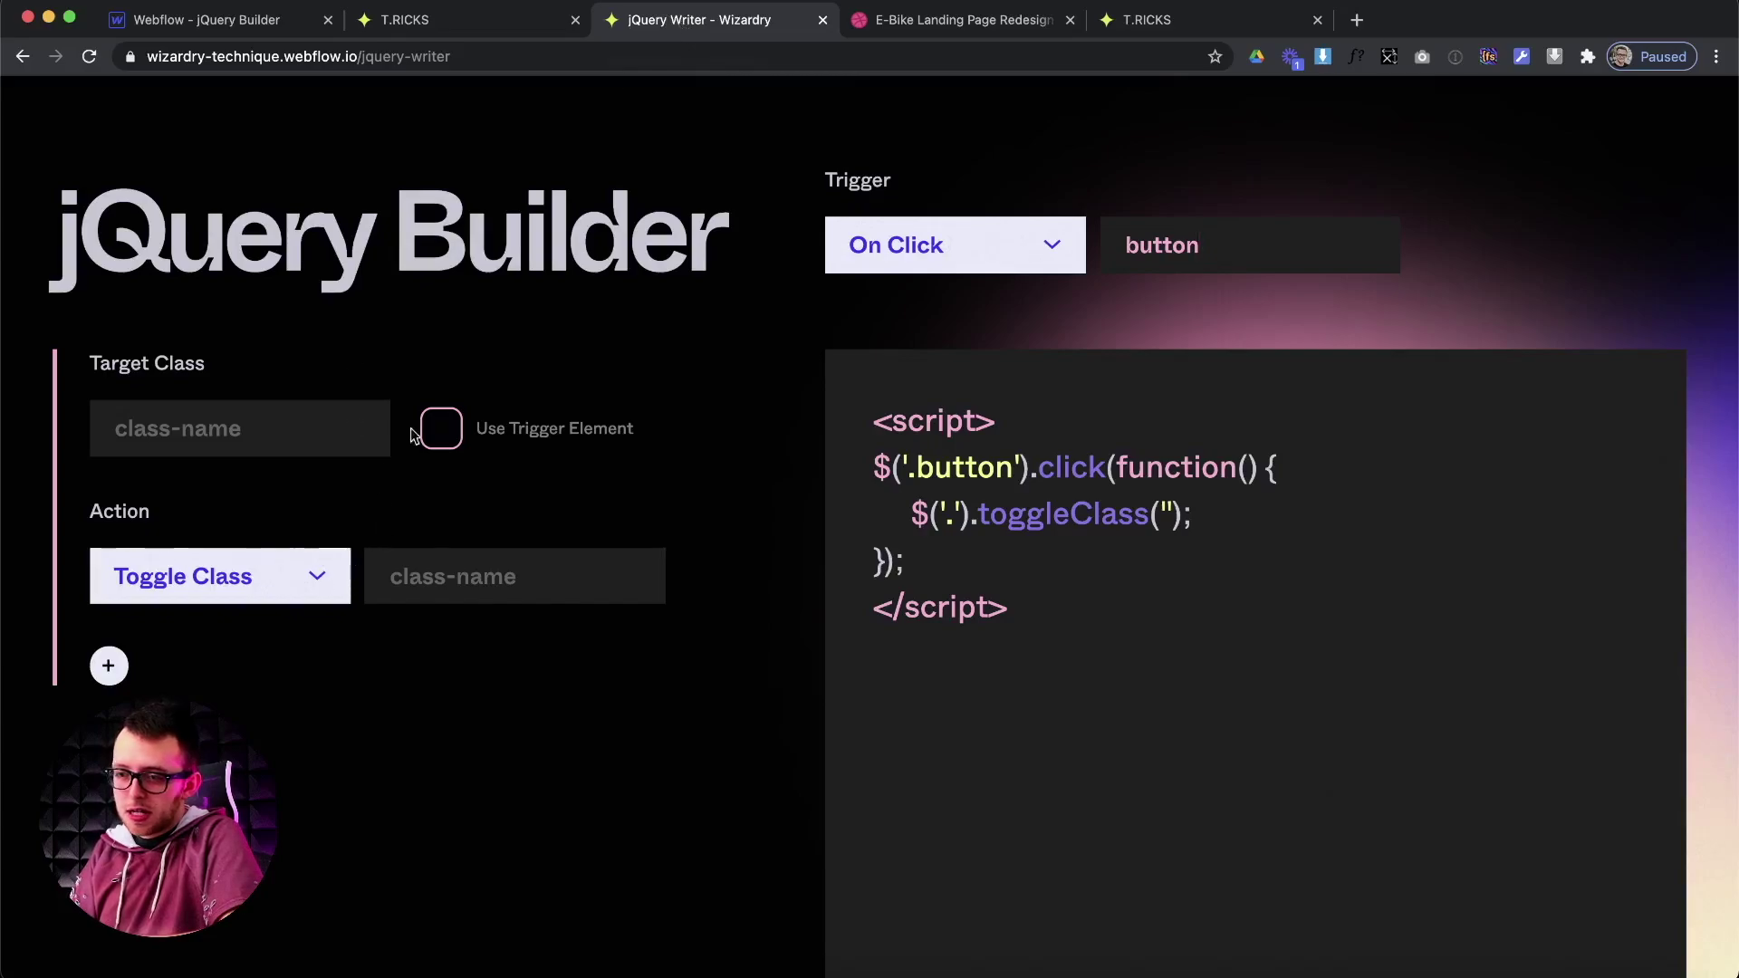
pyautogui.click(433, 434)
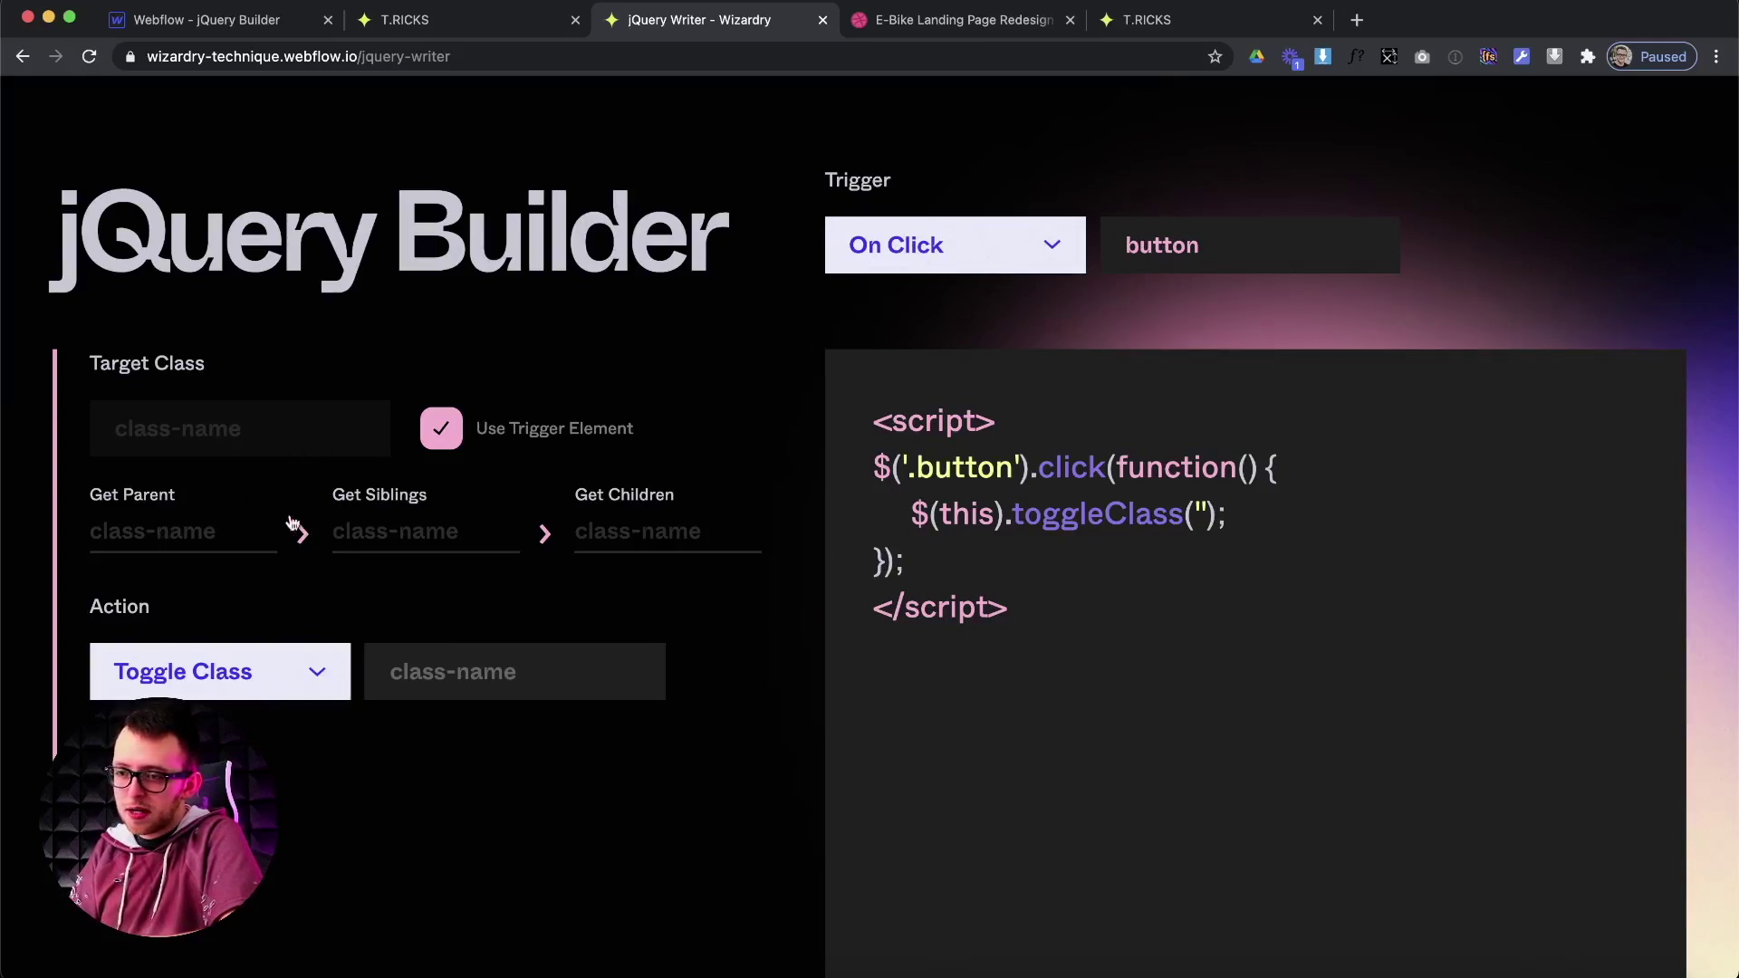
pyautogui.write('faq__left')
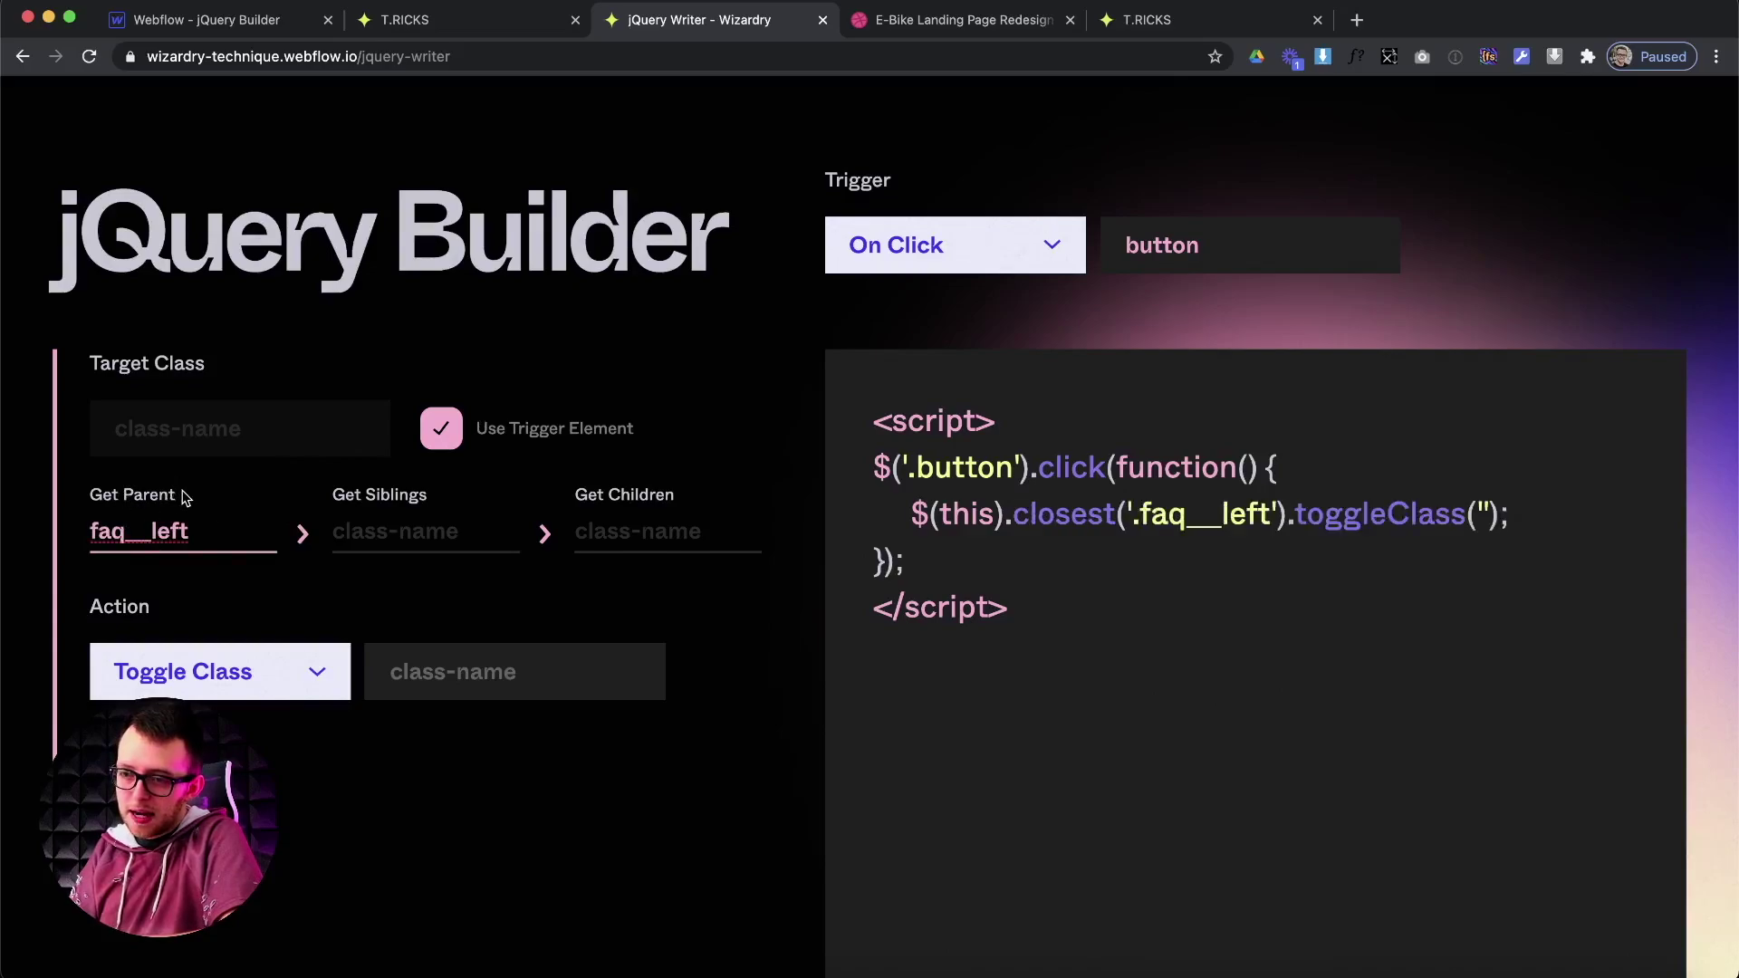
pyautogui.moveTo(182, 497); pyautogui.dragTo(88, 496)
pyautogui.moveTo(194, 532); pyautogui.dragTo(84, 533)
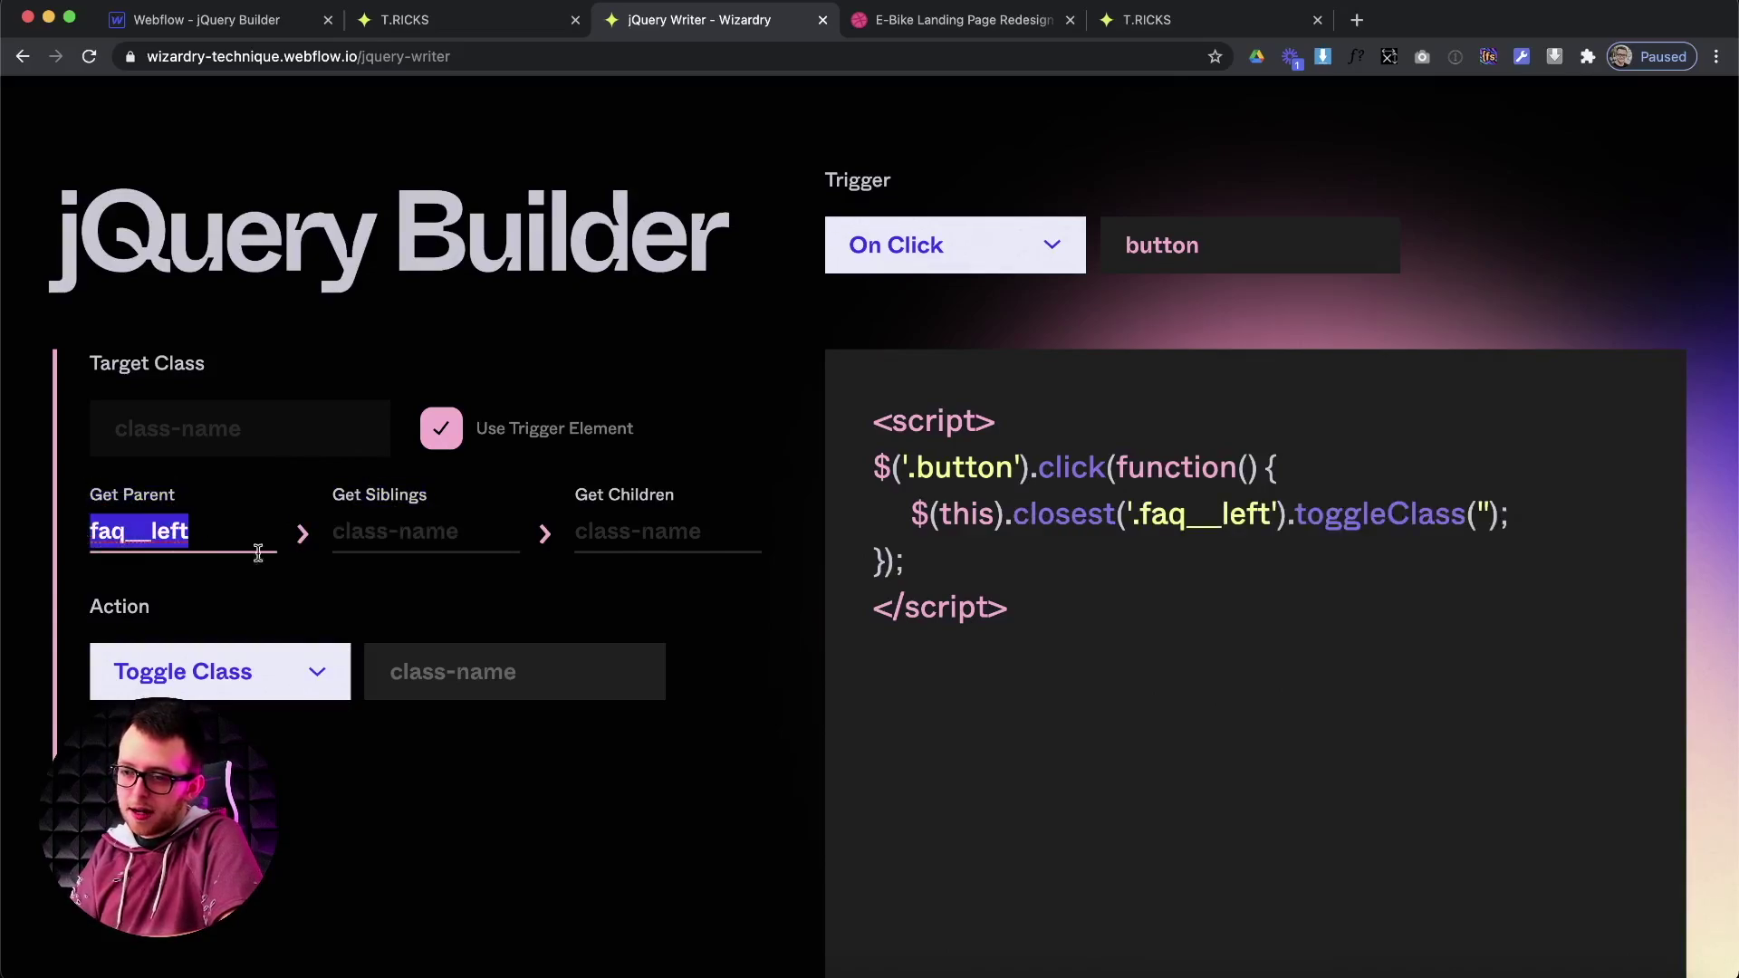
# Copy the faq__right class name from the first FAQ item in Webflow and enter it as the siblings class in the jQuery Builder.
pyautogui.click(222, 19)
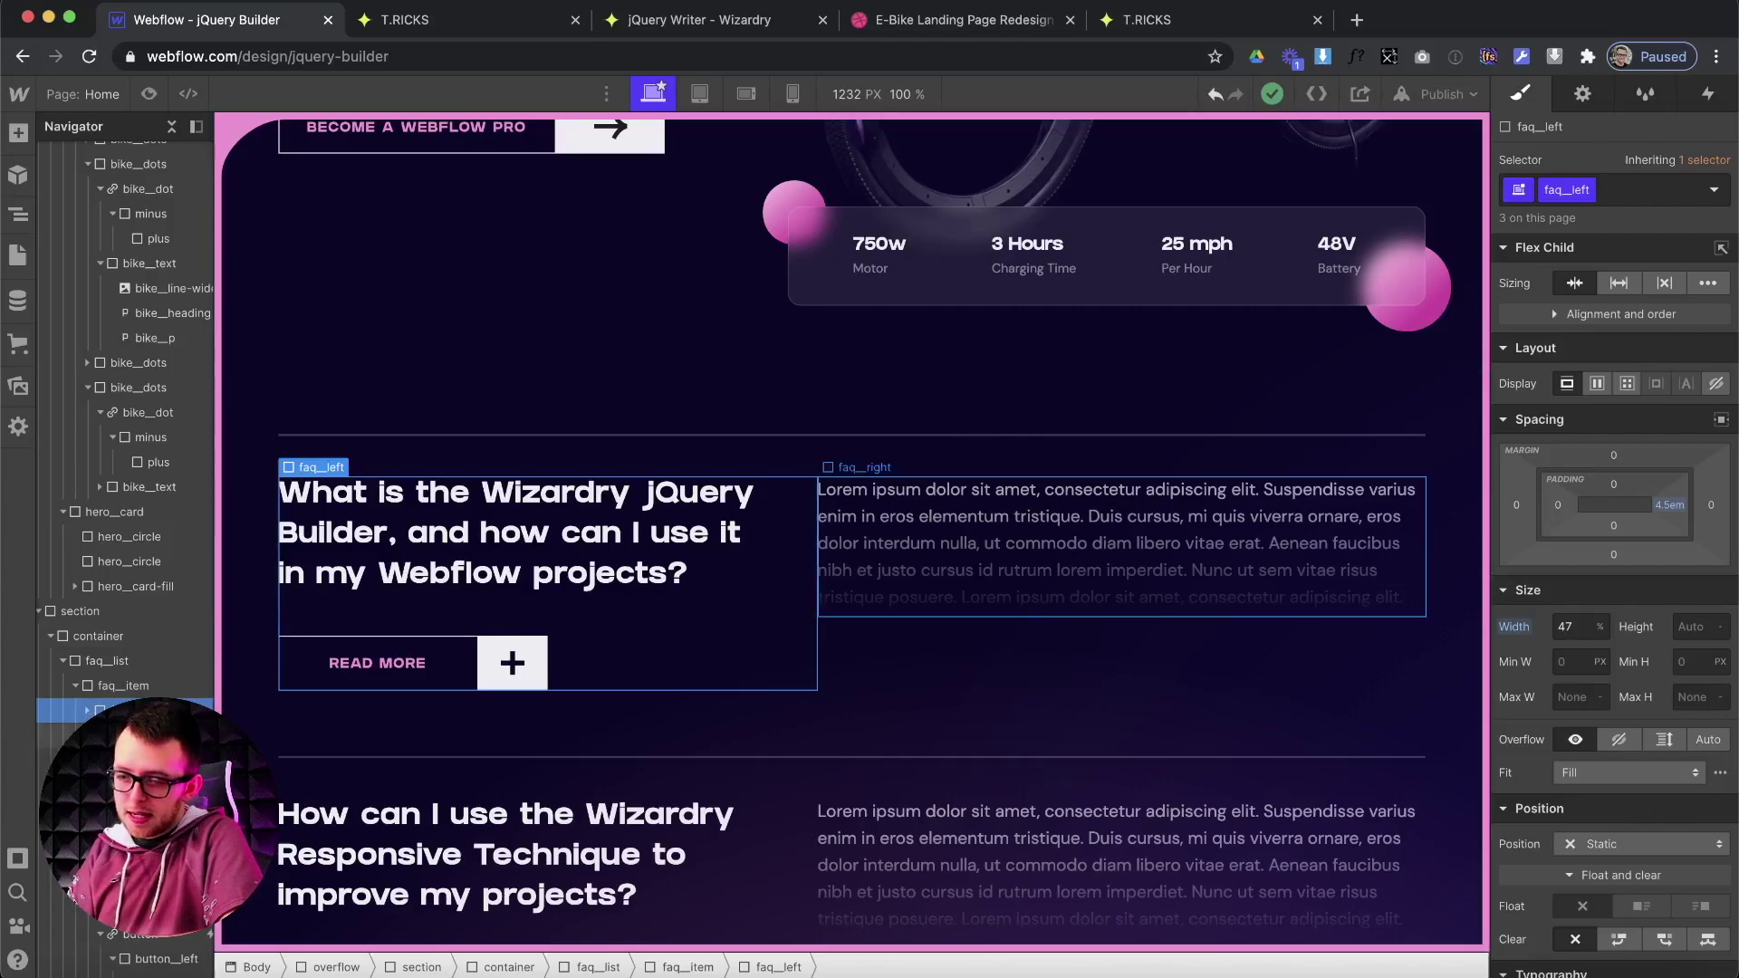
pyautogui.click(1123, 544)
pyautogui.doubleClick(1556, 191)
pyautogui.click(675, 14)
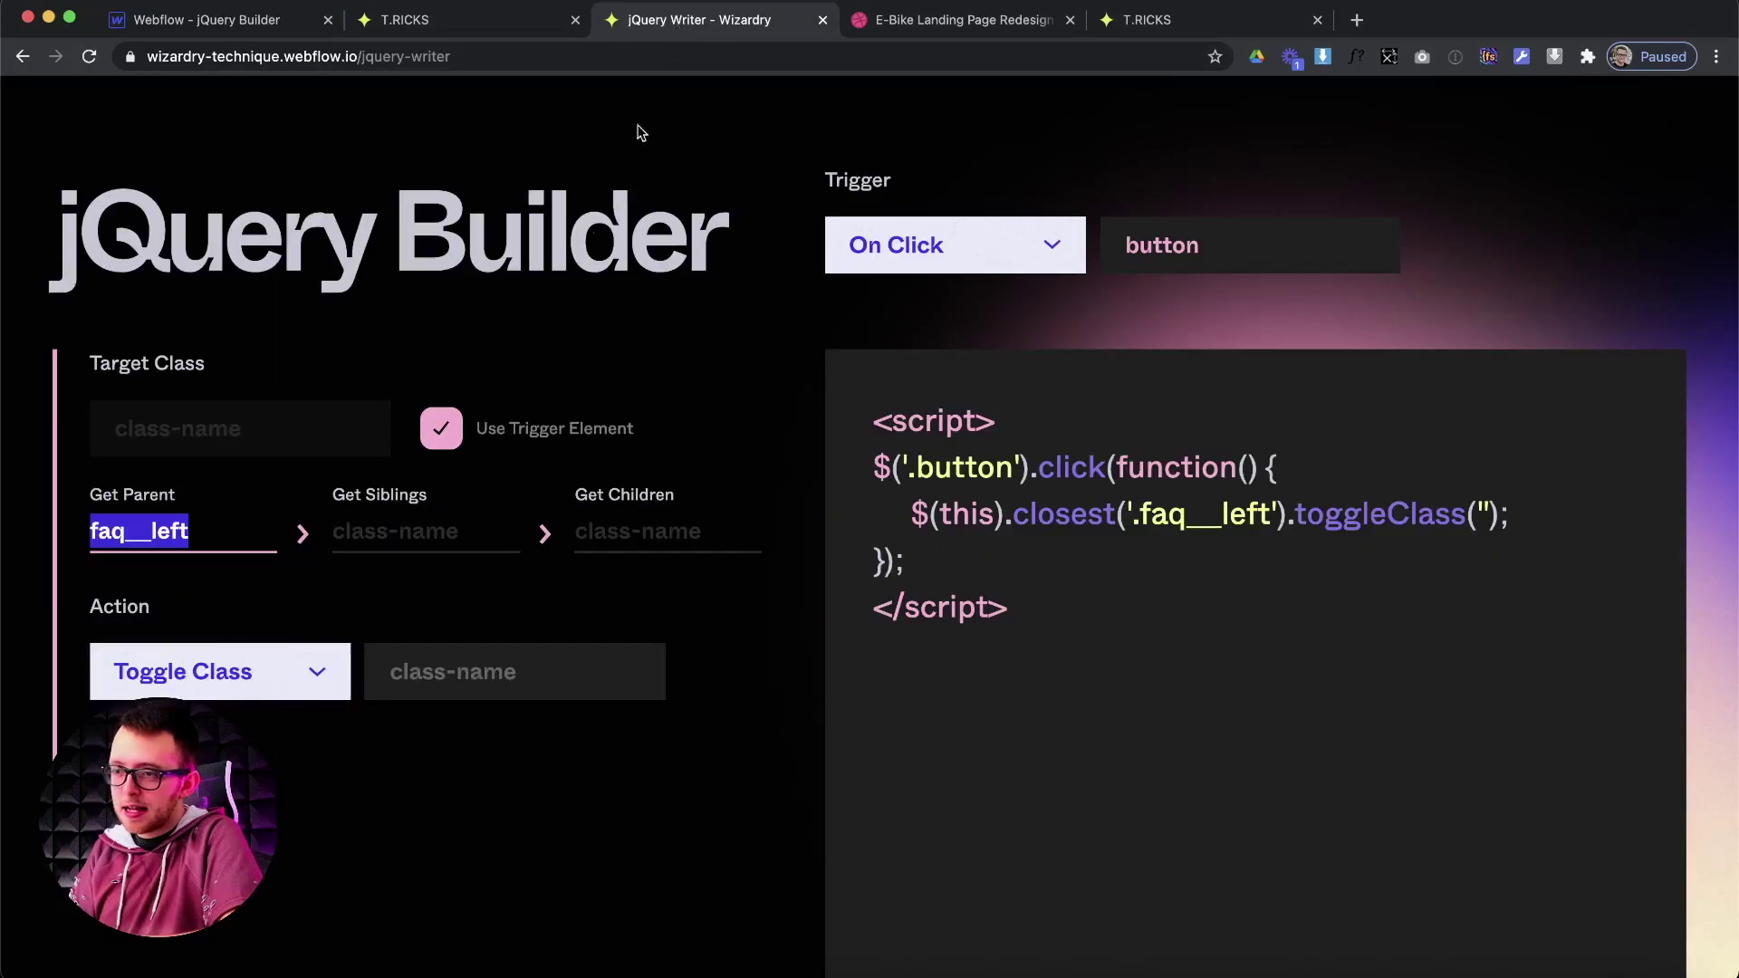
pyautogui.click(432, 535)
pyautogui.write('faq__right')
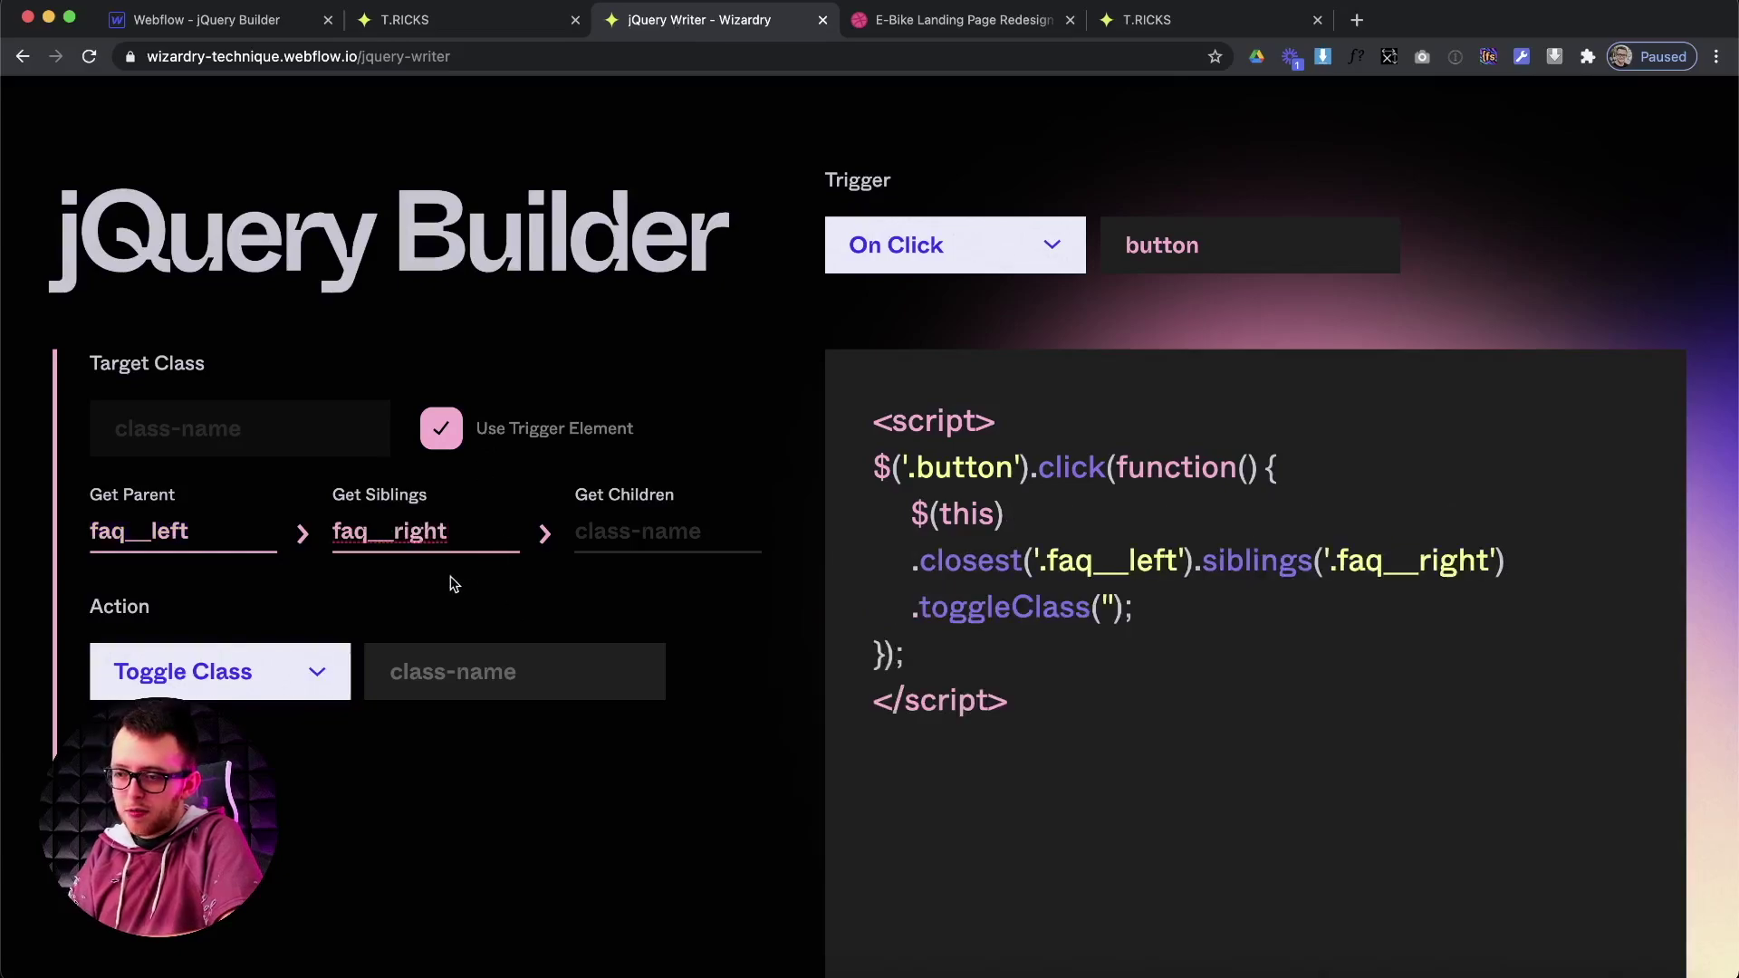
# Copy the faq__trigger class name from Webflow and enter it as the children class in the jQuery Builder.
pyautogui.click(231, 20)
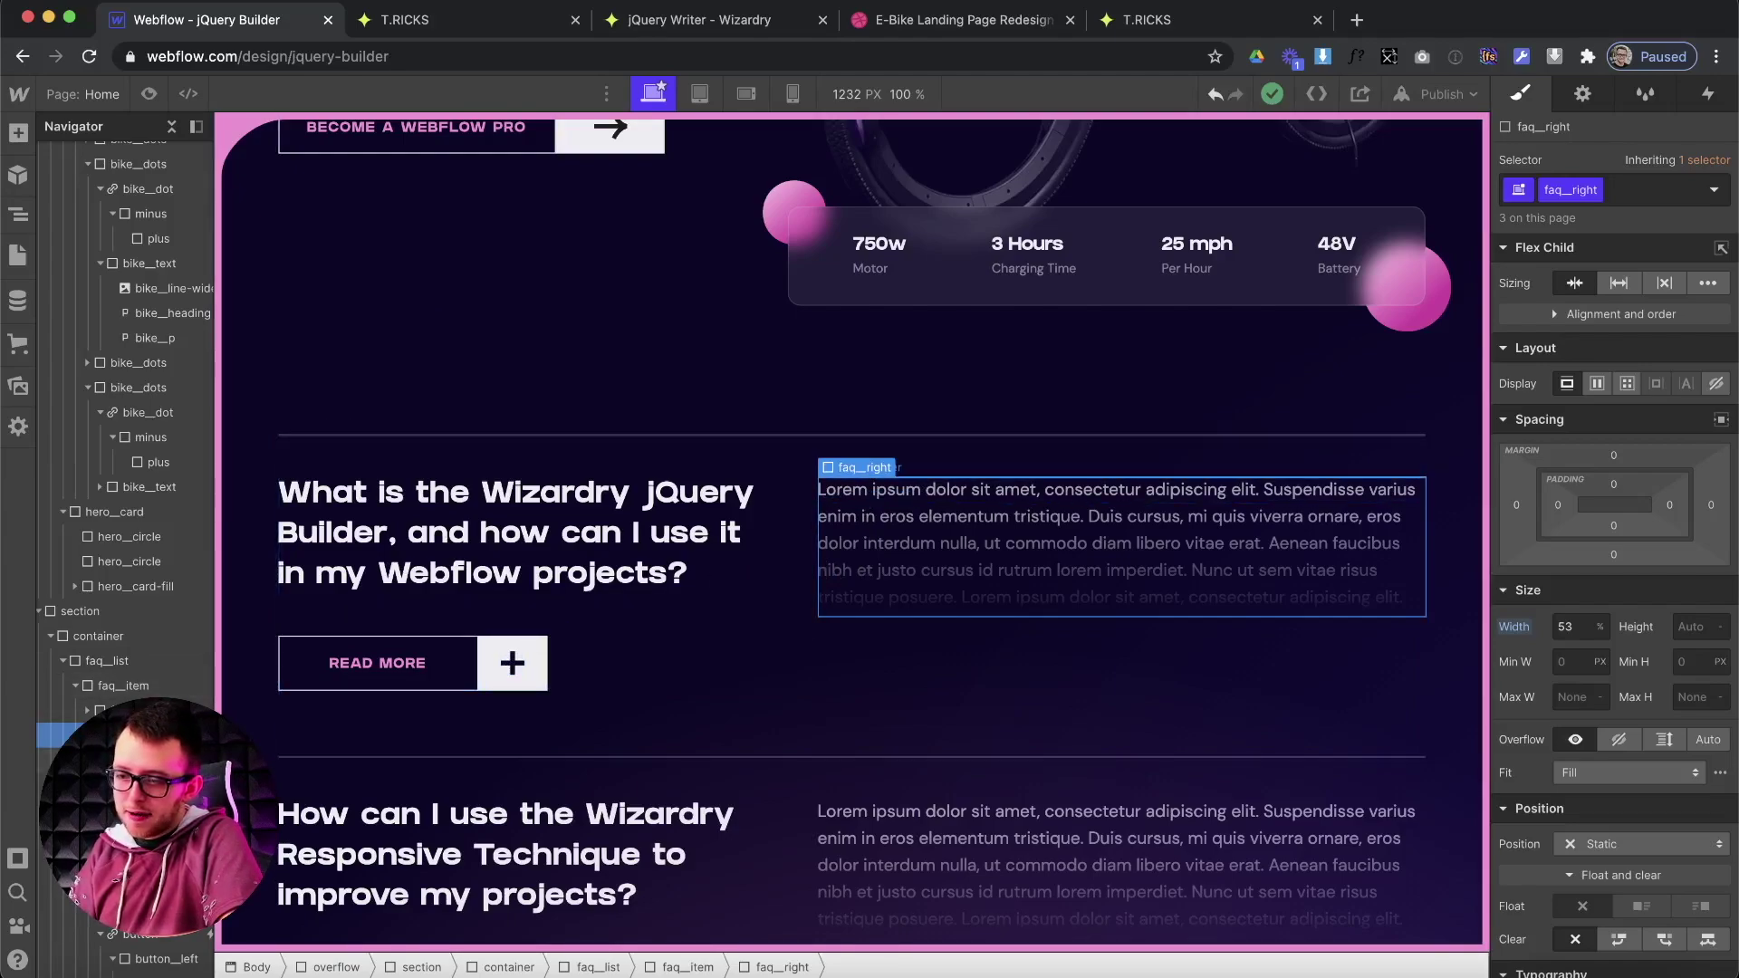
pyautogui.click(135, 759)
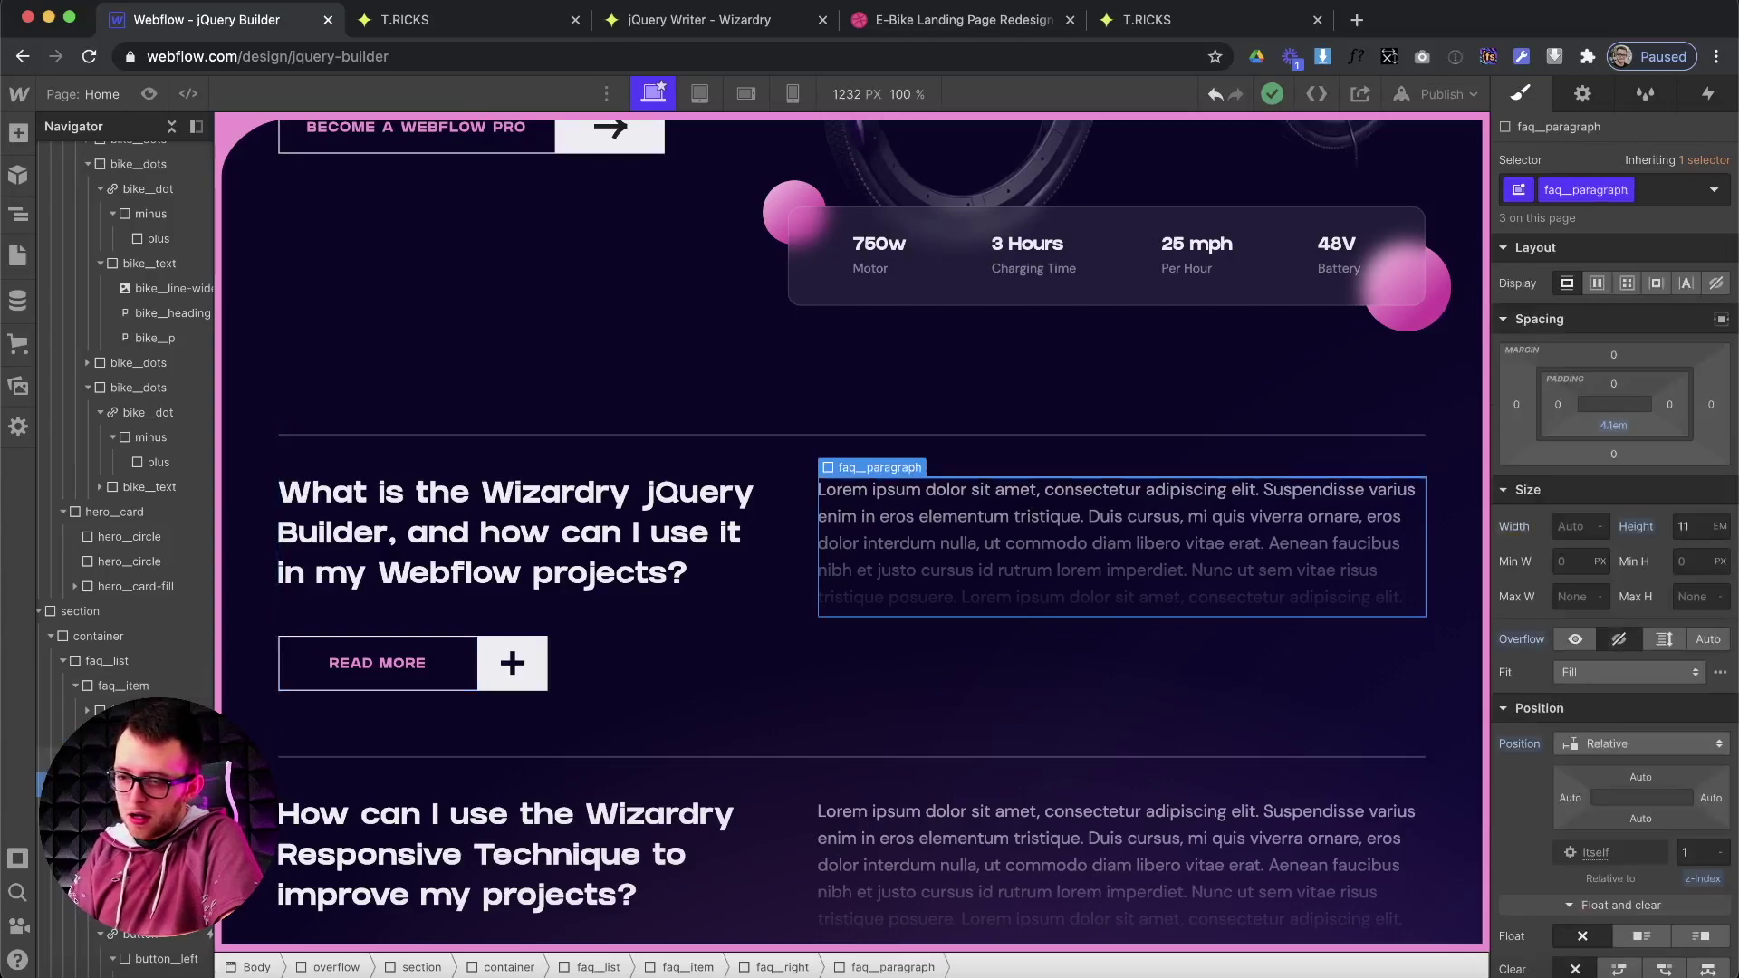
pyautogui.doubleClick(1565, 190)
pyautogui.click(689, 19)
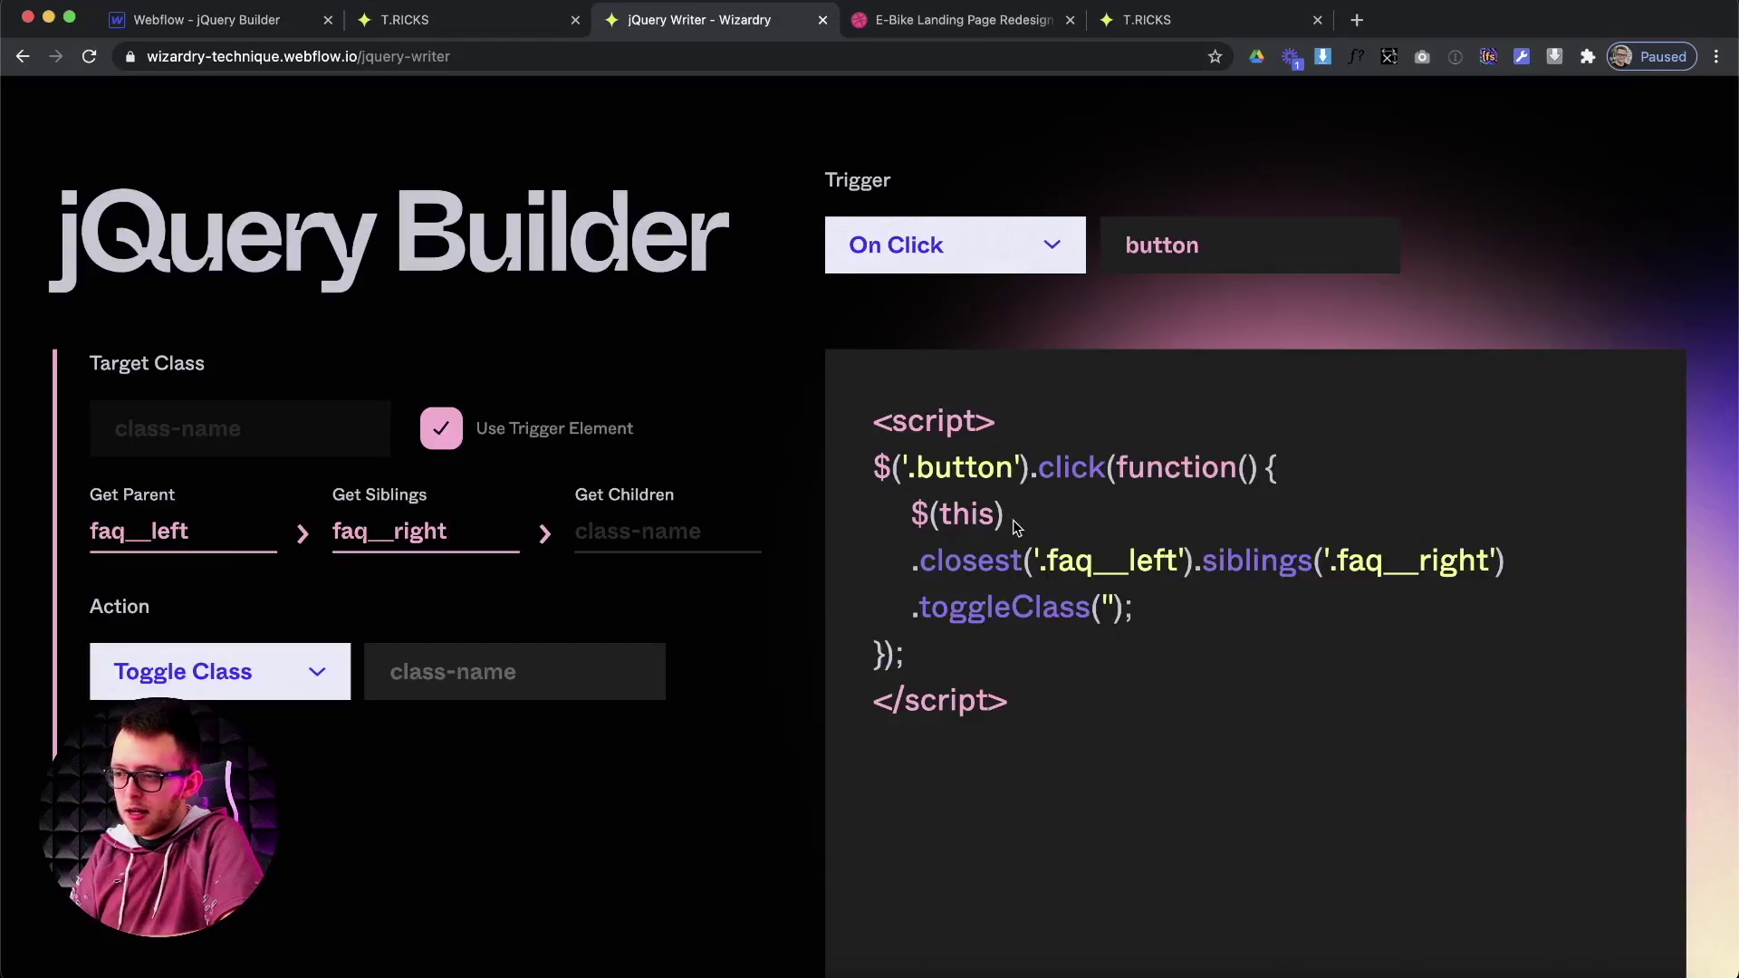
pyautogui.click(606, 539)
pyautogui.write('faq__trigger')
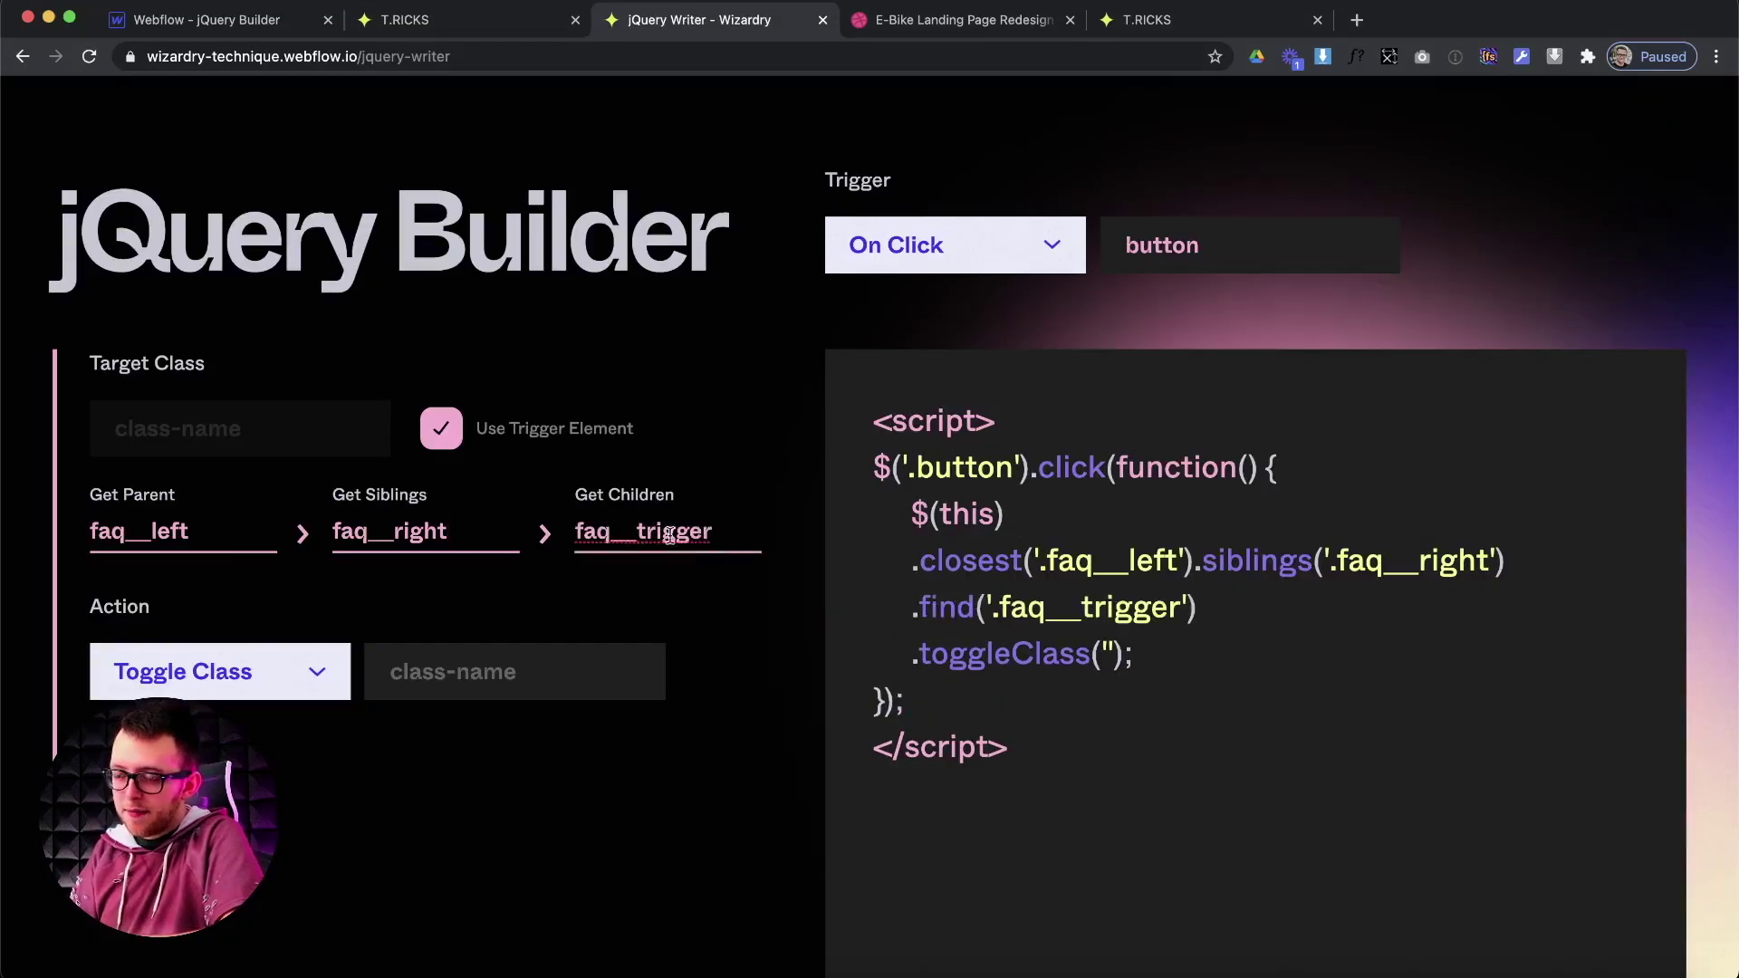
# Change the jQuery Builder action from Toggle Class to Click.
pyautogui.scroll(-1, 272, 616)
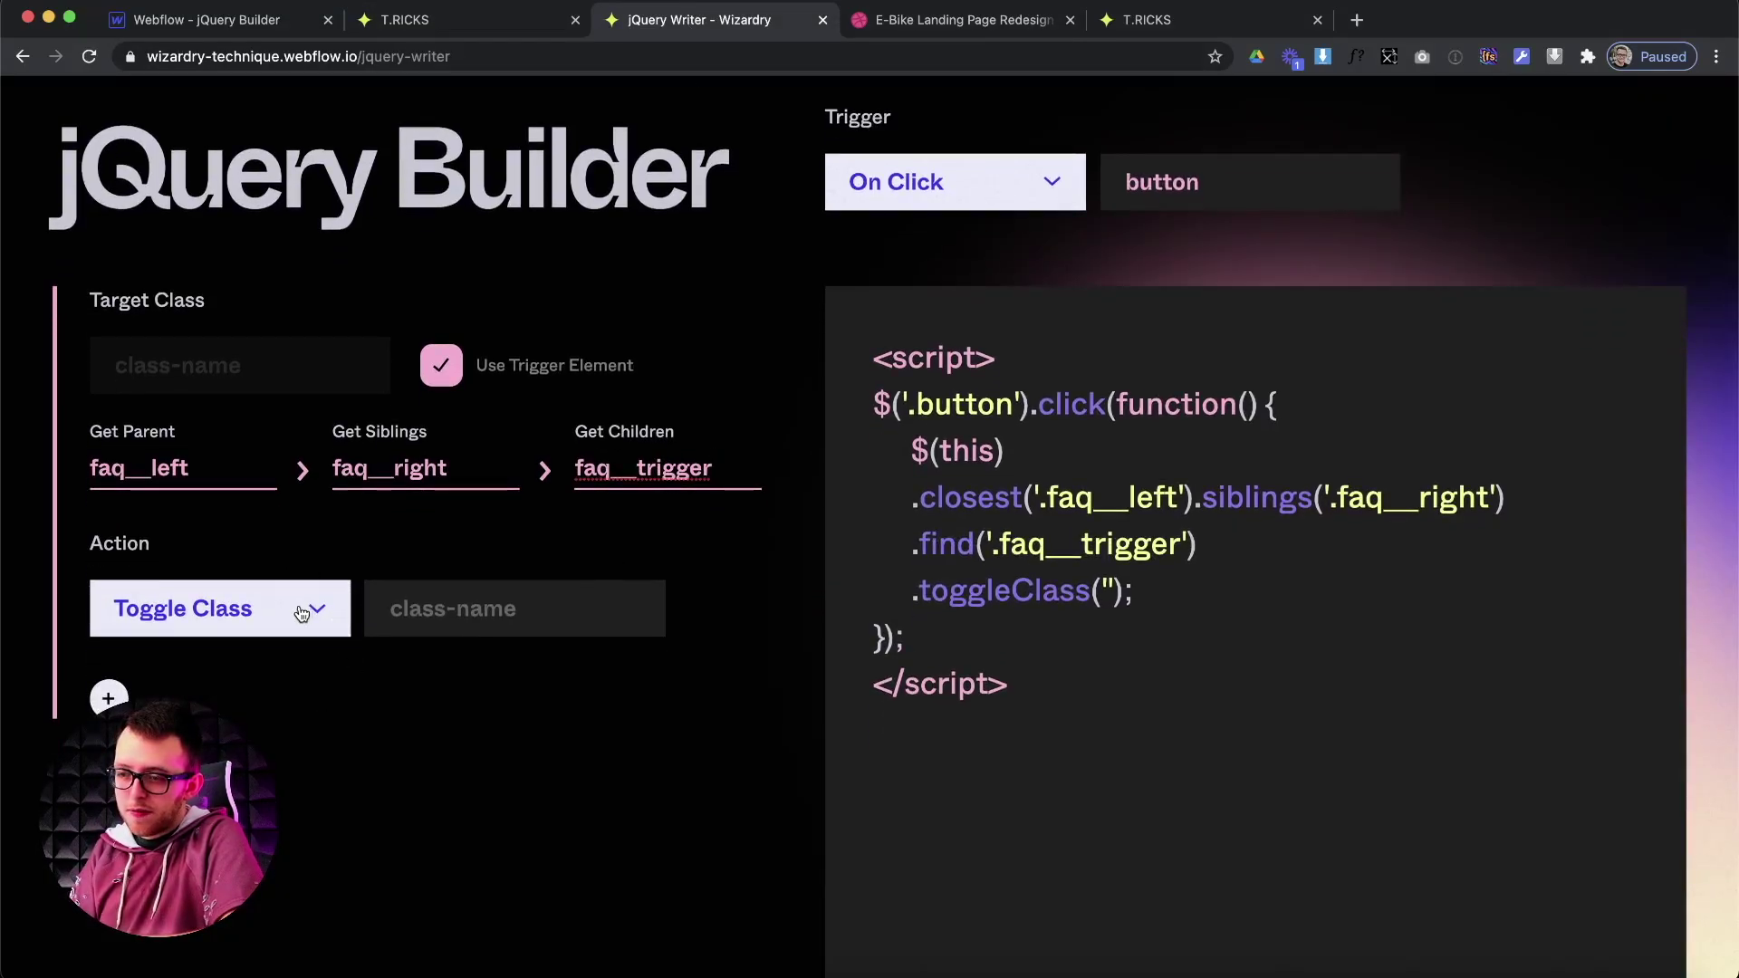
pyautogui.click(305, 610)
pyautogui.click(308, 790)
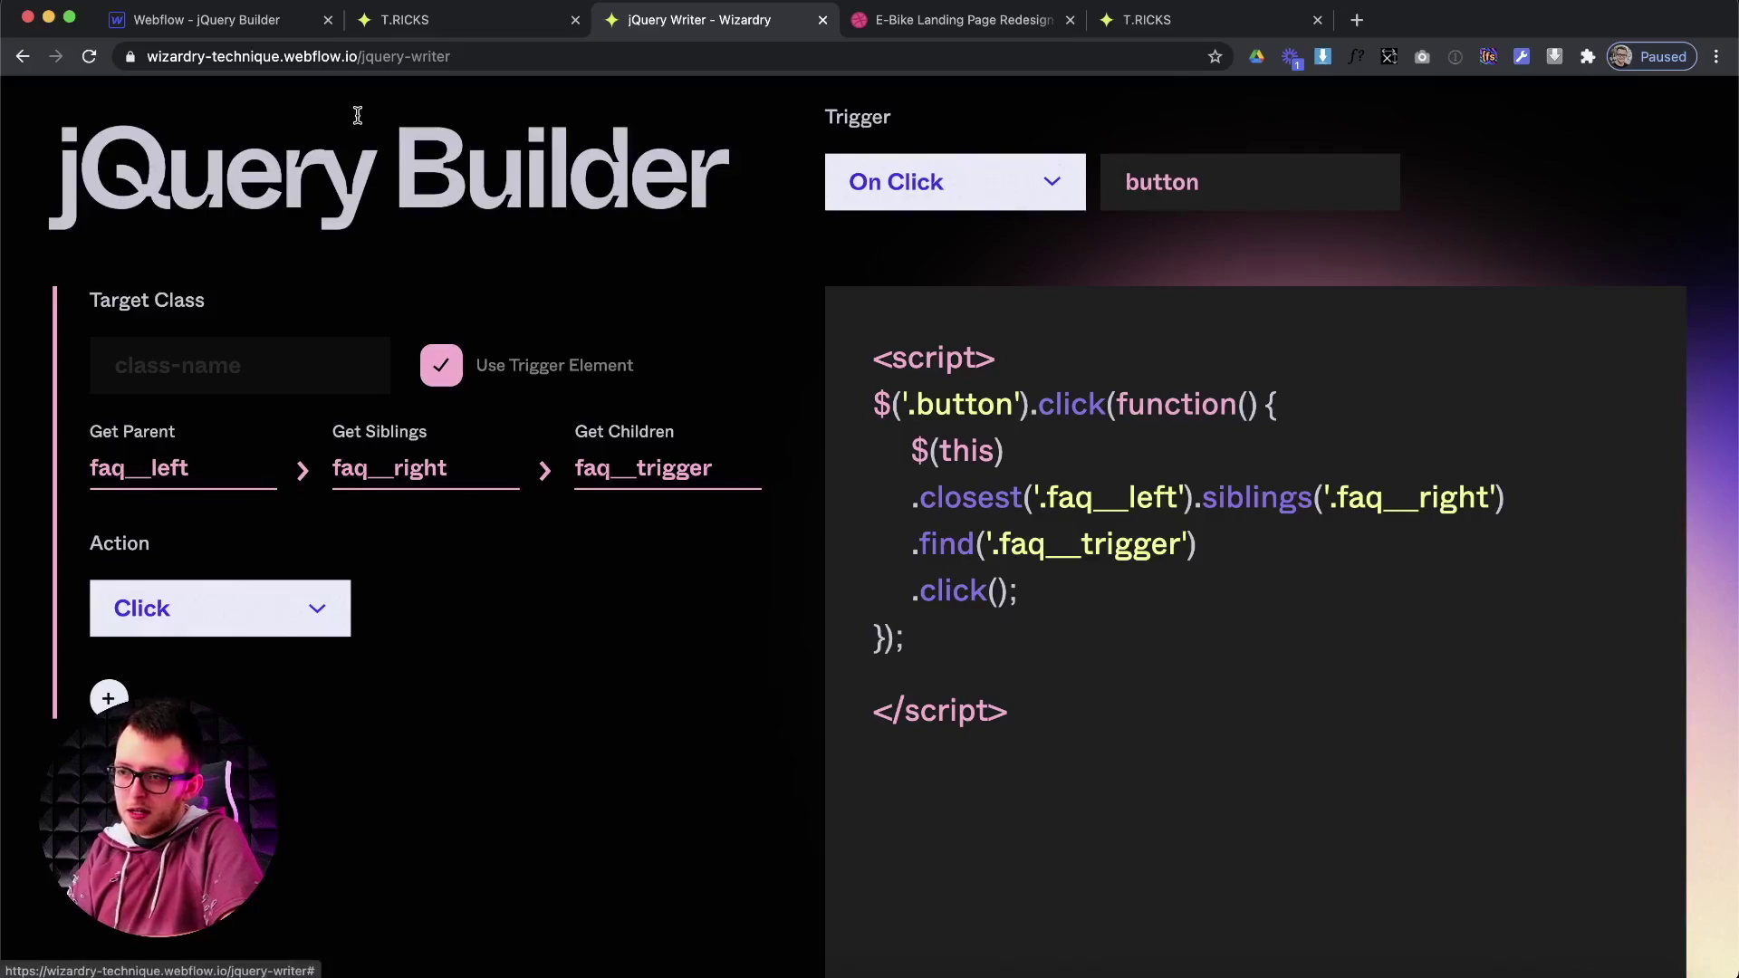
# Switch to Webflow and trace the second FAQ item's path from faq__left to faq__right, faq__trigger and the Read More button.
pyautogui.click(209, 20)
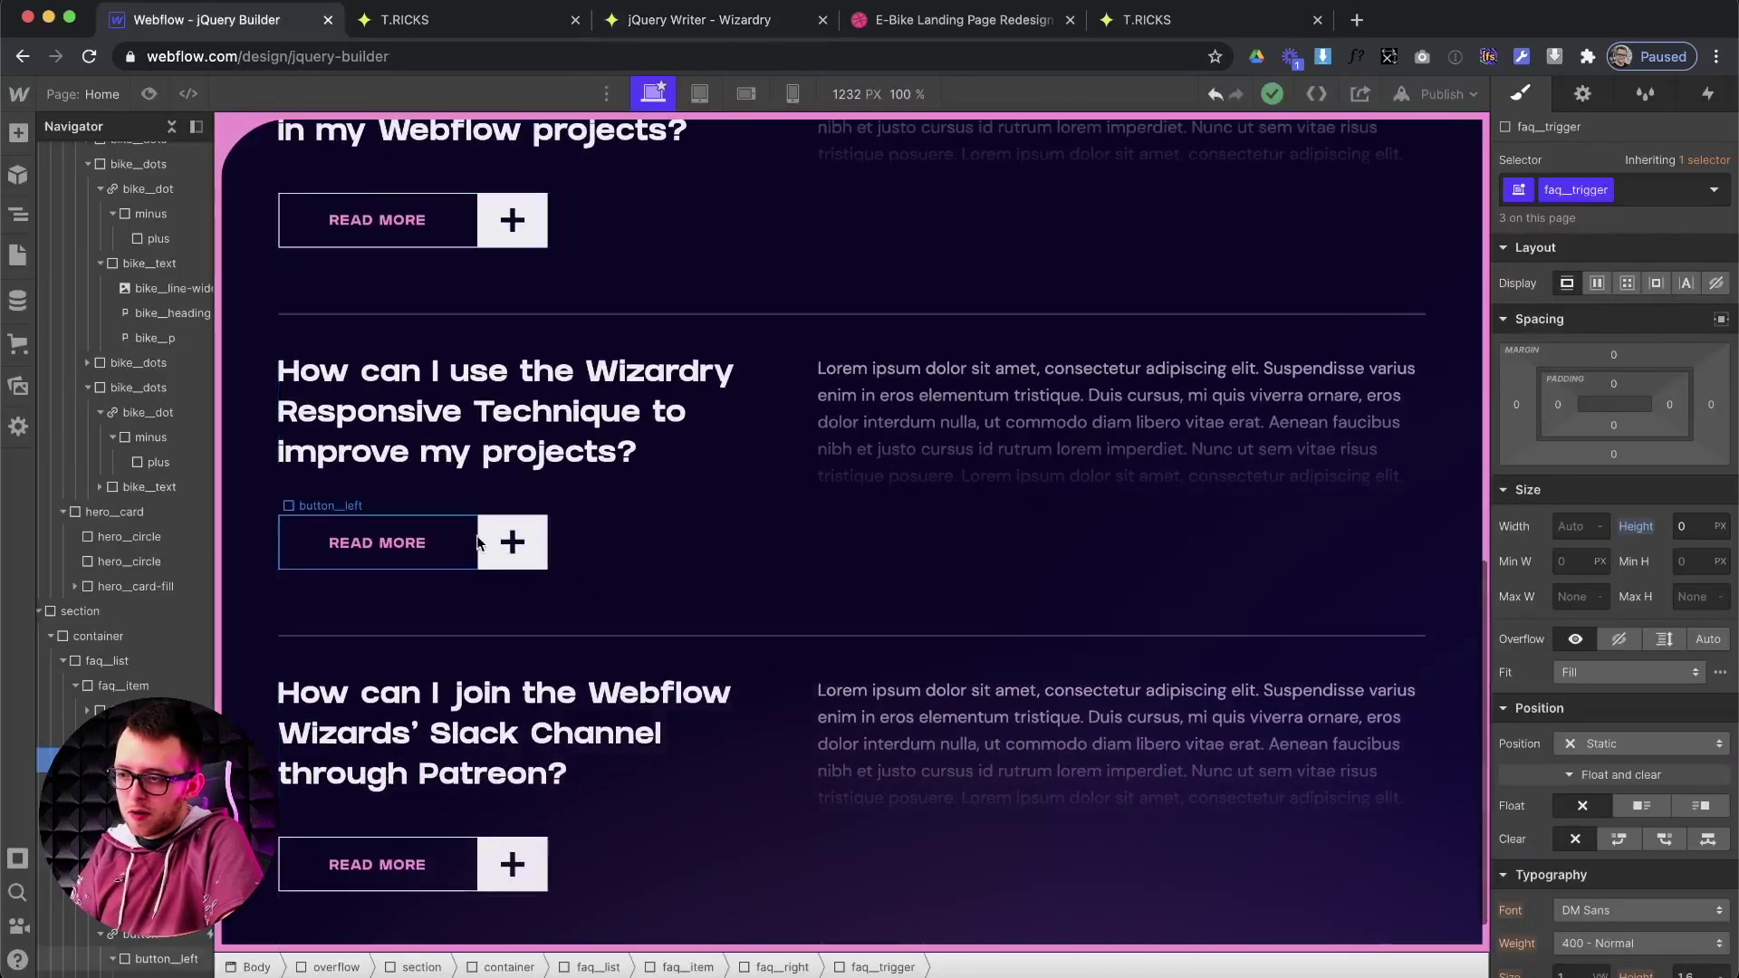
pyautogui.click(477, 496)
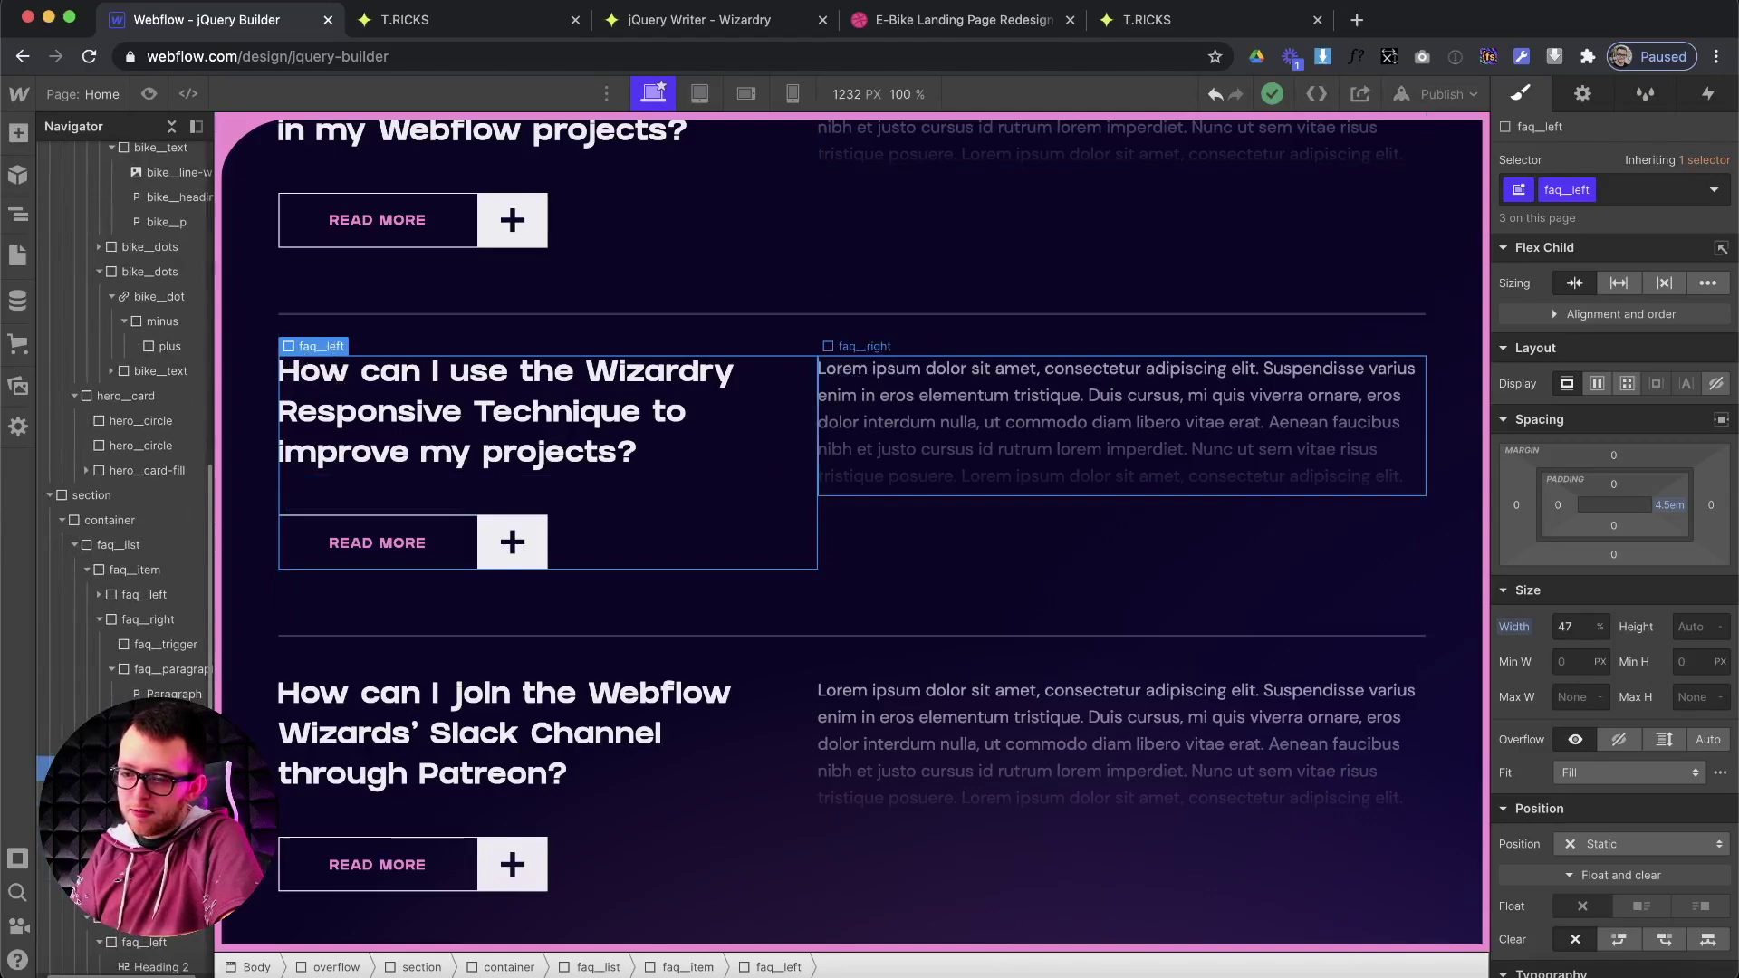
pyautogui.click(938, 453)
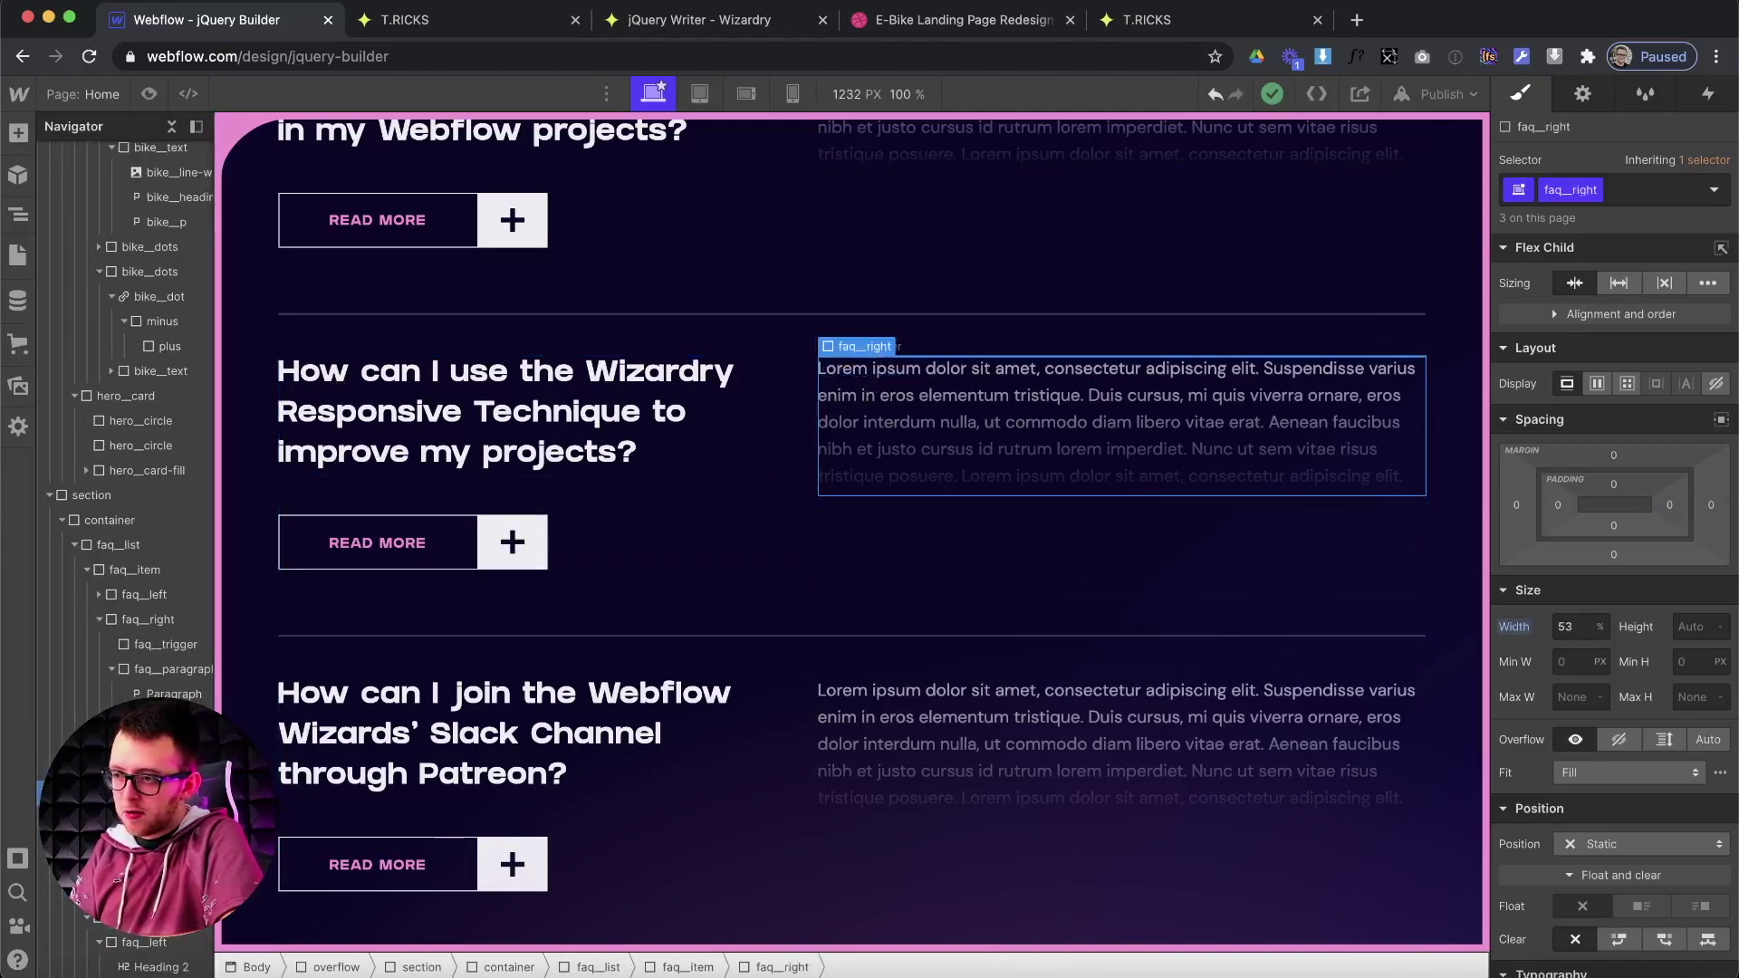
pyautogui.click(911, 403)
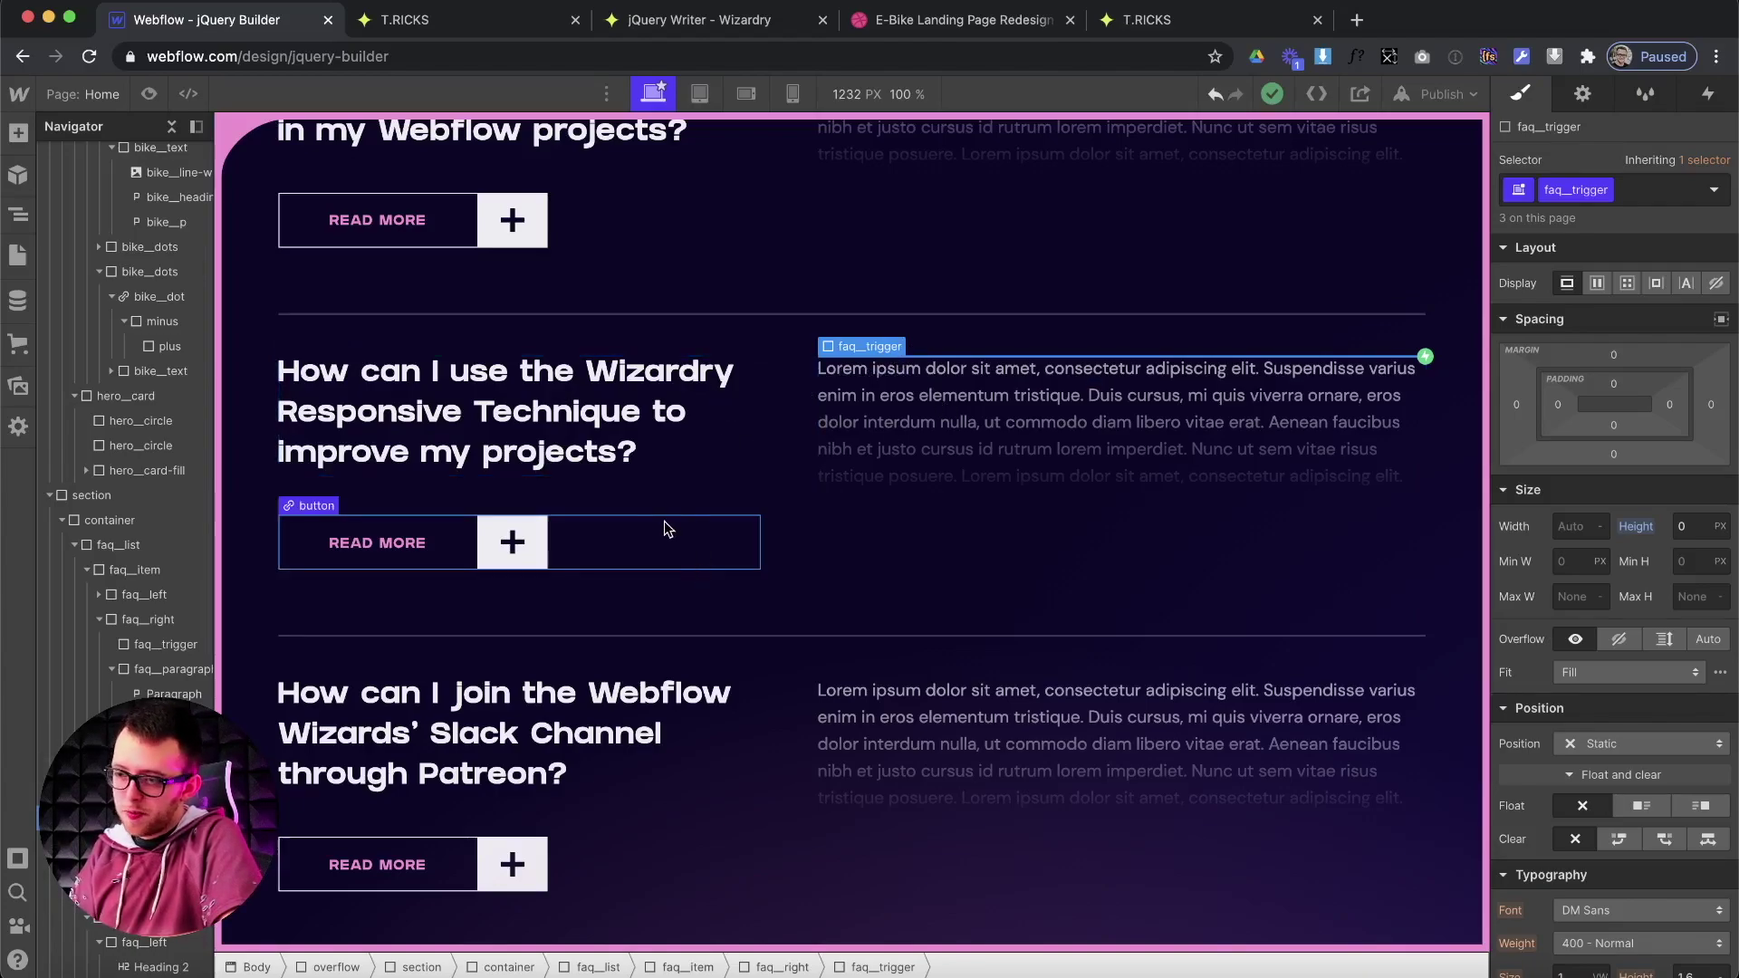
pyautogui.click(664, 529)
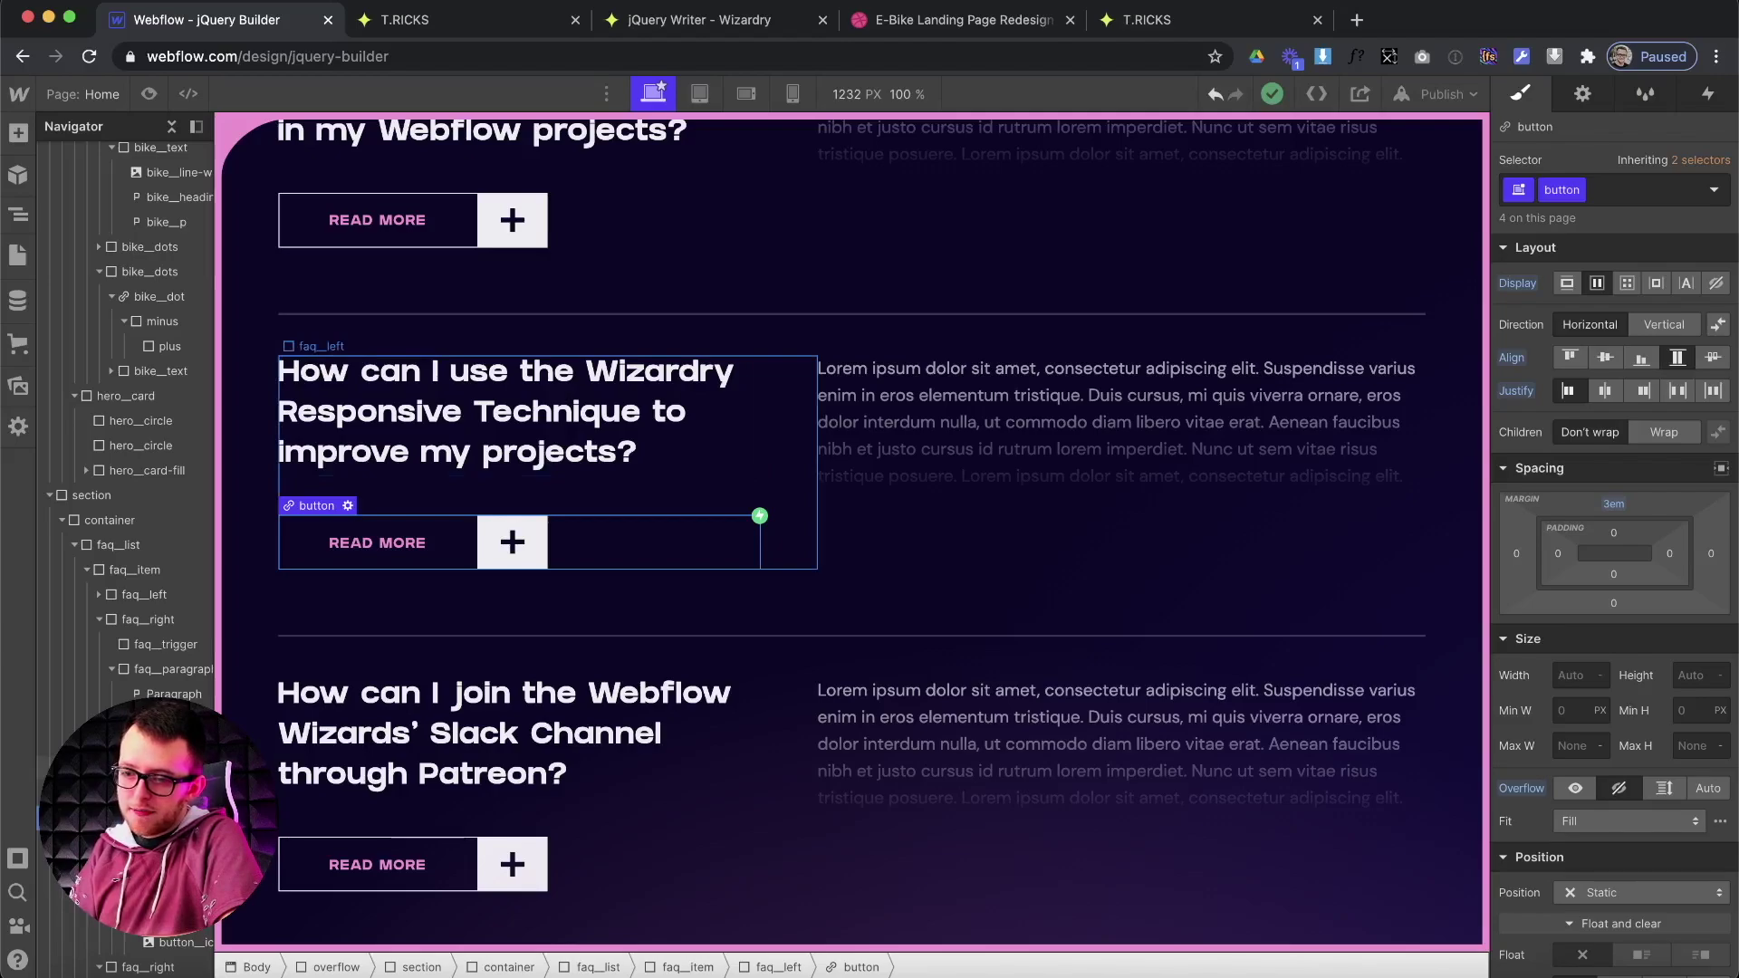
# Copy the second FAQ item's class name and replace the jQuery Builder's parent class with faq__item, then return to Webflow.
pyautogui.click(789, 598)
pyautogui.doubleClick(1560, 187)
pyautogui.click(484, 20)
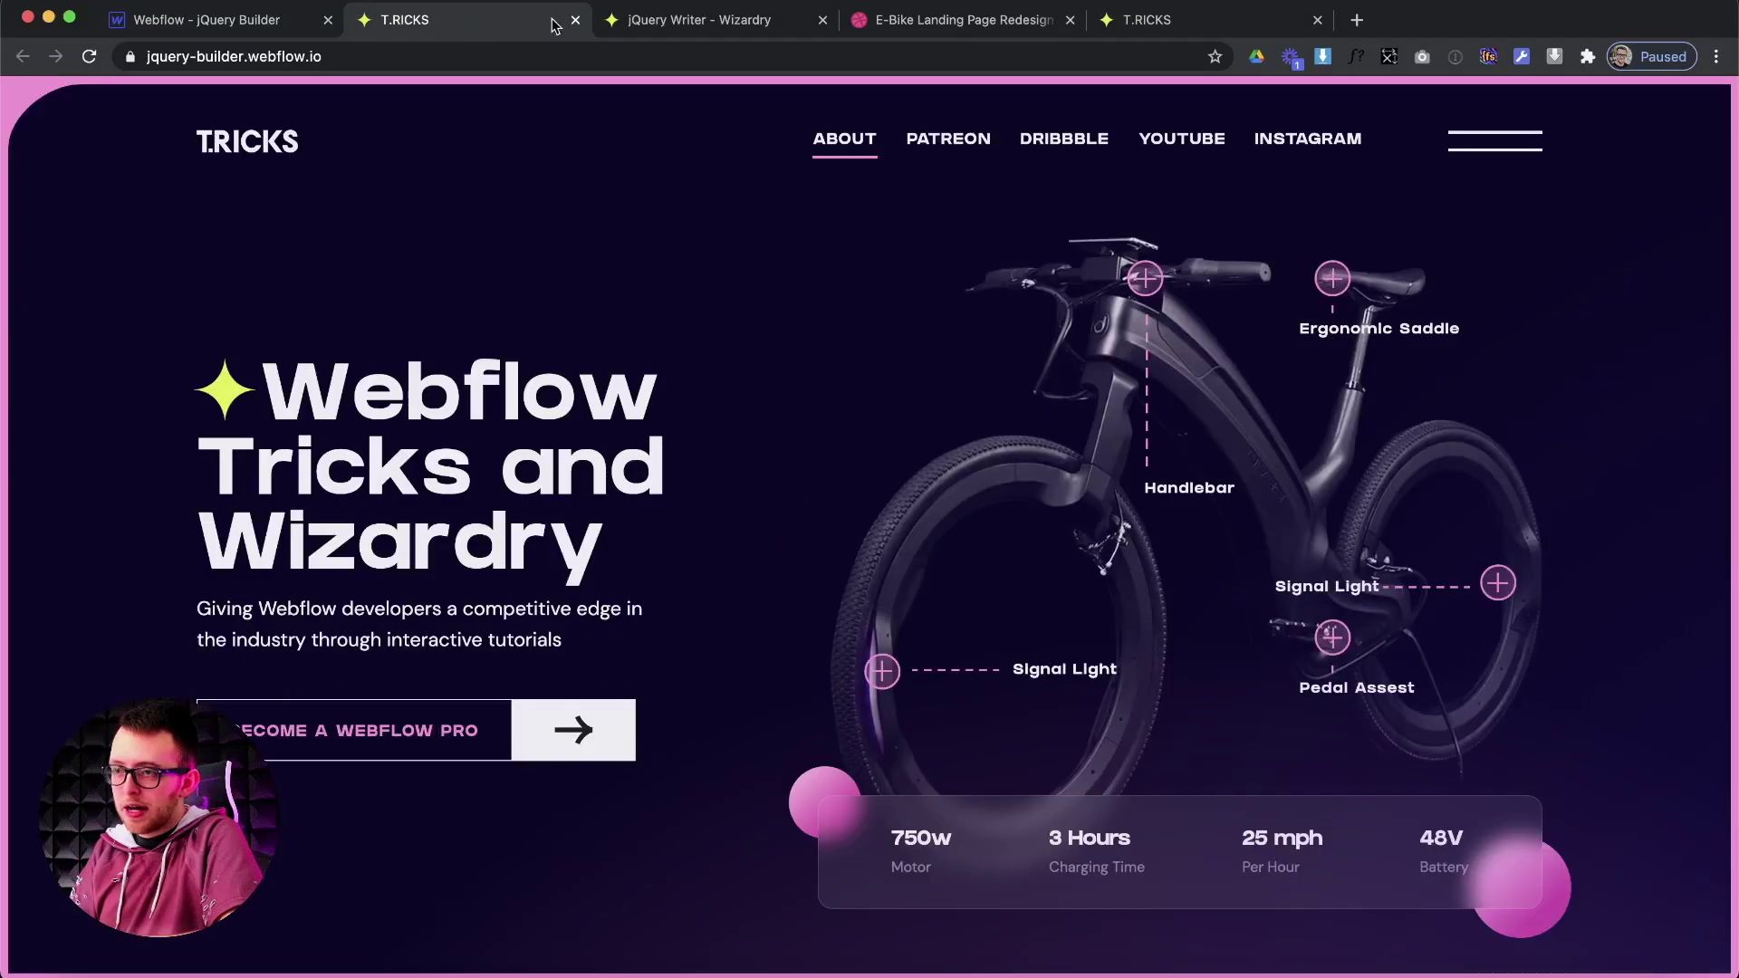
pyautogui.click(679, 20)
pyautogui.moveTo(207, 486); pyautogui.dragTo(47, 466)
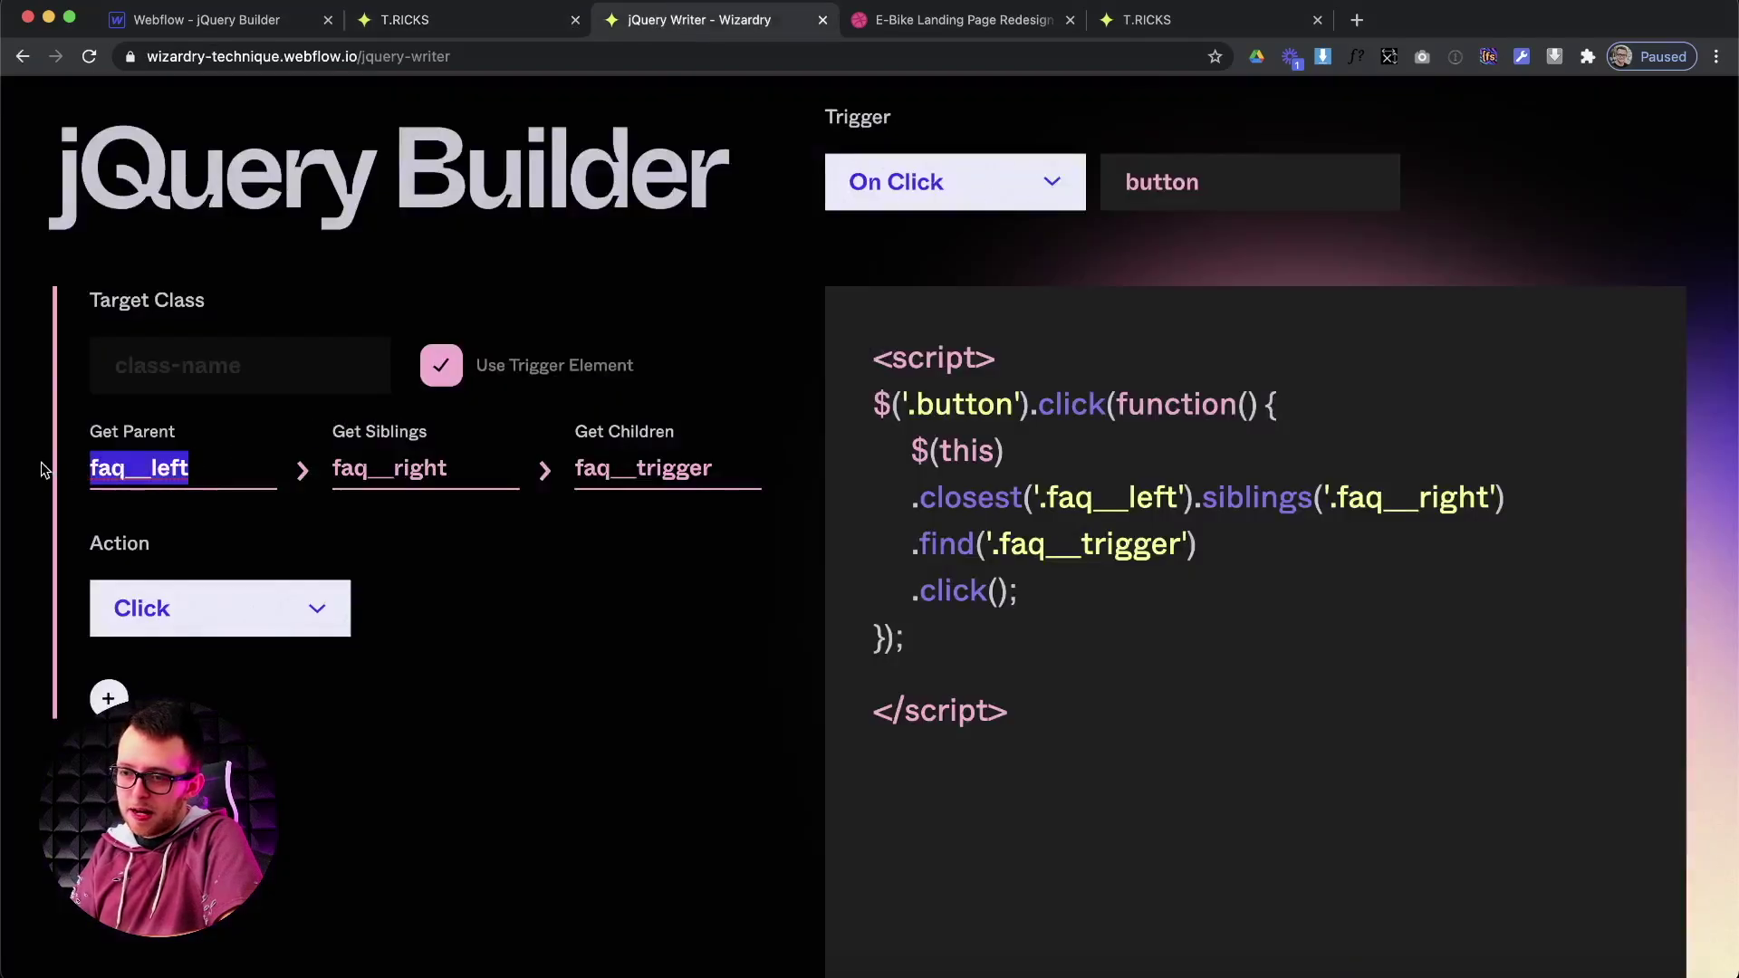
pyautogui.write('faq__item')
pyautogui.click(208, 24)
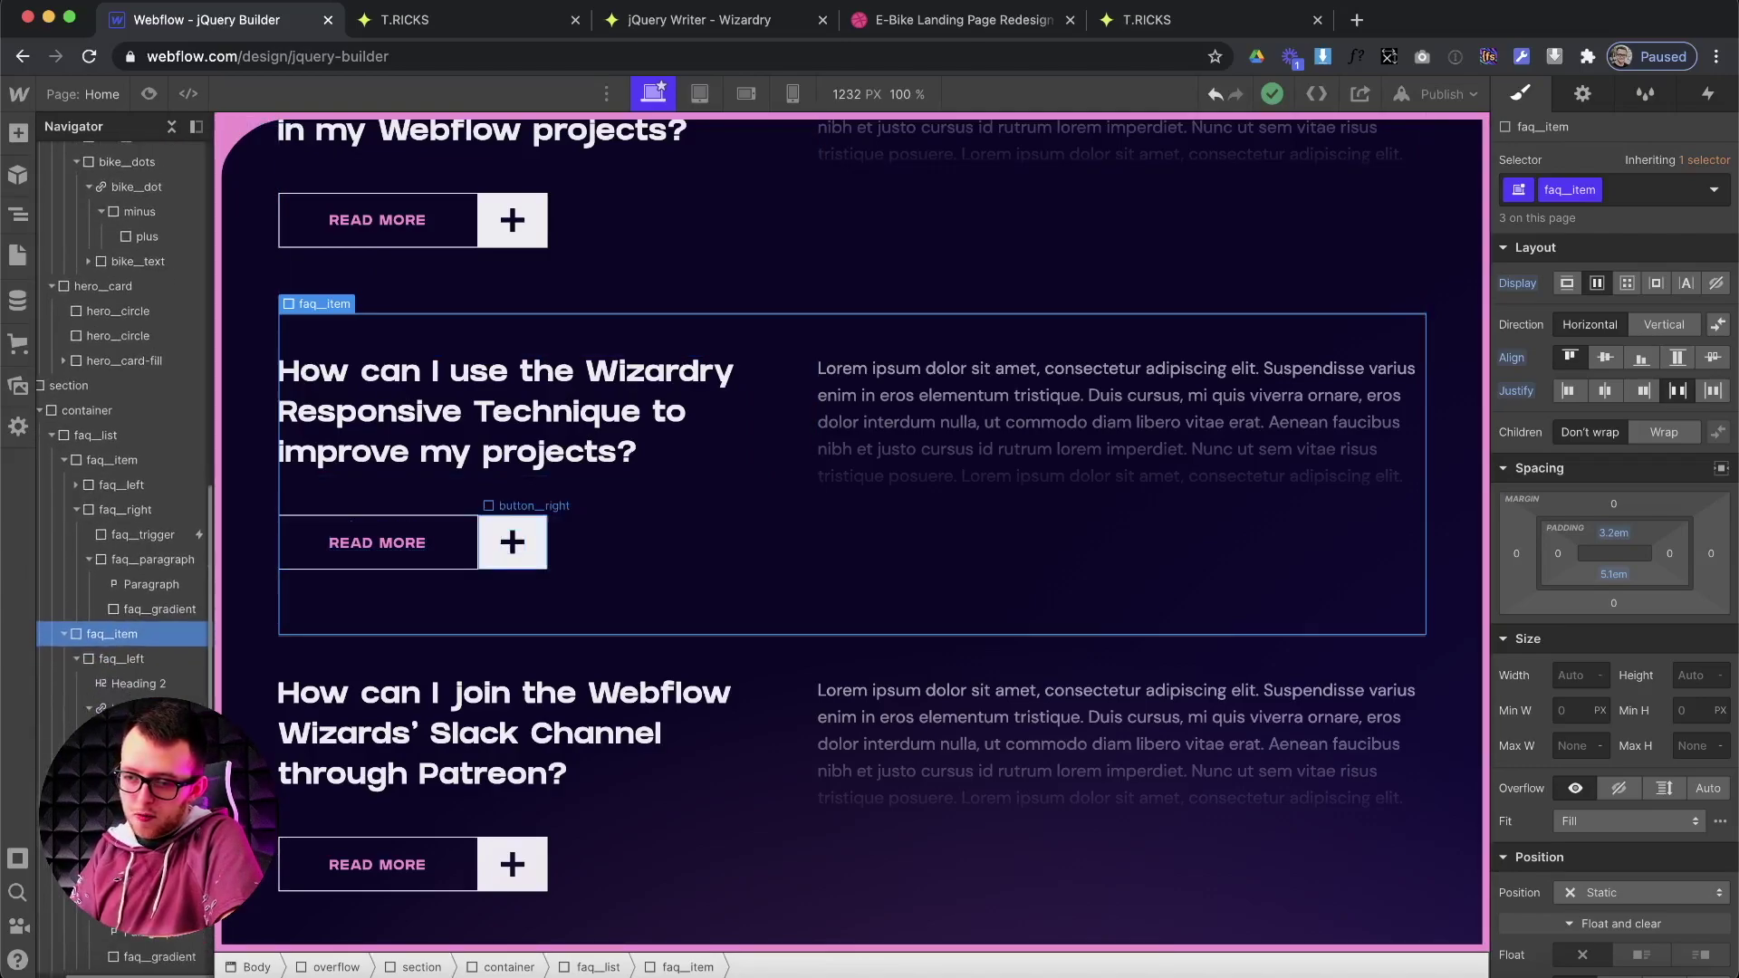
# Return to the jQuery Builder, clear the siblings class and move the faq__trigger children lookup directly after the faq__item parent lookup.
pyautogui.click(1087, 356)
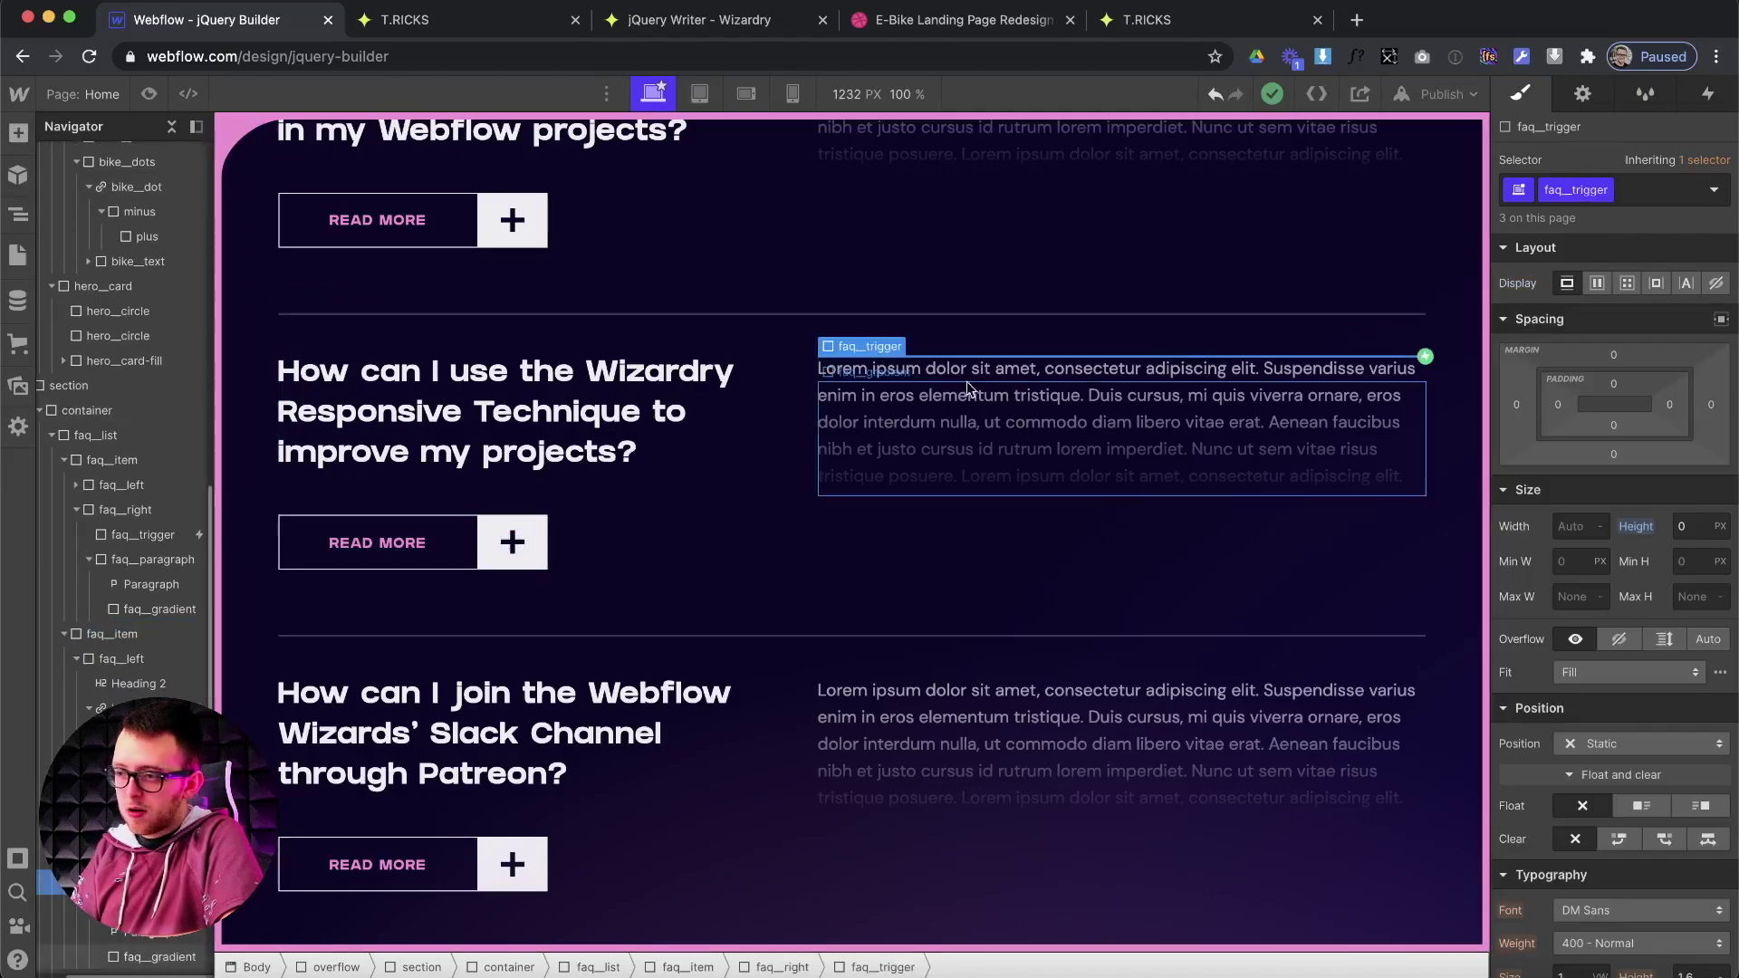
pyautogui.click(499, 21)
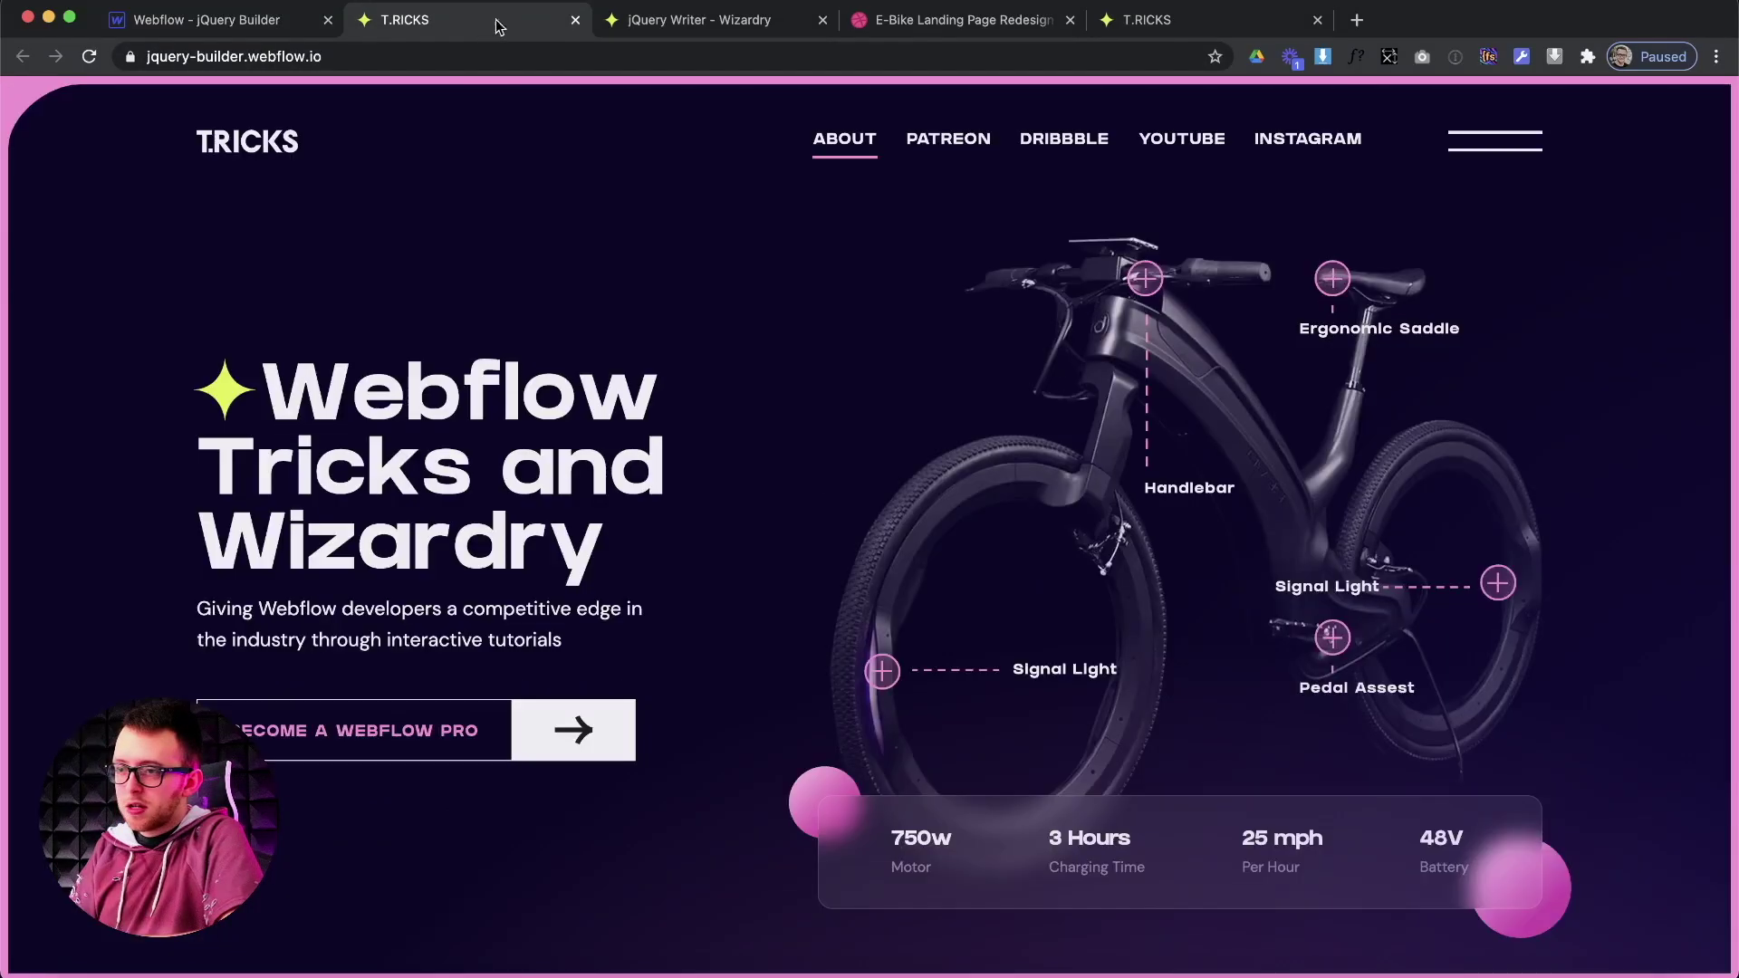
pyautogui.click(696, 24)
pyautogui.moveTo(450, 470); pyautogui.dragTo(328, 470)
pyautogui.press('BackSpace')
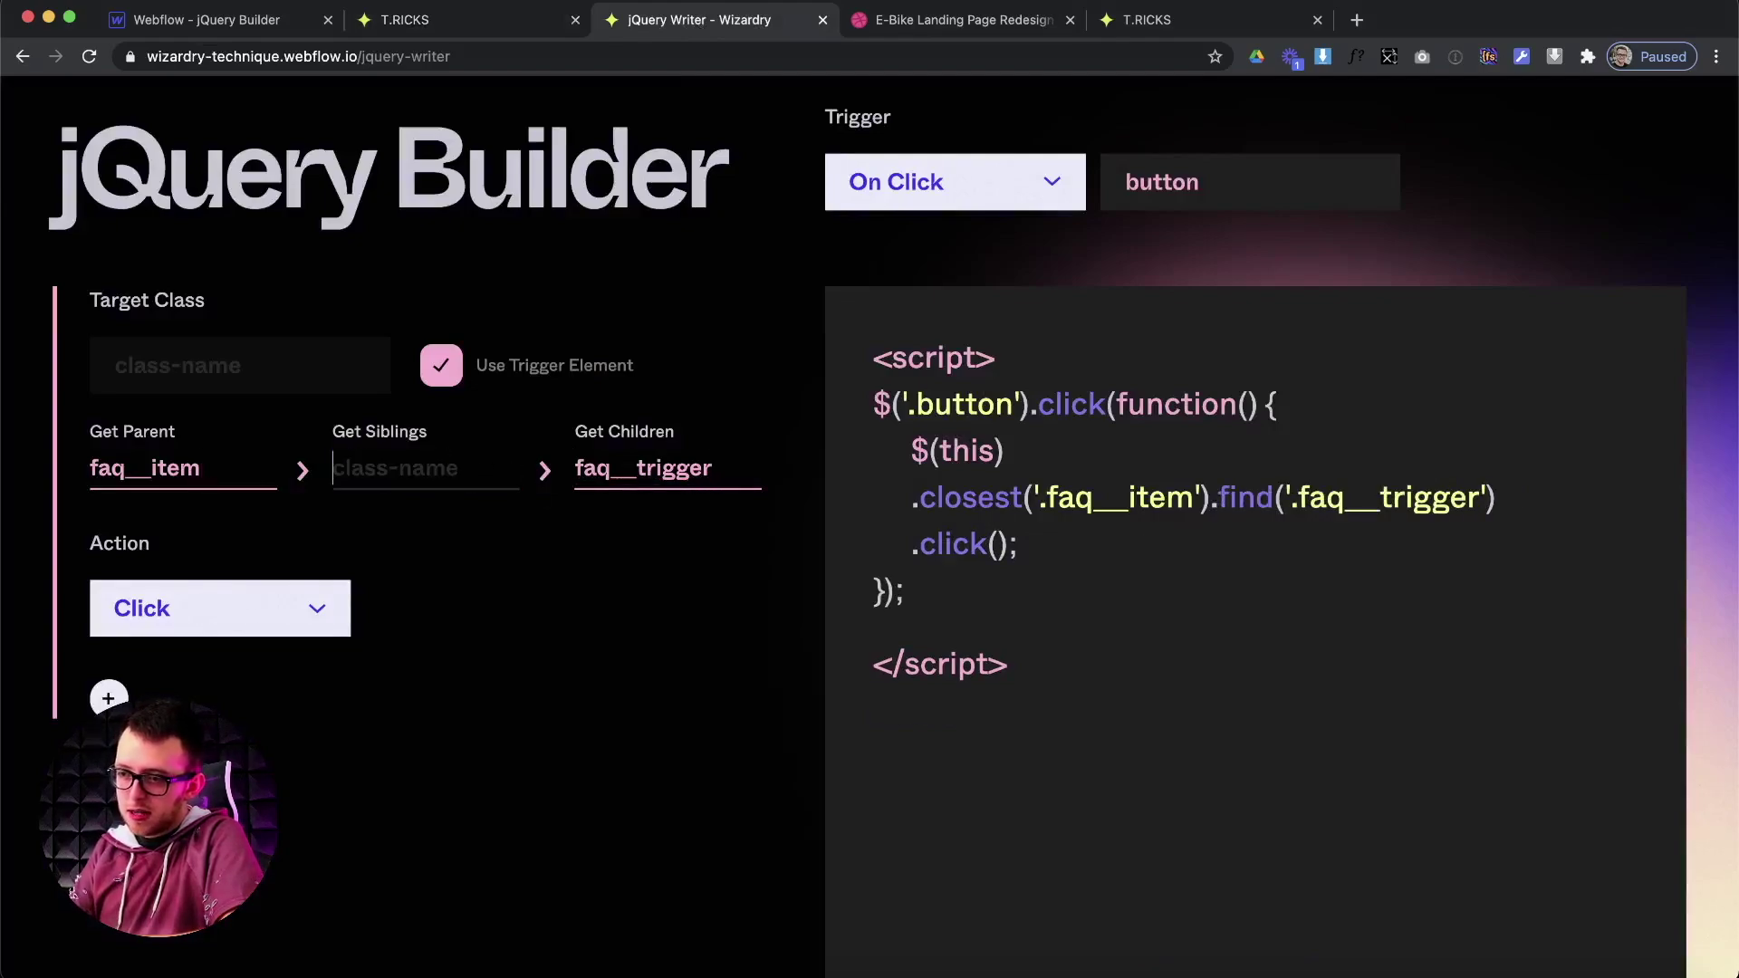
pyautogui.click(545, 470)
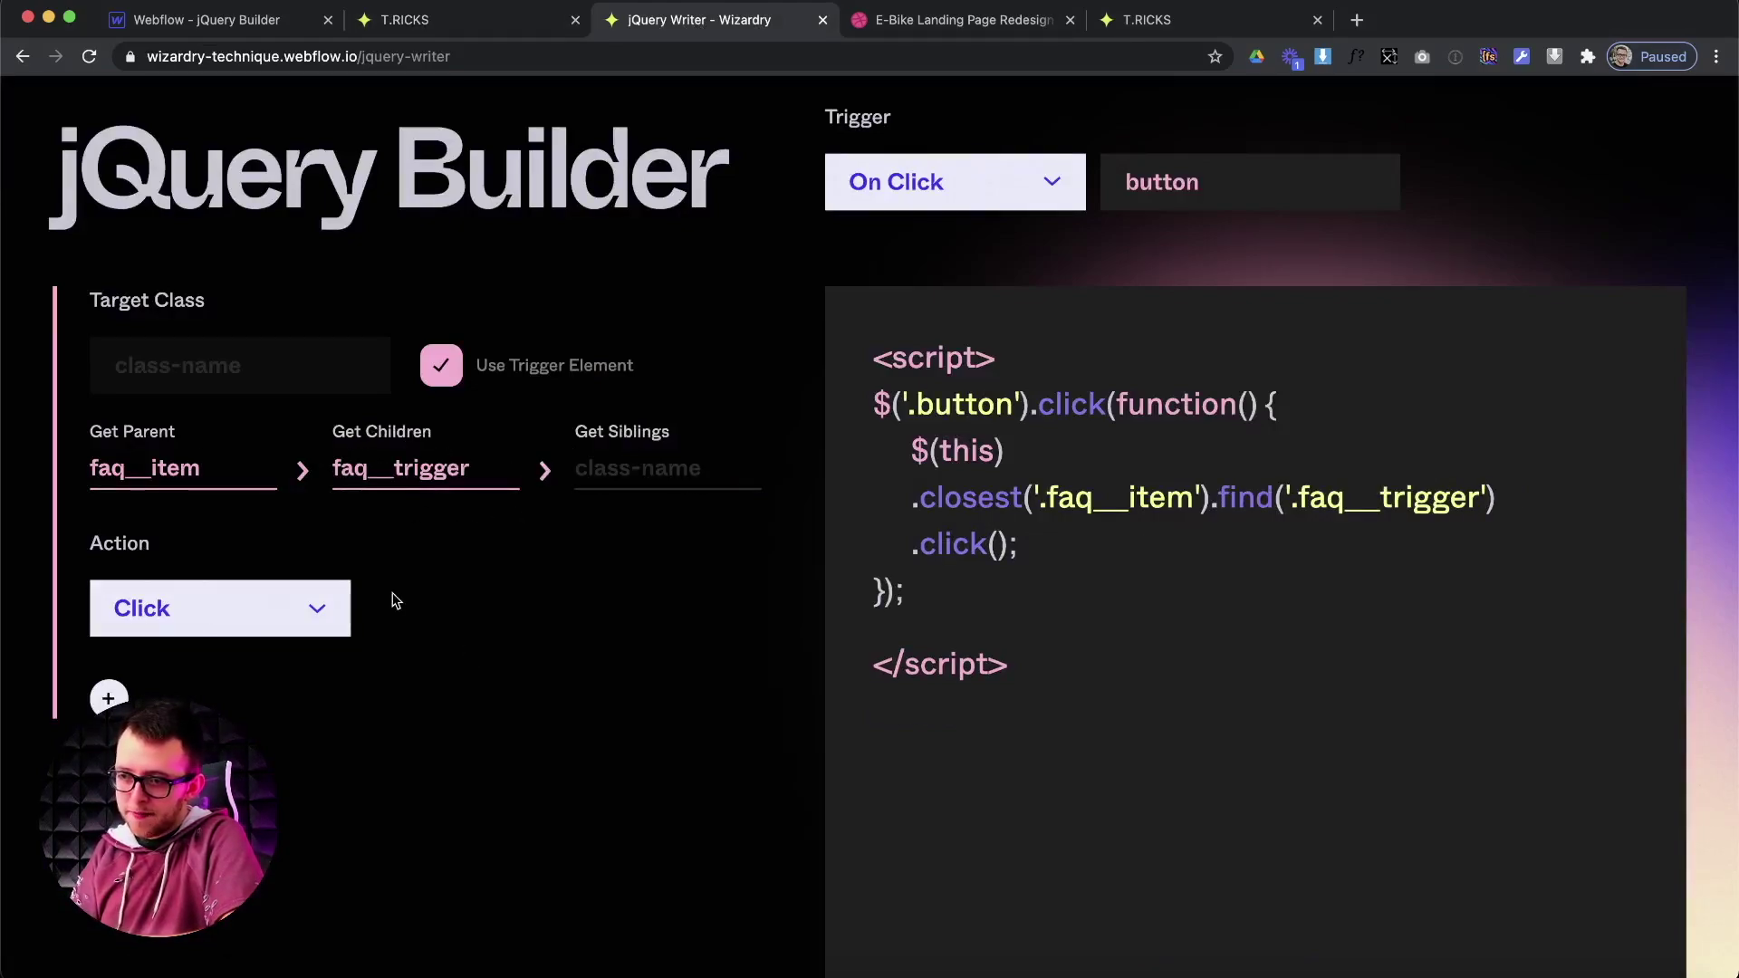
# Try the faq__trigger children lookup ahead of the faq__item parent lookup, and restore the parent-first order.
pyautogui.click(302, 475)
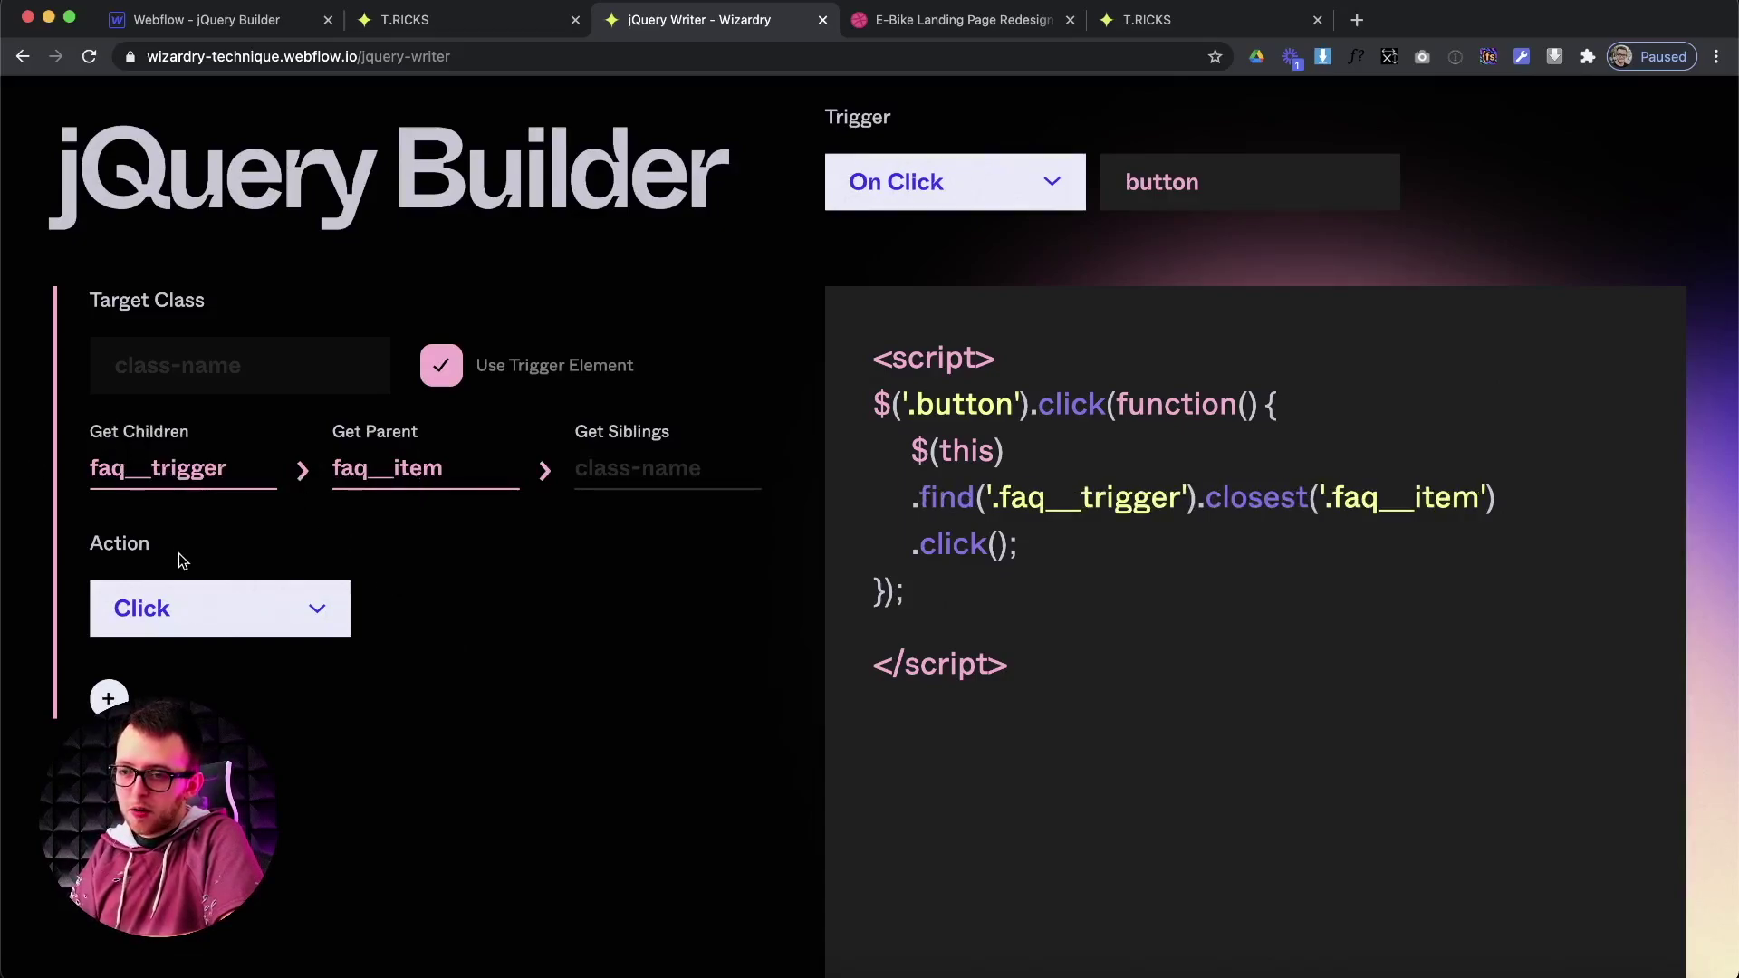
pyautogui.moveTo(91, 430); pyautogui.dragTo(185, 431)
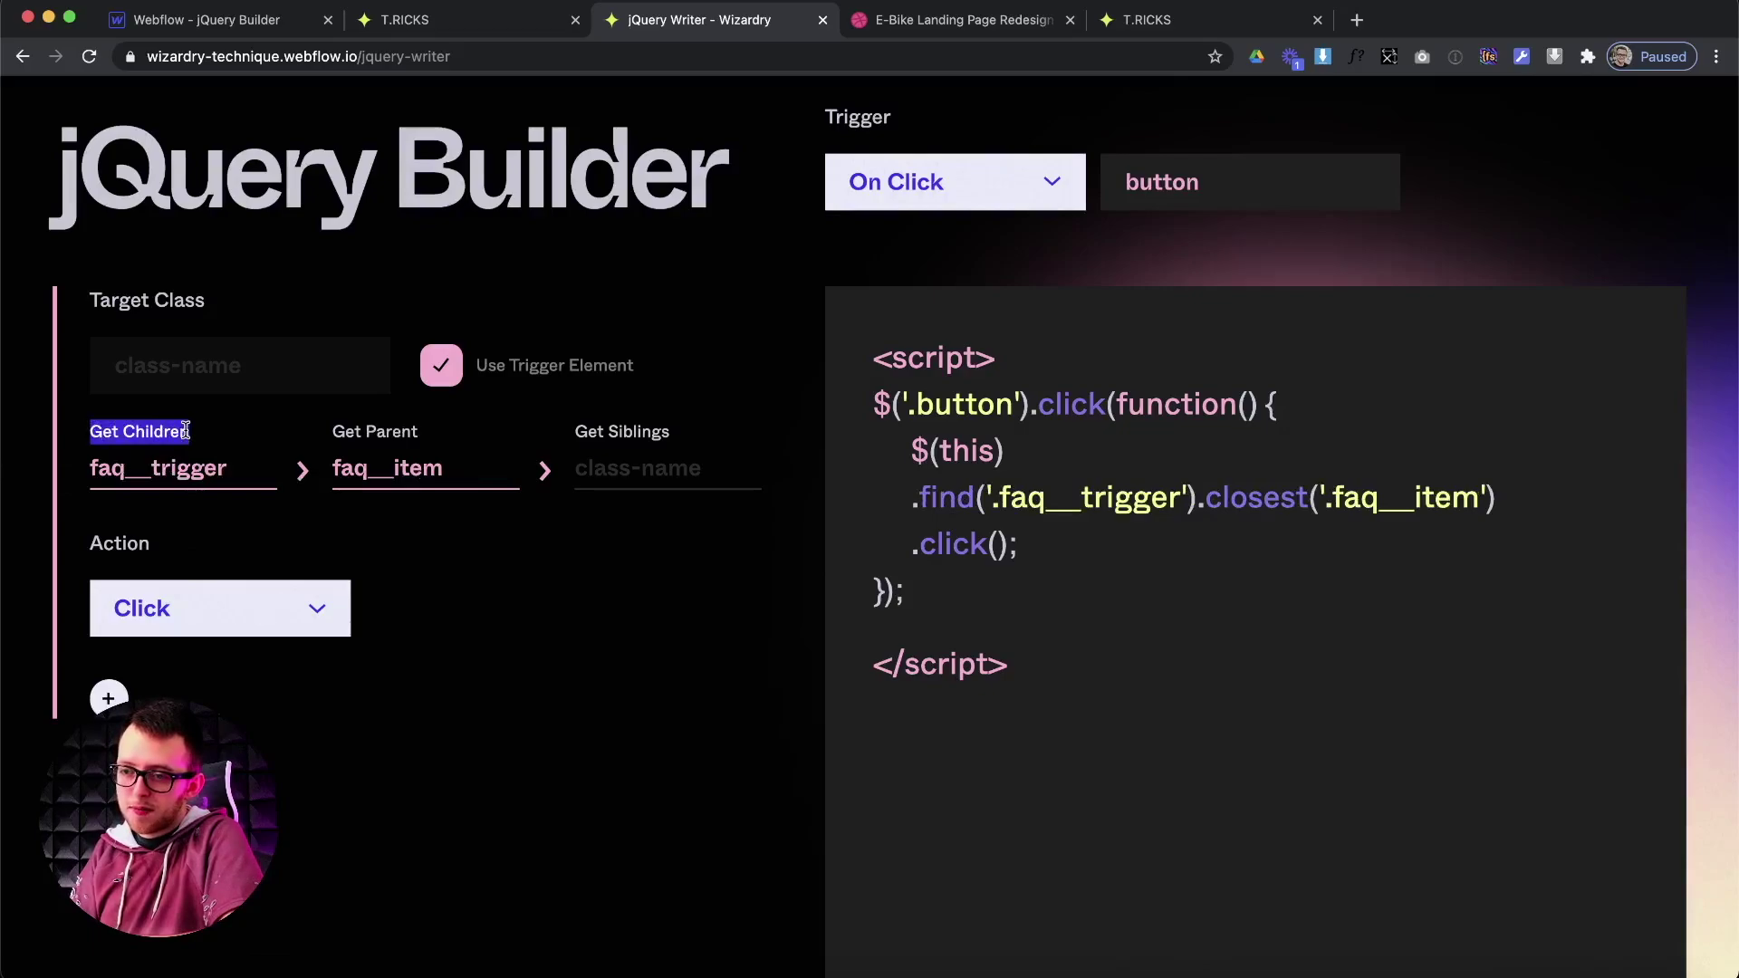
pyautogui.click(207, 466)
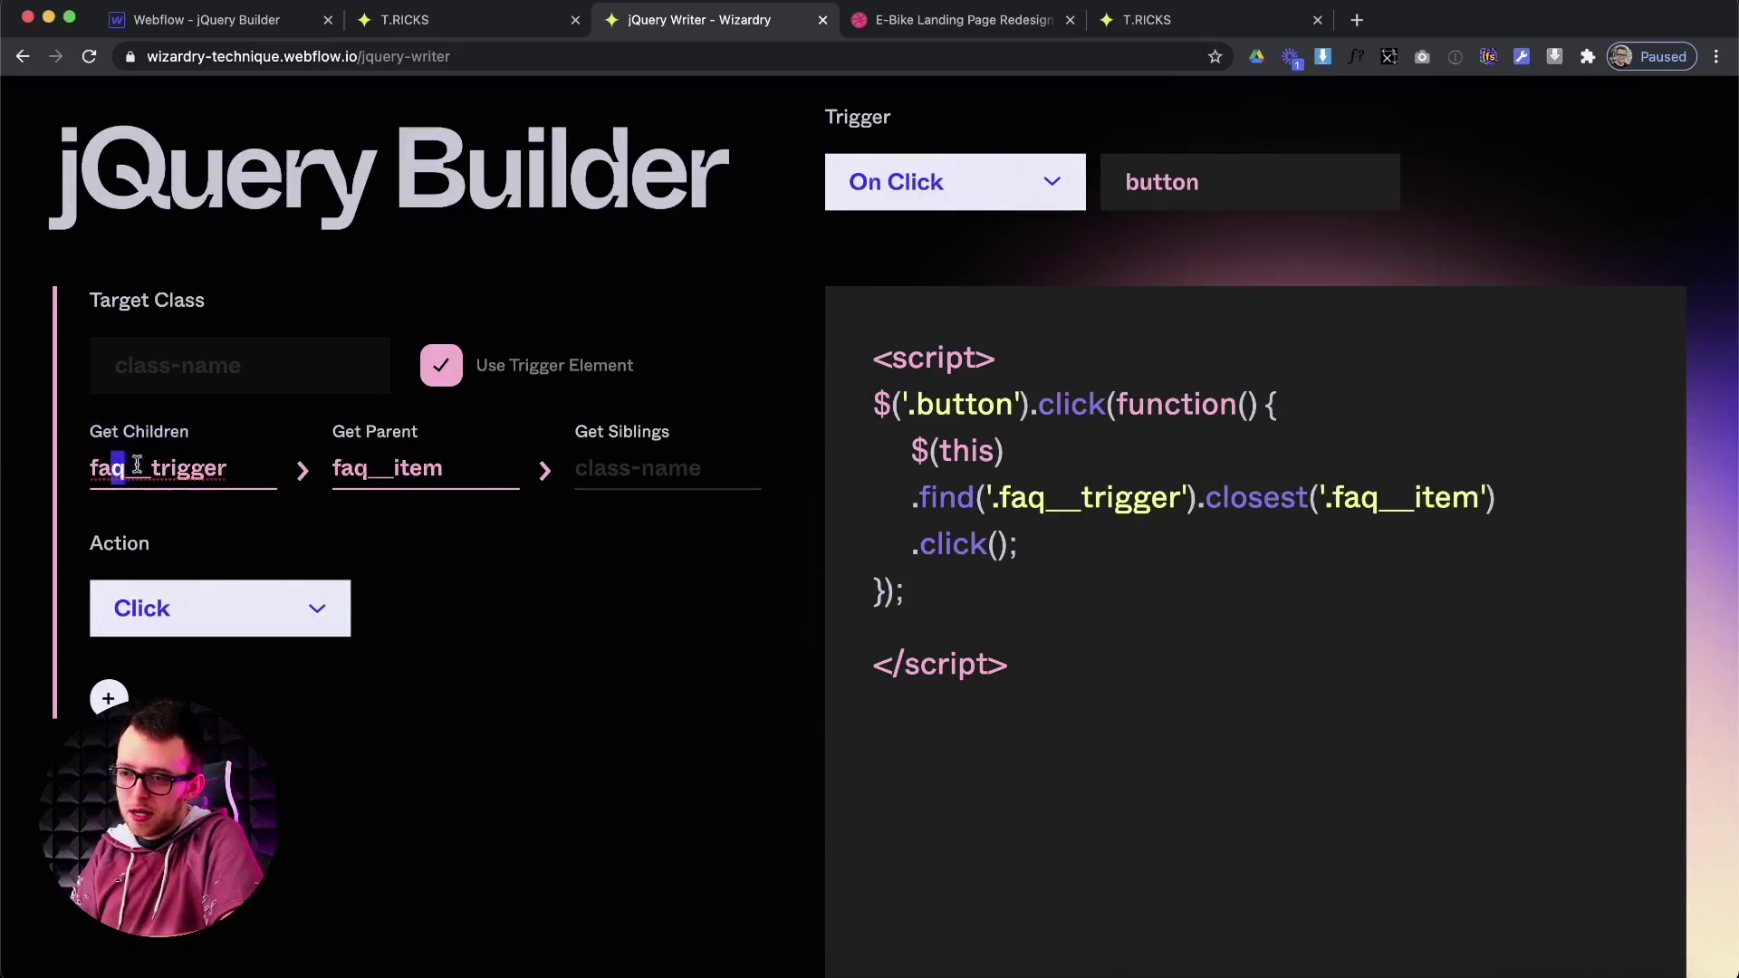
pyautogui.keyDown('shift'); pyautogui.click(250, 471); pyautogui.keyUp('shift')
pyautogui.moveTo(342, 470); pyautogui.dragTo(510, 480)
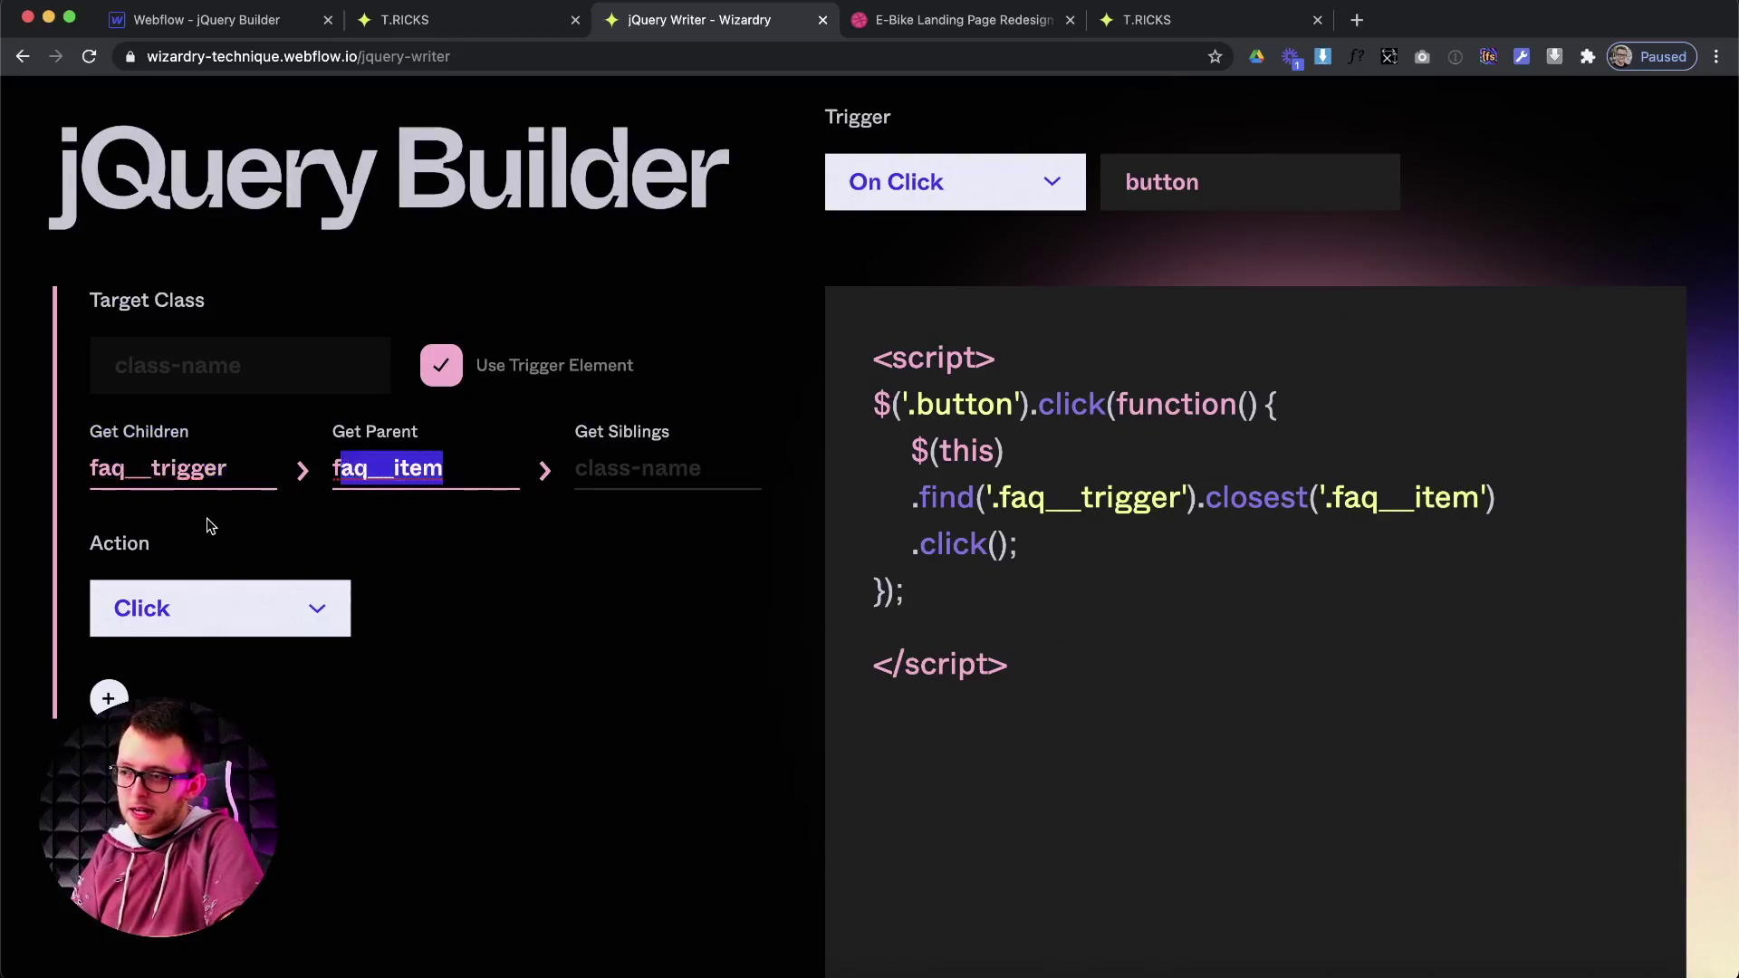
pyautogui.click(305, 470)
pyautogui.moveTo(112, 433); pyautogui.dragTo(152, 443)
pyautogui.moveTo(354, 434); pyautogui.dragTo(435, 452)
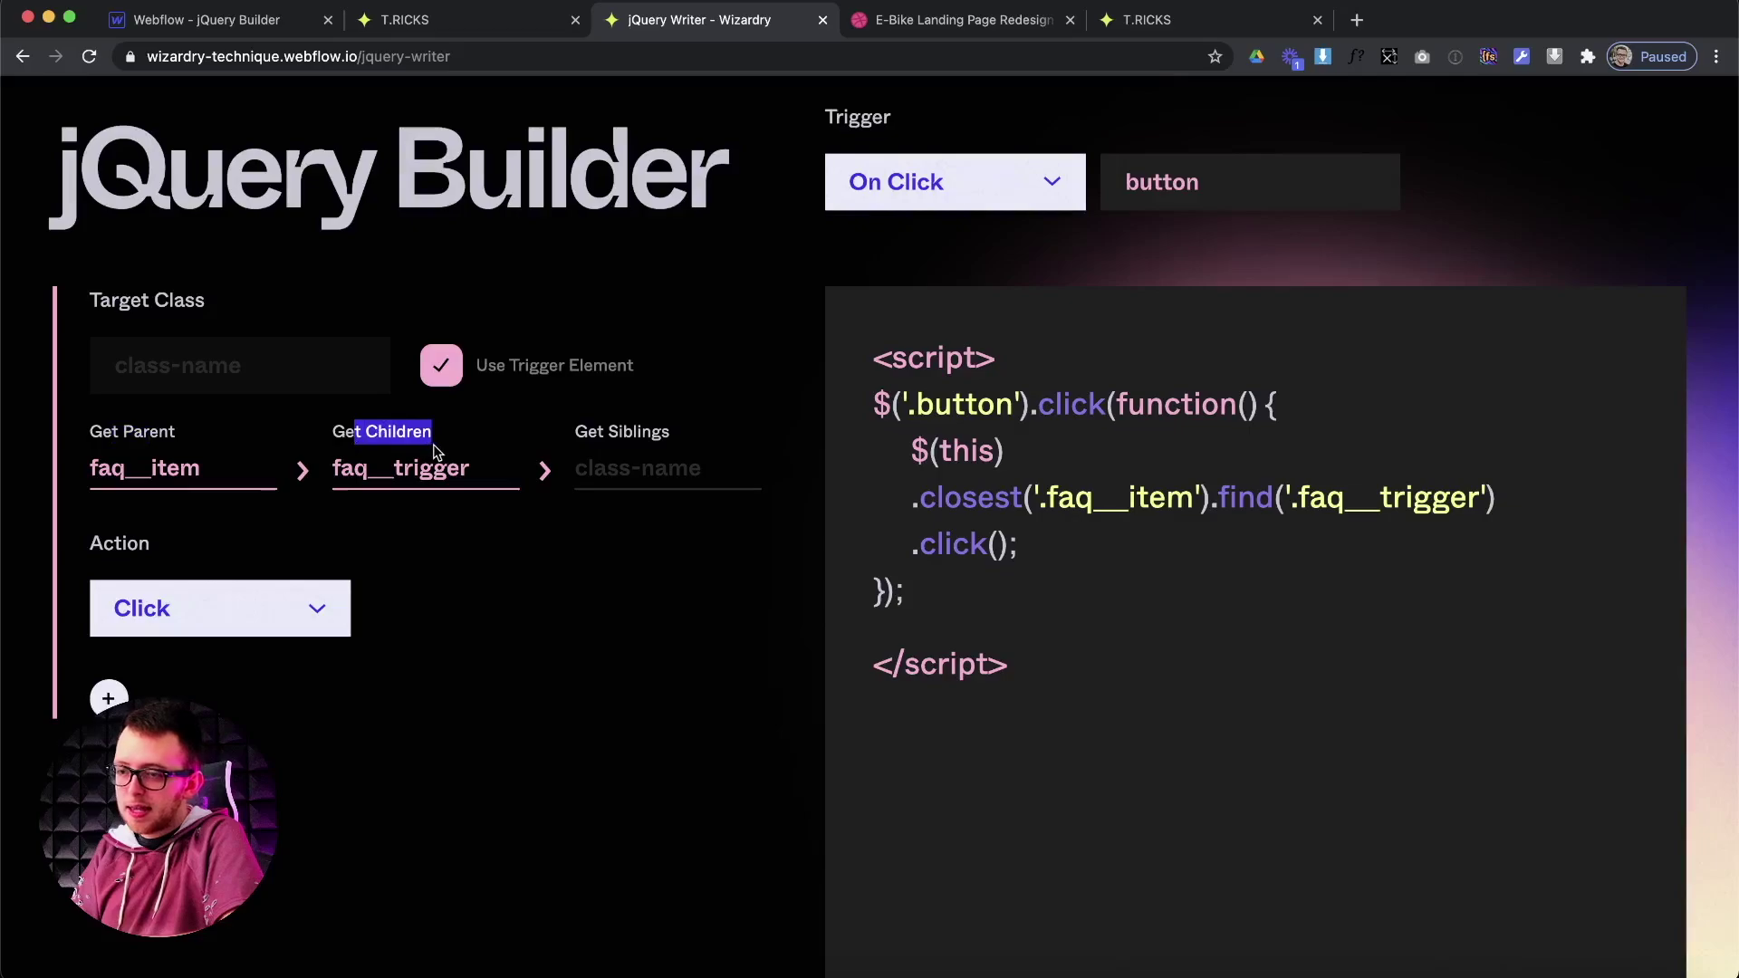
pyautogui.click(465, 616)
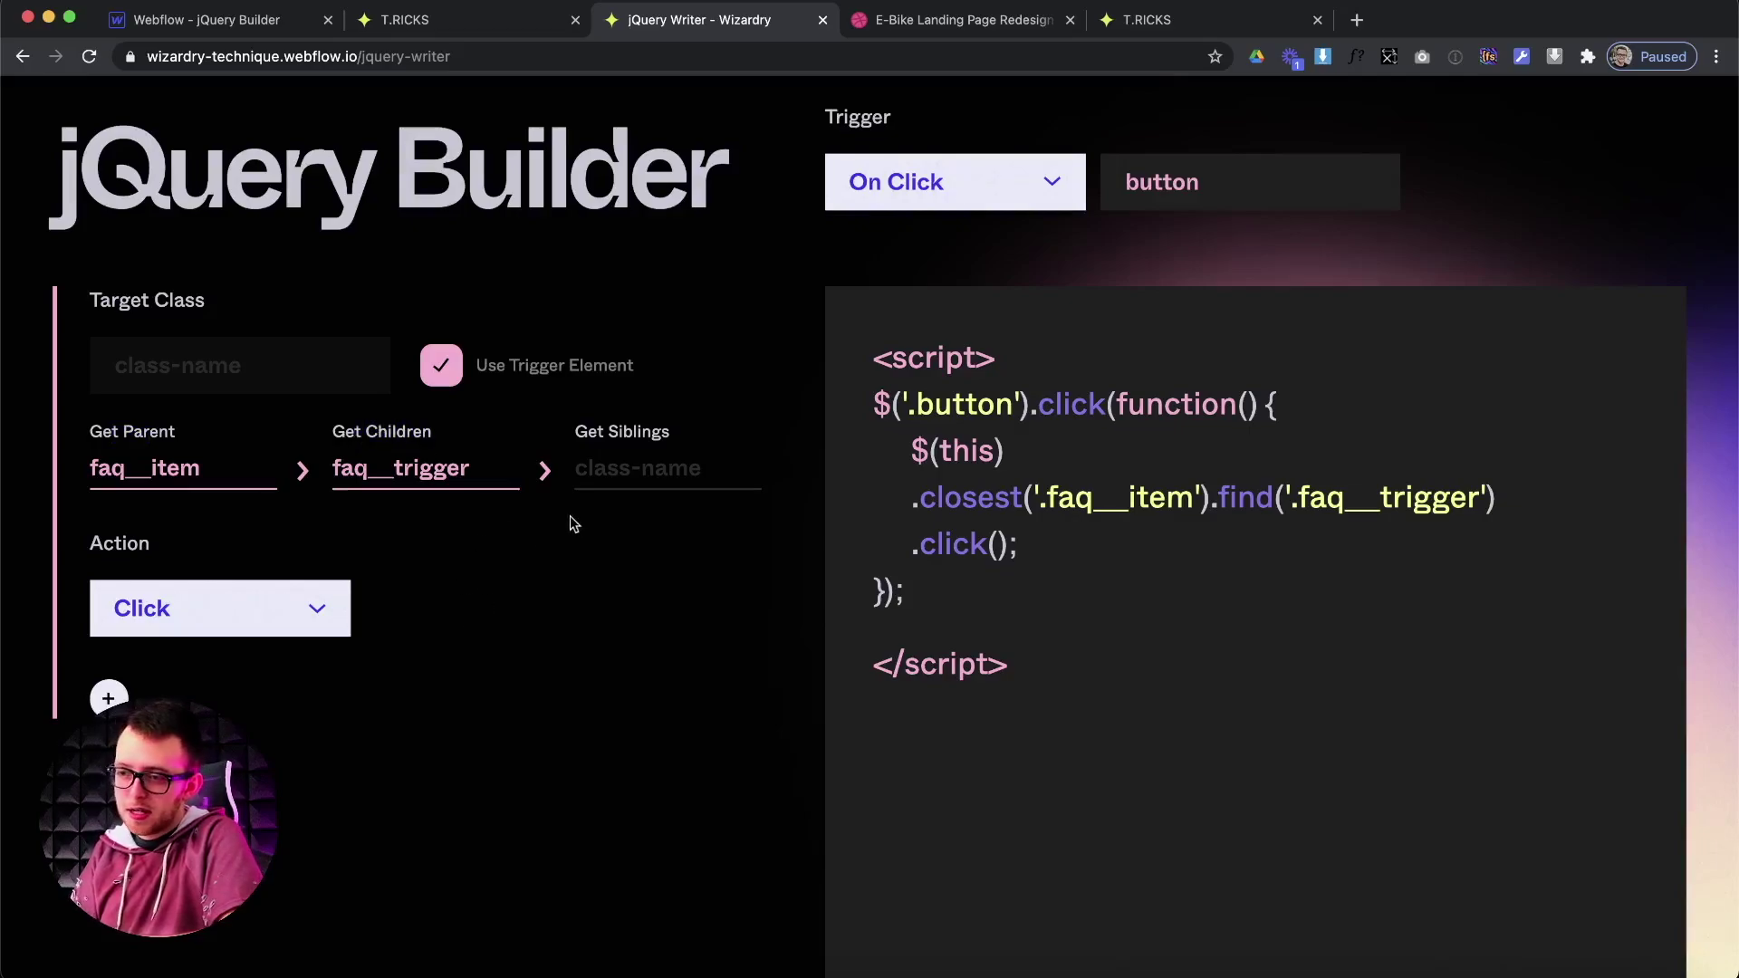
# Copy the generated click function without its script tags and open the Home page's settings in Webflow.
pyautogui.moveTo(931, 603); pyautogui.dragTo(867, 396)
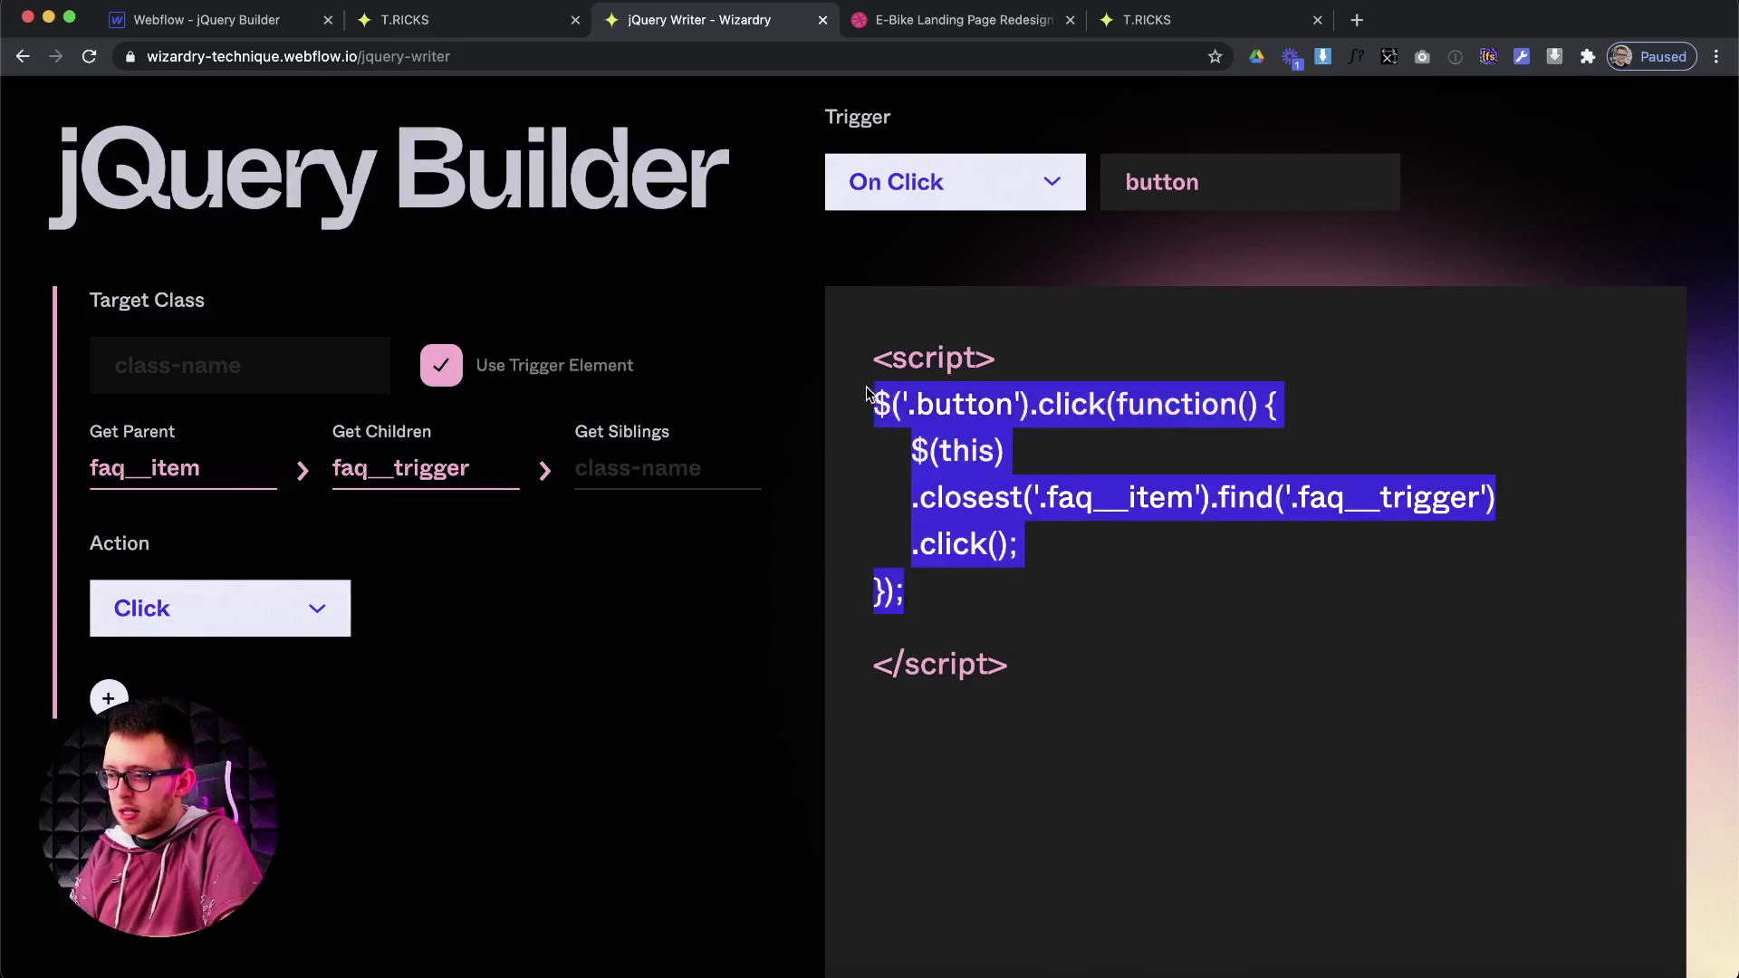
pyautogui.click(263, 35)
pyautogui.click(17, 254)
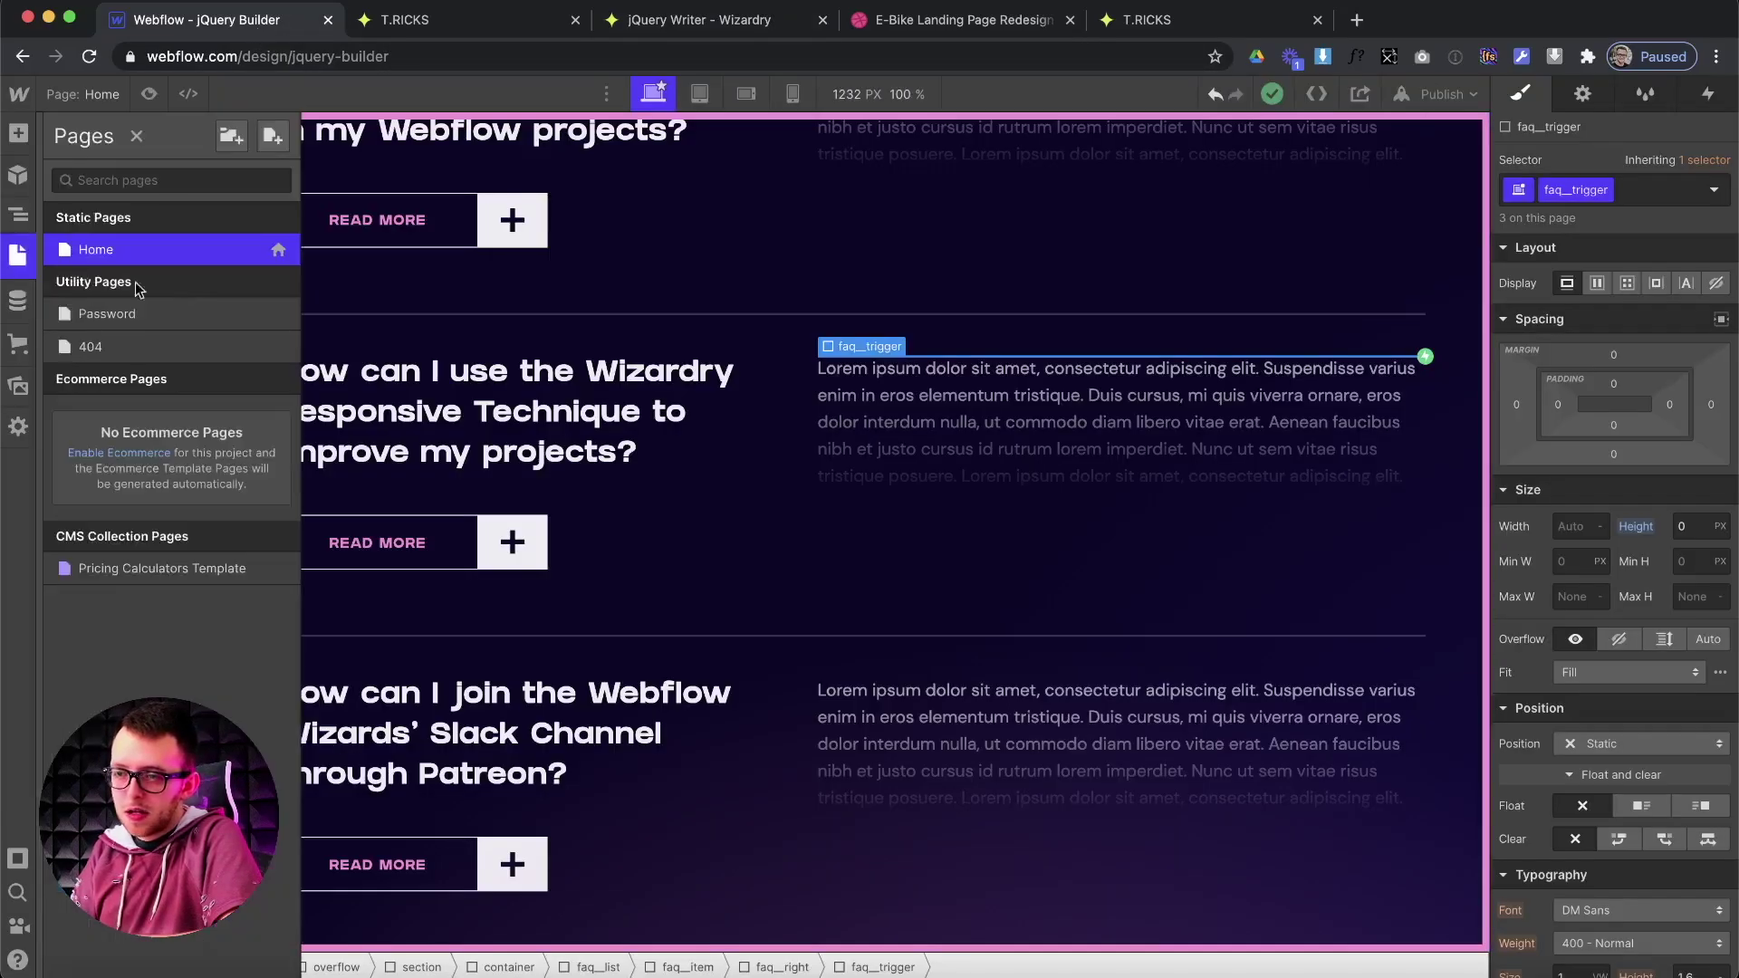
pyautogui.click(277, 251)
# Add a "// FAQ" comment below the Position Two code in the before-</body> custom code and paste the copied click function under it.
pyautogui.scroll(-10, 447, 533)
pyautogui.scroll(-3, 503, 695)
pyautogui.click(439, 863)
pyautogui.press('Return')
pyautogui.press('Return')
pyautogui.press('Return')
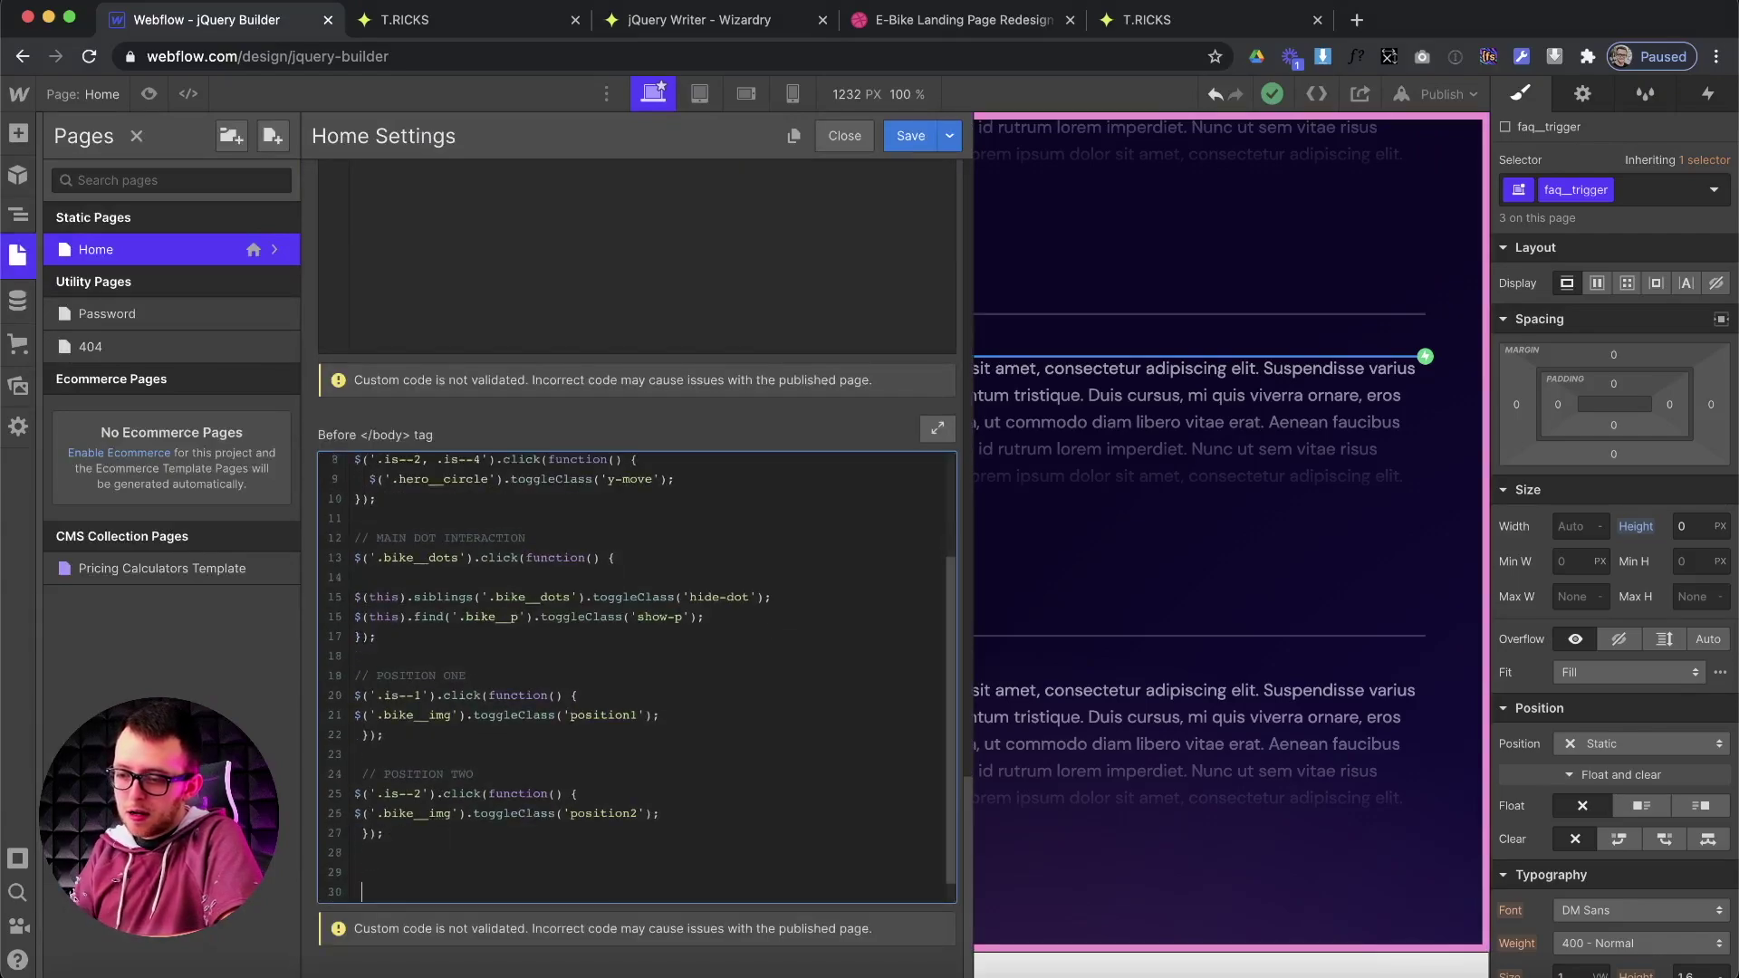
pyautogui.write('// A')
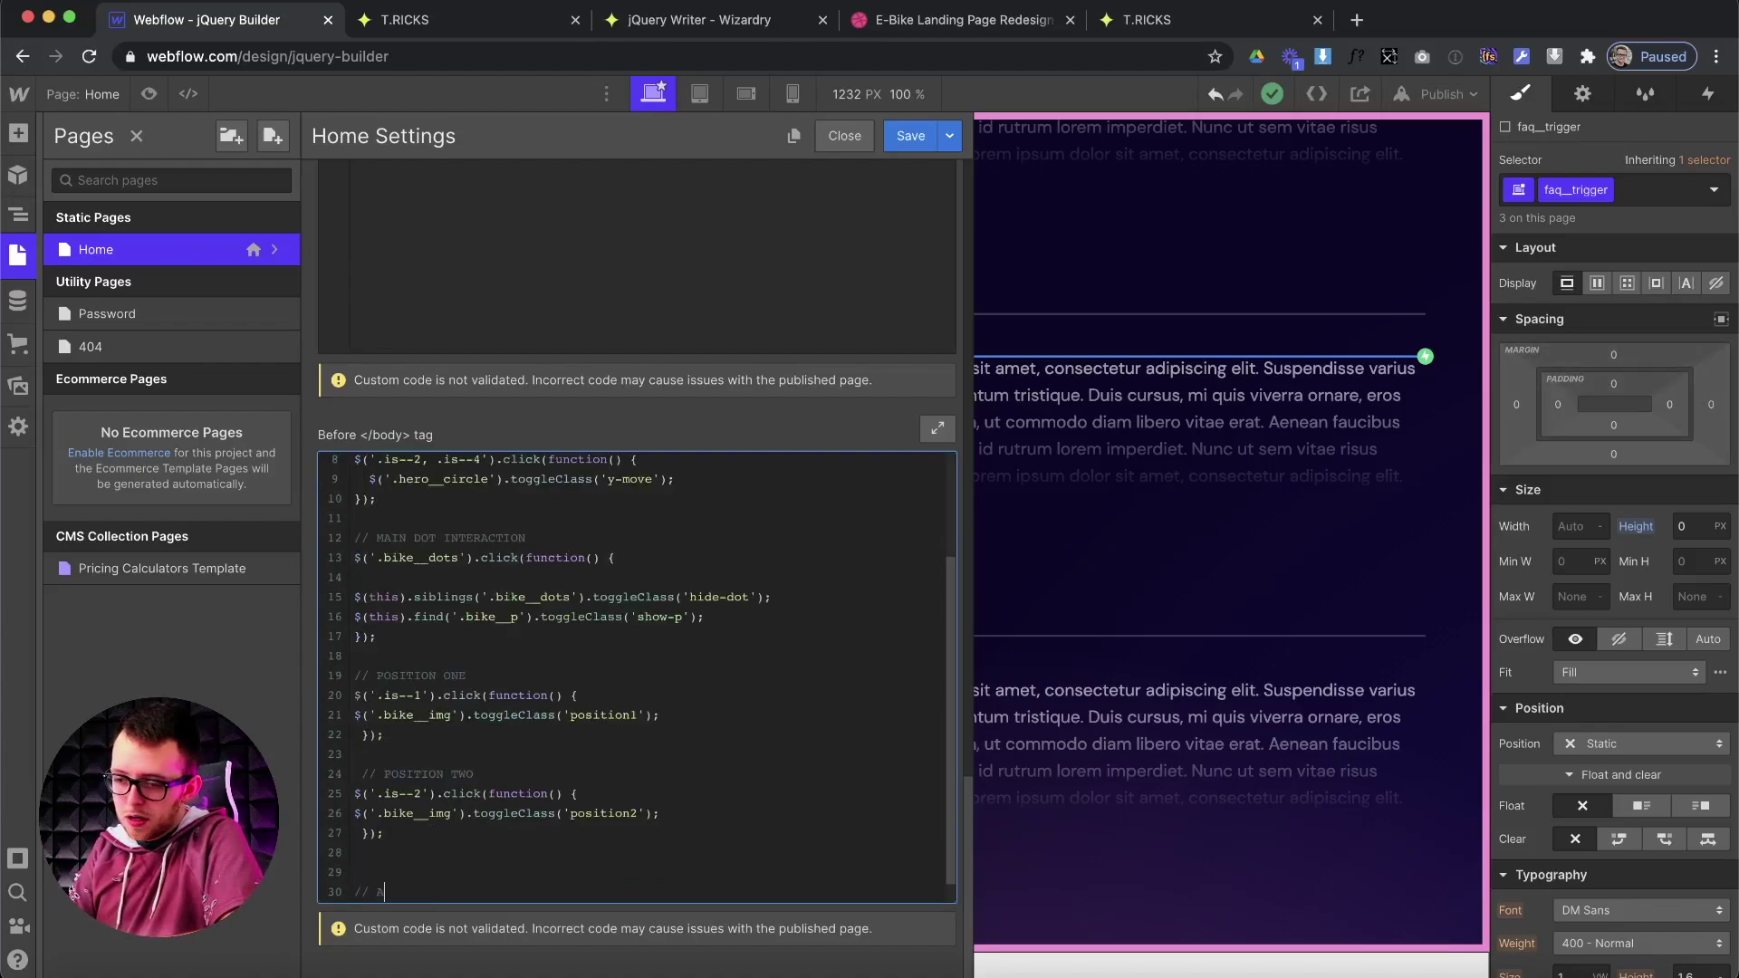
pyautogui.press('BackSpace')
pyautogui.write('FAQ')
pyautogui.scroll(-5, 505, 760)
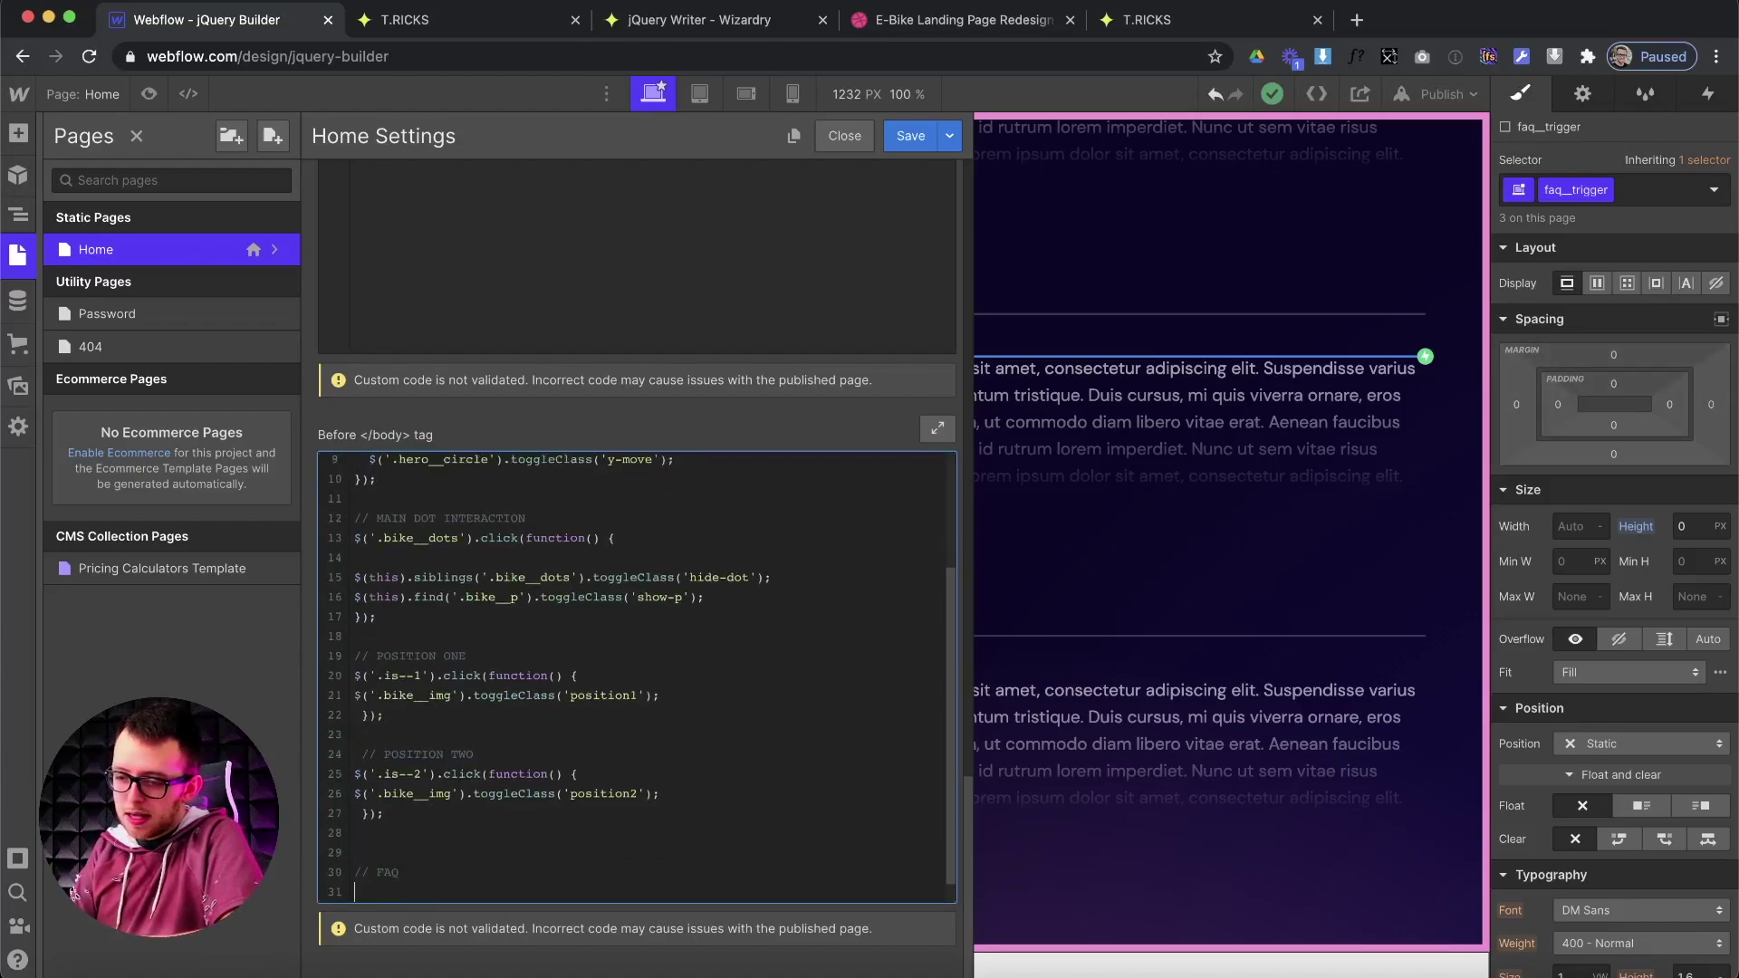
# Save the Home page settings, publish the site to jquery-builder.webflow.io and reload the live page.
pyautogui.click(911, 136)
pyautogui.click(1444, 94)
pyautogui.click(1358, 389)
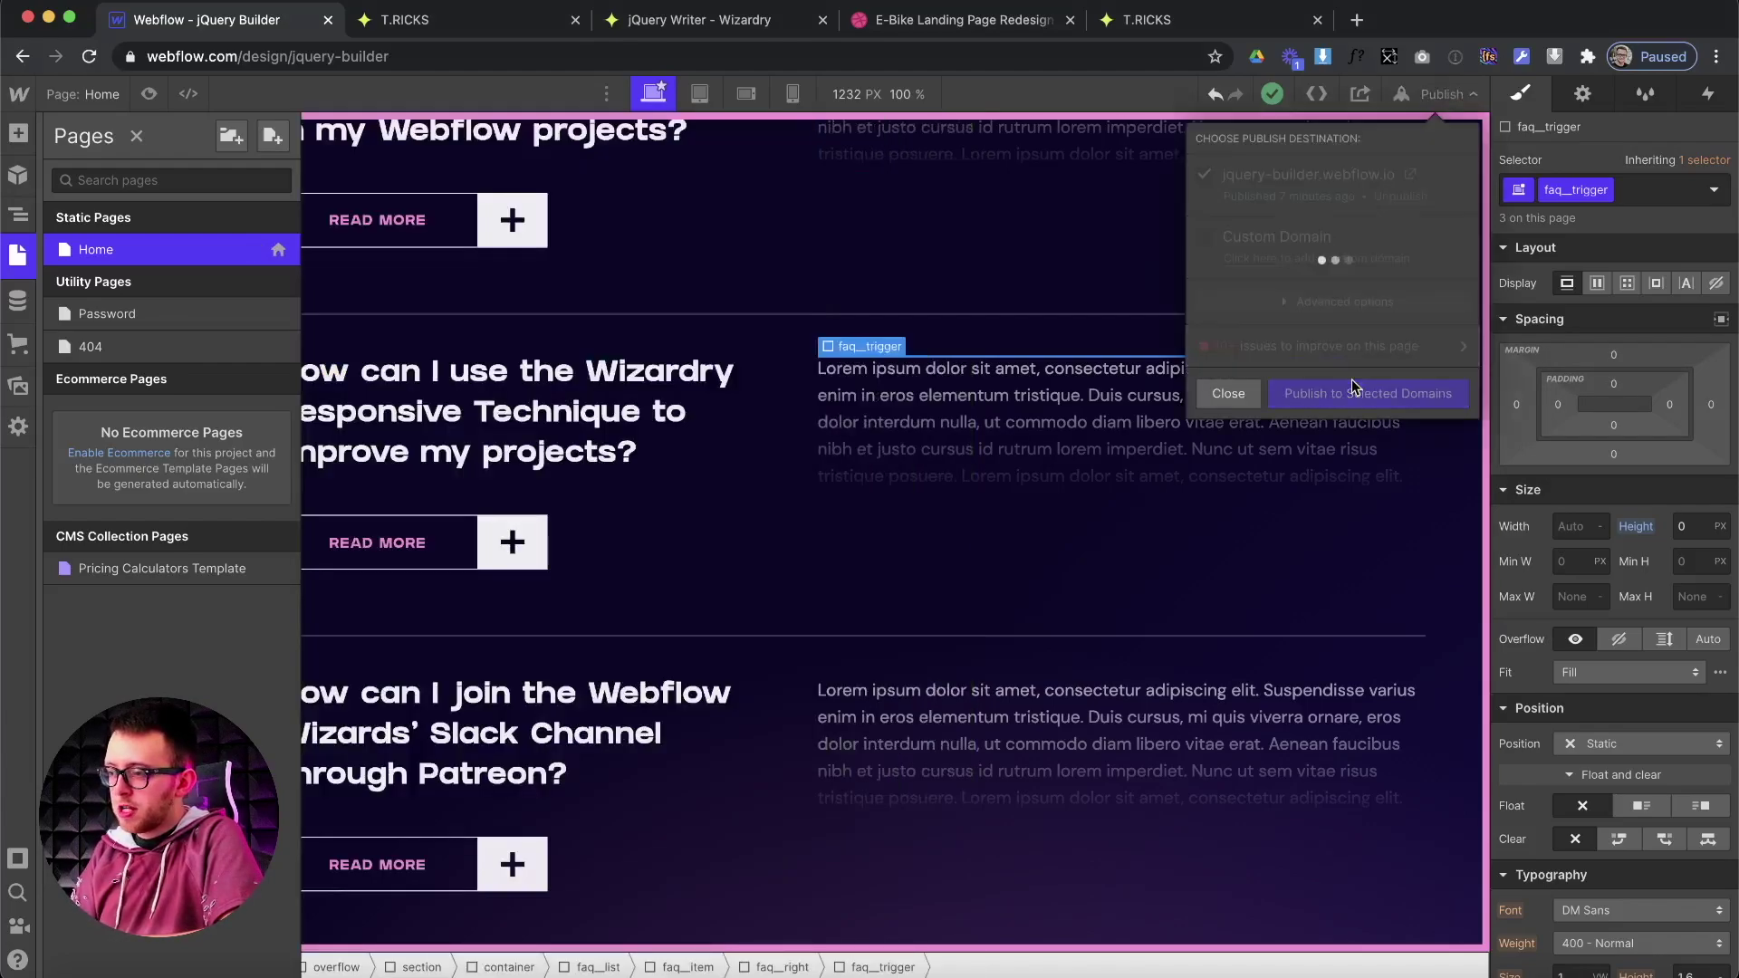
pyautogui.click(418, 29)
pyautogui.press('super+r')
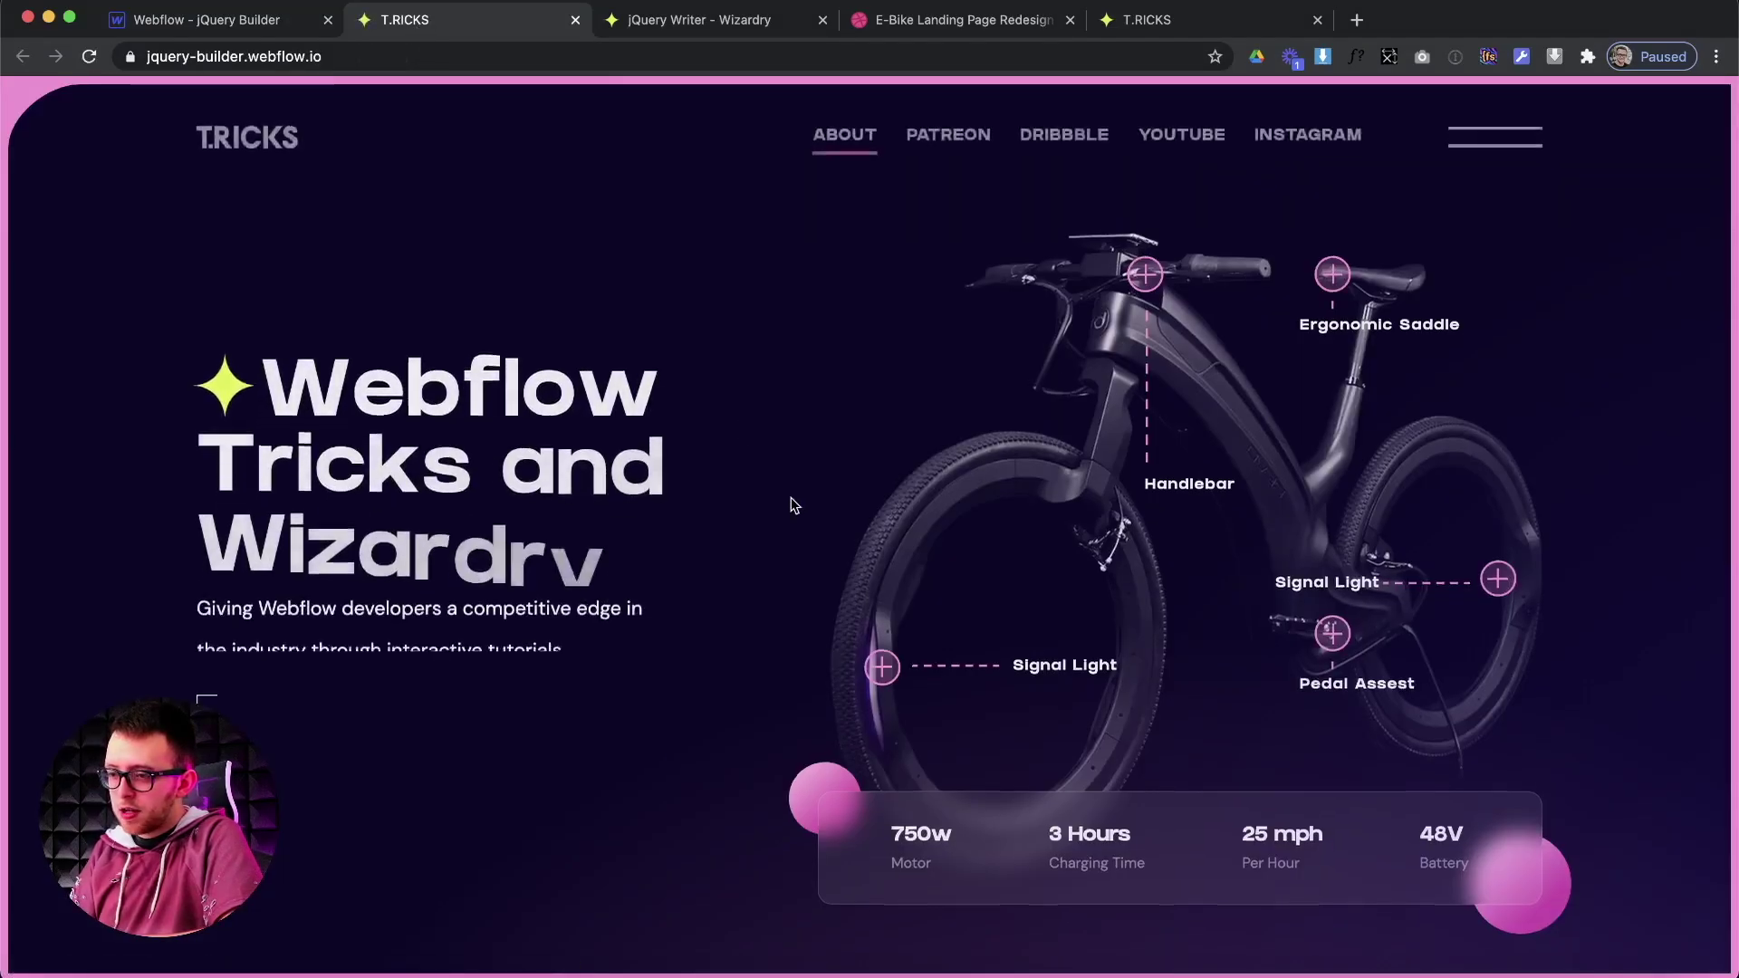
# Test the second FAQ item's Read More button on the live page by expanding and collapsing its paragraph repeatedly.
pyautogui.scroll(-10, 791, 501)
pyautogui.scroll(-3, 794, 504)
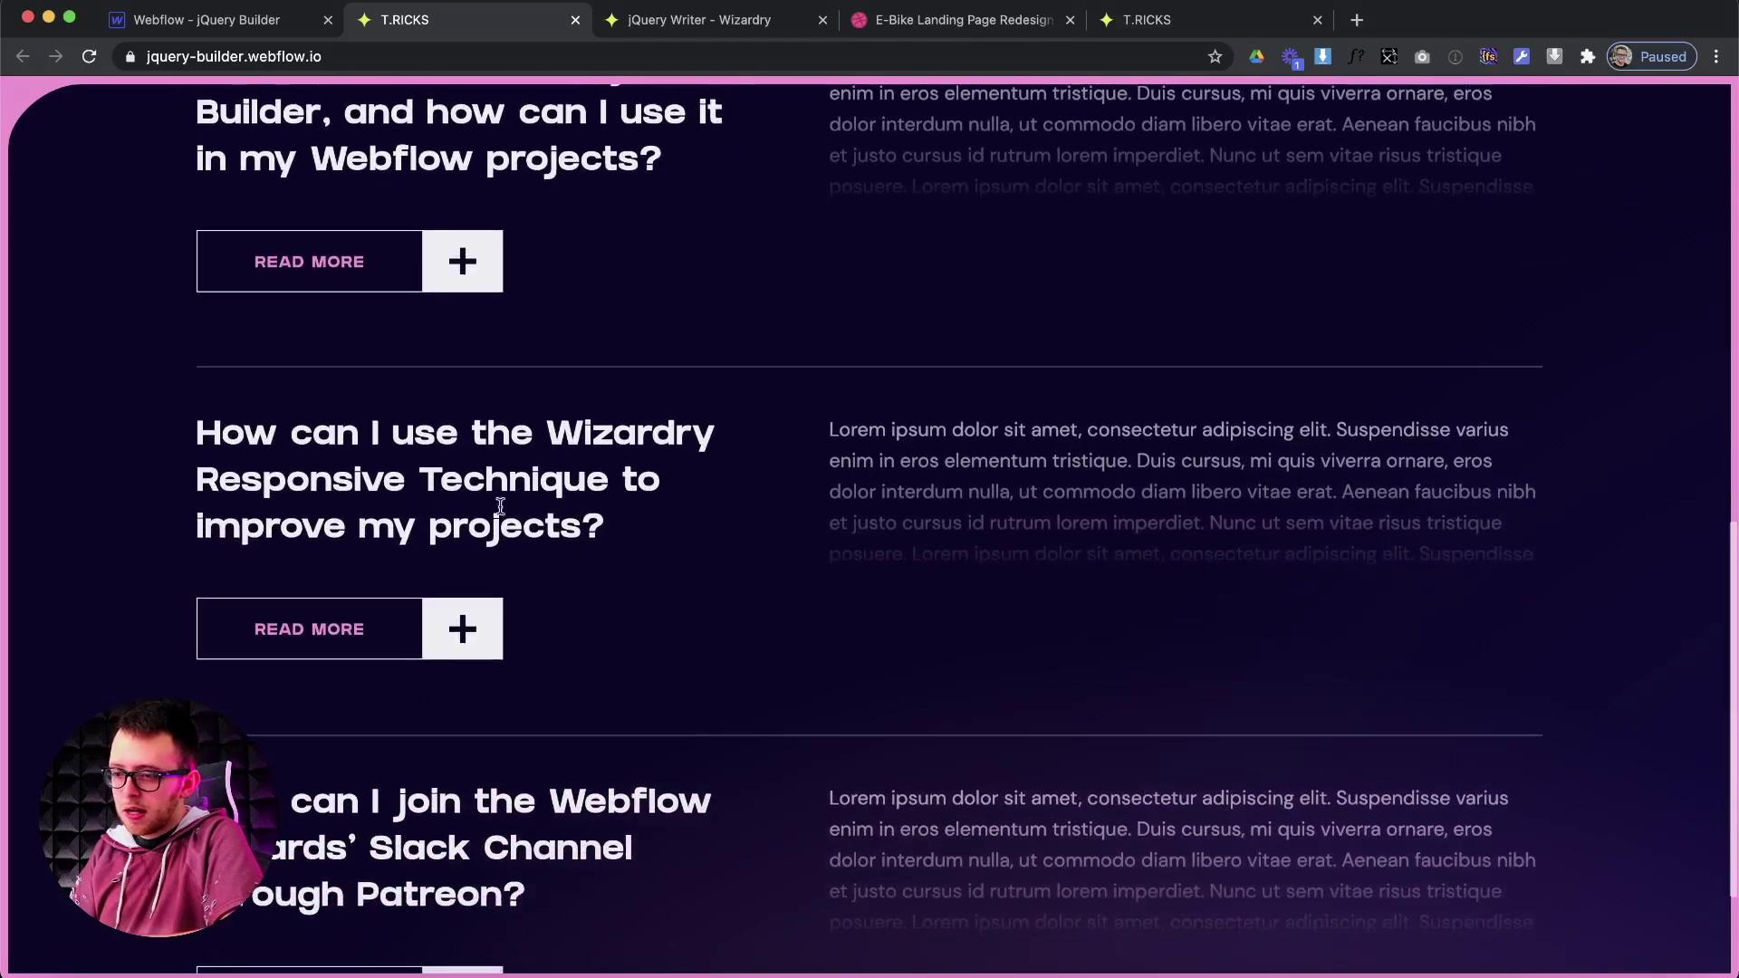
pyautogui.click(388, 642)
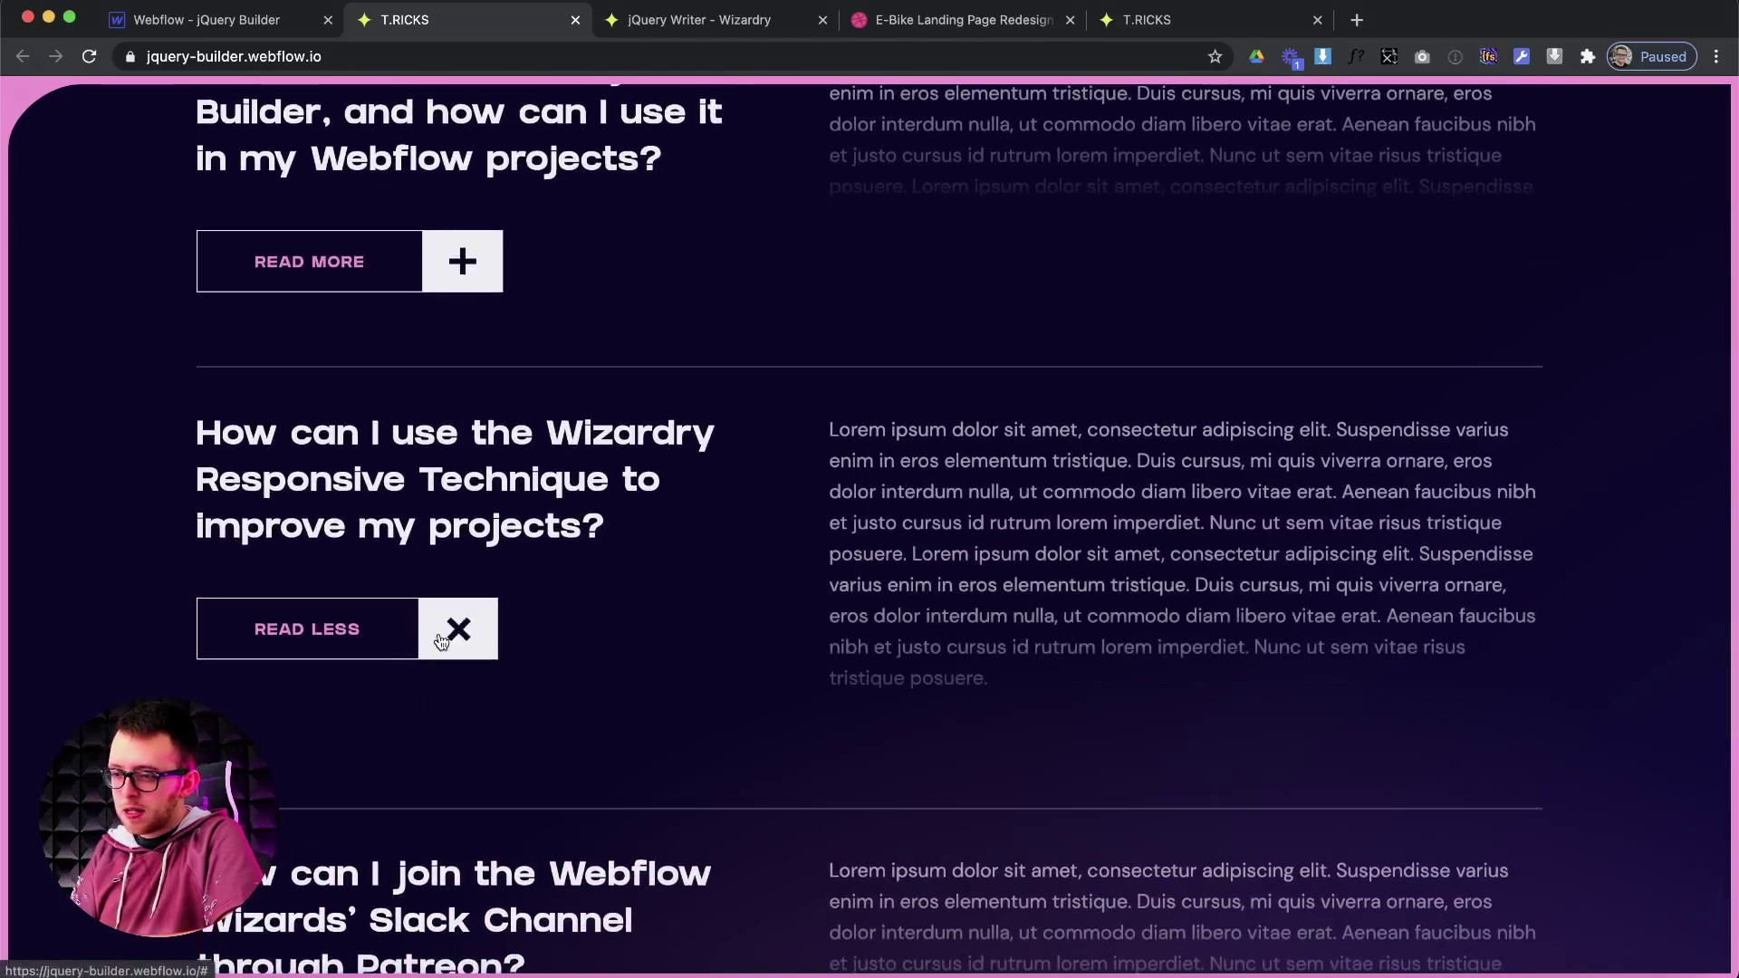
pyautogui.scroll(2, 951, 634)
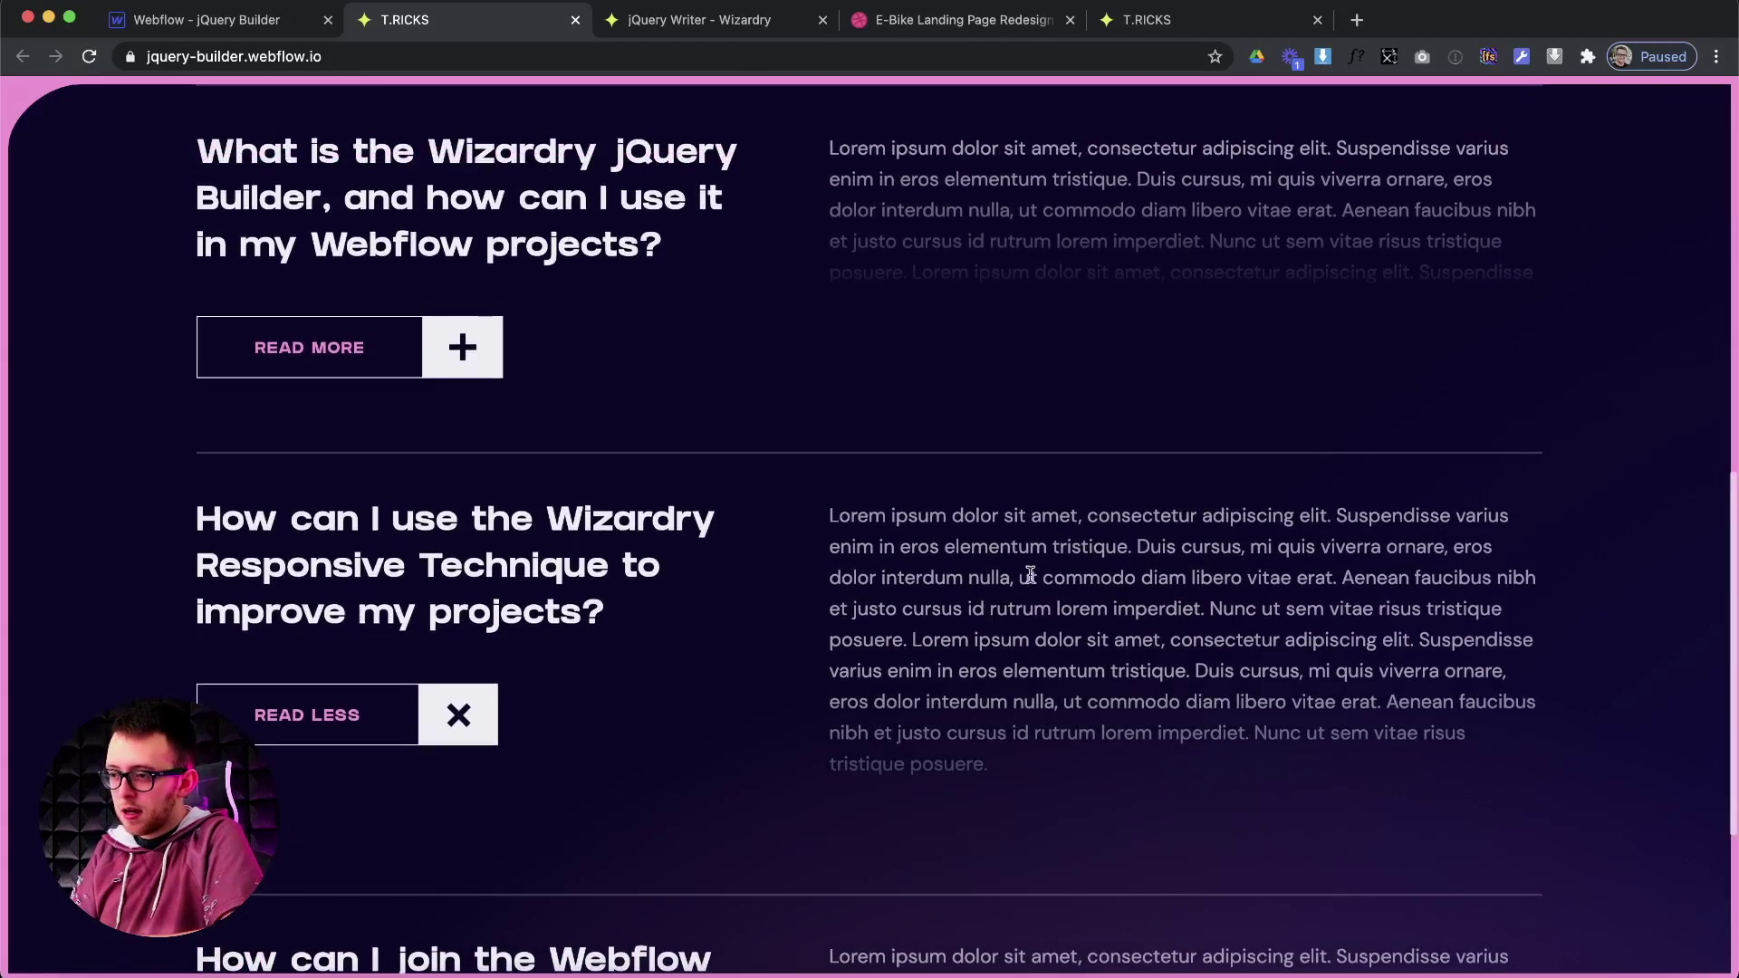
pyautogui.click(349, 698)
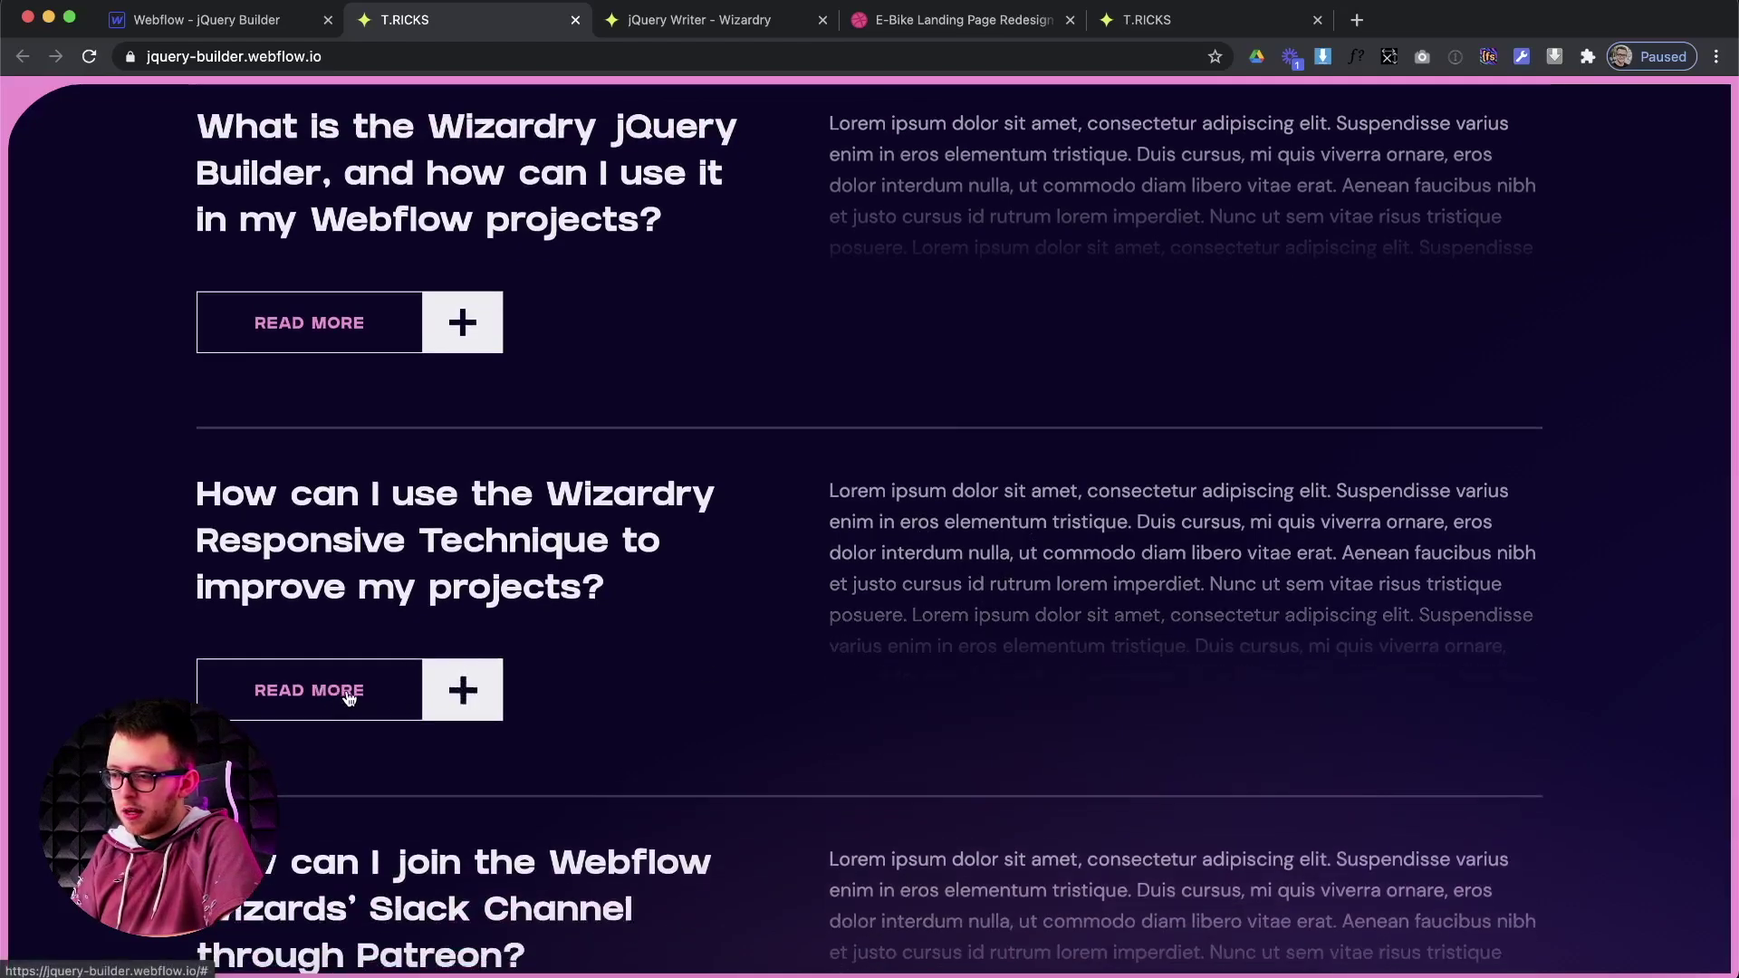
pyautogui.click(349, 697)
pyautogui.click(349, 697)
pyautogui.click(348, 697)
pyautogui.click(349, 697)
# Test the Read More buttons of the first and third FAQ items by expanding and collapsing their paragraphs.
pyautogui.scroll(5, 497, 486)
pyautogui.click(357, 459)
pyautogui.scroll(-5, 413, 510)
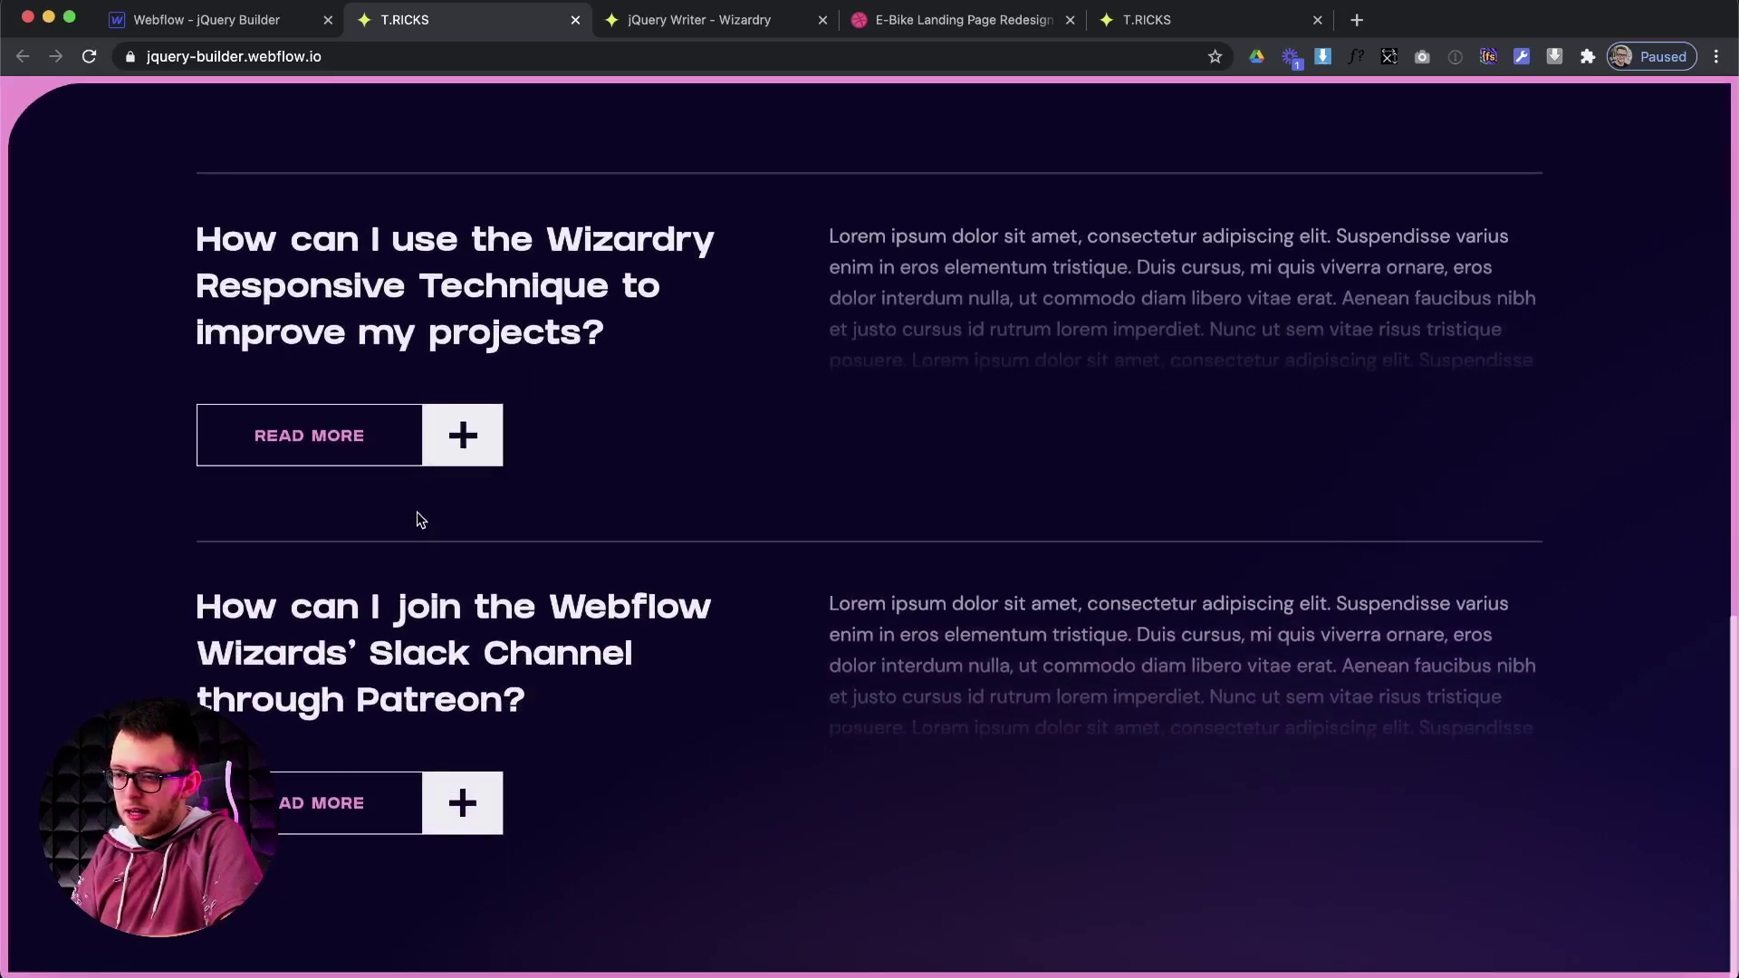
pyautogui.click(366, 803)
pyautogui.scroll(1, 377, 738)
pyautogui.click(377, 761)
pyautogui.scroll(5, 489, 535)
pyautogui.click(419, 406)
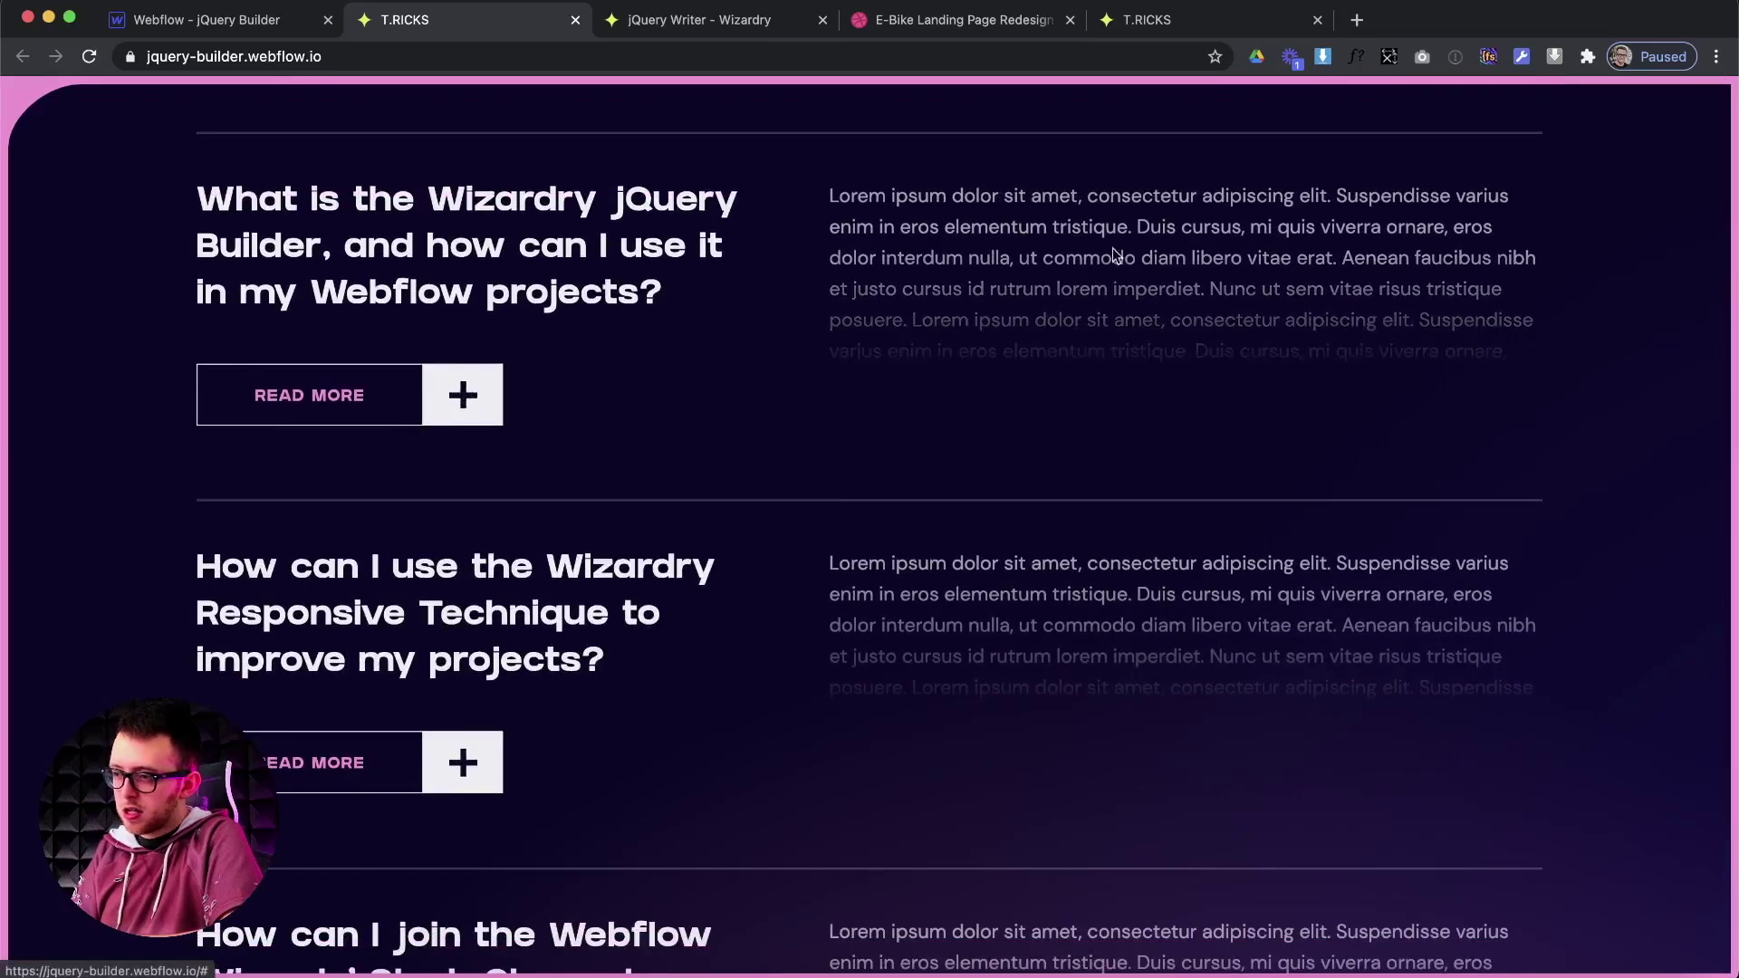
pyautogui.scroll(-2, 439, 526)
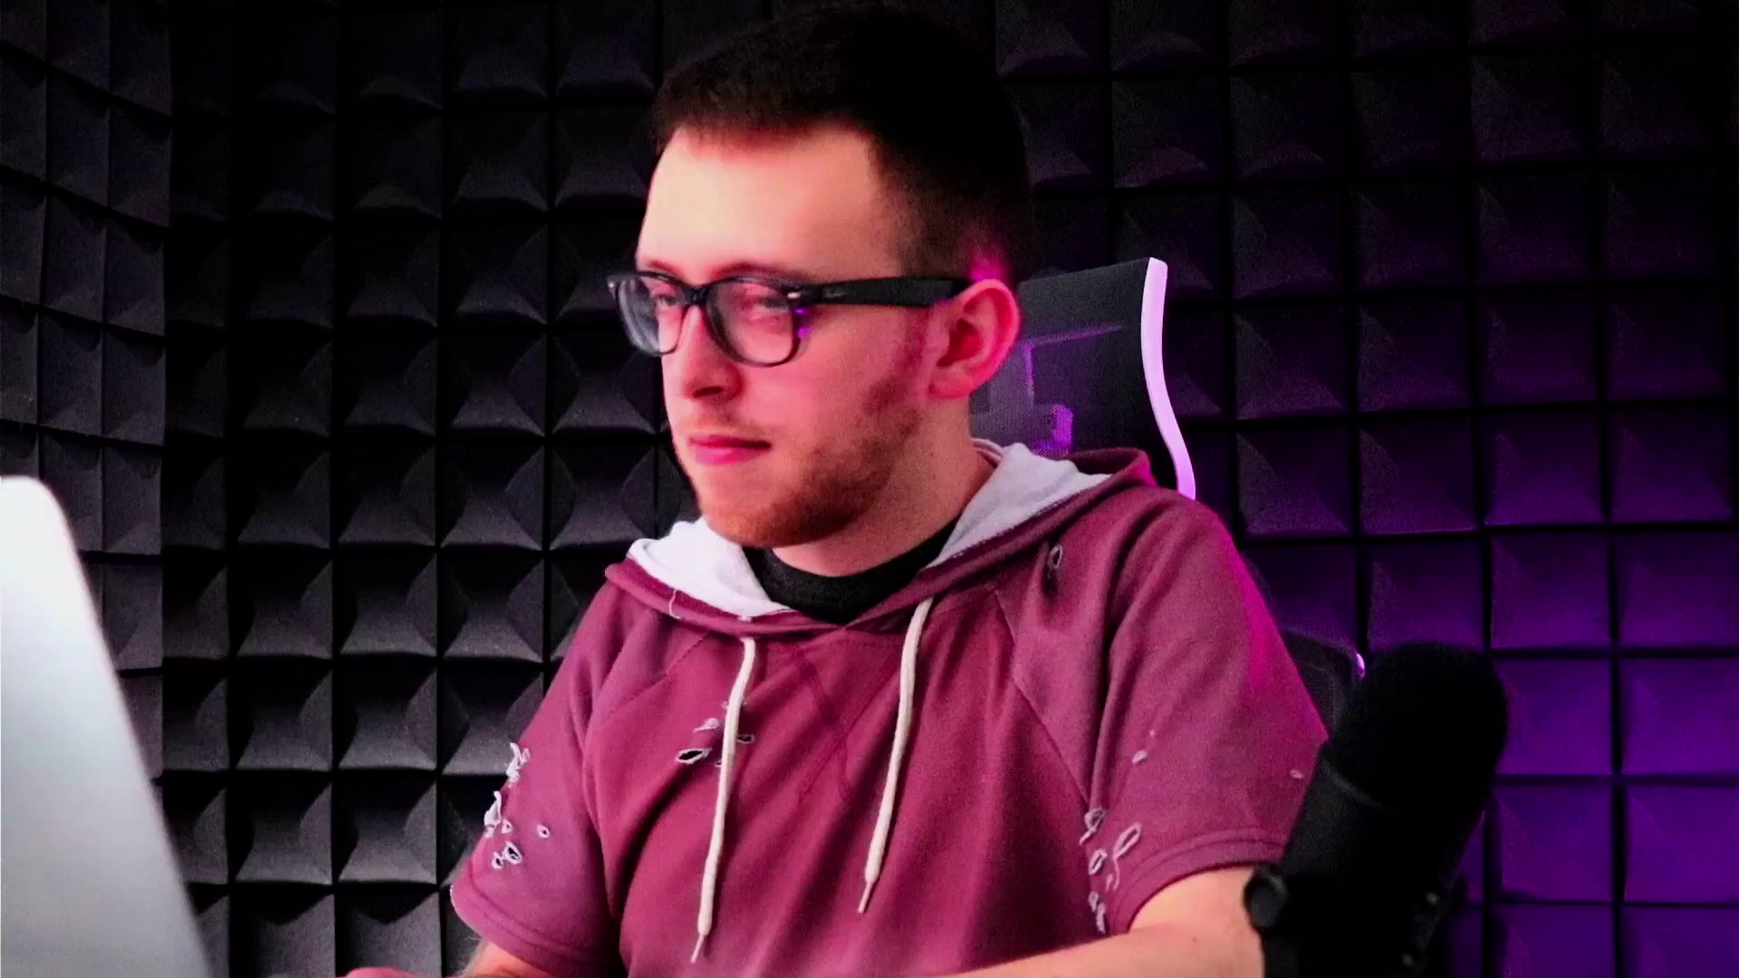